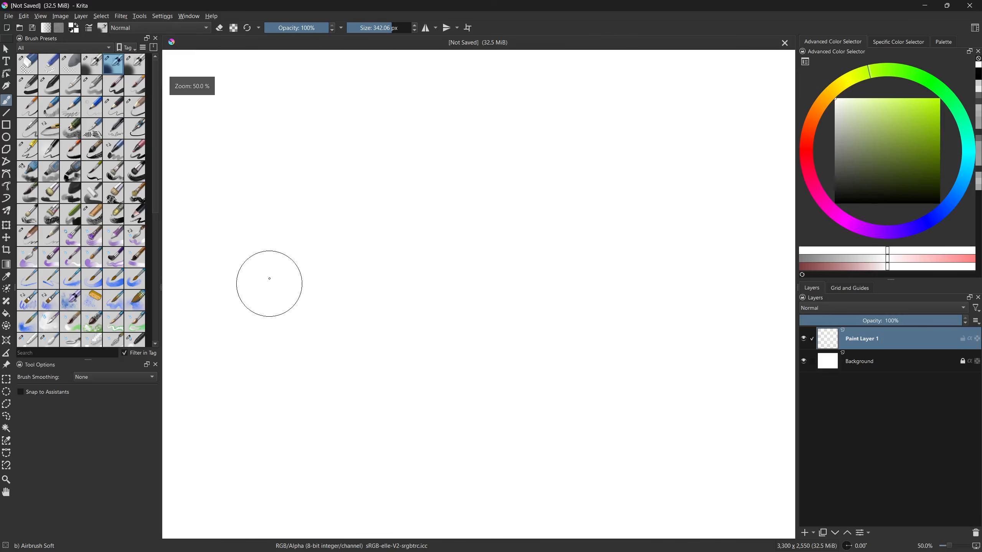
- Paint a black, hard-edged slanted stroke near the canvas's upper-left corner with the Basic-1 brush at about 78 px
left_click(36, 90)
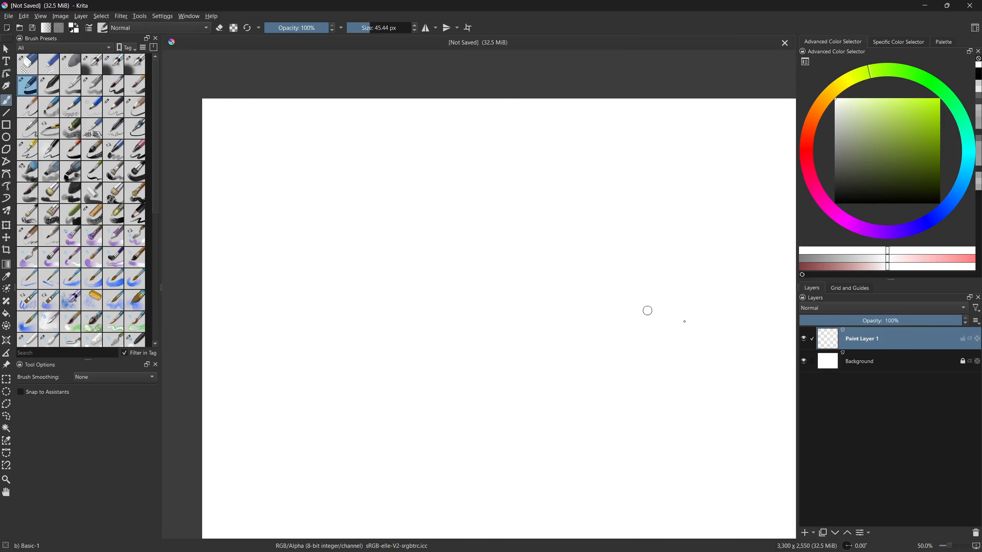
key("d")
key("bracketright")
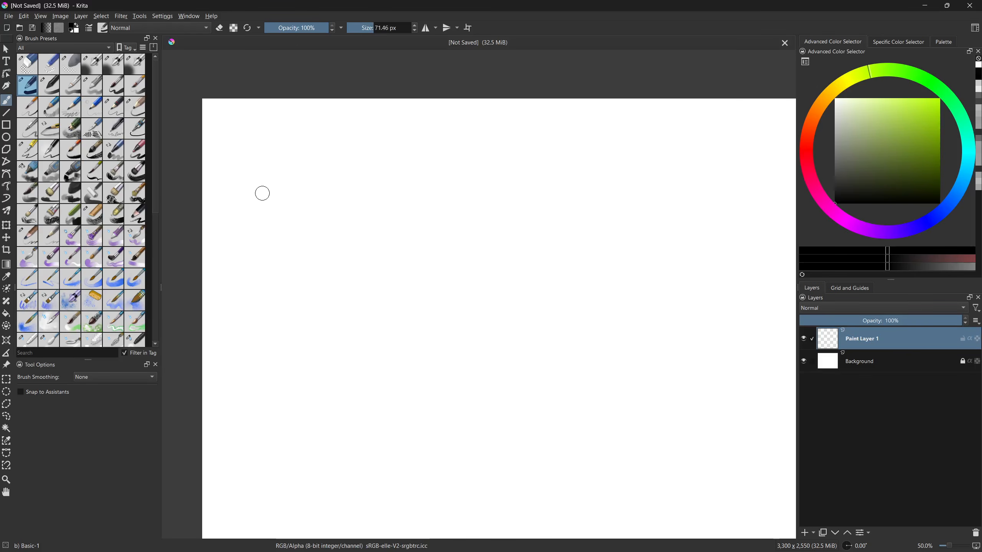
left_click_drag(258, 135, 247, 220)
key("ctrl+z")
left_click_drag(253, 136, 232, 271)
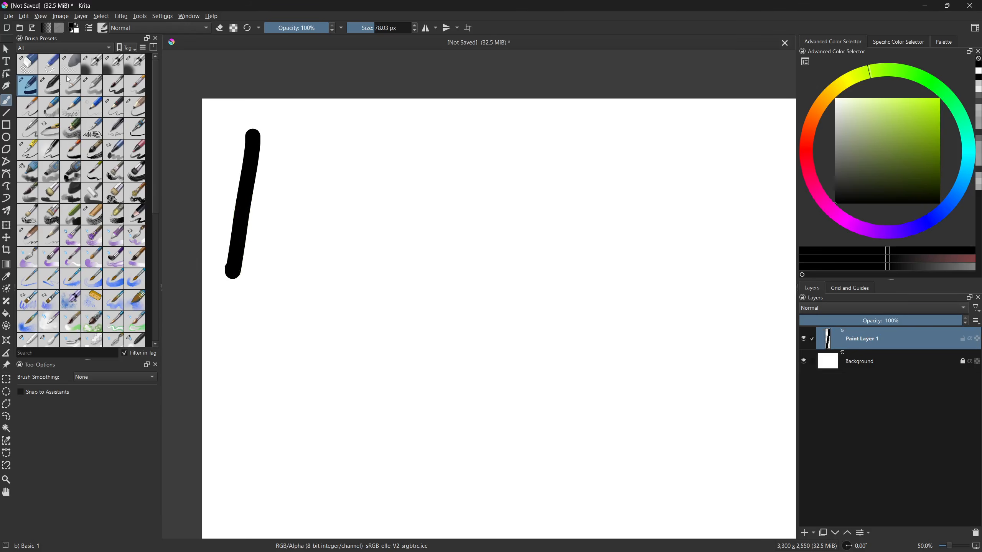
- Paint a parallel soft-edged black stroke beside the hard one with the Airbrush Soft brush at about 102 px
left_click(114, 64)
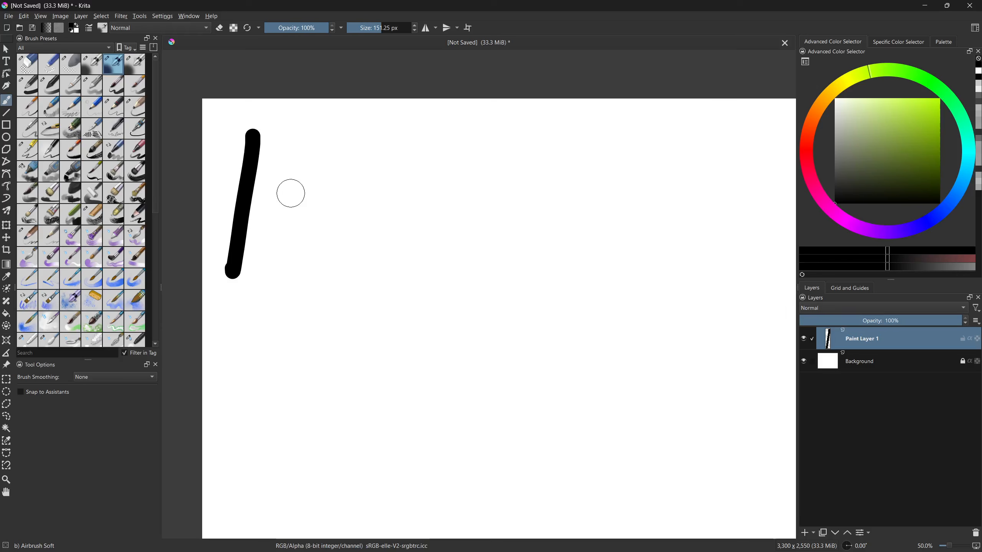
mouse_move(298, 140)
left_mouse_down()
mouse_move(280, 262)
mouse_move(299, 141)
mouse_move(280, 255)
mouse_move(313, 269)
left_mouse_up()
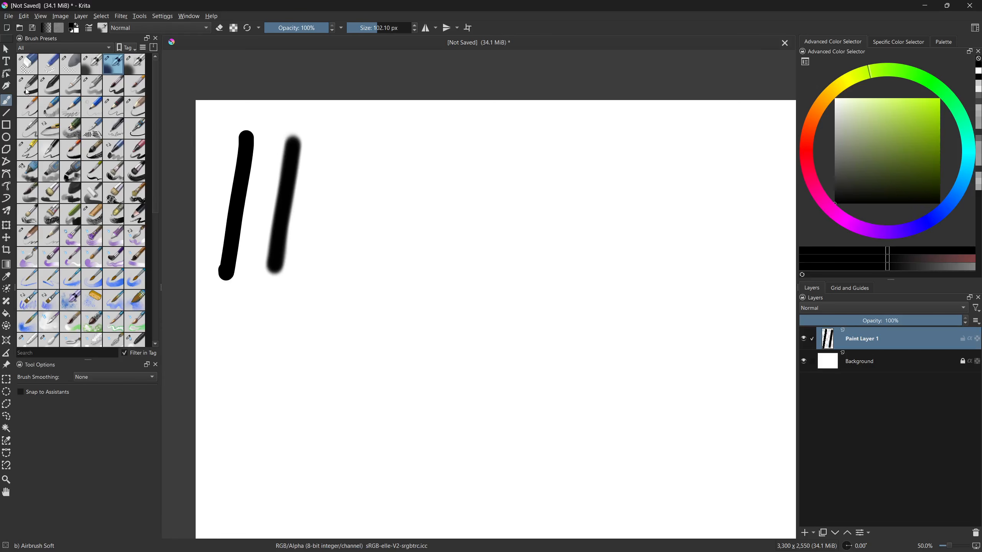
mouse_move(28, 91)
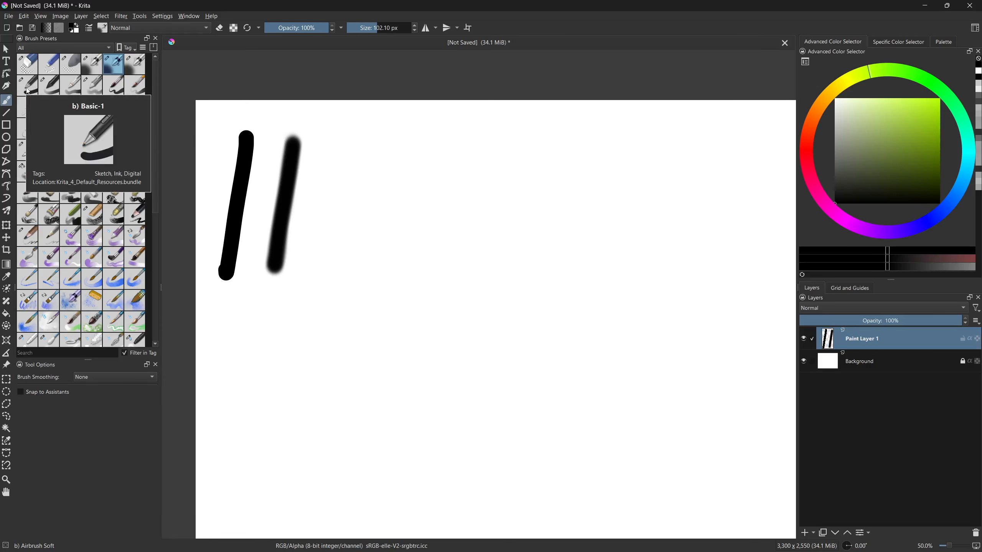
- Make a freehand leaf-shaped selection beside the strokes and shade it from black to light grey with Airbrush Soft at about 332 px
mouse_move(322, 215)
left_mouse_down()
mouse_move(324, 170)
mouse_move(456, 134)
mouse_move(422, 226)
mouse_move(335, 204)
mouse_move(323, 180)
left_mouse_up()
key("ctrl+r")
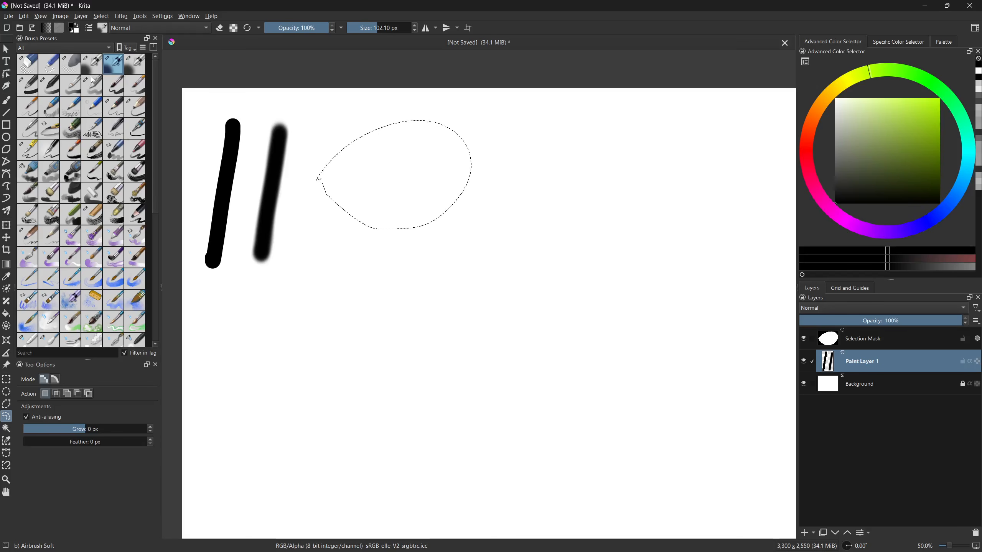
key("b")
key("bracketright")
key("bracketright")
key("bracketright")
key("bracketright")
mouse_move(549, 107)
left_mouse_down()
mouse_move(285, 228)
mouse_move(465, 175)
mouse_move(272, 267)
mouse_move(445, 149)
mouse_move(317, 219)
left_mouse_up()
mouse_move(393, 210)
left_mouse_down()
mouse_move(346, 256)
mouse_move(486, 153)
mouse_move(327, 261)
mouse_move(471, 194)
left_mouse_up()
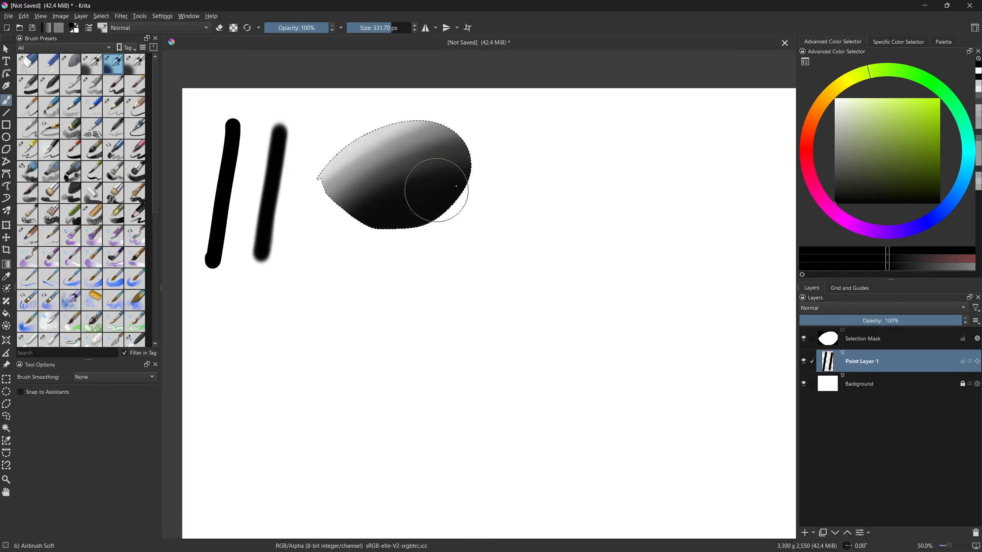
- Smooth the shading inside the leaf-shaped selection with the Blender Blur brush at 32% opacity and about 202 px
left_click(49, 339)
left_click_drag(375, 163, 385, 157)
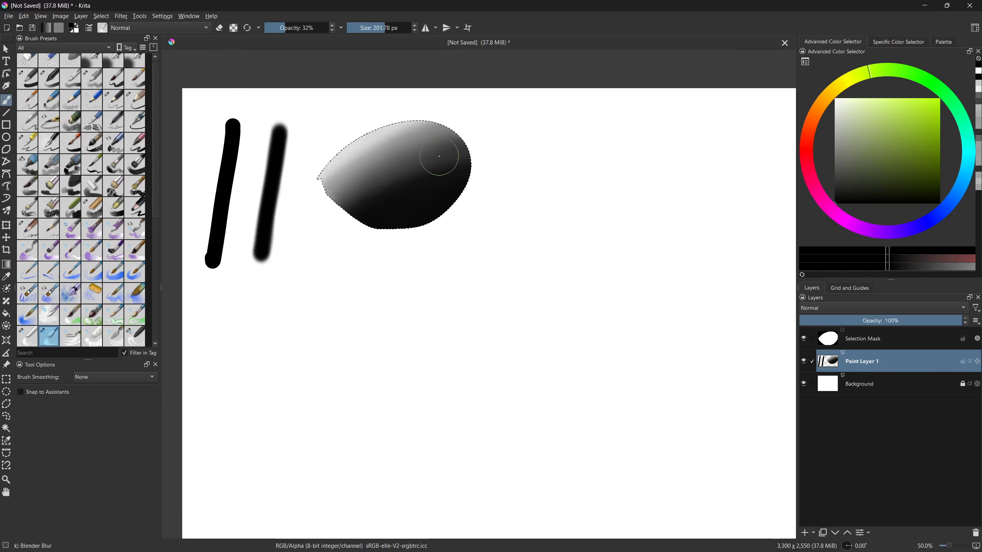
left_click_drag(401, 261, 411, 289)
- Deselect the shape and ink a small black arrowhead pointing at each slanted stroke with Ink-3 Gpen at about 13 px
left_click(113, 61)
scroll(69, 88, "up", 1)
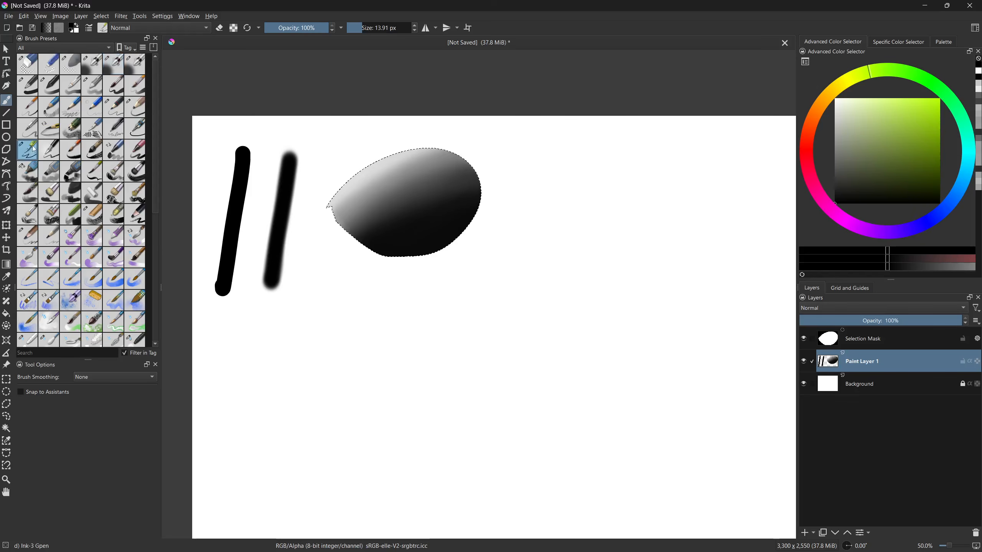
left_click(27, 150)
key("ctrl+shift+a")
left_click_drag(320, 184, 320, 185, "shift")
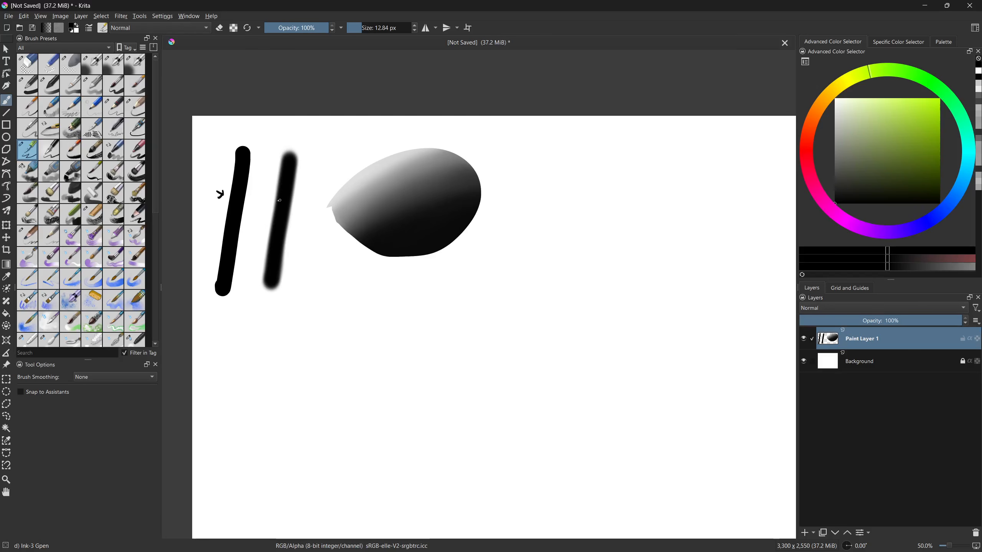
left_click_drag(272, 197, 271, 198)
- Draw a white curved double-headed arrow across the light-to-dark transition of the shaded shape
left_click_drag(859, 113, 835, 99)
left_click_drag(390, 168, 404, 223)
left_click_drag(390, 172, 388, 179)
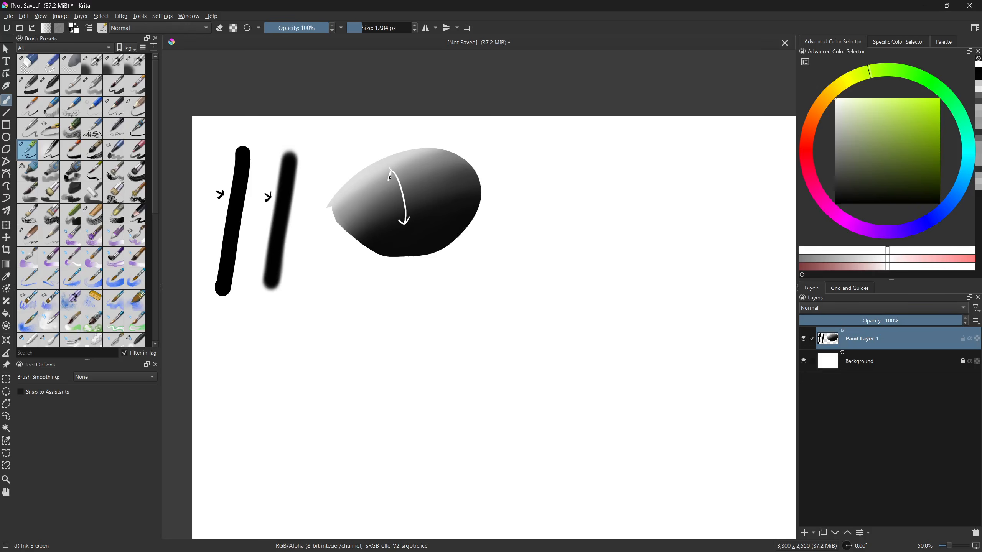
scroll(487, 230, "right", 1)
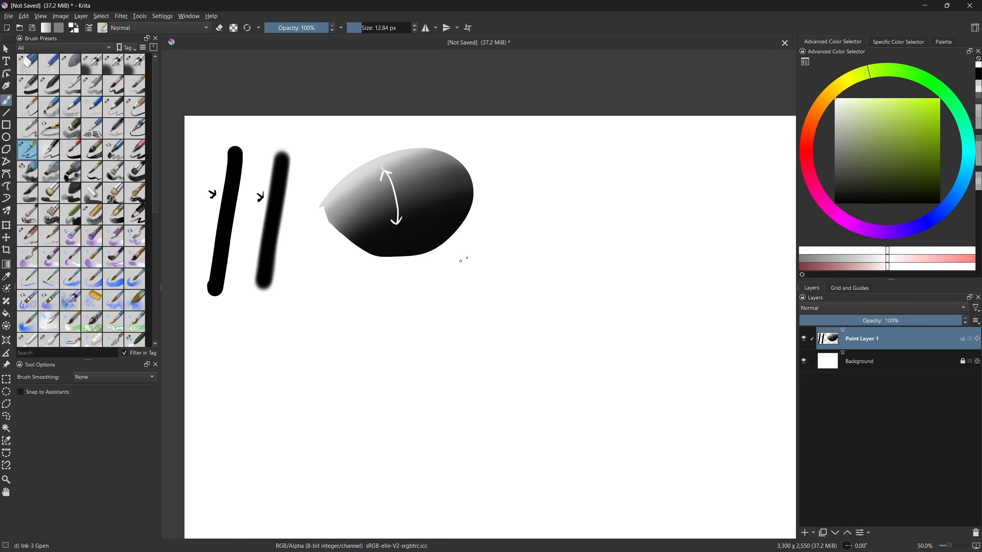
- Place a black dot of about 46 px on the blank area right of the shaded shape with the Basic-1 brush
key("d")
scroll(467, 245, "right", 1)
scroll(467, 245, "up", 1)
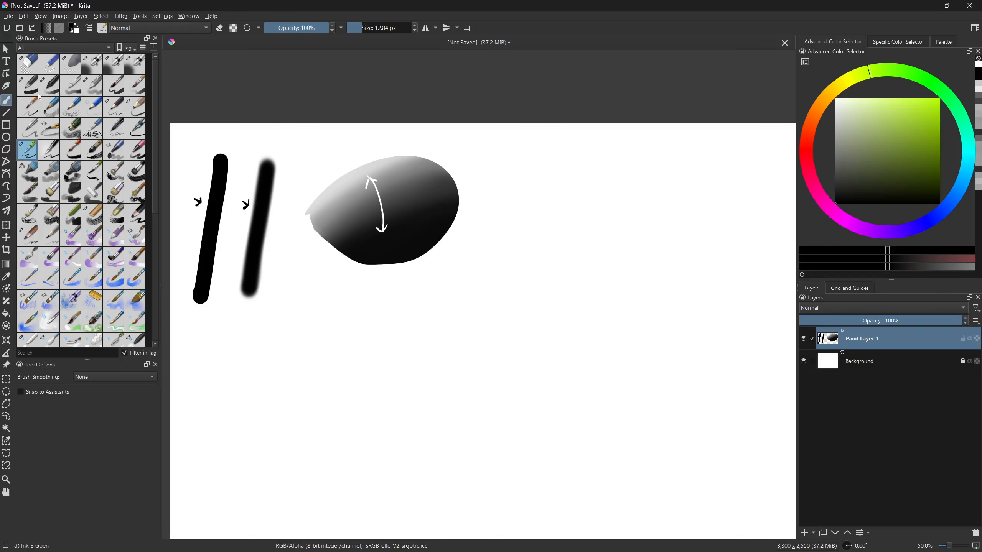
left_click(27, 85)
scroll(417, 201, "right", 4)
scroll(416, 201, "up", 1)
key("[")
key("[")
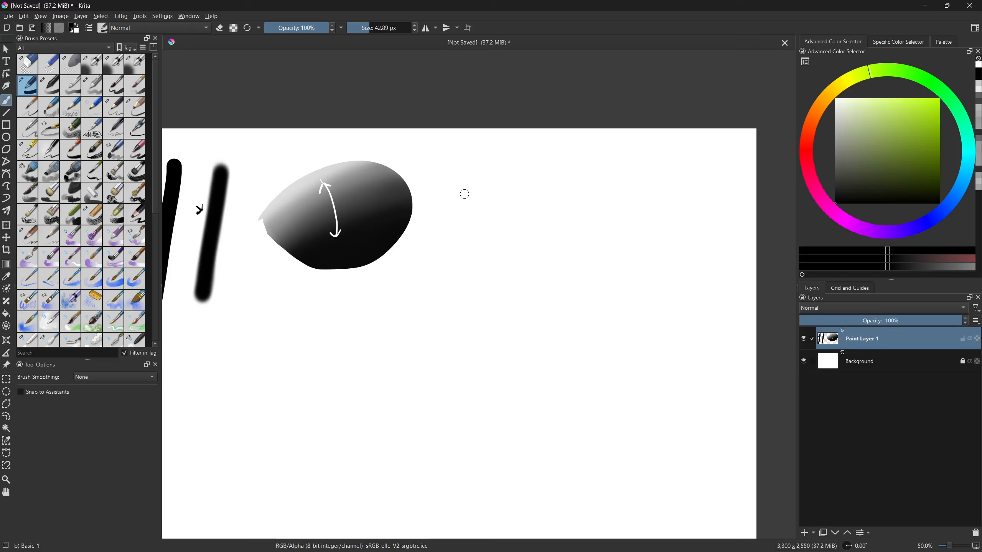
scroll(533, 208, "right", 3)
scroll(533, 208, "up", 1)
left_click(485, 181)
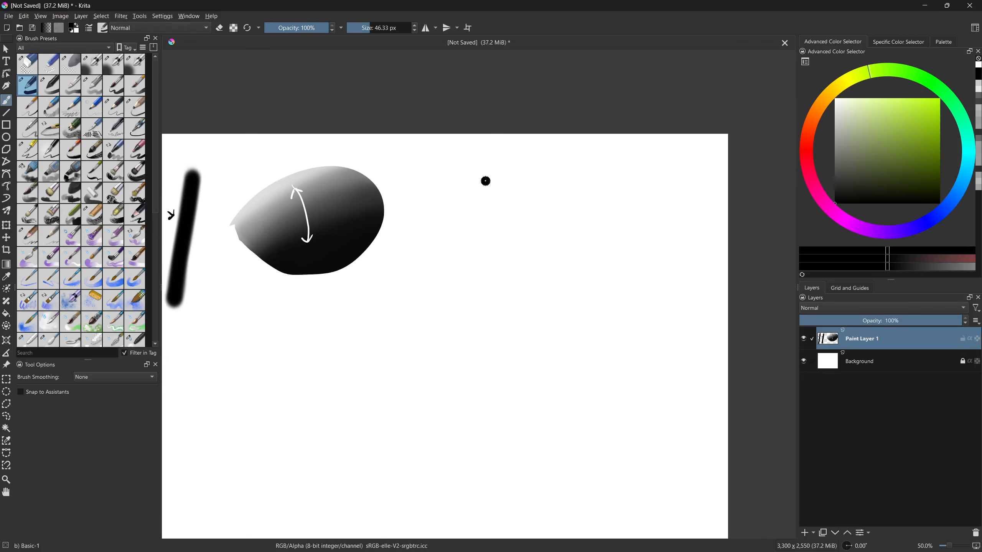
- Continue the dot downward into an evenly spaced vertical column of six equal black dots
left_click(485, 204)
key("ctrl+z")
left_click(486, 193)
left_click(486, 206)
left_click(486, 220)
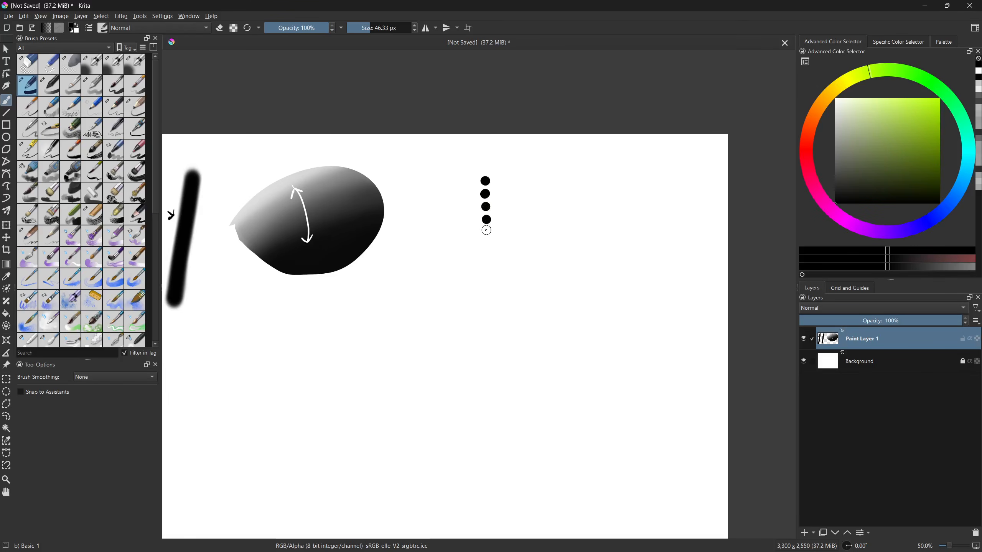
left_click(486, 231)
left_click(485, 245)
- Add a staggered second column of five smaller dots, about 33 px, to the left of the first column
key("bracketleft")
left_click(473, 239)
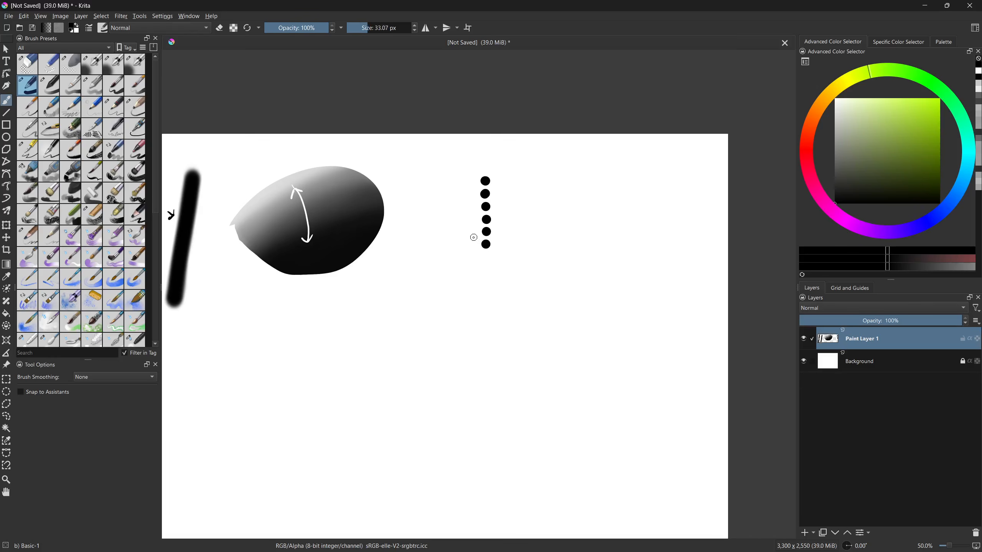
left_click(473, 225)
left_click(474, 213)
left_click(473, 201)
left_click(473, 187)
- Add a third column of six dots, about 29 px, left of the second column
key("bracketleft")
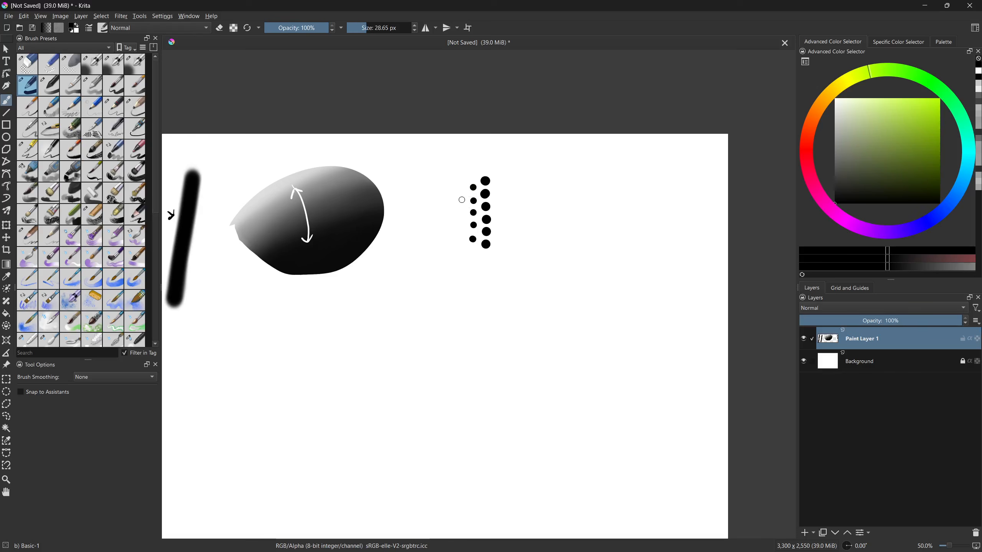
left_click(461, 194)
left_click(462, 180)
left_click(462, 208)
left_click(462, 219)
left_click(462, 232)
left_click(462, 242)
- Add a fourth, staggered column of still smaller dots left of the third column
key("bracketleft")
left_click(451, 228)
left_click(451, 215)
left_click(452, 202)
left_click(450, 187)
- Finish the dot pattern with a fifth column of the smallest dots at its left edge
key("bracketleft")
key("bracketleft")
left_click(441, 193)
left_click(441, 208)
left_click(440, 220)
left_click(442, 247)
left_click(441, 180)
- Draw two parallel diagonal strokes above the dot pattern, one thin and one thicker
key("bracketleft")
key("bracketleft")
key("bracketleft")
key("bracketleft")
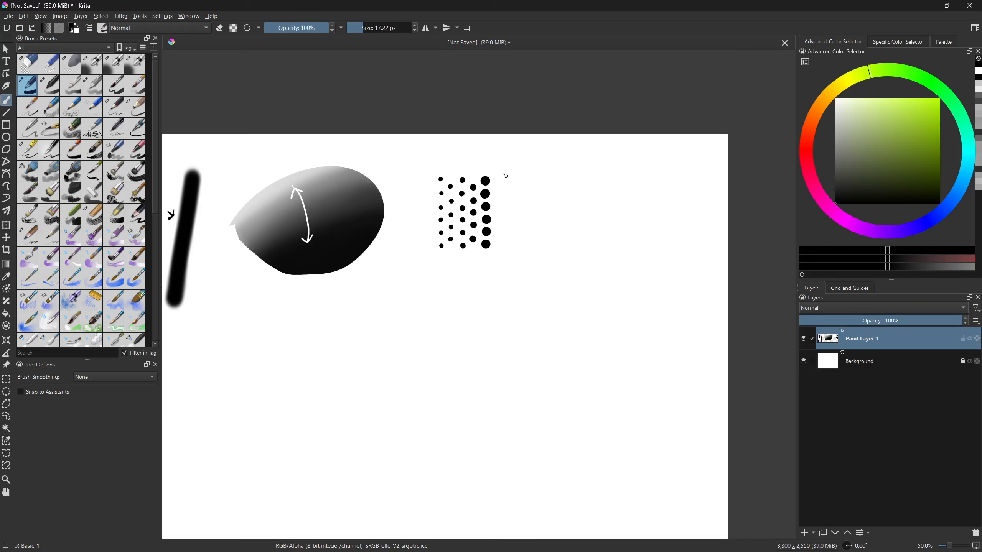
mouse_move(508, 169)
left_mouse_down()
mouse_move(530, 149)
mouse_move(454, 164)
mouse_move(458, 146)
mouse_move(491, 167)
left_mouse_up()
key("ctrl+z")
left_click_drag(454, 172, 487, 142)
- Draw a horizontal double-headed arrow beneath the dot pattern, spanning its width
left_click_drag(485, 192, 465, 226)
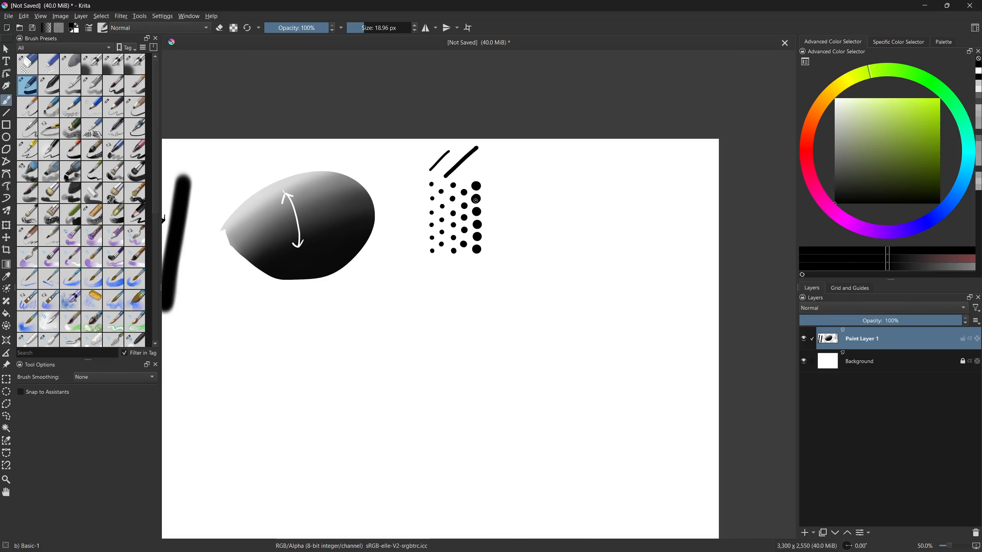
mouse_move(462, 247)
left_mouse_down()
mouse_move(468, 237)
mouse_move(434, 258)
mouse_move(429, 251)
mouse_move(487, 249)
mouse_move(480, 258)
left_mouse_up()
key("v")
key("b")
- Draw a straight horizon with two lines converging on it and low mountain outlines above, using Ink-3 Gpen at about 13 px
left_click(33, 142)
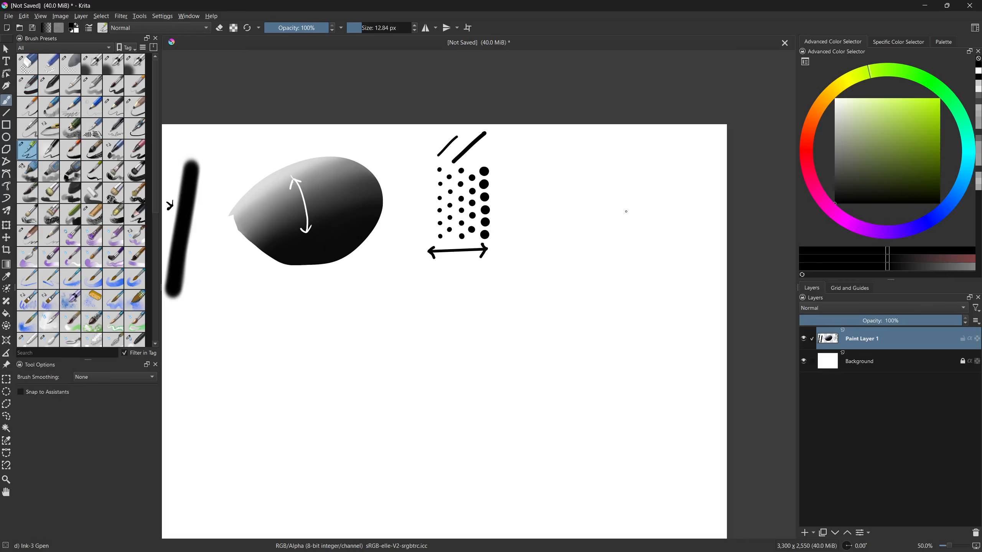
key("v")
left_click_drag(504, 189, 695, 187)
mouse_move(634, 188)
left_mouse_down()
mouse_move(522, 254)
mouse_move(506, 223)
left_mouse_up()
key("b")
mouse_move(514, 189)
left_mouse_down()
mouse_move(658, 179)
mouse_move(697, 187)
left_mouse_up()
- Sketch short, sparse grass marks just below the horizon, to the right of the converging lines
mouse_move(652, 228)
left_mouse_down()
mouse_move(564, 219)
mouse_move(571, 207)
mouse_move(589, 249)
mouse_move(500, 267)
left_mouse_up()
key("ctrl+z")
left_click_drag(544, 214, 551, 213)
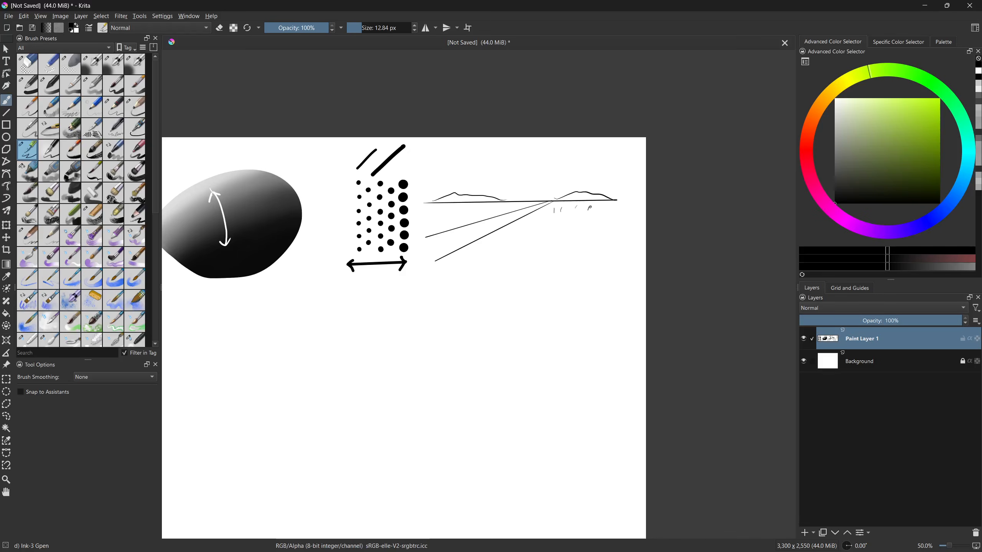
mouse_move(540, 215)
left_mouse_down()
mouse_move(591, 213)
mouse_move(537, 226)
left_mouse_up()
mouse_move(576, 224)
left_mouse_down()
mouse_move(586, 226)
mouse_move(567, 231)
left_mouse_up()
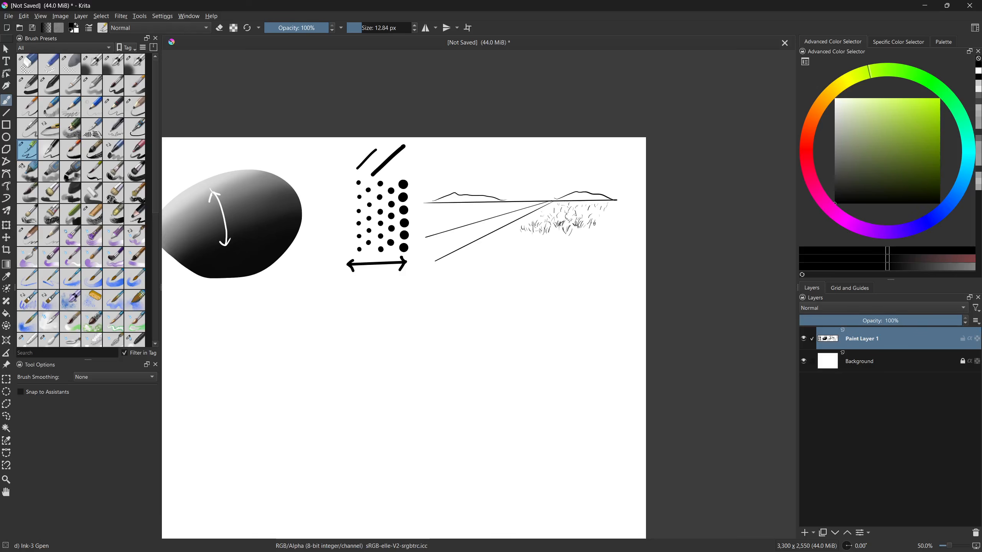
- Extend the grass toward the foreground with longer and denser blades
key("e")
key("e")
left_click_drag(518, 240, 534, 233)
mouse_move(531, 233)
left_mouse_down()
mouse_move(591, 228)
mouse_move(555, 246)
mouse_move(559, 228)
mouse_move(535, 238)
left_mouse_up()
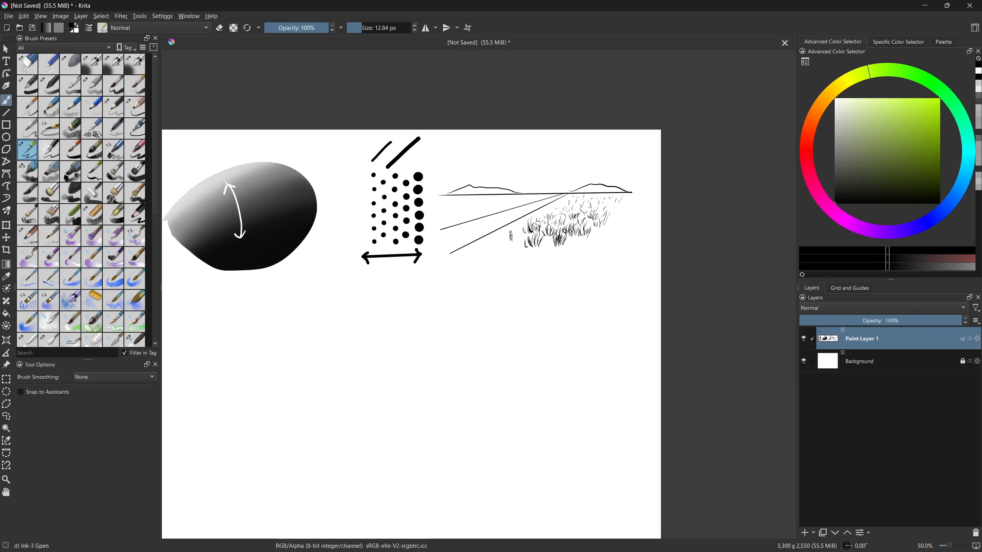
- Add larger, darker grass tufts in the foreground along the lower converging line with the brush at about 16 px
mouse_move(520, 242)
left_mouse_down()
mouse_move(521, 232)
mouse_move(551, 241)
left_mouse_up()
key("e")
key("e")
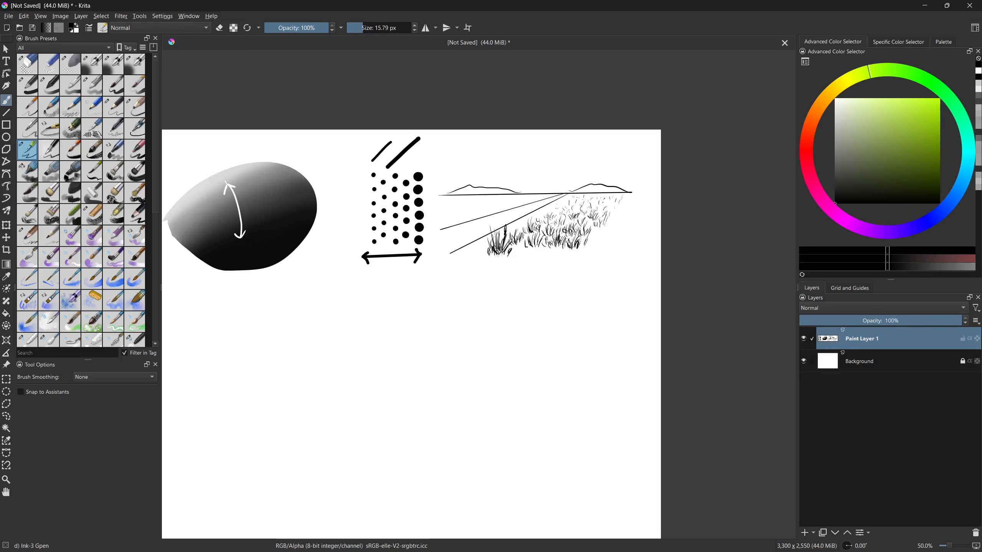
key("e")
key("e")
left_click_drag(523, 242, 513, 232)
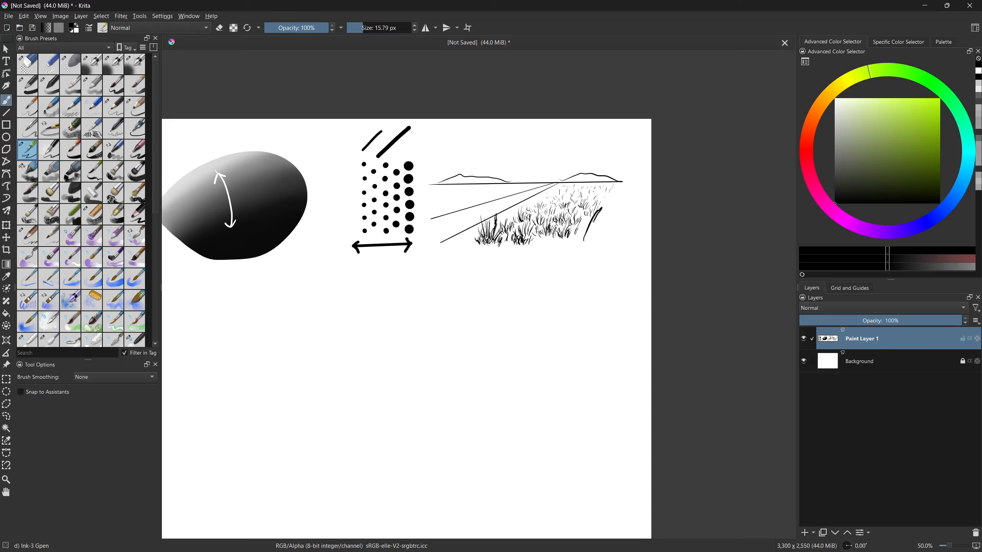
- Add tall, thick reed blades at the right end of the grass and a vertical double-headed arrow beside them
left_click_drag(602, 212, 593, 195)
left_click_drag(567, 286, 602, 311)
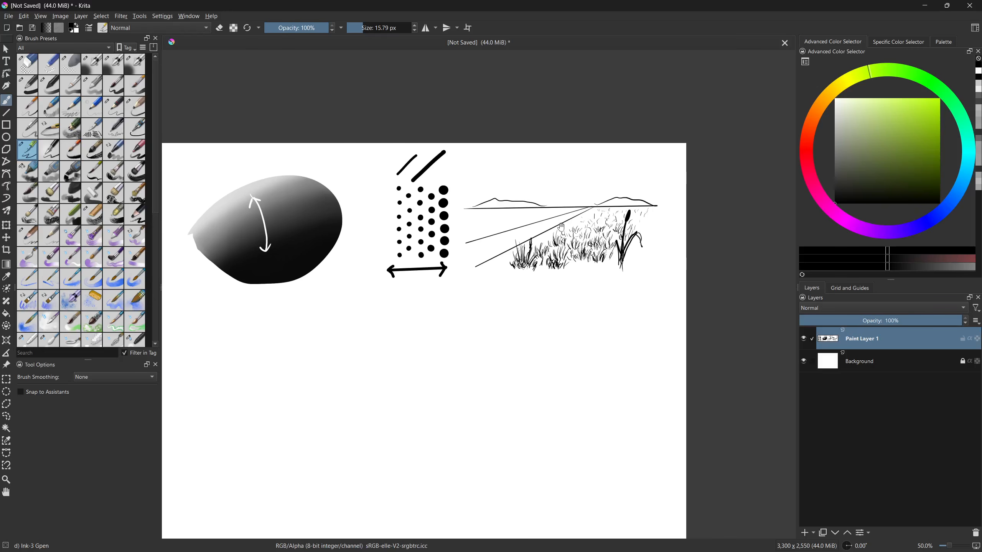
key("v")
left_click_drag(649, 208, 655, 261)
left_click_drag(650, 211, 655, 218)
key("b")
key("e")
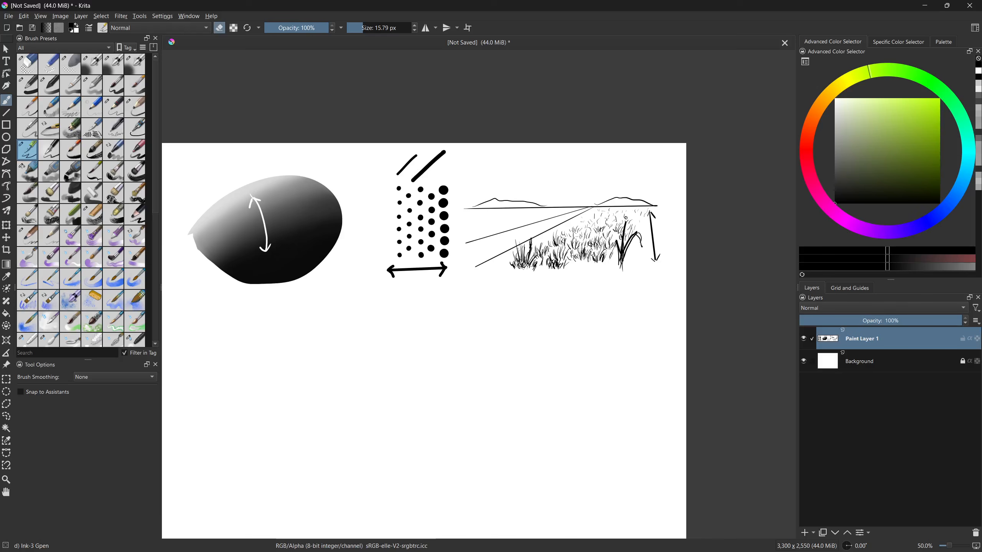
- Paint a thick black diagonal bar on the blank area below the first strokes with Basic-1 at about 77 px
key("e")
mouse_move(335, 357)
left_mouse_down()
mouse_move(379, 372)
mouse_move(405, 400)
mouse_move(557, 331)
mouse_move(514, 336)
left_mouse_up()
mouse_move(633, 261)
left_mouse_down()
mouse_move(579, 243)
mouse_move(575, 259)
mouse_move(601, 244)
left_mouse_up()
mouse_move(464, 268)
left_mouse_down()
mouse_move(476, 274)
mouse_move(494, 261)
left_mouse_up()
left_click_drag(336, 328, 491, 271)
left_click(32, 91)
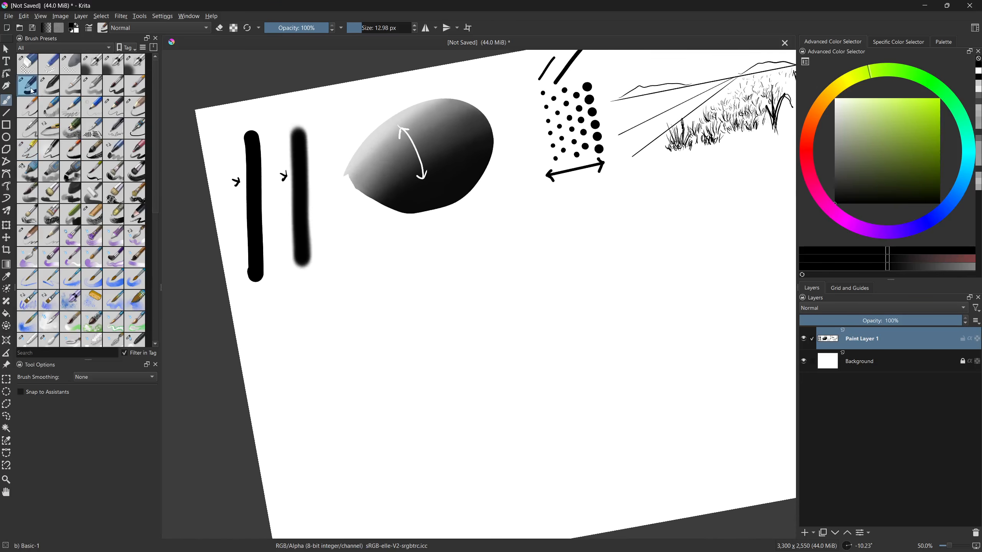
left_click_drag(858, 186, 833, 204)
mouse_move(366, 278)
left_mouse_down()
mouse_move(408, 290)
mouse_move(415, 275)
left_mouse_up()
left_click_drag(340, 291, 420, 220)
key("ctrl+z")
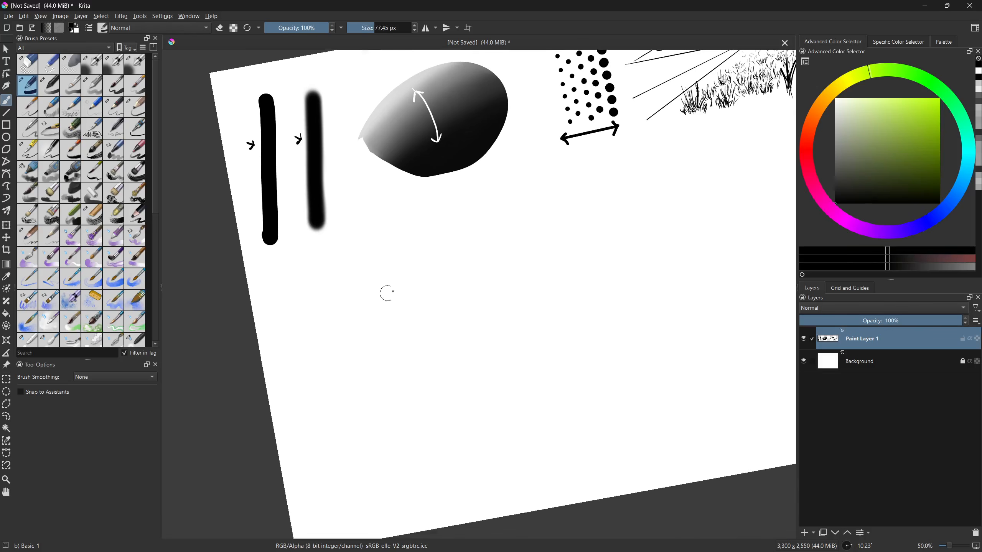
left_click_drag(383, 272, 386, 248)
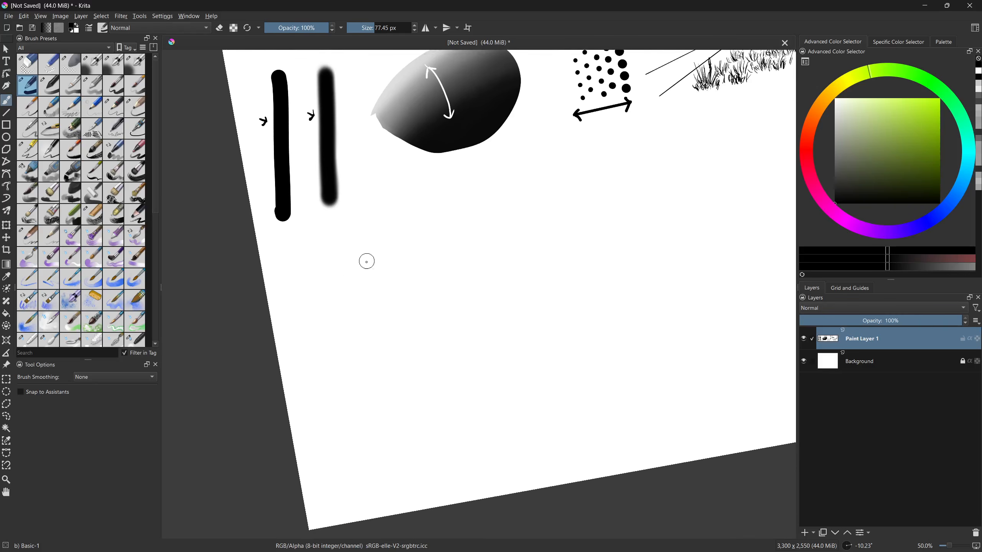
mouse_move(340, 308)
left_mouse_down()
mouse_move(412, 249)
mouse_move(403, 271)
mouse_move(350, 310)
mouse_move(390, 273)
left_mouse_up()
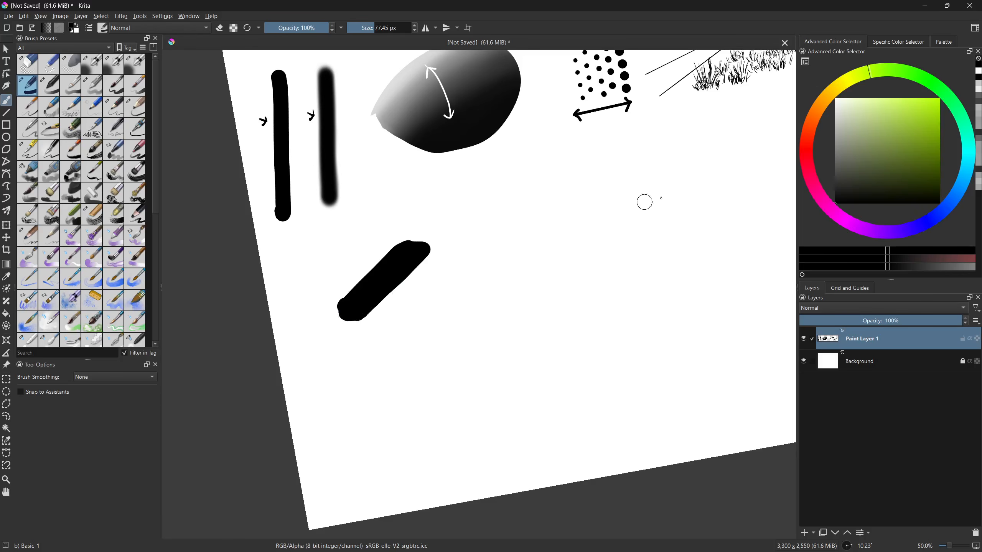
- Paint two overlapping dark grey bands, each lighter than the last, along the upper-left side of the black bar
left_click(834, 191)
mouse_move(342, 306)
left_mouse_down()
mouse_move(398, 248)
mouse_move(344, 304)
mouse_move(333, 302)
mouse_move(398, 239)
left_mouse_up()
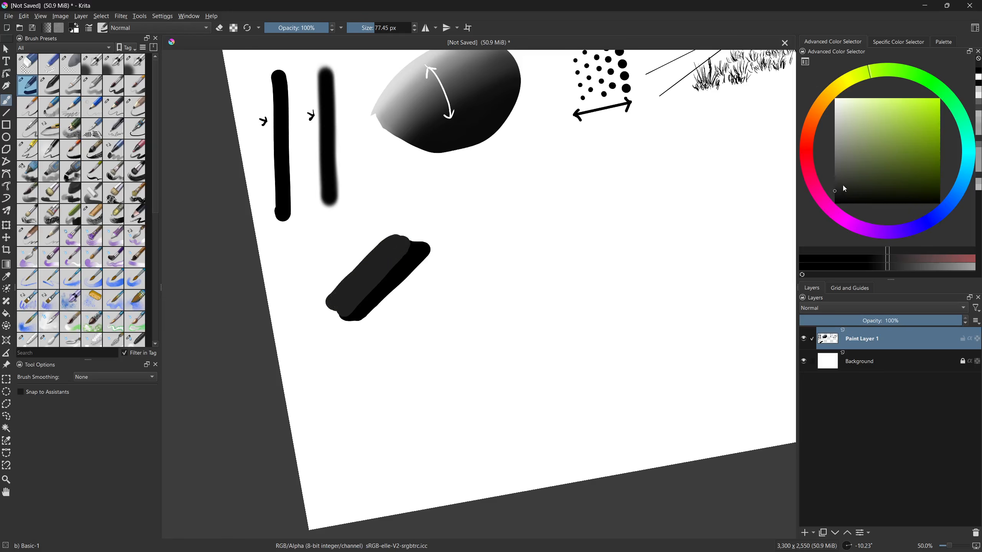
left_click(835, 181)
mouse_move(342, 296)
left_mouse_down()
mouse_move(388, 239)
mouse_move(329, 302)
left_mouse_up()
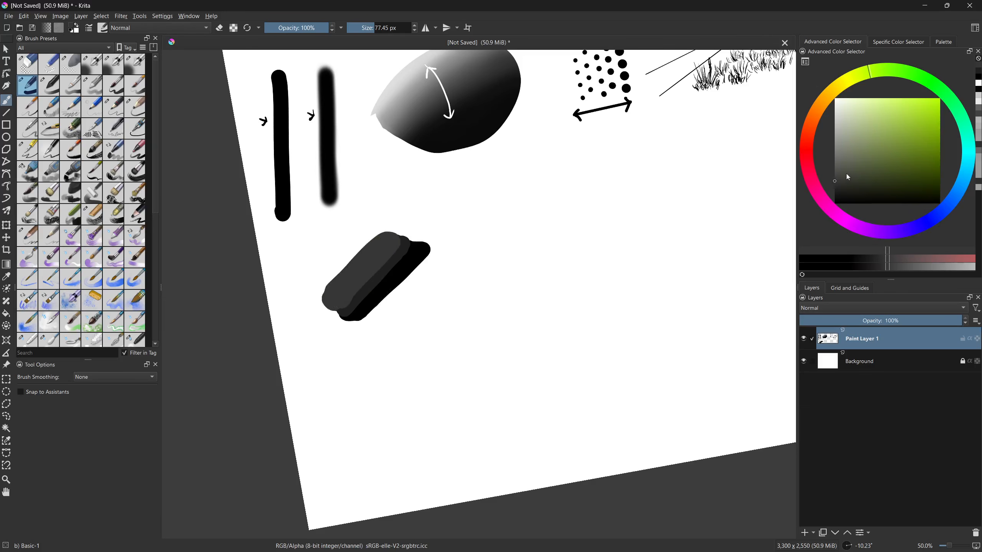
- Paint two more overlapping bands in progressively lighter greys along the upper-left side of the black and dark grey bar
left_click(834, 170)
mouse_move(362, 267)
left_mouse_down()
mouse_move(336, 293)
mouse_move(382, 240)
mouse_move(321, 296)
left_mouse_up()
left_click(842, 162)
left_click_drag(843, 161, 835, 160)
mouse_move(344, 282)
left_mouse_down()
mouse_move(373, 232)
mouse_move(327, 283)
mouse_move(351, 262)
left_mouse_up()
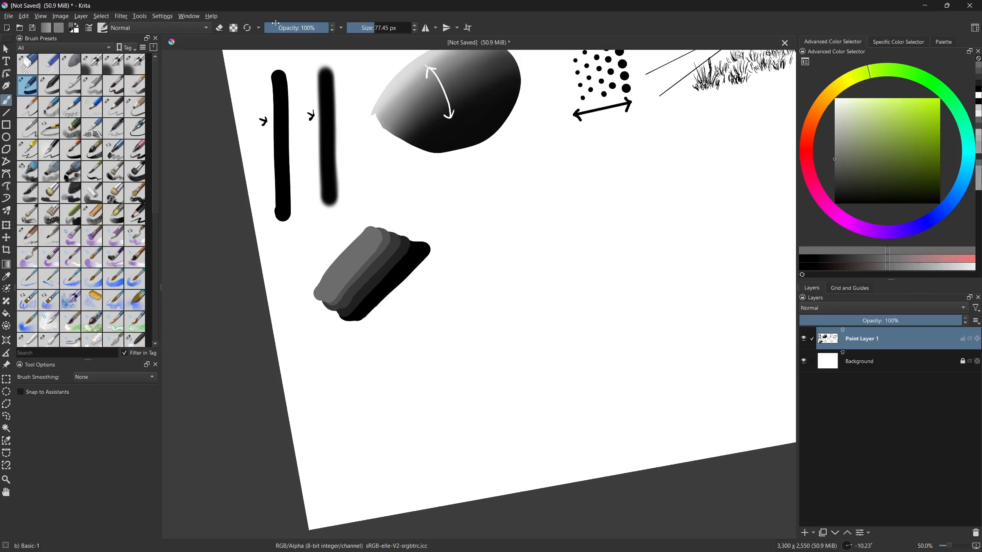
- Paint a translucent black patch at 22% opacity beside the banded bar and check its transparency by briefly hiding the Background layer
left_click(278, 24)
left_click(836, 204)
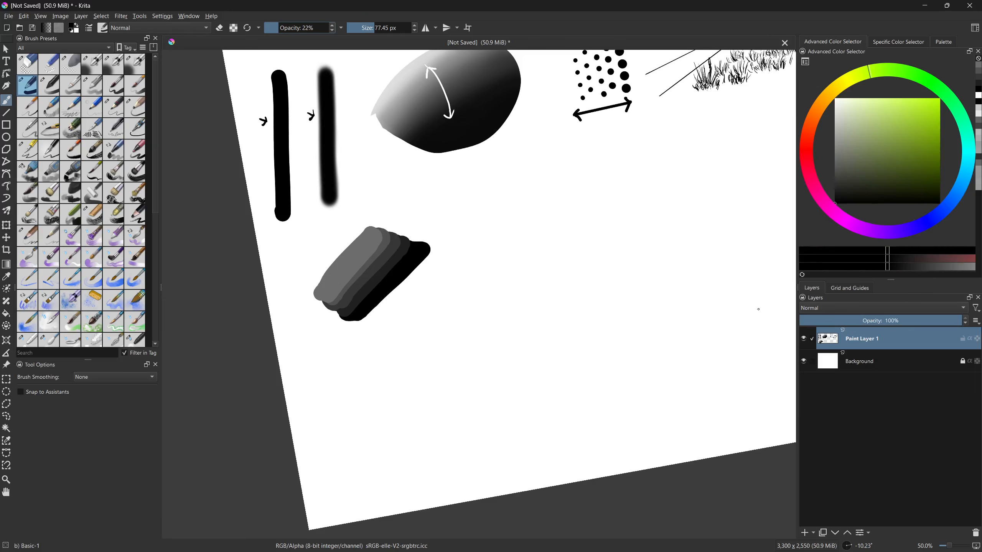
mouse_move(460, 228)
left_mouse_down()
mouse_move(520, 170)
mouse_move(498, 197)
mouse_move(542, 166)
mouse_move(475, 238)
mouse_move(541, 185)
mouse_move(503, 231)
mouse_move(551, 196)
mouse_move(485, 262)
mouse_move(545, 217)
mouse_move(516, 254)
mouse_move(563, 216)
mouse_move(560, 183)
mouse_move(528, 170)
mouse_move(460, 233)
mouse_move(492, 276)
mouse_move(543, 232)
mouse_move(493, 278)
mouse_move(572, 211)
mouse_move(564, 180)
mouse_move(543, 160)
mouse_move(503, 211)
left_mouse_up()
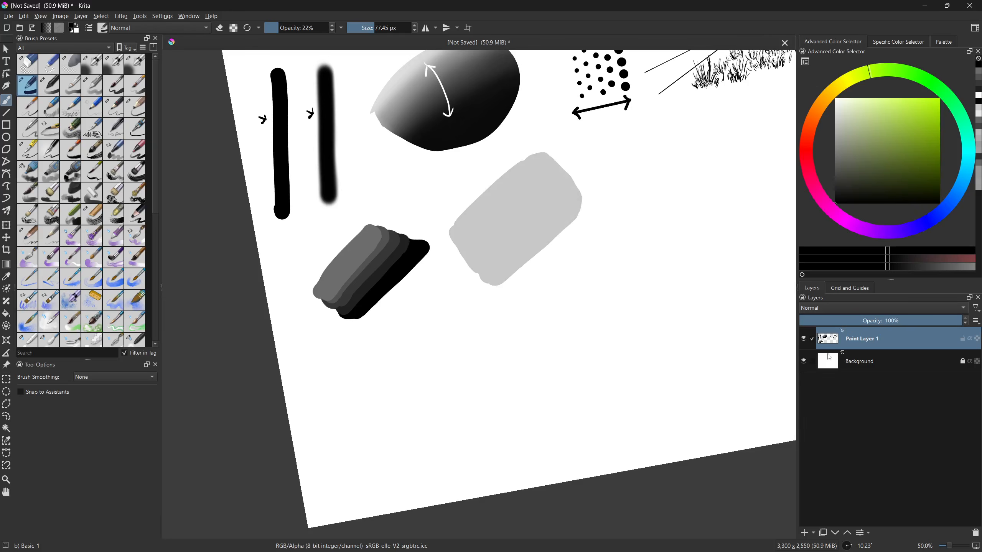
left_click(803, 362)
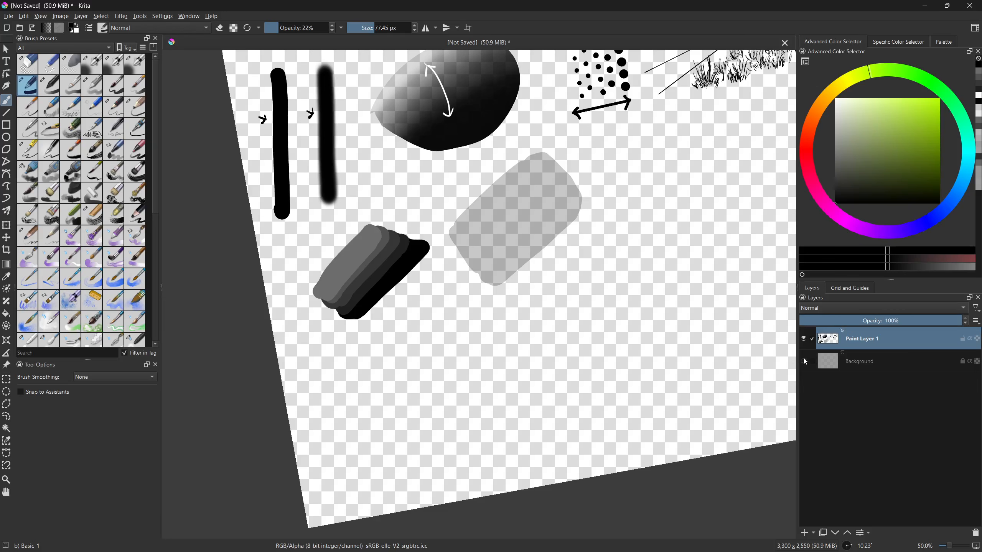
left_click(803, 361)
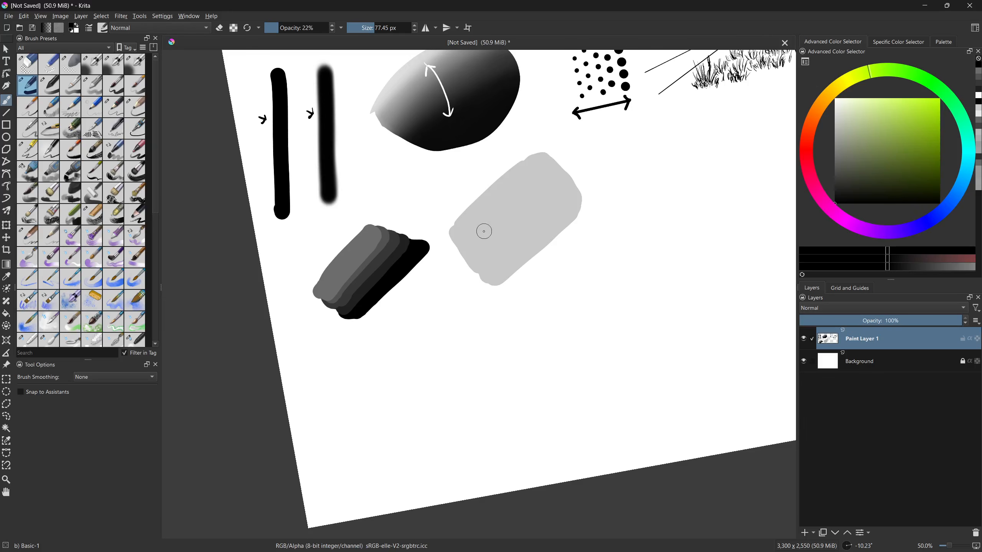
- Layer overlapping 22% black passes over the light grey patch, each shifted further toward its lower-right edge to build darker bands
left_click_drag(464, 237, 545, 164)
key("ctrl+z")
mouse_move(463, 237)
left_mouse_down()
mouse_move(549, 164)
mouse_move(465, 242)
mouse_move(469, 255)
mouse_move(520, 202)
mouse_move(474, 252)
mouse_move(491, 277)
mouse_move(574, 210)
mouse_move(564, 184)
mouse_move(508, 239)
mouse_move(523, 217)
mouse_move(497, 263)
mouse_move(563, 197)
mouse_move(510, 215)
left_mouse_up()
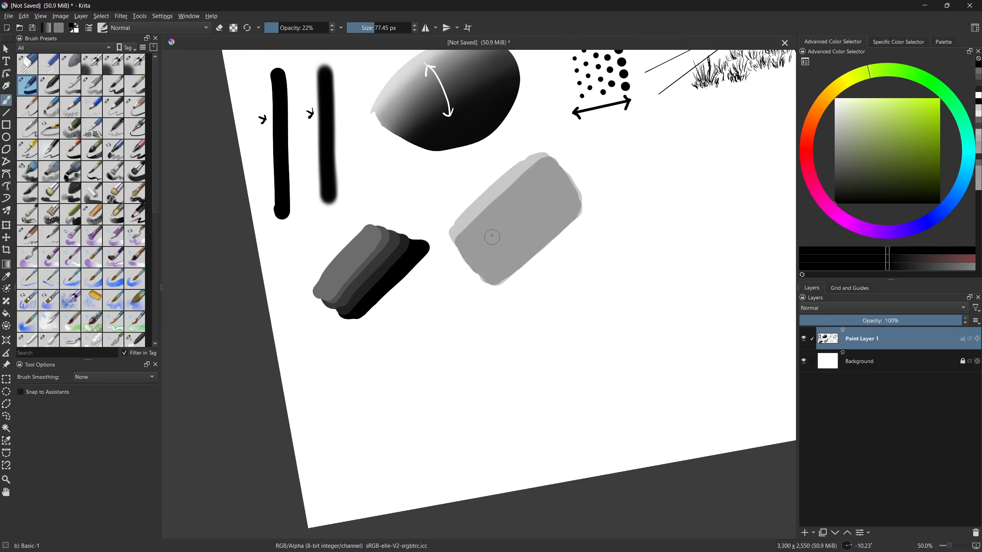
mouse_move(470, 248)
left_mouse_down()
mouse_move(556, 173)
mouse_move(474, 249)
mouse_move(481, 264)
mouse_move(472, 254)
mouse_move(494, 273)
mouse_move(563, 210)
left_mouse_up()
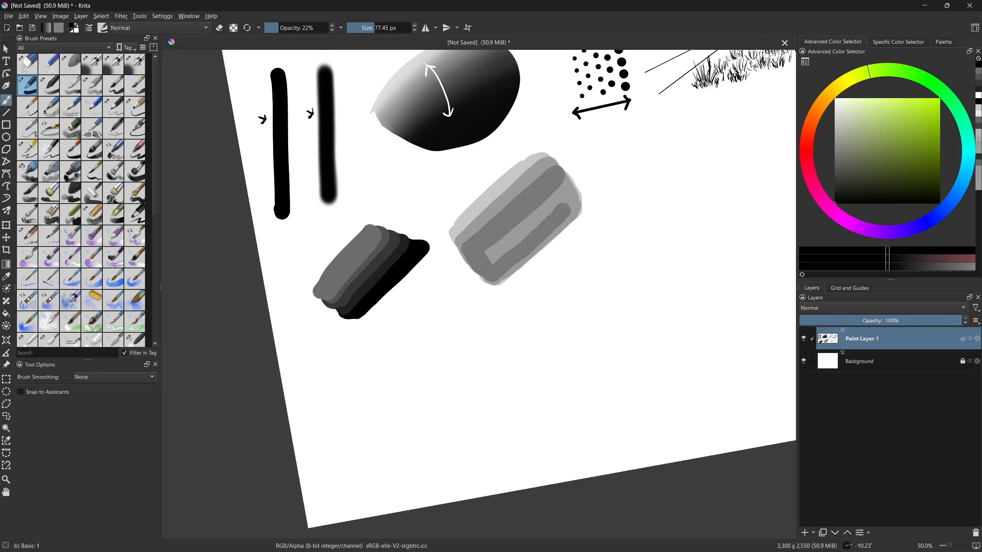
mouse_move(498, 273)
left_mouse_down()
mouse_move(570, 210)
mouse_move(565, 191)
mouse_move(516, 236)
mouse_move(555, 202)
mouse_move(475, 254)
mouse_move(555, 186)
mouse_move(563, 190)
mouse_move(480, 257)
mouse_move(490, 275)
mouse_move(551, 212)
mouse_move(491, 264)
mouse_move(501, 253)
mouse_move(564, 209)
mouse_move(500, 271)
mouse_move(575, 208)
mouse_move(566, 189)
mouse_move(481, 269)
mouse_move(564, 193)
mouse_move(568, 202)
mouse_move(492, 265)
mouse_move(529, 250)
left_mouse_up()
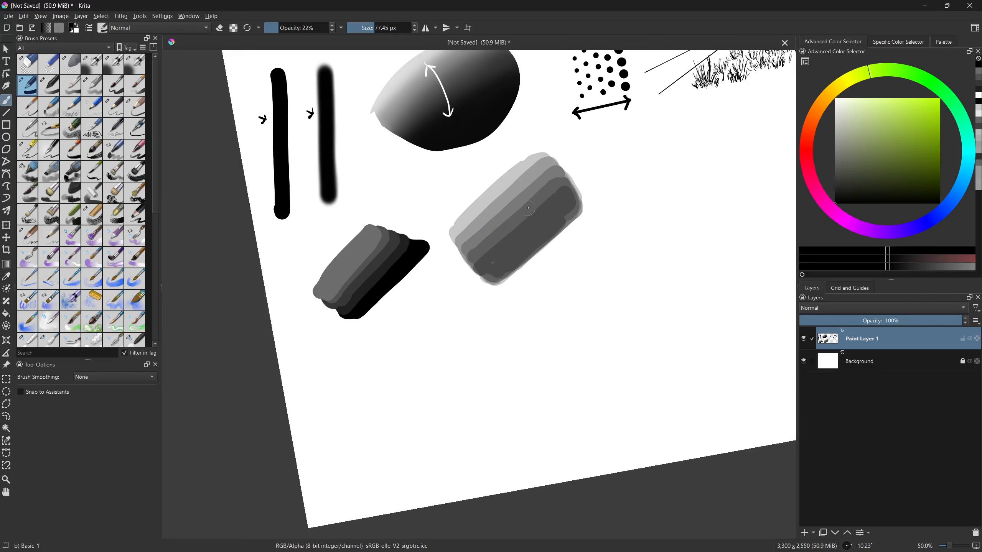
left_click_drag(589, 166, 526, 193)
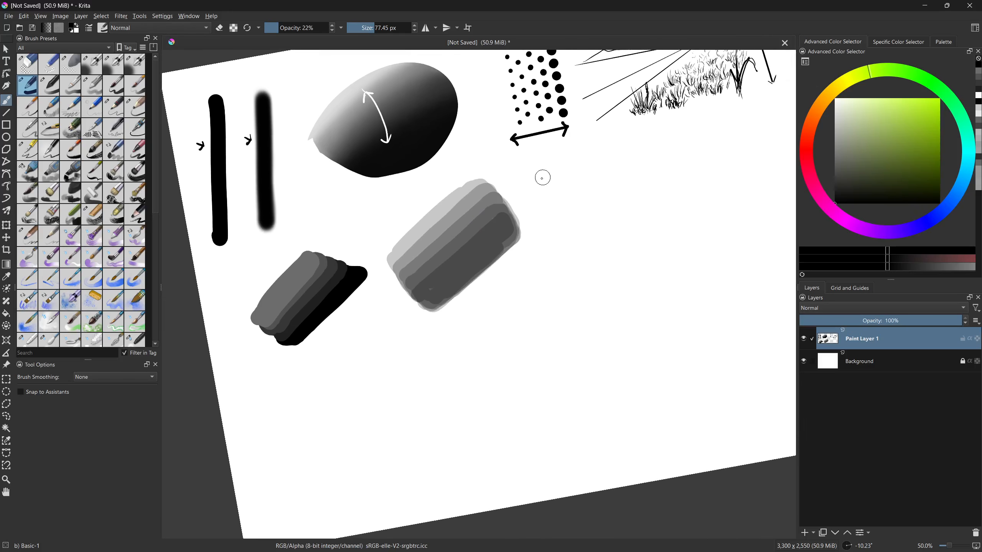
mouse_move(429, 298)
left_mouse_down()
mouse_move(510, 228)
mouse_move(438, 297)
left_mouse_up()
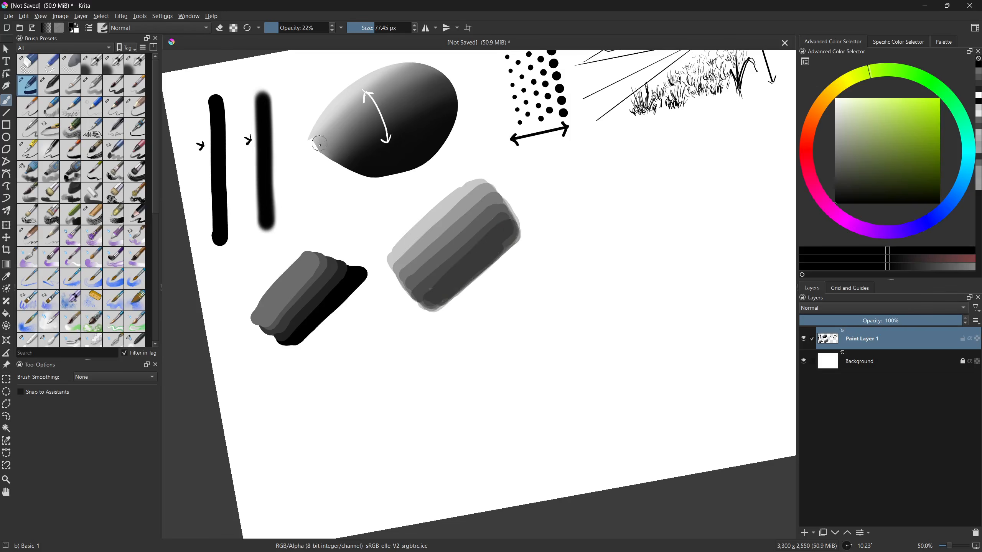
- Set the brush opacity to 13% and glaze a sampled light grey over the edge between the patch's lightest bands
left_click(274, 28)
left_click(436, 224, "ctrl")
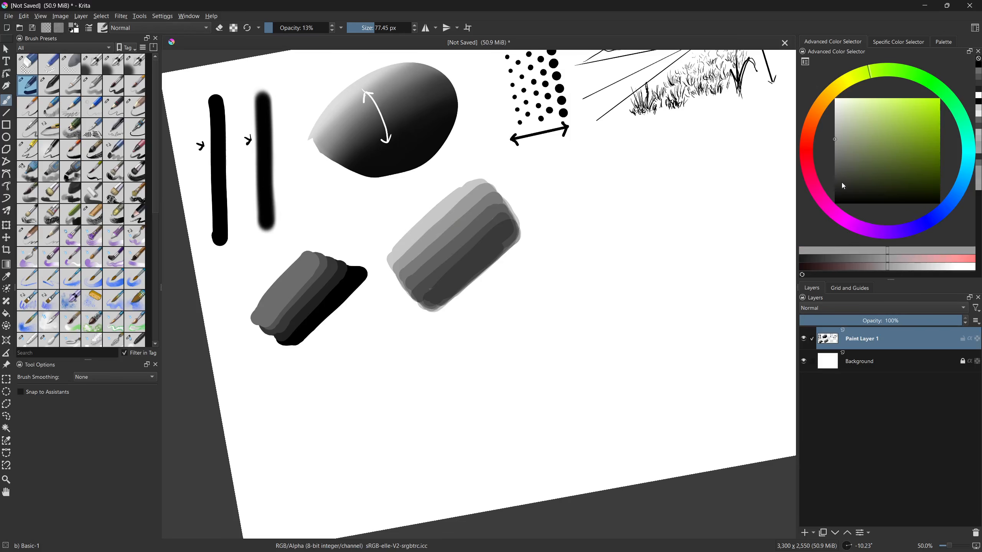
left_click(431, 234, "ctrl")
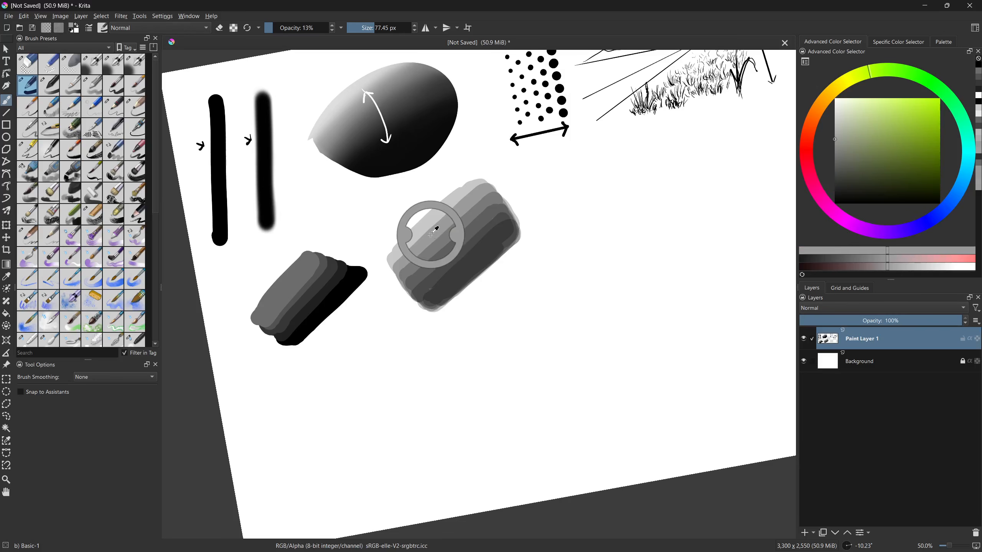
left_click_drag(398, 264, 465, 200)
mouse_move(393, 263)
left_mouse_down()
mouse_move(470, 195)
mouse_move(397, 262)
mouse_move(408, 272)
mouse_move(399, 278)
mouse_move(465, 208)
left_mouse_up()
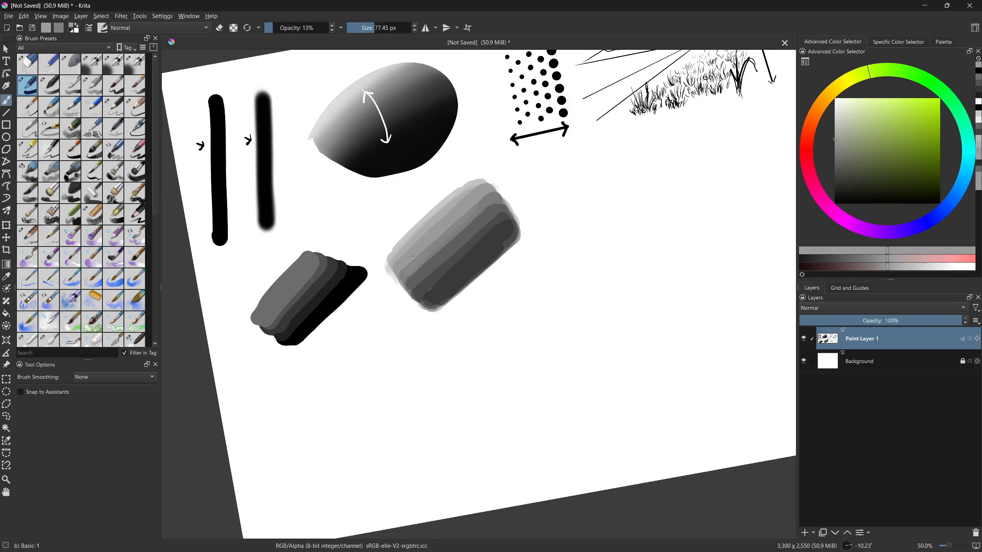
- Sample greys from the patch's middle and dark bands and glaze them over the neighbouring band edges to soften the steps
left_click(410, 236, "ctrl")
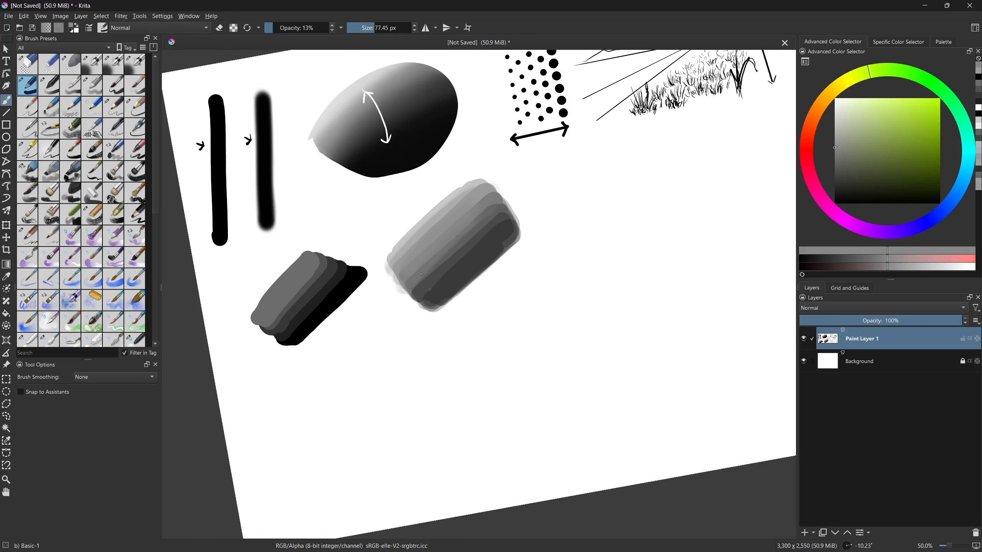
left_click(420, 274, "ctrl")
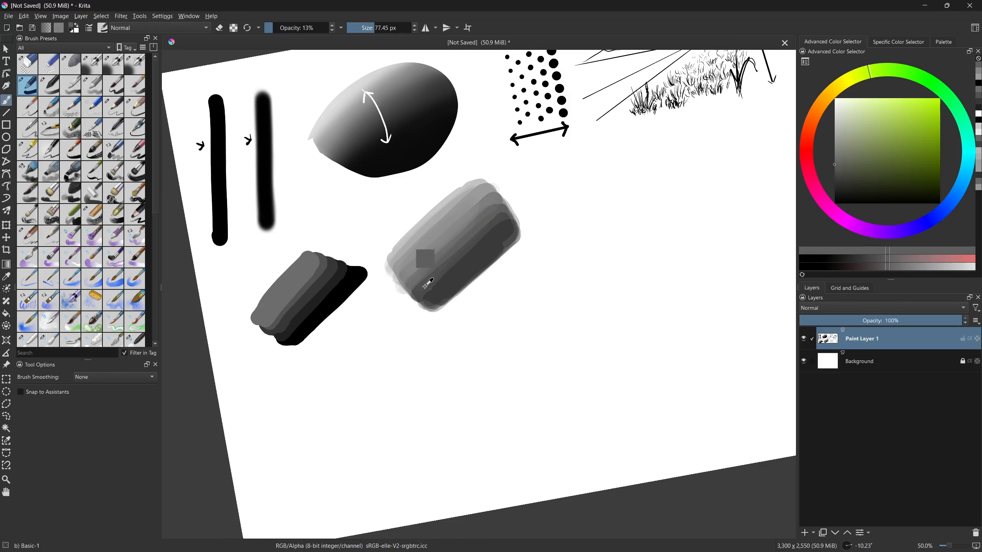
left_click(425, 287, "ctrl")
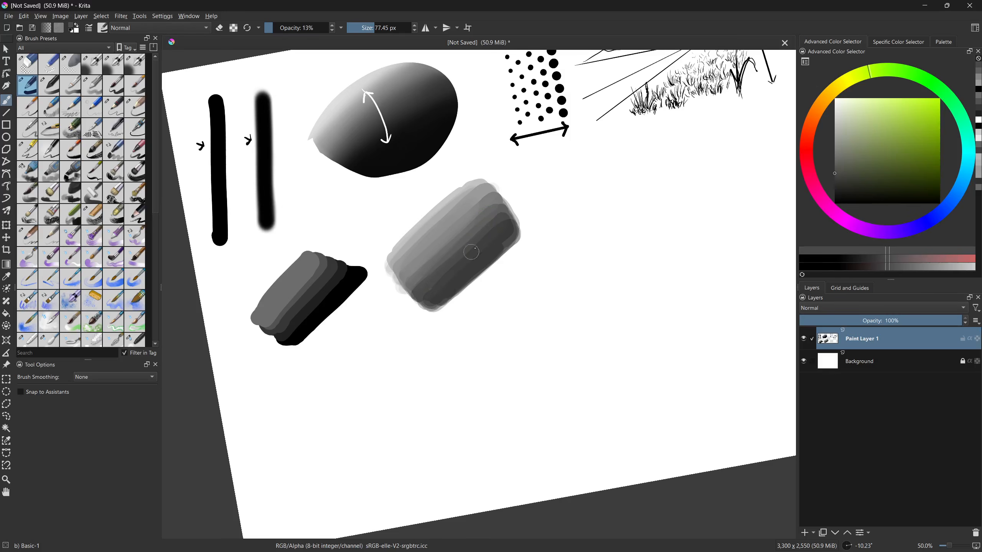
left_click(440, 263, "ctrl")
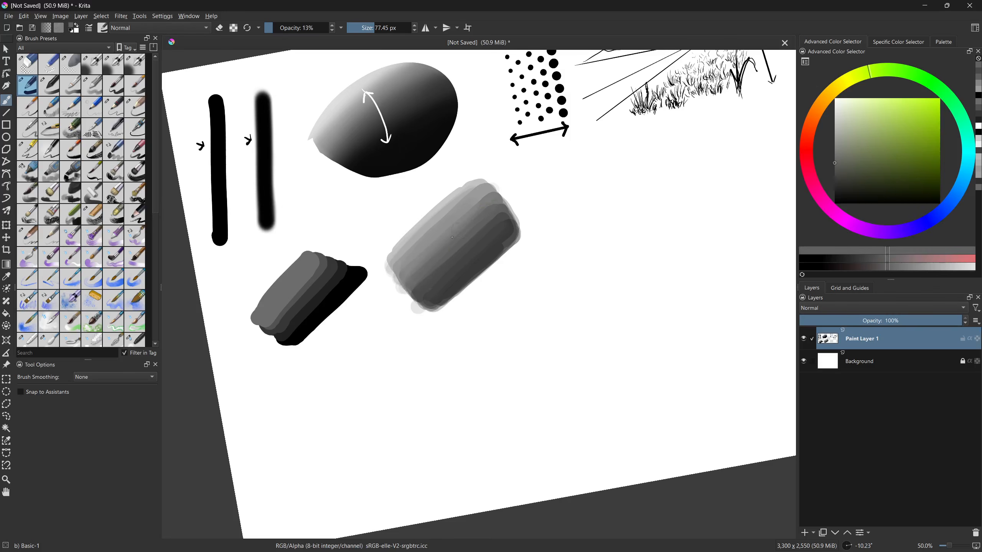
left_click(421, 249, "ctrl")
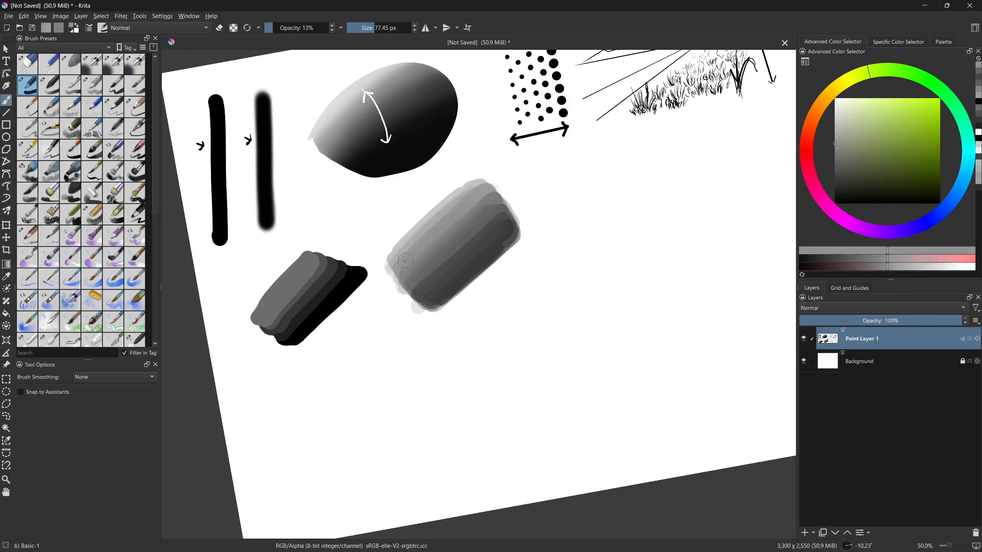
left_click(425, 247, "ctrl")
left_click(435, 263, "ctrl")
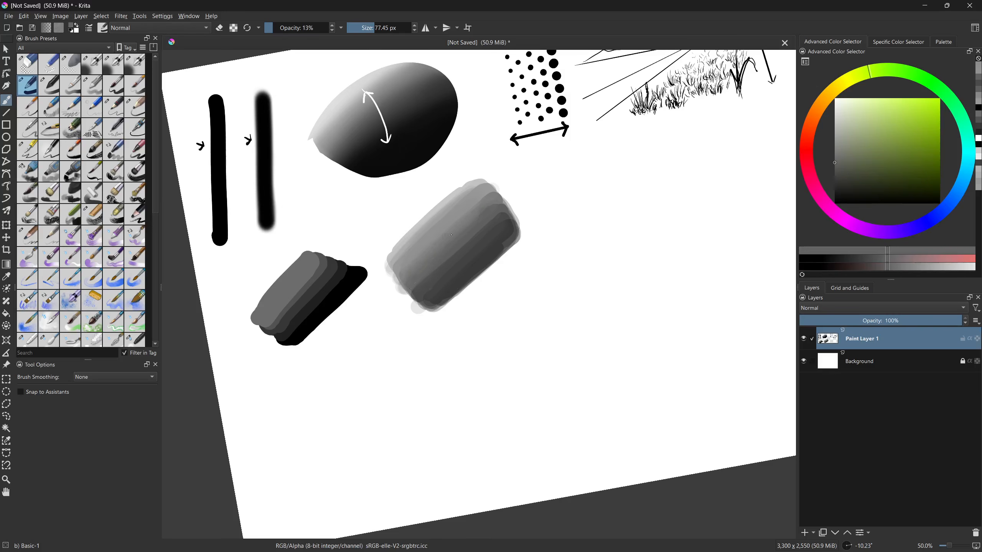
- Refine the patch's gradient by sampling in-between greys and stroking them along the remaining visible edges in its middle
left_click(409, 261, "ctrl")
left_click(420, 257, "ctrl")
left_click_drag(420, 255, 457, 217)
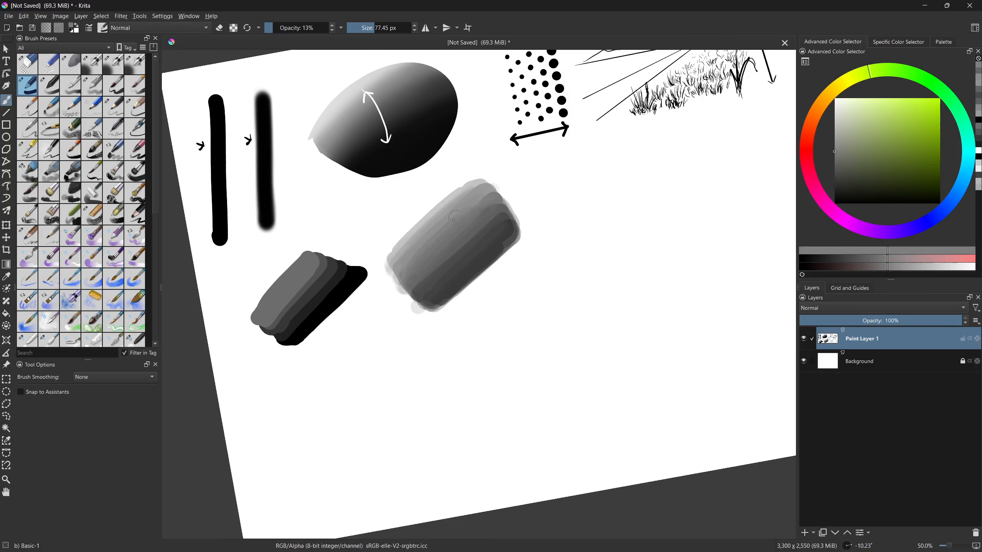
left_click(424, 243, "ctrl")
left_click(433, 271, "ctrl")
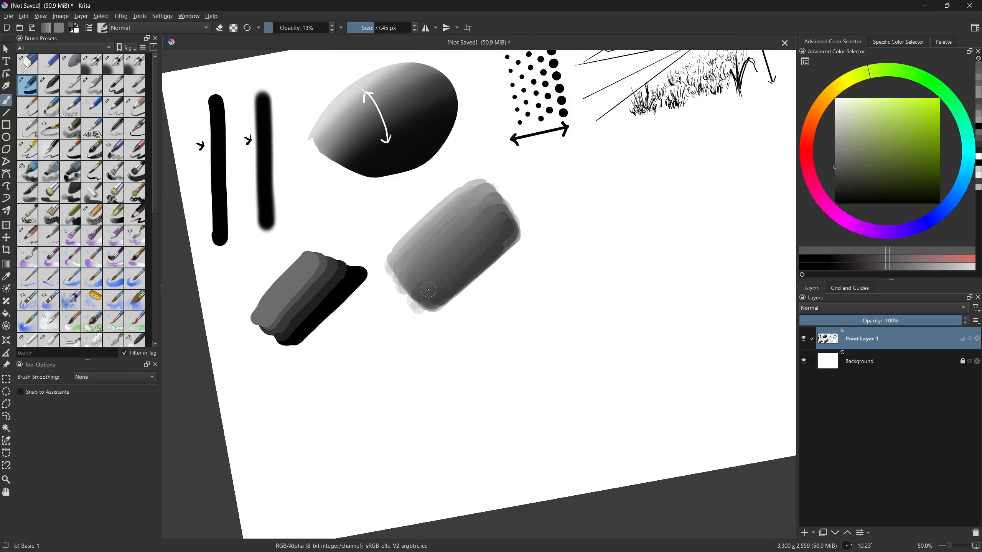
- With Basic-2 Opacity in black at 100% opacity, paint overlapping bands darkening from light grey to near black below the dot pattern
left_click(55, 95)
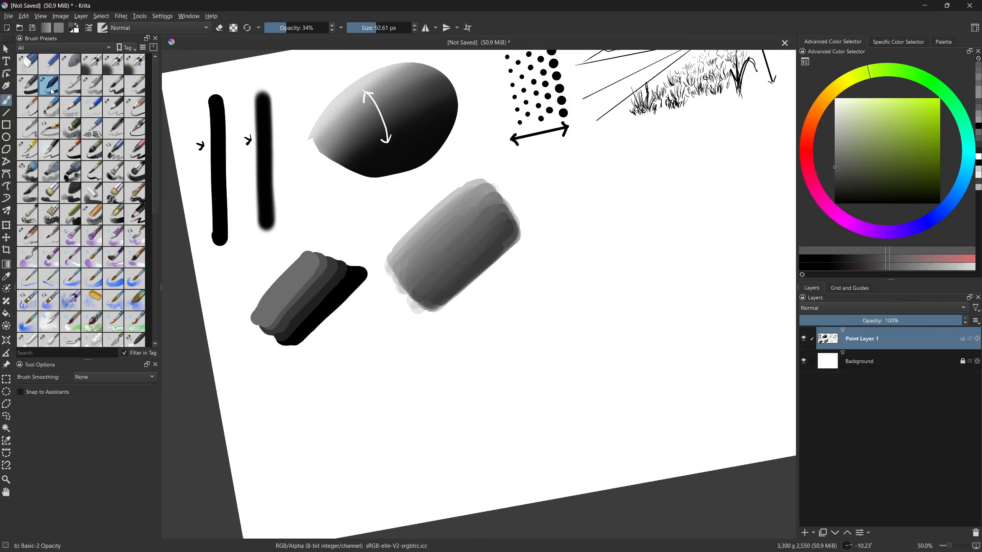
left_click_drag(852, 186, 832, 206)
left_click_drag(602, 261, 578, 278)
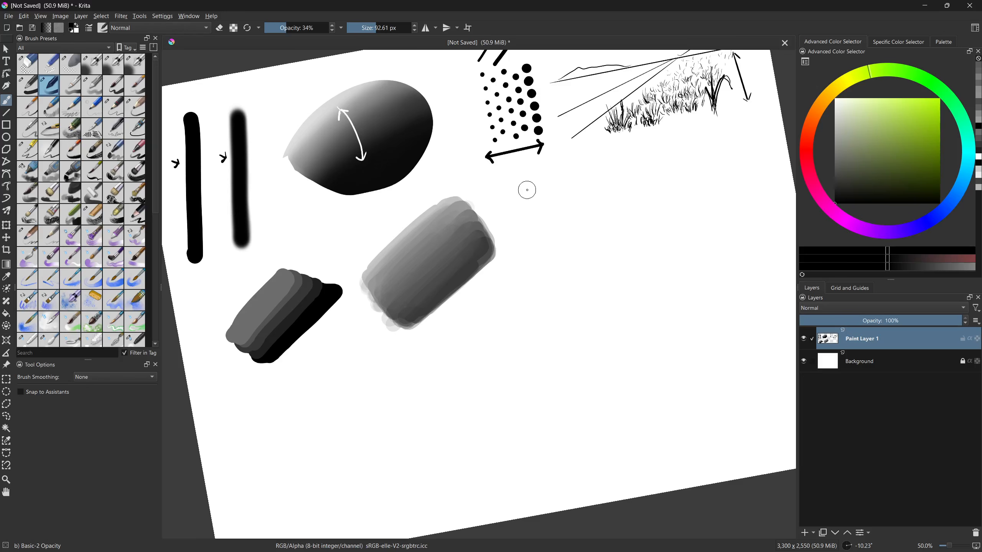
mouse_move(523, 205)
left_mouse_down()
mouse_move(579, 164)
mouse_move(531, 204)
mouse_move(551, 191)
mouse_move(539, 214)
mouse_move(525, 206)
mouse_move(542, 251)
left_mouse_up()
key("ctrl+z")
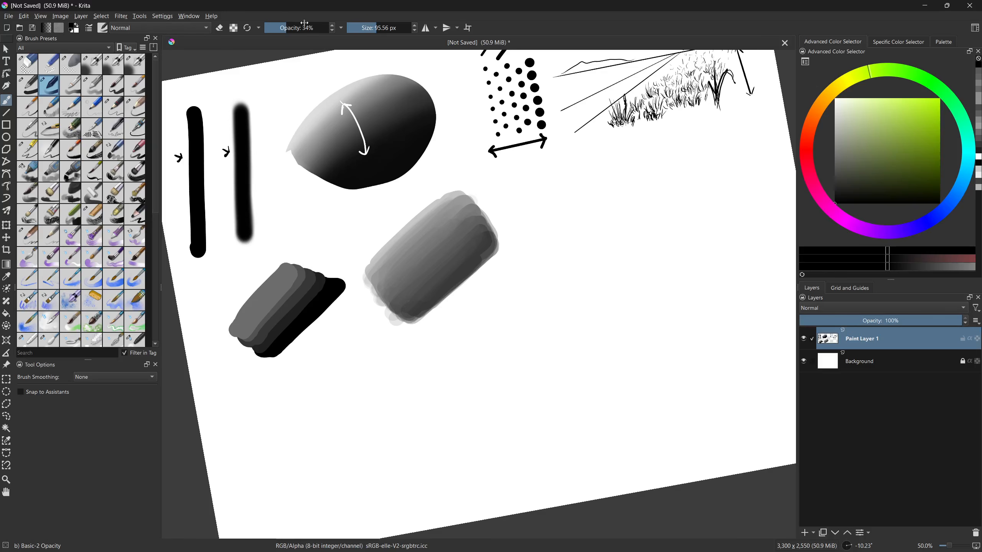
left_click_drag(303, 22, 370, 27)
mouse_move(553, 187)
left_mouse_down()
mouse_move(528, 207)
mouse_move(595, 159)
mouse_move(528, 215)
mouse_move(611, 167)
mouse_move(541, 222)
mouse_move(624, 170)
mouse_move(553, 227)
mouse_move(630, 182)
mouse_move(549, 242)
mouse_move(609, 215)
mouse_move(576, 248)
mouse_move(630, 219)
mouse_move(580, 253)
mouse_move(627, 231)
mouse_move(616, 248)
left_mouse_up()
key("ctrl+z")
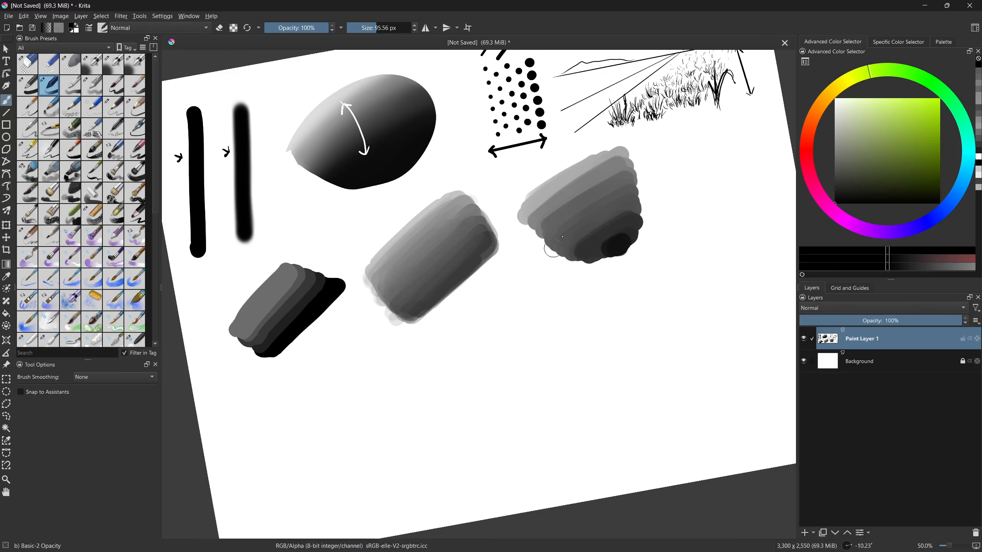
- Blend the upper light bands of the new fan-shaped patch by sampling their greys and stroking over the edges between them
left_click(563, 198, "ctrl")
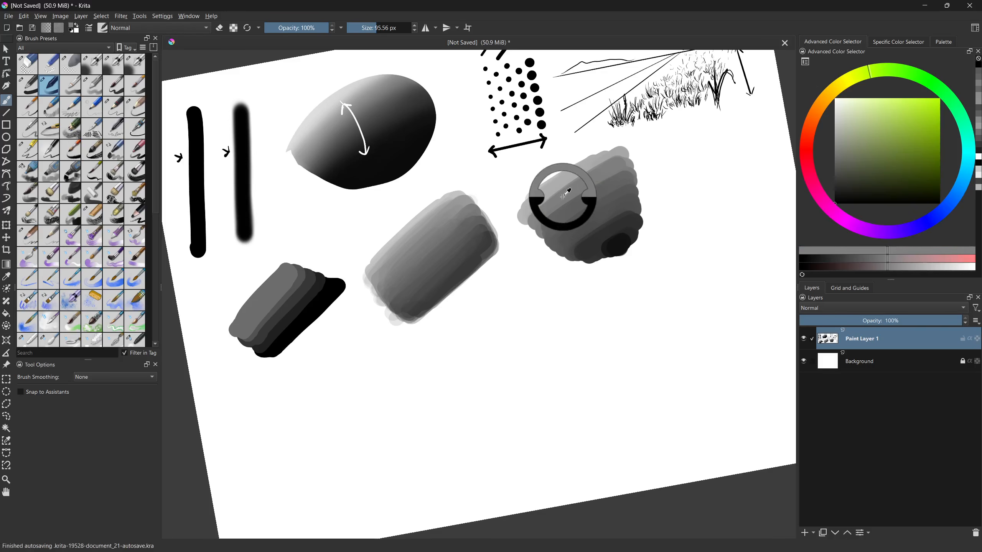
left_click_drag(533, 215, 603, 159)
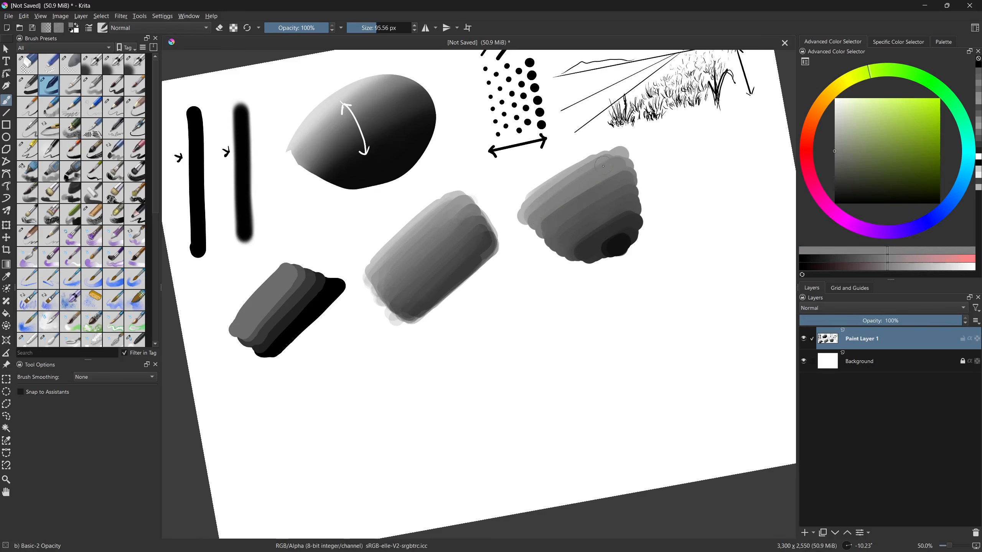
left_click(541, 203, "ctrl")
left_click_drag(540, 203, 561, 210)
left_click(548, 203, "ctrl")
left_click(561, 210, "ctrl")
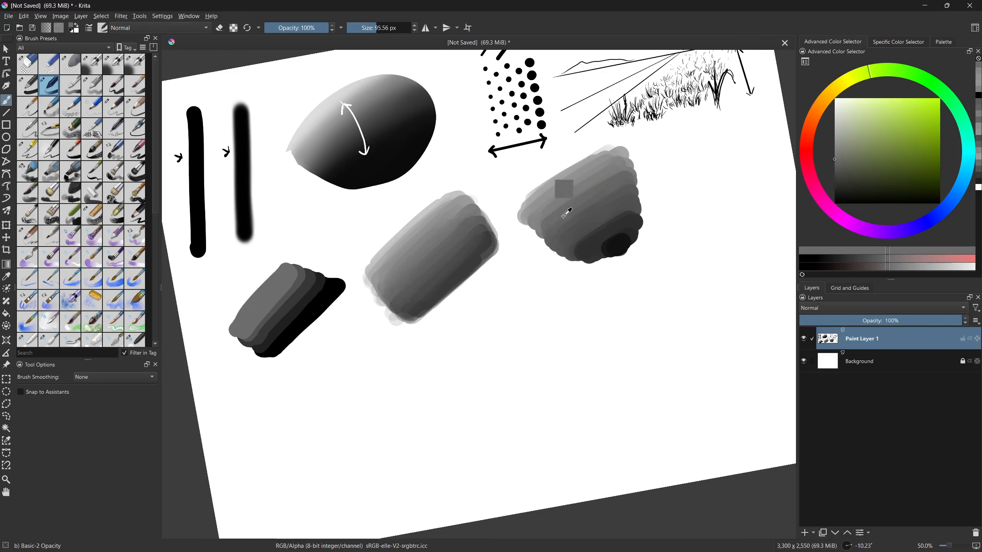
- Blend the middle and darker bands of the fan-shaped patch with sampled greys stroked along their diagonal edges
left_click(555, 237, "ctrl")
mouse_move(556, 236)
left_mouse_down()
mouse_move(618, 195)
mouse_move(568, 244)
mouse_move(571, 232)
mouse_move(587, 225)
mouse_move(575, 249)
mouse_move(629, 209)
left_mouse_up()
left_click(570, 241, "ctrl")
left_click(576, 249, "ctrl")
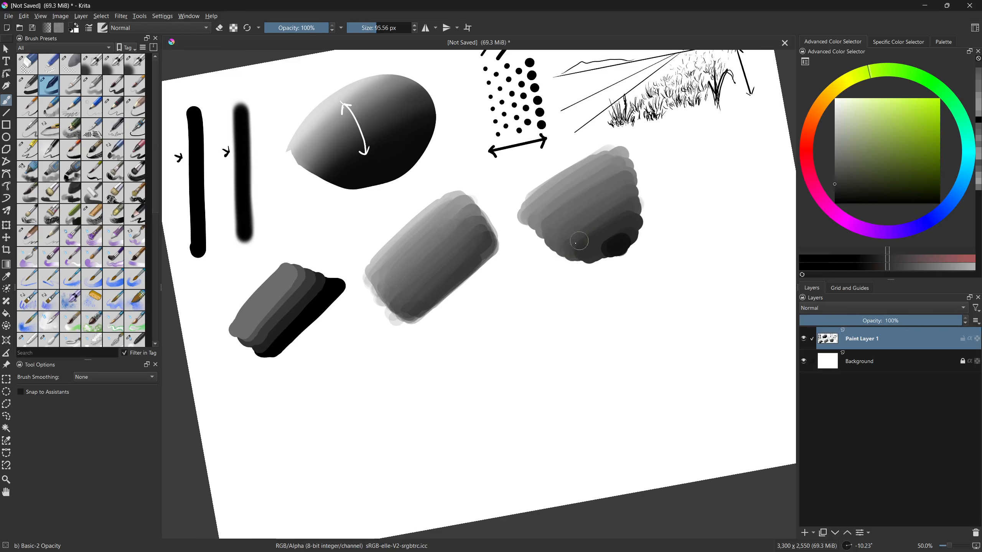
left_click(576, 239, "ctrl")
left_click_drag(576, 238, 634, 202)
left_click(580, 235, "ctrl")
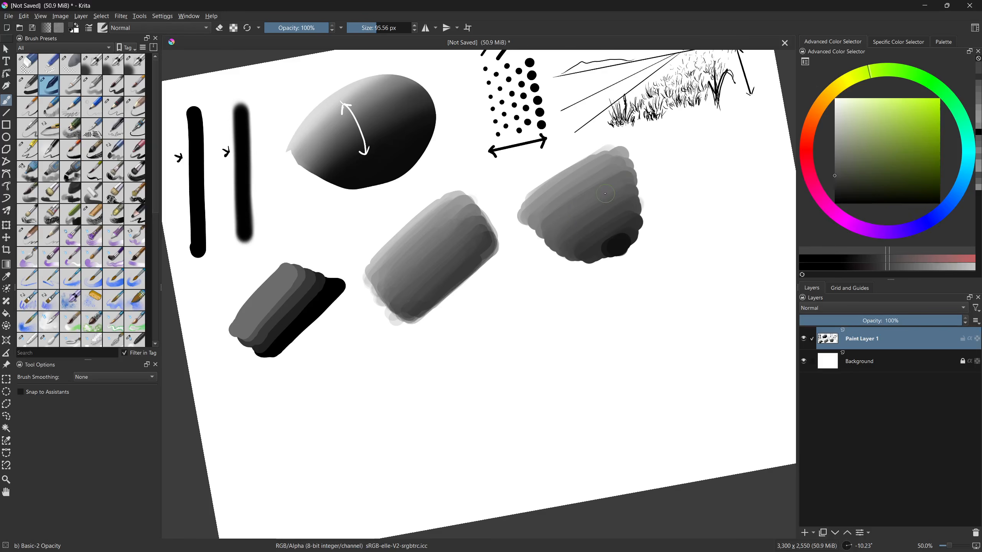
- Set the brush opacity to 44%, try it with black on the blank area below the patches, and undo that trial stroke
left_click(296, 32)
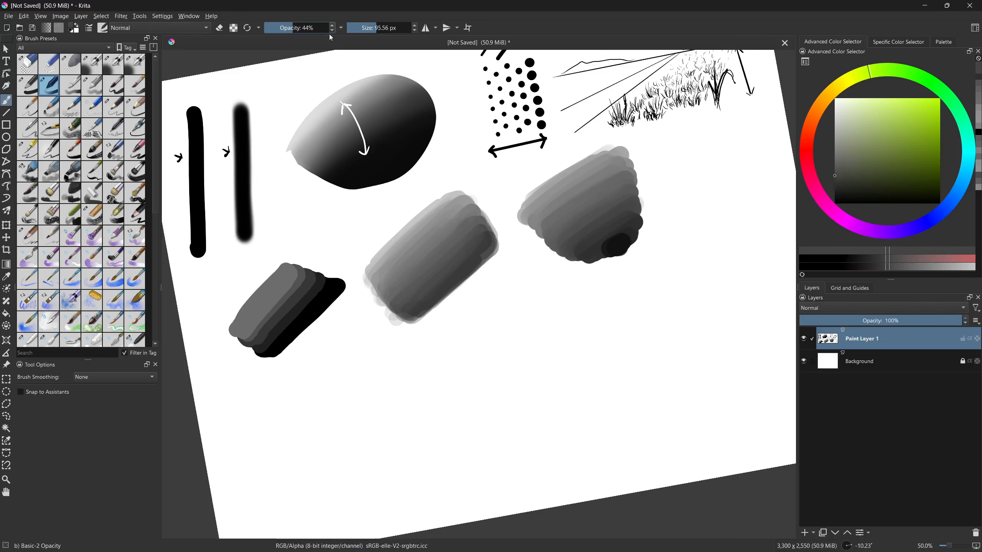
key("k")
key("k")
key("k")
mouse_move(503, 403)
left_mouse_down()
mouse_move(591, 306)
mouse_move(530, 394)
mouse_move(604, 324)
mouse_move(545, 376)
left_mouse_up()
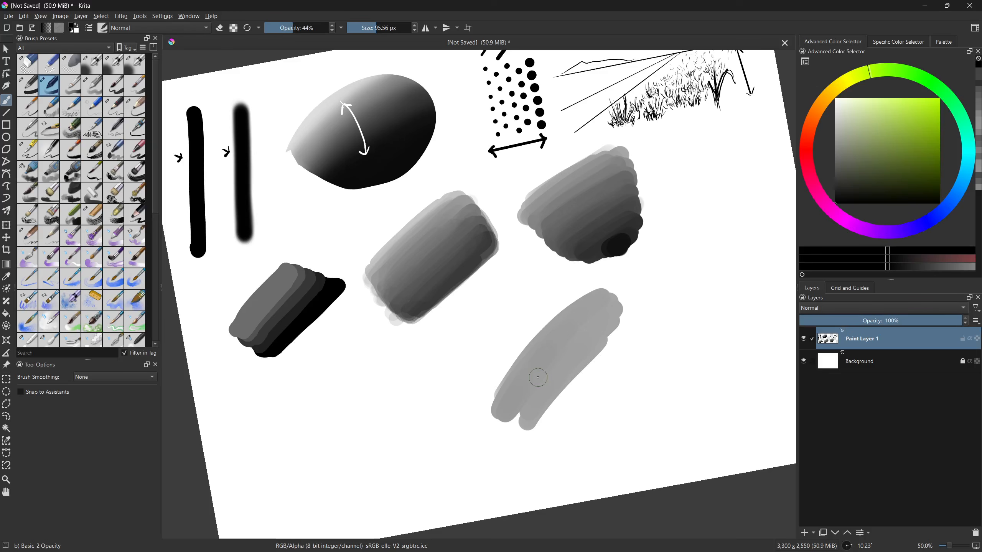
key("ctrl+z")
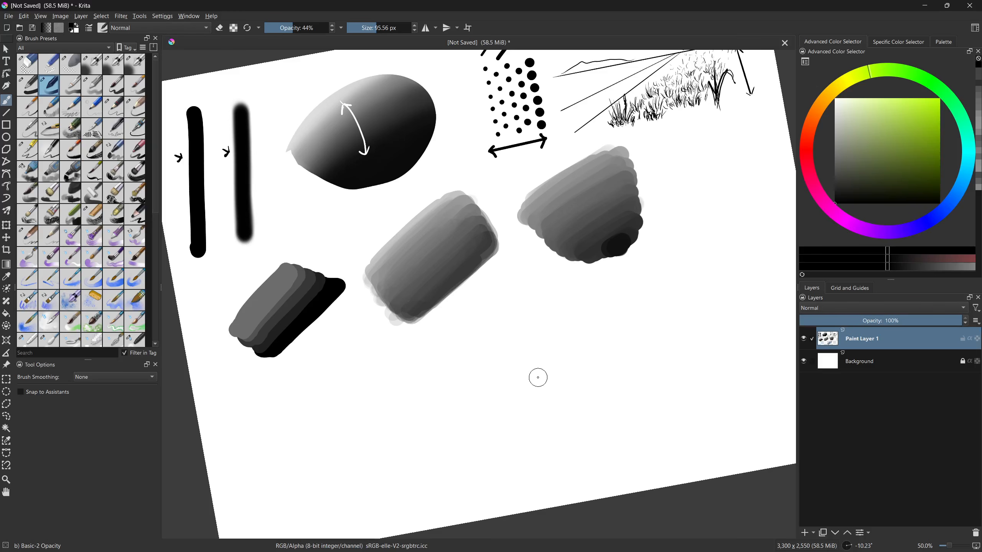
- Sample the near-black grey at the fan-shaped patch's darkest spot and stroke it over the surrounding edge to blend it
left_click(613, 242, "ctrl")
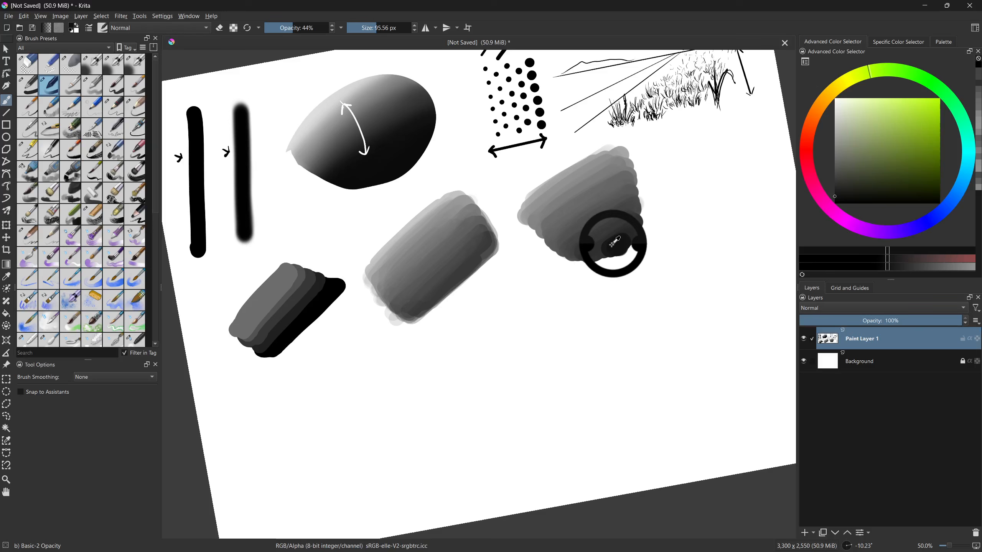
left_click_drag(593, 252, 630, 229)
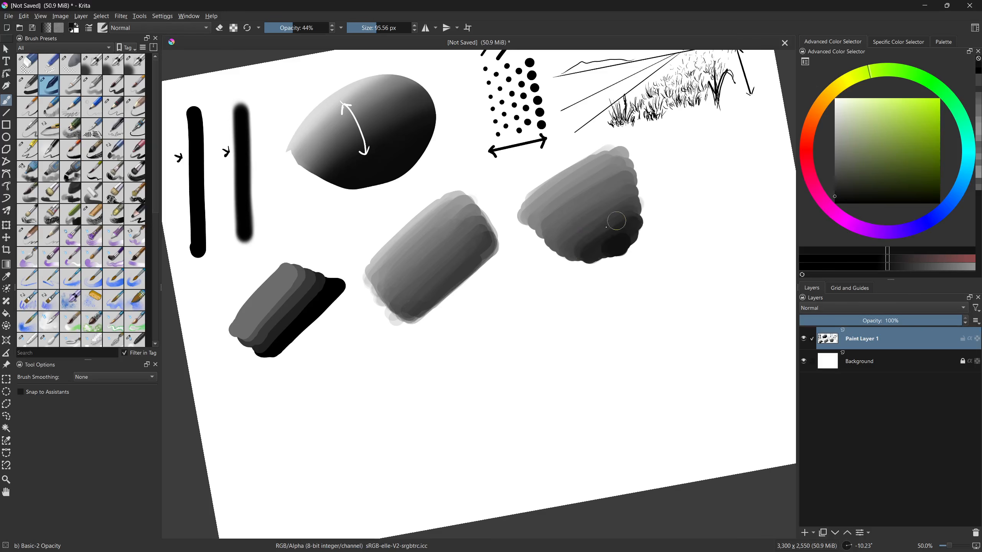
- Sample greys from the dark, middle and light bands of the fan-shaped patch and stroke them over its remaining edges
left_click(570, 245, "ctrl")
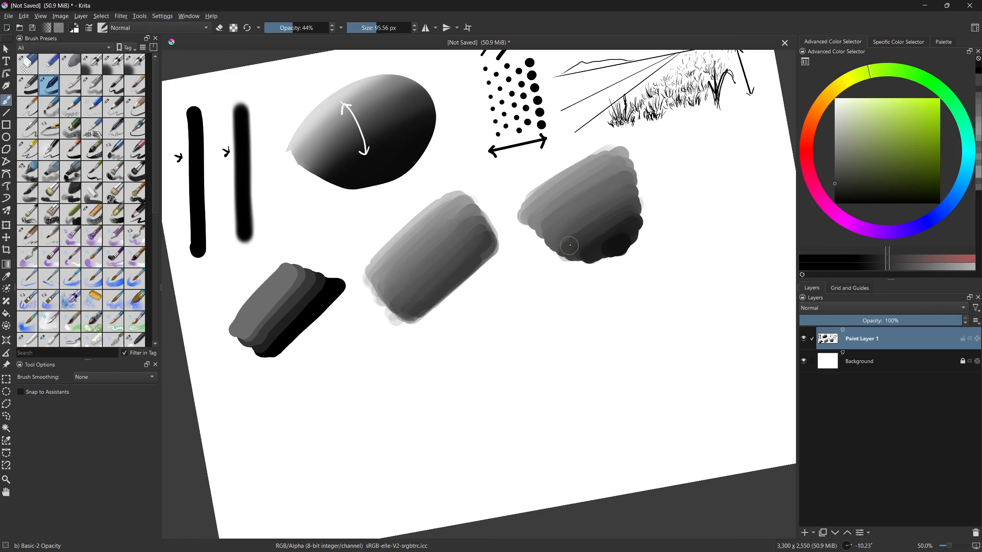
left_click(554, 219, "ctrl")
left_click(549, 198, "ctrl")
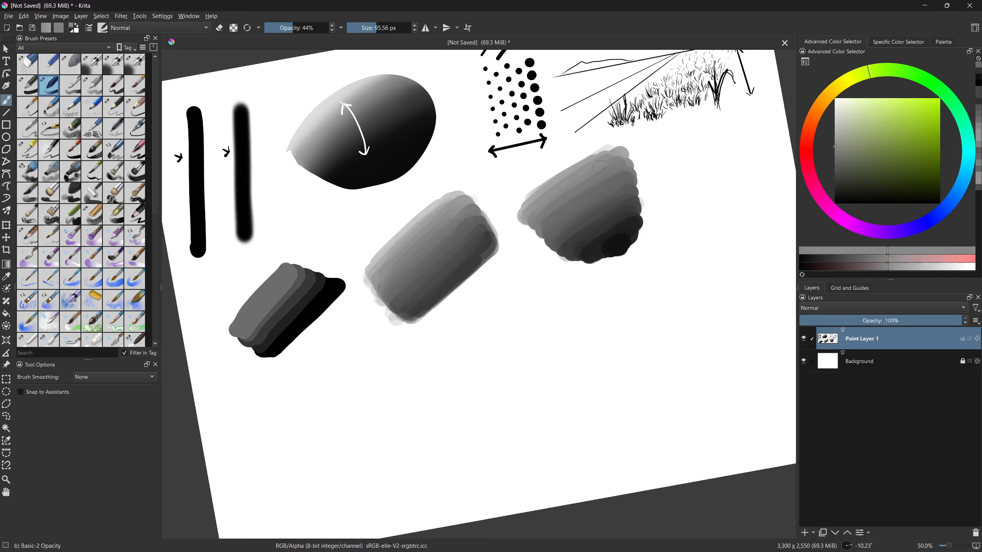
left_click(544, 215, "ctrl")
left_click(543, 223, "ctrl")
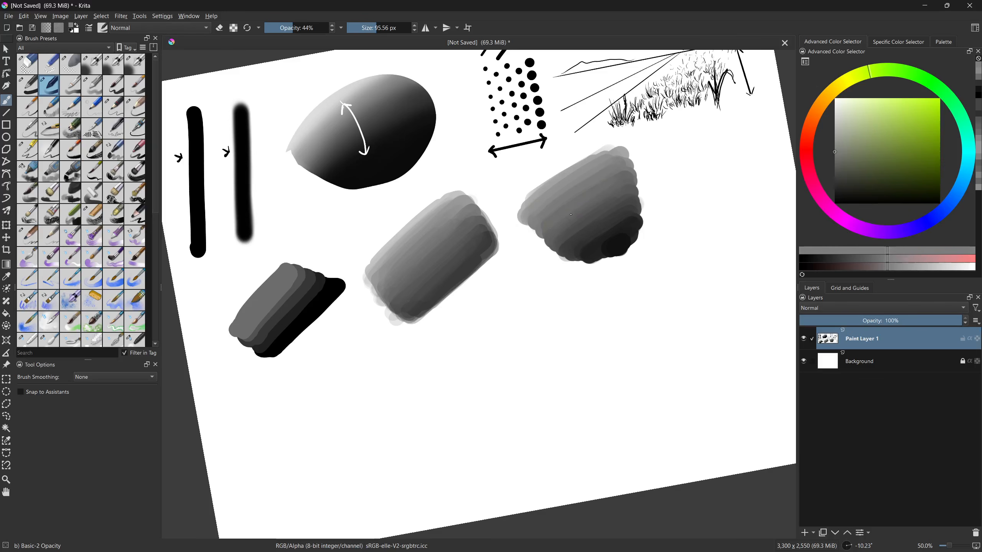
left_click(556, 217, "ctrl")
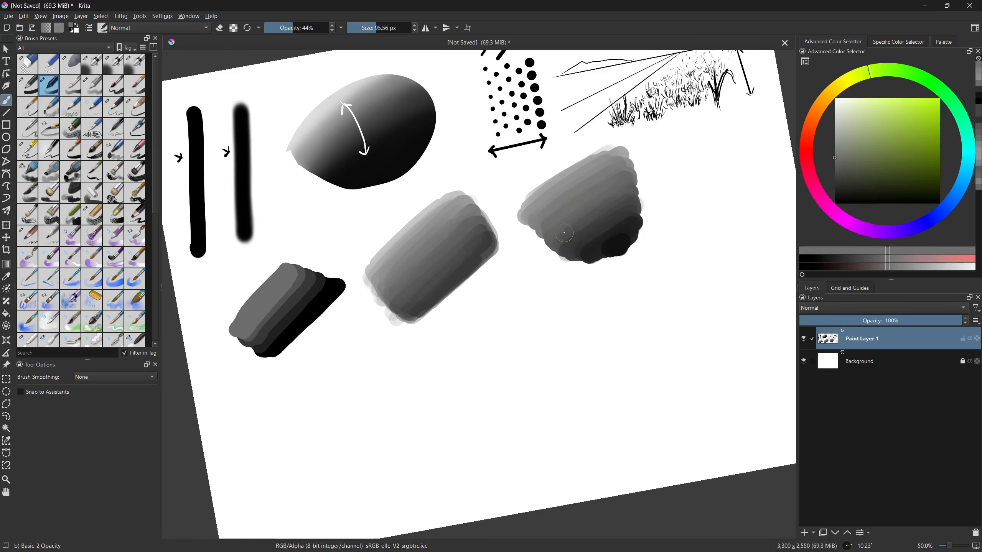
left_click(565, 181, "ctrl")
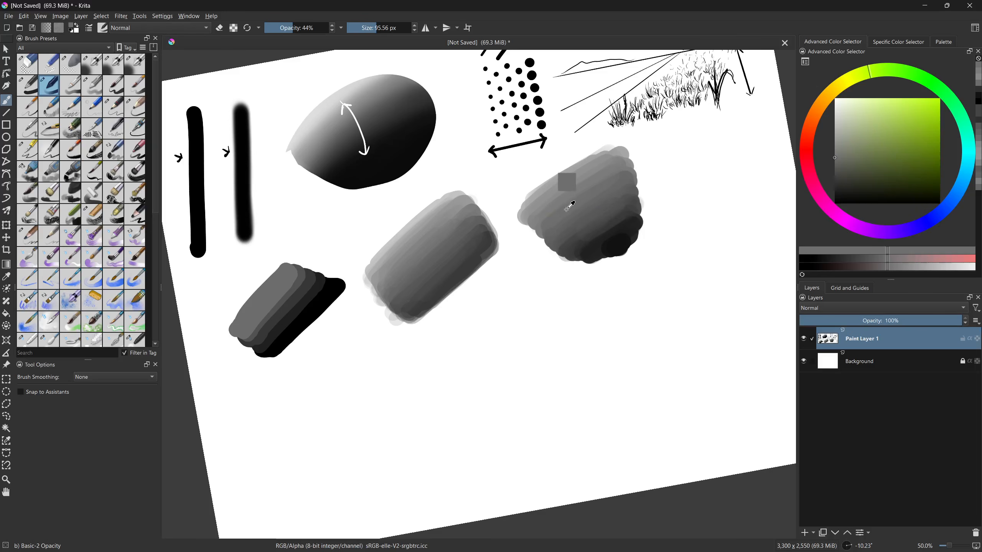
left_click(564, 205, "ctrl")
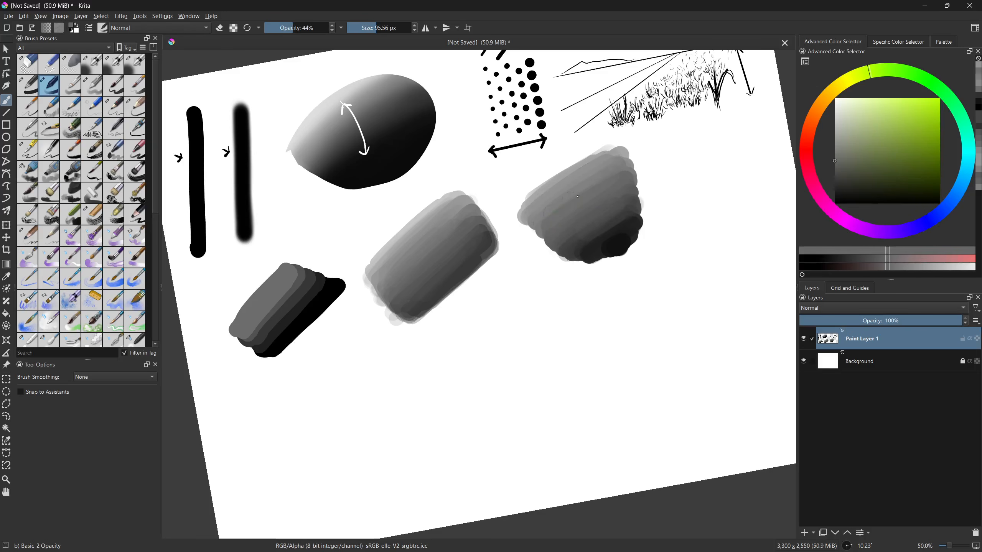
- Choose the Airbrush Soft brush preset, pick black, and set the brush size to about 123 px
left_click_drag(543, 255, 566, 242)
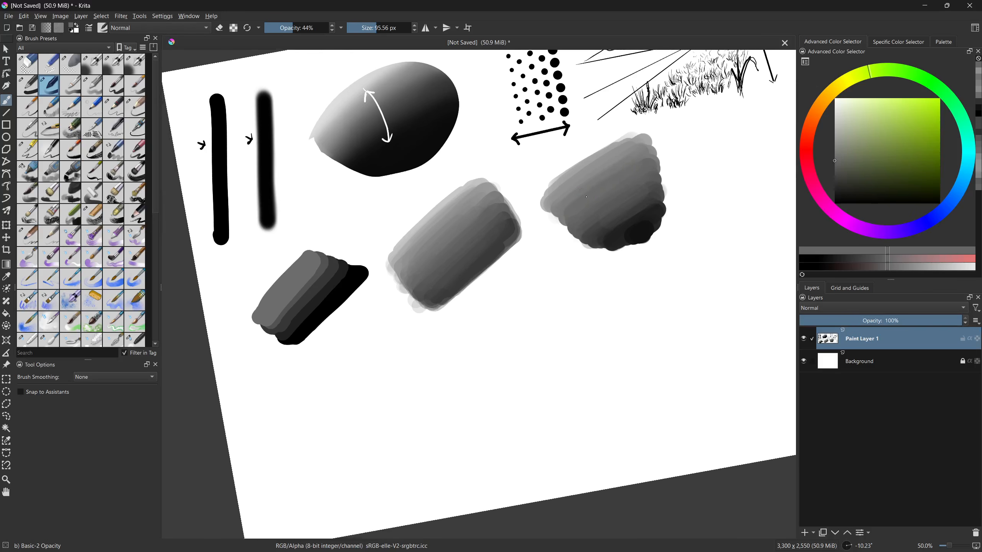
mouse_move(671, 169)
left_mouse_down()
mouse_move(610, 218)
mouse_move(590, 220)
left_mouse_up()
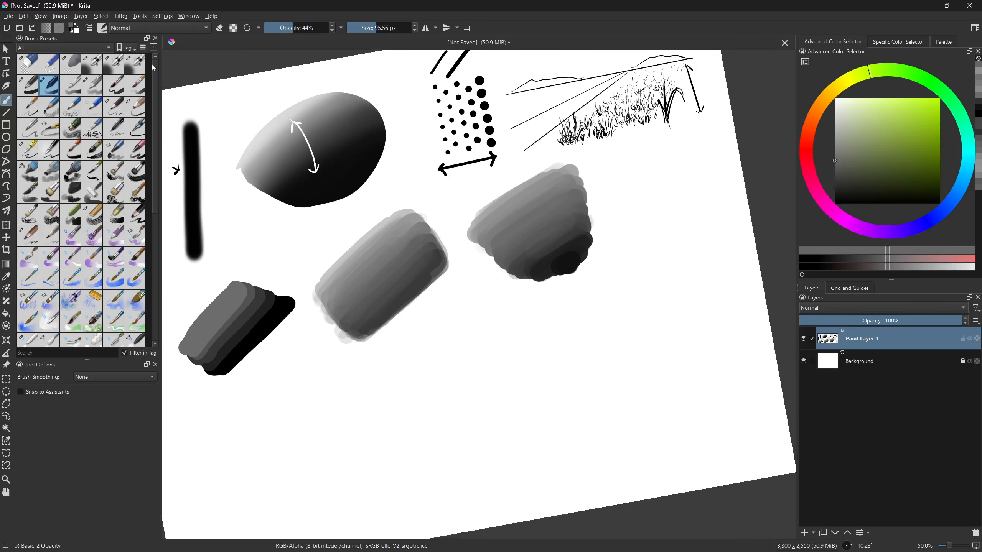
left_click(116, 68)
mouse_move(610, 185)
left_mouse_down()
mouse_move(576, 184)
mouse_move(602, 183)
left_mouse_up()
left_click_drag(837, 191, 830, 209)
left_click_drag(601, 173, 597, 173)
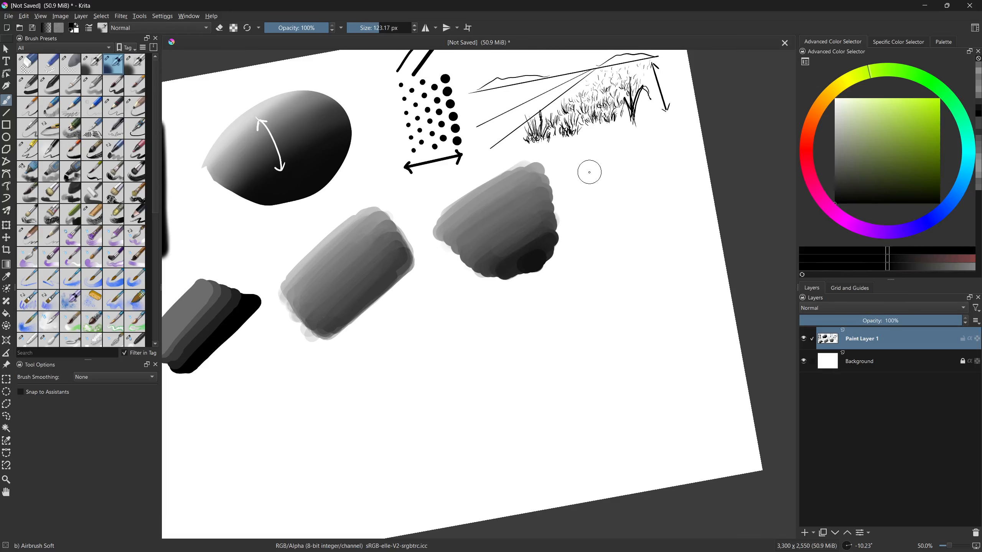
- Redo the trial airbrush strokes as a patch of soft-edged bands from light grey to black beside the fan-shaped patch
mouse_move(583, 174)
left_mouse_down()
mouse_move(654, 144)
mouse_move(582, 174)
mouse_move(614, 166)
mouse_move(585, 185)
mouse_move(652, 157)
mouse_move(601, 186)
mouse_move(651, 142)
mouse_move(605, 165)
mouse_move(666, 145)
left_mouse_up()
key("ctrl+z")
key("ctrl+z")
mouse_move(576, 175)
left_mouse_down()
mouse_move(634, 153)
mouse_move(596, 187)
mouse_move(641, 159)
mouse_move(595, 194)
mouse_move(650, 181)
mouse_move(607, 209)
mouse_move(657, 193)
mouse_move(595, 221)
mouse_move(651, 201)
mouse_move(606, 222)
mouse_move(657, 205)
mouse_move(603, 236)
mouse_move(657, 217)
mouse_move(610, 251)
mouse_move(657, 232)
left_mouse_up()
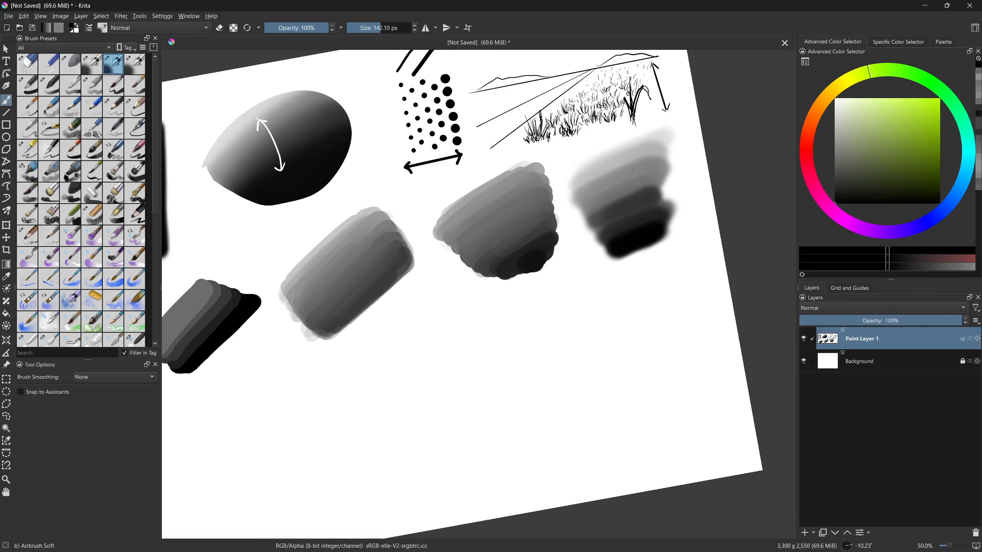
- Blend the light and middle bands of the soft-edged patch by airbrushing sampled greys over their transitions
left_click(612, 178, "ctrl")
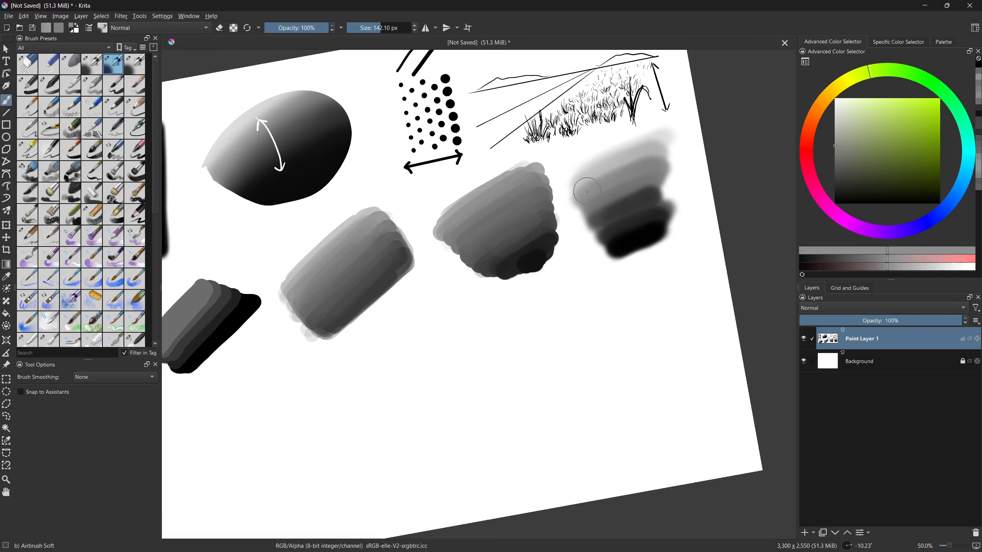
left_click(606, 201, "ctrl")
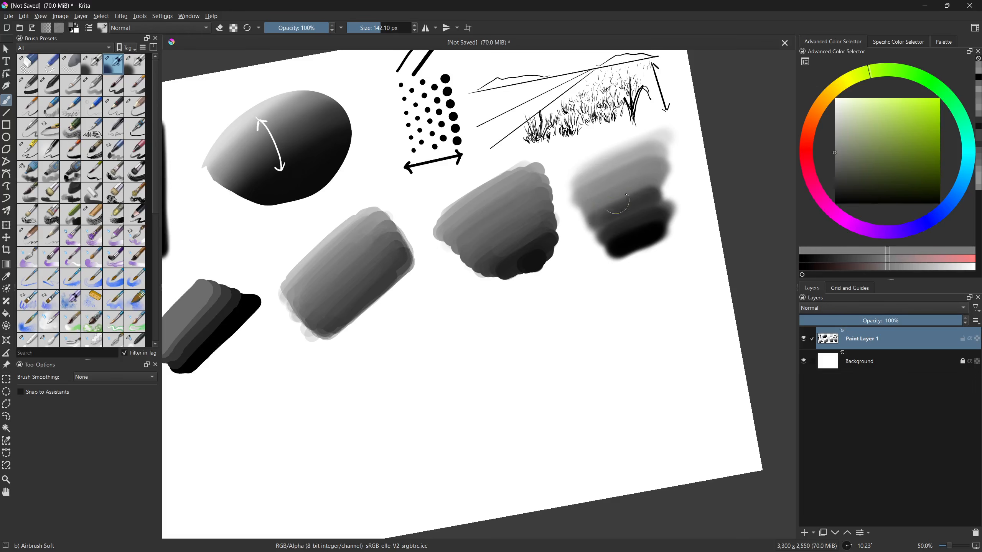
left_click(604, 212, "ctrl")
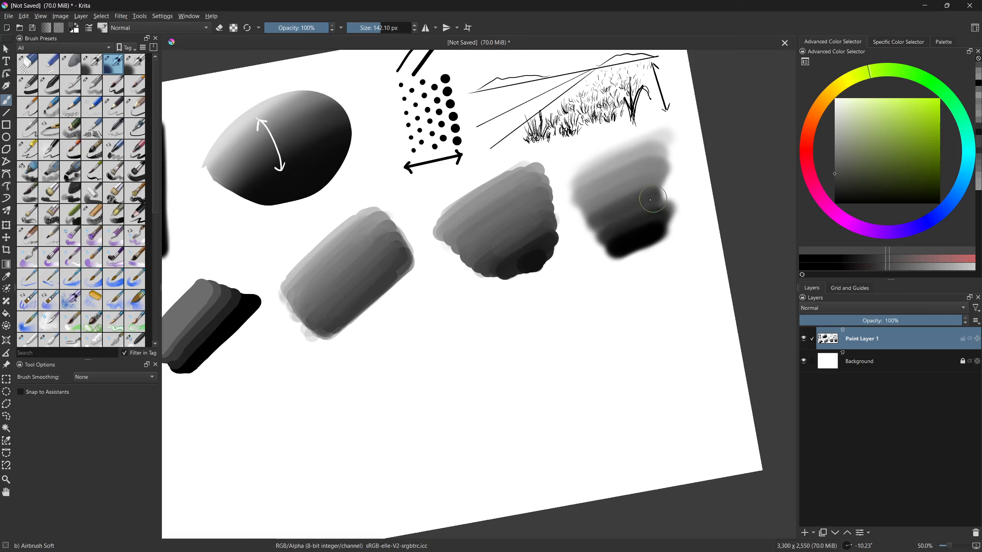
left_click(644, 184, "ctrl")
left_click(608, 198, "ctrl")
- Airbrush sampled dark greys over the transition into the black band at the soft-edged patch's lower end
left_click(607, 220, "ctrl")
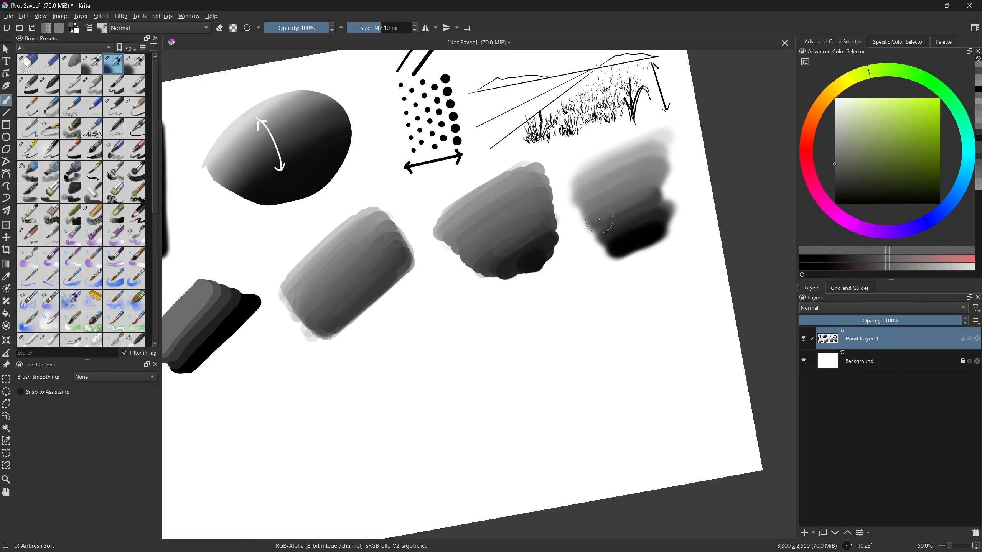
left_click(612, 216, "ctrl")
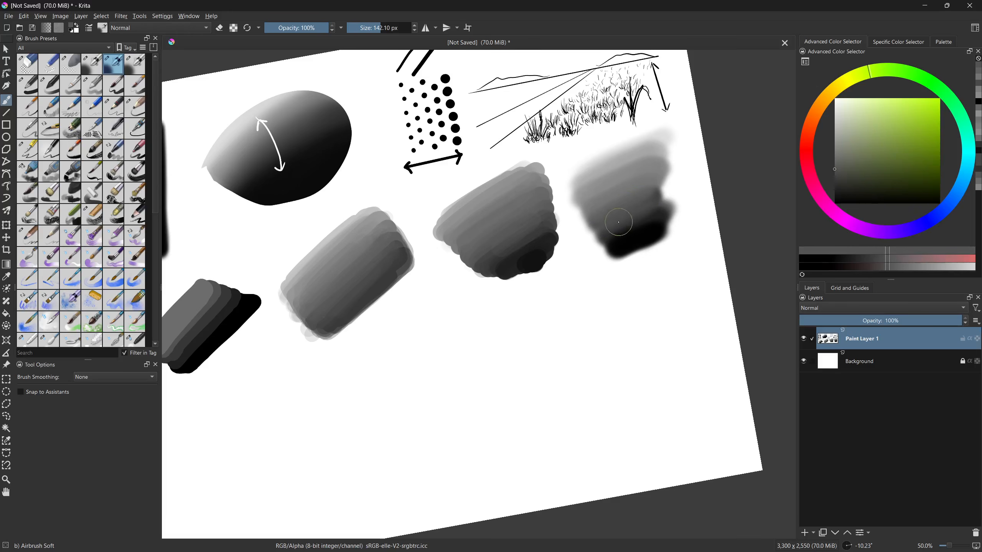
left_click(613, 230, "ctrl")
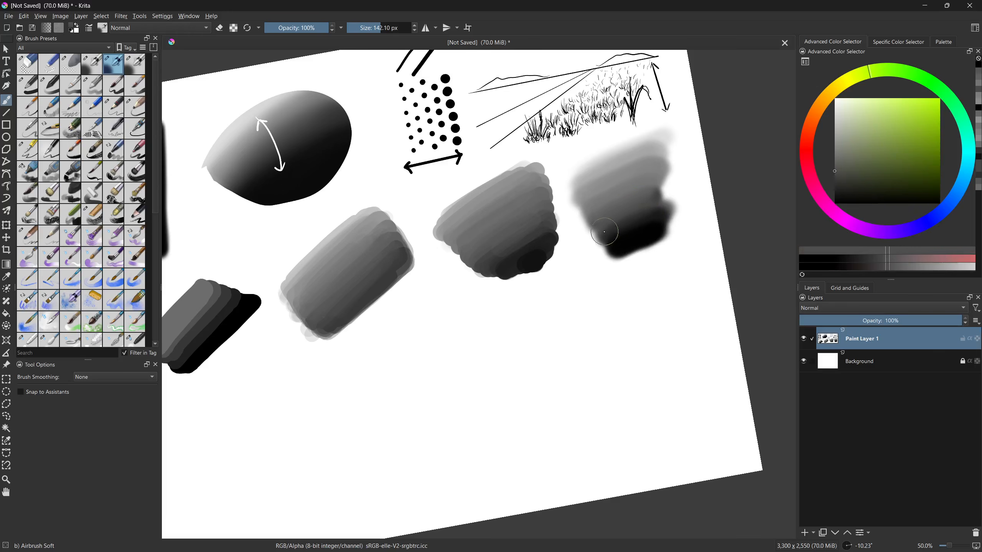
mouse_move(626, 225)
left_mouse_down()
mouse_move(649, 221)
mouse_move(627, 232)
left_mouse_up()
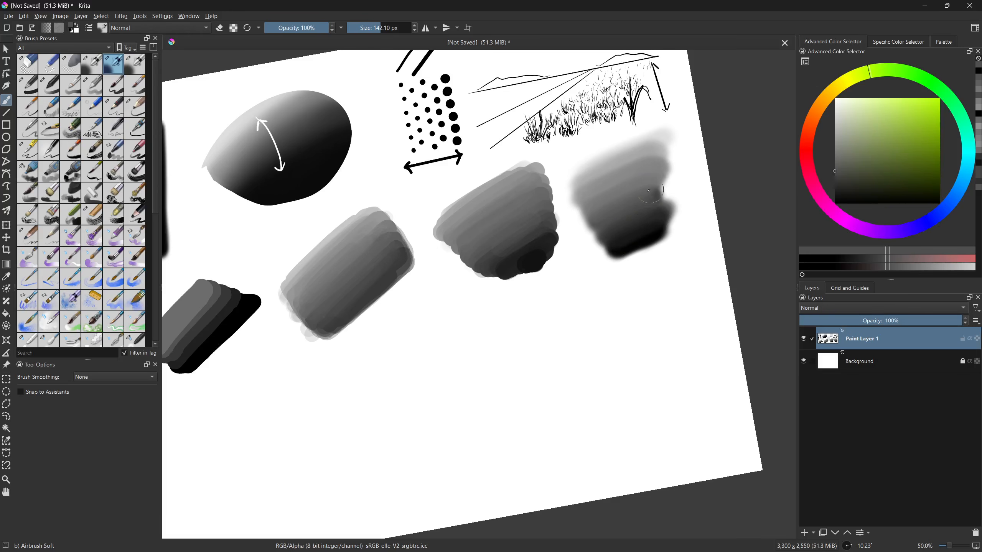
- Resample the lighter and middle greys of the soft-edged patch and smooth its upper half with further airbrush strokes
left_click(594, 200, "ctrl")
left_click(616, 179, "ctrl")
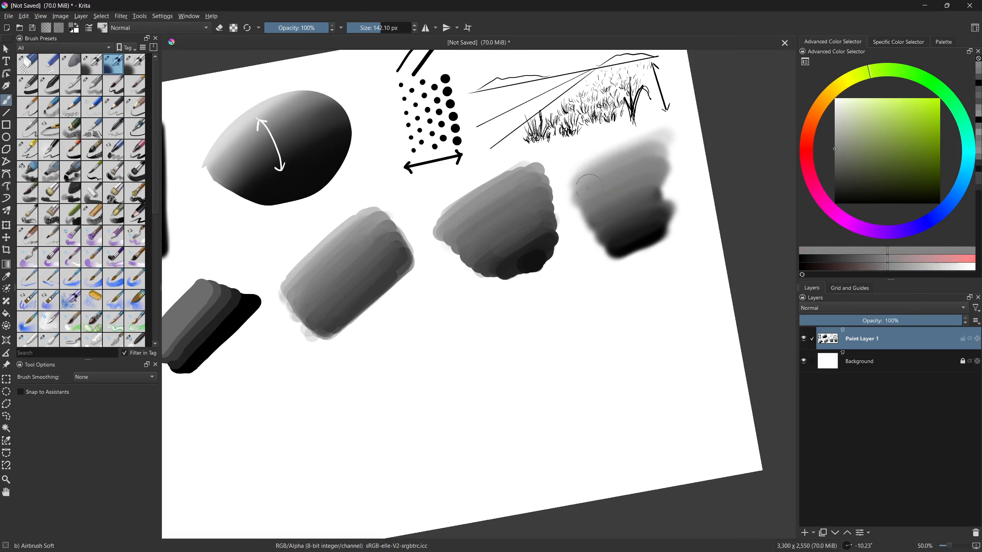
left_click(607, 181, "ctrl")
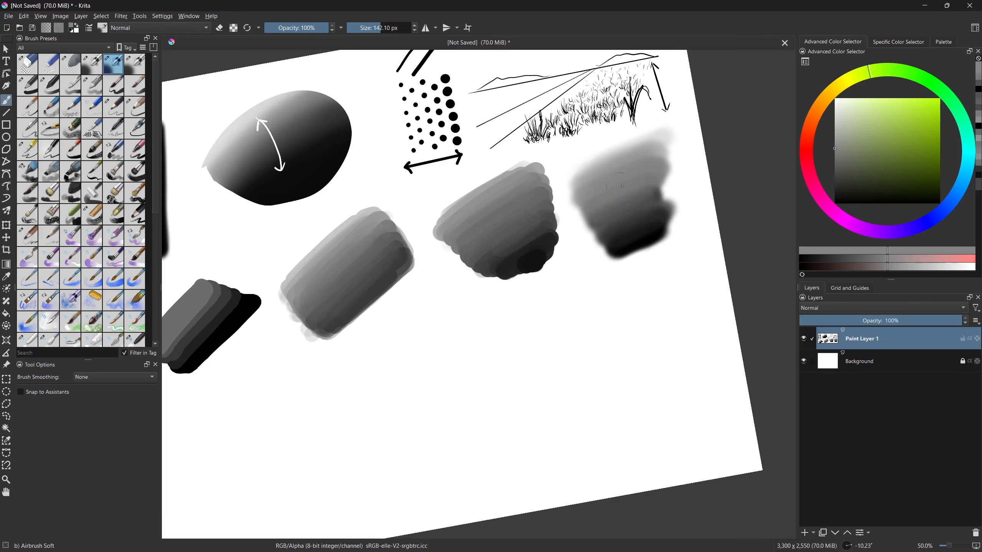
left_click(603, 175, "ctrl")
left_click(602, 200, "ctrl")
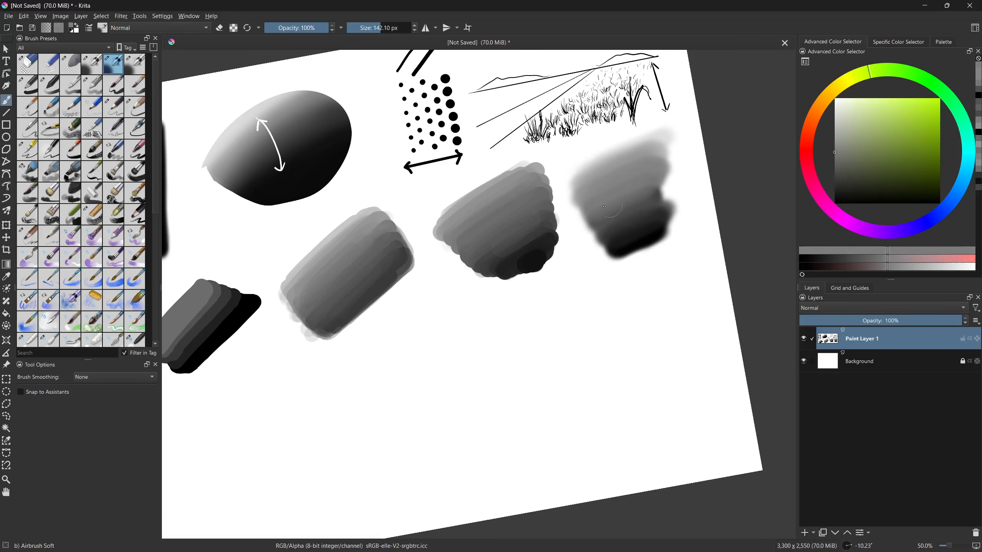
- Set the brush opacity to 46% and refine the soft-edged patch's transitions with greys sampled from light to dark
left_click_drag(584, 244, 625, 229)
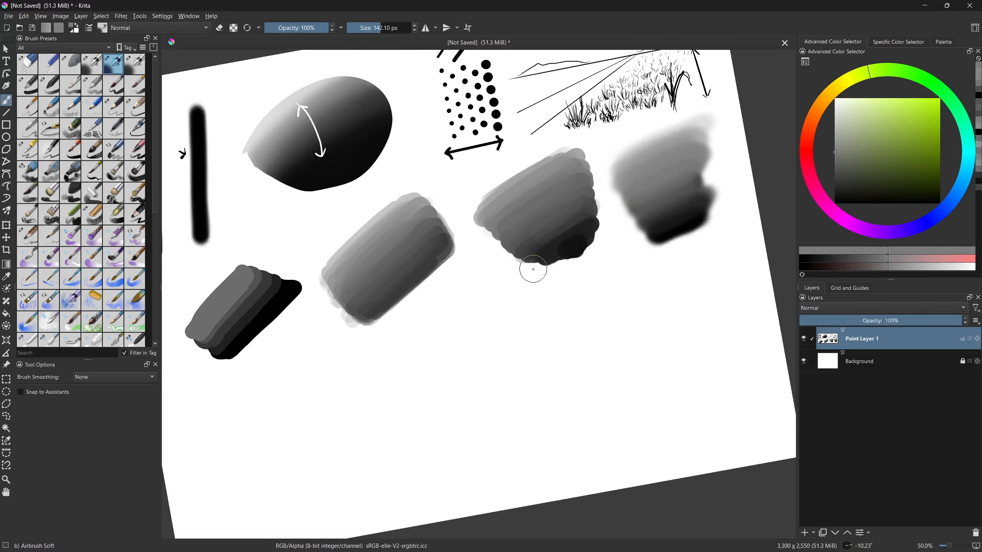
left_click(294, 30)
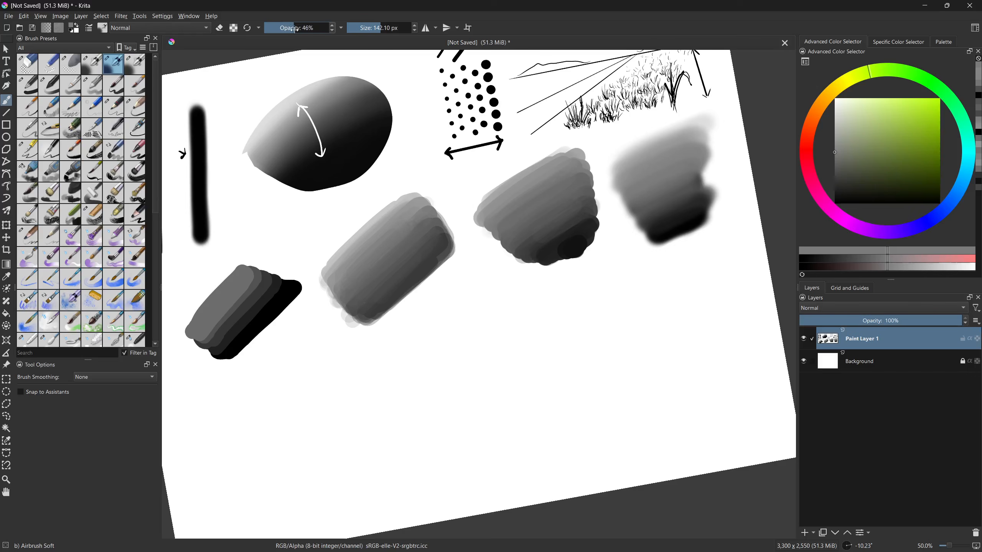
left_click(647, 149, "ctrl")
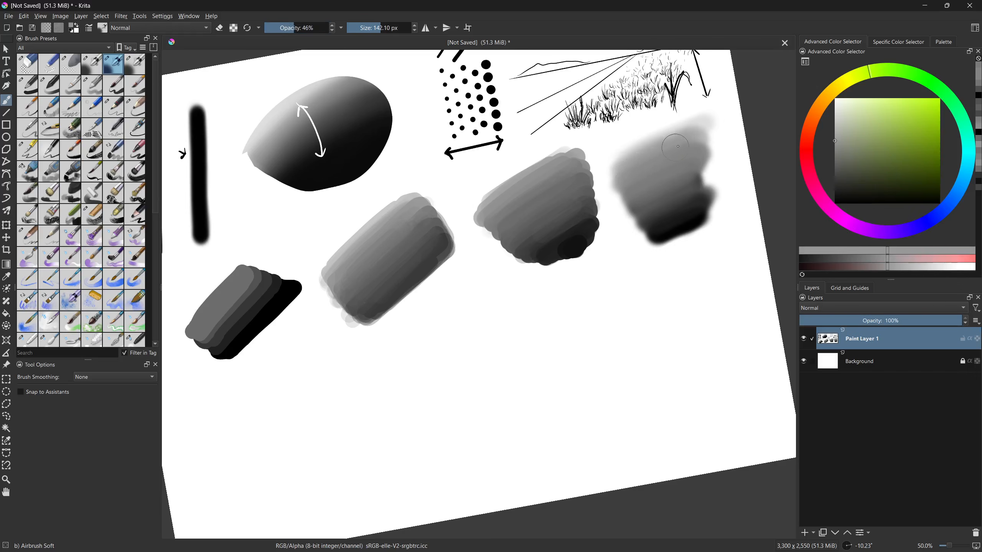
left_click(635, 177, "ctrl")
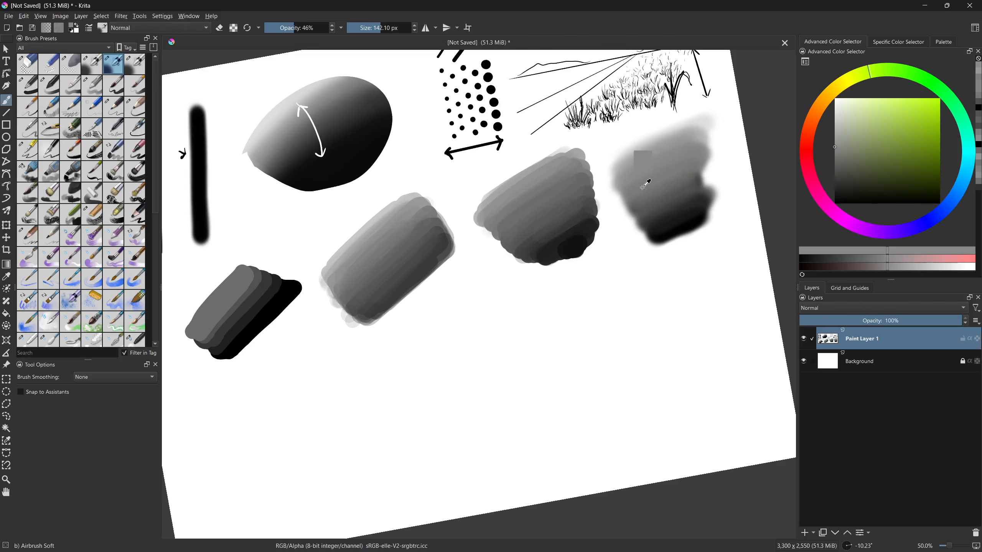
left_click(642, 187, "ctrl")
left_click(644, 199, "ctrl")
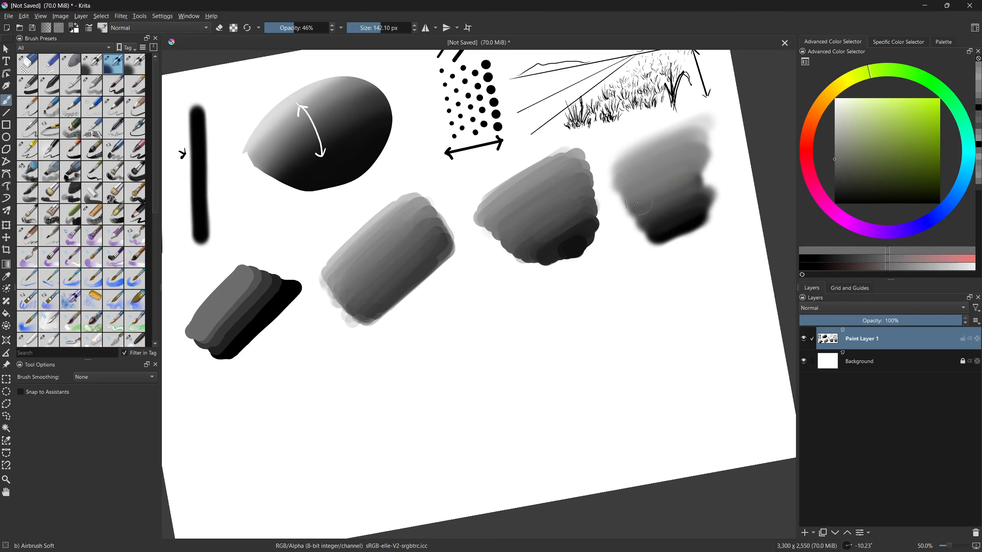
left_click(654, 208, "ctrl")
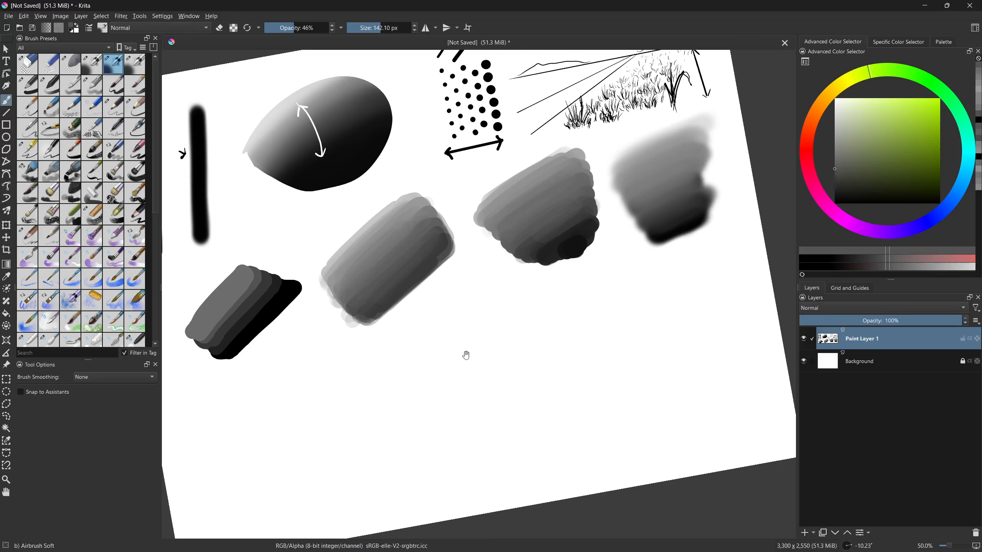
- Draw a freehand leaf-shaped selection in the blank area below the dark hard-edged patch
left_click_drag(496, 288, 499, 277)
left_click_drag(406, 266, 499, 252)
left_click_drag(565, 259, 517, 248)
key("l")
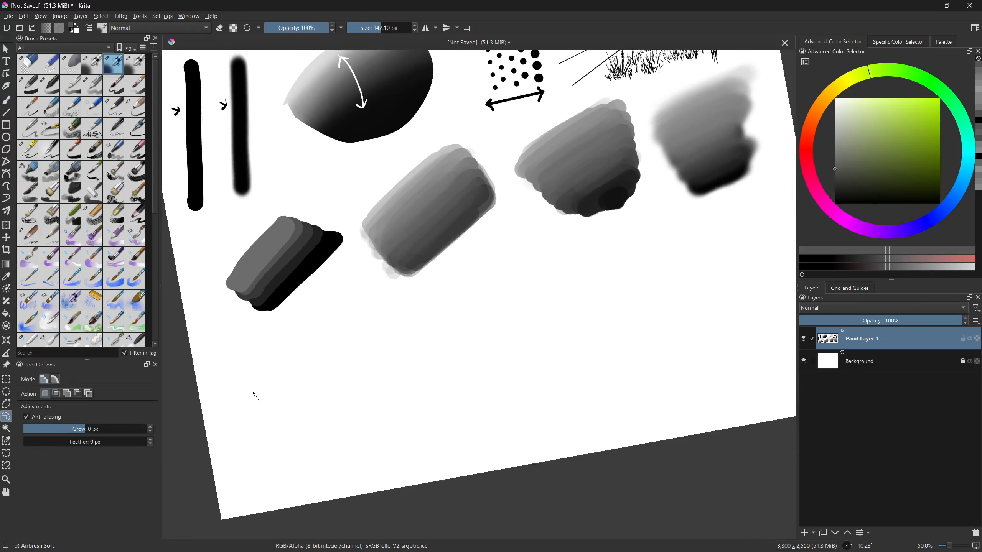
left_click_drag(267, 405, 262, 401)
- Undo the small airbrush stroke in the selection and sweep a grey gradient across it with a brush of about 803 px
key("b")
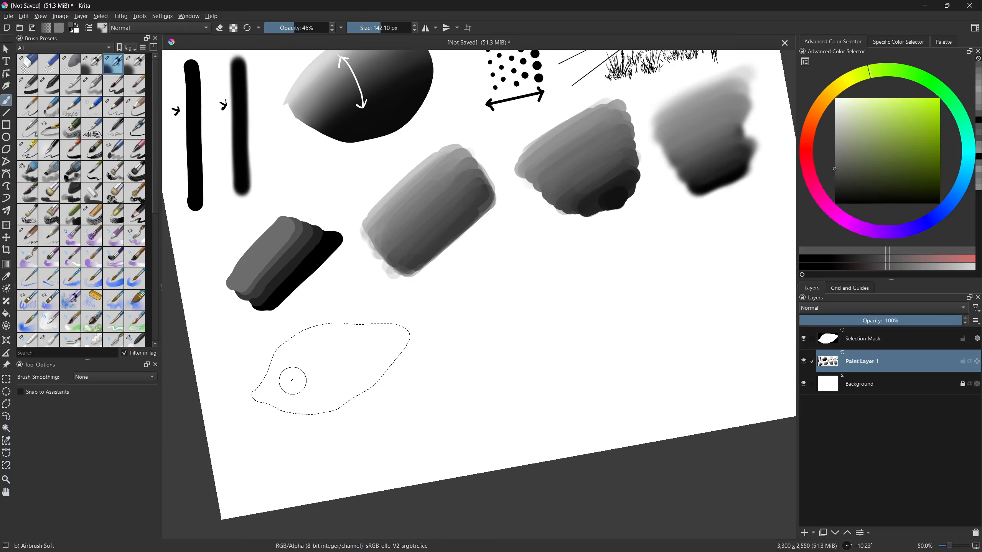
left_click_drag(309, 334, 317, 332)
key("ctrl+z")
mouse_move(282, 385)
left_mouse_down()
mouse_move(381, 391)
mouse_move(434, 344)
left_mouse_up()
mouse_move(309, 394)
left_mouse_down()
mouse_move(507, 325)
mouse_move(373, 351)
mouse_move(489, 326)
mouse_move(313, 412)
mouse_move(478, 357)
mouse_move(517, 309)
mouse_move(241, 427)
mouse_move(428, 373)
mouse_move(632, 241)
mouse_move(285, 434)
mouse_move(574, 373)
mouse_move(537, 320)
mouse_move(316, 434)
left_mouse_up()
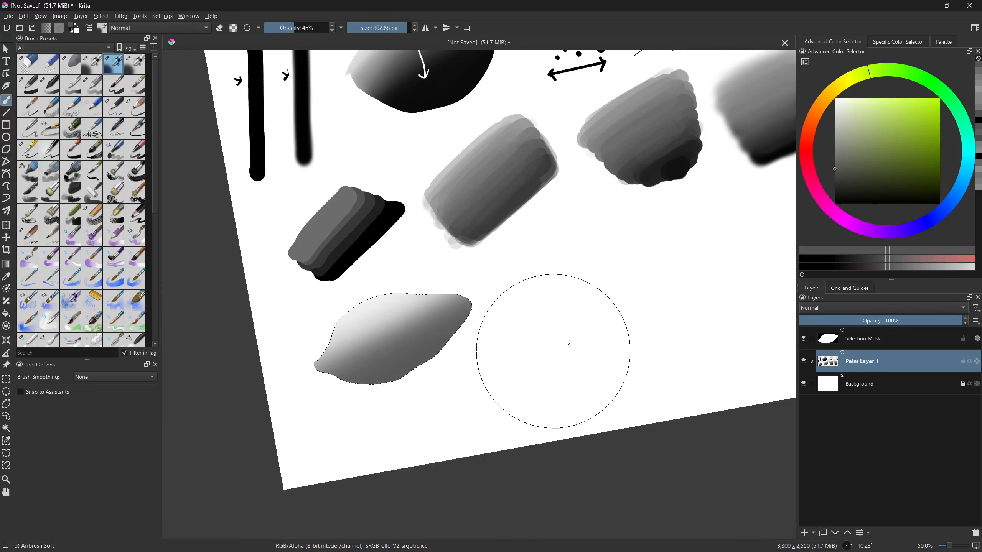
- Pick black and sweep the large airbrush along the selected shape's lower side to deepen the gradient
left_click(835, 203)
mouse_move(278, 394)
left_mouse_down()
mouse_move(586, 274)
mouse_move(263, 417)
mouse_move(581, 274)
mouse_move(265, 445)
mouse_move(434, 390)
mouse_move(618, 274)
mouse_move(328, 397)
mouse_move(547, 307)
mouse_move(427, 373)
mouse_move(485, 326)
left_mouse_up()
scroll(485, 325, "up", 3)
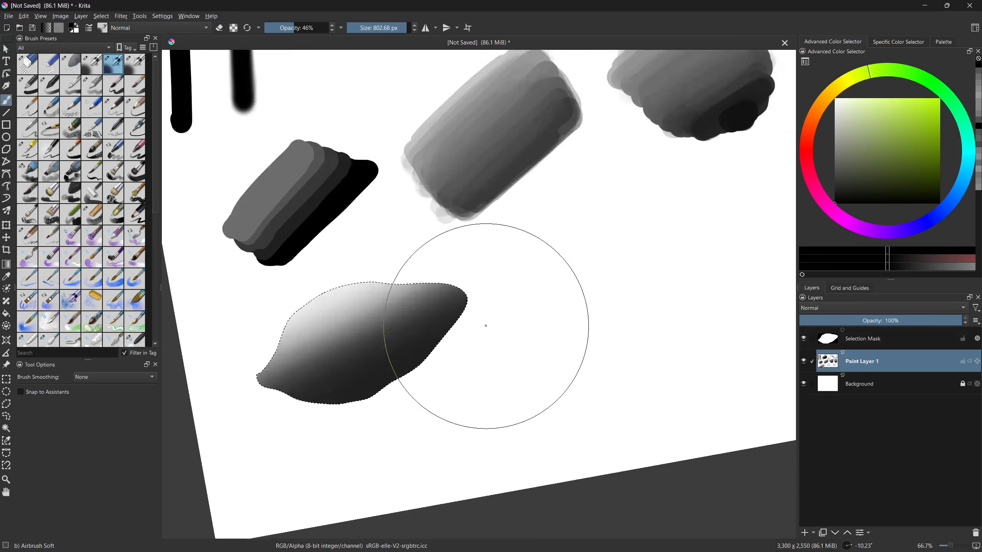
left_click_drag(236, 344, 541, 218)
- Reduce the brush size to about 9 px and make thin strokes over the dark part of the selected gradient
scroll(540, 219, "up", 1)
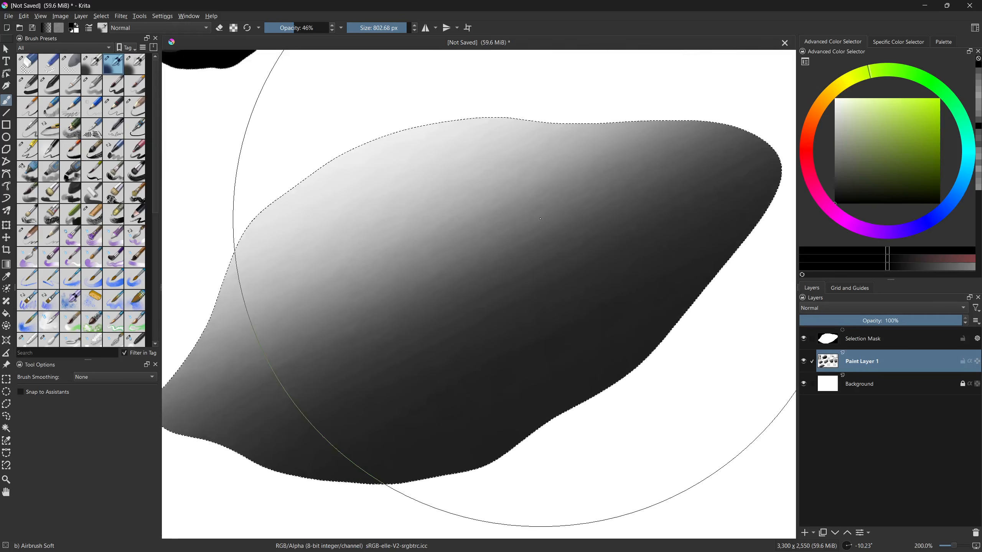
left_click_drag(483, 320, 464, 309)
left_click_drag(550, 219, 317, 335, "shift")
left_click_drag(460, 266, 415, 296, "shift")
left_click_drag(345, 334, 319, 326, "shift")
left_click_drag(341, 290, 333, 303)
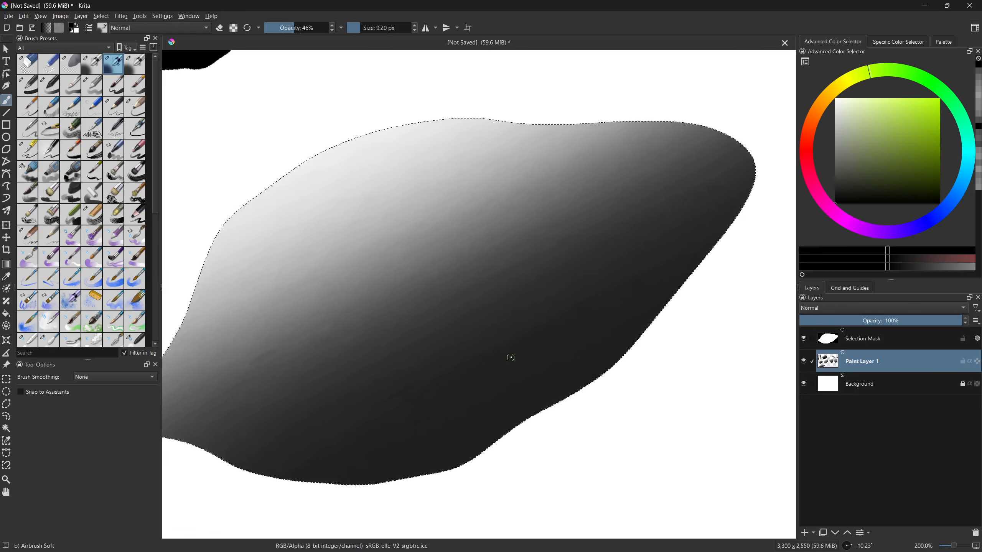
- Enlarge the brush to about 586 px, sweep it across the selected gradient, and undo that stroke
left_click_drag(369, 318, 588, 323, "shift")
left_click_drag(309, 344, 609, 225)
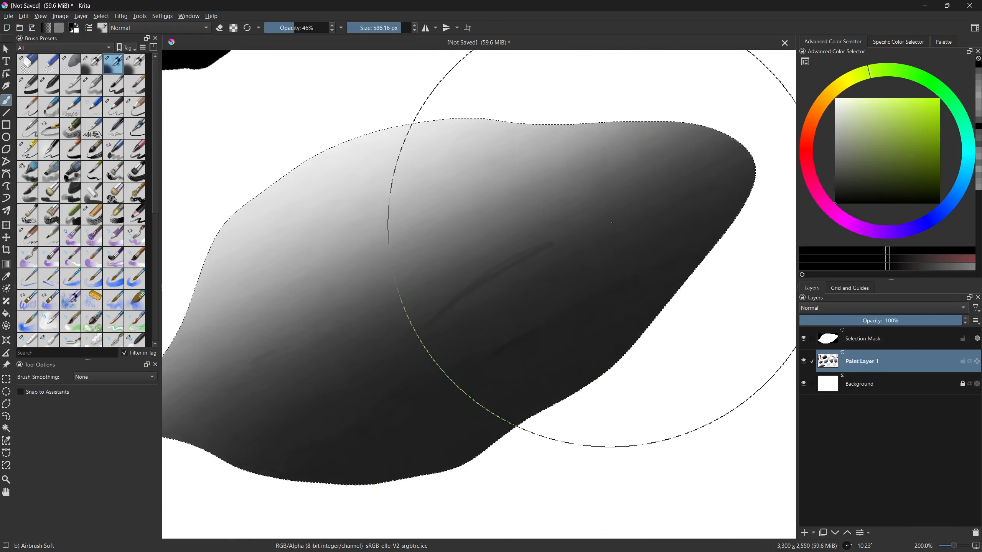
key("ctrl+z")
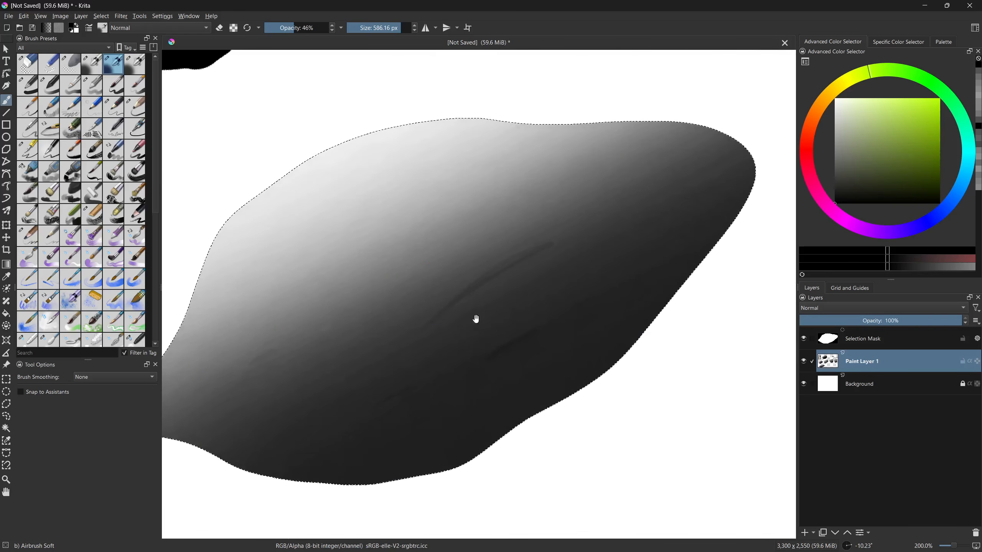
- Reduce the brush size to about 8 px for fine strokes inside the selected shape
left_click_drag(469, 329, 470, 344)
left_click_drag(465, 272, 193, 273, "shift")
key("bracketleft")
key("bracketleft")
key("bracketleft")
key("bracketleft")
key("bracketleft")
key("bracketleft")
key("bracketleft")
key("bracketleft")
scroll(341, 382, "down", 2)
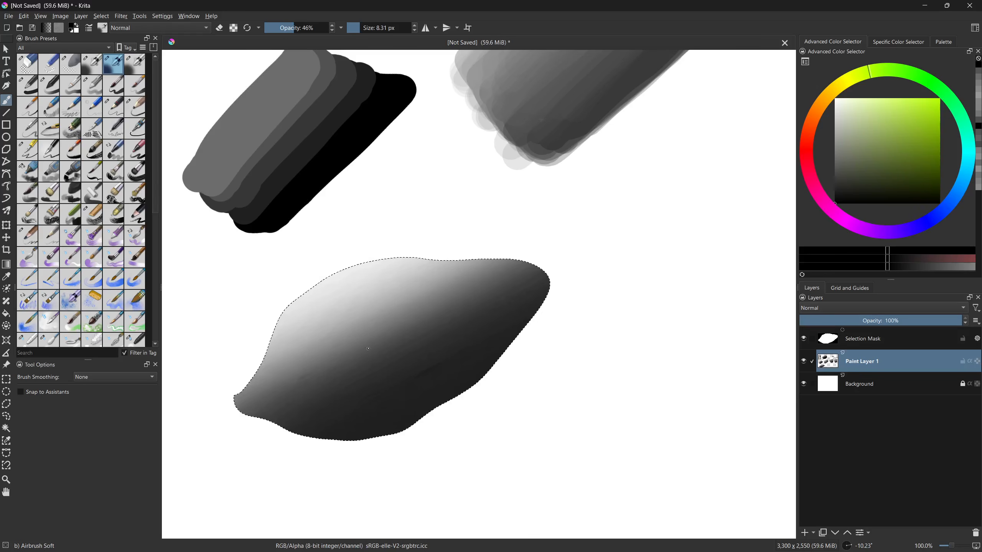
- Add a last fine stroke across the middle of the selected gradient shape and clear the selection
left_click_drag(382, 360, 301, 379)
scroll(408, 391, "down", 2)
key("5")
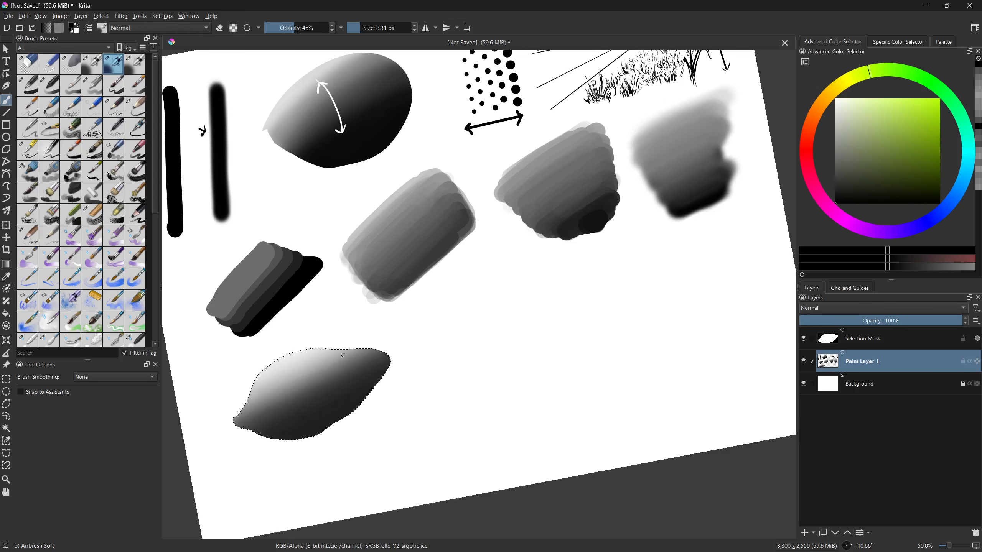
key("ctrl+shift+a")
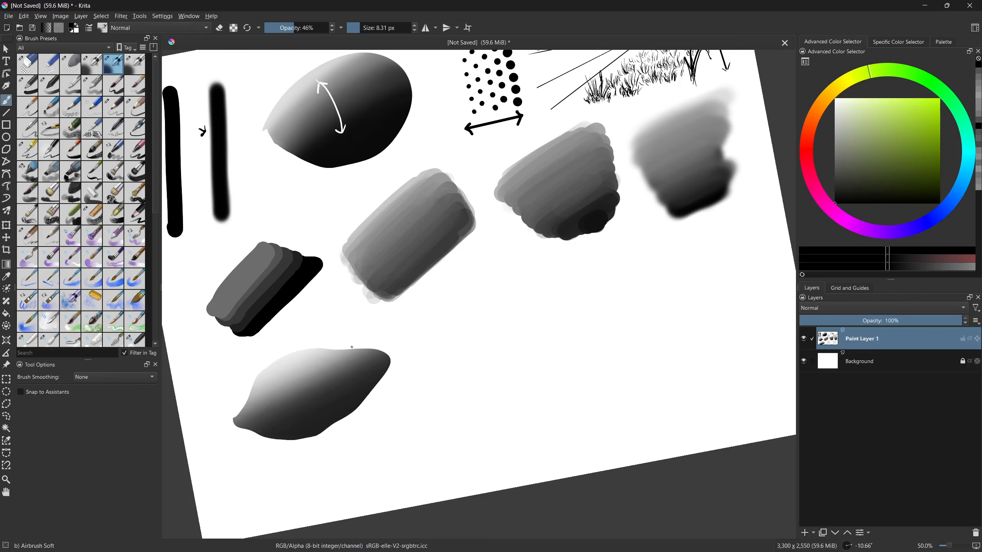
mouse_move(471, 293)
left_mouse_down()
mouse_move(491, 318)
mouse_move(305, 377)
left_mouse_up()
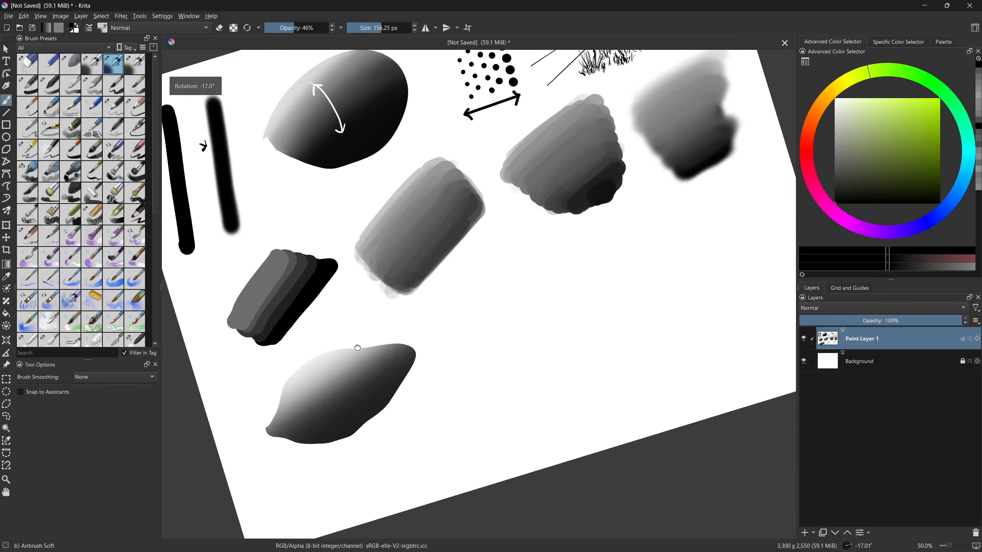
left_click_drag(537, 307, 480, 320)
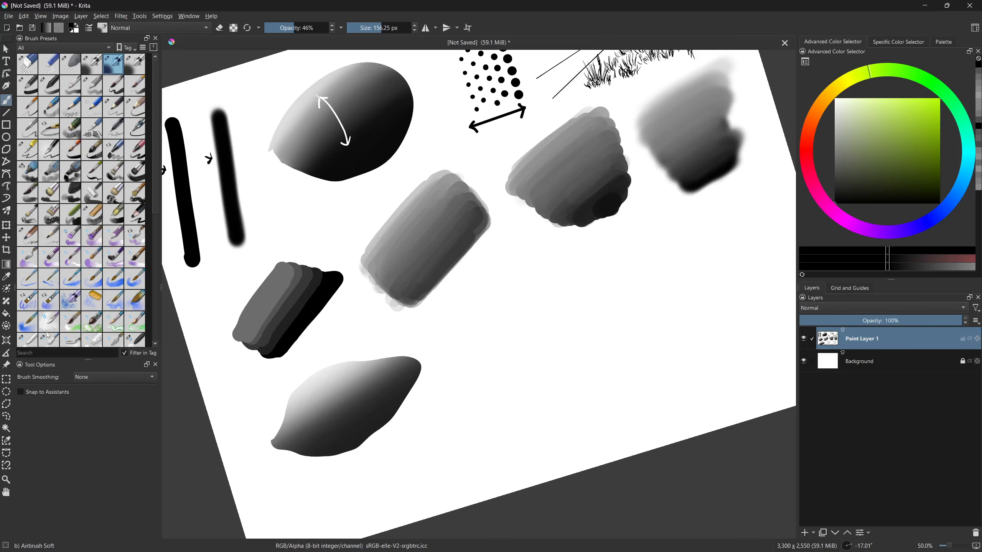
- Choose the Blender Blur brush preset and enlarge it to about 240 px
left_click_drag(90, 364, 89, 379)
left_click(53, 351)
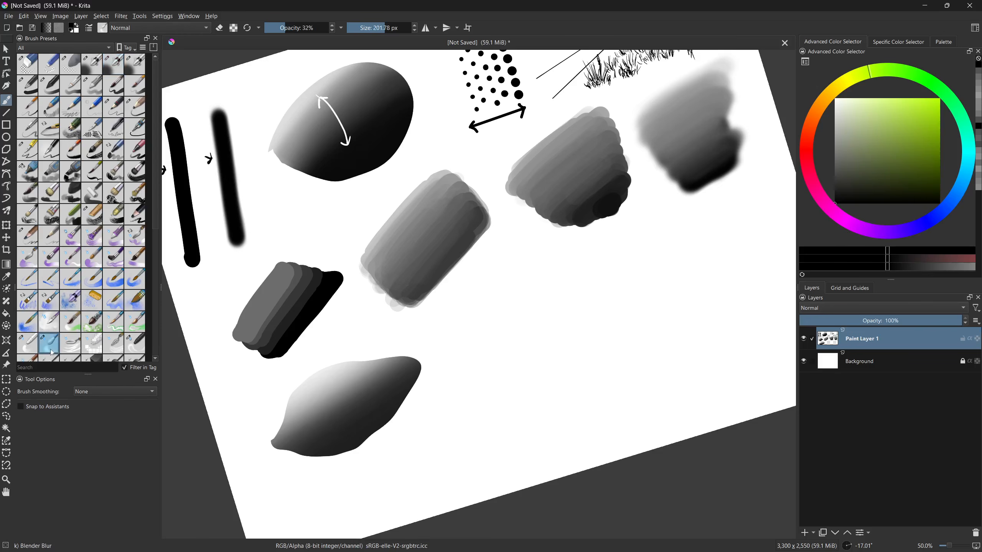
mouse_move(51, 349)
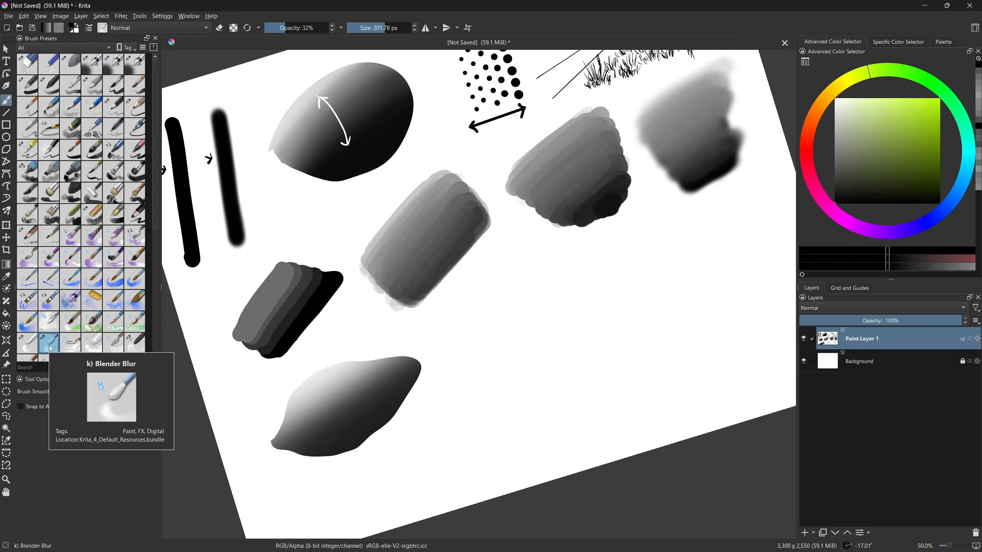
key("bracketright")
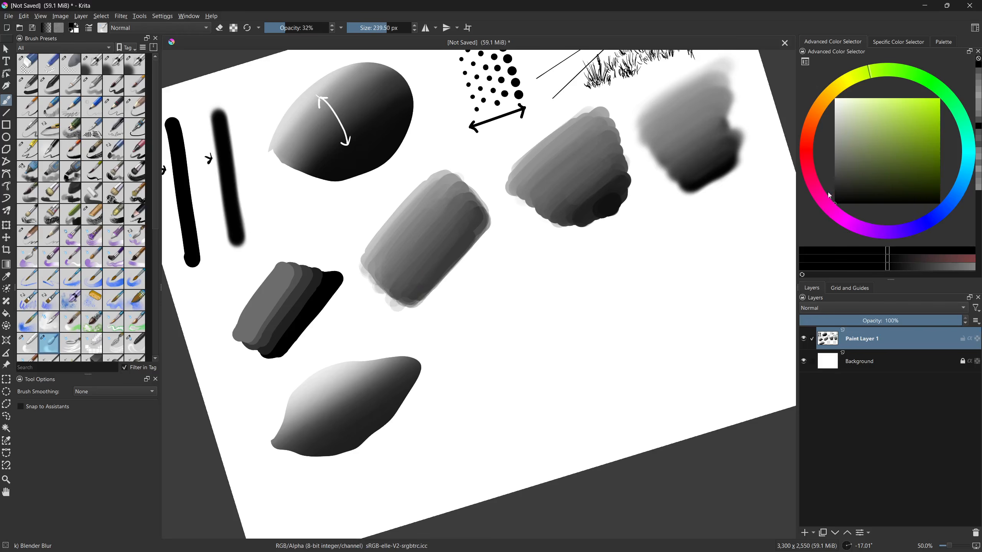
left_click(327, 28)
key("bracketleft")
mouse_move(441, 265)
left_mouse_down()
mouse_move(460, 393)
mouse_move(444, 355)
left_mouse_up()
key("ctrl+z")
key("ctrl+z")
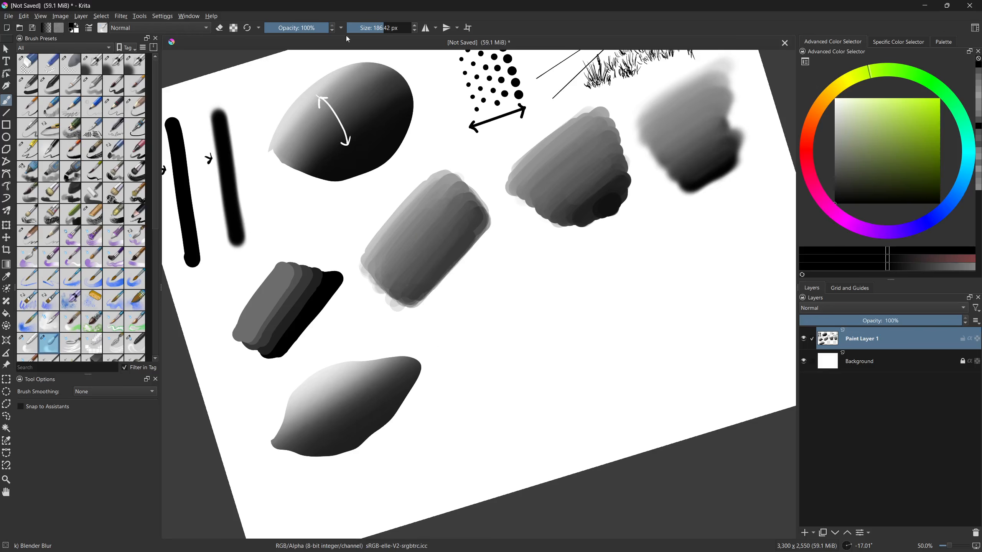
- Set the Blender Blur brush to 25% opacity and about 173 px, and smooth the value bands inside the four brushed shapes
left_click(278, 31)
key("bracketleft")
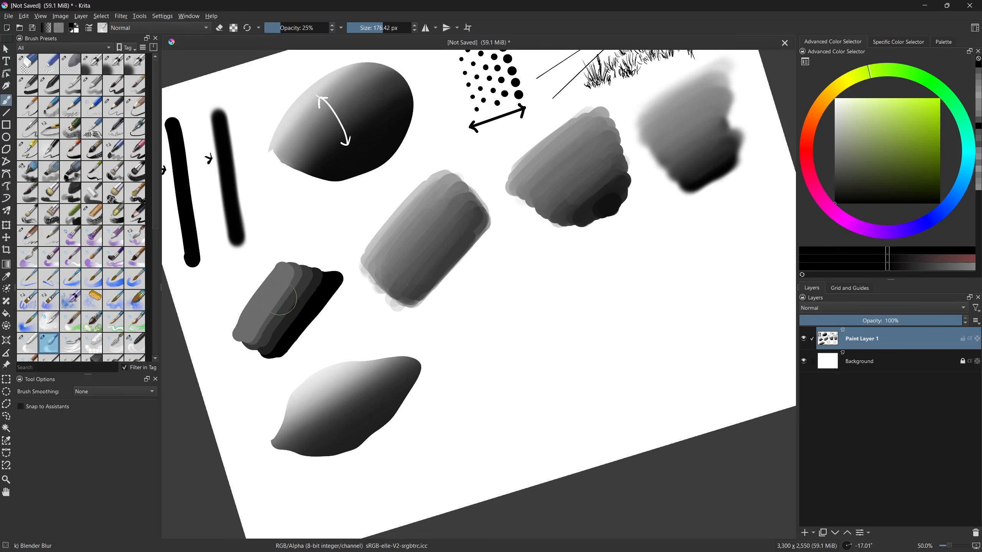
mouse_move(258, 325)
left_mouse_down()
mouse_move(293, 276)
mouse_move(258, 327)
mouse_move(300, 286)
mouse_move(273, 333)
mouse_move(308, 286)
mouse_move(290, 290)
mouse_move(238, 323)
left_mouse_up()
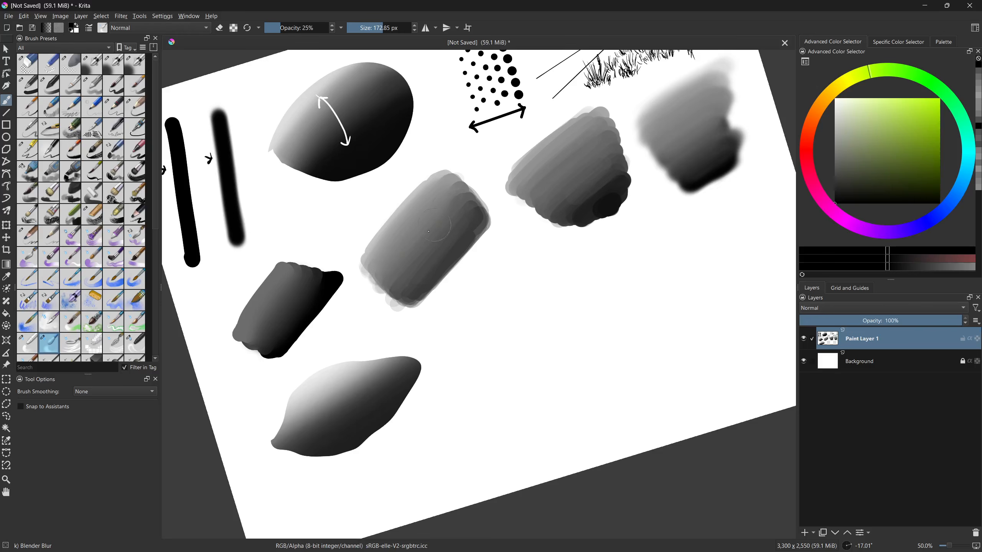
mouse_move(453, 215)
left_mouse_down()
mouse_move(438, 243)
mouse_move(463, 211)
mouse_move(450, 191)
mouse_move(466, 213)
mouse_move(413, 271)
mouse_move(452, 213)
left_mouse_up()
mouse_move(589, 143)
left_mouse_down()
mouse_move(546, 192)
mouse_move(590, 173)
mouse_move(570, 196)
mouse_move(599, 181)
mouse_move(574, 203)
left_mouse_up()
mouse_move(685, 142)
left_mouse_down()
mouse_move(714, 145)
mouse_move(693, 164)
mouse_move(682, 144)
mouse_move(688, 174)
left_mouse_up()
- Outline a rounded freehand selection in the blank area between the blended shapes and the lower gradient
mouse_move(474, 332)
left_mouse_down()
mouse_move(469, 304)
mouse_move(549, 286)
mouse_move(517, 358)
mouse_move(476, 379)
mouse_move(437, 341)
left_mouse_up()
key("ctrl+r")
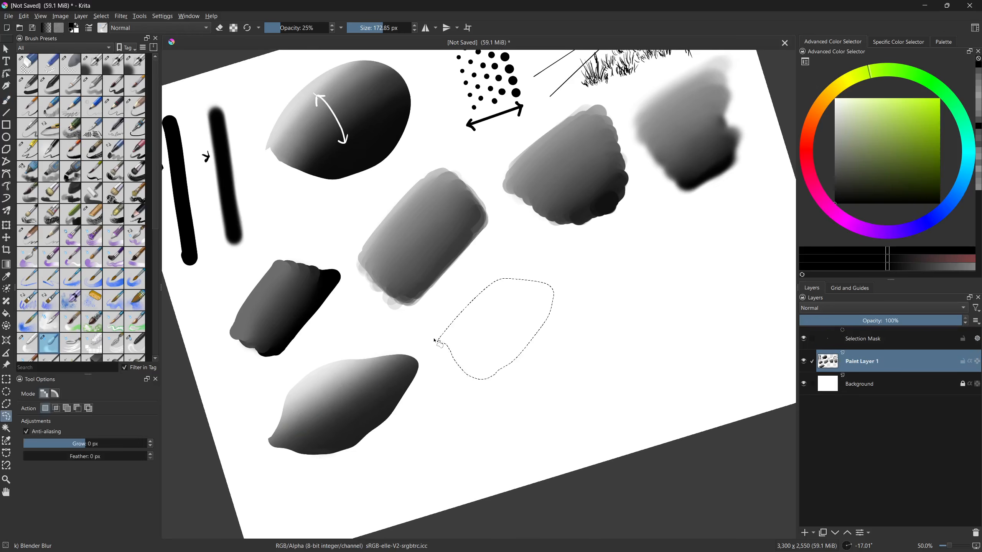
left_click(8, 227)
- Fill the selection with a linear Foreground to Transparent gradient, raising the opacity to 100%
left_click(7, 265)
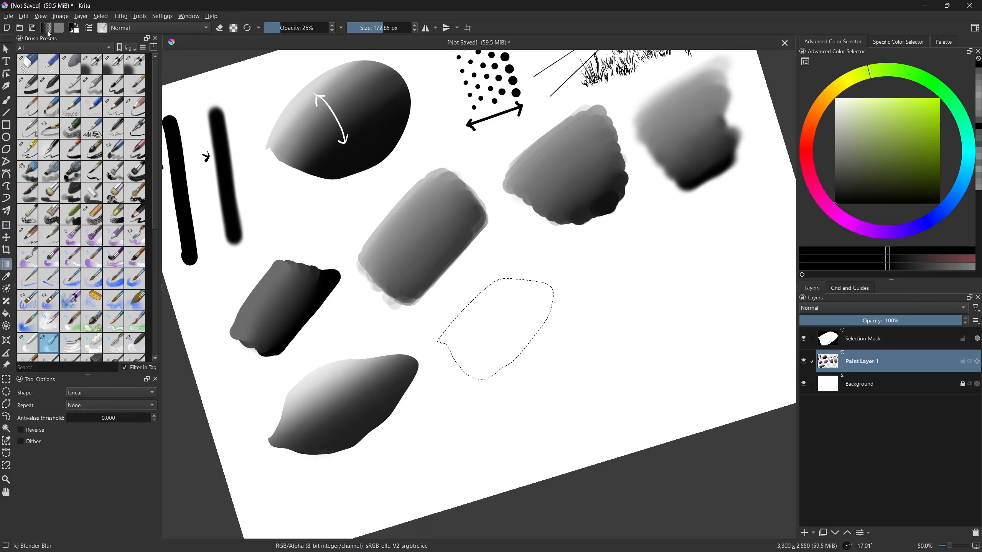
left_click(48, 30)
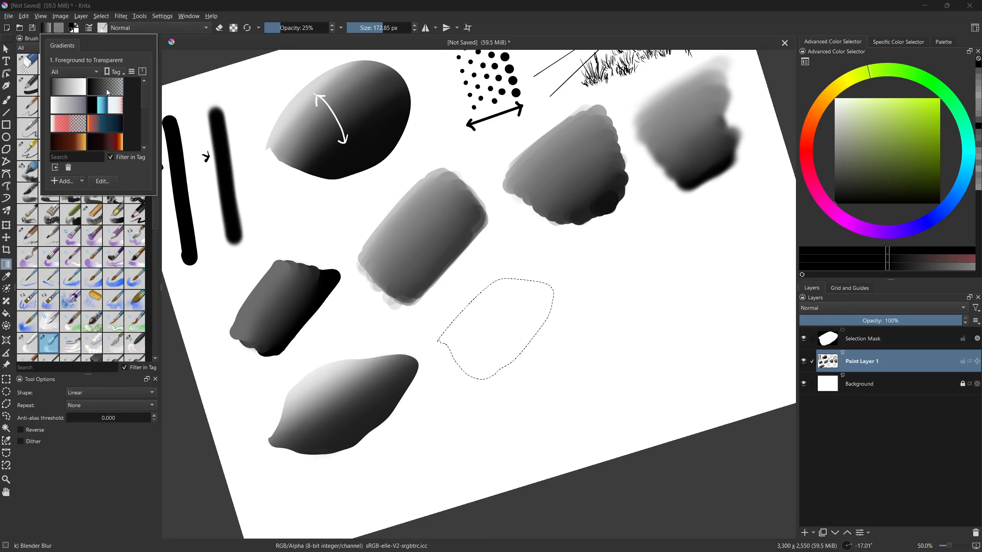
left_click(875, 187)
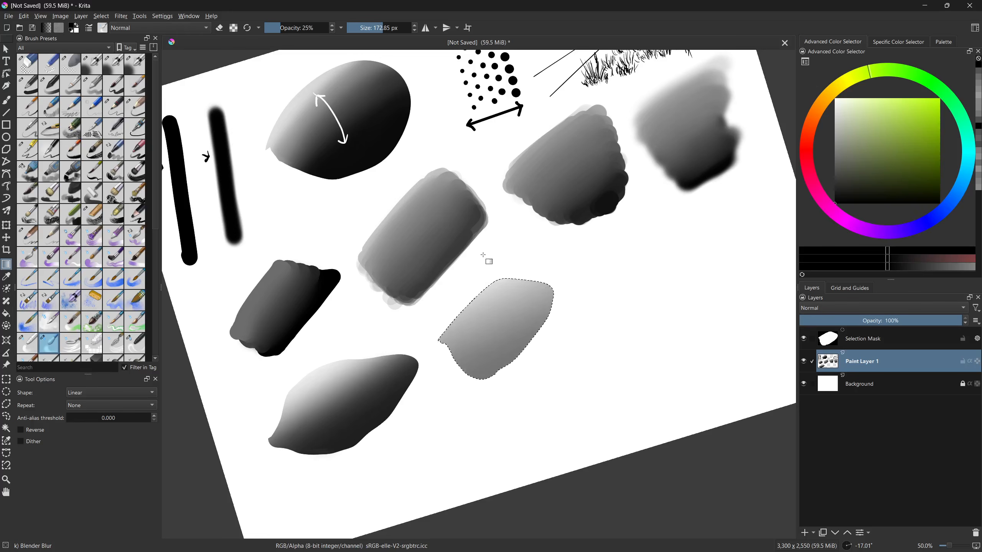
left_click_drag(295, 27, 335, 27)
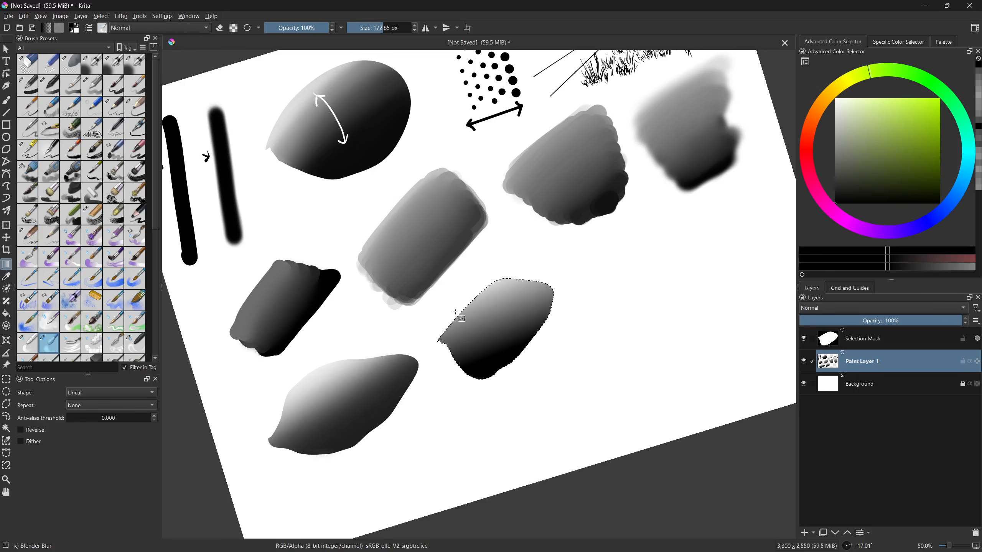
- Set the gradient shape to Radial with Reverse enabled and try it outward from the centre of the selection
left_click(87, 391)
left_click(96, 416)
left_click_drag(493, 331, 603, 237)
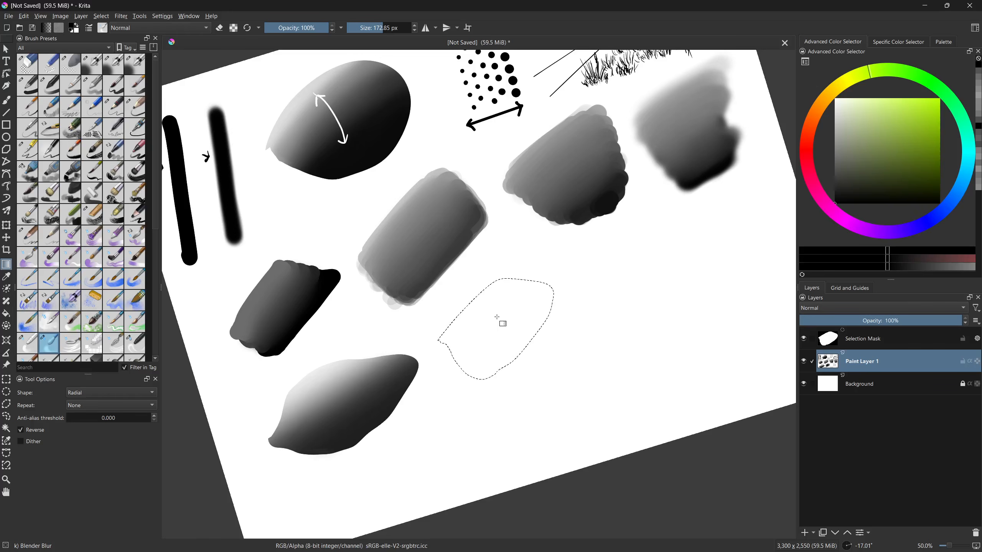
left_click_drag(488, 330, 603, 274)
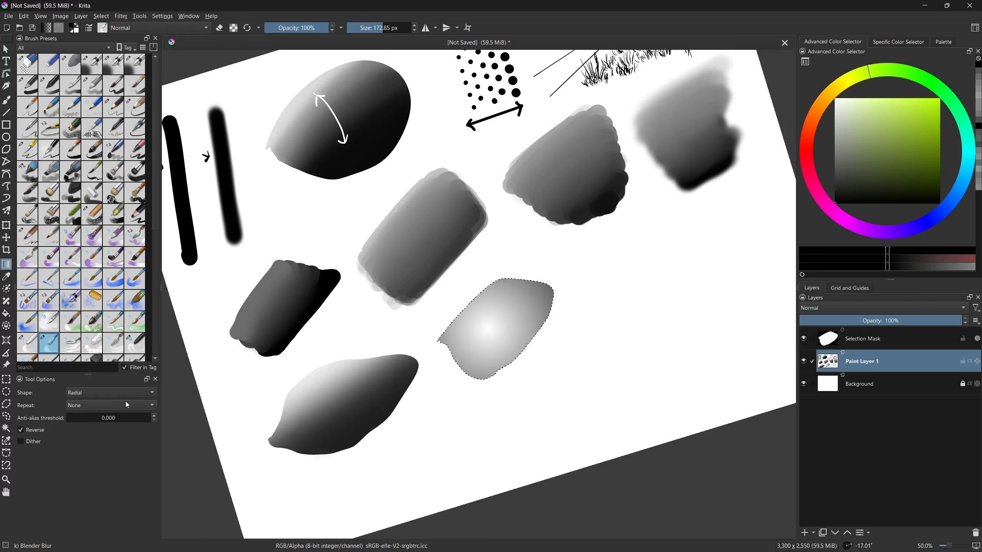
- Fill the selection with a reversed Bi-Linear gradient, clear the selection and return to the brush tool
left_click(107, 392)
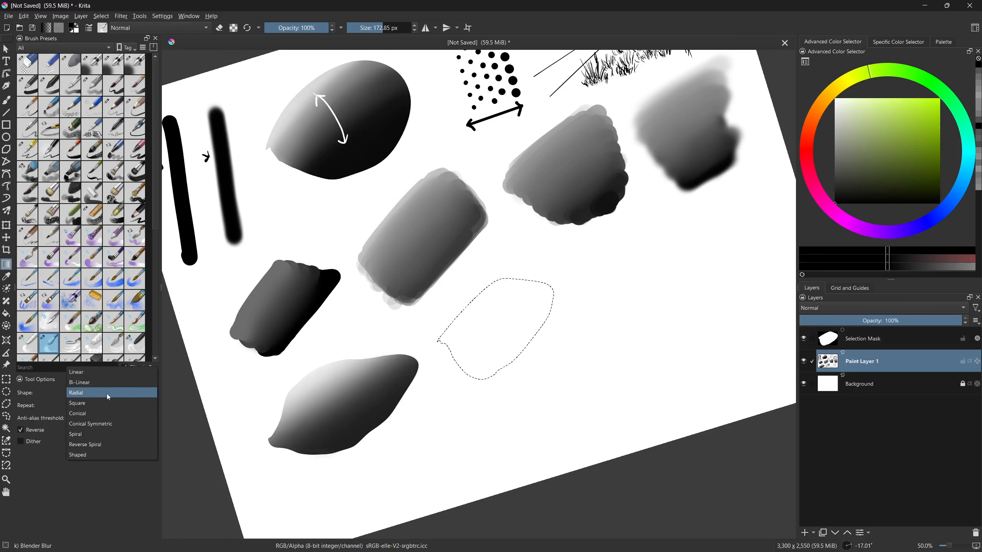
left_click(109, 382)
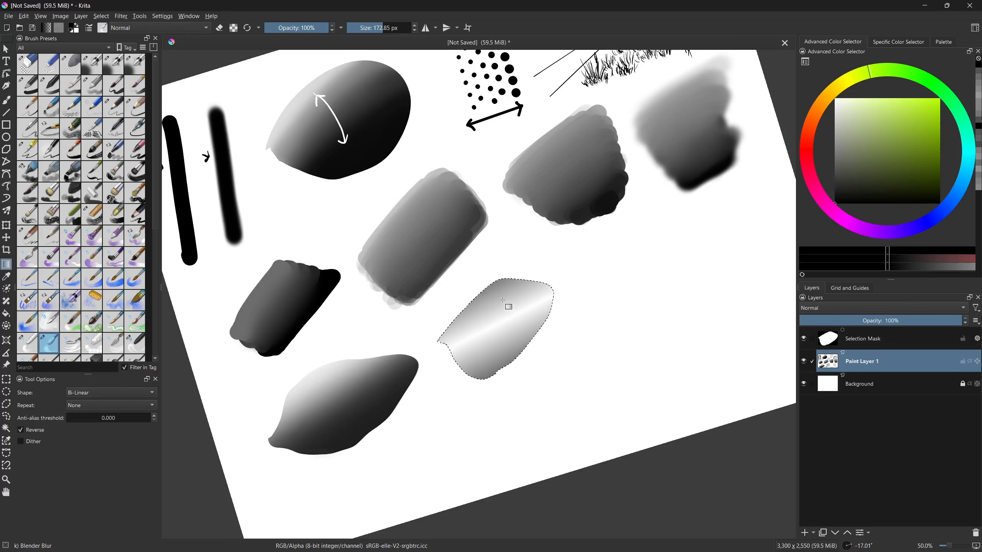
key("ctrl+shift+a")
key("b")
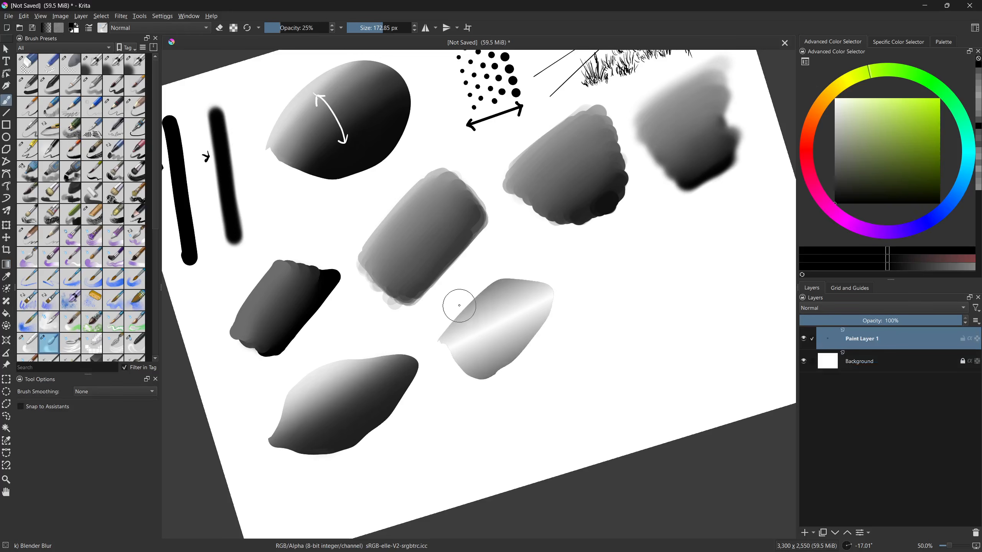
- Add a new paint layer and pick the Pencil-2 brush at 10 px with 100% opacity
scroll(447, 314, "up", 3)
scroll(447, 313, "right", 3)
left_click_drag(441, 312, 409, 299)
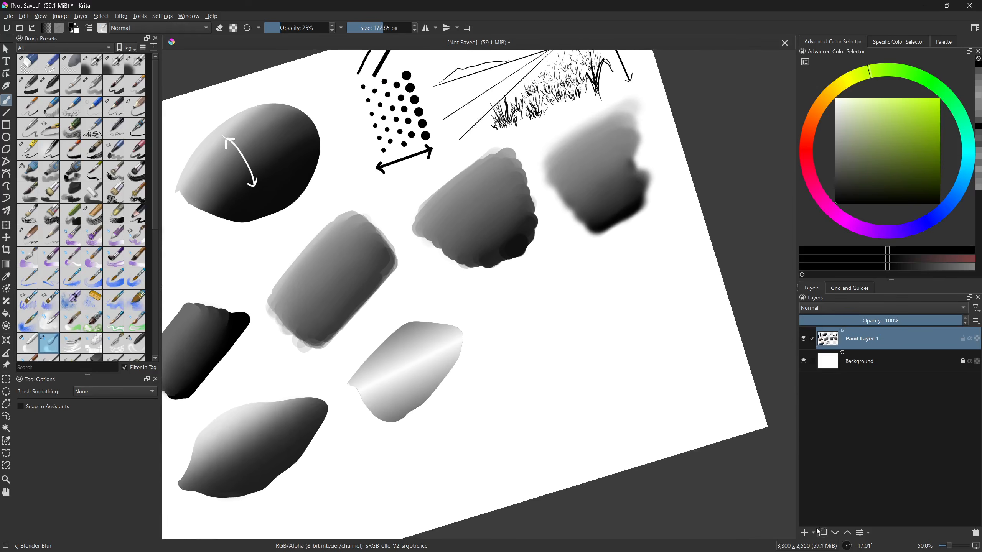
left_click(804, 533)
left_click_drag(542, 370, 509, 352)
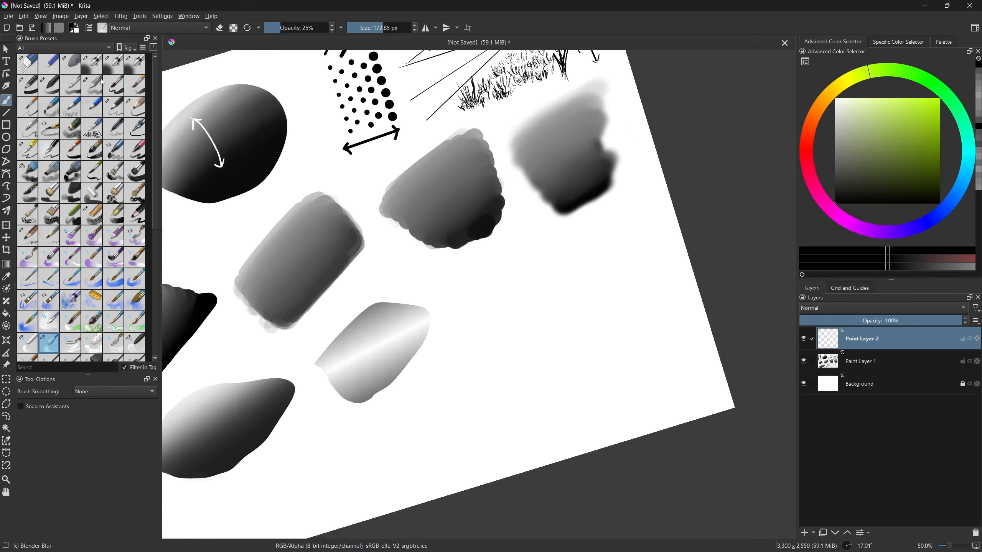
left_click(114, 107)
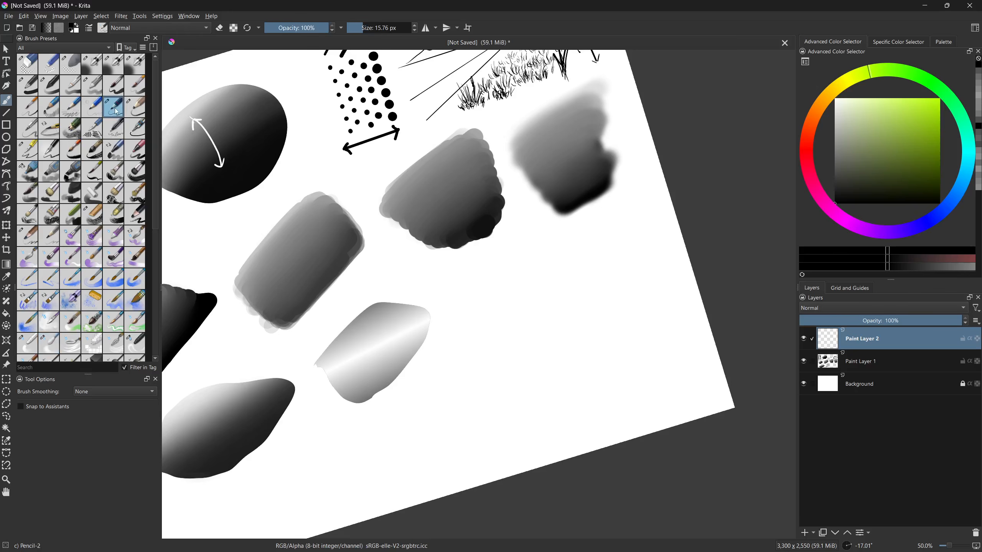
left_click(248, 31)
key("5")
left_click_drag(319, 322, 332, 373, "shift")
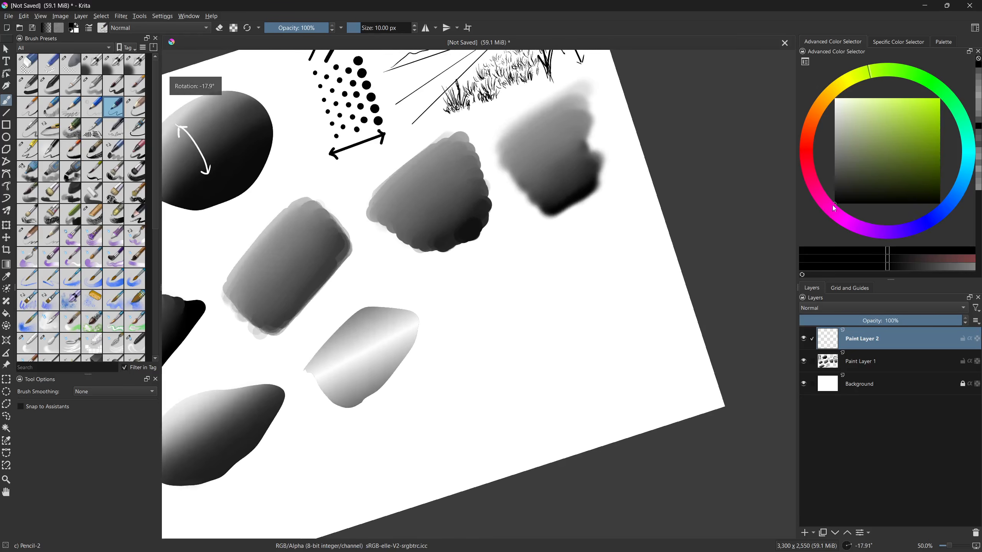
- Sketch a long angular form with a front plane and a circle in the blank area below the blurred shape
scroll(488, 292, "down", 1)
left_click_drag(479, 317, 548, 235)
mouse_move(502, 289)
left_mouse_down()
mouse_move(504, 312)
mouse_move(493, 305)
mouse_move(580, 283)
left_mouse_up()
left_click_drag(598, 244, 561, 299)
mouse_move(545, 237)
left_mouse_down()
mouse_move(604, 226)
mouse_move(572, 286)
left_mouse_up()
mouse_move(490, 309)
left_mouse_down()
mouse_move(498, 341)
mouse_move(493, 330)
mouse_move(541, 342)
left_mouse_up()
mouse_move(557, 301)
left_mouse_down()
mouse_move(584, 331)
mouse_move(614, 232)
left_mouse_up()
left_click_drag(615, 232, 586, 281)
mouse_move(551, 234)
left_mouse_down()
mouse_move(614, 219)
mouse_move(596, 256)
left_mouse_up()
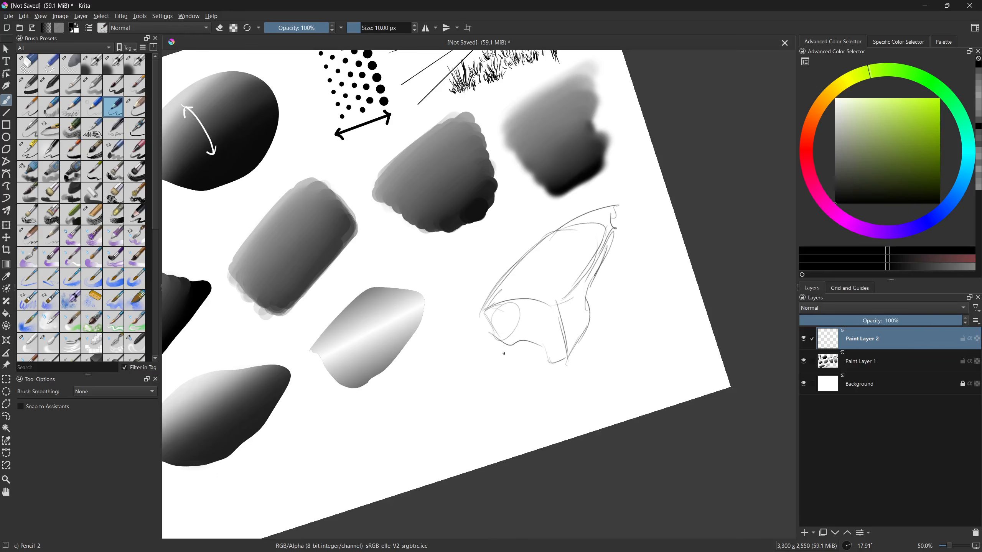
- Add a small cylindrical limb below the form's front end and reinforce the surrounding outlines
mouse_move(491, 321)
left_mouse_down()
mouse_move(521, 344)
mouse_move(537, 368)
mouse_move(559, 370)
mouse_move(526, 353)
mouse_move(530, 368)
mouse_move(517, 322)
left_mouse_up()
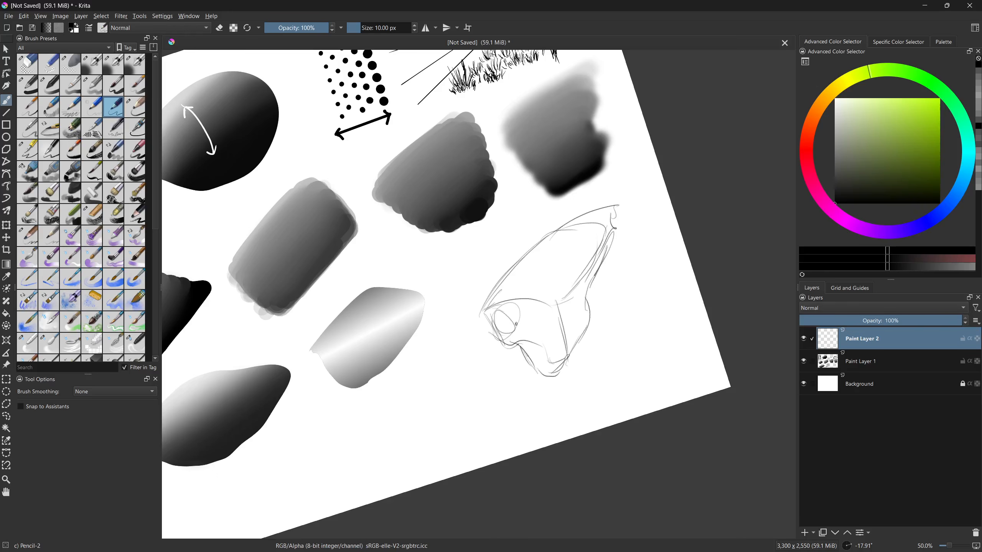
mouse_move(564, 370)
left_mouse_down()
mouse_move(590, 332)
mouse_move(615, 227)
left_mouse_up()
mouse_move(487, 313)
left_mouse_down()
mouse_move(469, 388)
mouse_move(510, 357)
left_mouse_up()
mouse_move(488, 388)
left_mouse_down()
mouse_move(471, 368)
mouse_move(461, 379)
mouse_move(485, 386)
mouse_move(473, 398)
mouse_move(489, 379)
mouse_move(476, 393)
mouse_move(474, 358)
mouse_move(461, 373)
mouse_move(490, 394)
mouse_move(515, 370)
left_mouse_up()
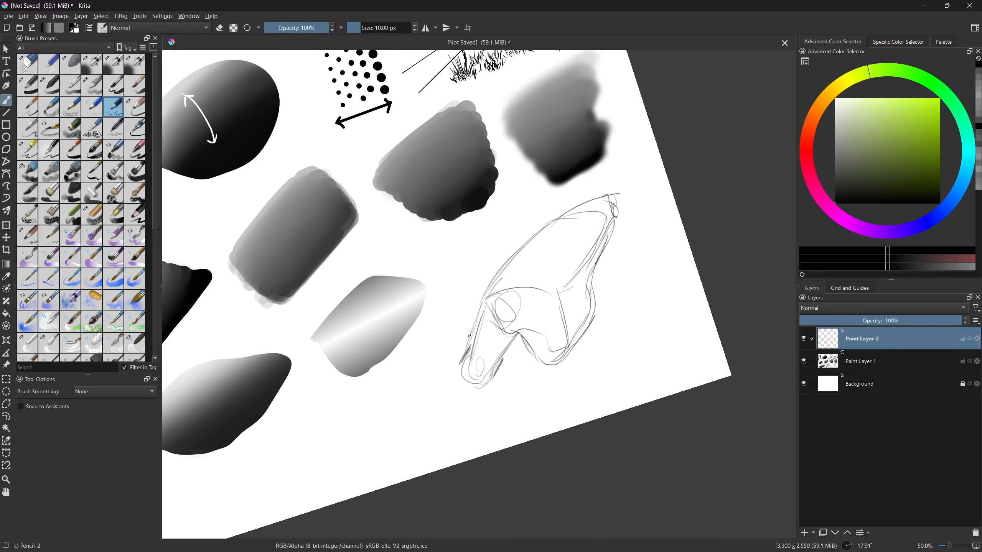
left_click_drag(480, 320, 462, 356)
mouse_move(480, 298)
left_mouse_down()
mouse_move(530, 230)
mouse_move(601, 212)
left_mouse_up()
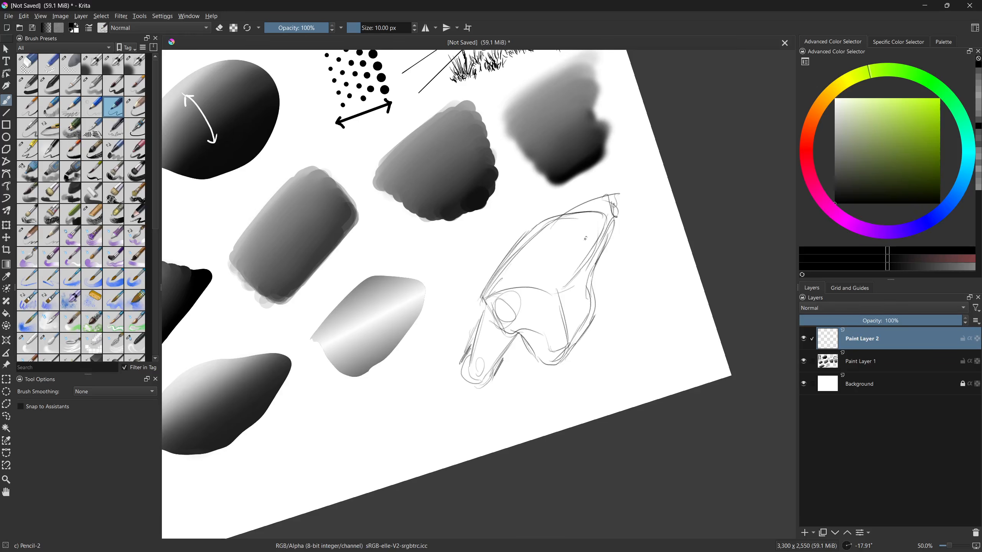
- Darken the form's upper outline, central ridge and side edges with further pencil strokes to define its planes
mouse_move(485, 298)
left_mouse_down()
mouse_move(534, 276)
mouse_move(486, 297)
mouse_move(550, 278)
mouse_move(525, 280)
mouse_move(551, 283)
mouse_move(591, 219)
left_mouse_up()
mouse_move(558, 270)
left_mouse_down()
mouse_move(588, 217)
mouse_move(545, 273)
mouse_move(593, 205)
left_mouse_up()
mouse_move(570, 235)
left_mouse_down()
mouse_move(560, 254)
mouse_move(562, 361)
mouse_move(587, 331)
mouse_move(618, 209)
mouse_move(613, 252)
left_mouse_up()
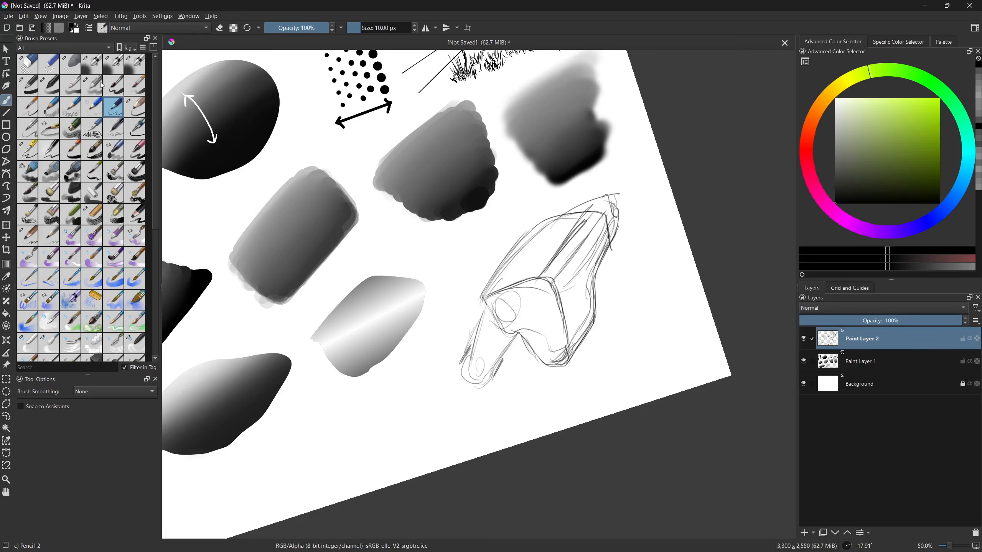
- Erase the form's pointed upper tip and its lower limb with the Eraser Soft brush
left_click(93, 69)
left_click(70, 64)
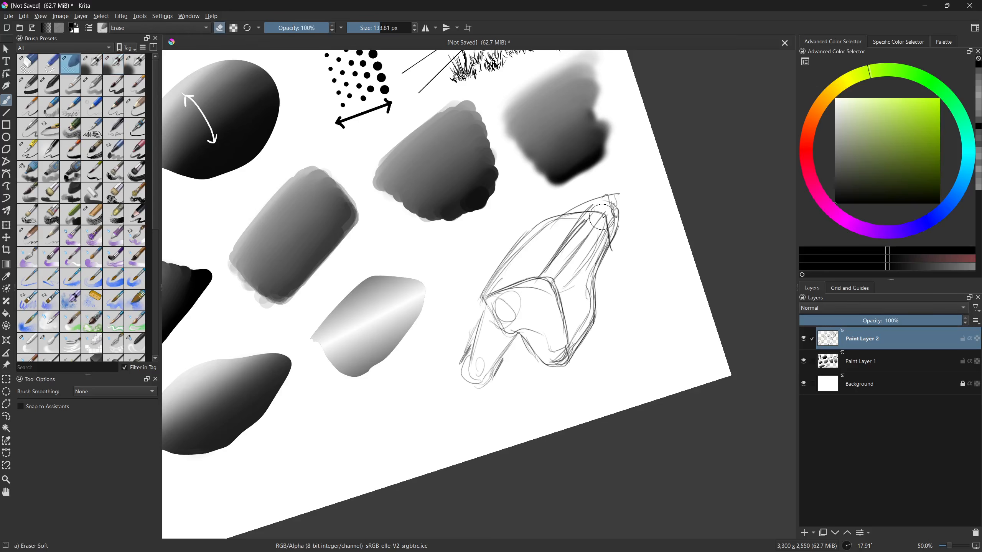
mouse_move(580, 204)
left_mouse_down()
mouse_move(608, 197)
mouse_move(560, 203)
mouse_move(609, 197)
mouse_move(616, 209)
mouse_move(625, 237)
mouse_move(618, 262)
left_mouse_up()
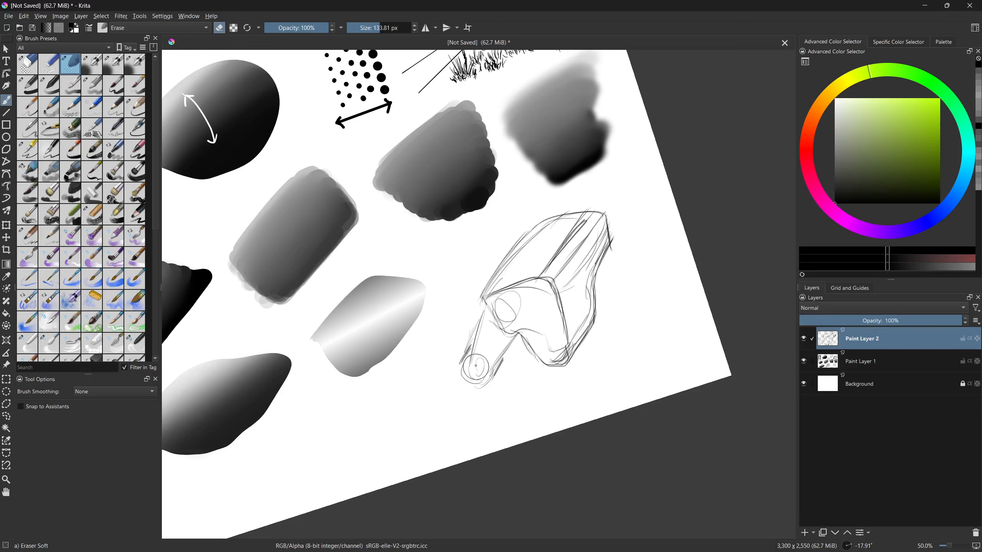
mouse_move(470, 342)
left_mouse_down()
mouse_move(465, 381)
mouse_move(463, 350)
mouse_move(505, 361)
mouse_move(494, 374)
mouse_move(496, 351)
mouse_move(475, 349)
mouse_move(509, 351)
mouse_move(474, 386)
mouse_move(476, 351)
mouse_move(466, 371)
mouse_move(483, 397)
left_mouse_up()
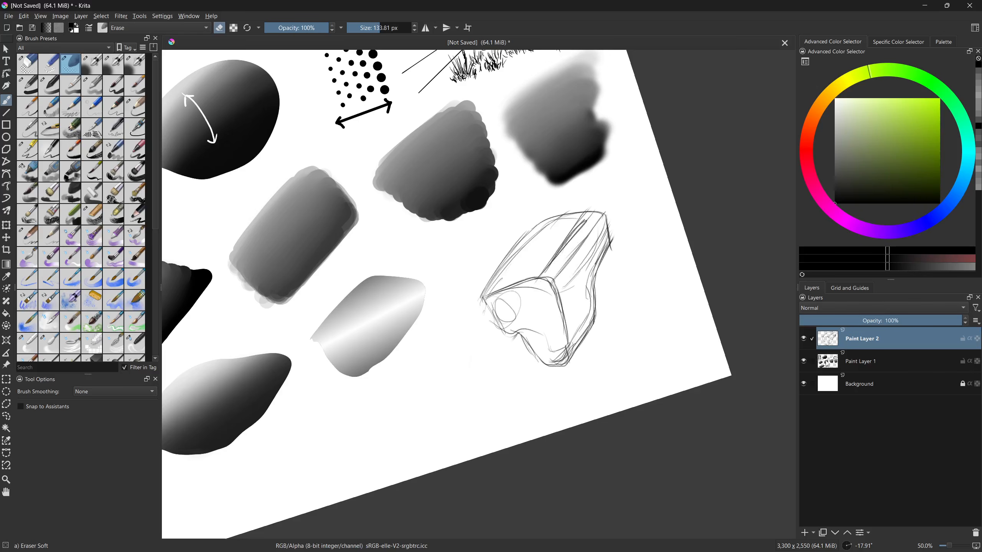
- Add a paint layer above the sketch and pick the Ink-3 Gpen brush
left_click(804, 532)
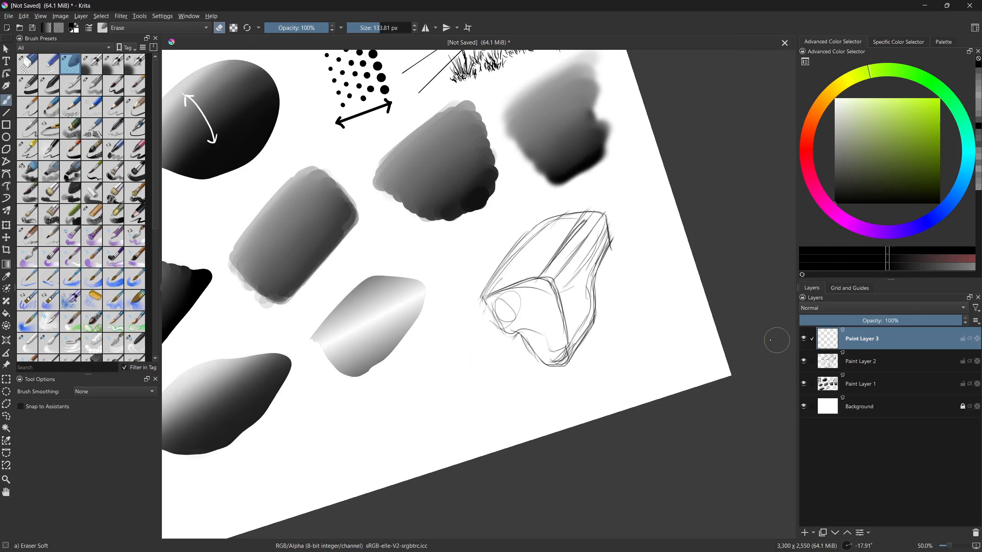
left_click(29, 150)
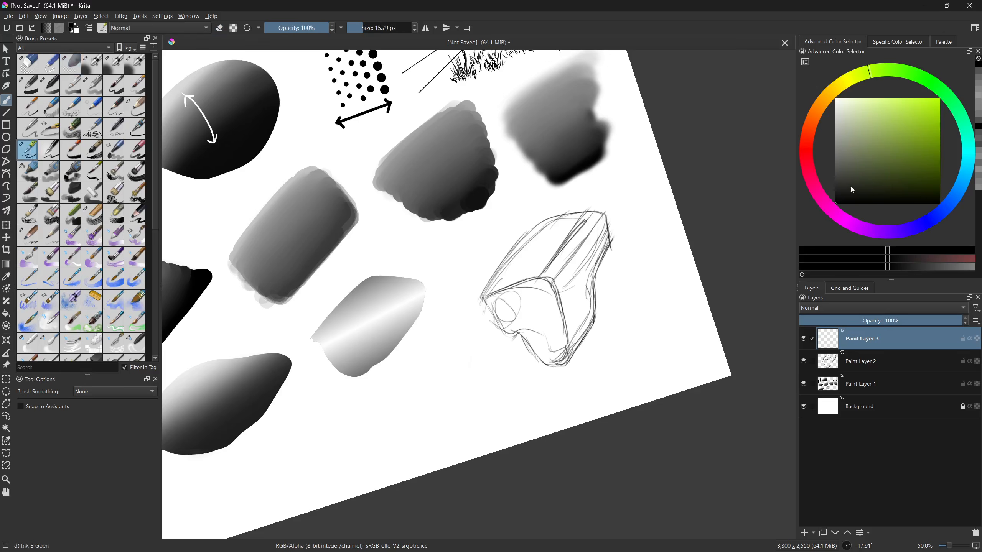
left_click_drag(484, 293, 533, 229)
key("ctrl+z")
left_click_drag(480, 298, 540, 224)
key("ctrl+z")
- Lower the opacity of the sketch on Paint Layer 2 and make Paint Layer 3 active again
left_click(864, 361)
left_click(868, 321)
left_click(862, 348)
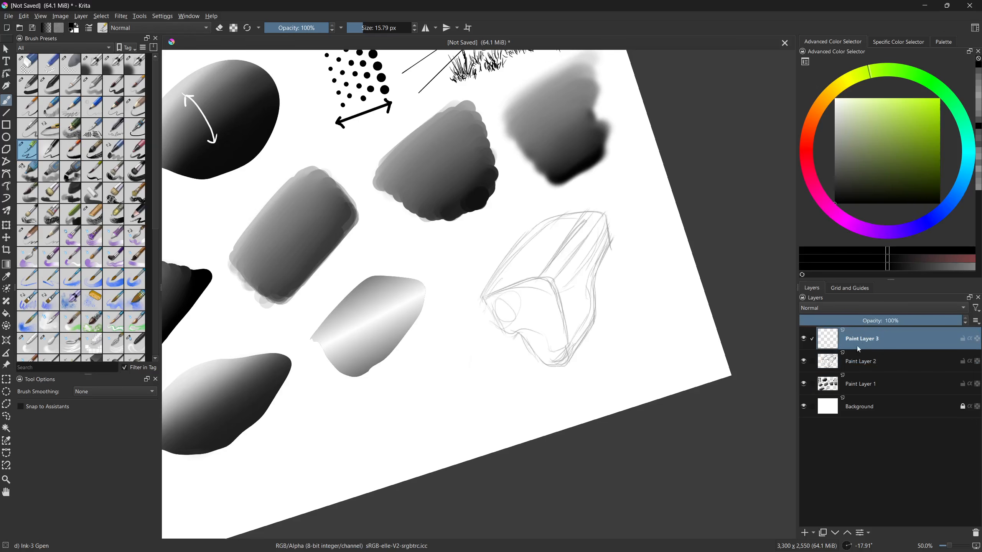
- Straighten the canvas view and ink a small pencil with a pointed tip between the gradient shape and the sketched form
left_click_drag(482, 295, 545, 225)
key("ctrl+z")
key("5")
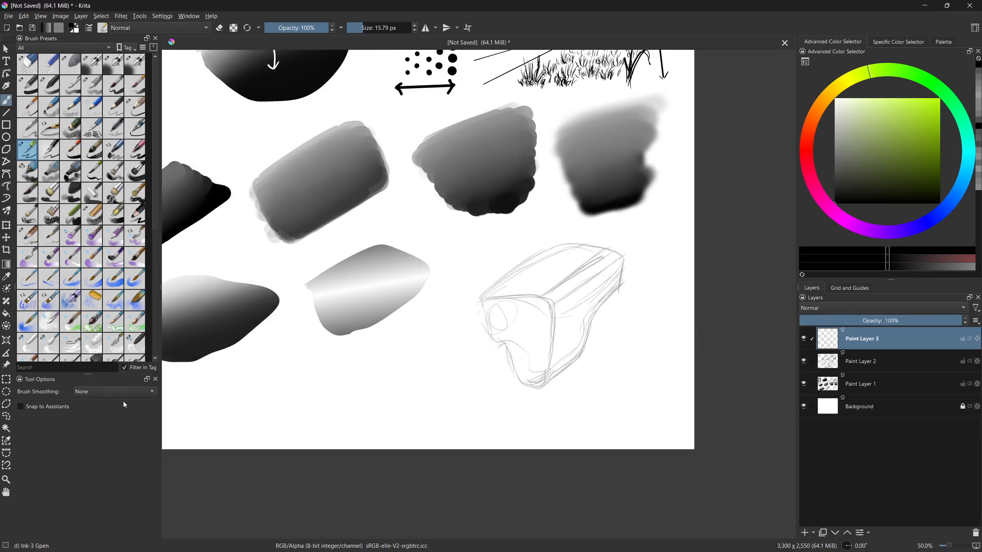
mouse_move(429, 339)
left_mouse_down()
mouse_move(440, 321)
mouse_move(424, 355)
mouse_move(439, 342)
mouse_move(438, 315)
left_mouse_up()
left_click_drag(423, 356, 438, 383)
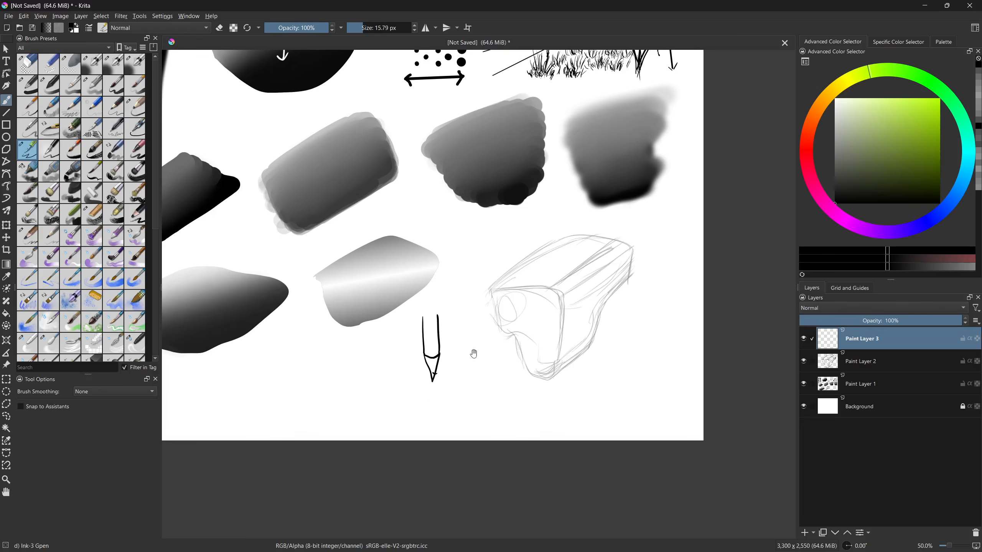
- Draw the outline of a second, shorter pen body beside the pencil and a solid black circle at the pencil's upper end
left_click_drag(471, 355, 465, 354)
mouse_move(451, 311)
left_mouse_down()
mouse_move(458, 335)
mouse_move(466, 330)
mouse_move(452, 311)
left_mouse_up()
mouse_move(464, 346)
left_mouse_down()
mouse_move(462, 333)
mouse_move(436, 321)
left_mouse_up()
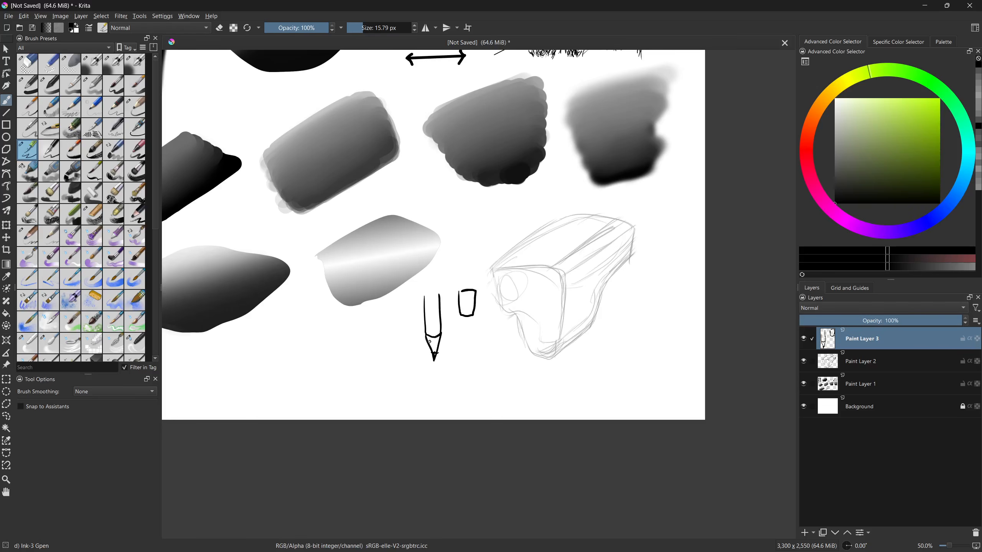
mouse_move(432, 312)
left_mouse_down()
mouse_move(433, 298)
mouse_move(444, 326)
left_mouse_up()
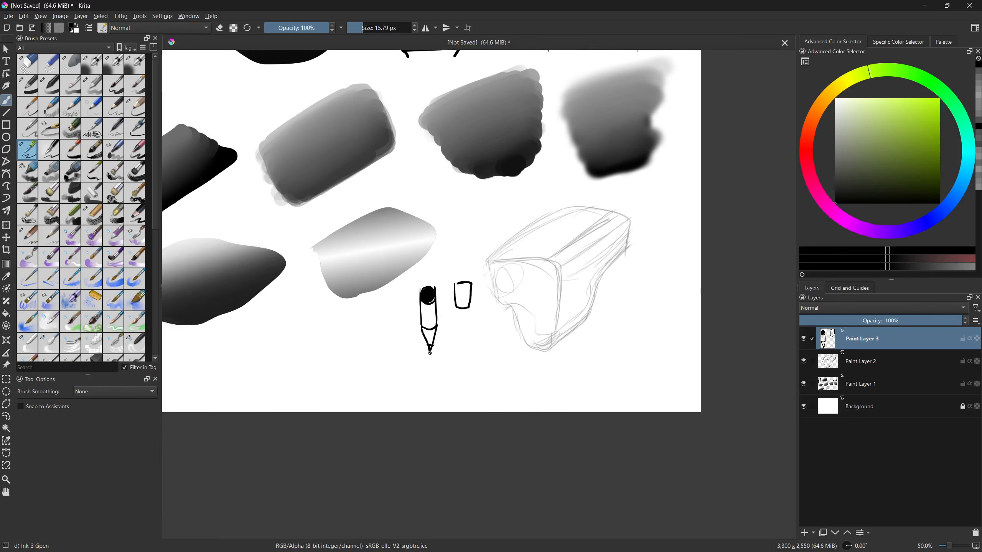
- Draw a straight vertical axis through the pencil and a short horizontal line running from its tip
key("v")
left_click_drag(430, 353, 455, 353)
key("v")
mouse_move(427, 258)
left_mouse_down()
mouse_move(431, 366)
mouse_move(467, 358)
mouse_move(462, 345)
left_mouse_up()
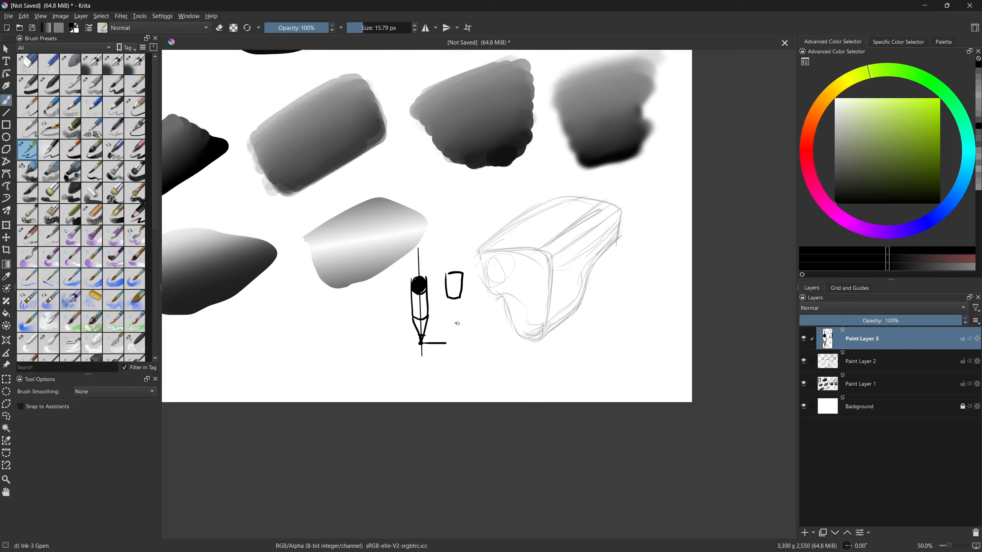
- Give the second pen a curved string hanging from its body to a dot, and a black circle at its upper end
mouse_move(456, 302)
left_mouse_down()
mouse_move(475, 359)
mouse_move(456, 305)
mouse_move(479, 352)
left_mouse_up()
key("ctrl+z")
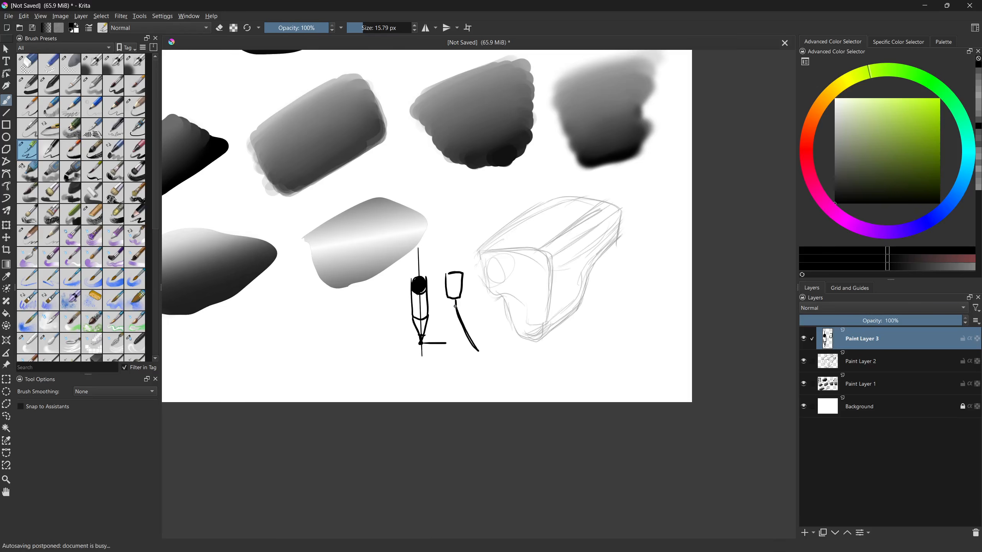
mouse_move(457, 315)
left_mouse_down()
mouse_move(477, 352)
mouse_move(452, 300)
left_mouse_up()
left_click_drag(506, 366, 510, 372)
key("v")
left_click_drag(455, 276, 461, 267)
left_click_drag(468, 337, 466, 320)
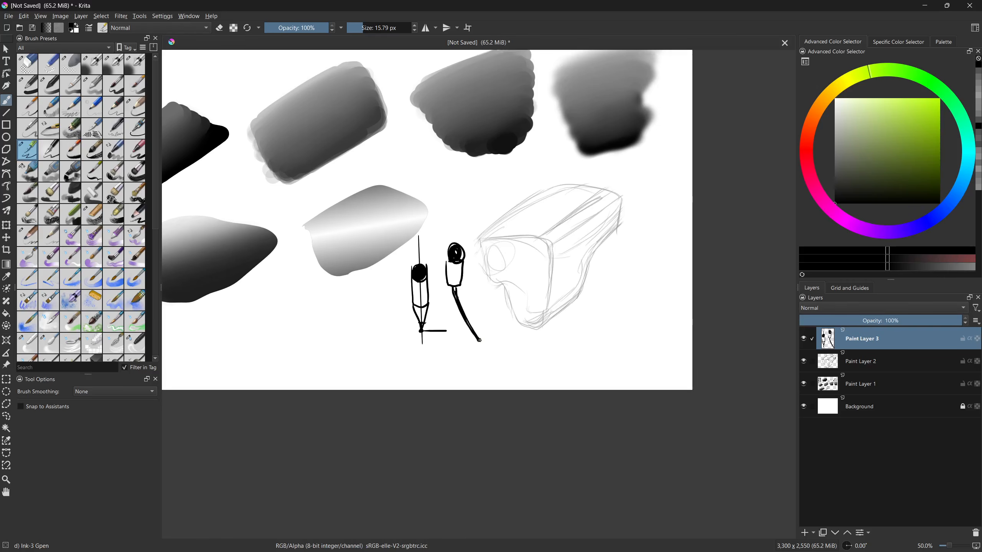
- Draw a wavy line trailing from the string's end and mark its offset from a vertical pen axis with a double-headed arrow
key("v")
mouse_move(482, 341)
left_mouse_down()
mouse_move(585, 339)
mouse_move(490, 354)
mouse_move(464, 337)
left_mouse_up()
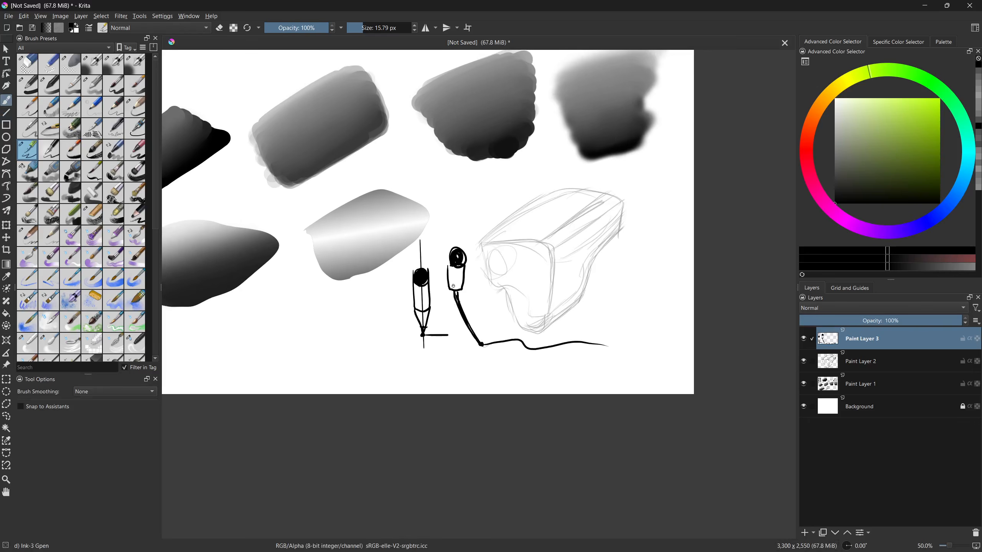
key("v")
mouse_move(460, 194)
left_mouse_down()
mouse_move(452, 363)
mouse_move(475, 346)
left_mouse_up()
key("ctrl+z")
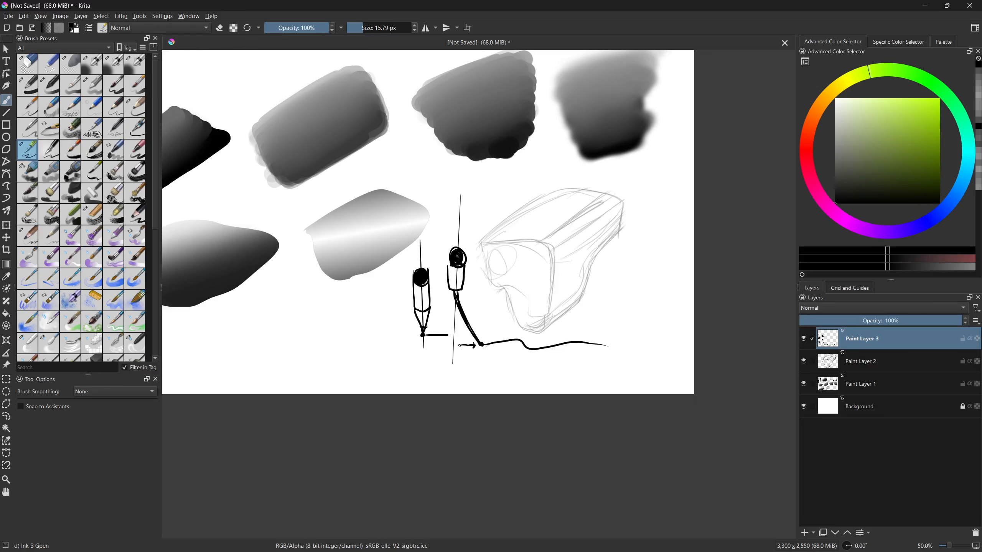
scroll(463, 339, "up", 1)
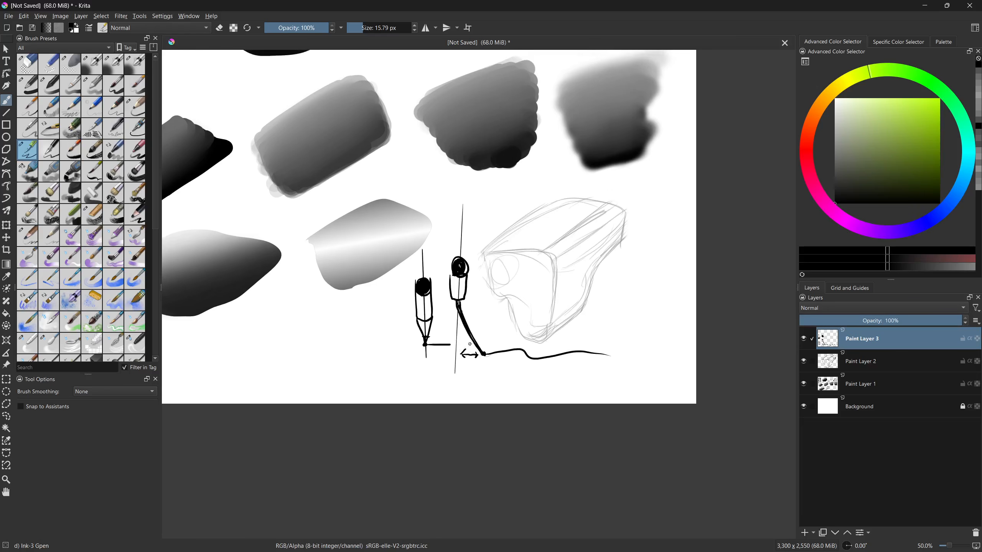
- Set brush smoothing to Stabilizer and test it with one long looping stroke that is undone
left_click(91, 391)
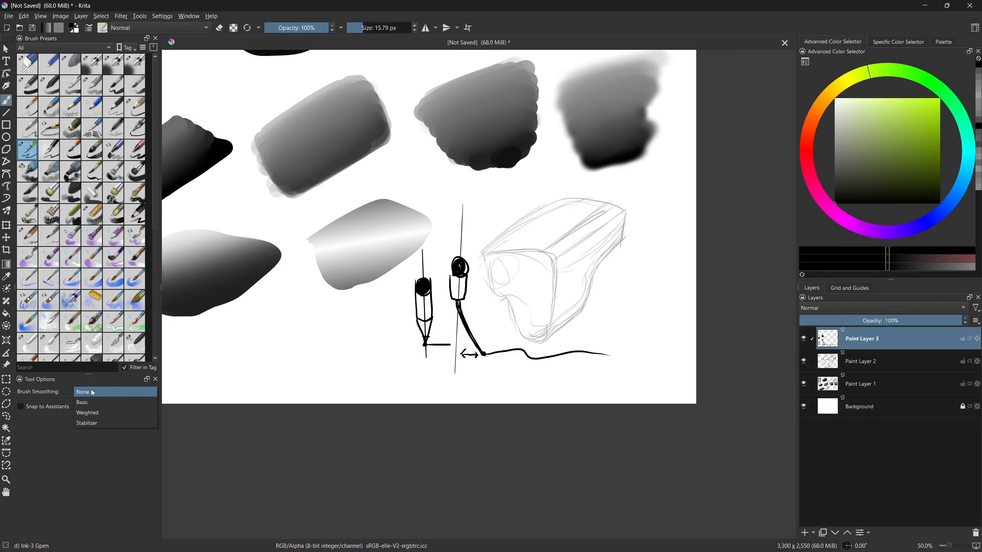
left_click(100, 423)
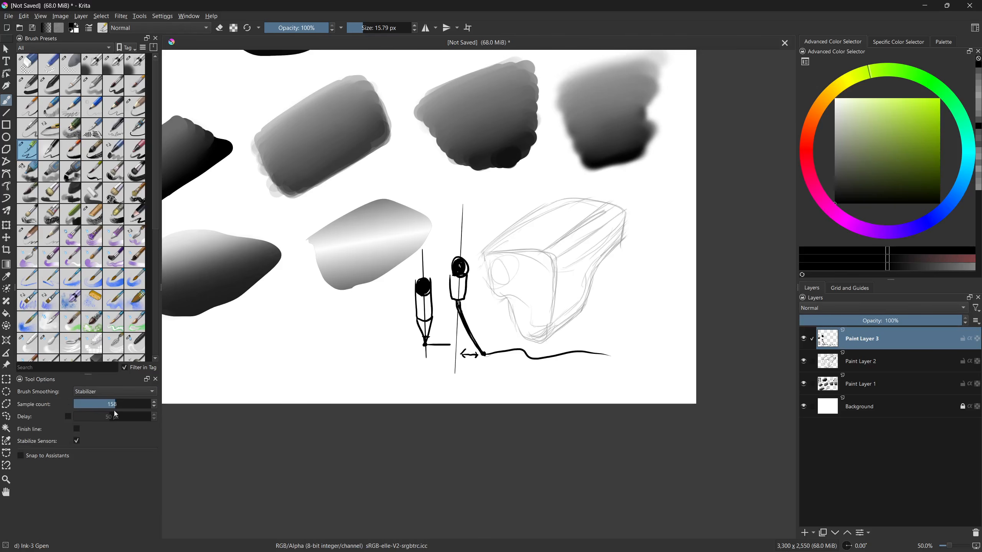
mouse_move(233, 356)
left_mouse_down()
mouse_move(361, 293)
mouse_move(390, 326)
mouse_move(383, 360)
mouse_move(366, 369)
mouse_move(295, 355)
mouse_move(220, 378)
mouse_move(191, 351)
left_mouse_up()
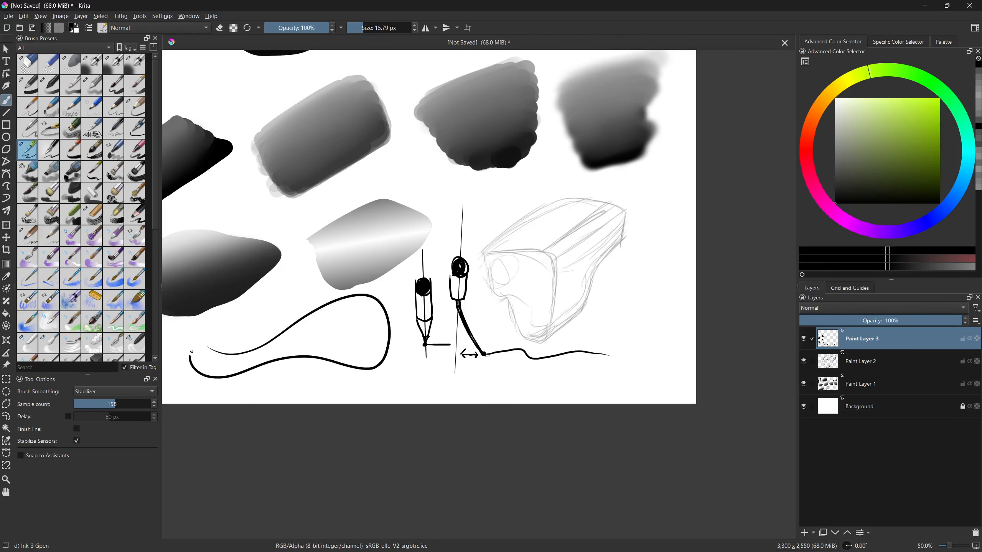
key("ctrl+z")
- Review the brush cursor icon choices in the general cursor settings, with Small Circle selected
left_click(163, 16)
left_click(180, 33)
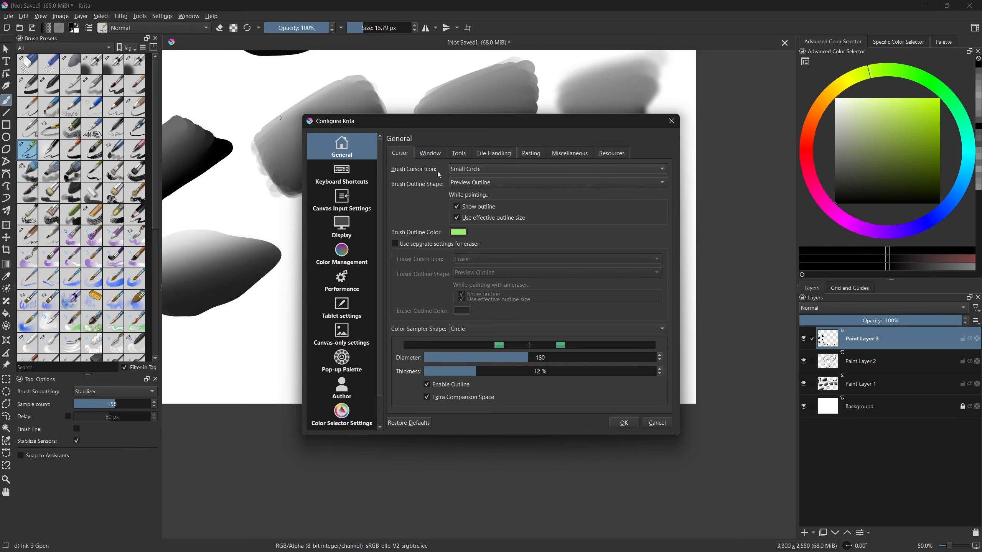
left_click(475, 170)
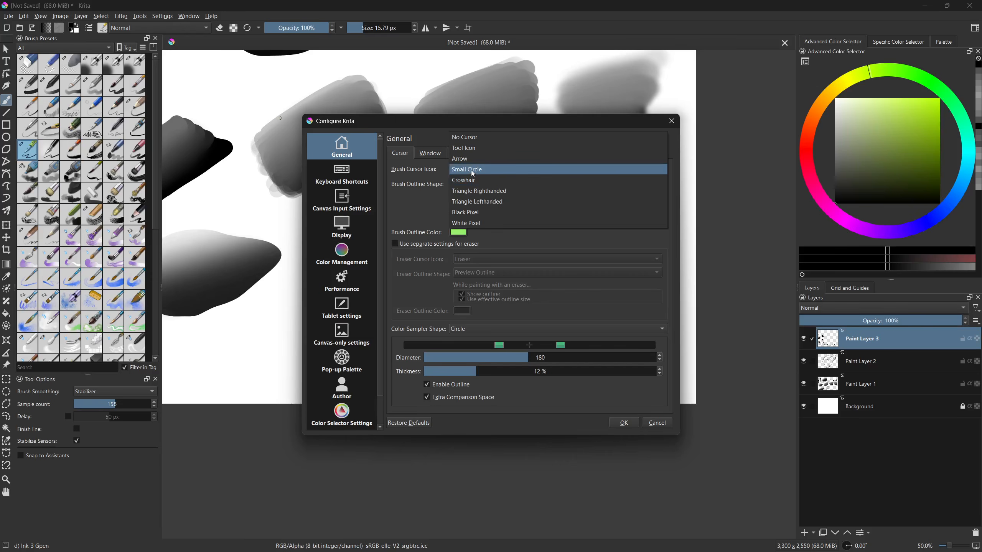
left_click(470, 171)
left_click(672, 122)
- Test the stabilizer with several long strokes over the blank area beneath the gradient shapes, undoing each one
mouse_move(190, 341)
left_mouse_down()
mouse_move(279, 334)
mouse_move(362, 307)
mouse_move(373, 328)
left_mouse_up()
key("ctrl+z")
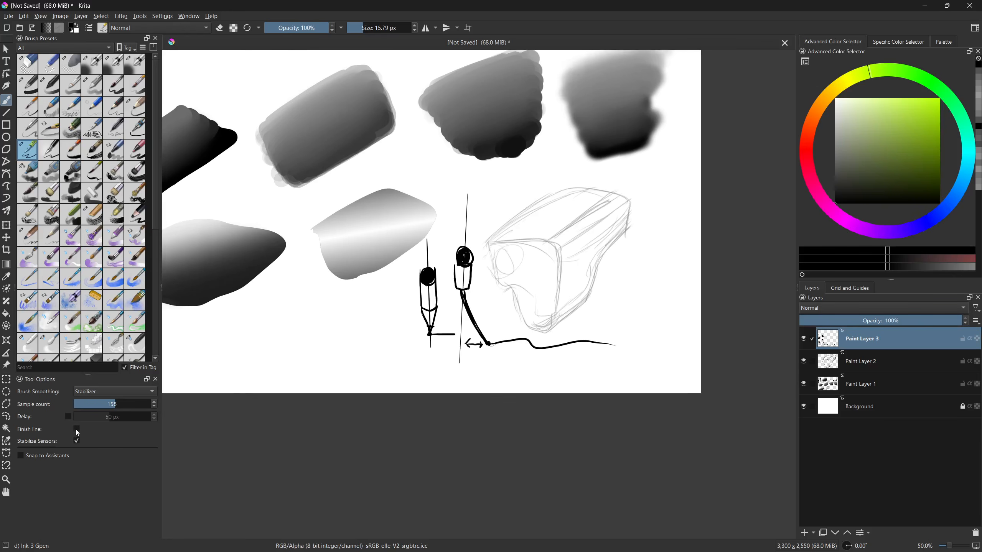
left_click_drag(279, 342, 367, 281)
key("ctrl+z")
mouse_move(155, 404)
left_mouse_down()
mouse_move(229, 359)
mouse_move(381, 305)
left_mouse_up()
key("ctrl+z")
mouse_move(196, 347)
left_mouse_down()
mouse_move(366, 314)
mouse_move(197, 377)
left_mouse_up()
key("ctrl+z")
- Set the stabilizer's sample count to 119 and ink the form's upper outline and the front face's top edge
left_click_drag(101, 404, 112, 405)
left_click_drag(448, 317, 393, 338)
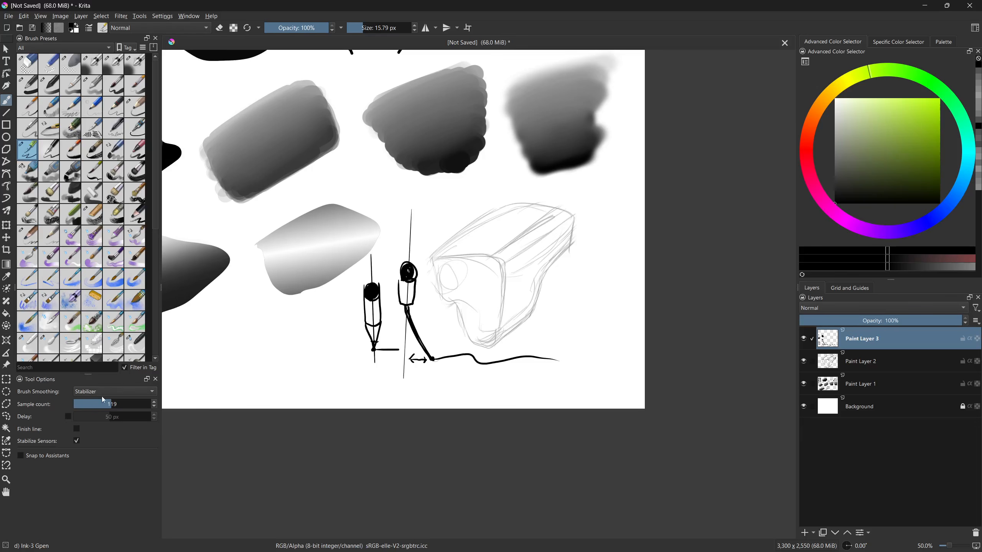
mouse_move(451, 249)
left_mouse_down()
mouse_move(482, 256)
mouse_move(437, 250)
mouse_move(508, 202)
mouse_move(551, 204)
left_mouse_up()
key("v")
key("b")
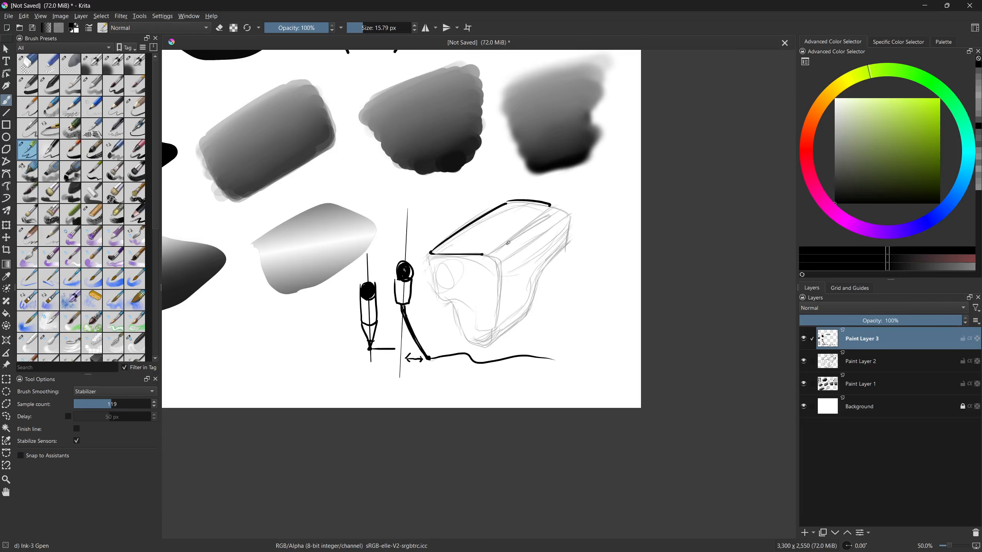
- Ink the front face's rounded corner and vertical edge, the rear side contour, the lower step and the front's outer contour
left_click_drag(483, 258, 547, 208)
key("ctrl+z")
left_click_drag(480, 255, 500, 287)
left_click_drag(548, 205, 557, 250)
mouse_move(500, 271)
left_mouse_down()
mouse_move(492, 346)
mouse_move(530, 313)
mouse_move(557, 251)
left_mouse_up()
left_click_drag(494, 332, 535, 299)
mouse_move(431, 254)
left_mouse_down()
mouse_move(436, 294)
mouse_move(469, 339)
left_mouse_up()
key("ctrl+z")
mouse_move(431, 253)
left_mouse_down()
mouse_move(437, 301)
mouse_move(450, 304)
mouse_move(491, 344)
left_mouse_up()
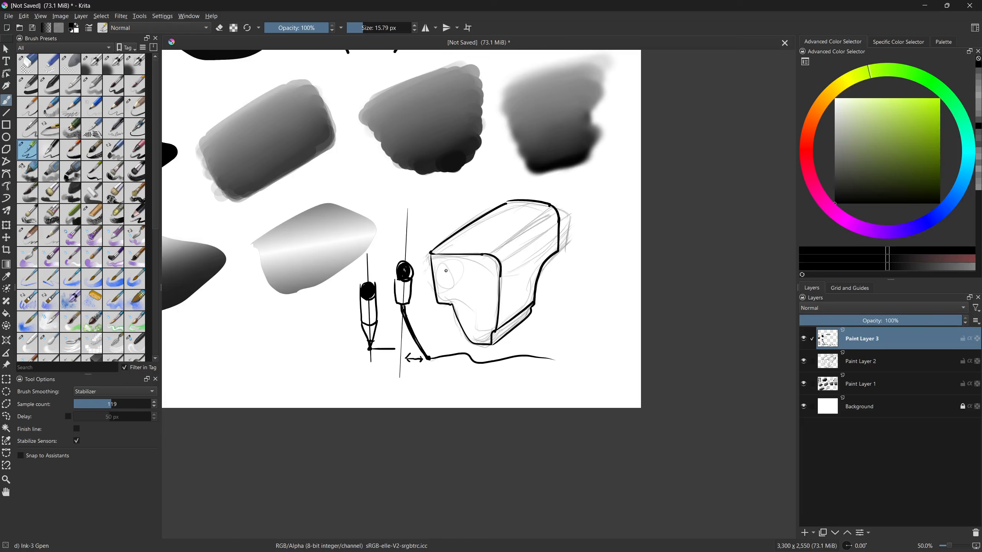
- Hide the sketch on Paint Layer 2 and ink two diagonal lines along the rounded edge of the form's top
left_click_drag(458, 273, 452, 271)
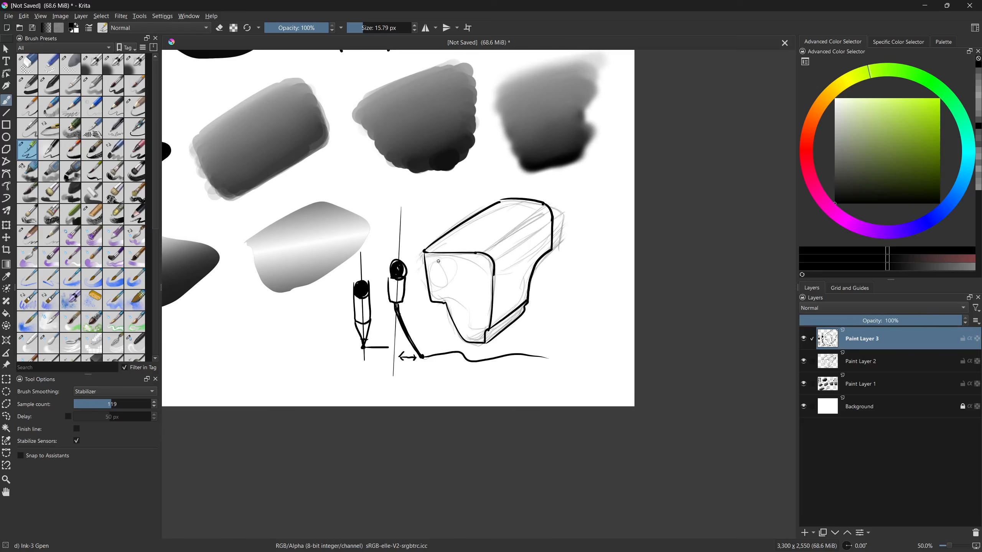
left_click_drag(501, 287, 505, 290)
left_click(804, 362)
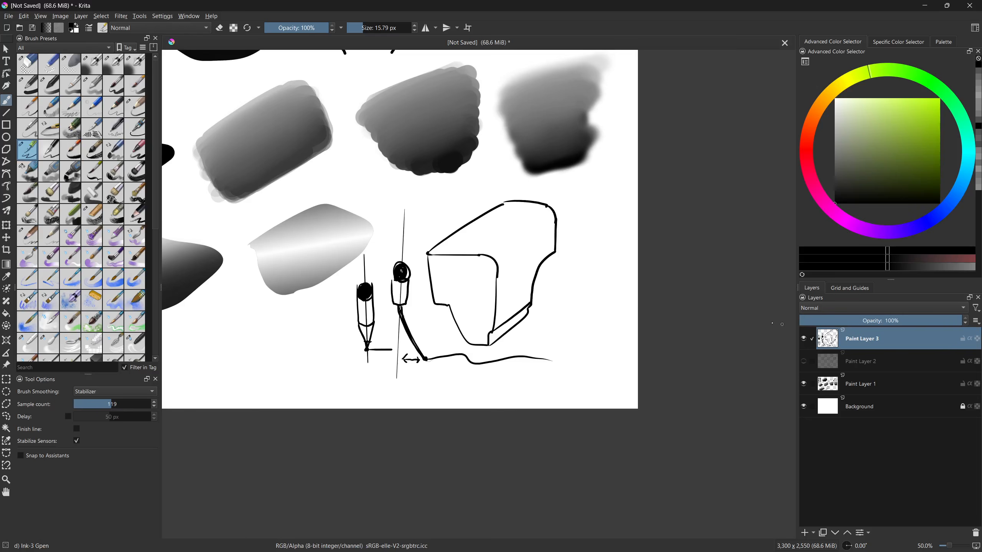
mouse_move(482, 255)
left_mouse_down()
mouse_move(545, 203)
mouse_move(553, 225)
left_mouse_up()
left_click_drag(512, 289, 522, 287)
- Add a paint layer directly above Paint Layer 2 and pick the Basic-1 brush with a mid-gray colour
left_click(867, 363)
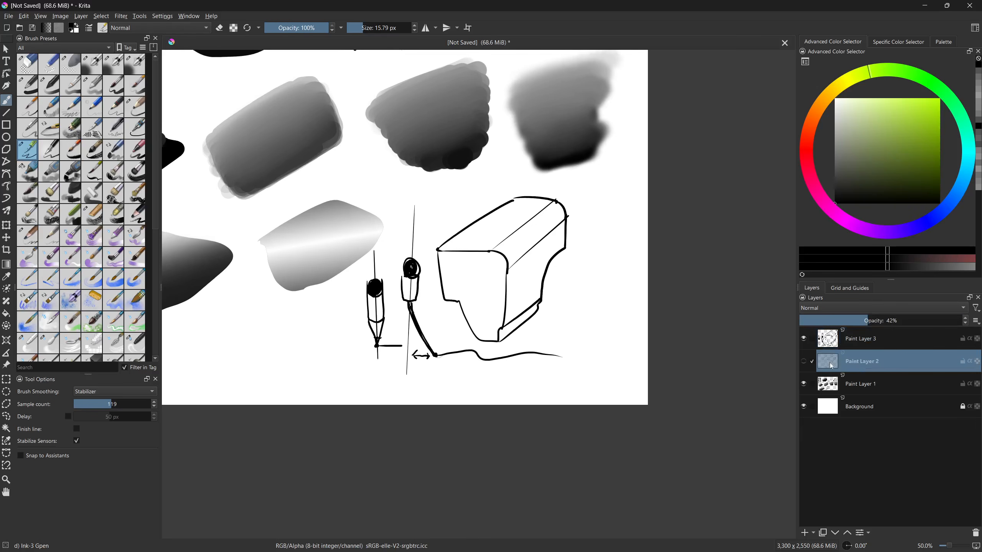
left_click(805, 532)
left_click_drag(451, 298, 432, 310)
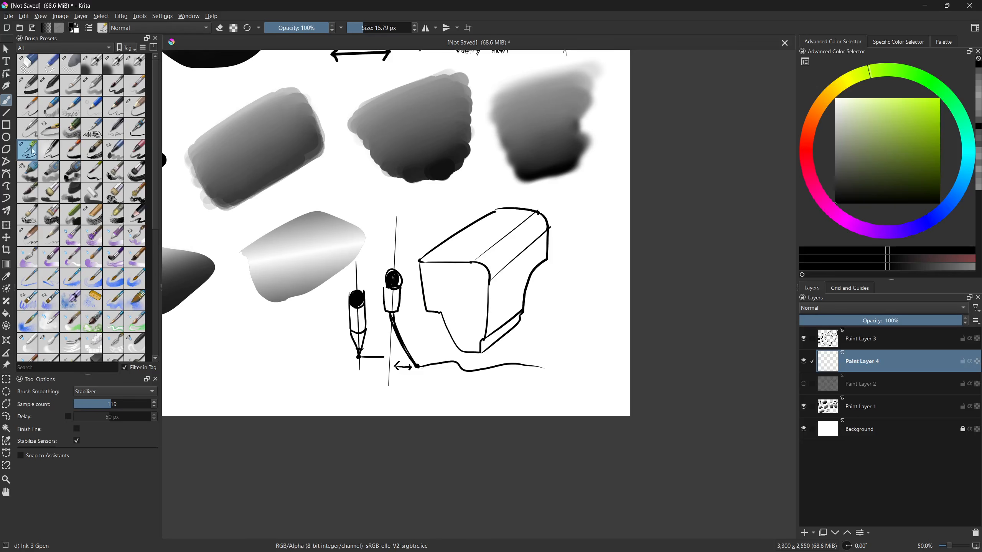
left_click(38, 93)
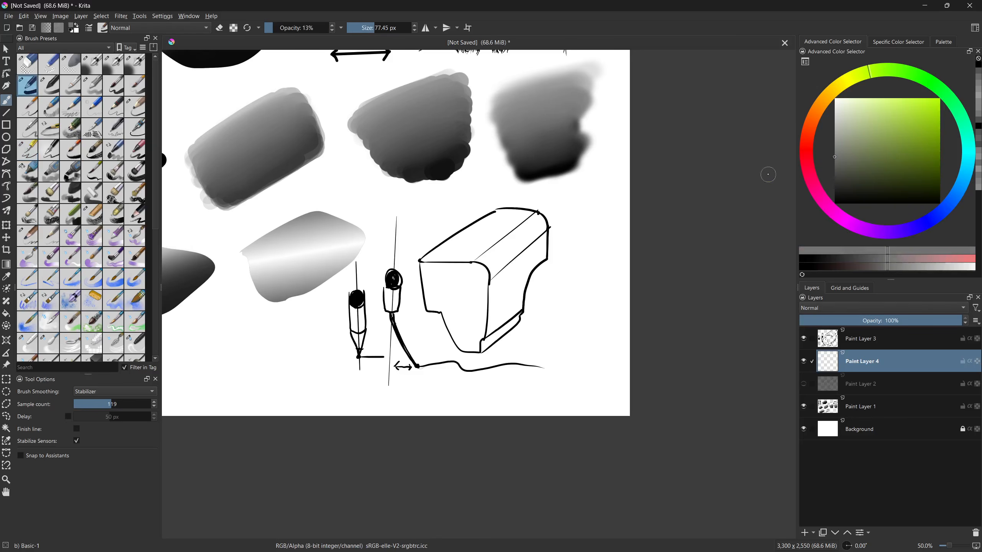
- Trace a closed mid-gray border just inside the form's outline with the brush at 100% opacity and 40.44 px
mouse_move(450, 281)
left_mouse_down("shift")
mouse_move(436, 281)
mouse_move(430, 309)
left_mouse_up("shift")
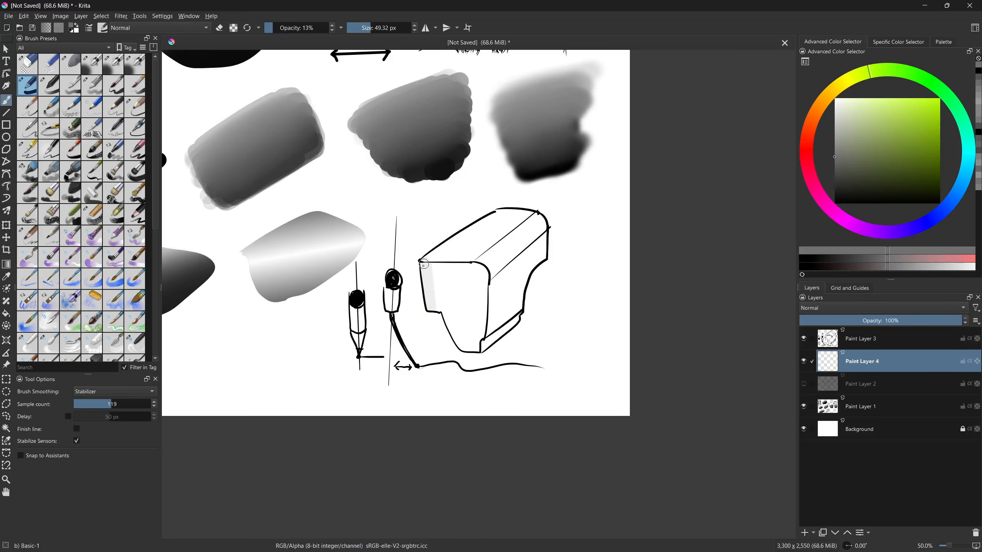
left_click_drag(303, 29, 328, 28)
mouse_move(433, 258)
left_mouse_down()
mouse_move(460, 267)
mouse_move(467, 257)
left_mouse_up()
key("ctrl+z")
mouse_move(433, 305)
left_mouse_down("shift")
mouse_move(425, 263)
mouse_move(432, 305)
left_mouse_up("shift")
mouse_move(426, 260)
left_mouse_down()
mouse_move(500, 212)
mouse_move(420, 266)
mouse_move(504, 213)
left_mouse_up()
key("ctrl+z")
key("ctrl+z")
mouse_move(444, 311)
left_mouse_down()
mouse_move(474, 349)
mouse_move(511, 321)
left_mouse_up()
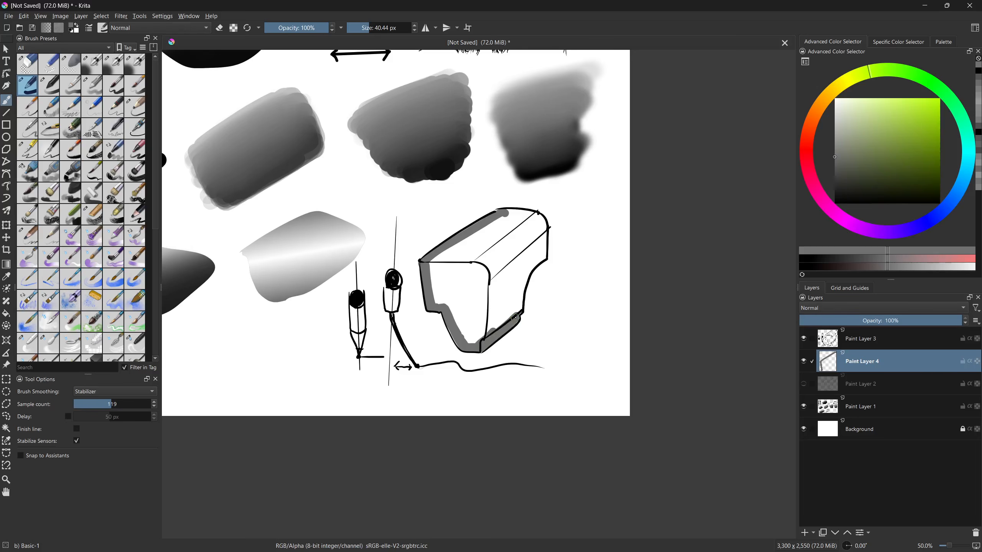
mouse_move(520, 299)
left_mouse_down()
mouse_move(541, 260)
mouse_move(544, 235)
mouse_move(505, 212)
left_mouse_up()
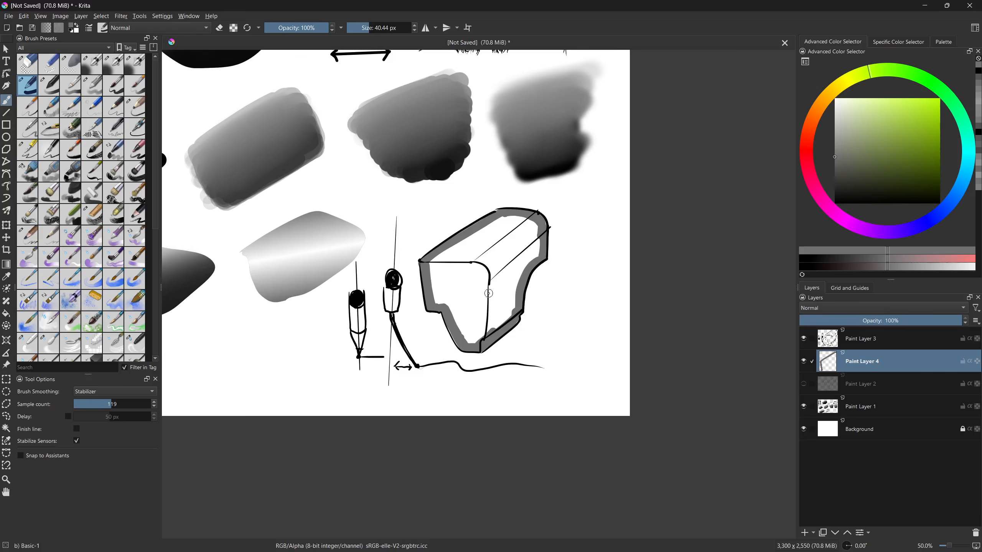
- Fill the interior of the gray border on Paint Layer 4 and check the silhouette with the line art hidden
key("f")
left_click(471, 303)
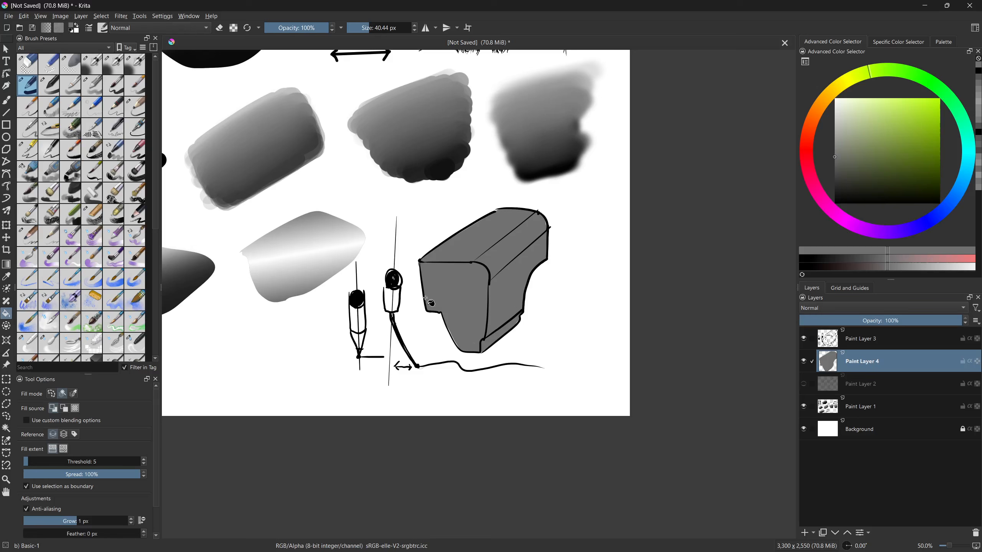
key("b")
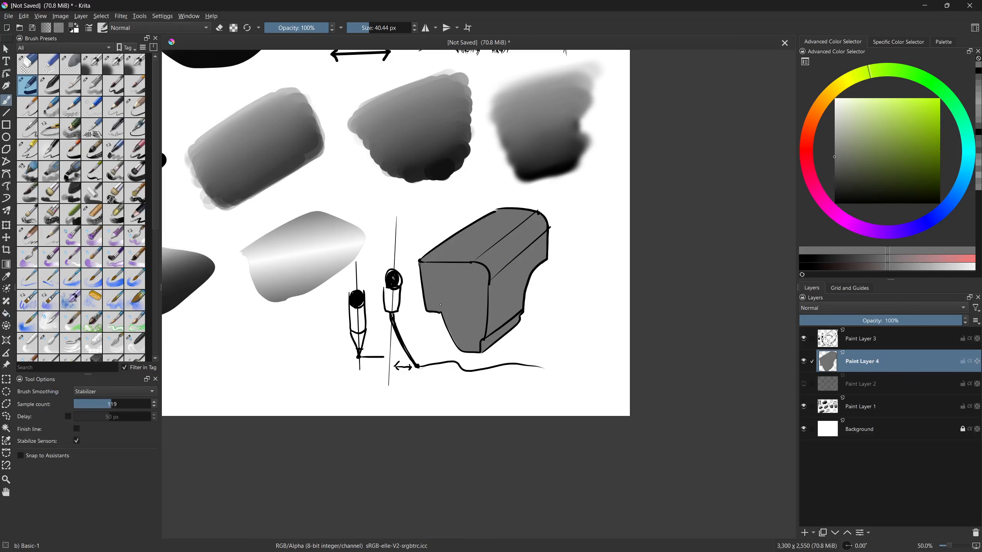
left_click(805, 340)
left_click(806, 339)
- Alpha-lock the fill layer and shade the form's lower side in darker gray with Marker Dry at 43.71 px, smoothing set to None
left_click(35, 171)
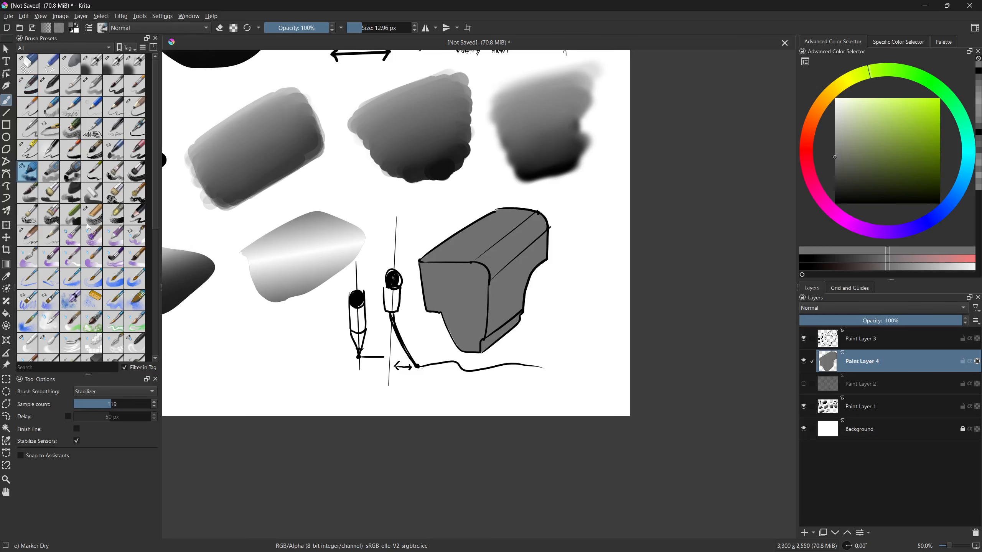
left_click_drag(498, 279, 517, 280, "shift")
left_click(813, 176)
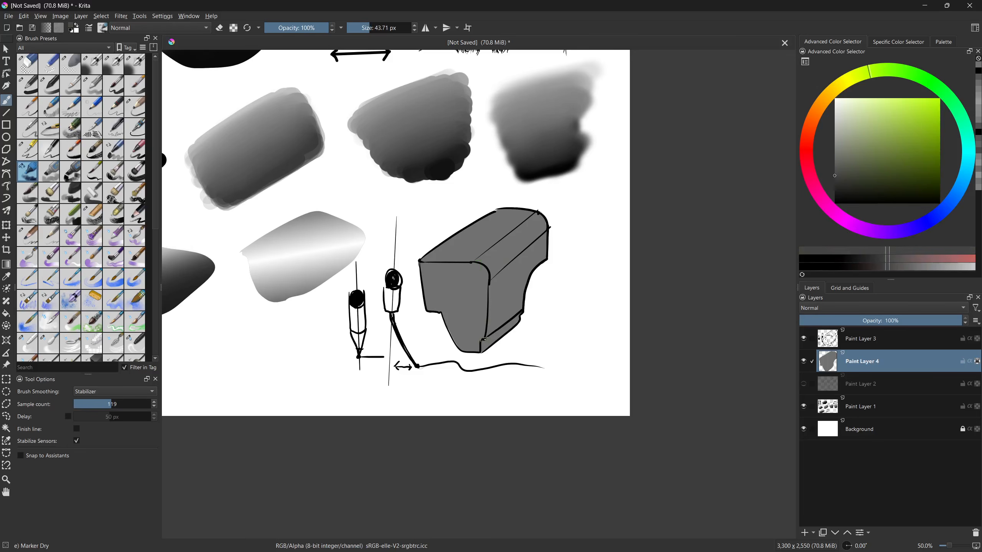
left_click(135, 393)
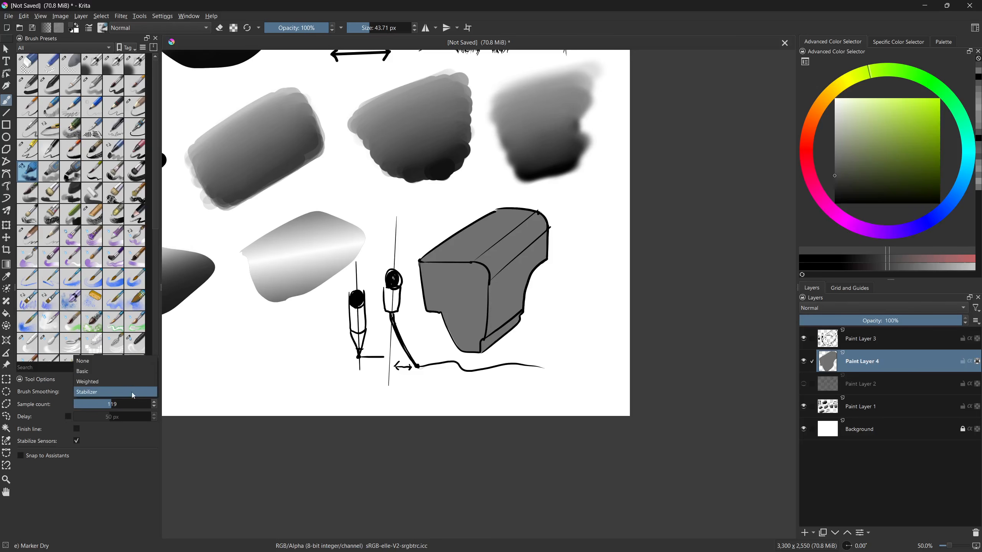
left_click(92, 361)
mouse_move(486, 348)
left_mouse_down()
mouse_move(495, 282)
mouse_move(544, 238)
mouse_move(493, 283)
mouse_move(494, 323)
mouse_move(519, 268)
mouse_move(512, 301)
mouse_move(542, 261)
mouse_move(497, 339)
left_mouse_up()
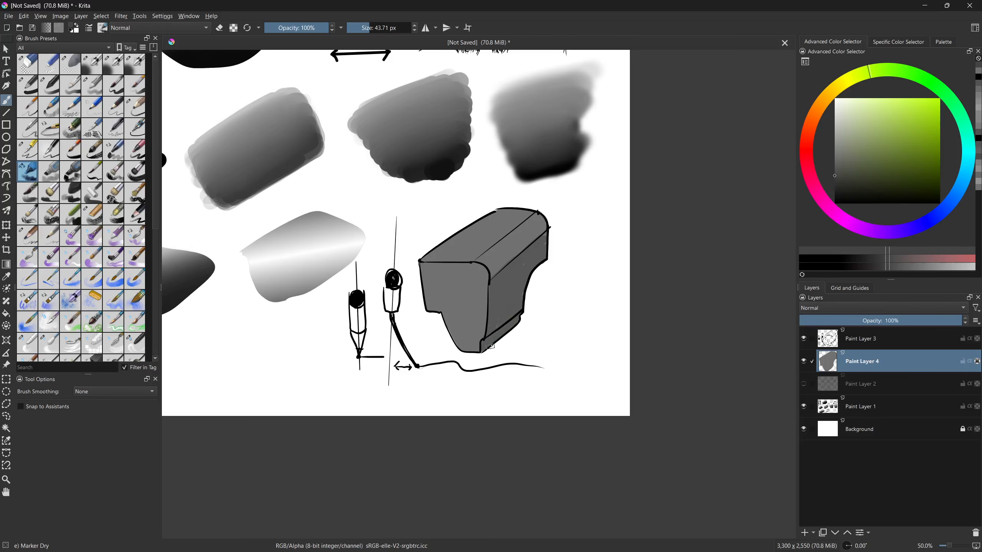
left_click_drag(486, 345, 488, 346)
- Pick a lighter gray and paint Marker Dry strokes along the form's top face, undoing the unwanted ones
left_click_drag(849, 132, 820, 135)
mouse_move(421, 262)
left_mouse_down()
mouse_move(473, 251)
mouse_move(520, 212)
mouse_move(464, 258)
mouse_move(531, 211)
left_mouse_up()
key("ctrl+z")
key("ctrl+z")
key("ctrl+z")
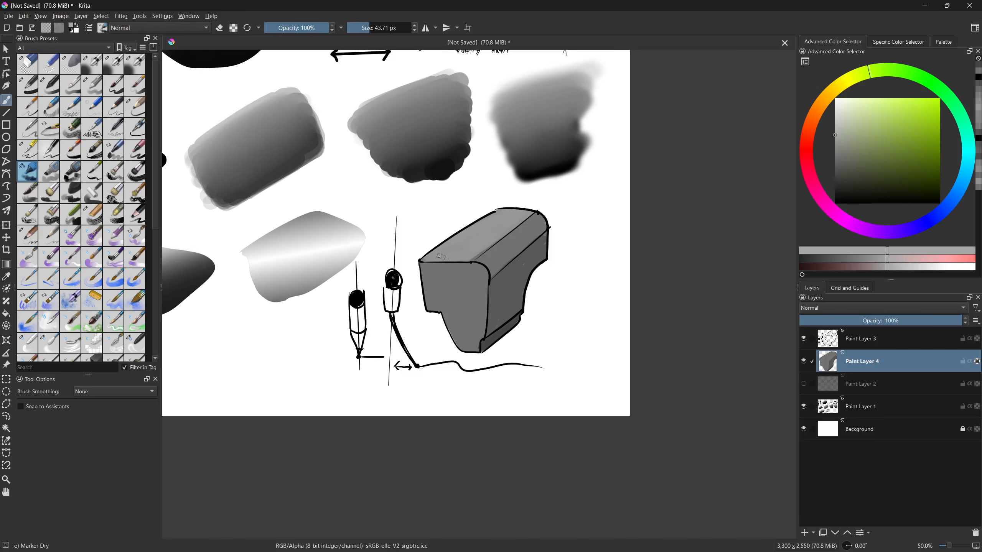
left_click_drag(454, 260, 527, 211)
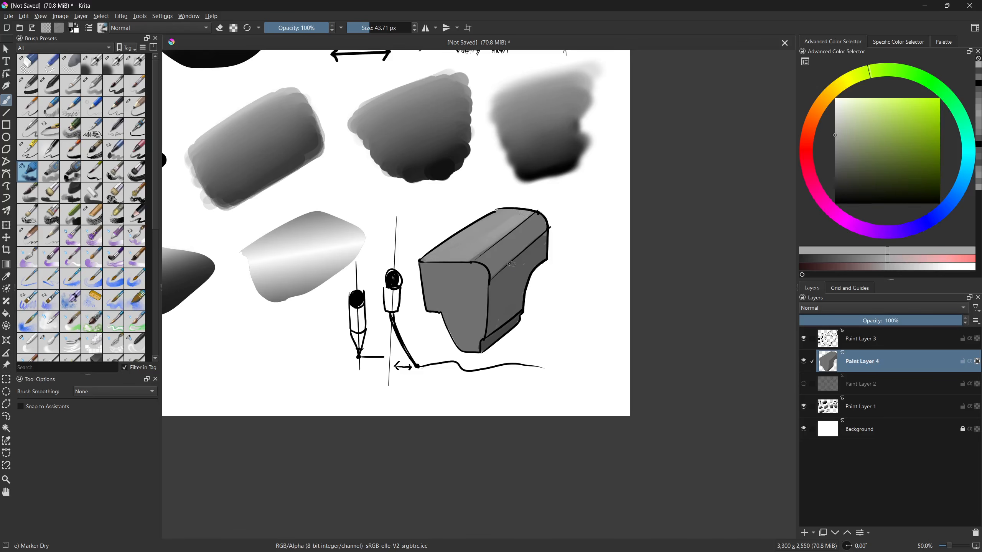
- Paint Marker Dry strokes along the form's rounded top edge in light gray and a darker gray sampled from its side
left_click_drag(482, 260, 537, 215)
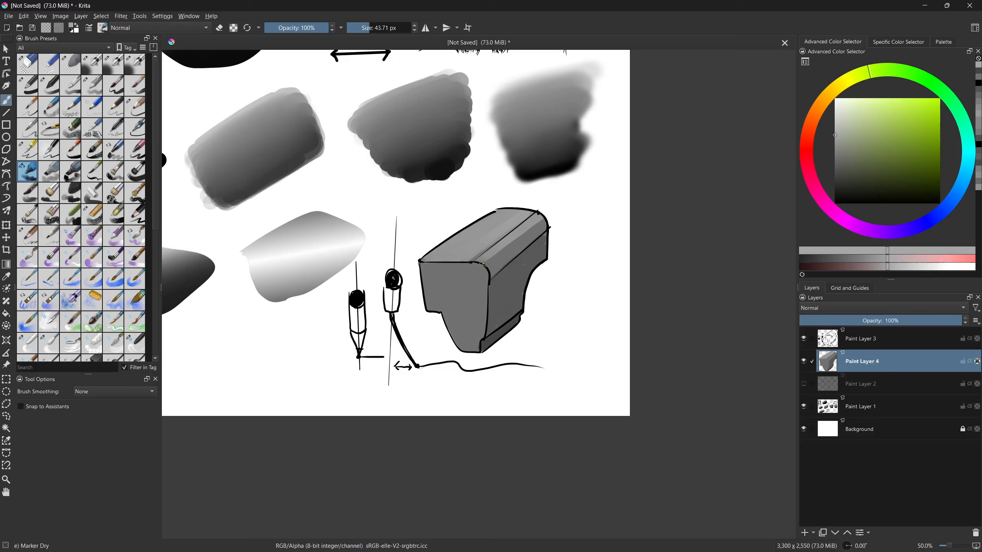
left_click(510, 250, "ctrl")
left_click_drag(487, 276, 538, 230)
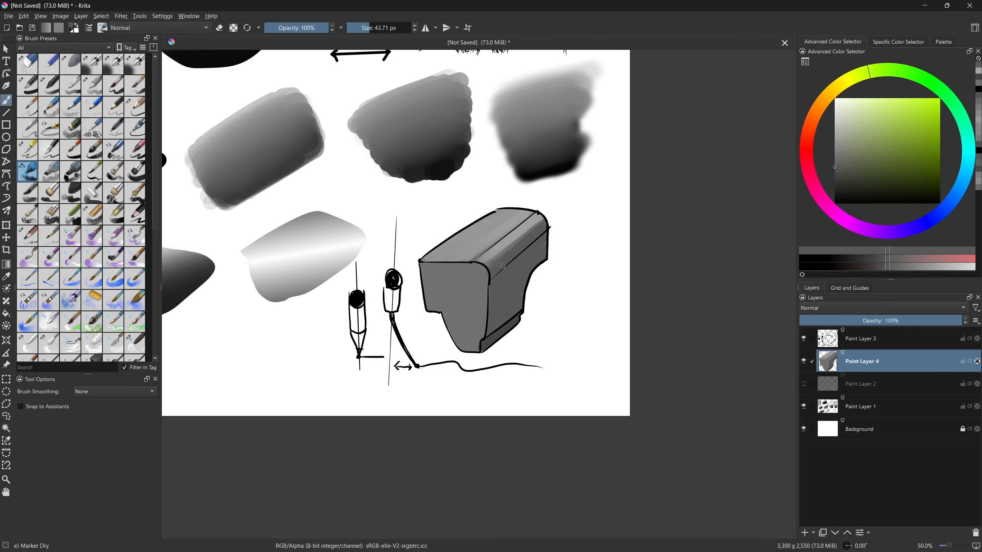
left_click(496, 250, "ctrl")
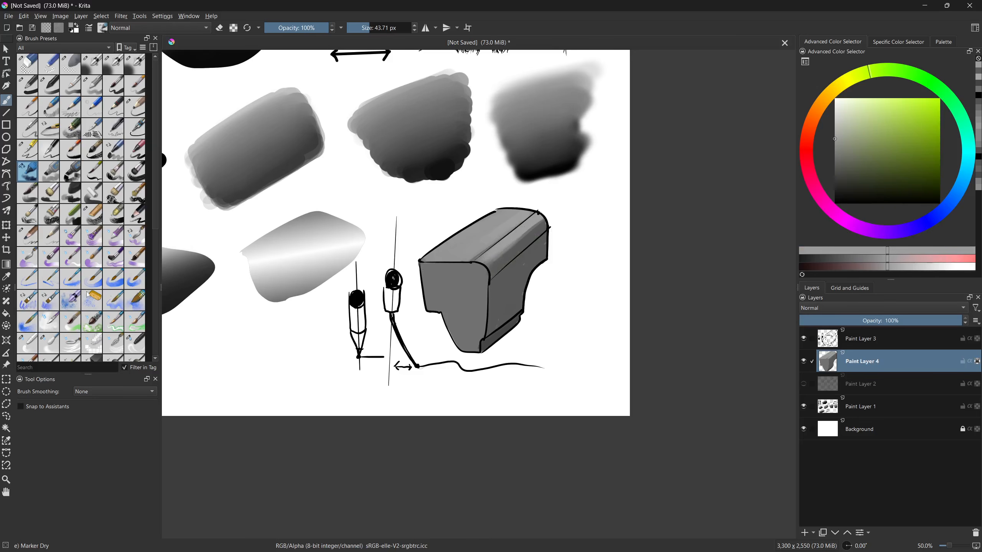
- Blend the gray tones across the form's rounded edge with Blender Blur at 25% opacity and 74.41 px
left_click(53, 346)
left_click_drag(491, 251, 460, 252, "shift")
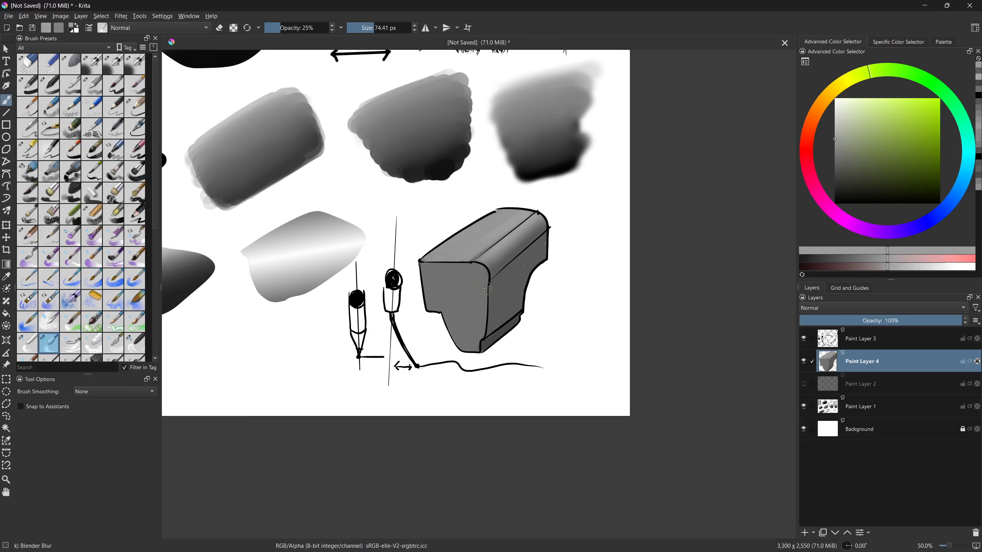
scroll(489, 252, "up", 3)
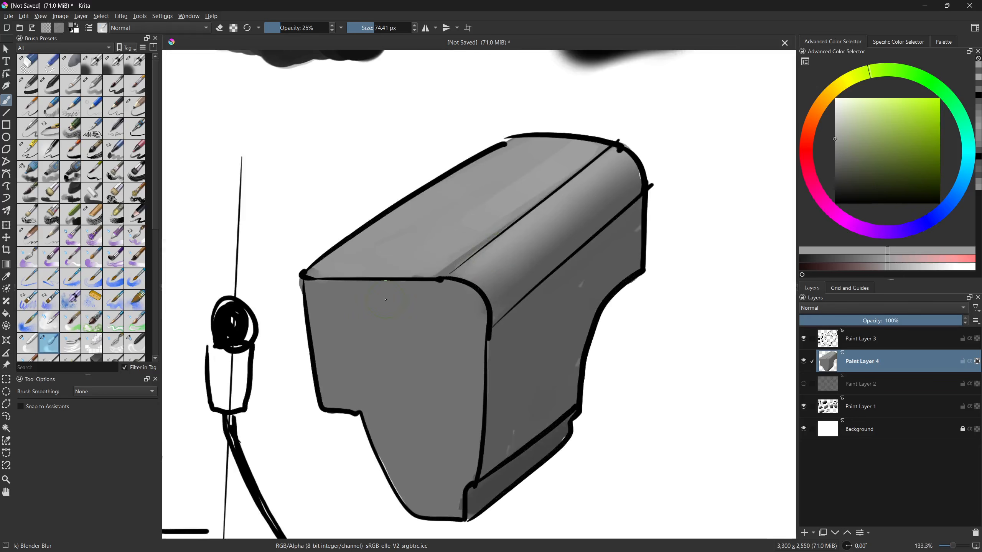
mouse_move(387, 263)
left_mouse_down()
mouse_move(397, 228)
mouse_move(378, 275)
left_mouse_up()
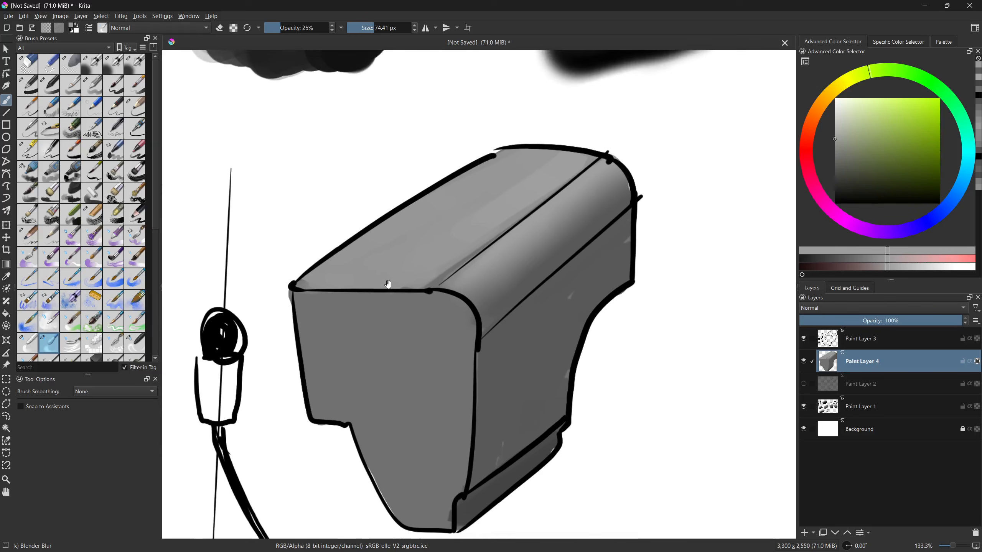
scroll(474, 264, "down", 2)
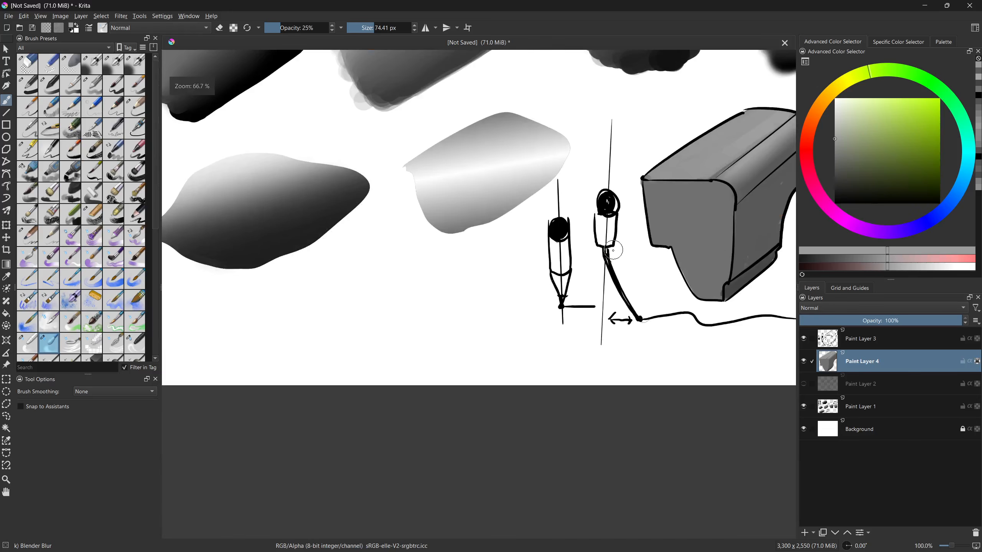
- Add Paint Layer 5 above the other layers and set up the Pencil-2 brush with black for sketching in the blank area
left_click_drag(612, 250, 571, 312)
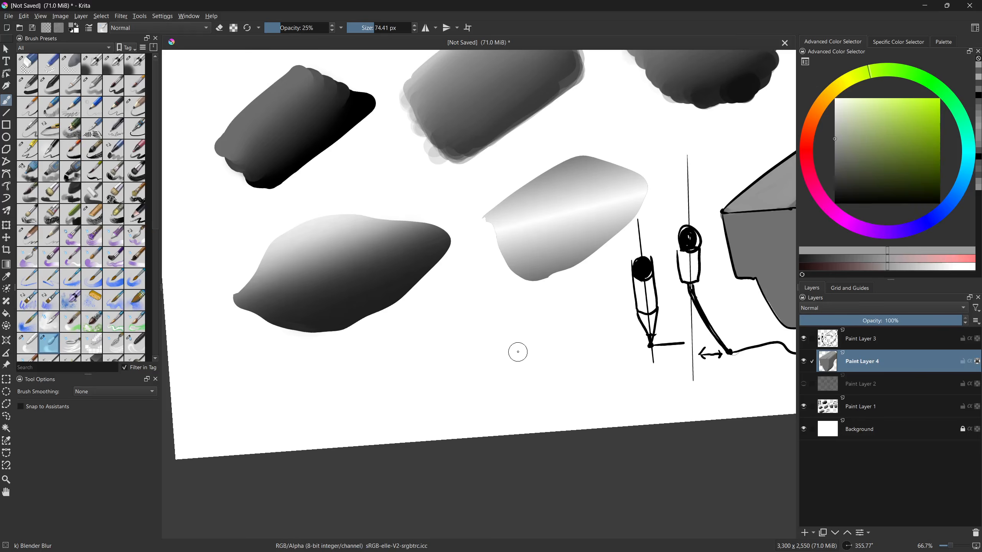
scroll(518, 352, "up", 1)
left_click(805, 533)
left_click_drag(792, 529, 707, 202)
key("d")
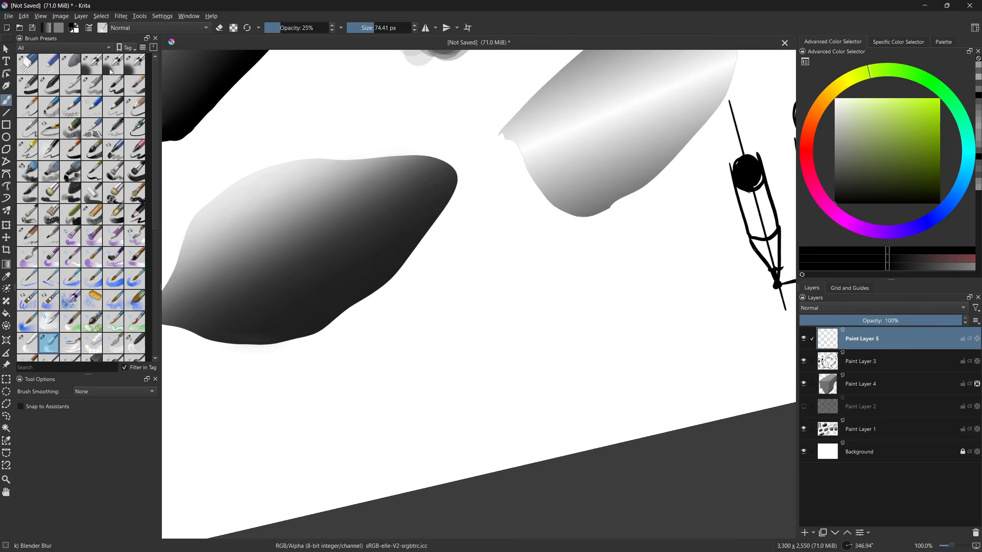
left_click(113, 106)
- Try a few Pencil-2 strokes in the blank area below the shaded shapes and undo them
mouse_move(374, 356)
left_mouse_down()
mouse_move(466, 238)
mouse_move(373, 359)
left_mouse_up()
key("ctrl+z")
left_click_drag(454, 334, 480, 334)
mouse_move(362, 395)
left_mouse_down()
mouse_move(389, 358)
mouse_move(497, 281)
mouse_move(532, 314)
mouse_move(514, 329)
mouse_move(401, 325)
mouse_move(615, 267)
left_mouse_up()
key("ctrl+z")
key("ctrl+z")
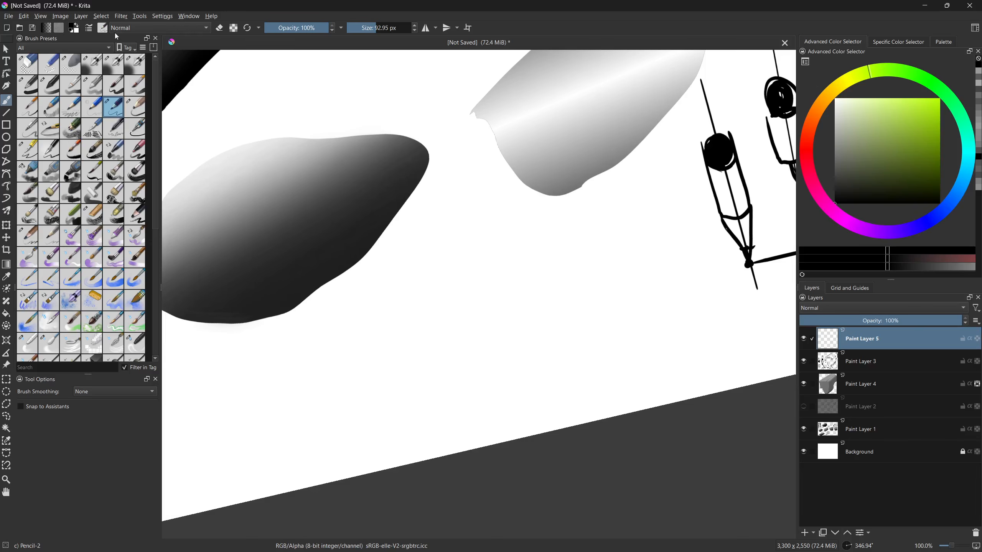
- Turn off Scatter in the Pencil-2 brush settings
left_click(89, 28)
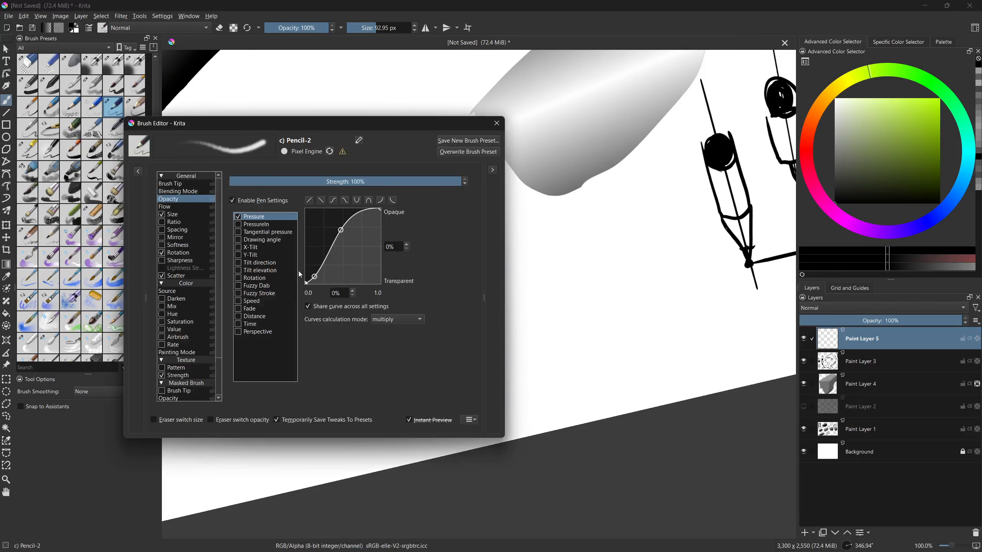
left_click(162, 276)
left_click(507, 149)
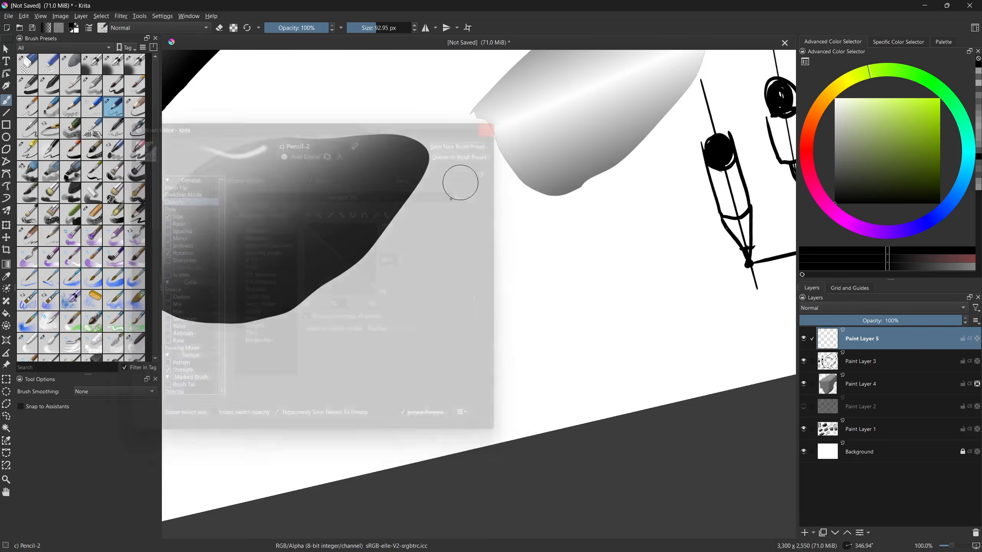
- Test overlapping black Pencil-2 strokes at 41.30 px beside the leaf-like gradient shape and clear them from the layer
key("bracketleft")
key("bracketleft")
key("bracketleft")
mouse_move(326, 363)
left_mouse_down()
mouse_move(434, 224)
mouse_move(348, 323)
mouse_move(458, 211)
left_mouse_up()
left_click_drag(352, 340, 474, 213)
left_click_drag(365, 321, 489, 222)
left_click_drag(401, 270, 489, 216)
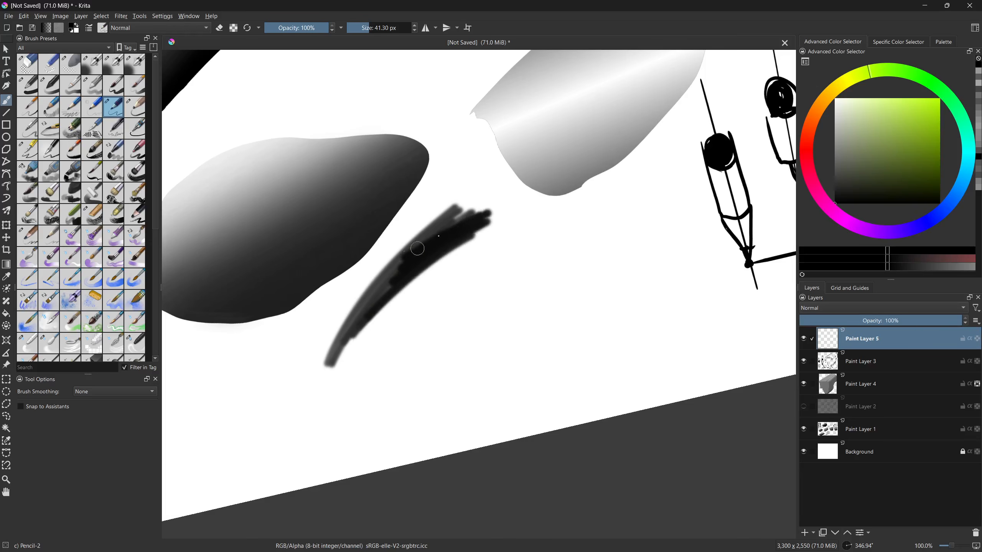
left_click_drag(435, 236, 346, 342)
key("Delete")
key("bracketright")
mouse_move(327, 391)
left_mouse_down()
mouse_move(467, 228)
mouse_move(321, 397)
mouse_move(351, 329)
mouse_move(491, 217)
left_mouse_up()
key("Delete")
- Sketch the outline of an elongated creature form with a large teardrop body and rear section using Pencil-2 on Paint Layer 5
left_click_drag(367, 346, 315, 384)
mouse_move(317, 383)
left_mouse_down()
mouse_move(437, 362)
mouse_move(464, 379)
mouse_move(566, 293)
left_mouse_up()
mouse_move(476, 232)
left_mouse_down()
mouse_move(560, 240)
mouse_move(550, 247)
mouse_move(574, 261)
mouse_move(573, 285)
mouse_move(523, 330)
left_mouse_up()
mouse_move(332, 370)
left_mouse_down()
mouse_move(350, 385)
mouse_move(351, 373)
left_mouse_up()
mouse_move(307, 404)
left_mouse_down()
mouse_move(340, 323)
mouse_move(470, 228)
left_mouse_up()
left_click_drag(335, 321, 295, 391)
mouse_move(287, 379)
left_mouse_down()
mouse_move(268, 401)
mouse_move(344, 381)
left_mouse_up()
mouse_move(348, 381)
left_mouse_down()
mouse_move(383, 402)
mouse_move(567, 347)
mouse_move(601, 279)
left_mouse_up()
mouse_move(416, 281)
left_mouse_down()
mouse_move(486, 206)
mouse_move(549, 222)
mouse_move(634, 198)
mouse_move(680, 247)
left_mouse_up()
mouse_move(636, 293)
left_mouse_down()
mouse_move(602, 301)
mouse_move(683, 263)
left_mouse_up()
left_click_drag(711, 242, 570, 351)
- Sketch the form's lower contour, the round eye and the jagged pointed tip with Pencil-2 at 30.67 px
mouse_move(581, 340)
left_mouse_down()
mouse_move(559, 374)
mouse_move(419, 385)
left_mouse_up()
left_click_drag(329, 436, 454, 397)
left_click_drag(397, 371, 395, 372)
mouse_move(295, 415)
left_mouse_down()
mouse_move(425, 349)
mouse_move(340, 398)
mouse_move(451, 352)
mouse_move(427, 364)
left_mouse_up()
mouse_move(308, 409)
left_mouse_down()
mouse_move(364, 366)
mouse_move(389, 366)
mouse_move(404, 348)
mouse_move(429, 344)
left_mouse_up()
left_click_drag(312, 335, 440, 324)
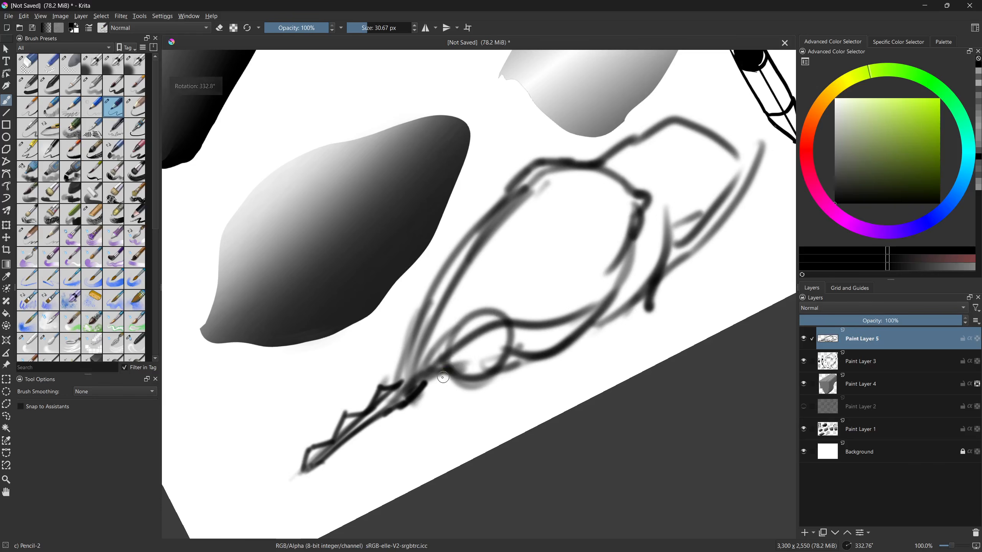
- Add an inner oval to the eye and close the rear end of the sketch with darker Pencil-2 lines
mouse_move(452, 373)
left_mouse_down()
mouse_move(491, 337)
mouse_move(482, 328)
mouse_move(452, 360)
mouse_move(487, 337)
mouse_move(471, 351)
mouse_move(488, 357)
mouse_move(469, 350)
mouse_move(479, 368)
mouse_move(493, 353)
mouse_move(482, 346)
mouse_move(478, 360)
mouse_move(465, 352)
mouse_move(469, 367)
mouse_move(493, 329)
mouse_move(495, 341)
mouse_move(458, 358)
mouse_move(491, 328)
mouse_move(468, 371)
left_mouse_up()
key("ctrl+z")
left_click_drag(548, 223, 505, 303)
left_click_drag(590, 319, 558, 387)
mouse_move(432, 382)
left_mouse_down()
mouse_move(467, 355)
mouse_move(454, 326)
mouse_move(466, 310)
left_mouse_up()
left_click_drag(712, 192, 711, 237)
left_click_drag(589, 316, 608, 297)
mouse_move(440, 400)
left_mouse_down()
mouse_move(470, 375)
mouse_move(511, 381)
left_mouse_up()
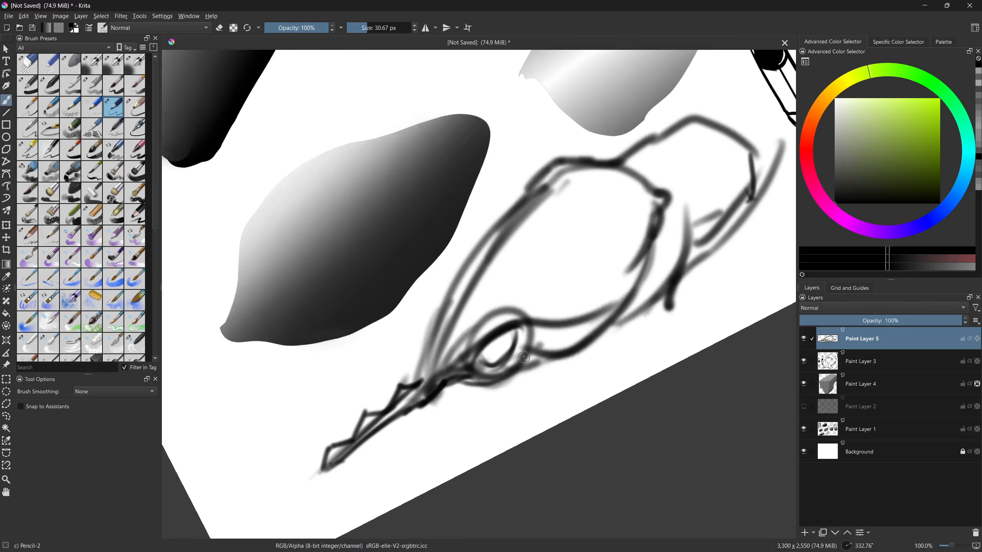
left_click_drag(452, 315, 465, 327)
mouse_move(431, 383)
left_mouse_down()
mouse_move(448, 329)
mouse_move(509, 247)
mouse_move(457, 324)
left_mouse_up()
mouse_move(477, 301)
left_mouse_down()
mouse_move(407, 344)
mouse_move(464, 335)
mouse_move(500, 307)
left_mouse_up()
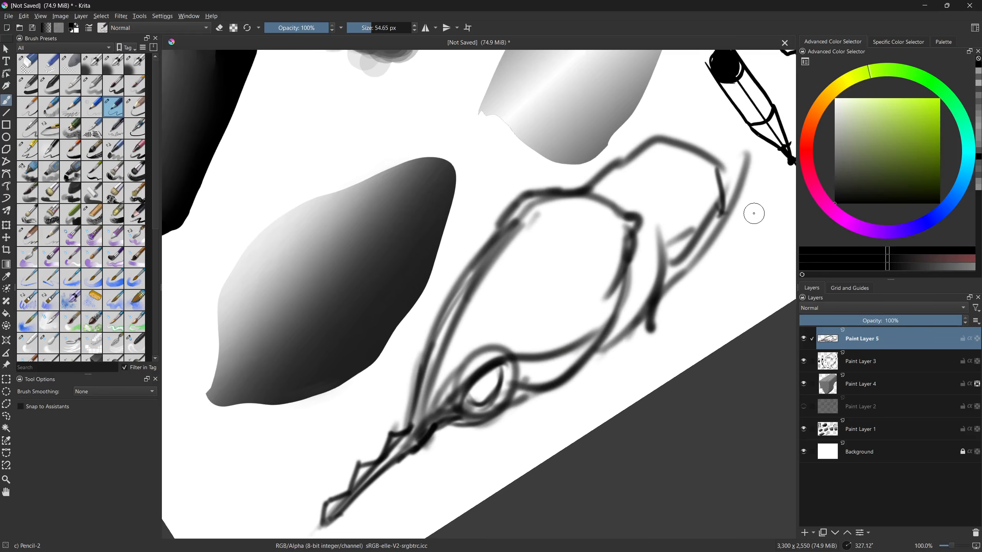
- Choose a golden tan and paint the large body section with Pencil-2 at 135.14 px, undoing the darker trial strokes
left_click(823, 98)
mouse_move(868, 127)
left_mouse_down()
mouse_move(870, 149)
mouse_move(888, 165)
mouse_move(901, 156)
mouse_move(885, 161)
mouse_move(893, 166)
left_mouse_up()
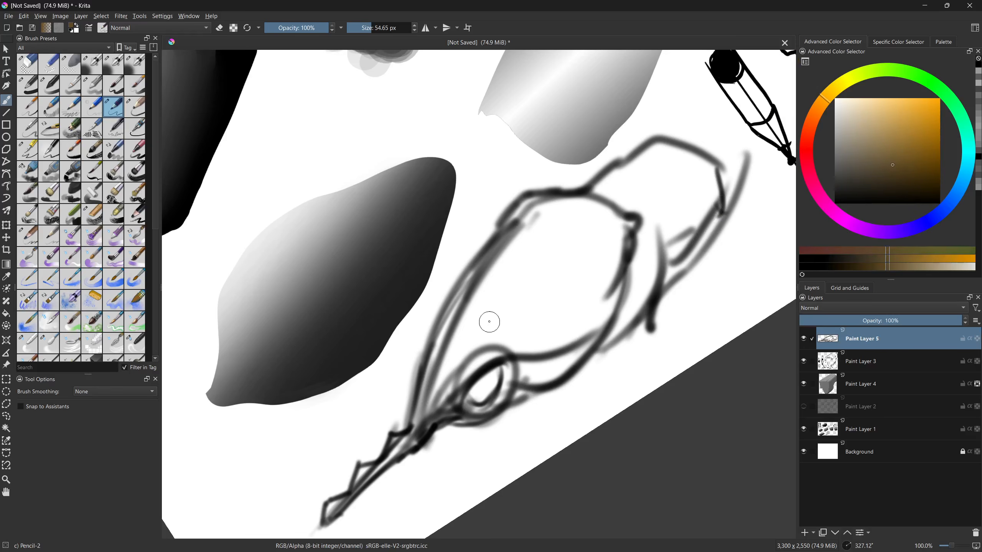
left_click_drag(486, 320, 491, 306)
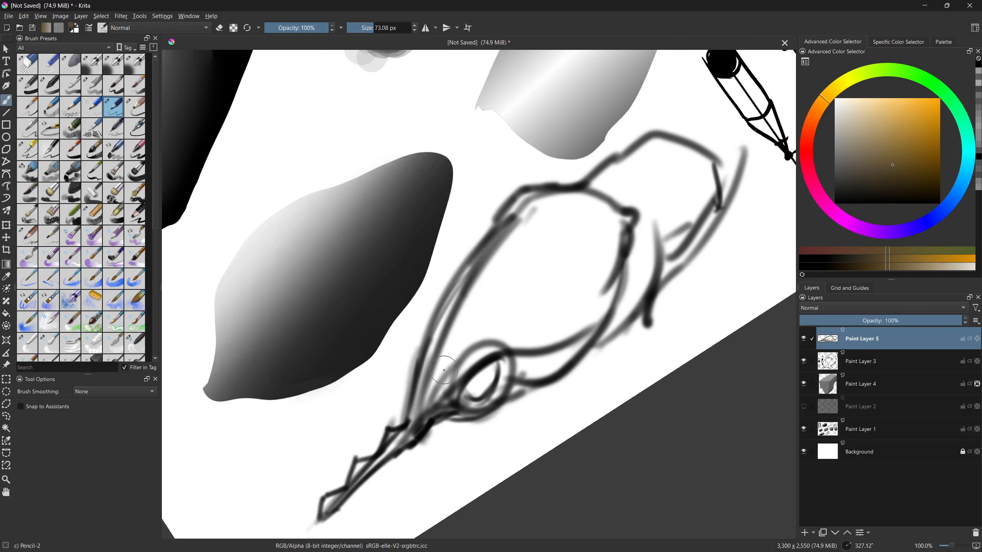
left_click_drag(429, 387, 504, 254)
key("ctrl+z")
mouse_move(437, 381)
left_mouse_down()
mouse_move(506, 252)
mouse_move(432, 389)
mouse_move(470, 330)
mouse_move(527, 294)
left_mouse_up()
key("ctrl+z")
left_click(887, 148)
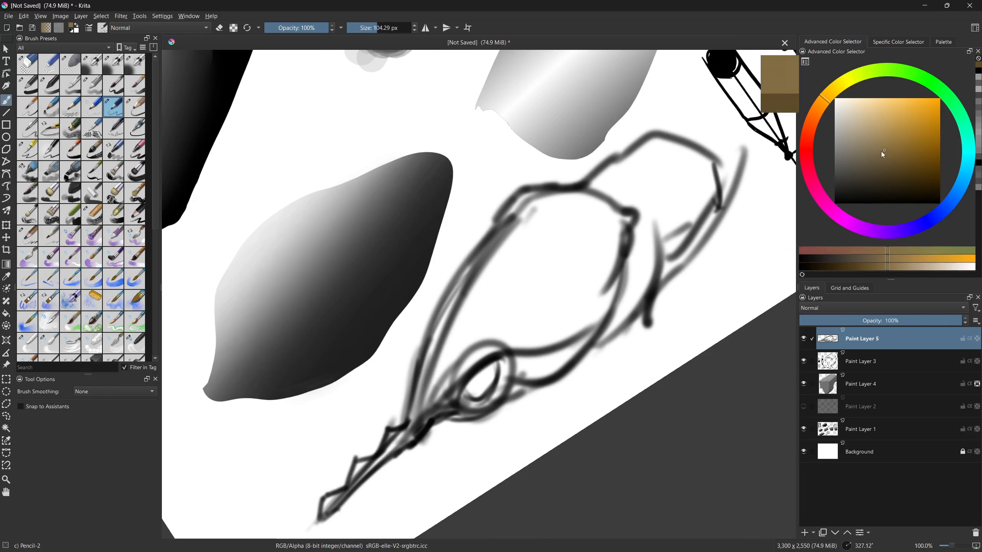
left_click_drag(886, 147, 900, 135)
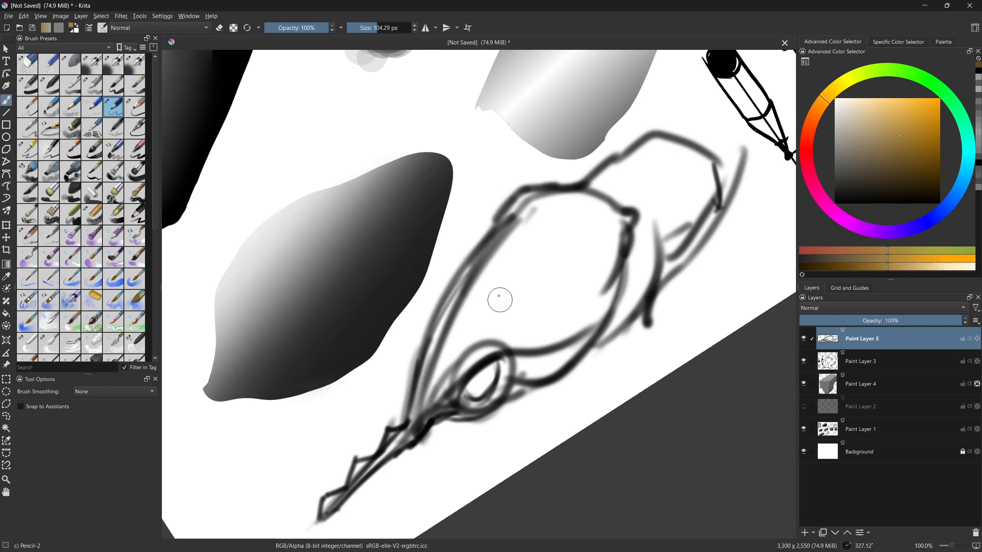
left_click_drag(500, 305, 521, 245)
key("ctrl+z")
mouse_move(435, 387)
left_mouse_down()
mouse_move(519, 235)
mouse_move(506, 278)
mouse_move(435, 387)
mouse_move(504, 323)
mouse_move(489, 333)
left_mouse_up()
mouse_move(514, 333)
left_mouse_down()
mouse_move(546, 336)
mouse_move(523, 345)
mouse_move(606, 284)
mouse_move(597, 303)
mouse_move(607, 259)
mouse_move(593, 231)
mouse_move(559, 301)
mouse_move(542, 232)
mouse_move(509, 278)
mouse_move(532, 215)
mouse_move(589, 209)
mouse_move(592, 241)
mouse_move(554, 304)
mouse_move(578, 279)
mouse_move(485, 306)
left_mouse_up()
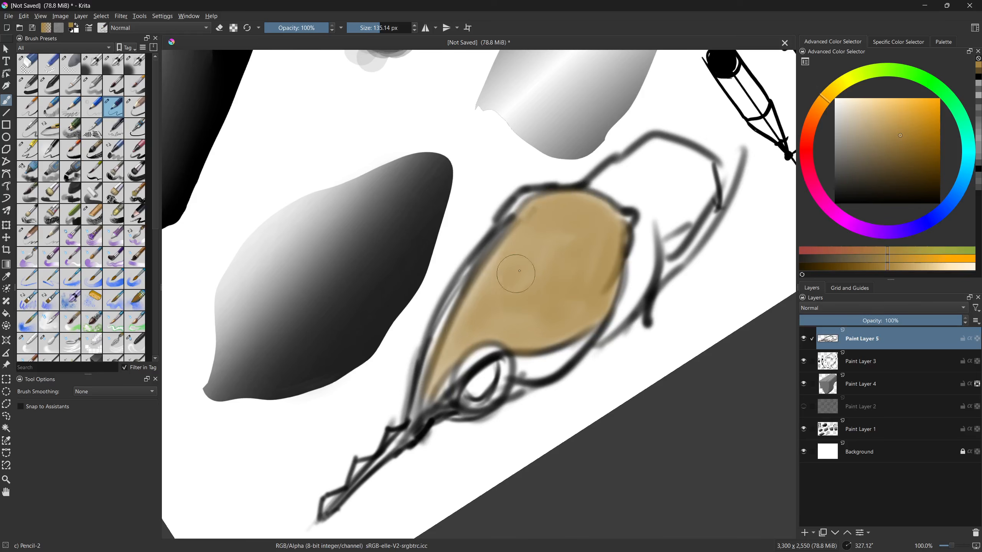
- Paint tan accents along the body's outer edge and upper end with Basic-2 Opacity at 44% opacity
left_click(48, 92)
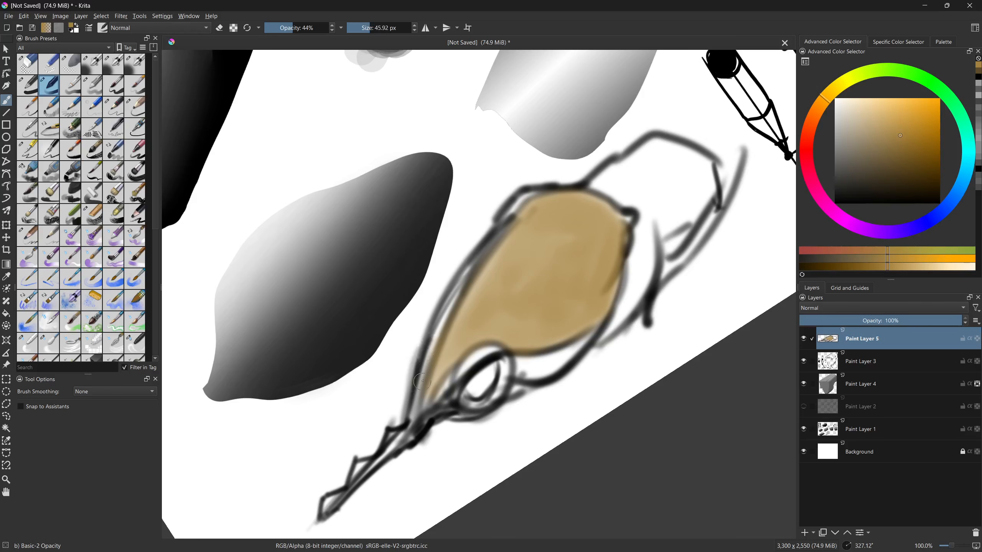
mouse_move(420, 391)
left_mouse_down()
mouse_move(472, 269)
mouse_move(421, 409)
mouse_move(465, 288)
left_mouse_up()
left_click_drag(432, 347, 482, 256)
mouse_move(600, 243)
left_mouse_down()
mouse_move(565, 285)
mouse_move(618, 248)
left_mouse_up()
mouse_move(574, 229)
left_mouse_down()
mouse_move(599, 235)
mouse_move(582, 190)
left_mouse_up()
- Raise the brush opacity to 100% and paint the rear, side and lower sections of the form in tan
left_click_drag(296, 29, 331, 29)
mouse_move(601, 234)
left_mouse_down()
mouse_move(568, 223)
mouse_move(589, 209)
mouse_move(600, 226)
mouse_move(588, 230)
mouse_move(612, 234)
mouse_move(600, 228)
mouse_move(612, 196)
mouse_move(631, 209)
mouse_move(612, 194)
mouse_move(620, 189)
mouse_move(653, 196)
mouse_move(664, 212)
mouse_move(630, 220)
mouse_move(640, 227)
mouse_move(633, 285)
mouse_move(660, 240)
mouse_move(636, 268)
left_mouse_up()
mouse_move(588, 357)
left_mouse_down()
mouse_move(608, 264)
mouse_move(576, 362)
mouse_move(608, 265)
mouse_move(594, 341)
mouse_move(611, 270)
mouse_move(578, 368)
mouse_move(608, 254)
mouse_move(575, 273)
mouse_move(588, 260)
mouse_move(556, 240)
mouse_move(494, 265)
mouse_move(486, 250)
mouse_move(497, 238)
mouse_move(424, 324)
left_mouse_up()
mouse_move(412, 401)
left_mouse_down()
mouse_move(400, 390)
mouse_move(500, 347)
mouse_move(517, 294)
mouse_move(557, 306)
mouse_move(605, 267)
left_mouse_up()
left_click_drag(687, 323, 487, 340)
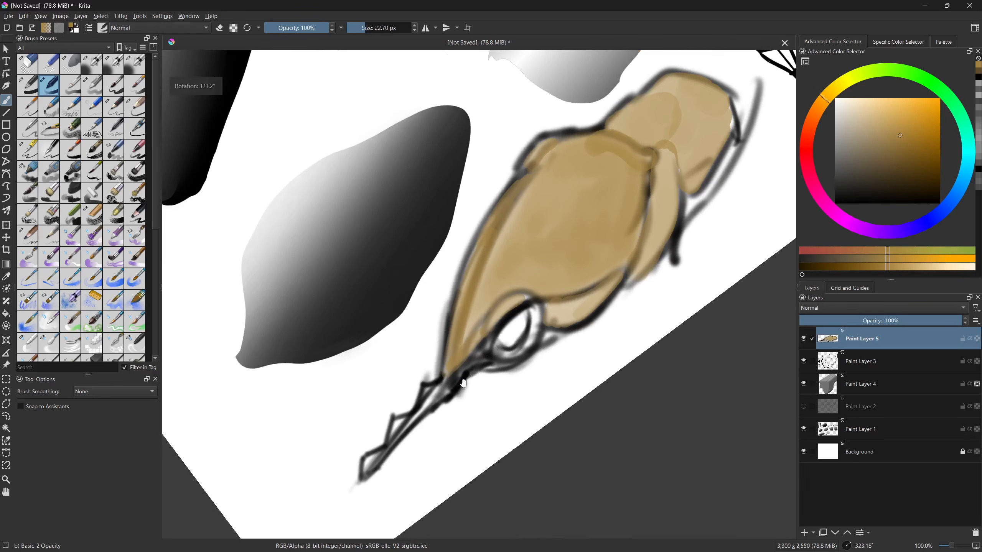
- Pick a dark grayish blue and fill the eye's inner oval with Basic-2 Opacity at 22.70 px
left_click_drag(458, 388, 480, 381)
left_click(946, 215)
left_click_drag(870, 161, 854, 172)
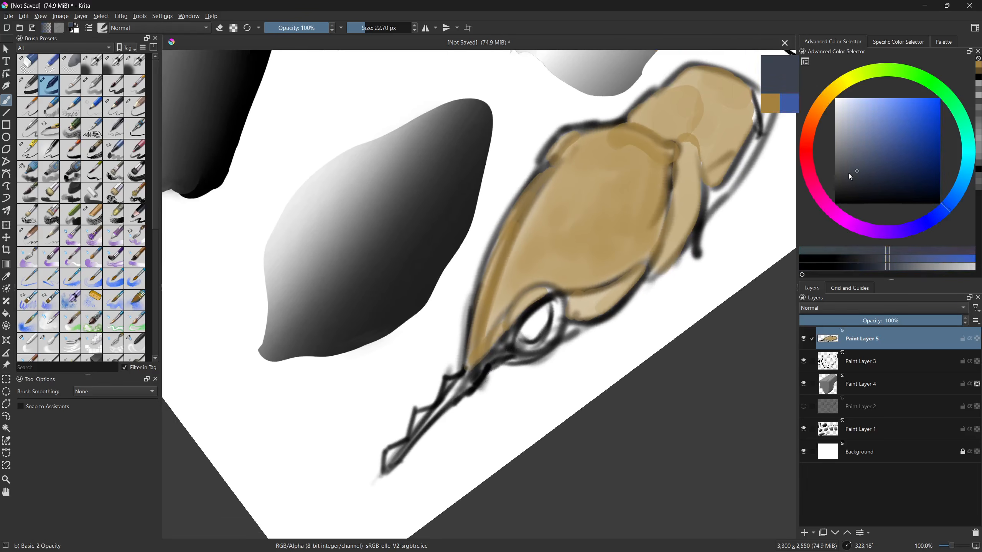
mouse_move(530, 329)
left_mouse_down()
mouse_move(544, 310)
mouse_move(532, 335)
left_mouse_up()
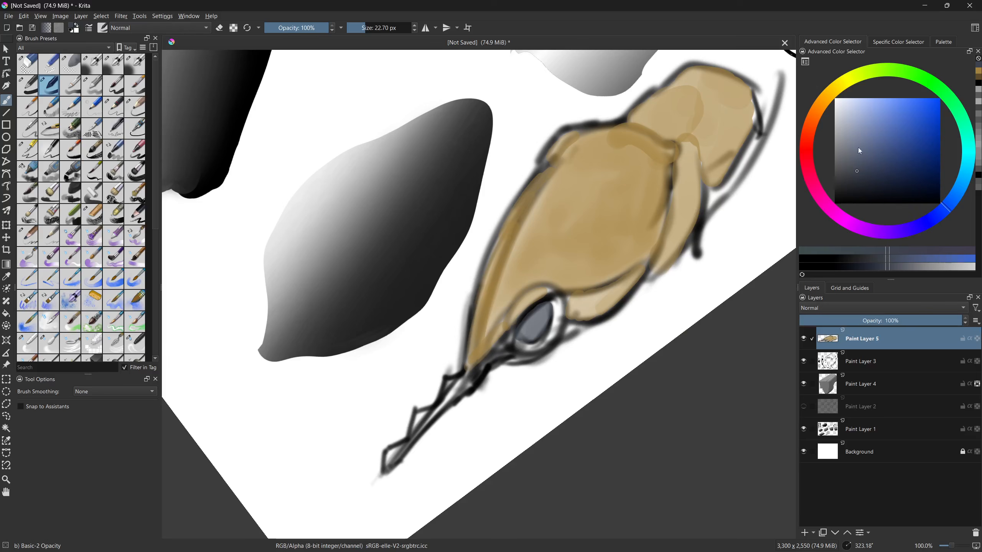
- Pick a bright red and paint a crescent around the lower side of the eye's oval at 16.49 px
left_click(809, 147)
left_click(916, 118)
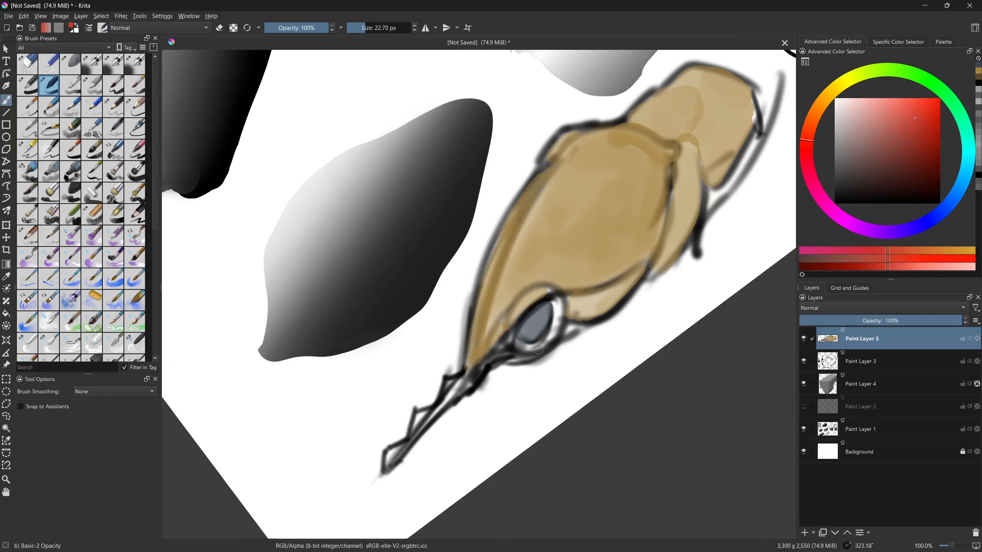
key("ctrl+z")
mouse_move(516, 343)
left_mouse_down()
mouse_move(540, 343)
mouse_move(556, 304)
mouse_move(540, 344)
mouse_move(555, 302)
mouse_move(545, 338)
left_mouse_up()
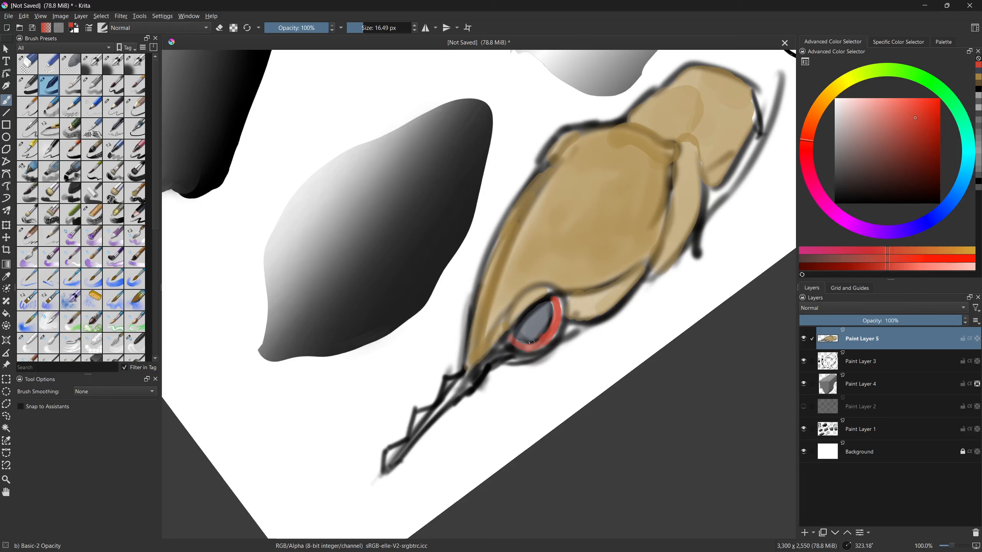
- Try a black stroke around the eye's upper rim and undo it
left_click_drag(471, 327, 465, 331)
left_click_drag(903, 185, 834, 205)
mouse_move(511, 332)
left_mouse_down()
mouse_move(533, 320)
mouse_move(524, 300)
mouse_move(568, 276)
mouse_move(523, 308)
mouse_move(564, 276)
mouse_move(522, 322)
mouse_move(561, 276)
left_mouse_up()
key("ctrl+z")
key("ctrl+z")
key("ctrl+z")
- Sample the body's tan, darken it to brown, and paint the eye's upper rim and the middle of the pointed tip
left_click(580, 265, "ctrl")
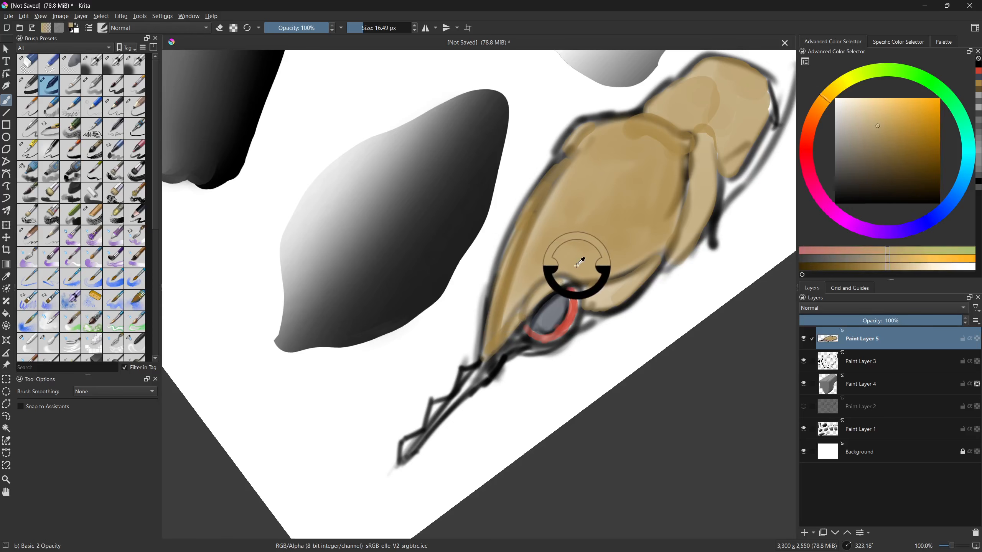
left_click(889, 150)
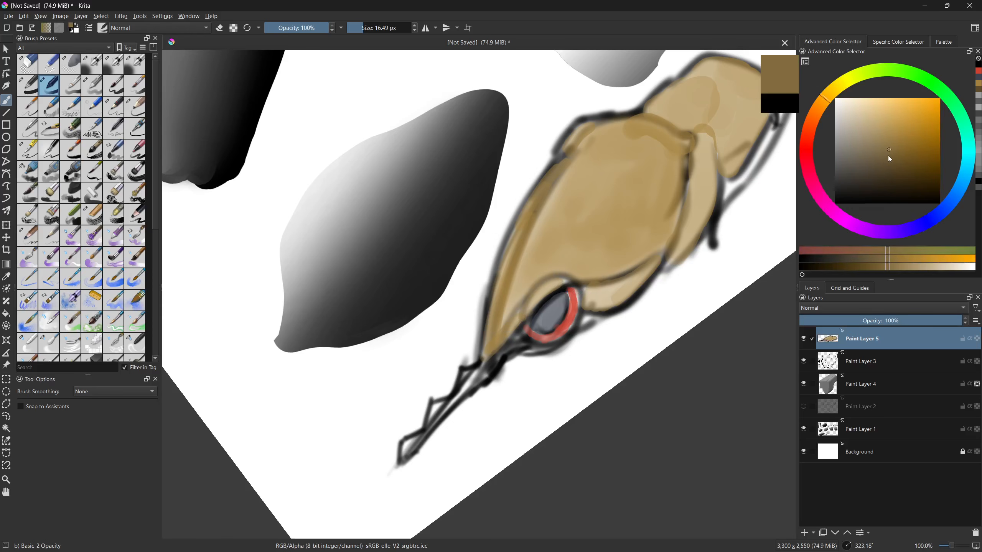
left_click(890, 159)
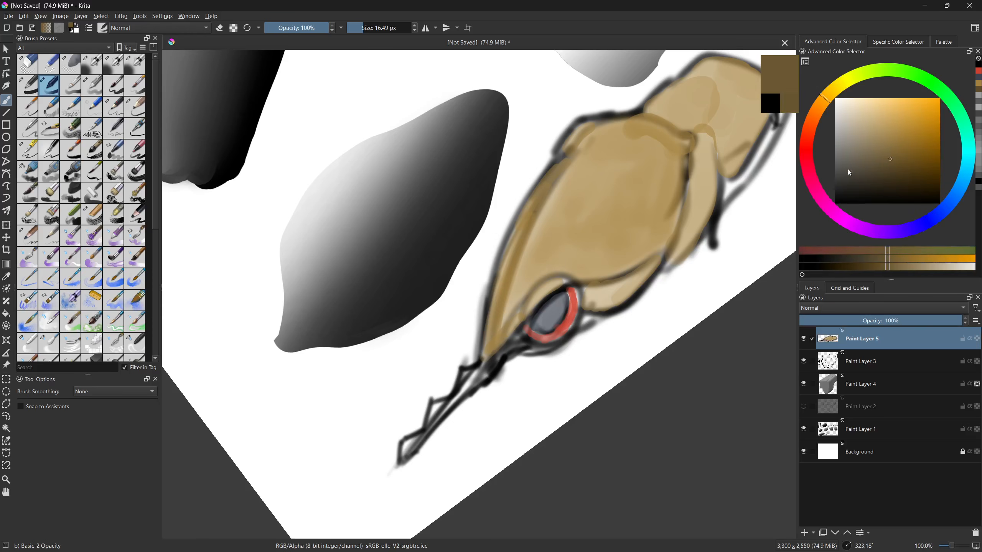
mouse_move(526, 318)
left_mouse_down()
mouse_move(524, 299)
mouse_move(561, 276)
left_mouse_up()
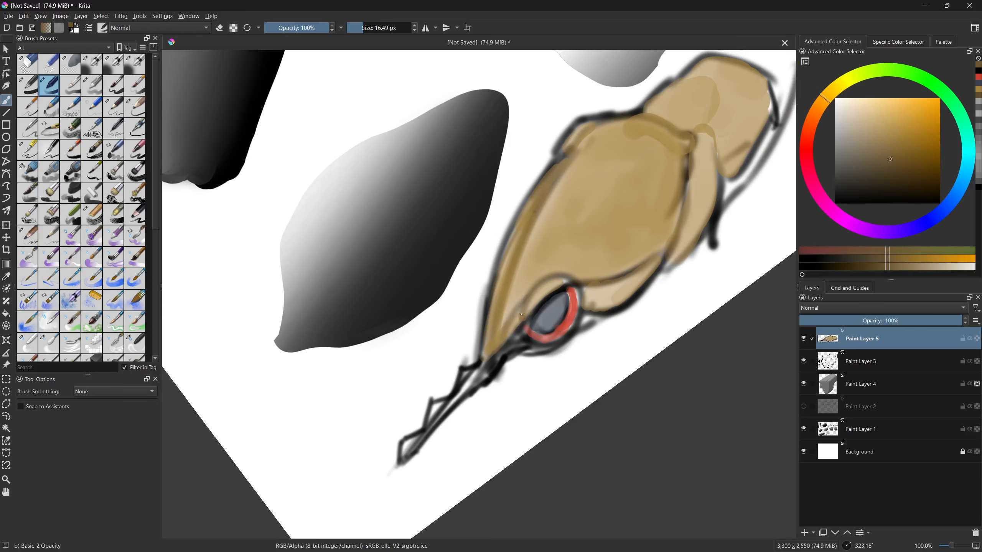
mouse_move(522, 317)
left_mouse_down()
mouse_move(543, 281)
mouse_move(566, 277)
left_mouse_up()
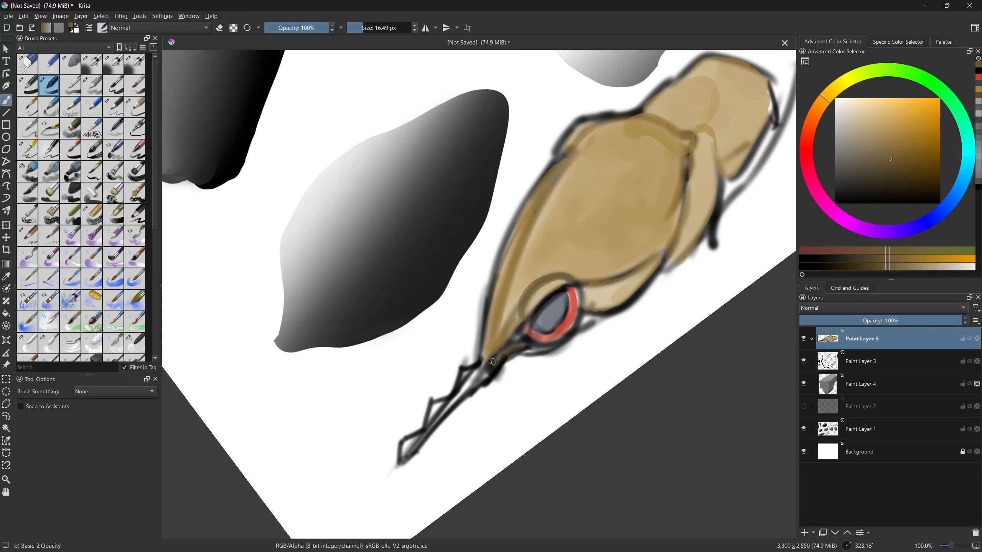
left_click_drag(475, 372, 523, 355)
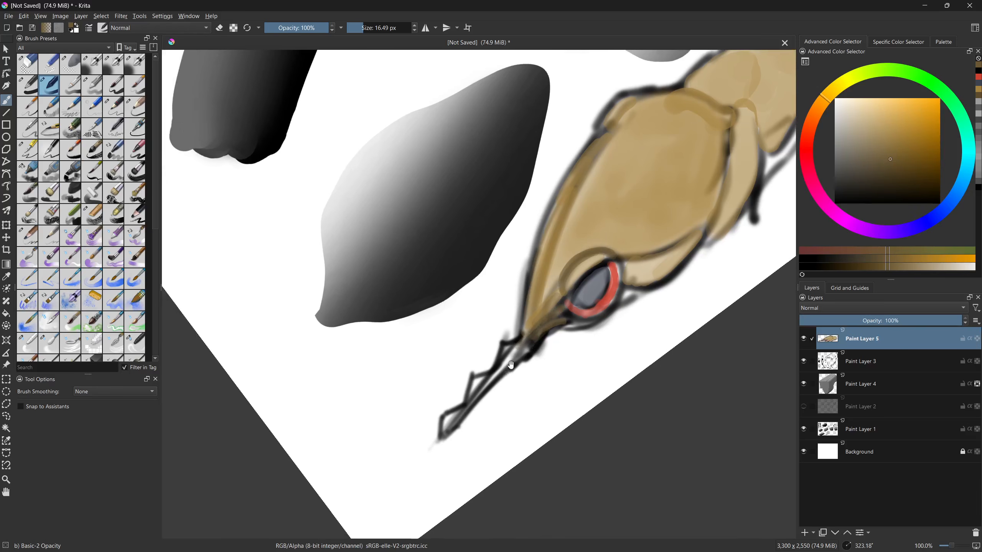
mouse_move(458, 416)
left_mouse_down()
mouse_move(530, 339)
mouse_move(478, 397)
left_mouse_up()
- Pick a muted grayish blue and fill the small spikes along the creature's pointed tip at 16.49 px
left_click(950, 202)
left_click(853, 163)
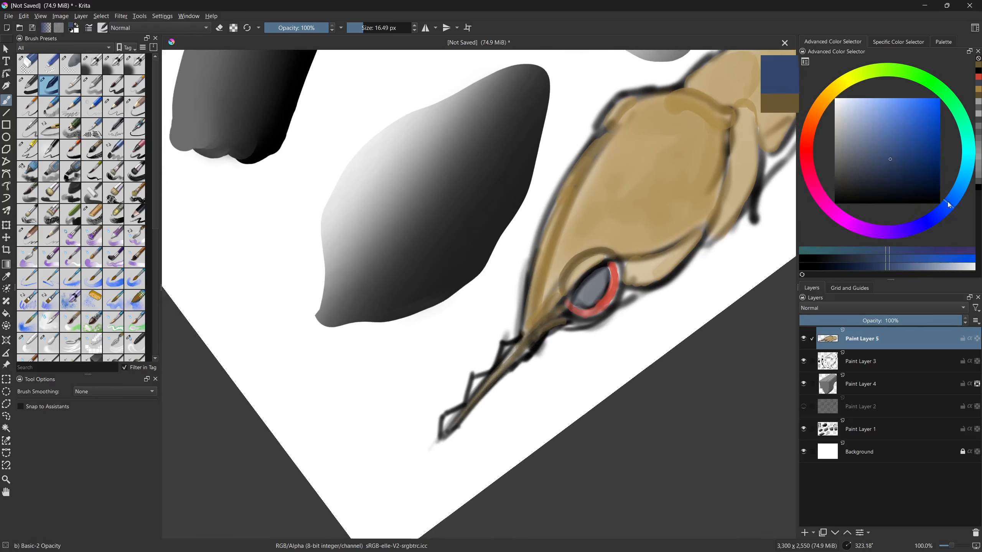
left_click(871, 153)
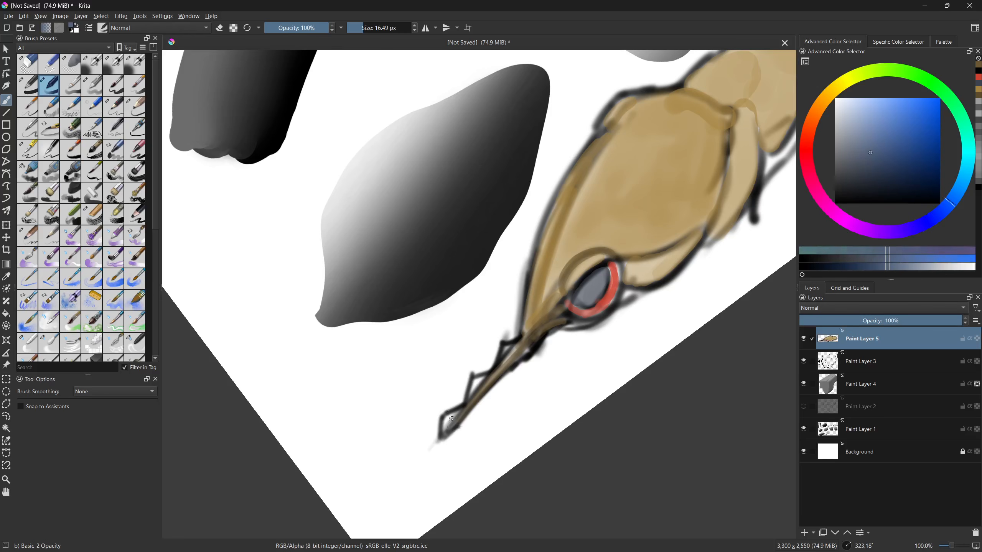
left_click_drag(448, 426, 450, 420)
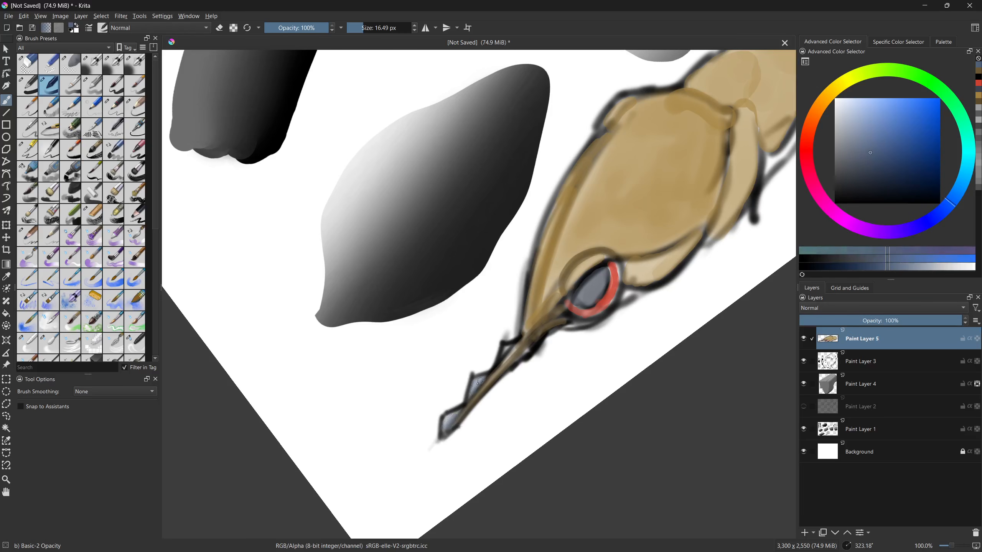
- Try a muted yellow-green stroke on the narrow strip beside the eye
left_click_drag(663, 217, 563, 308)
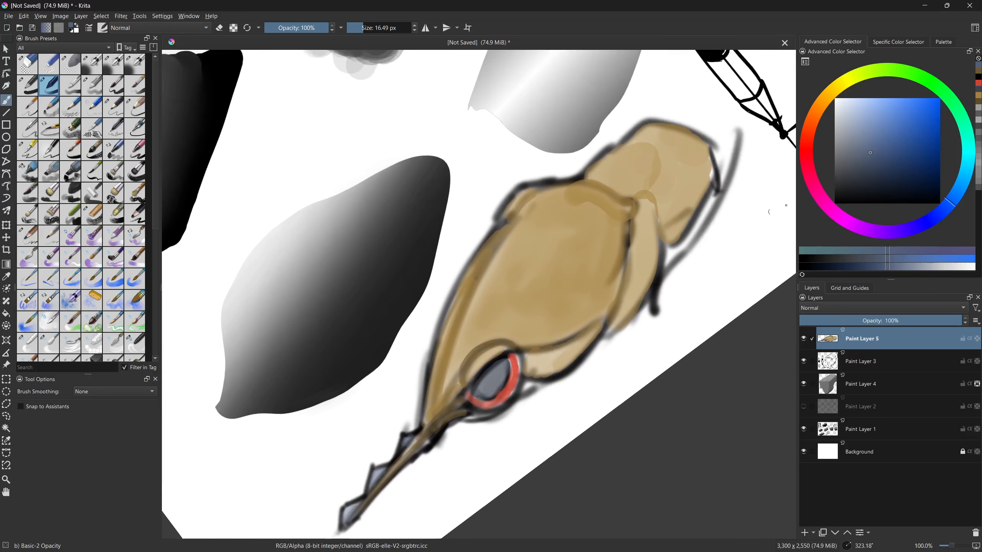
left_click(870, 78)
left_click(895, 152)
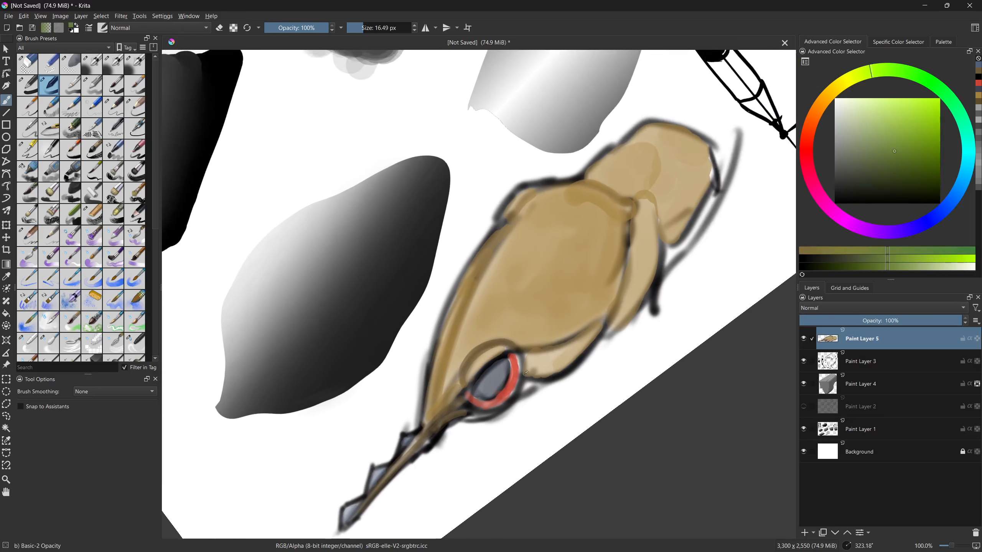
left_click(530, 355)
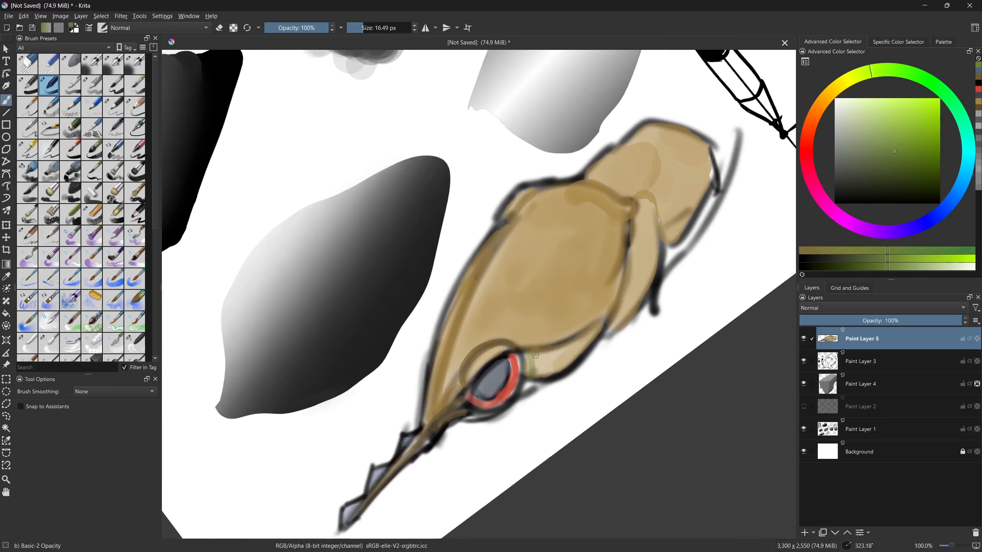
- Pick a light yellow and paint the narrow strip beside the eye along the body's lower edge
left_click(852, 85)
left_click(890, 111)
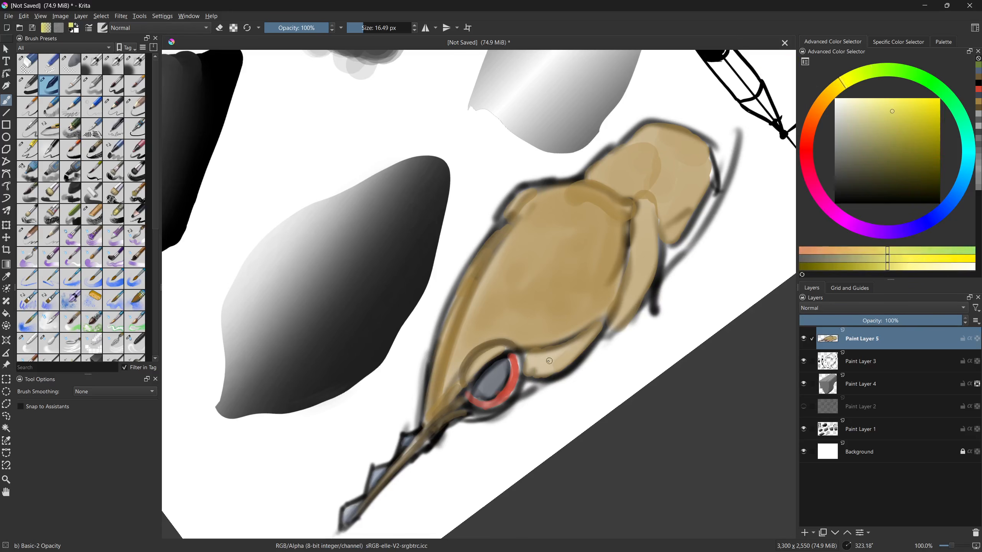
left_click_drag(530, 375, 538, 365)
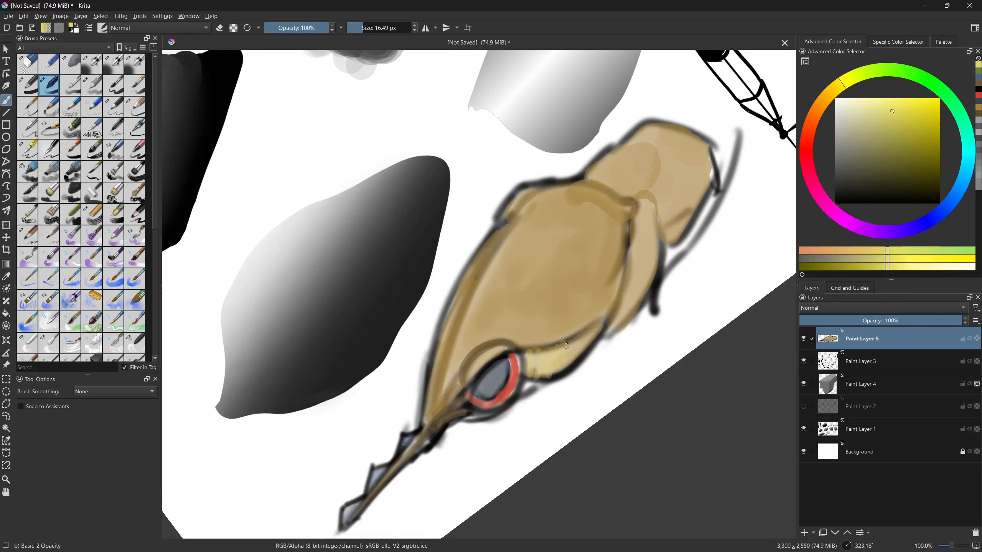
left_click_drag(587, 332, 589, 346)
left_click_drag(579, 309, 572, 320)
- Try light peach strokes along the body's upper side and undo them
mouse_move(833, 90)
left_mouse_down()
mouse_move(822, 101)
mouse_move(866, 113)
left_mouse_up()
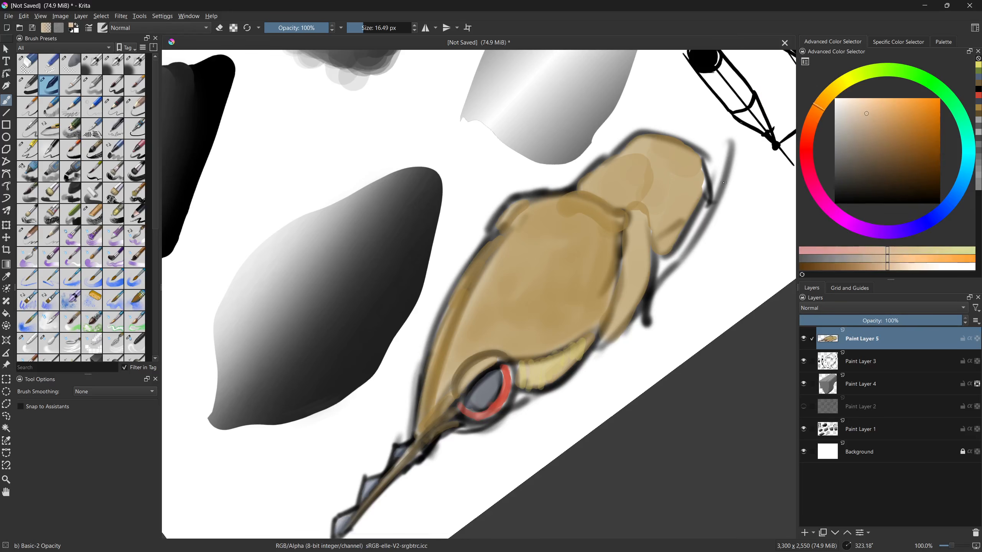
mouse_move(436, 402)
left_mouse_down()
mouse_move(478, 312)
mouse_move(550, 216)
left_mouse_up()
key("ctrl+z")
left_click_drag(446, 383, 548, 216)
key("ctrl+z")
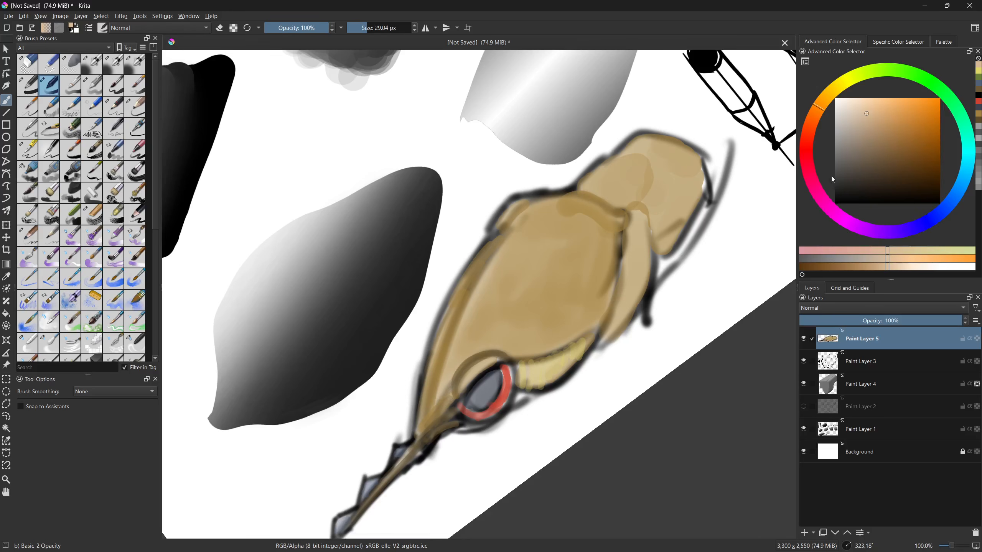
- Reset to black, shrink the brush, and redraw the body's side and rear-segment contours, undoing the stray strokes
key("d")
key("bracketleft")
left_click_drag(436, 380, 485, 273)
key("ctrl+z")
left_click_drag(433, 394, 507, 228)
key("ctrl+z")
left_click_drag(461, 316, 454, 343)
mouse_move(615, 182)
left_mouse_down()
mouse_move(640, 196)
mouse_move(627, 225)
mouse_move(647, 268)
mouse_move(640, 248)
mouse_move(610, 259)
left_mouse_up()
key("ctrl+z")
mouse_move(564, 231)
left_mouse_down()
mouse_move(619, 248)
mouse_move(616, 329)
mouse_move(616, 274)
mouse_move(608, 343)
mouse_move(592, 375)
mouse_move(406, 447)
mouse_move(743, 234)
left_mouse_up()
- Pick a light orange and paint the skin between the eye and its upper rim at 28.50 px
left_click(893, 113)
key("]")
mouse_move(485, 415)
left_mouse_down()
mouse_move(490, 428)
mouse_move(518, 381)
left_mouse_up()
mouse_move(490, 435)
left_mouse_down()
mouse_move(504, 390)
mouse_move(496, 413)
left_mouse_up()
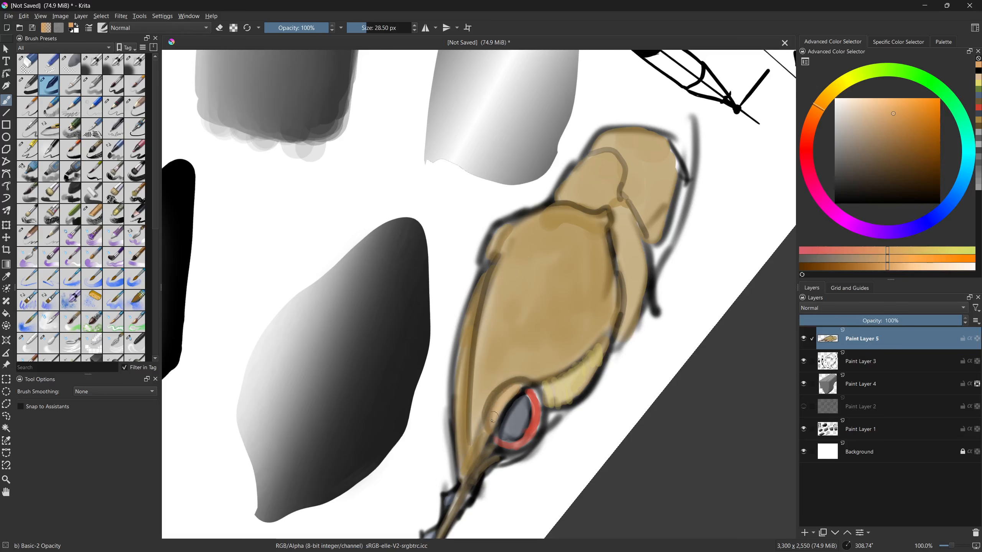
- Add a paint layer above the creature and choose the Airbrush Soft brush with a very pale yellow
left_click_drag(677, 369, 638, 376)
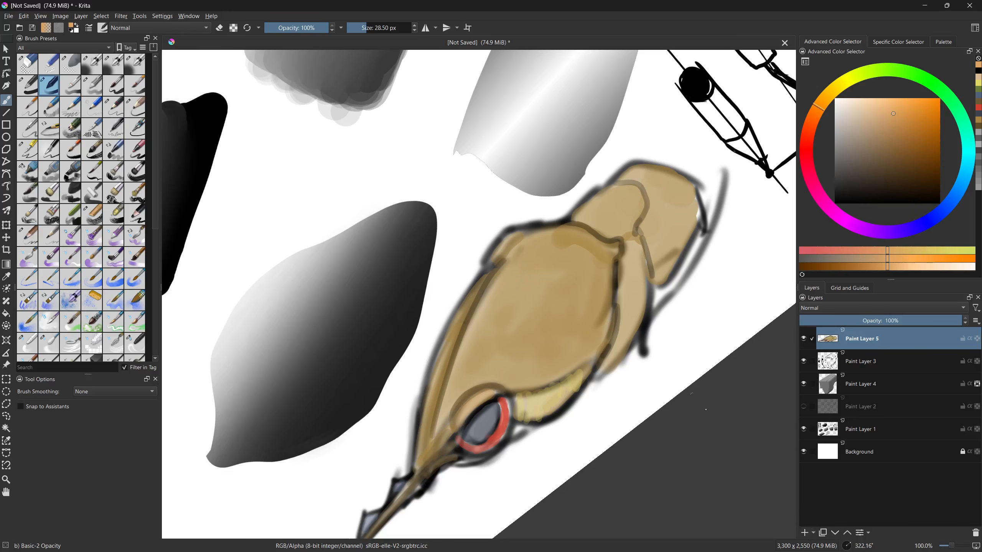
left_click(804, 533)
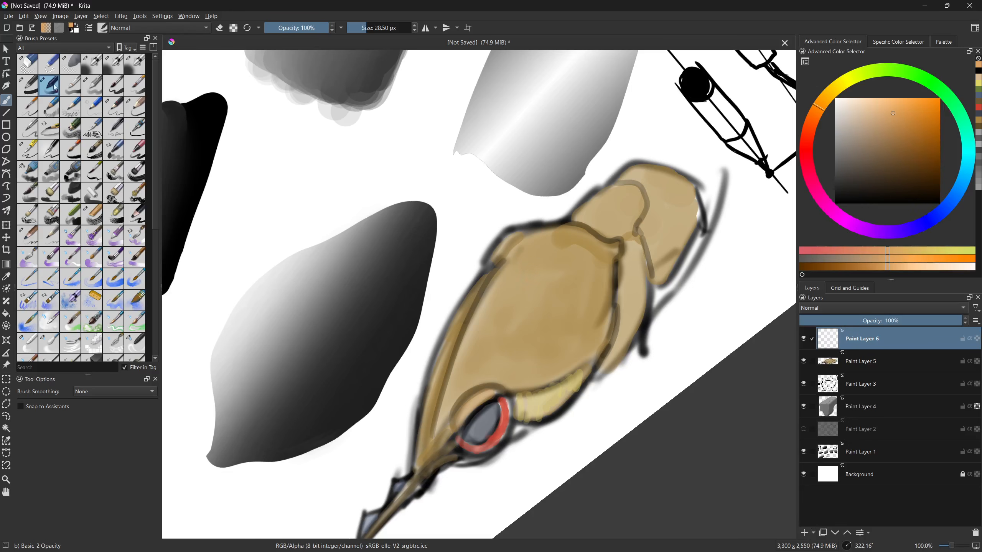
left_click(112, 64)
left_click_drag(840, 85, 845, 80)
left_click(851, 98)
- Try narrow pale yellow highlight strokes along the body and undo them
mouse_move(488, 296)
left_mouse_down("shift")
mouse_move(545, 267)
mouse_move(549, 282)
mouse_move(522, 320)
mouse_move(495, 321)
left_mouse_up("shift")
key("ctrl+z")
mouse_move(454, 394)
left_mouse_down("shift")
mouse_move(476, 340)
mouse_move(541, 244)
mouse_move(585, 255)
mouse_move(518, 310)
mouse_move(457, 394)
mouse_move(470, 354)
mouse_move(537, 248)
mouse_move(576, 271)
mouse_move(456, 383)
mouse_move(537, 258)
mouse_move(503, 310)
mouse_move(549, 270)
mouse_move(535, 262)
mouse_move(553, 256)
left_mouse_up("shift")
key("ctrl+z")
key("ctrl+z")
key("ctrl")
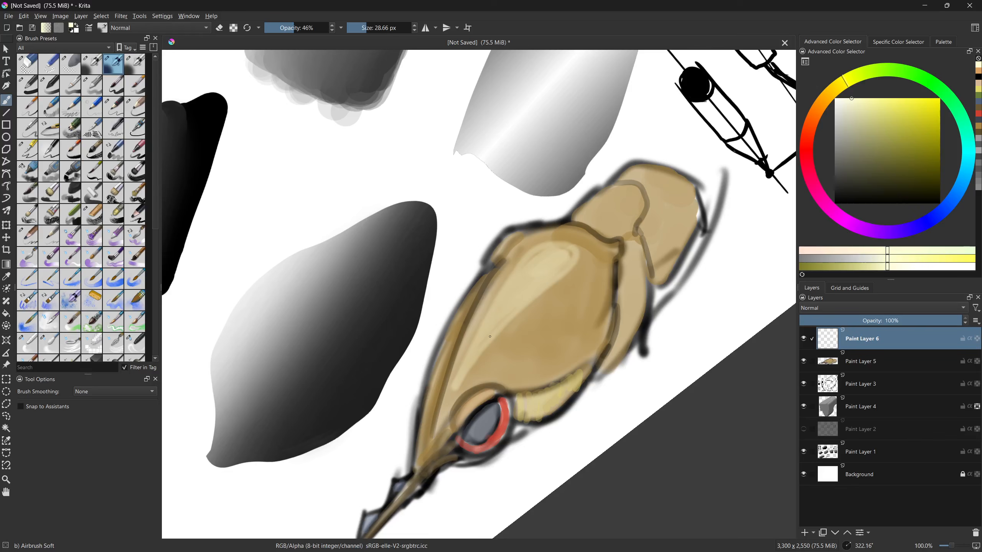
key("ctrl+z")
- Airbrush a broad pale yellow highlight over the body at 231.88 px and tint its lower part a stronger yellow
mouse_move(495, 342)
left_mouse_down("shift")
mouse_move(519, 337)
mouse_move(492, 359)
mouse_move(543, 268)
mouse_move(480, 370)
left_mouse_up("shift")
left_click_drag(502, 310, 531, 308, "shift")
mouse_move(564, 262)
left_mouse_down()
mouse_move(541, 271)
mouse_move(549, 262)
mouse_move(549, 275)
mouse_move(509, 303)
mouse_move(500, 340)
mouse_move(541, 278)
mouse_move(532, 274)
mouse_move(511, 330)
mouse_move(509, 313)
mouse_move(541, 318)
mouse_move(504, 312)
left_mouse_up()
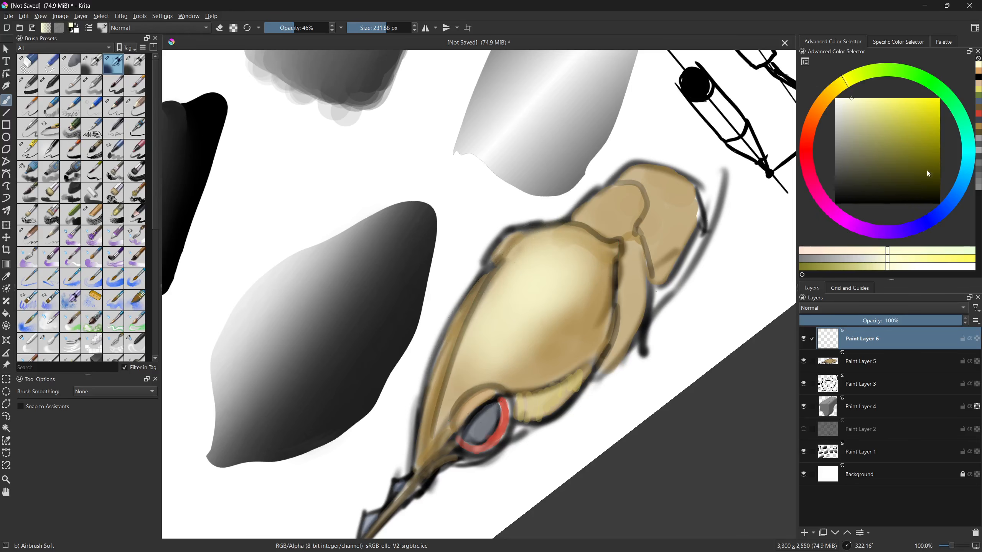
left_click(899, 100)
left_click_drag(498, 352, 520, 334)
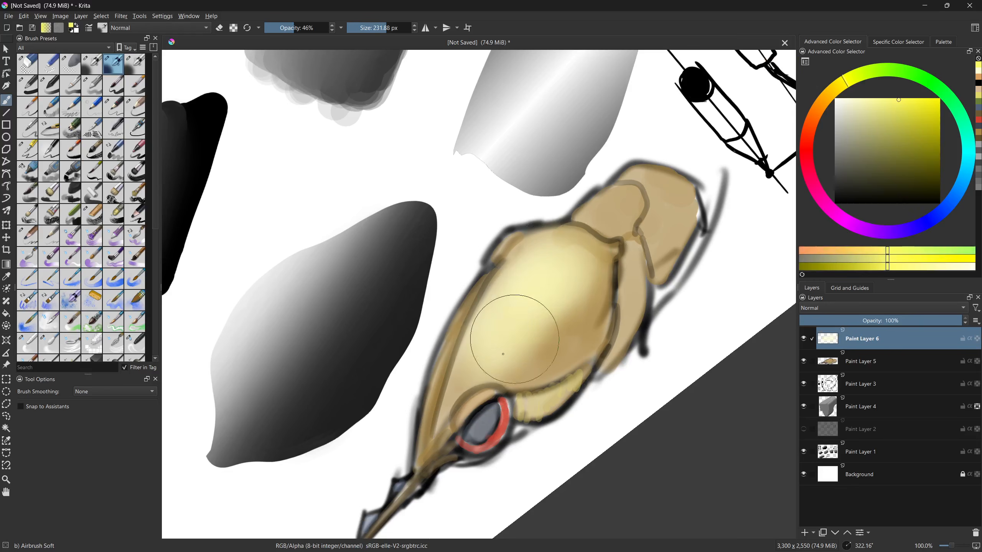
- Switch to erasing with a brush of about 52 px and trim the highlight along the body's upper rim
key("bracketleft")
key("bracketleft")
key("bracketleft")
key("bracketleft")
key("bracketleft")
key("bracketleft")
key("e")
key("bracketleft")
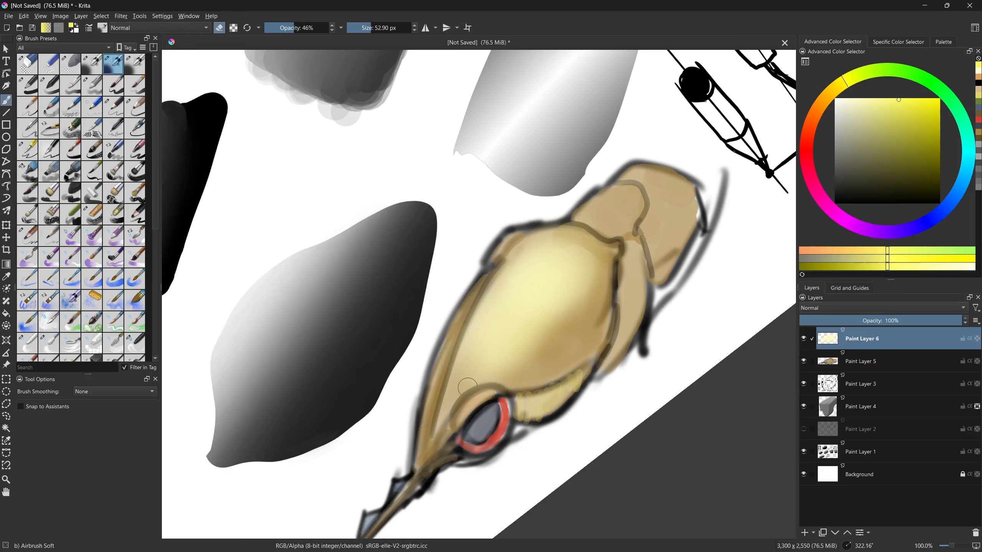
key("bracketright")
key("bracketright")
key("bracketleft")
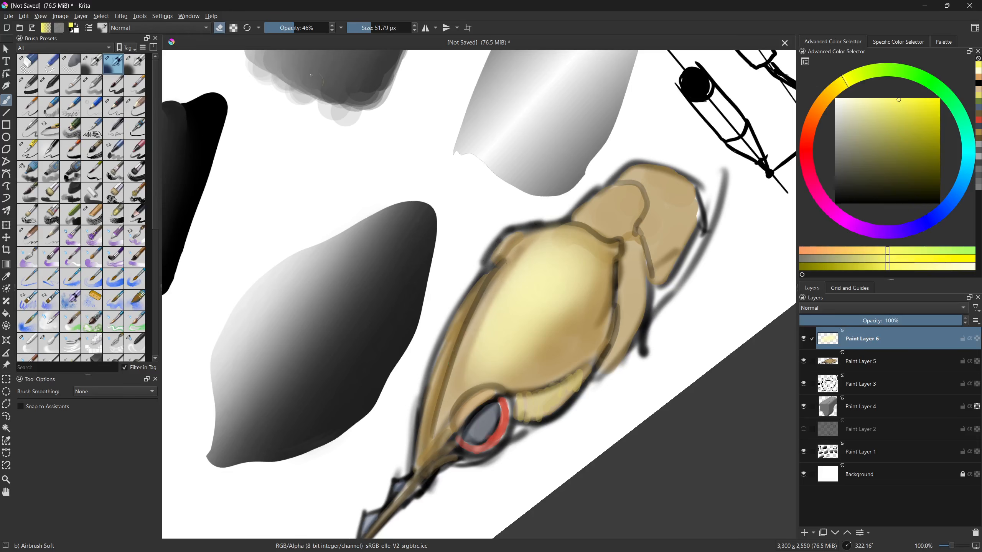
- Set the eraser opacity to 100%, enlarge it to about 91 px, and clear the highlight along the rim and near the eye
left_click_drag(303, 31, 328, 31)
left_click_drag(479, 342, 496, 315)
mouse_move(482, 396)
left_mouse_down()
mouse_move(490, 396)
mouse_move(475, 407)
left_mouse_up()
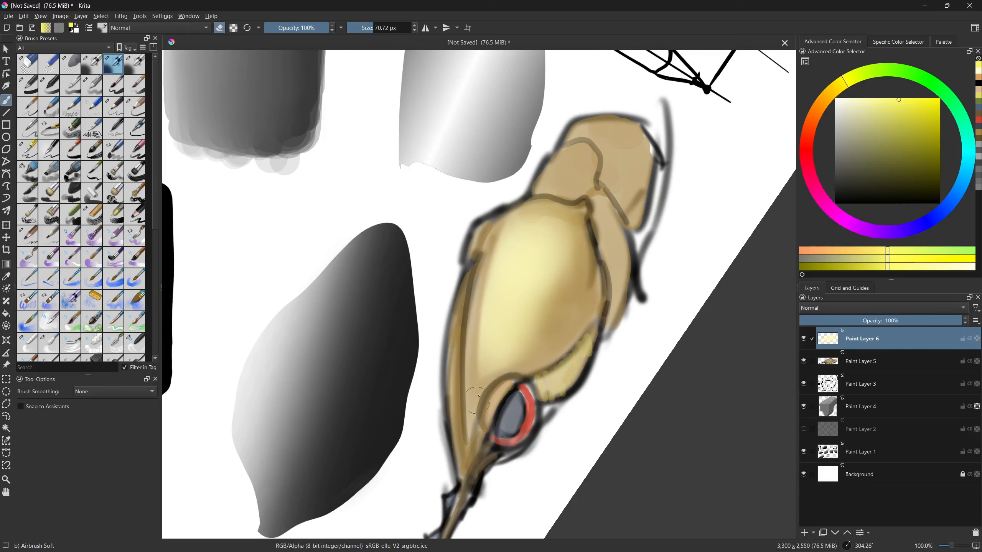
mouse_move(482, 246)
left_mouse_down()
mouse_move(459, 366)
mouse_move(491, 211)
left_mouse_up()
left_click_drag(487, 251, 496, 251, "shift")
mouse_move(467, 332)
left_mouse_down()
mouse_move(501, 208)
mouse_move(551, 373)
mouse_move(482, 405)
left_mouse_up()
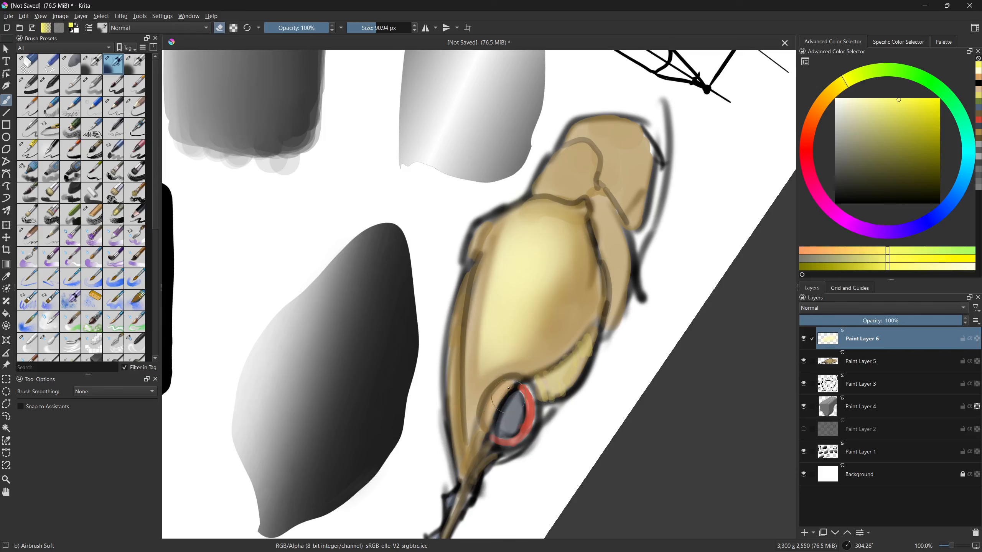
- Erase the highlight over the body's shaded lower side at 226.52 px, undoing the last stroke
left_click_drag(559, 296, 608, 191)
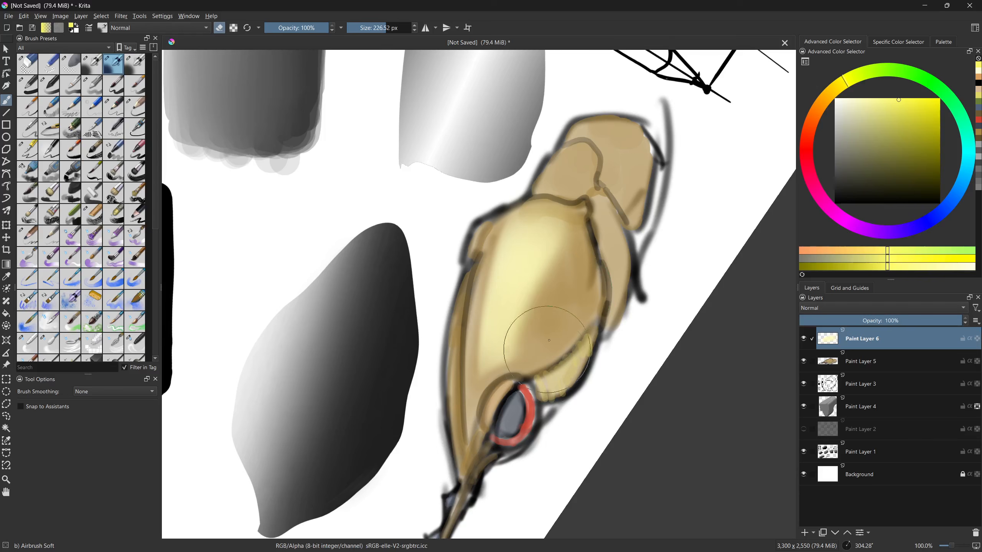
left_click_drag(715, 325, 569, 303)
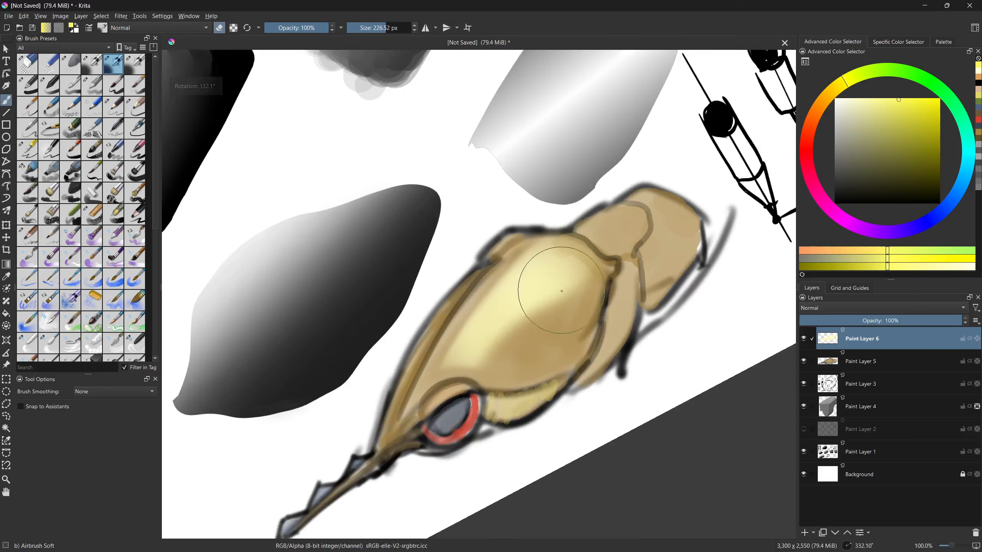
key("ctrl+z")
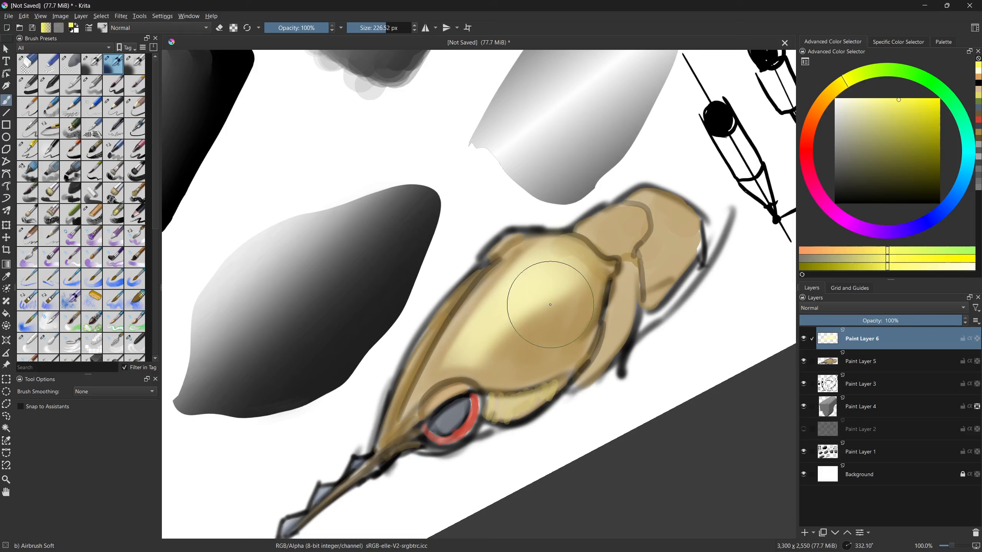
- Sample the highlight's yellow, rework the highlight's upper part, and reduce the airbrush to 122.64 px
left_click(548, 281, "ctrl")
left_click_drag(558, 267, 555, 283)
left_click_drag(574, 347, 546, 346, "shift")
left_click_drag(570, 305, 551, 306, "shift")
left_click_drag(672, 370, 555, 351)
key("e")
key("e")
mouse_move(515, 398)
left_mouse_down()
mouse_move(376, 390)
mouse_move(487, 336)
left_mouse_up()
- Erase both sides of the highlight at 139.47 px to taper it into a narrower band along the body
left_click_drag(639, 349, 627, 378)
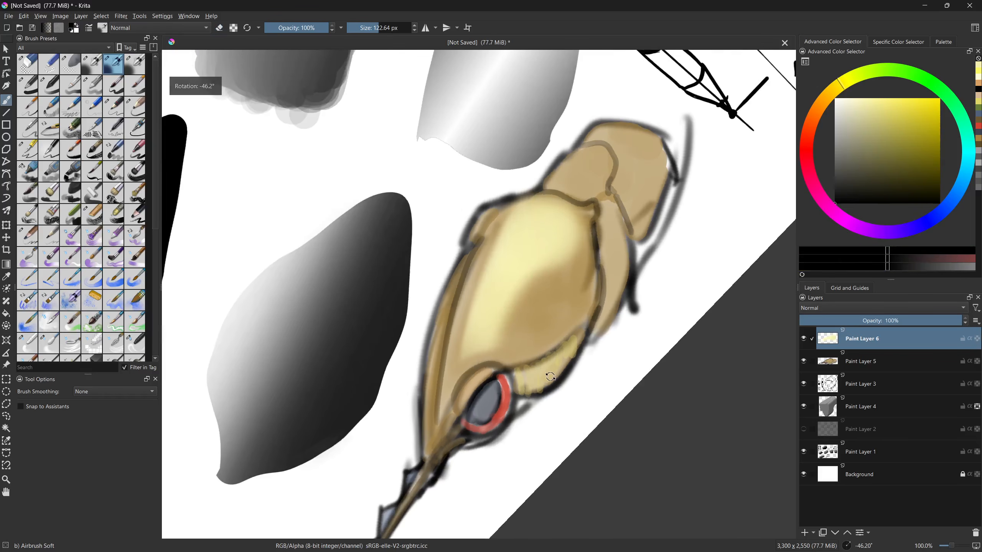
key("bracketright")
key("e")
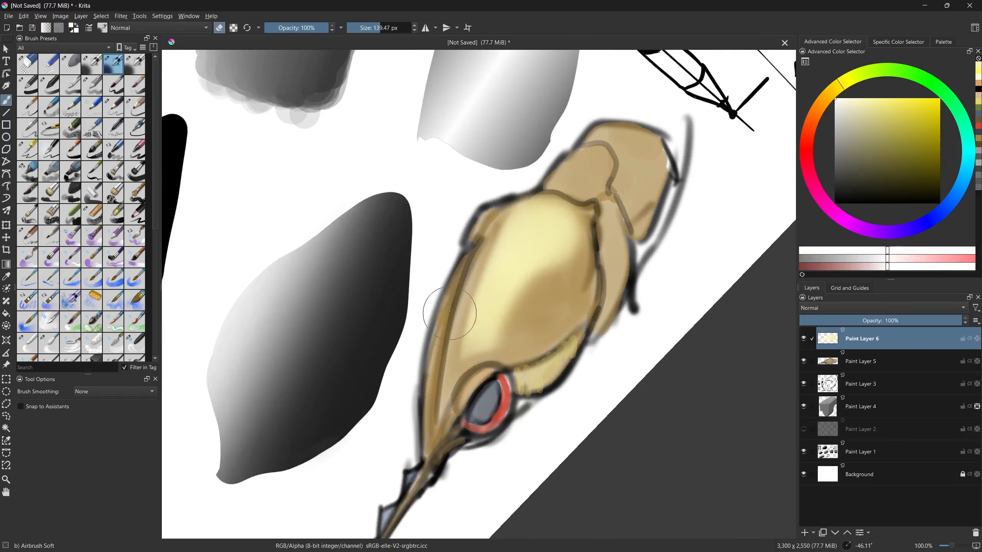
mouse_move(444, 343)
left_mouse_down()
mouse_move(437, 310)
mouse_move(445, 332)
left_mouse_up()
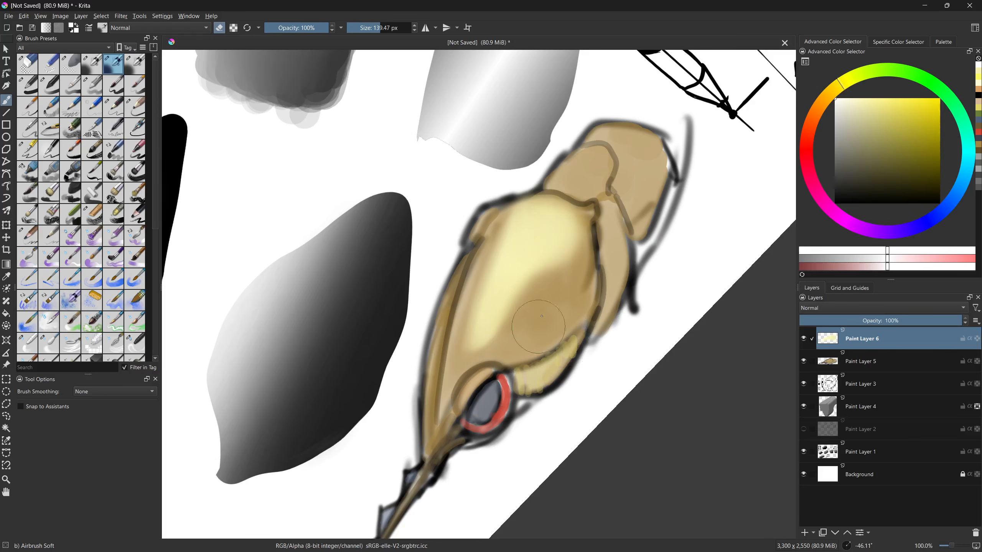
left_click_drag(592, 227, 547, 285)
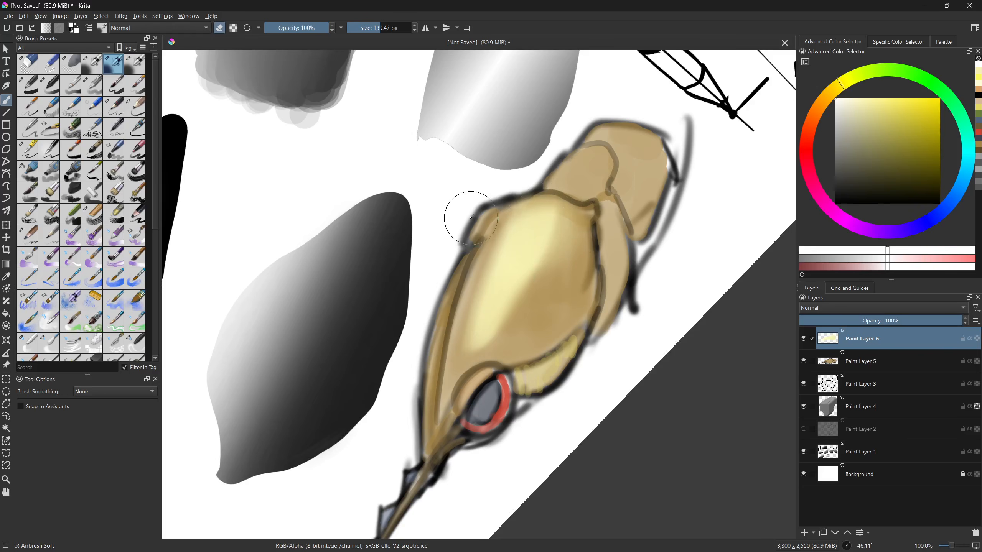
left_click_drag(472, 212, 478, 212)
left_click_drag(557, 219, 562, 242)
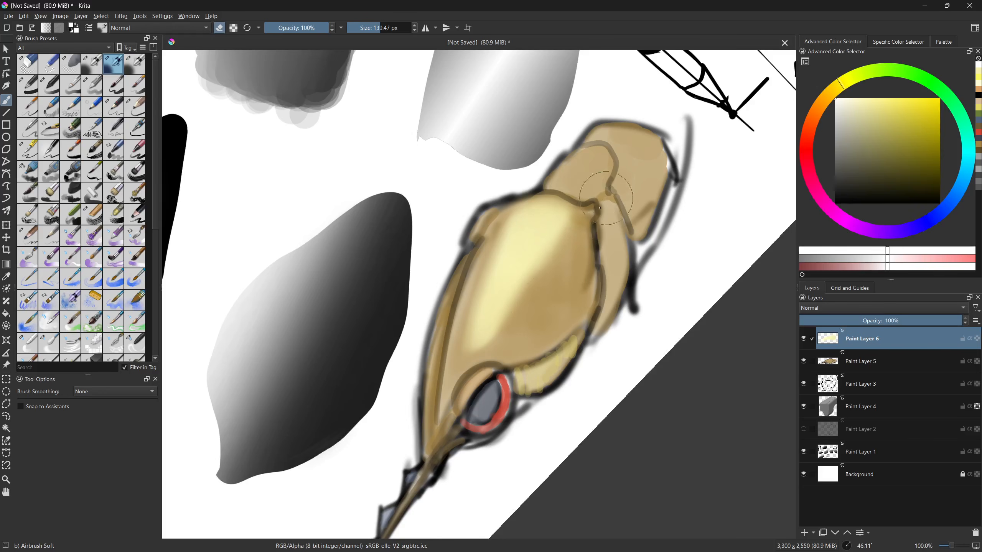
- Add a new paint layer on top, lower the opacity of Paint Layer 6, and make the new layer active
left_click(805, 536)
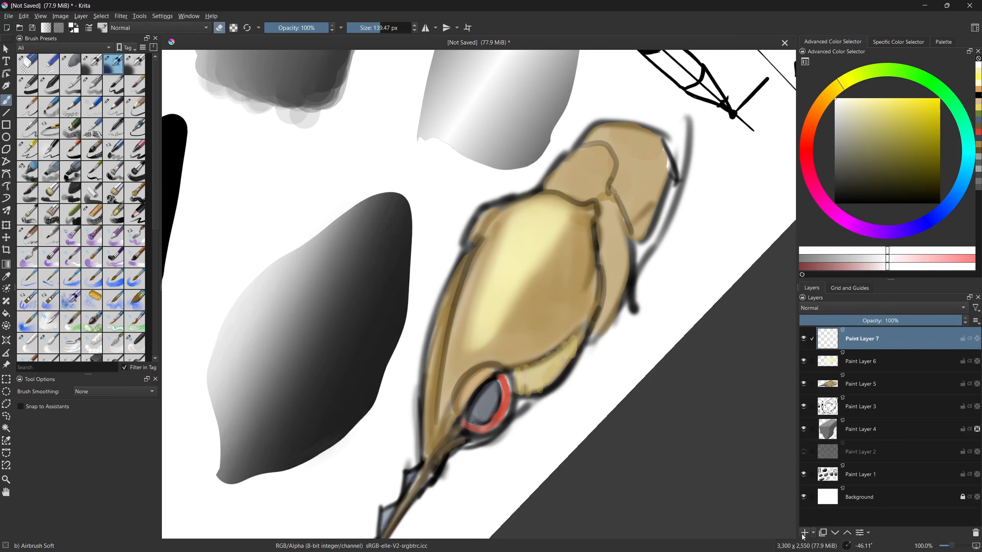
left_click(855, 365)
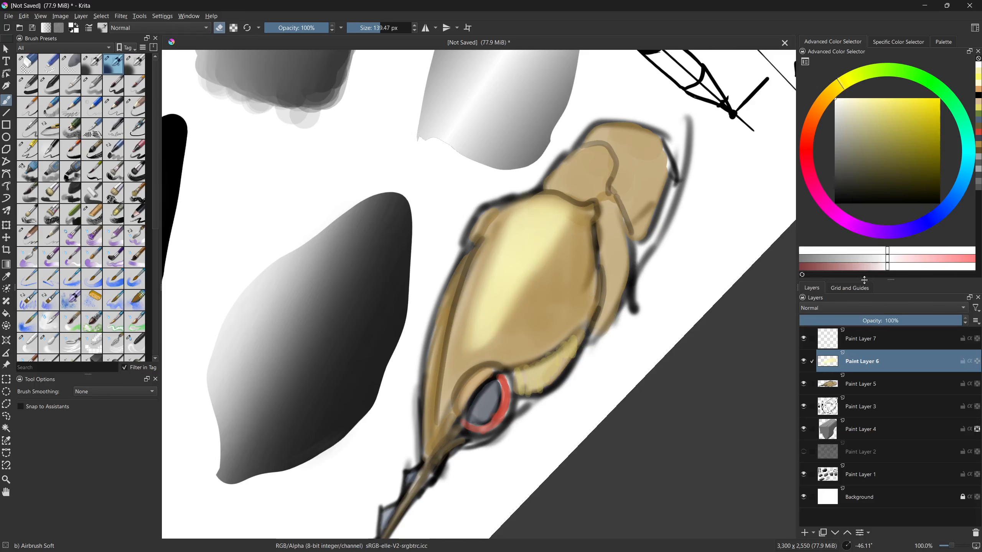
mouse_move(892, 325)
left_mouse_down()
mouse_move(883, 325)
mouse_move(927, 325)
mouse_move(913, 325)
left_mouse_up()
left_click(889, 337)
- Airbrush a soft black shadow on the body beside the highlight at 45.67 px
key("d")
key("bracketleft")
key("bracketleft")
key("bracketleft")
key("bracketleft")
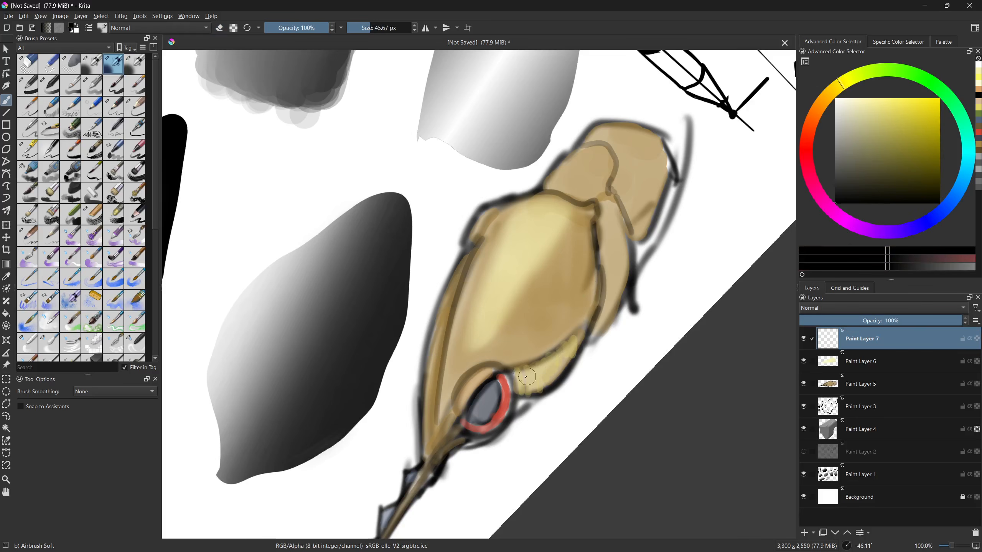
mouse_move(503, 339)
left_mouse_down()
mouse_move(556, 319)
mouse_move(582, 276)
mouse_move(585, 227)
mouse_move(578, 255)
mouse_move(513, 330)
mouse_move(566, 251)
mouse_move(529, 317)
left_mouse_up()
mouse_move(575, 244)
left_mouse_down()
mouse_move(515, 323)
mouse_move(548, 306)
mouse_move(507, 331)
mouse_move(558, 295)
mouse_move(546, 318)
mouse_move(513, 331)
mouse_move(553, 315)
mouse_move(577, 276)
mouse_move(584, 236)
mouse_move(562, 302)
mouse_move(583, 239)
mouse_move(517, 328)
mouse_move(569, 254)
mouse_move(508, 334)
mouse_move(575, 237)
mouse_move(506, 332)
mouse_move(527, 306)
mouse_move(375, 393)
mouse_move(507, 436)
mouse_move(447, 379)
left_mouse_up()
- Erase the shadow's outer edge near the body contour and darken its middle with the black airbrush
key("e")
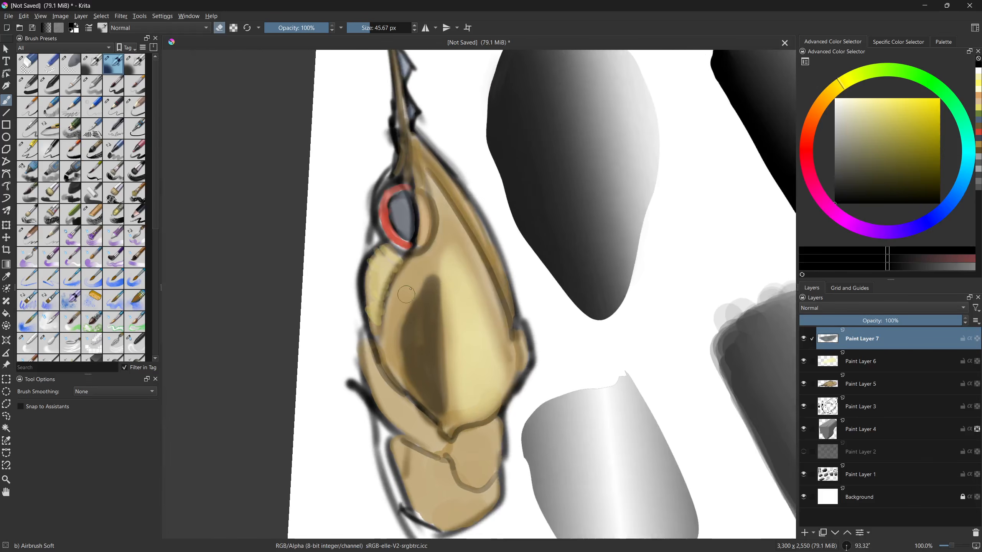
mouse_move(518, 291)
left_mouse_down()
mouse_move(436, 431)
mouse_move(427, 374)
mouse_move(388, 290)
left_mouse_up()
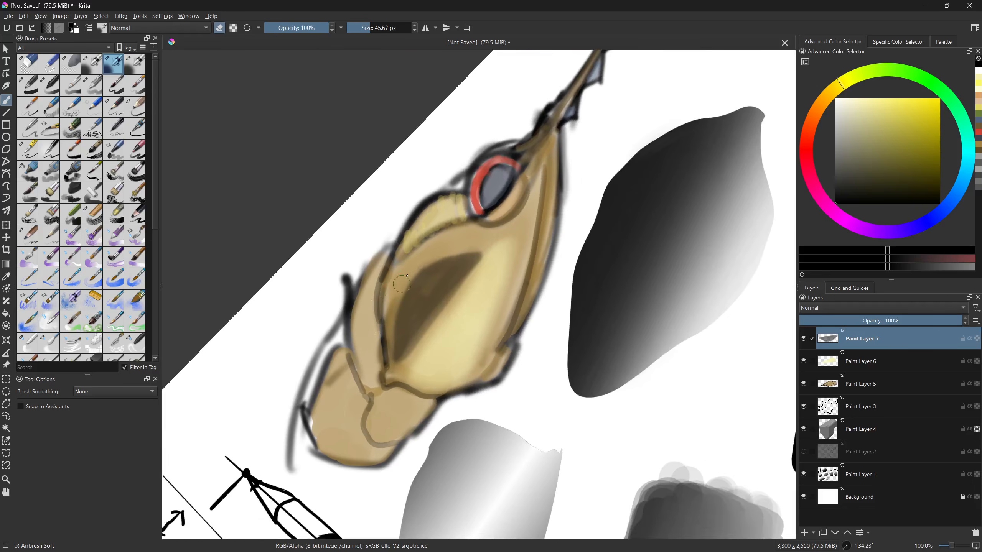
mouse_move(361, 331)
left_mouse_down()
mouse_move(405, 393)
mouse_move(432, 311)
mouse_move(427, 362)
mouse_move(440, 320)
mouse_move(434, 353)
mouse_move(449, 291)
mouse_move(434, 377)
mouse_move(457, 270)
mouse_move(425, 329)
mouse_move(428, 303)
mouse_move(426, 355)
mouse_move(423, 316)
mouse_move(427, 355)
mouse_move(442, 286)
mouse_move(426, 319)
mouse_move(431, 382)
left_mouse_up()
key("e")
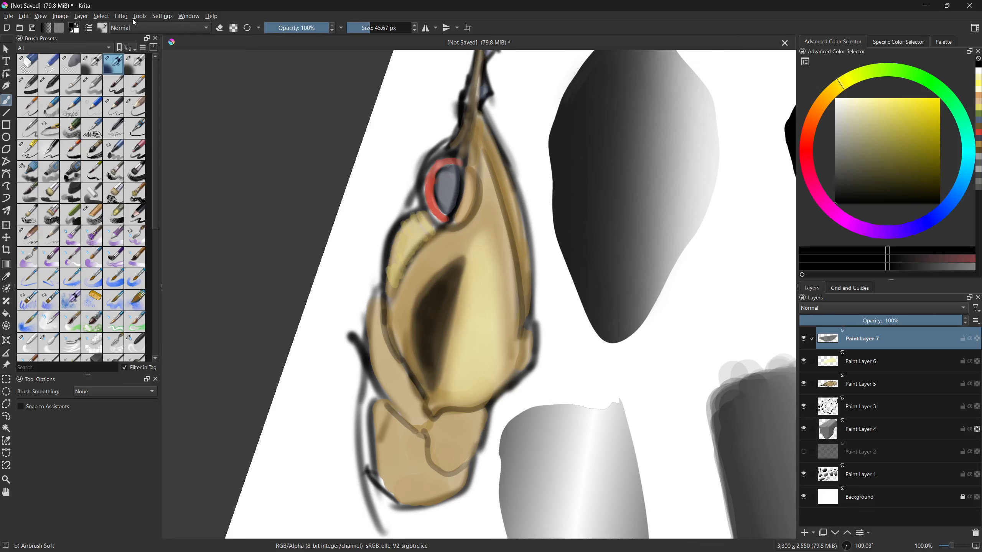
- Apply a Gaussian Blur with a 60.83 px horizontal and vertical radius to the shadow on Paint Layer 7
left_click(121, 16)
mouse_move(159, 71)
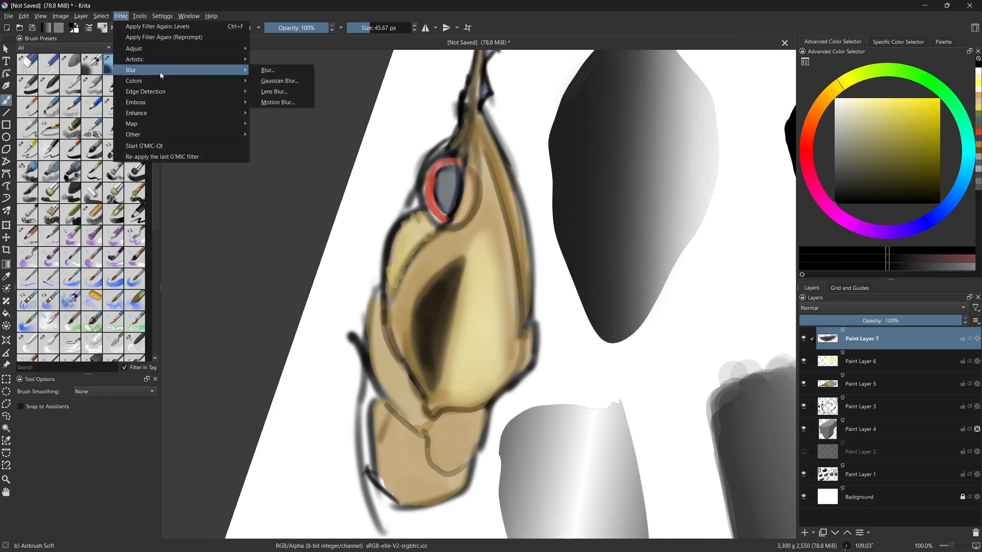
left_click(288, 81)
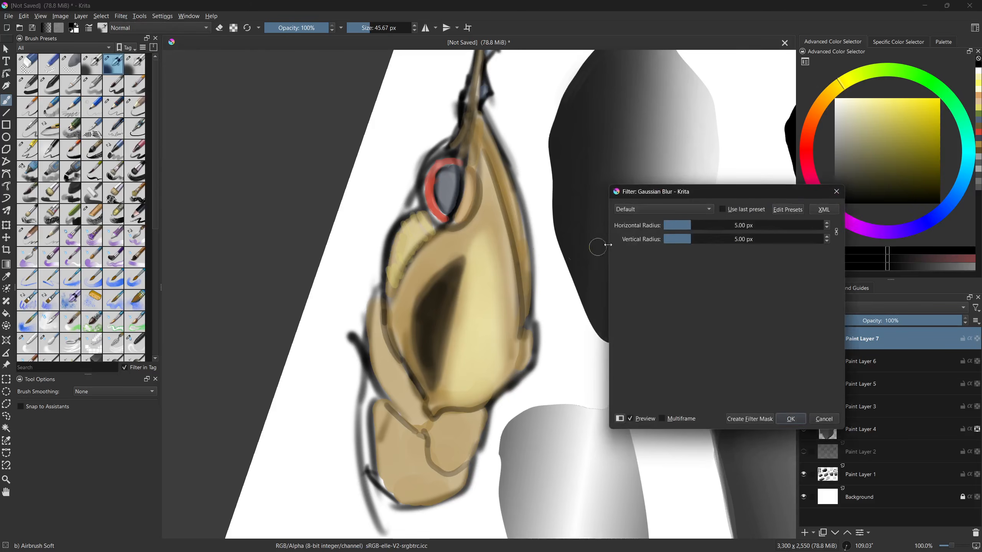
left_click(717, 241)
mouse_move(715, 243)
left_mouse_down()
mouse_move(740, 244)
mouse_move(727, 245)
left_mouse_up()
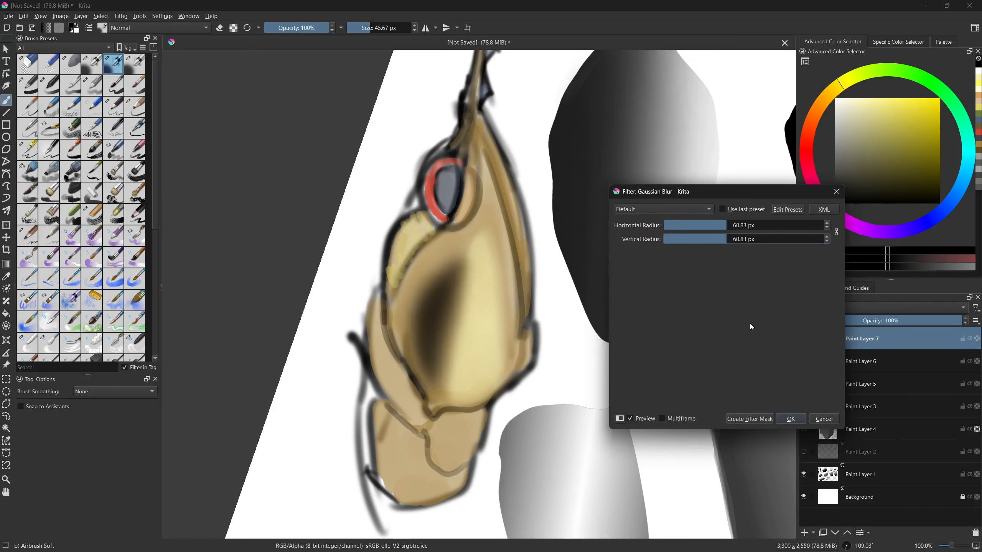
left_click(790, 419)
- Erase the blurred shadow's edge along the highlight with the soft airbrush at 62.95 px
key("e")
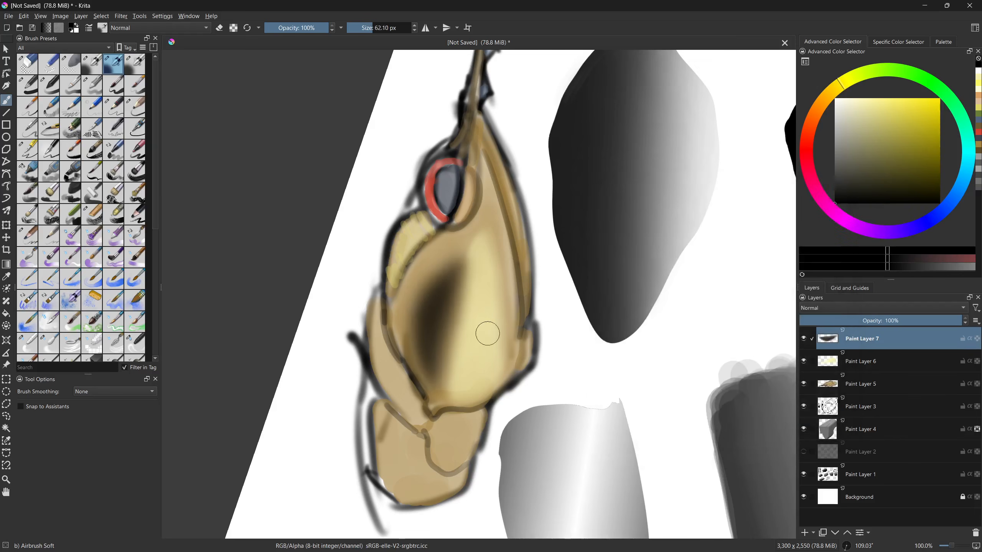
mouse_move(479, 248)
left_mouse_down()
mouse_move(450, 394)
mouse_move(458, 278)
left_mouse_up()
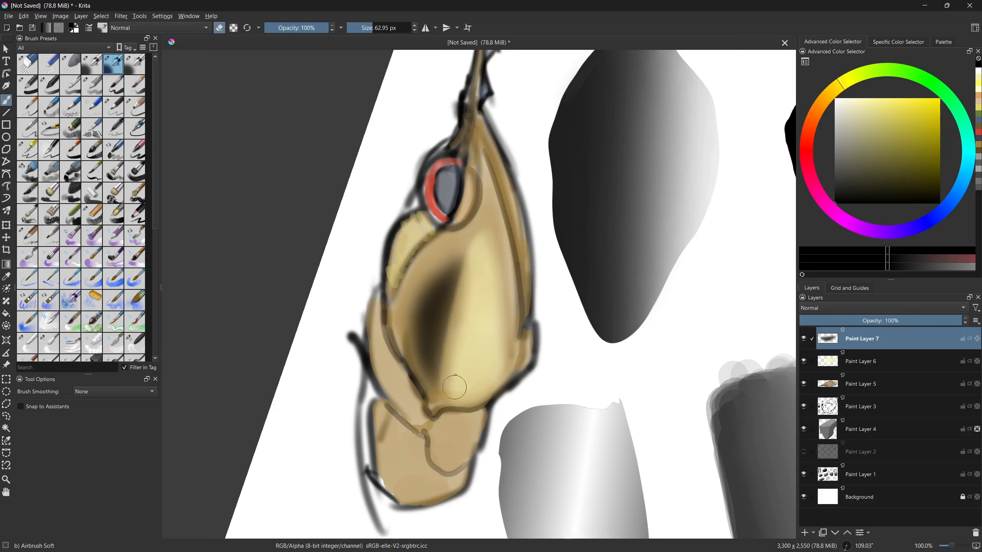
mouse_move(459, 245)
left_mouse_down()
mouse_move(465, 276)
mouse_move(449, 383)
mouse_move(431, 393)
left_mouse_up()
- Lower the opacity of Paint Layer 7 to 48% and enlarge the brush to 103.58 px
mouse_move(451, 375)
left_mouse_down()
mouse_move(324, 335)
mouse_move(373, 421)
mouse_move(582, 359)
mouse_move(642, 324)
mouse_move(633, 308)
left_mouse_up()
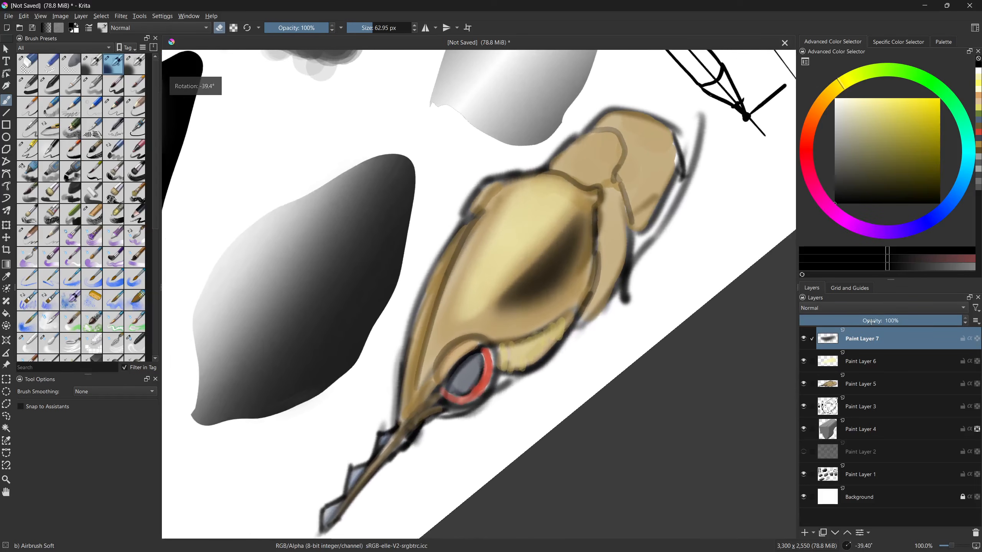
left_click(851, 320)
mouse_move(851, 325)
left_mouse_down()
mouse_move(829, 324)
mouse_move(875, 324)
left_mouse_up()
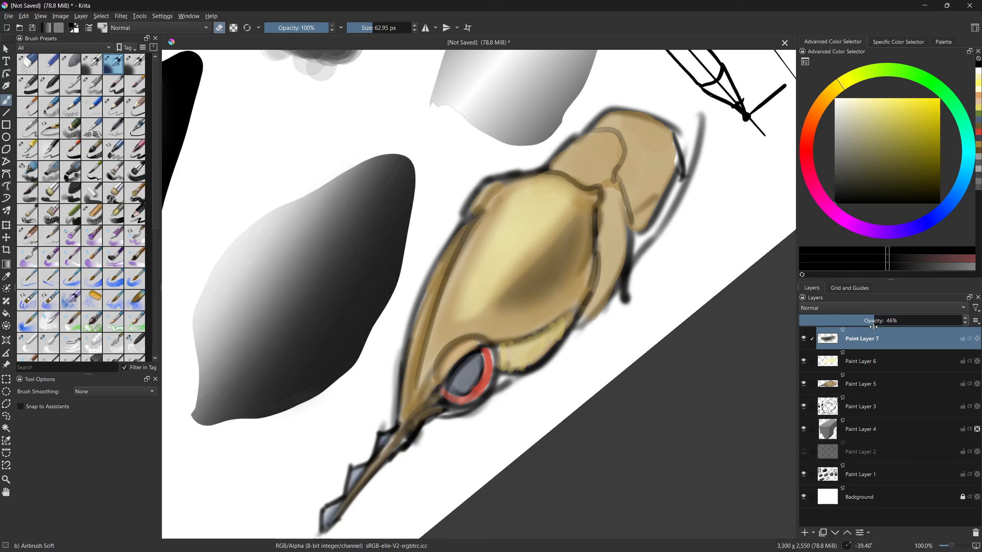
key("bracketright")
key("bracketright")
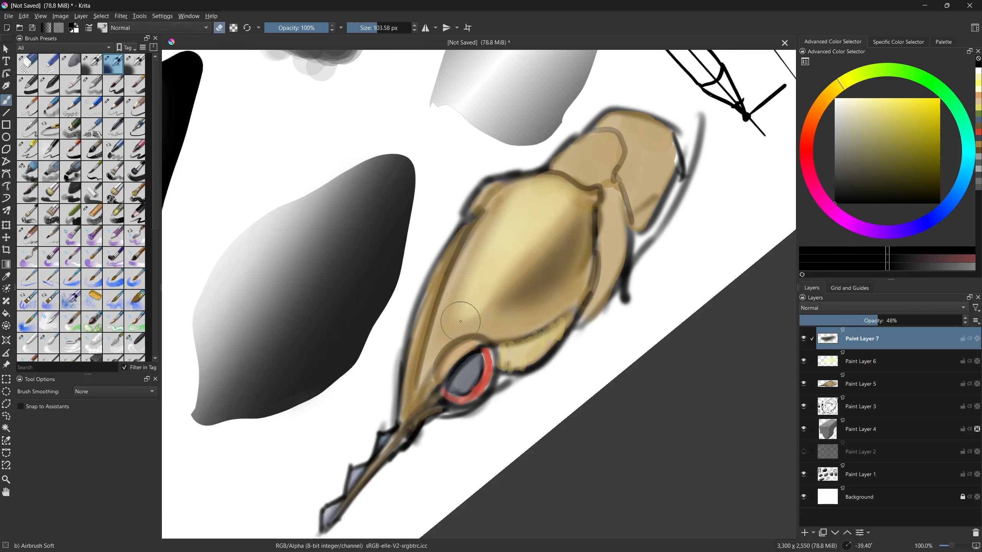
- Toggle the visibility of the color, highlight and shadow layers to compare the form with and without shading
left_click(803, 384)
left_click(803, 384)
left_click(804, 338)
left_click(803, 367)
left_click(804, 384)
left_click(803, 384)
left_click(804, 384)
left_click(803, 384)
left_click(804, 362)
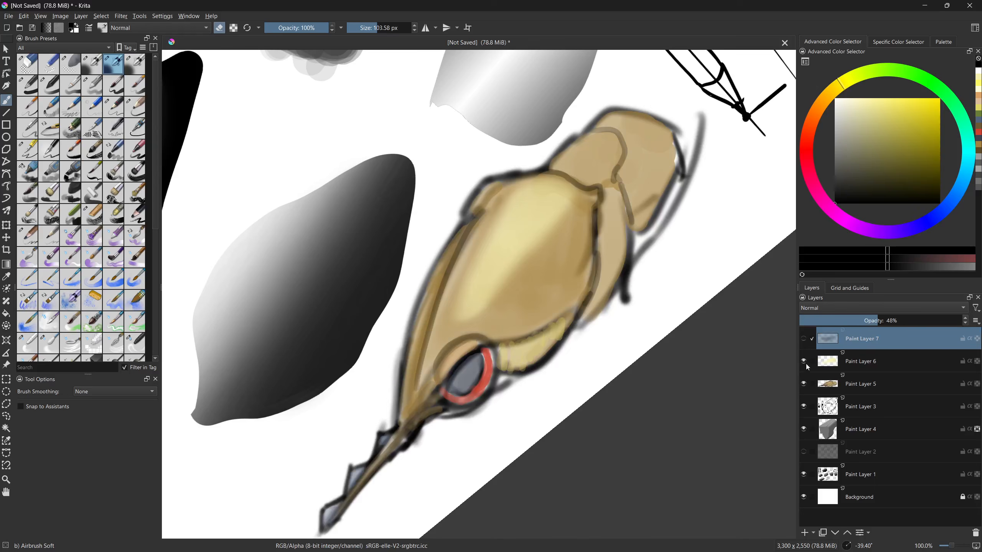
left_click(803, 339)
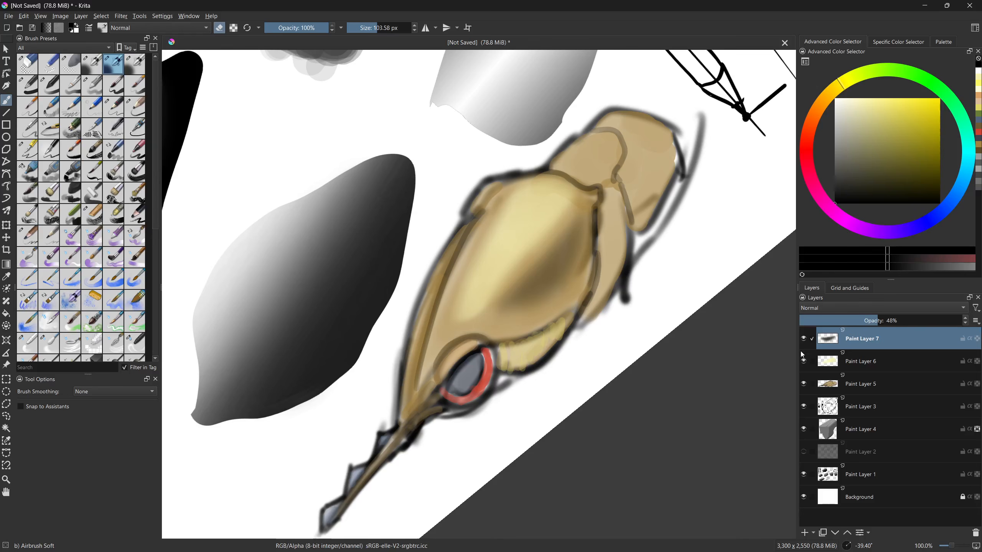
- Merge the highlight layer and the shadow layer down into Paint Layer 5
left_click(861, 369)
key("ctrl+e")
left_click(868, 344)
key("ctrl+e")
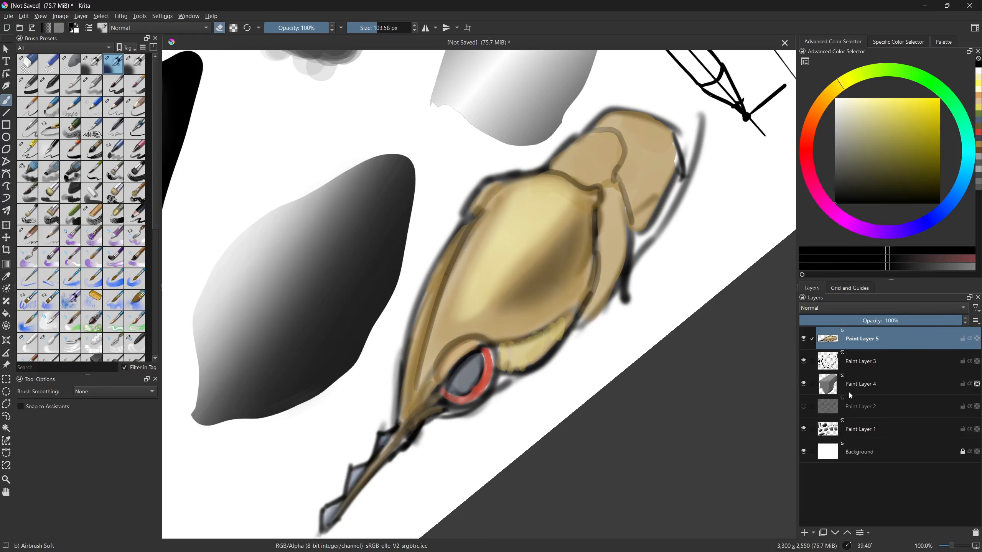
- Add a new paint layer and move it directly below Paint Layer 5
left_click_drag(562, 404, 614, 339)
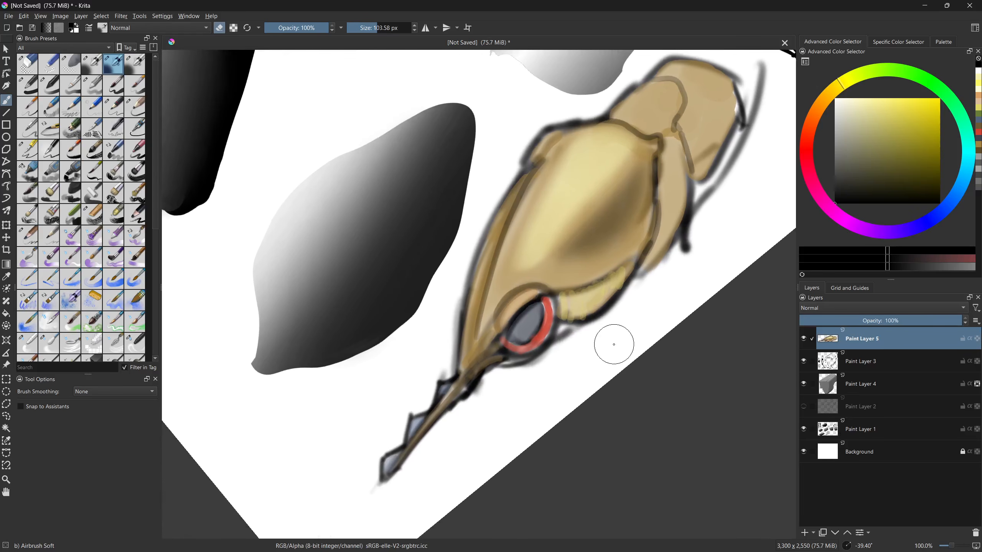
left_click(804, 533)
left_click_drag(862, 340, 865, 376)
- Paint a white base beneath the creature on Paint Layer 6 with the Basic-1 brush, reducing its size to 28.47 px
left_click_drag(611, 371, 608, 392)
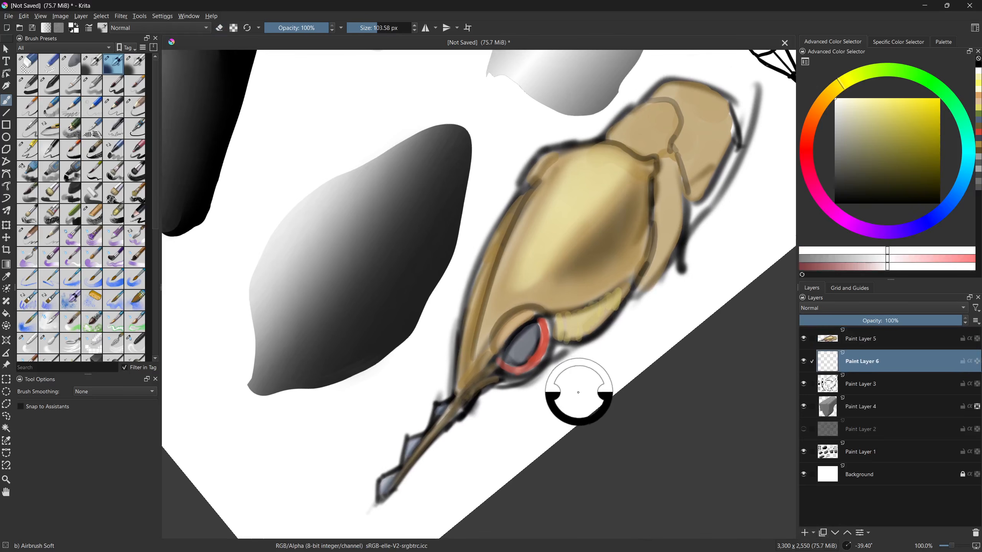
left_click(28, 85)
mouse_move(530, 335)
left_mouse_down()
mouse_move(537, 333)
mouse_move(472, 364)
left_mouse_up()
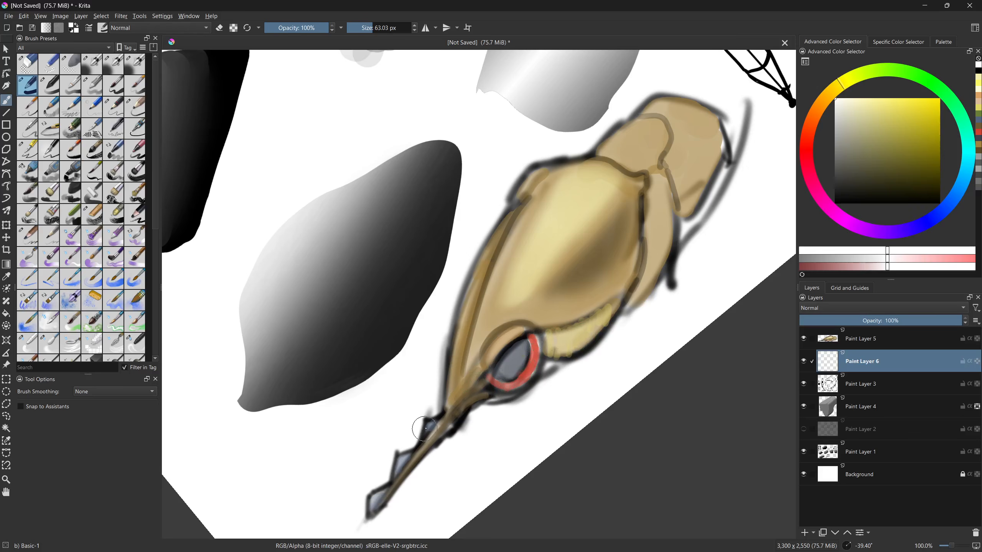
key("bracketleft")
left_click_drag(380, 506, 417, 449)
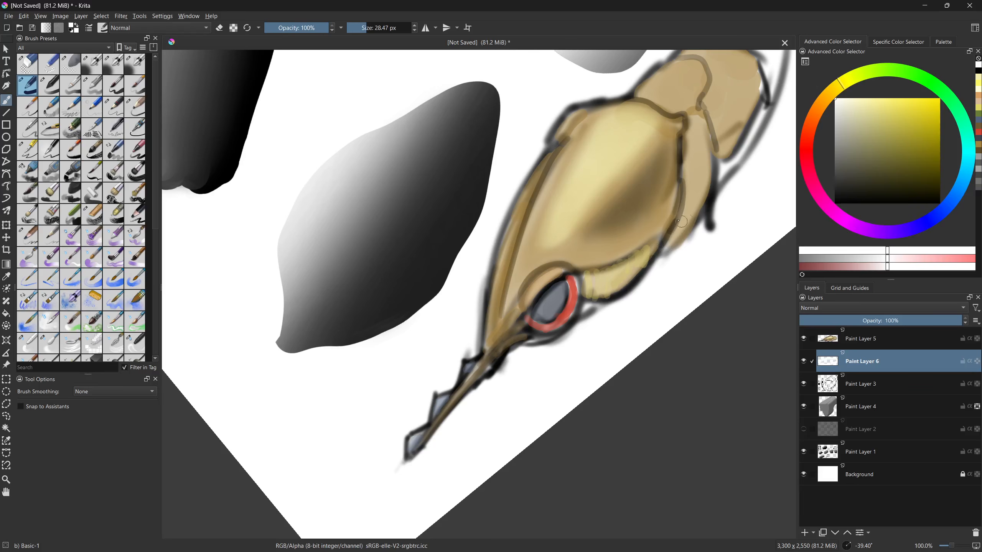
left_click_drag(682, 221, 657, 263)
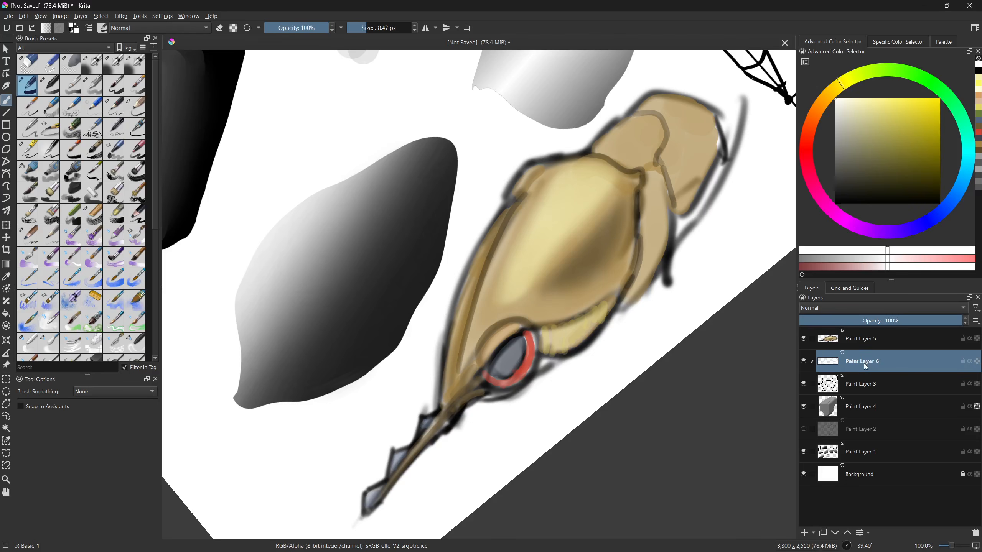
left_click(865, 347, "ctrl")
key("ctrl+g")
left_click(866, 385)
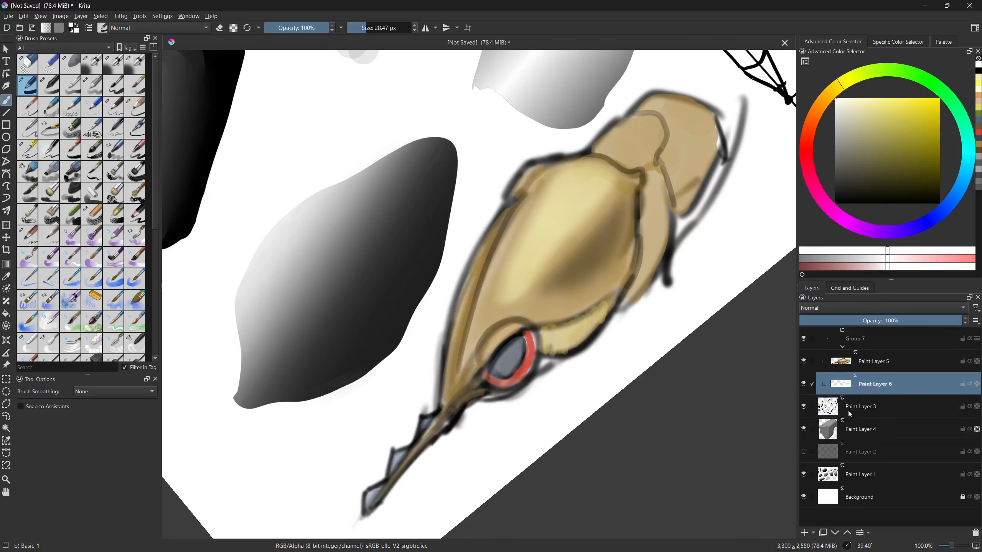
key("ctrl+z")
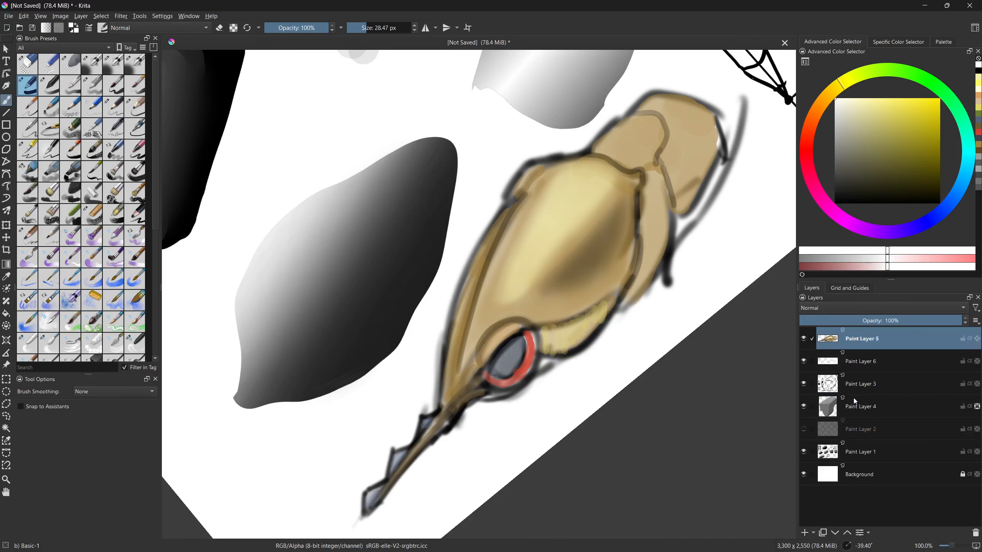
- Group Paint Layer 5 and Paint Layer 6 together, and check the group by toggling its visibility
left_click(863, 364, "ctrl")
key("ctrl+g")
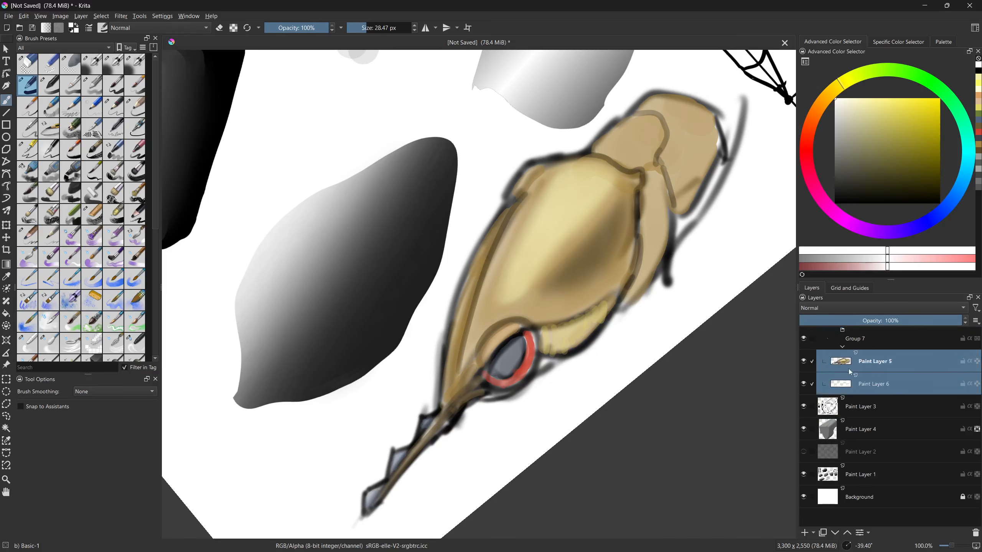
left_click(803, 339)
left_click(804, 339)
- Hide Paint Layer 4, Paint Layer 3, Paint Layer 1 and the Background so only the creature group shows
left_click(803, 430)
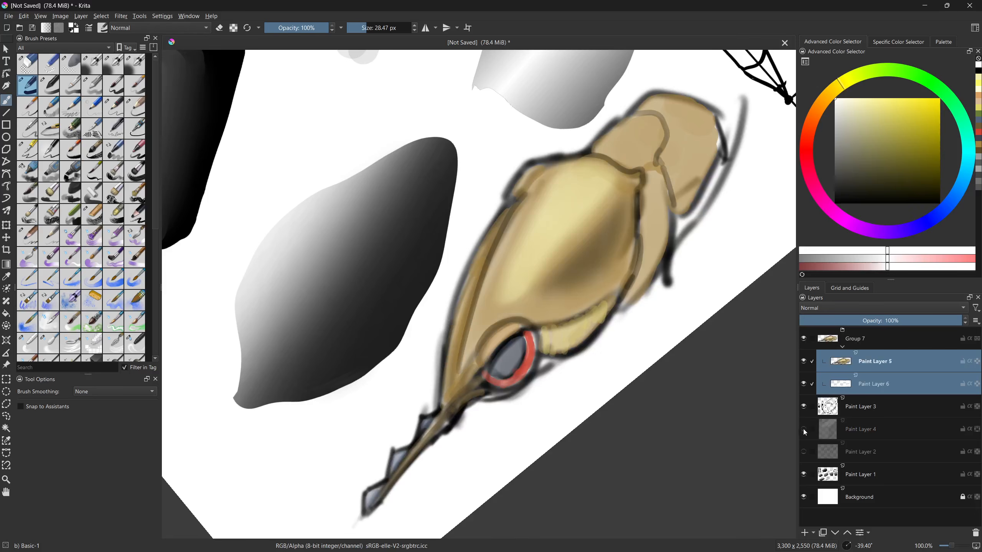
left_click(804, 407)
left_click(804, 474)
left_click(804, 497)
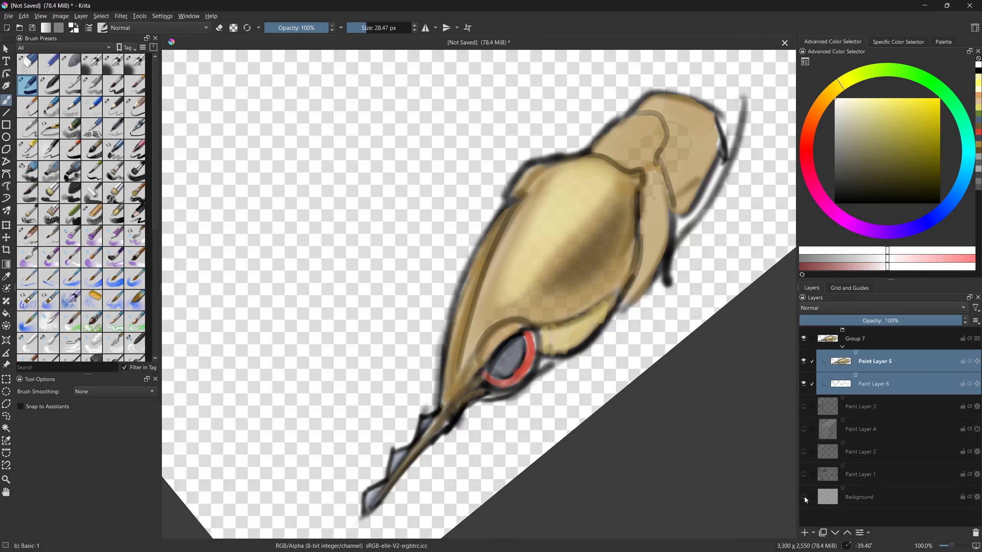
- Fill the transparent areas under the creature's body with white on Paint Layer 6, using the Basic-1 brush at 39.54 px
left_click(866, 383)
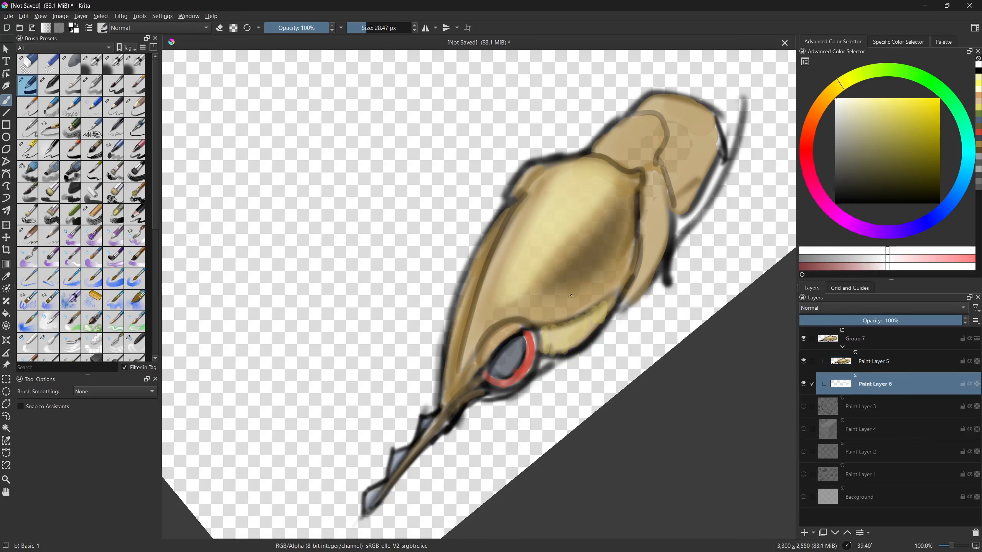
left_click_drag(568, 294, 581, 294)
left_click_drag(445, 434, 427, 438)
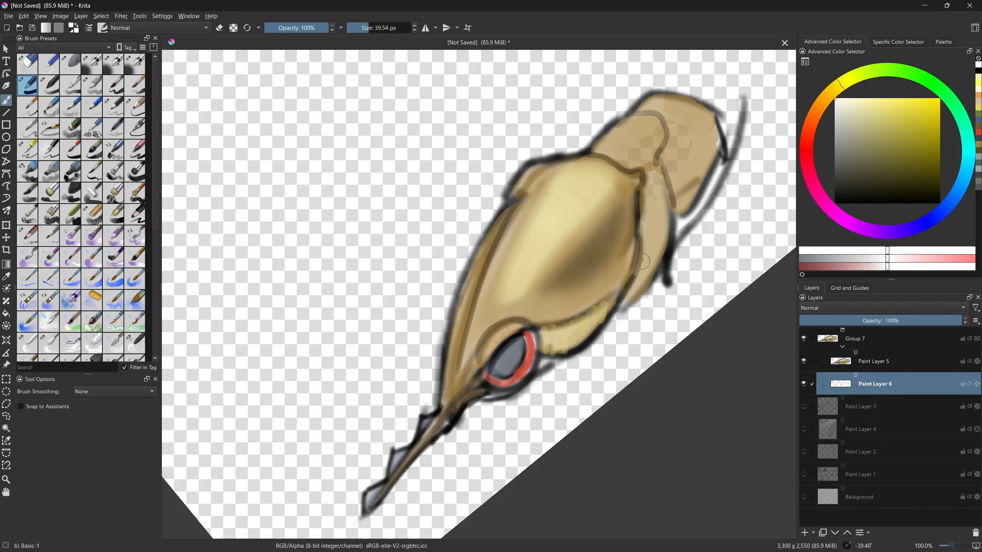
left_click_drag(638, 209, 600, 234)
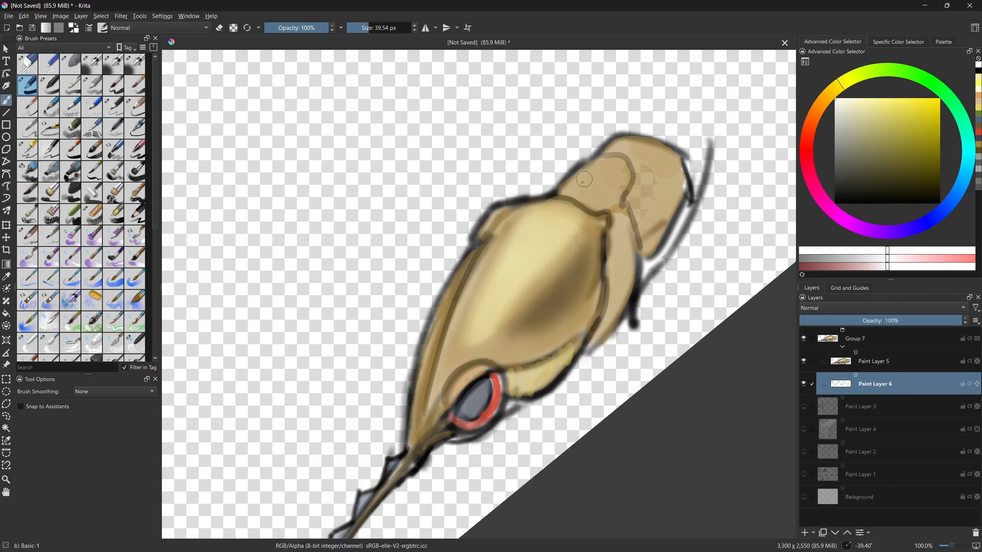
mouse_move(632, 148)
left_mouse_down()
mouse_move(649, 179)
mouse_move(639, 199)
left_mouse_up()
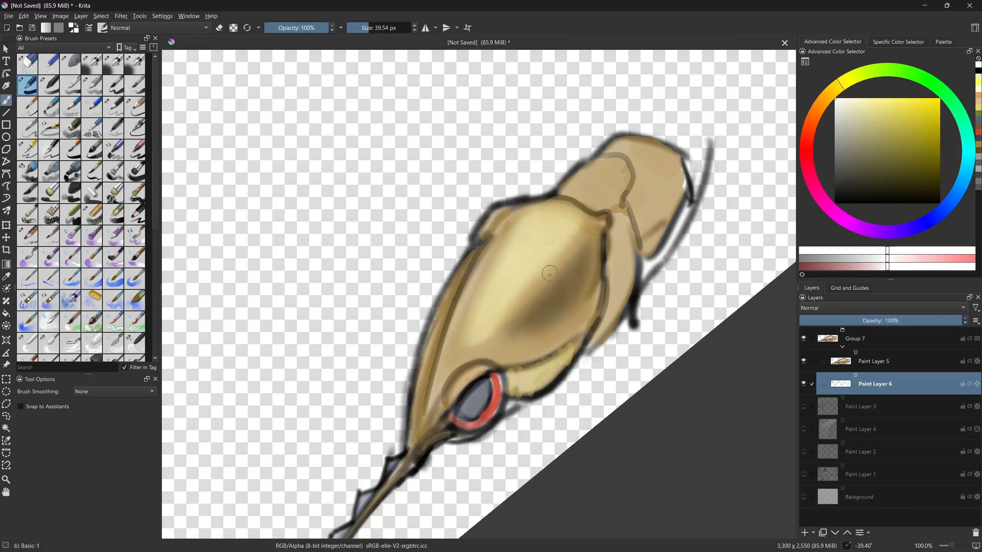
scroll(563, 287, "down", 5)
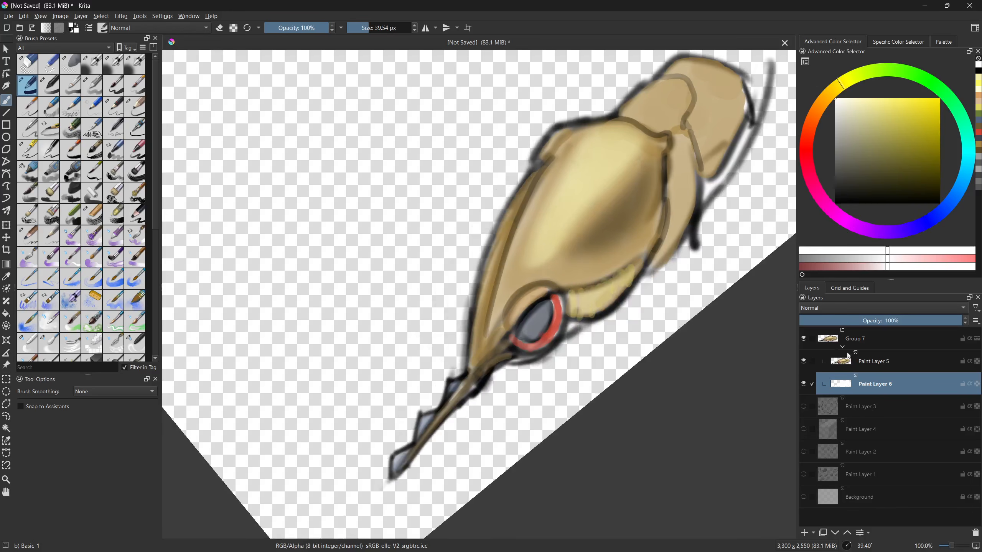
- Turn on inherit alpha for Paint Layer 5 to clip it to the base, and make Paint Layer 6 active
left_click(889, 362)
left_click(969, 363)
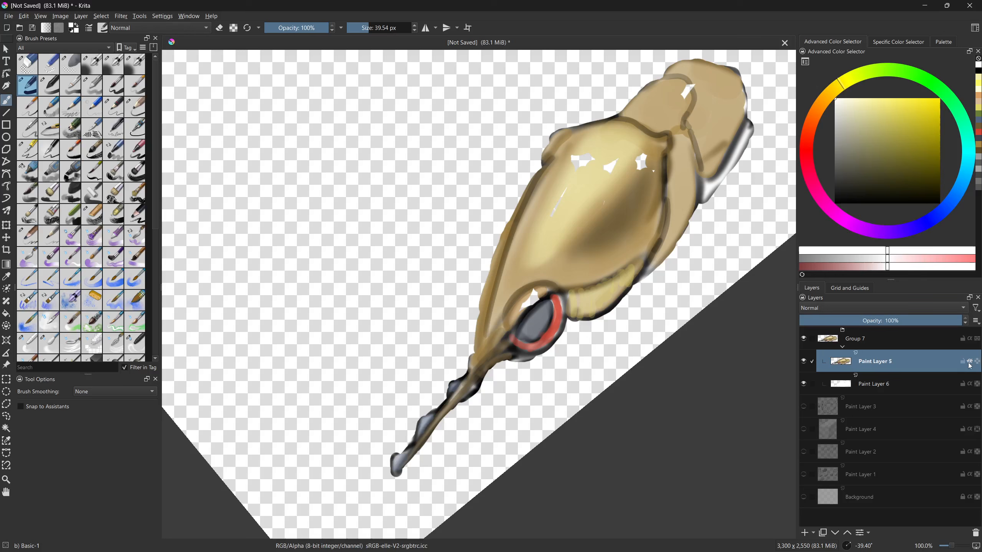
left_click(903, 392)
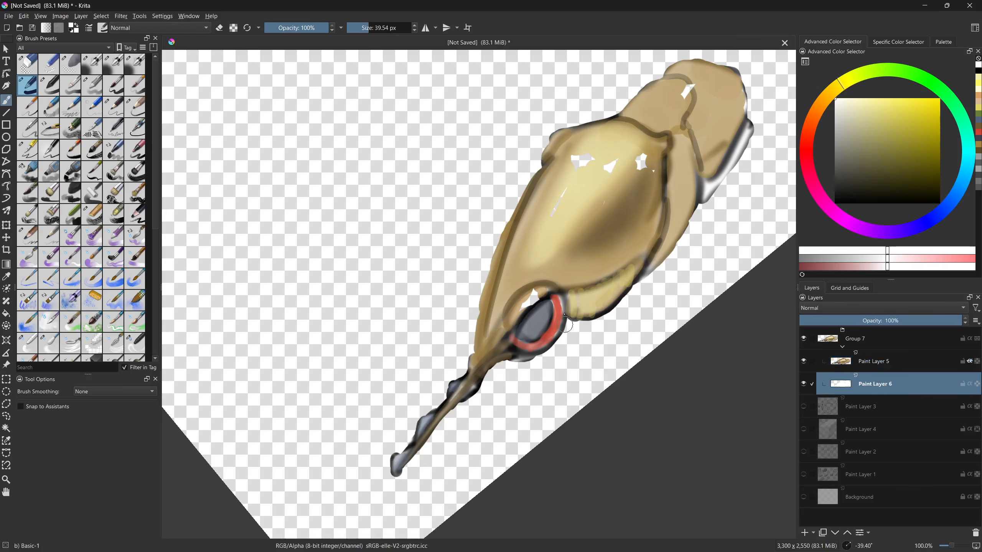
- Paint over the remaining holes and ragged edges in the body's base on Paint Layer 6 at 39.54 px
mouse_move(589, 198)
left_mouse_down()
mouse_move(574, 177)
mouse_move(554, 217)
mouse_move(583, 149)
mouse_move(632, 172)
mouse_move(615, 154)
mouse_move(638, 179)
mouse_move(660, 163)
mouse_move(668, 191)
mouse_move(698, 219)
mouse_move(693, 207)
mouse_move(665, 229)
mouse_move(672, 243)
mouse_move(714, 181)
left_mouse_up()
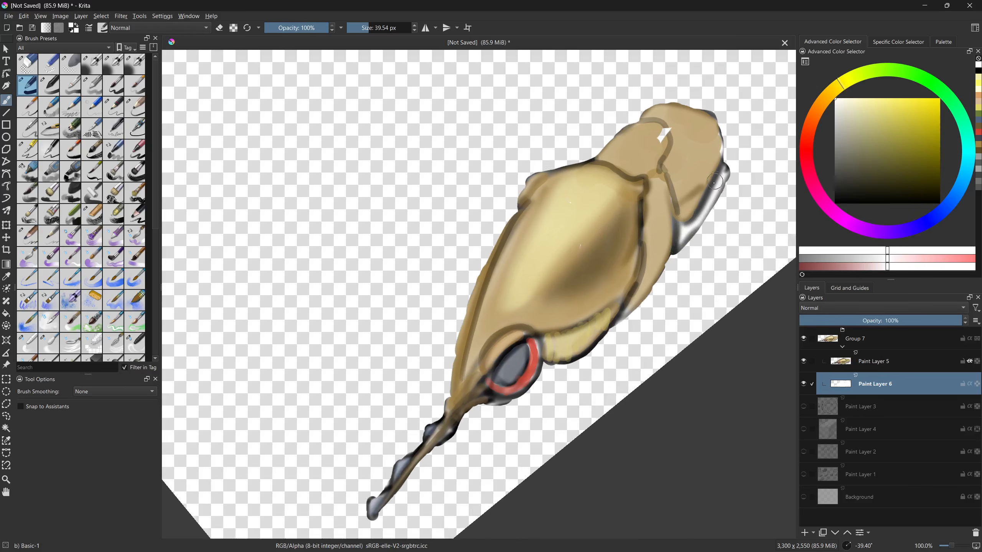
left_click_drag(670, 133, 660, 139)
left_click_drag(640, 183, 633, 237)
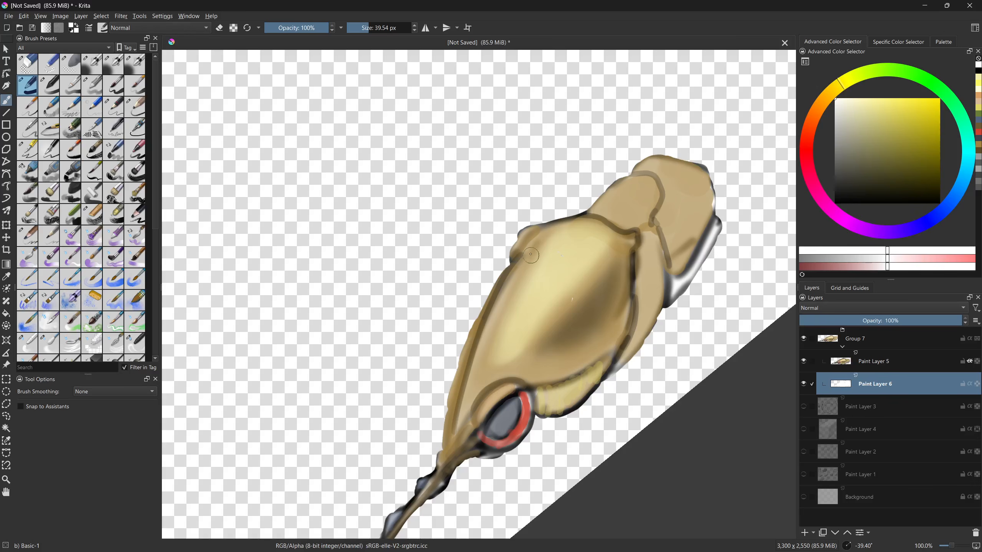
mouse_move(543, 348)
left_mouse_down()
mouse_move(634, 219)
mouse_move(527, 309)
left_mouse_up()
- Refine the base's silhouette around the creature's narrow tip, using the Basic-1 brush at 15.57 px and its eraser mode
left_click_drag(479, 383, 466, 383)
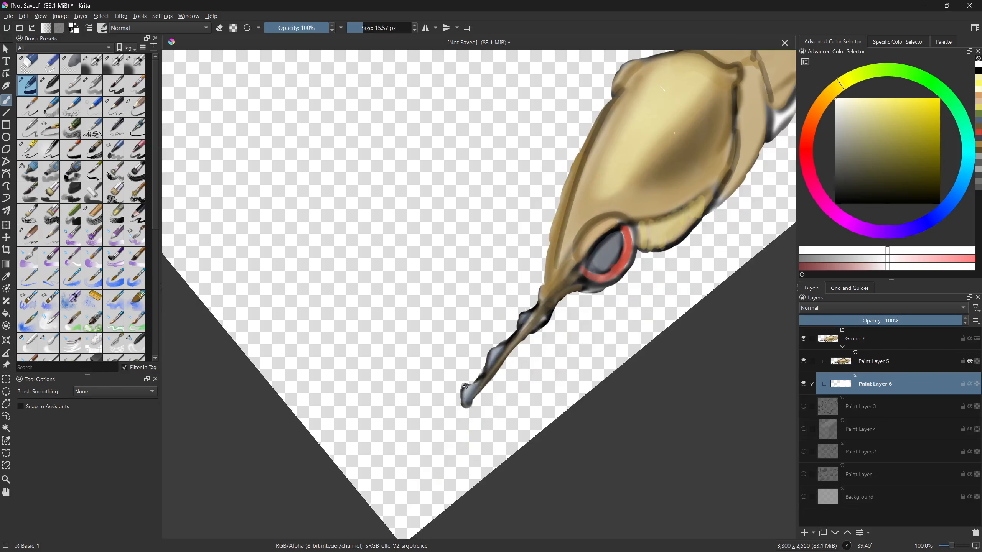
key("e")
key("e")
mouse_move(585, 272)
left_mouse_down()
mouse_move(532, 326)
mouse_move(560, 308)
mouse_move(567, 317)
left_mouse_up()
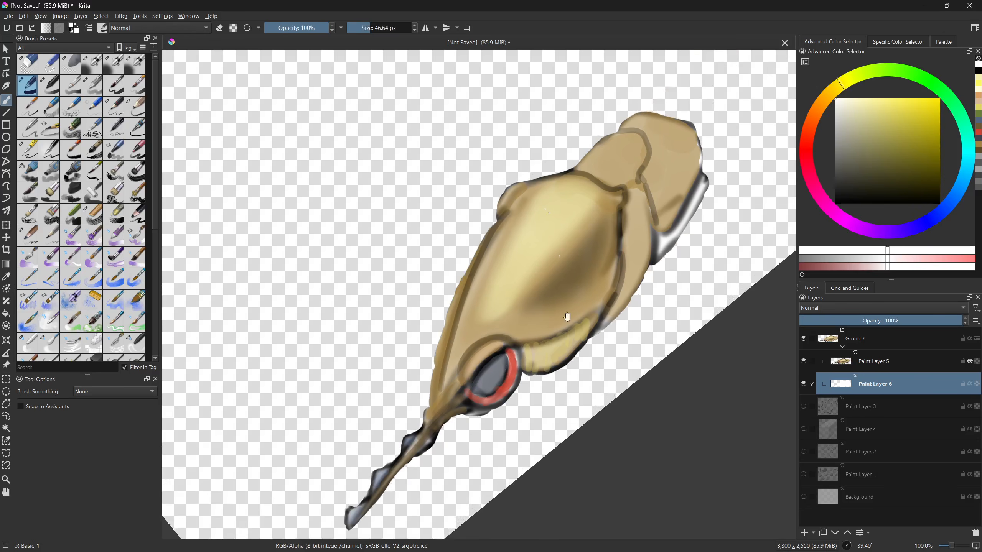
- Show the Background layer and fill it with black to reveal flaws in the creature's silhouette
left_click(803, 497)
left_click(850, 497)
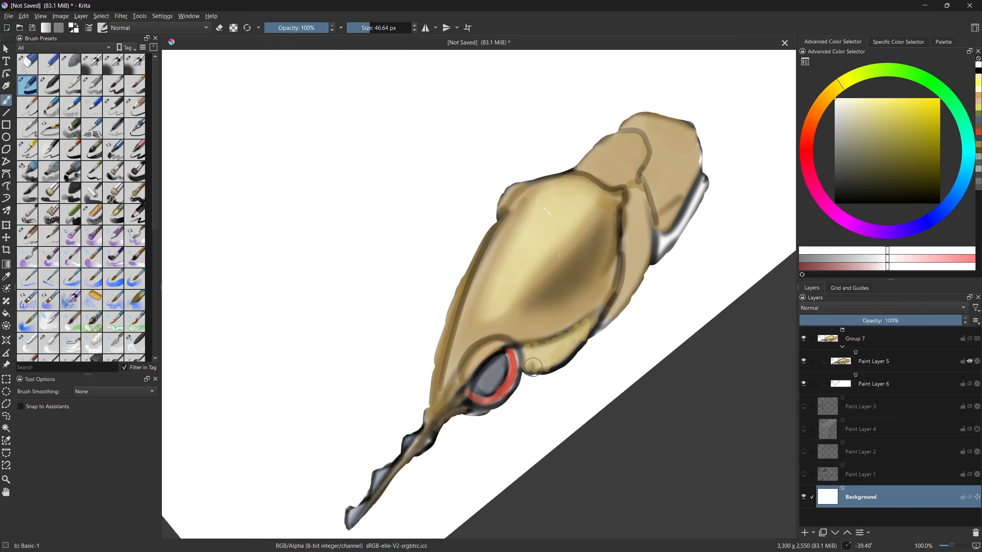
key("BackSpace")
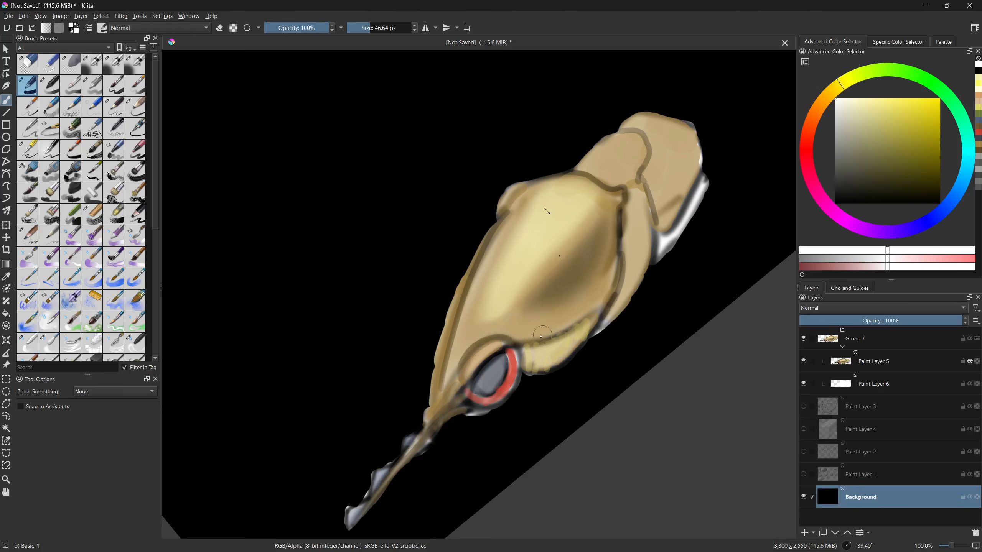
scroll(462, 340, "down", 2)
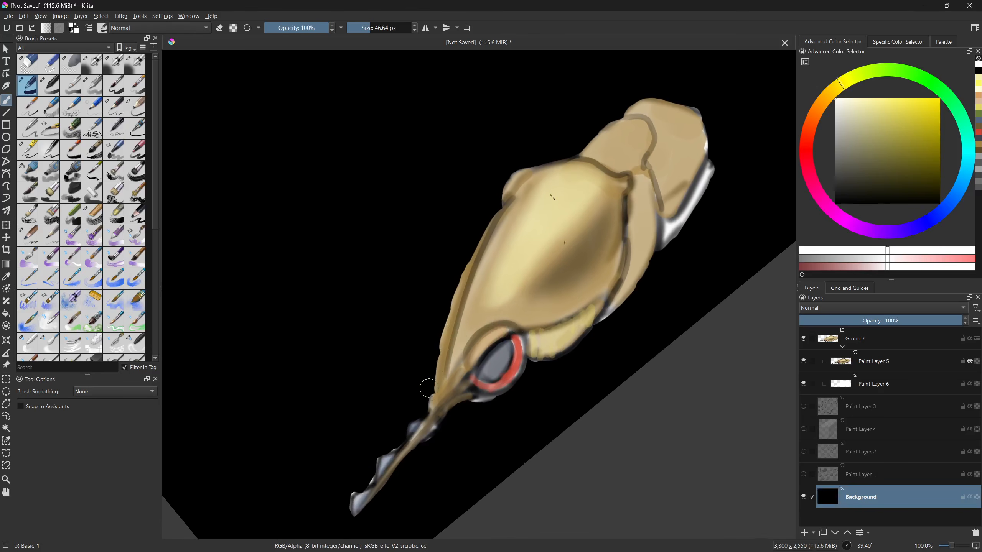
- Refine the narrow tip's silhouette on Paint Layer 6 with the Basic-1 brush and its eraser mode at 14.94 px
left_click_drag(428, 385, 460, 346)
scroll(436, 311, "up", 3)
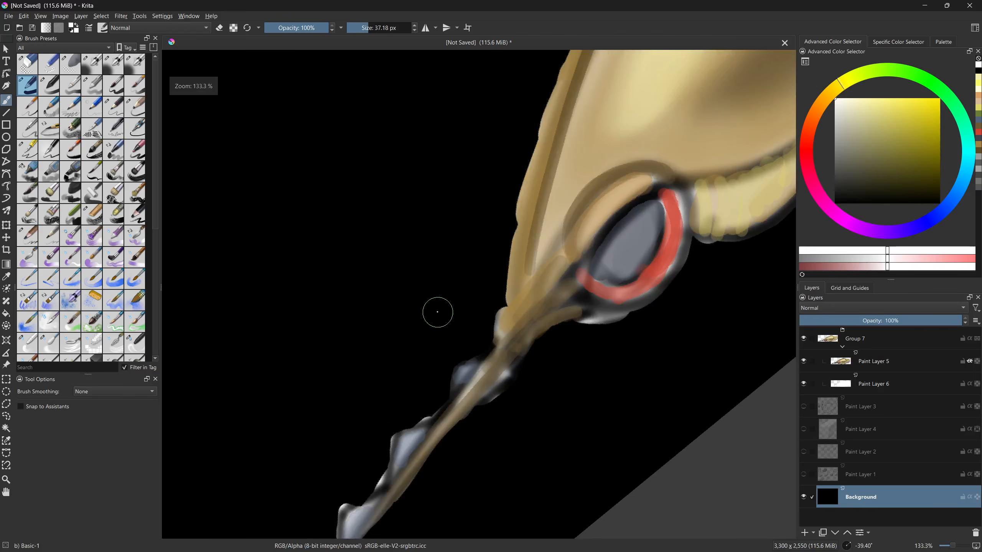
left_click_drag(374, 432, 445, 233)
mouse_move(456, 287)
left_mouse_down()
mouse_move(438, 287)
mouse_move(450, 314)
mouse_move(454, 269)
mouse_move(453, 292)
left_mouse_up()
key("e")
left_click(867, 361)
left_click(866, 384)
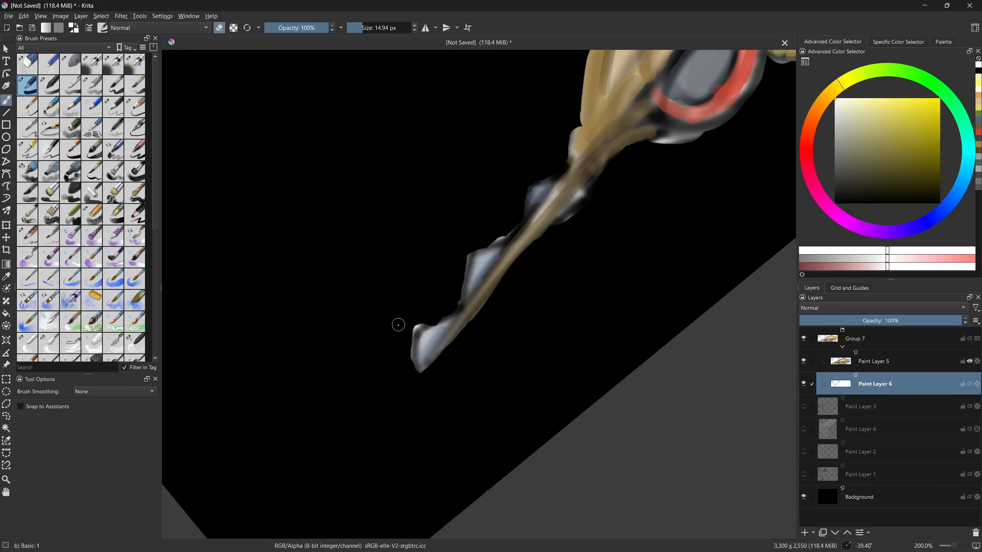
left_click_drag(541, 194, 482, 311)
mouse_move(433, 354)
left_mouse_down()
mouse_move(455, 318)
mouse_move(502, 330)
left_mouse_up()
key("e")
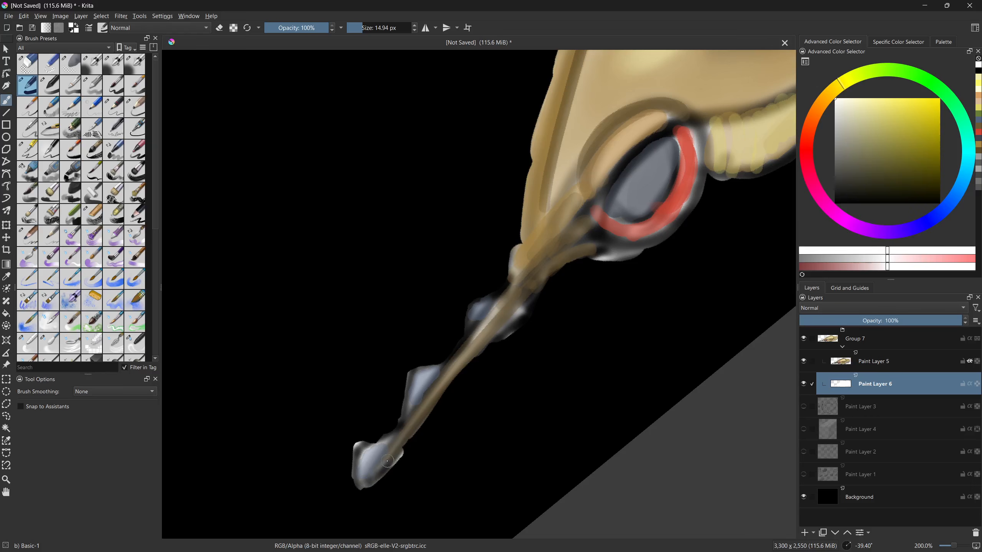
- Compare the artwork with the Background layer and Paint Layer 5's inherit alpha toggled off and on, and reactivate Paint Layer 6
left_click(804, 496)
left_click(804, 494)
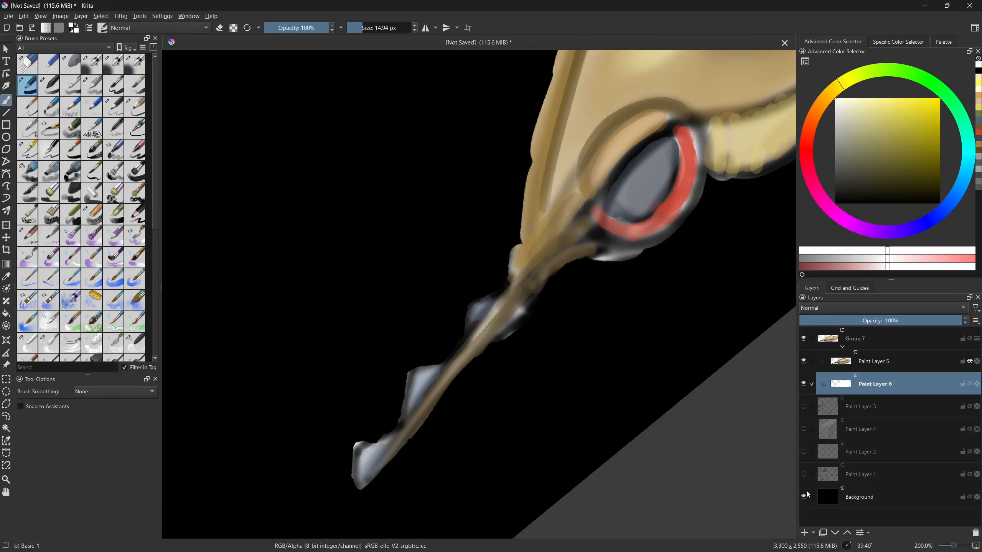
left_click(965, 364)
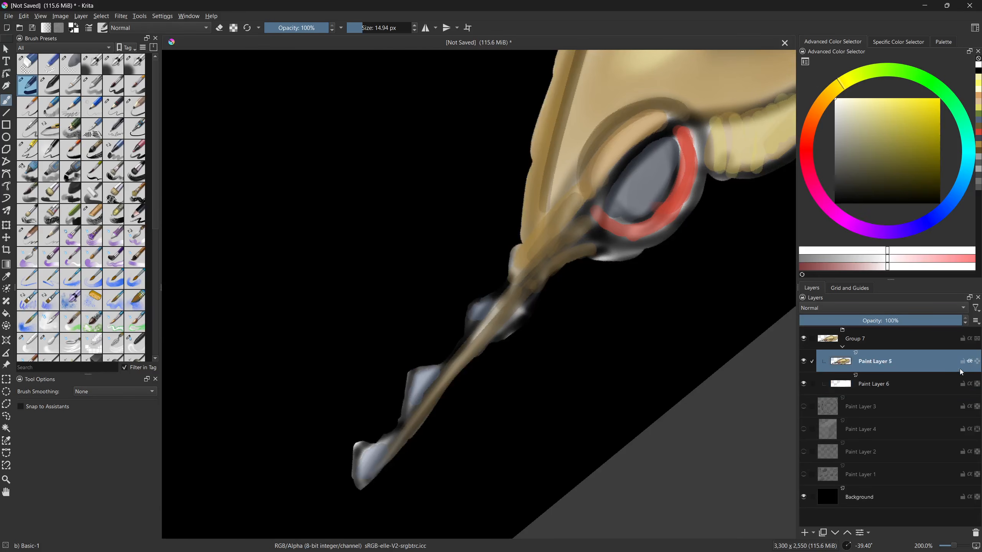
left_click(970, 365)
left_click(970, 366)
left_click(970, 366)
left_click(970, 365)
left_click(908, 384)
- Extend the base on Paint Layer 6 with spikes along the underside of the narrow tip, using Basic-1 at 14.94 px
left_click_drag(429, 417, 456, 403)
key("e")
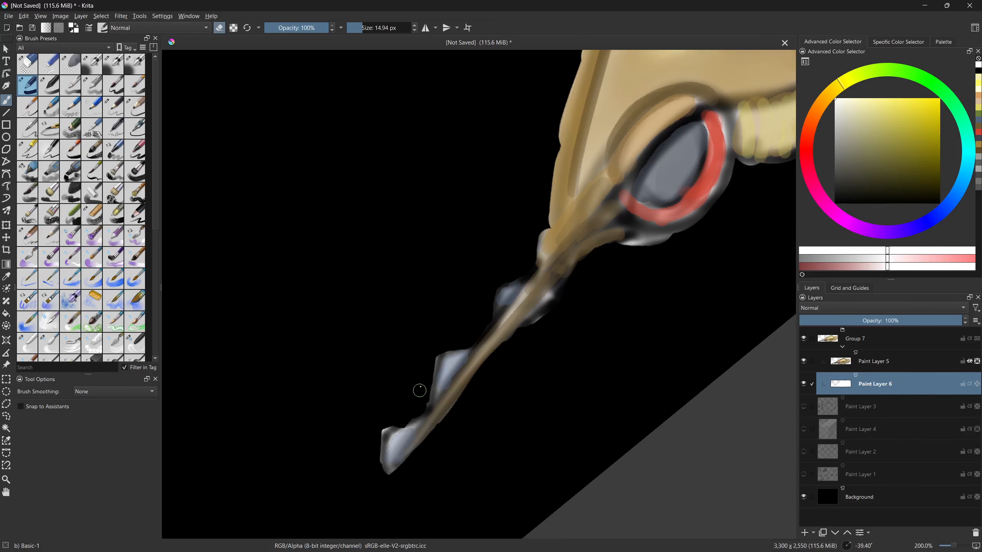
left_click_drag(576, 318, 479, 408)
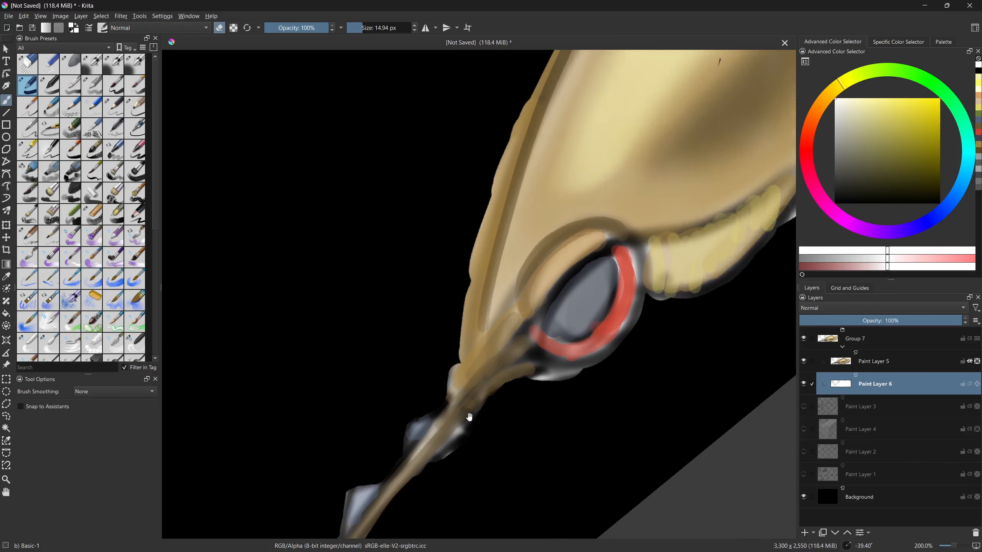
scroll(449, 464, "down", 5)
key("e")
mouse_move(431, 463)
left_mouse_down()
mouse_move(453, 457)
mouse_move(455, 424)
mouse_move(443, 445)
left_mouse_up()
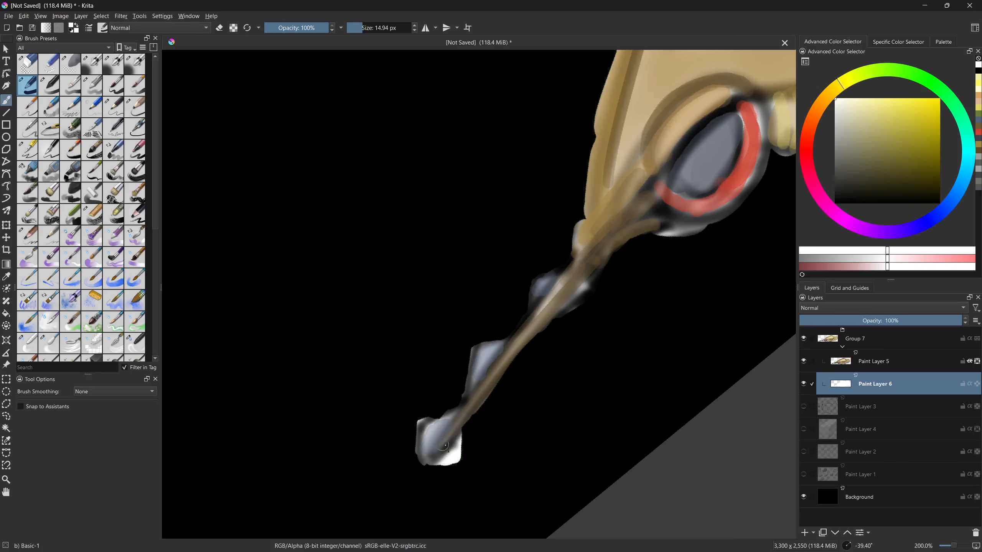
mouse_move(483, 401)
left_mouse_down()
mouse_move(498, 398)
mouse_move(503, 364)
mouse_move(528, 358)
mouse_move(576, 305)
left_mouse_up()
- Smooth the base's outer edge from the narrow tip up along the creature's back
mouse_move(604, 153)
left_mouse_down()
mouse_move(573, 283)
mouse_move(516, 370)
left_mouse_up()
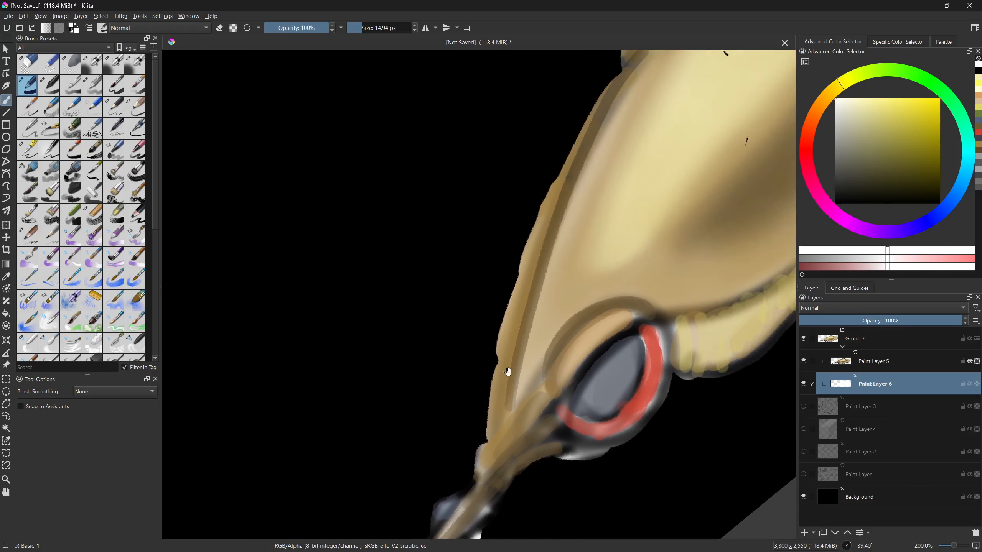
key("e")
mouse_move(485, 460)
left_mouse_down()
mouse_move(490, 366)
mouse_move(493, 404)
left_mouse_up()
left_click_drag(531, 312, 511, 389)
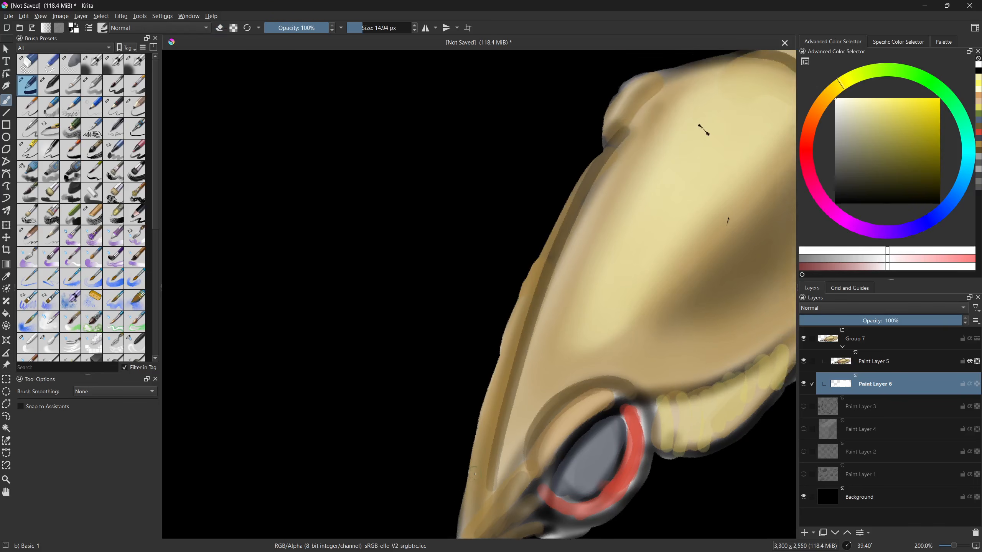
left_click_drag(656, 170, 620, 280)
left_click_drag(661, 236, 676, 244)
- Clean up the base's edge around the upper body and trim the small bump on the back with the eraser
left_click_drag(719, 316, 449, 278)
left_click_drag(568, 250, 588, 270)
left_click_drag(555, 232, 536, 270)
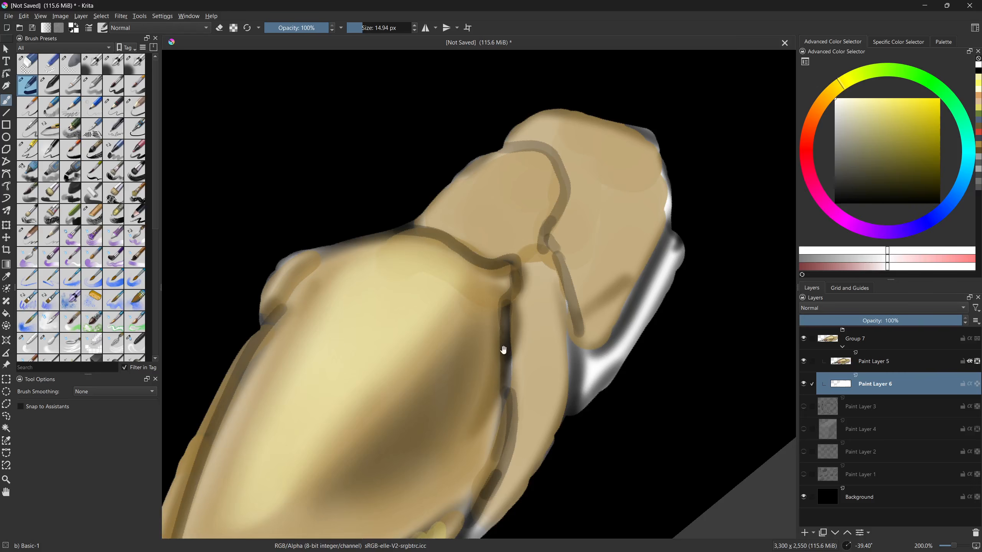
left_click_drag(504, 349, 525, 290)
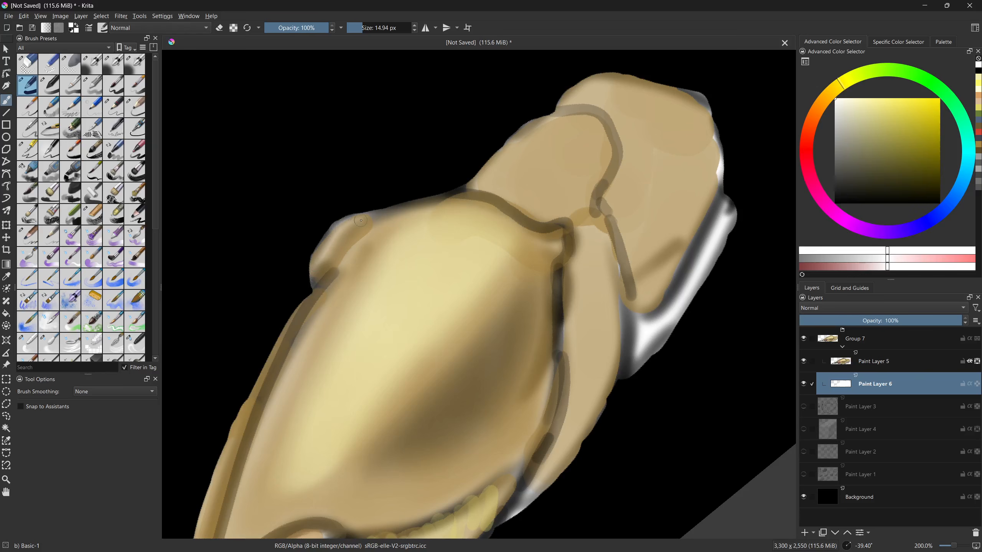
left_click_drag(326, 241, 332, 396)
key("e")
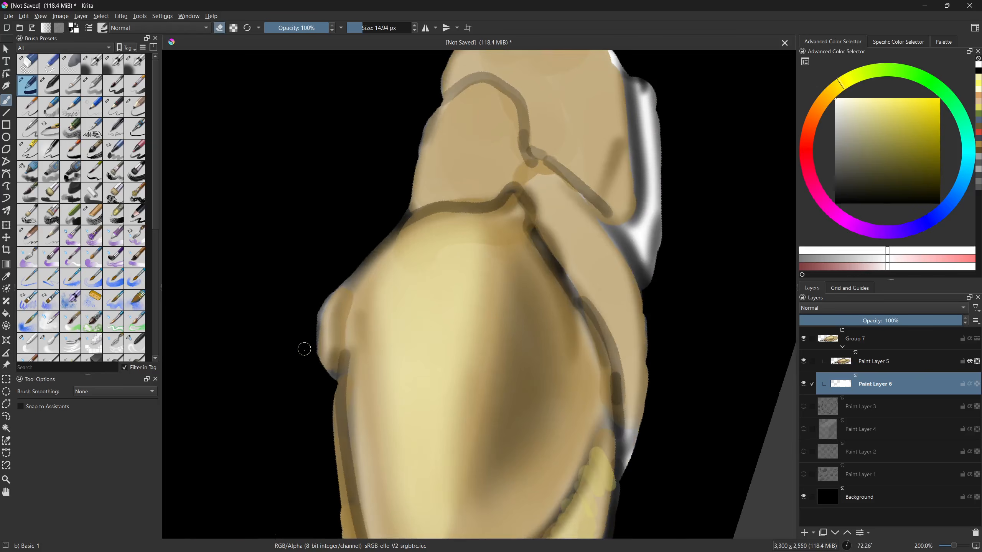
mouse_move(315, 315)
left_mouse_down()
mouse_move(322, 273)
mouse_move(314, 372)
mouse_move(329, 271)
mouse_move(312, 369)
mouse_move(308, 322)
mouse_move(331, 279)
left_mouse_up()
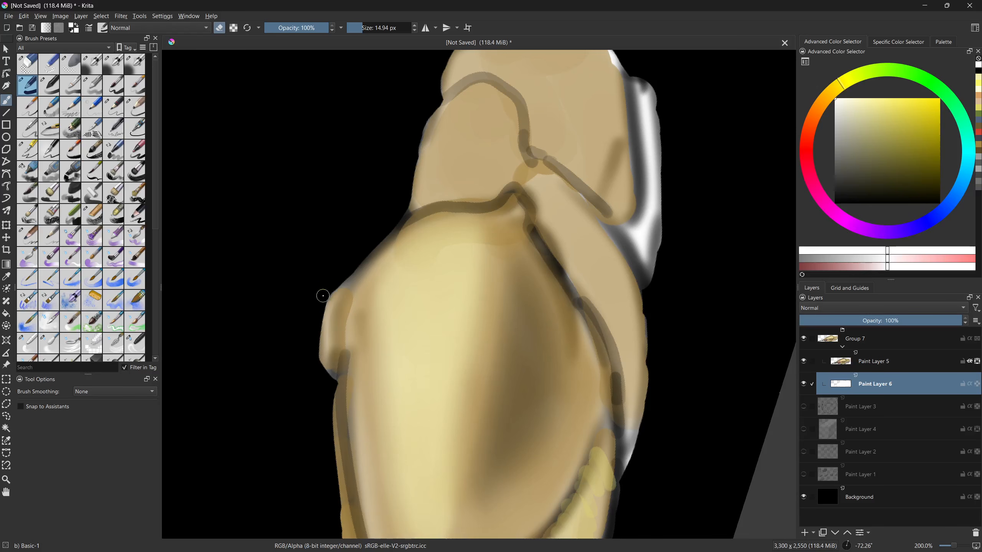
- Fill the Background layer with white to view the whole creature against it
key("5")
left_click_drag(360, 376, 547, 287)
scroll(463, 390, "down", 1)
left_click_drag(463, 390, 487, 310)
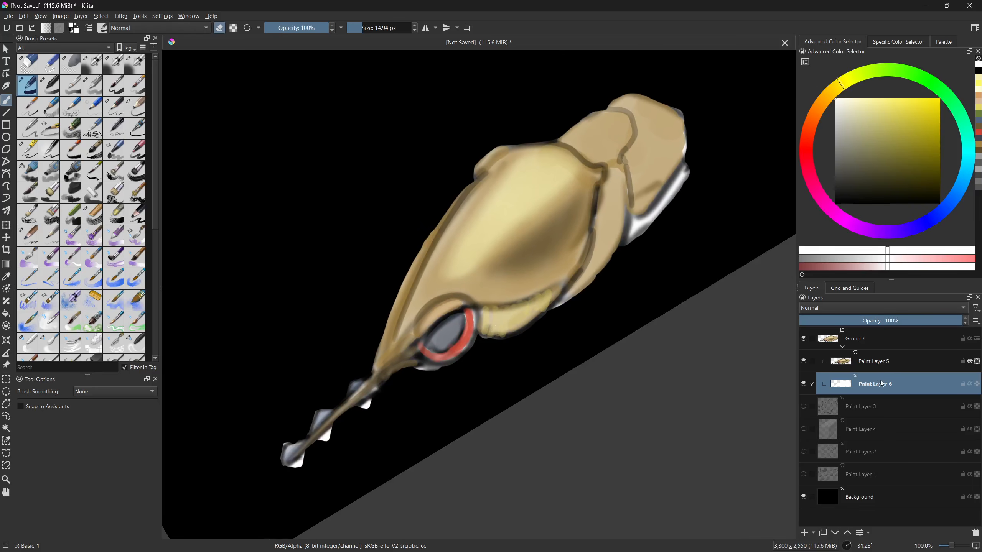
left_click(869, 363)
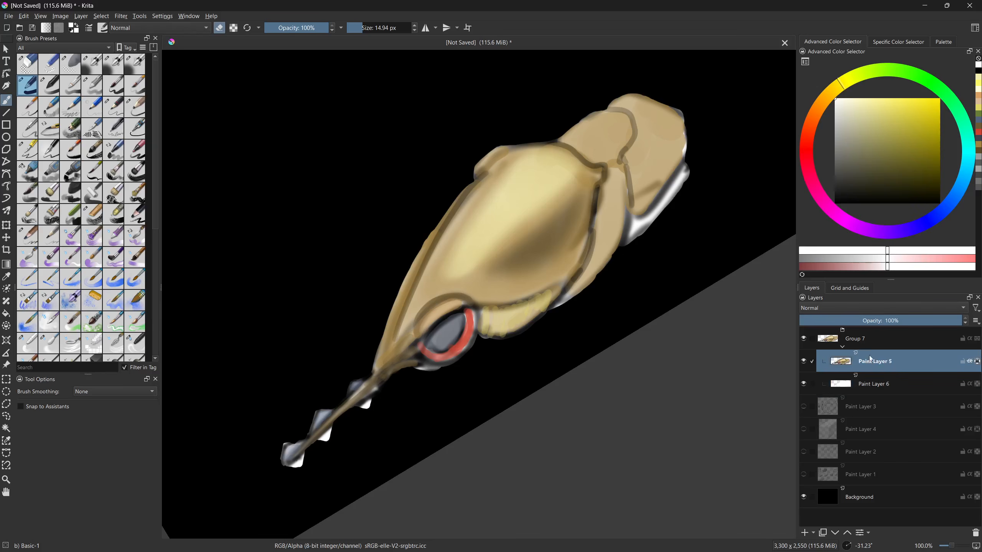
left_click(853, 490)
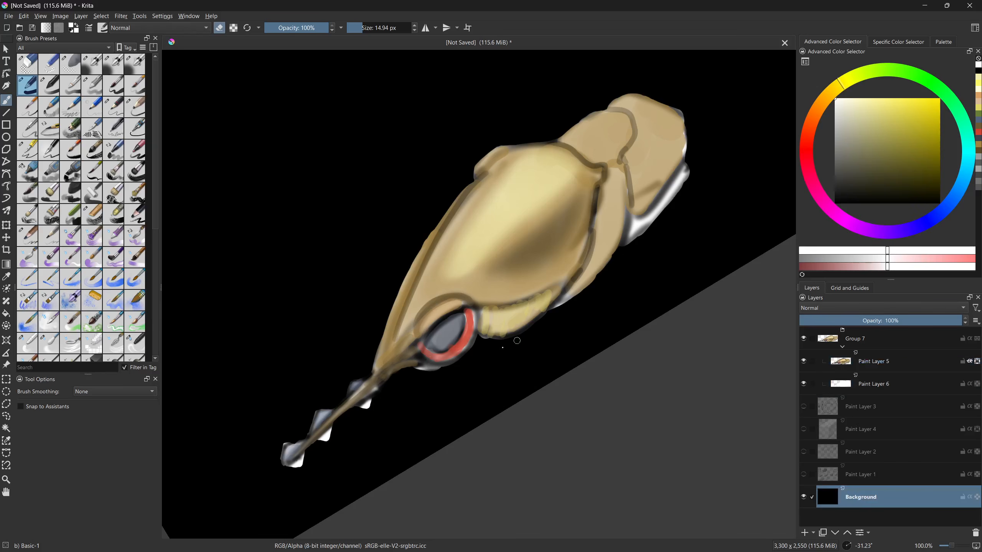
key("BackSpace")
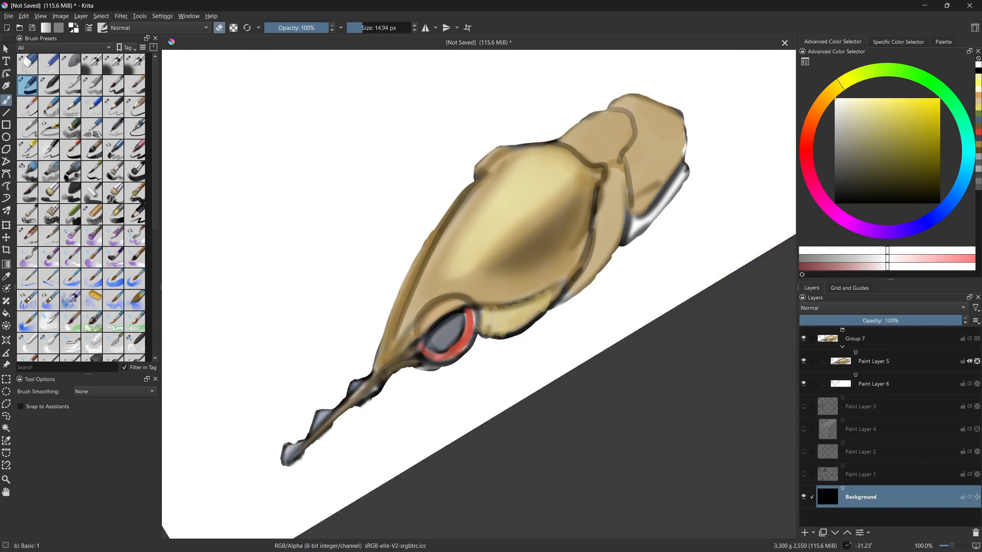
- Add a paint layer above Paint Layer 5 and brush black over the narrow tip with Airbrush Soft at 256.97 px
left_click(888, 362)
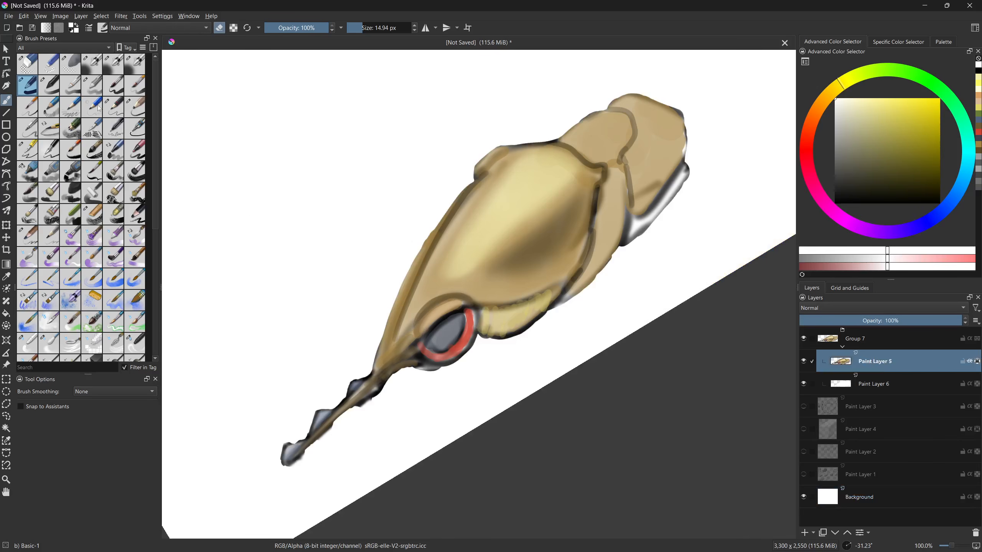
left_click(114, 65)
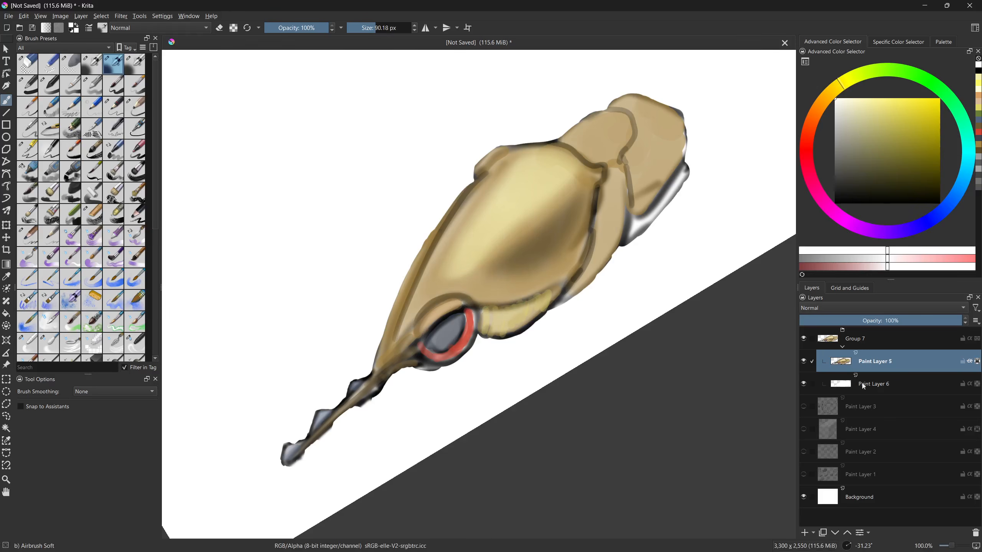
left_click(805, 533)
mouse_move(366, 367)
left_mouse_down()
mouse_move(510, 346)
mouse_move(563, 364)
left_mouse_up()
key("x")
left_click_drag(472, 367, 516, 347)
left_click_drag(458, 384, 518, 406)
mouse_move(358, 473)
left_mouse_down()
mouse_move(500, 384)
mouse_move(480, 370)
mouse_move(588, 325)
left_mouse_up()
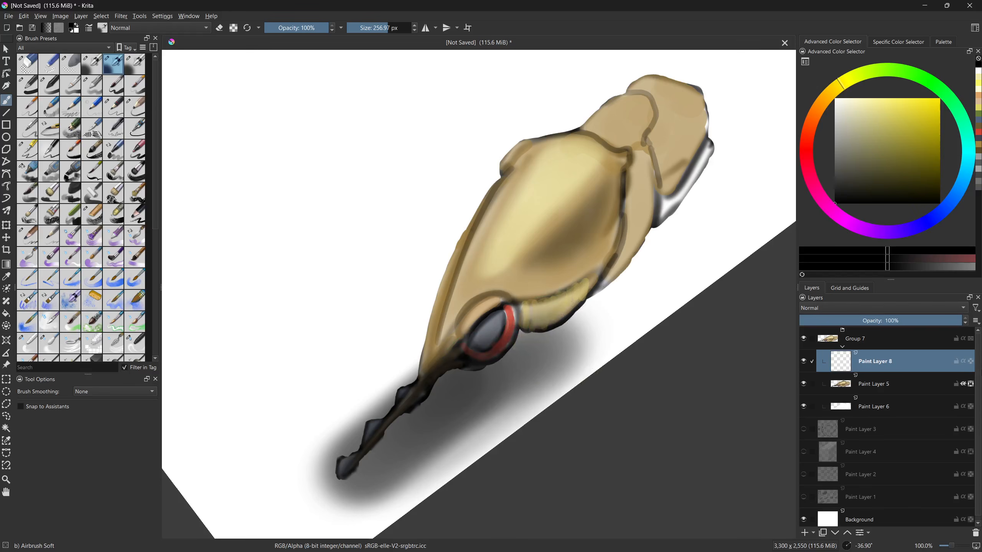
- Turn on inherit alpha for Paint Layer 8 and airbrush black shading along the creature's underside
left_click(963, 362)
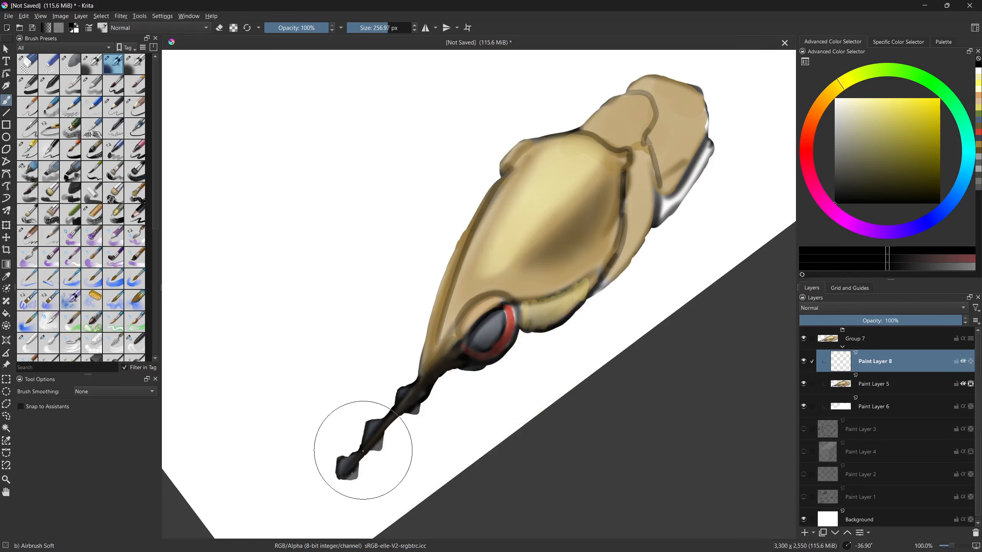
mouse_move(622, 290)
left_mouse_down()
mouse_move(558, 314)
mouse_move(515, 347)
mouse_move(680, 197)
mouse_move(740, 81)
mouse_move(693, 171)
mouse_move(475, 365)
mouse_move(323, 467)
left_mouse_up()
left_click_drag(539, 377, 494, 374)
- Trim and soften the black shading with the Airbrush Soft eraser, starting at 299.20 px and reducing it to 53.08 px
left_click_drag(418, 426, 449, 428, "shift")
key("e")
mouse_move(351, 475)
left_mouse_down()
mouse_move(340, 485)
mouse_move(487, 397)
mouse_move(575, 318)
mouse_move(409, 450)
mouse_move(449, 368)
left_mouse_up()
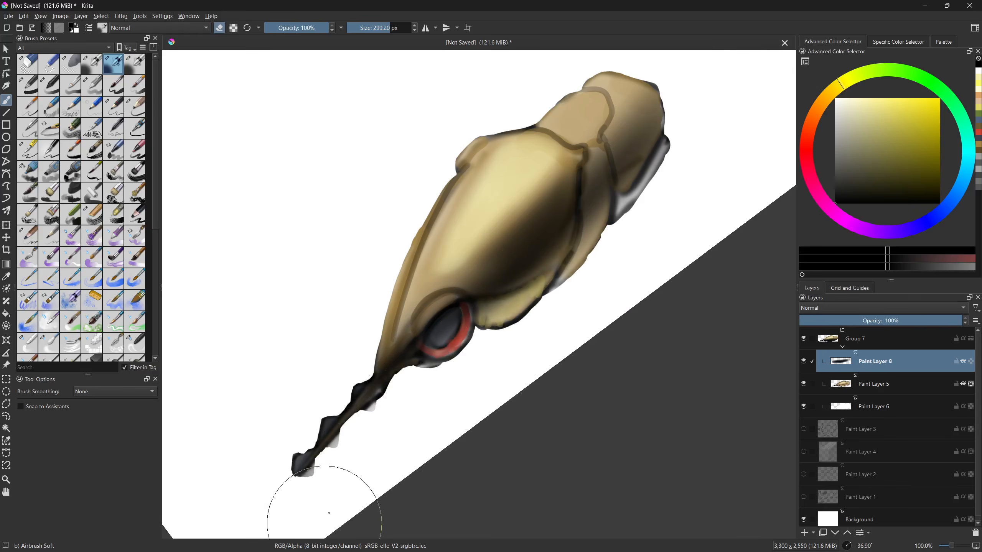
mouse_move(661, 203)
left_mouse_down()
mouse_move(682, 190)
mouse_move(587, 312)
mouse_move(665, 183)
mouse_move(721, 158)
mouse_move(595, 301)
mouse_move(574, 352)
mouse_move(515, 301)
mouse_move(514, 328)
mouse_move(553, 277)
left_mouse_up()
key("bracketleft")
key("bracketleft")
key("bracketleft")
key("bracketleft")
mouse_move(456, 361)
left_mouse_down()
mouse_move(423, 364)
mouse_move(334, 406)
mouse_move(491, 407)
left_mouse_up()
scroll(492, 406, "up", 3)
left_click_drag(433, 298, 458, 455)
left_click_drag(409, 377, 408, 366)
- Set the painting color to white with Basic-1 at 9.22 px on Paint Layer 6, and return to Paint Layer 8
left_click(872, 406)
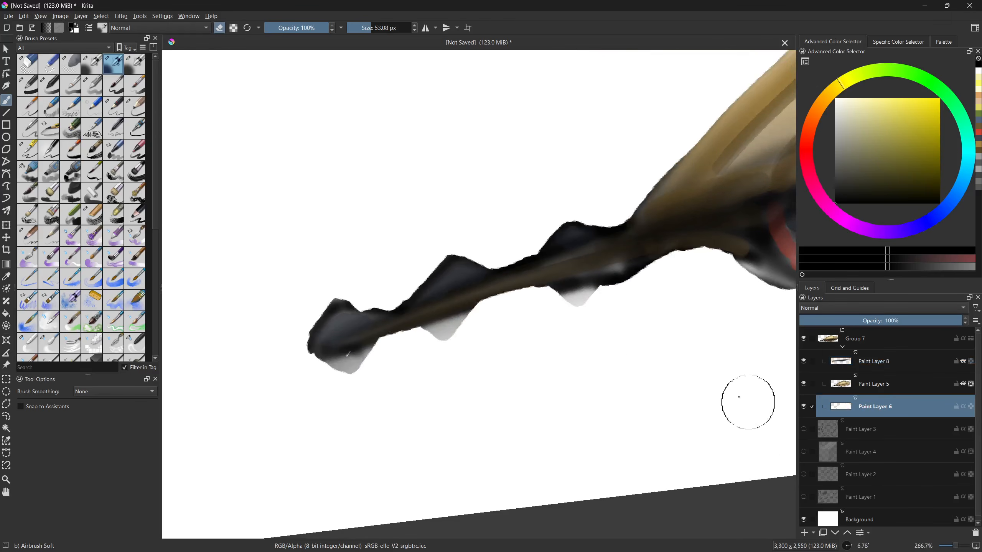
left_click(27, 85)
left_click(873, 131)
left_click_drag(873, 132, 835, 99)
key("bracketleft")
key("bracketleft")
key("bracketleft")
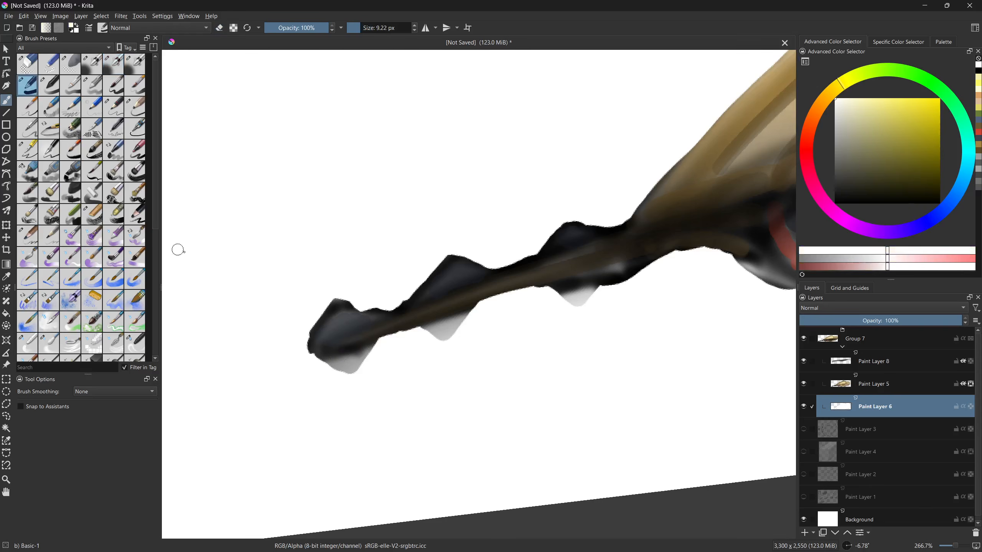
key("Page_Up")
key("Page_Up")
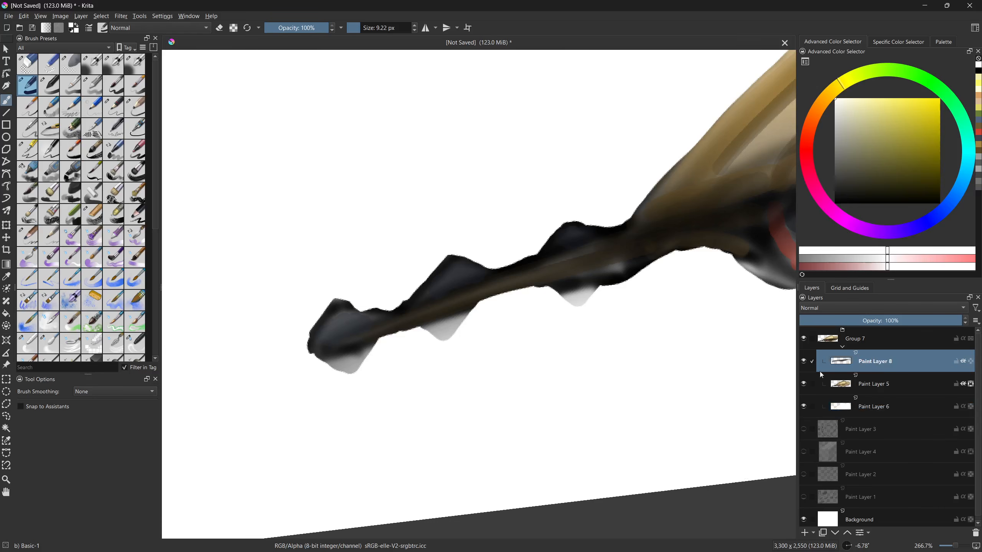
- Switch to the Pencil-2 brush, try a thin white stroke along the middle spike's edge and undo it
left_click(113, 107)
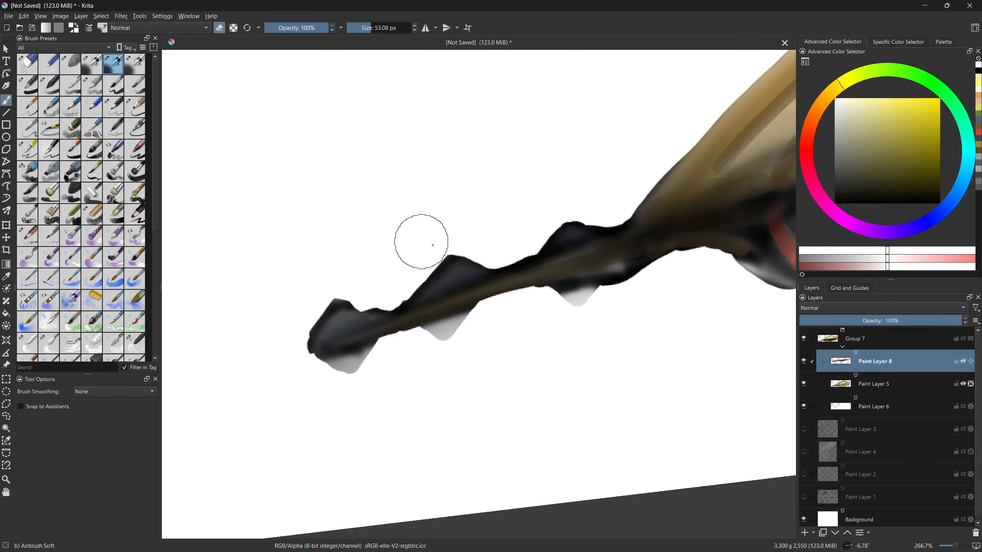
key("bracketleft")
key("bracketleft")
key("bracketleft")
key("bracketleft")
key("bracketleft")
key("bracketleft")
key("bracketleft")
key("bracketleft")
key("bracketleft")
key("bracketleft")
key("bracketleft")
key("bracketleft")
key("bracketleft")
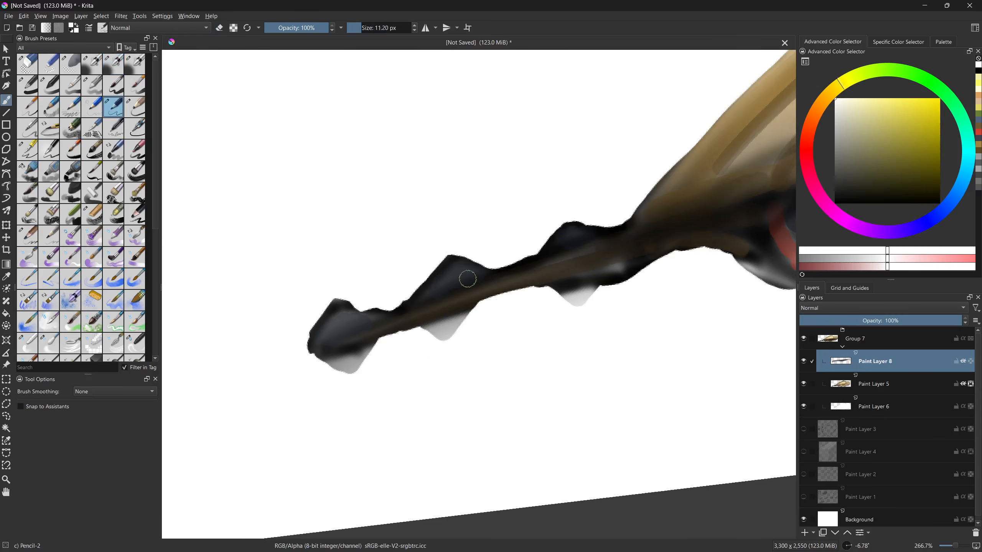
key("bracketleft")
key("bracketleft")
left_click_drag(424, 296, 459, 252)
key("ctrl+z")
- Lighten the upper half of the middle spike with white, using Pencil-2 at 39.57 px
key("bracketright")
key("bracketright")
key("bracketright")
key("bracketright")
key("bracketright")
key("bracketright")
key("bracketright")
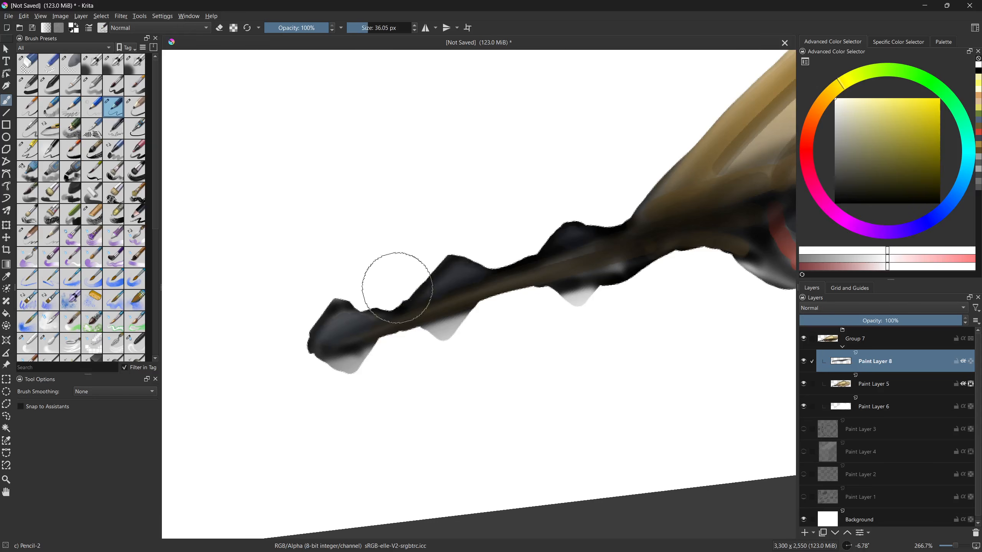
key("ctrl+bracketleft")
mouse_move(420, 278)
left_mouse_down()
mouse_move(403, 314)
mouse_move(412, 310)
left_mouse_up()
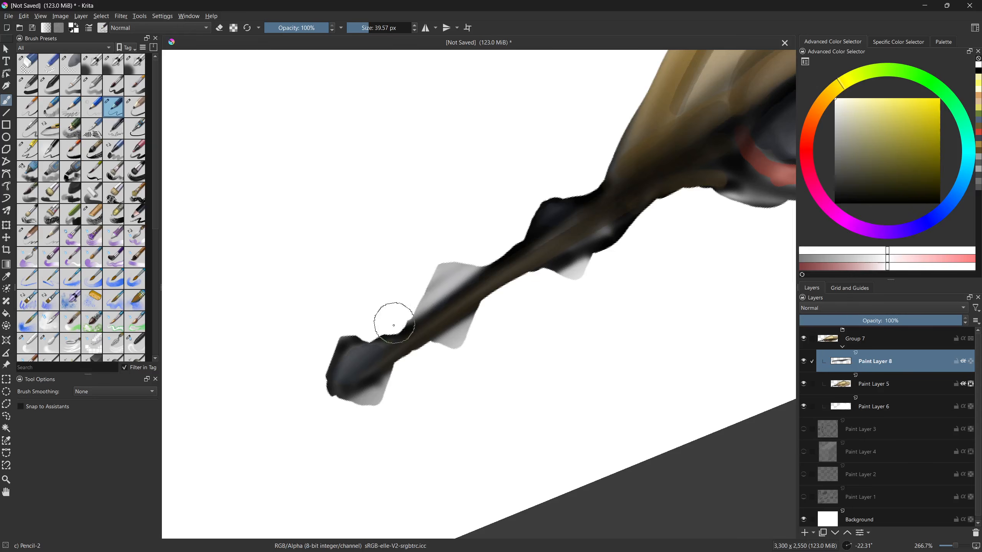
- Lower the brush opacity to 67% and shade the edge of the middle spike with black at 43.21 px
left_click(307, 29)
mouse_move(425, 285)
left_mouse_down()
mouse_move(396, 285)
mouse_move(430, 280)
mouse_move(403, 312)
mouse_move(460, 268)
left_mouse_up()
left_click_drag(580, 358, 443, 447)
left_click_drag(857, 189, 833, 205)
left_click_drag(475, 281, 483, 285)
left_click_drag(471, 268, 480, 297)
- Sample white from the canvas and add fine highlights to the middle spike with Pencil-2 at 6.61 px
mouse_move(299, 256)
left_mouse_down()
mouse_move(400, 333)
mouse_move(451, 266)
mouse_move(406, 316)
left_mouse_up()
left_click_drag(549, 304, 520, 352)
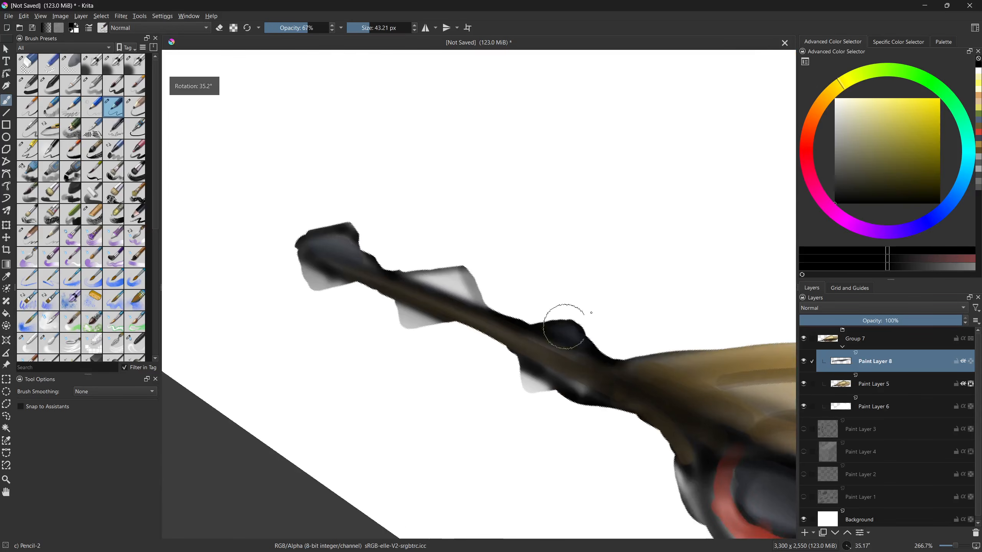
left_click(523, 371, "ctrl")
left_click_drag(452, 288, 418, 287)
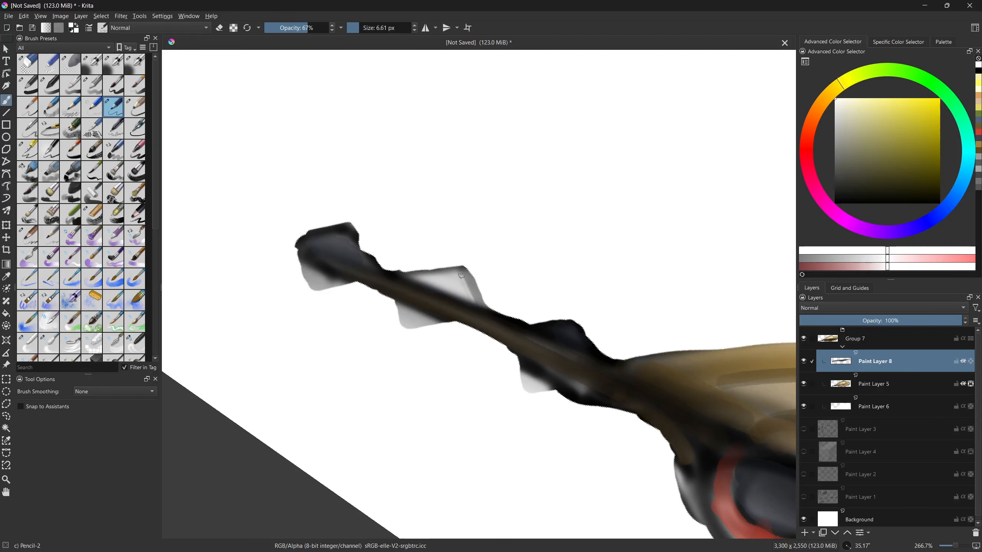
left_click_drag(476, 305, 520, 330)
- Sample tan from the body and paint a straight highlight along the narrow stem at 19.30 px and 67% opacity
left_click(541, 201, "ctrl")
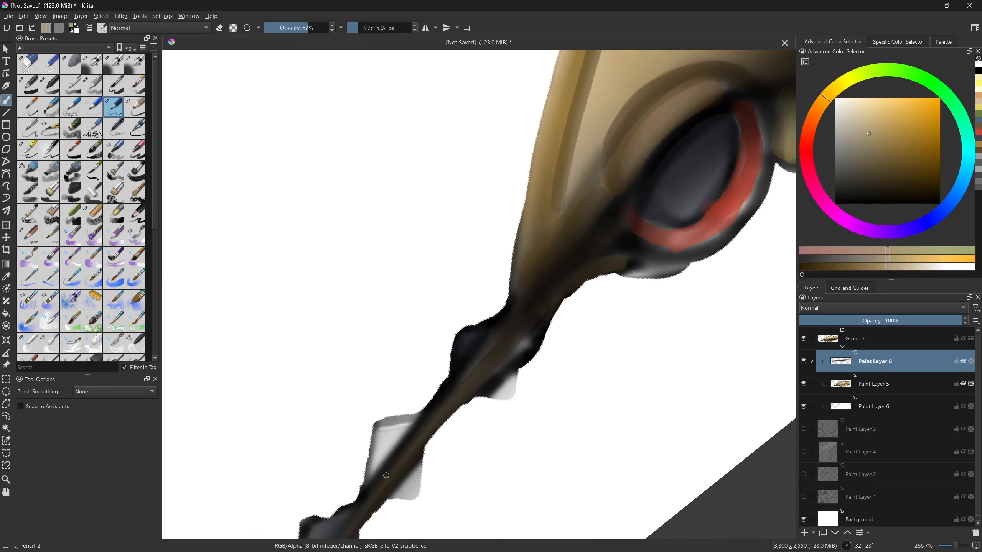
left_click_drag(393, 449, 404, 395)
left_click_drag(382, 434, 396, 433)
key("v")
left_click_drag(341, 500, 520, 263)
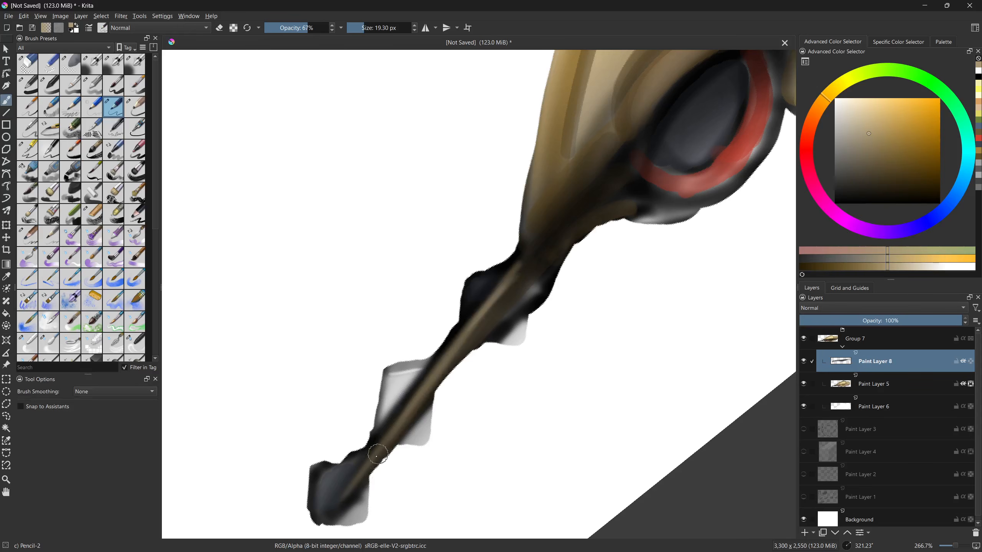
- Paint the upper half of the end spike in a light greyish tone with Pencil-2
mouse_move(604, 340)
left_mouse_down()
mouse_move(388, 429)
mouse_move(451, 459)
left_mouse_up()
left_click_drag(331, 328, 371, 341)
mouse_move(371, 341)
left_mouse_down()
mouse_move(299, 357)
mouse_move(336, 354)
mouse_move(318, 346)
mouse_move(375, 325)
mouse_move(462, 339)
mouse_move(299, 350)
mouse_move(374, 340)
mouse_move(315, 352)
mouse_move(366, 342)
mouse_move(328, 337)
mouse_move(449, 341)
mouse_move(424, 347)
mouse_move(454, 339)
mouse_move(458, 349)
mouse_move(415, 352)
mouse_move(487, 339)
left_mouse_up()
key("x")
key("x")
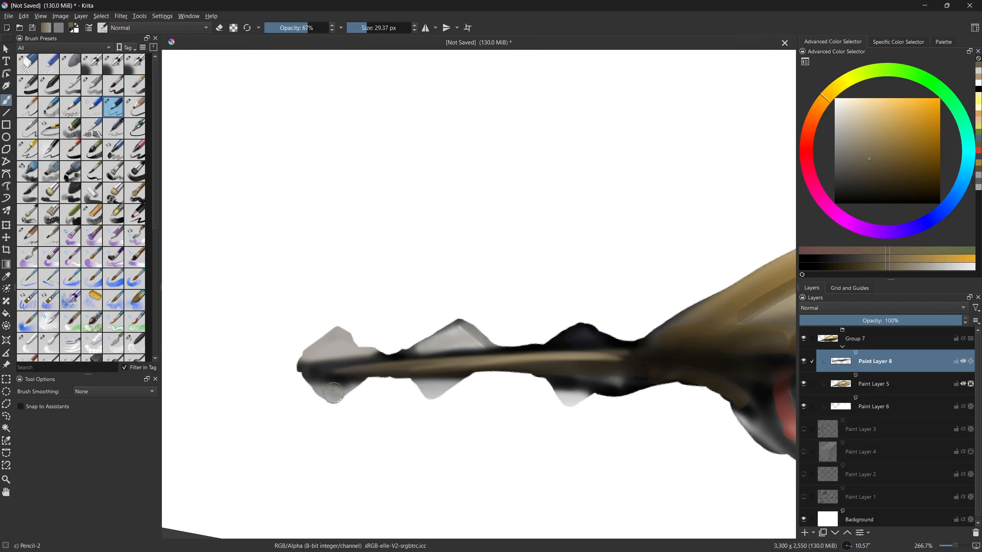
- Finish the light greyish tone on the lower halves of the spikes and line the end spike's upper edge in black at 9.01 px
left_click_drag(433, 379, 434, 388)
left_click_drag(281, 367, 325, 411)
left_click_drag(853, 176, 831, 208)
left_click_drag(412, 418, 429, 389)
left_click_drag(385, 350, 362, 366)
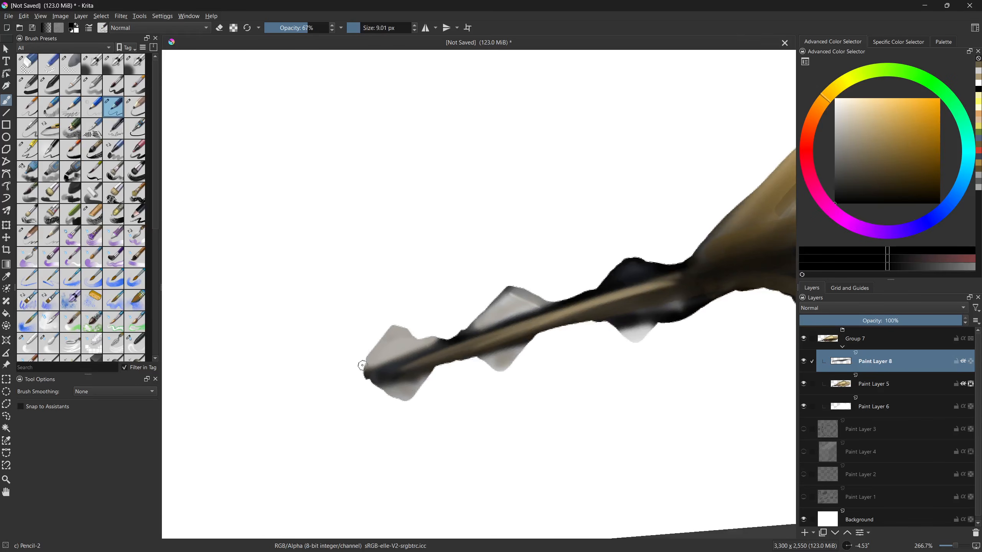
- Add fine white highlights to the upper half of the end spike with Pencil-2, reducing the brush to 6.35 px
left_click(836, 99)
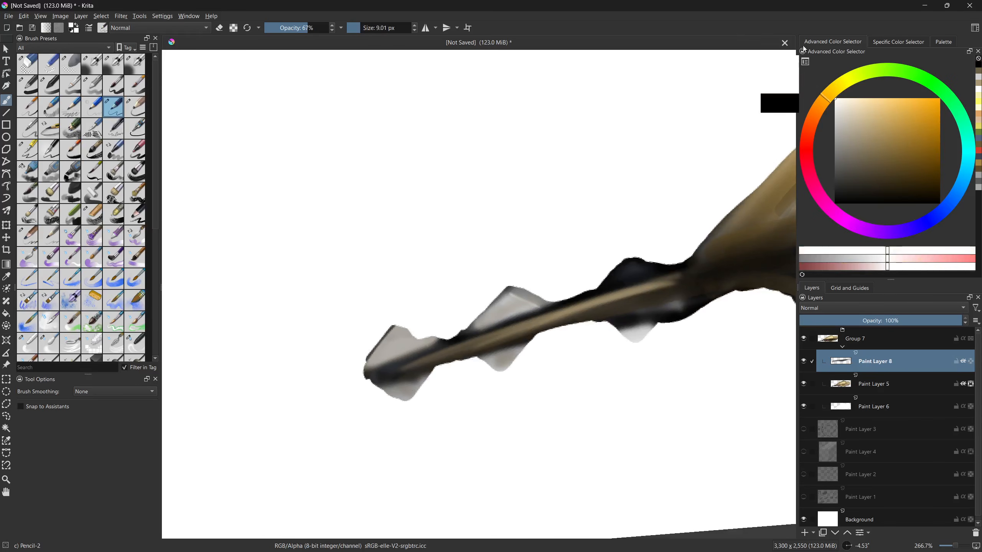
mouse_move(369, 350)
left_mouse_down()
mouse_move(398, 318)
mouse_move(373, 350)
left_mouse_up()
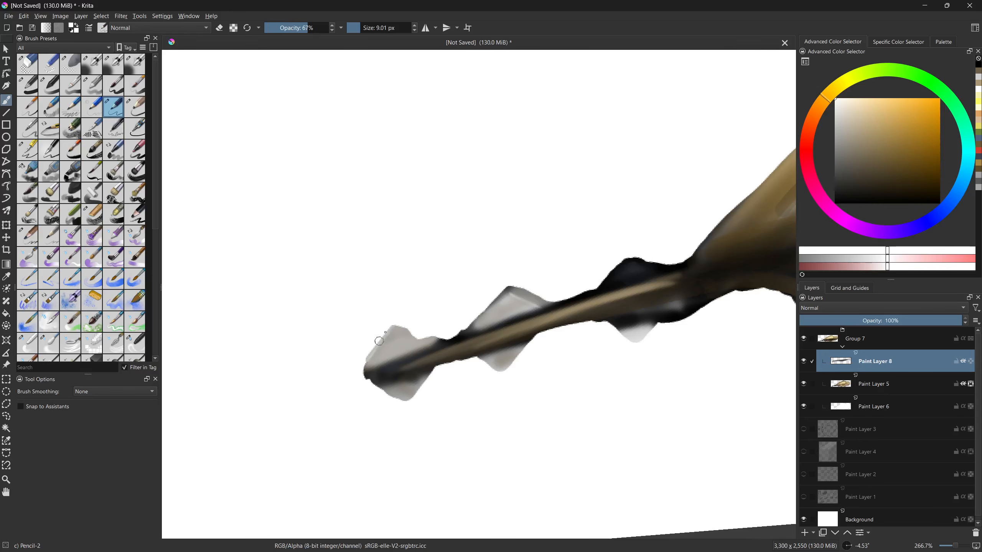
left_click_drag(568, 406, 445, 334)
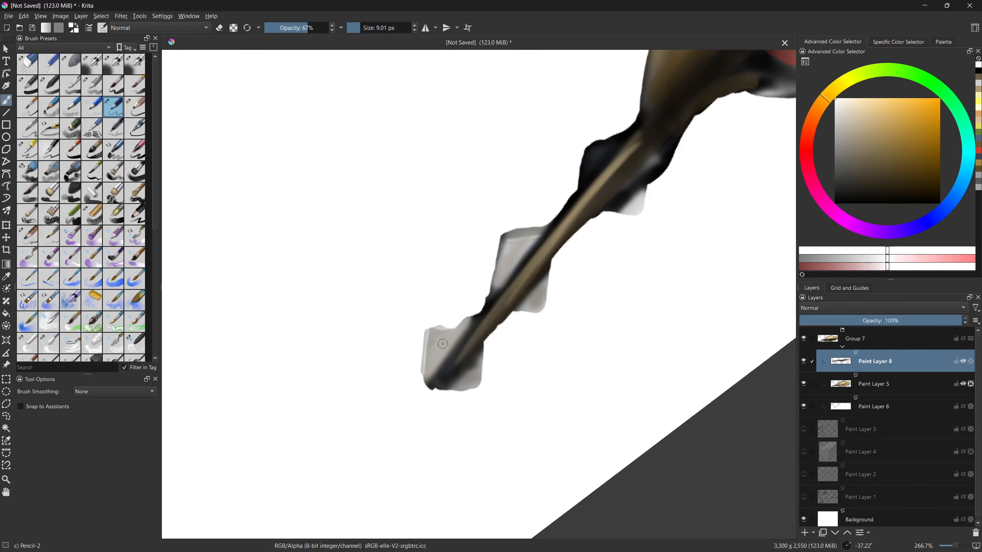
mouse_move(459, 388)
left_mouse_down()
mouse_move(560, 439)
mouse_move(406, 325)
left_mouse_up()
key("bracketleft")
key("bracketleft")
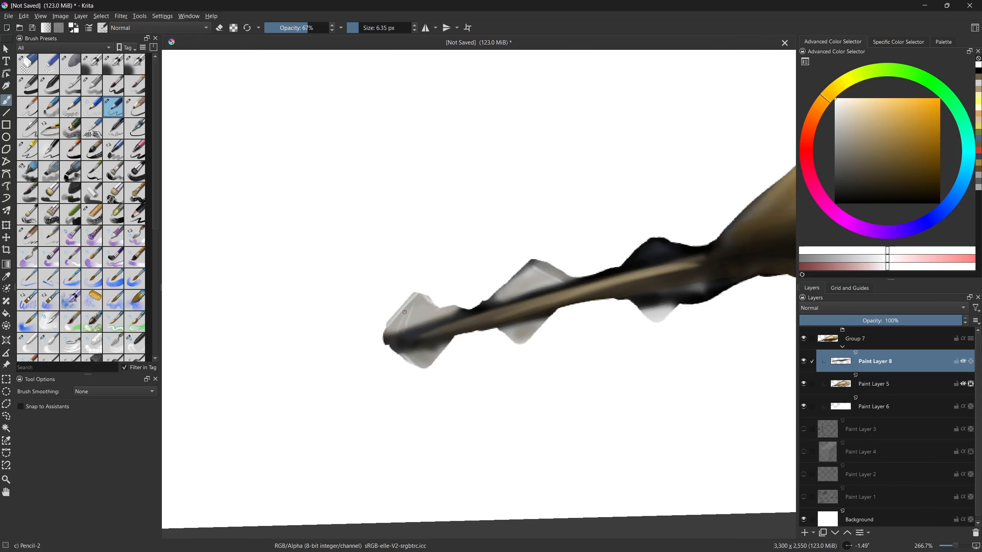
left_click_drag(578, 329, 507, 378)
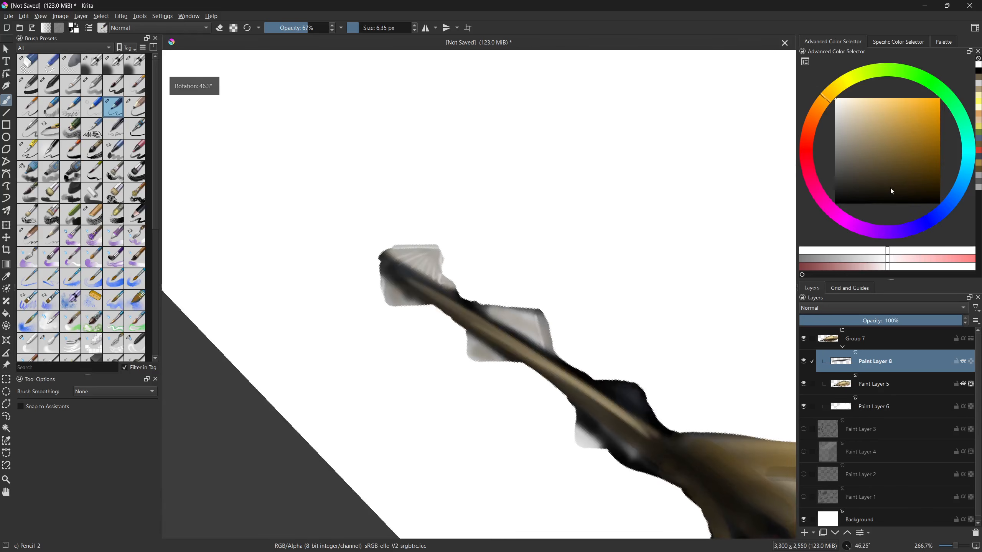
- Draw fine black ridge lines fanning out from the stem across the end and middle spikes at 6.35 px
key("d")
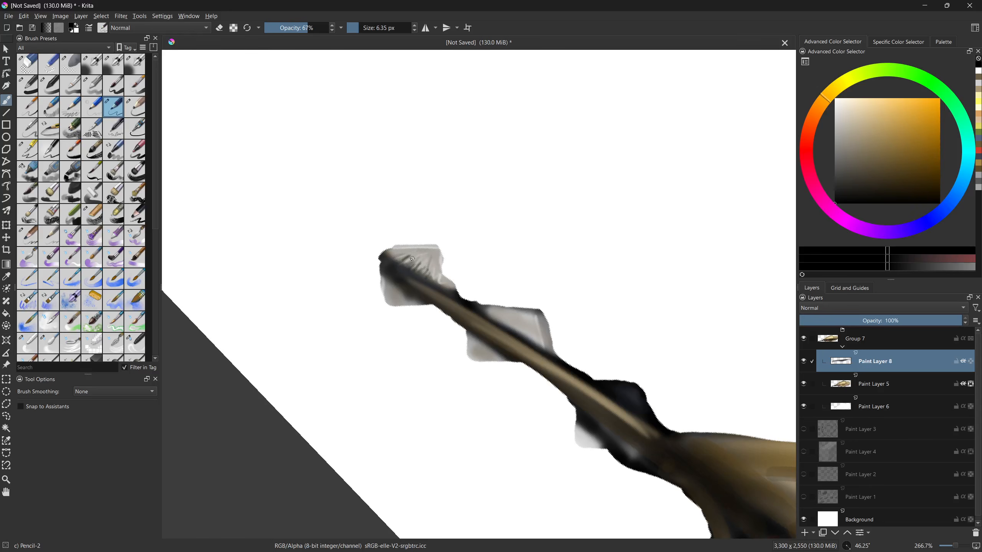
left_click_drag(451, 295, 468, 310)
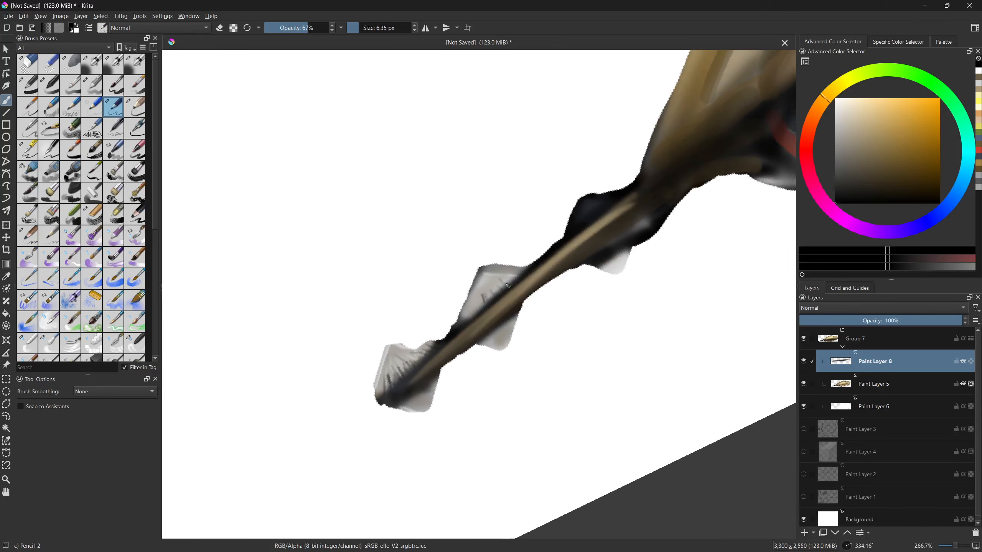
left_click_drag(474, 299, 468, 307)
left_click_drag(621, 257, 495, 372)
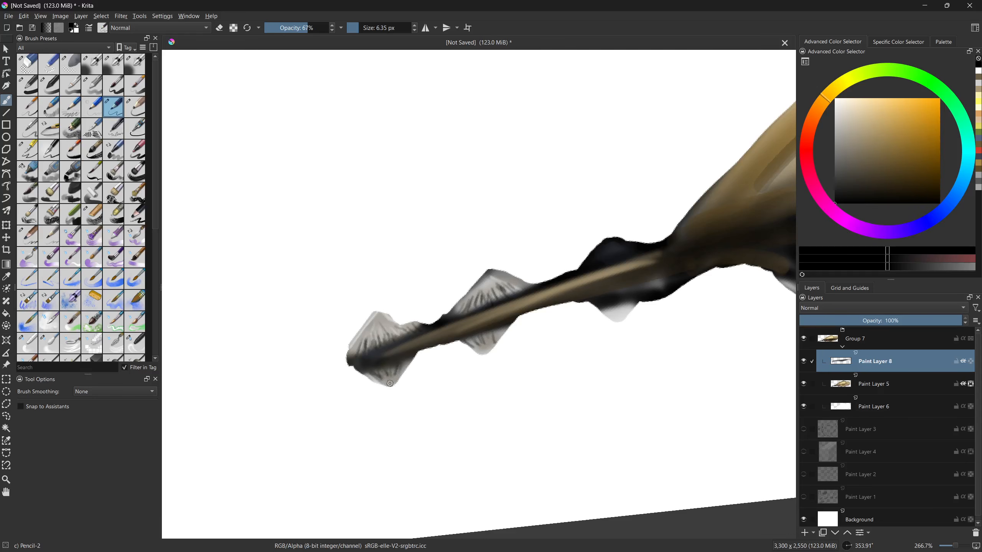
- Add thin white strokes between the dark ridge lines of the end and middle spikes at 4.98 px
key("x")
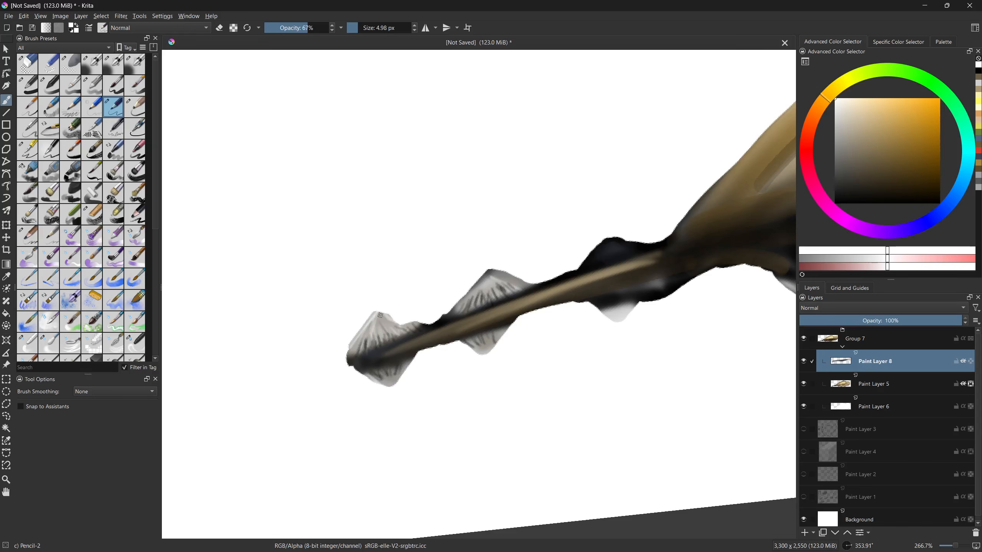
mouse_move(378, 350)
left_mouse_down()
mouse_move(445, 445)
mouse_move(362, 343)
left_mouse_up()
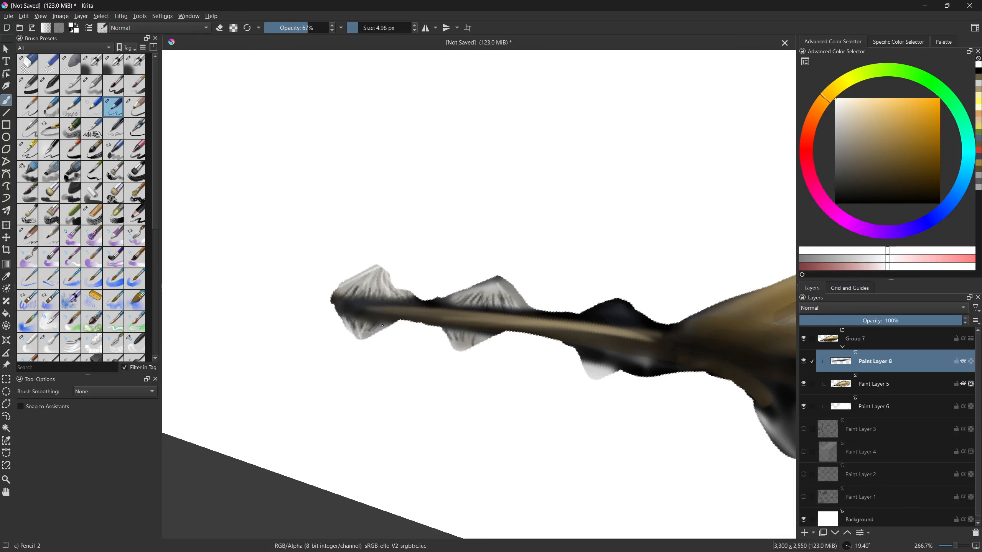
left_click_drag(322, 357, 317, 401)
- Shade the base of the middle spike near-black at 17.58 px and repaint the stem with sampled tan at 34.64 px
mouse_move(372, 315)
left_mouse_down("shift")
mouse_move(386, 316)
mouse_move(363, 297)
mouse_move(474, 288)
mouse_move(488, 271)
left_mouse_up("shift")
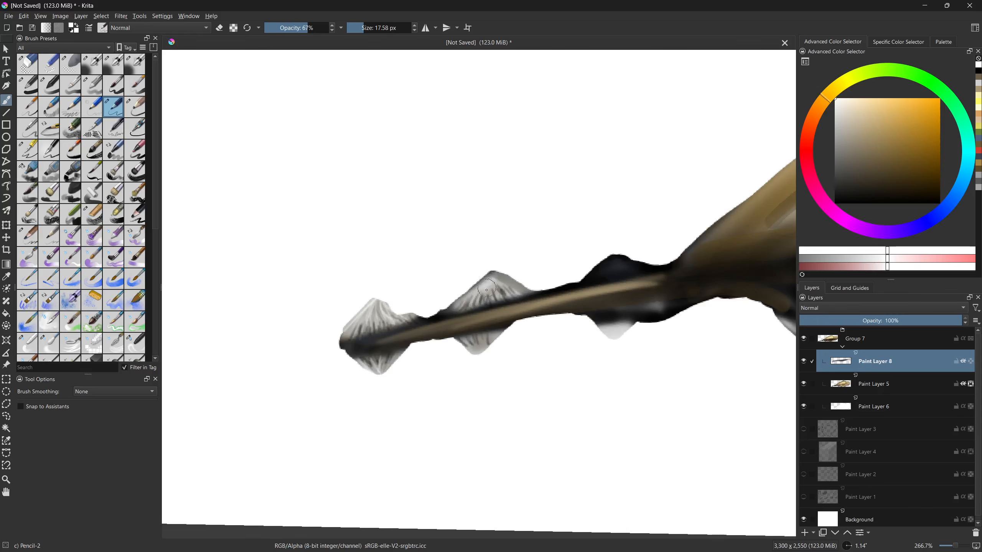
left_click(835, 192)
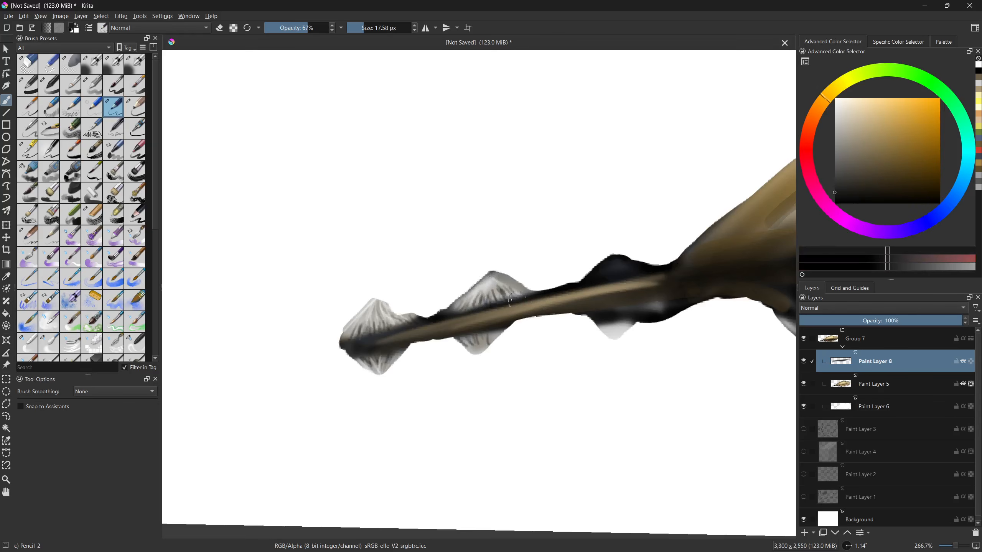
mouse_move(512, 288)
left_mouse_down()
mouse_move(471, 301)
mouse_move(519, 306)
left_mouse_up()
left_click(548, 279, "ctrl")
left_click_drag(423, 360, 434, 359, "shift")
left_click_drag(467, 326, 455, 338)
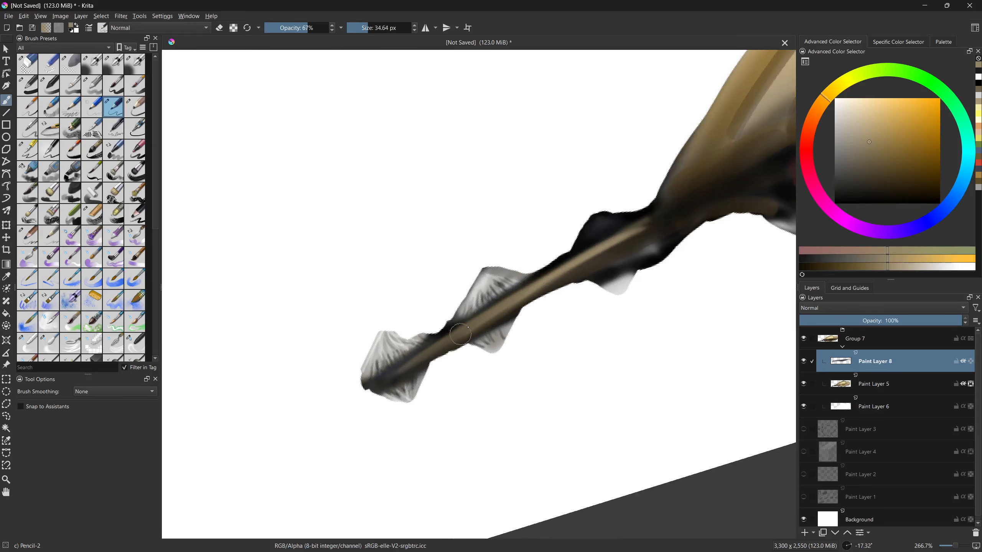
- Shade along the stem beside the middle and end spikes with a dark bluish grey at 17.67 px
left_click_drag(377, 398, 399, 416, "shift")
left_click(407, 387, "ctrl")
left_click(856, 182)
mouse_move(530, 328)
left_mouse_down("shift")
mouse_move(459, 345)
mouse_move(482, 314)
mouse_move(457, 327)
left_mouse_up("shift")
mouse_move(518, 272)
left_mouse_down()
mouse_move(472, 318)
mouse_move(523, 280)
left_mouse_up()
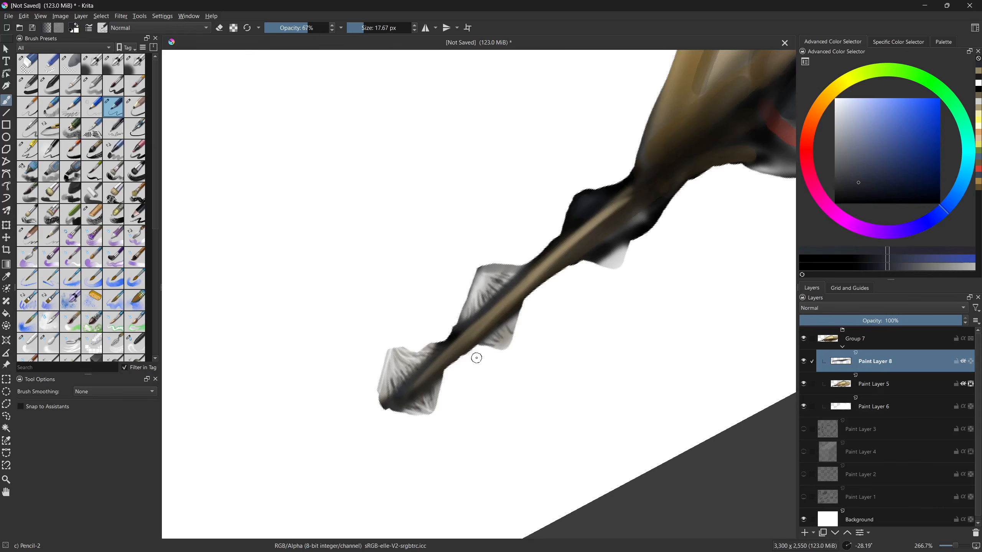
mouse_move(479, 355)
left_mouse_down()
mouse_move(410, 412)
mouse_move(456, 368)
mouse_move(437, 379)
left_mouse_up()
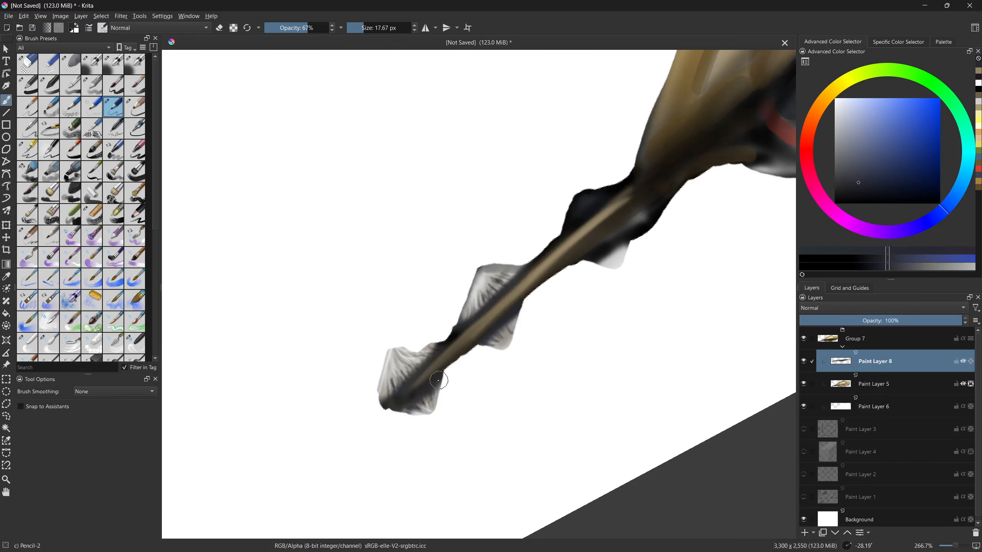
left_click_drag(612, 329, 490, 344)
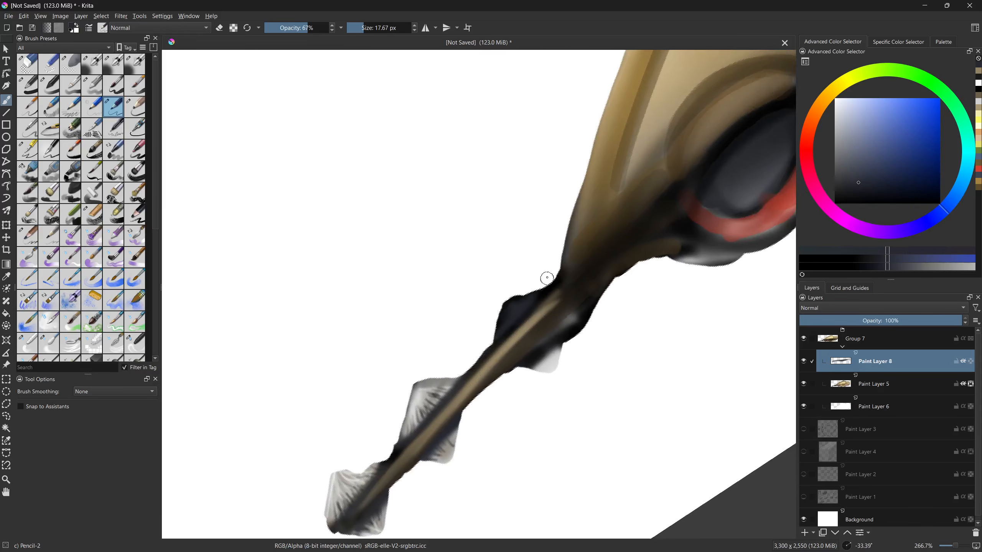
- Sample light grey tones from the middle spike and paint the upper half of the spike nearest the body
left_click(426, 390, "ctrl")
mouse_move(499, 321)
left_mouse_down()
mouse_move(523, 301)
mouse_move(520, 311)
mouse_move(509, 307)
mouse_move(515, 300)
mouse_move(535, 295)
mouse_move(421, 400)
mouse_move(518, 308)
mouse_move(509, 313)
mouse_move(512, 300)
mouse_move(500, 329)
mouse_move(525, 301)
left_mouse_up()
left_click(426, 392, "ctrl")
mouse_move(575, 390)
left_mouse_down()
mouse_move(486, 472)
mouse_move(465, 471)
left_mouse_up()
left_click(883, 164)
left_click(467, 395, "ctrl")
mouse_move(468, 395)
left_mouse_down()
mouse_move(459, 385)
mouse_move(500, 401)
mouse_move(453, 460)
mouse_move(490, 366)
left_mouse_up()
- Draw fine black ridge lines on both halves of the spike nearest the body at 8.71 px
left_click_drag(847, 188, 834, 204)
left_click_drag(429, 375, 423, 358)
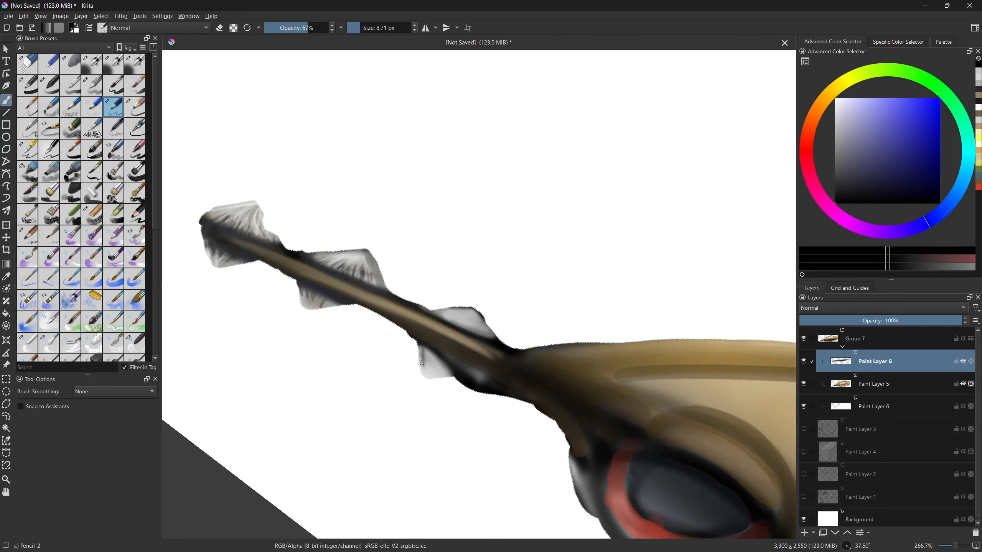
left_click_drag(440, 375, 465, 325)
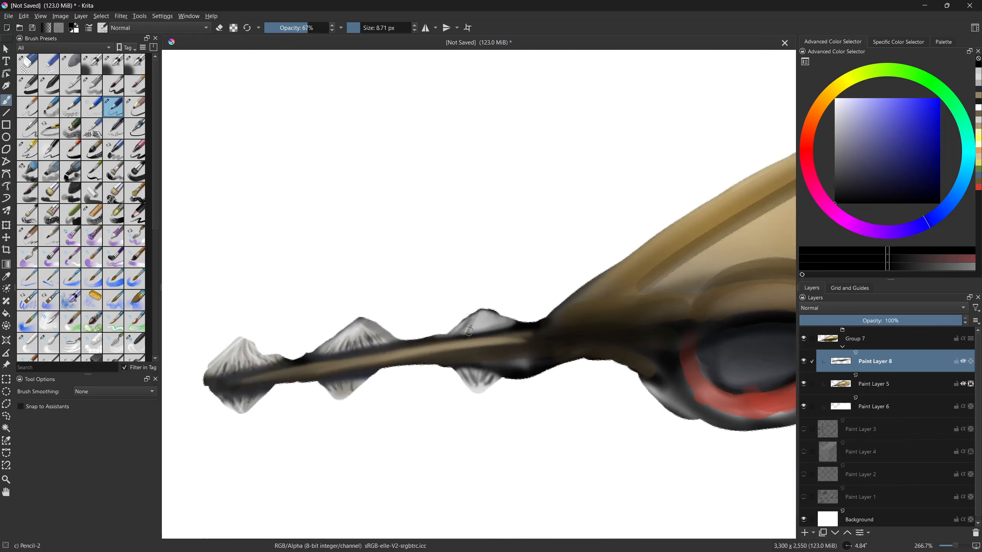
left_click_drag(401, 379, 472, 342)
- Sample a pale yellow from the body's highlight for use on the narrow stem
left_click(704, 92, "ctrl")
left_click_drag(664, 164, 470, 448)
left_click(759, 131, "ctrl")
mouse_move(347, 492)
left_mouse_down()
mouse_move(560, 300)
mouse_move(570, 253)
left_mouse_up()
- Try to paint pale yellow highlight strokes along the stem on the current layer, undoing the attempts
left_click_drag(533, 309, 572, 269)
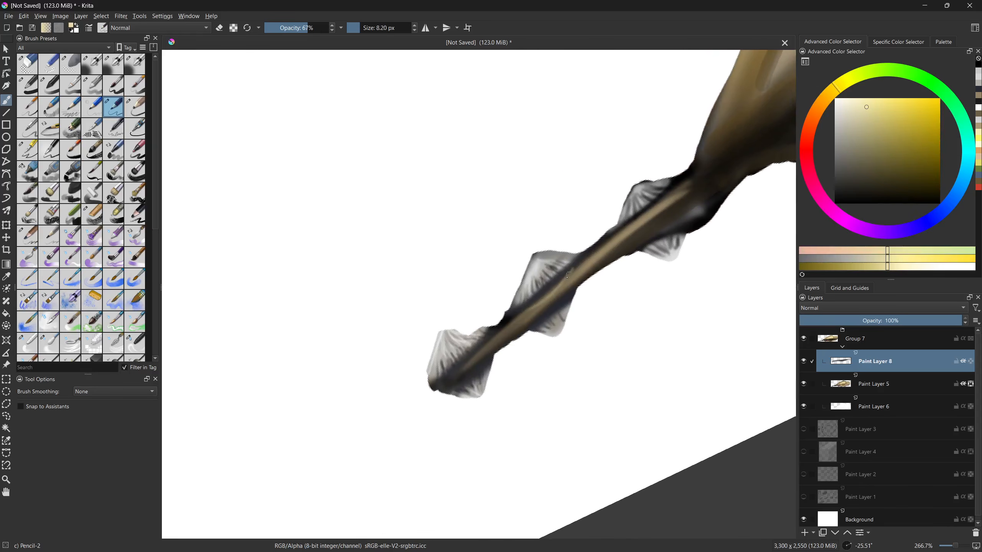
key("ctrl+z")
left_click_drag(522, 317, 583, 266)
mouse_move(522, 317)
left_mouse_down()
mouse_move(576, 266)
mouse_move(561, 293)
left_mouse_up()
key("]")
key("ctrl+z")
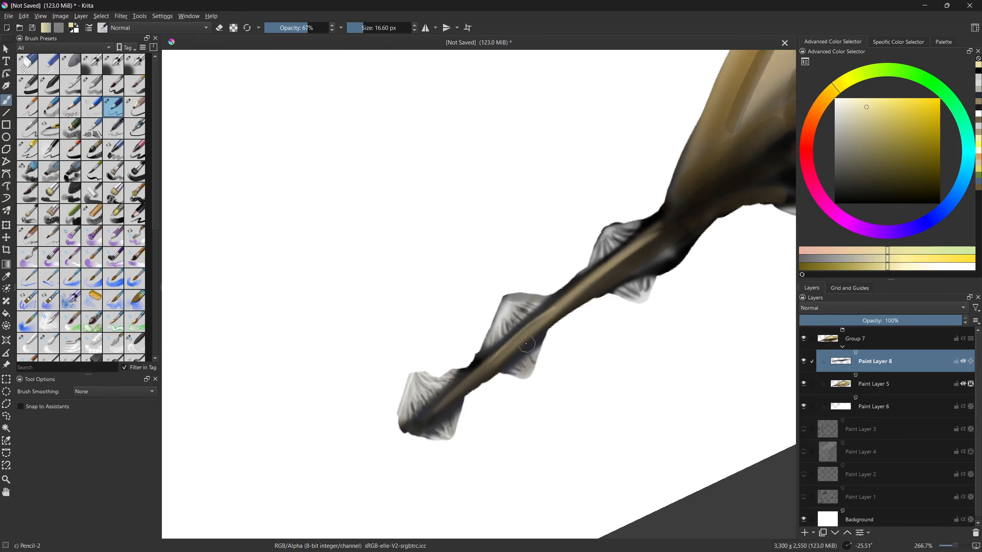
- Add a new paint layer above the spike shading and paint a pale yellow highlight along the whole stem at 9.27 px
left_click(804, 533)
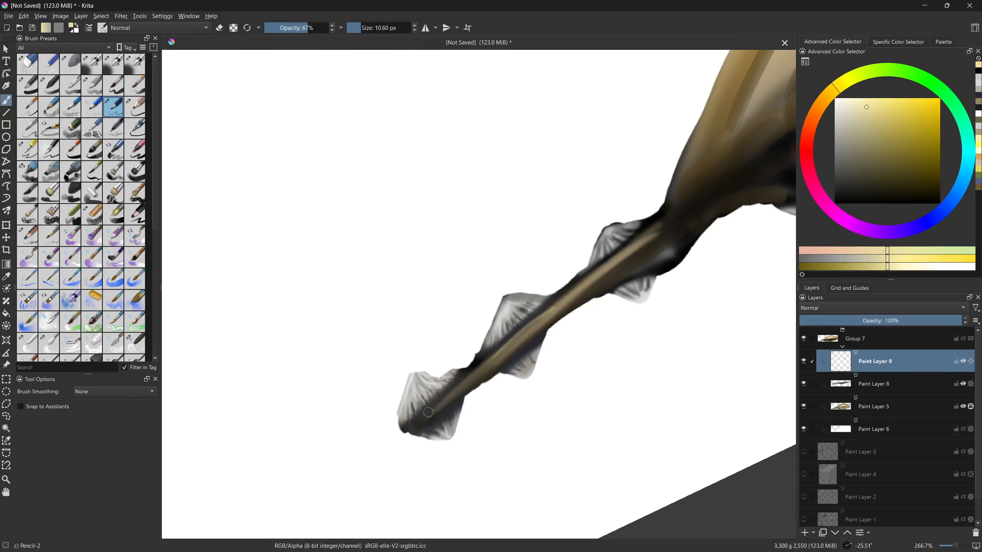
key("bracketleft")
left_click_drag(418, 424, 479, 369)
mouse_move(445, 398)
left_mouse_down()
mouse_move(488, 364)
mouse_move(439, 405)
left_mouse_up()
left_click_drag(489, 362, 557, 308)
left_click_drag(441, 402, 445, 403)
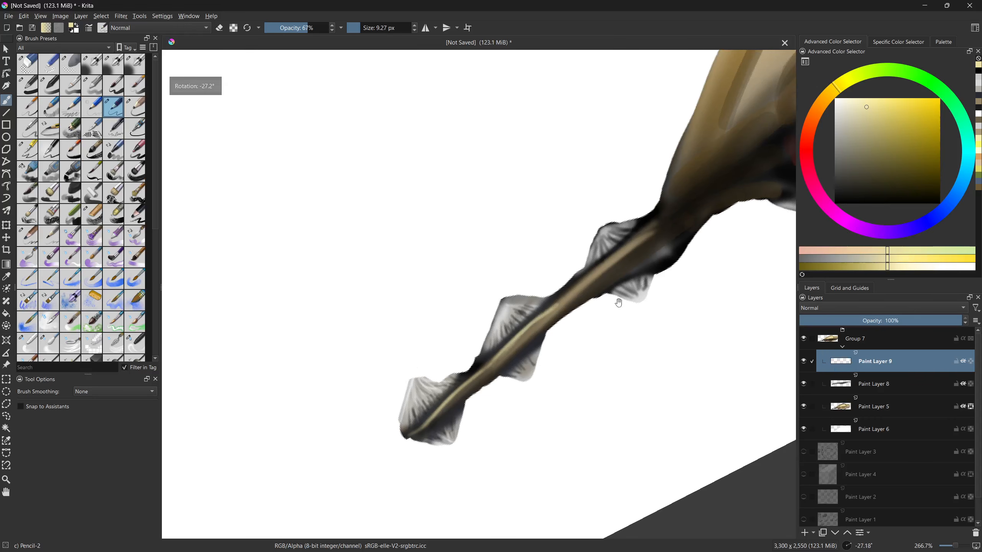
left_click_drag(606, 306, 542, 327)
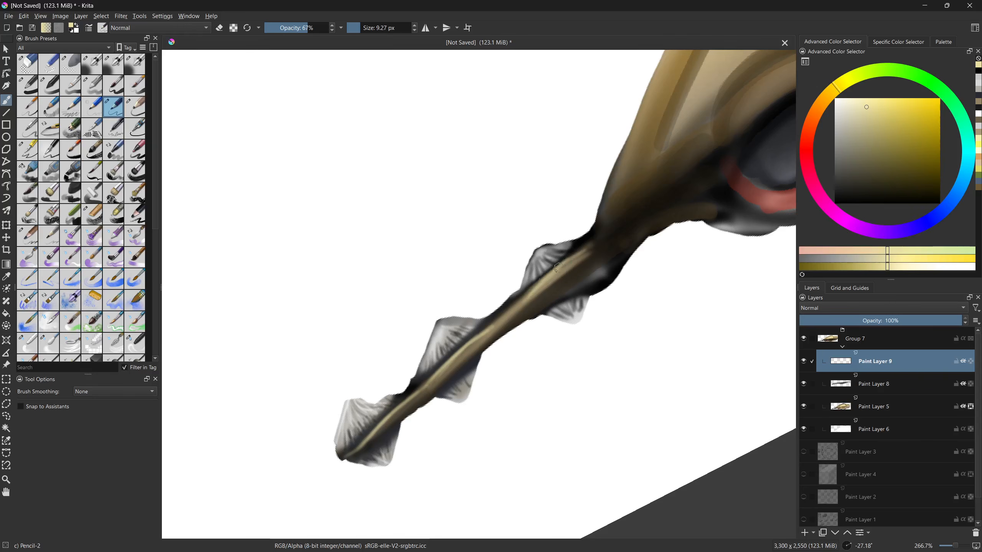
left_click_drag(541, 281, 578, 255)
- Paint pale yellow highlights on the brow ridge above the eye and the ridged area behind it at 16.94 px
left_click_drag(436, 375, 599, 315)
left_click_drag(529, 299, 375, 393)
left_click_drag(381, 394, 438, 383)
mouse_move(531, 335)
left_mouse_down()
mouse_move(555, 313)
mouse_move(511, 351)
mouse_move(540, 300)
mouse_move(501, 326)
left_mouse_up()
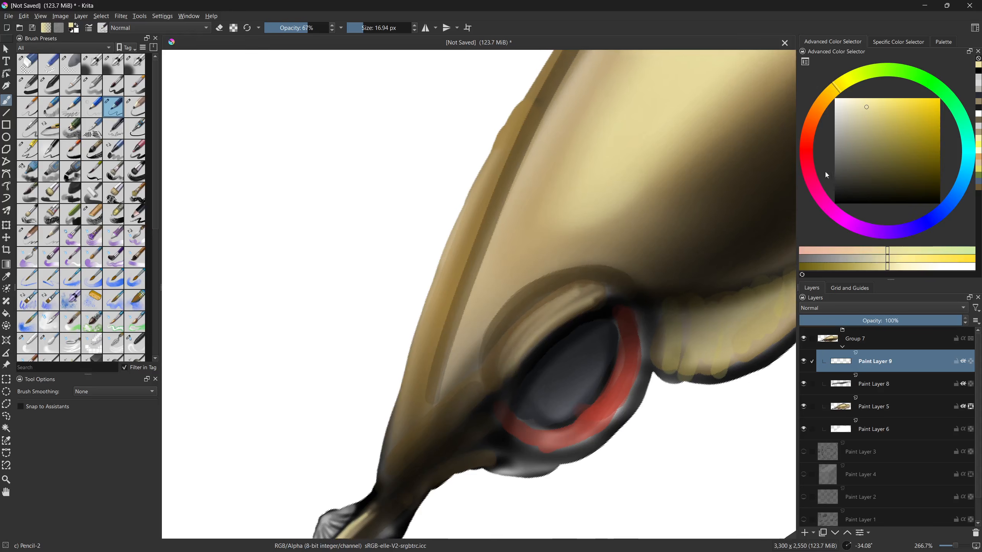
- Switch to black, add another new paint layer on top and raise the brush opacity to 100%
left_click(834, 203)
mouse_move(612, 432)
left_mouse_down()
mouse_move(561, 454)
mouse_move(581, 461)
left_mouse_up()
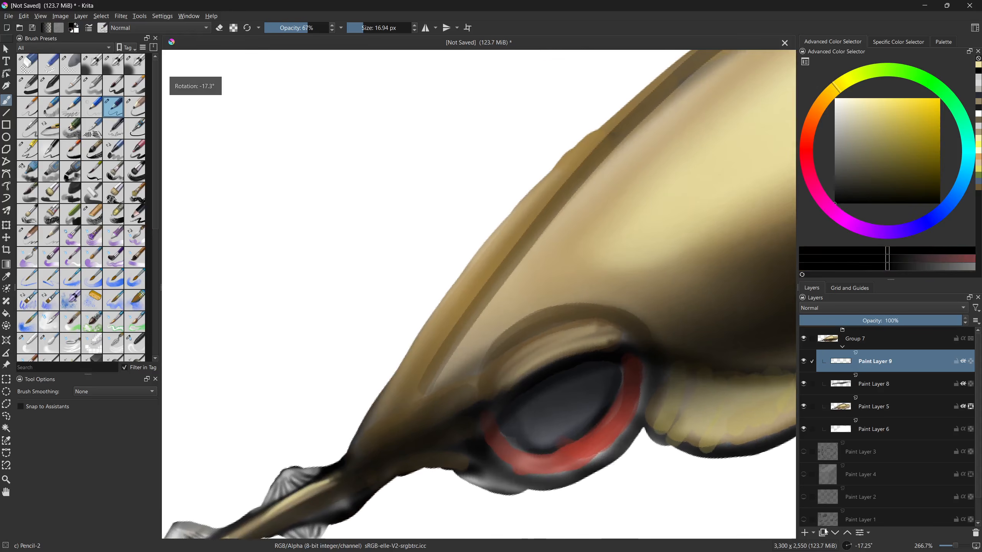
left_click(804, 533)
mouse_move(224, 288)
left_mouse_down()
mouse_move(305, 334)
mouse_move(325, 326)
mouse_move(451, 95)
left_mouse_up()
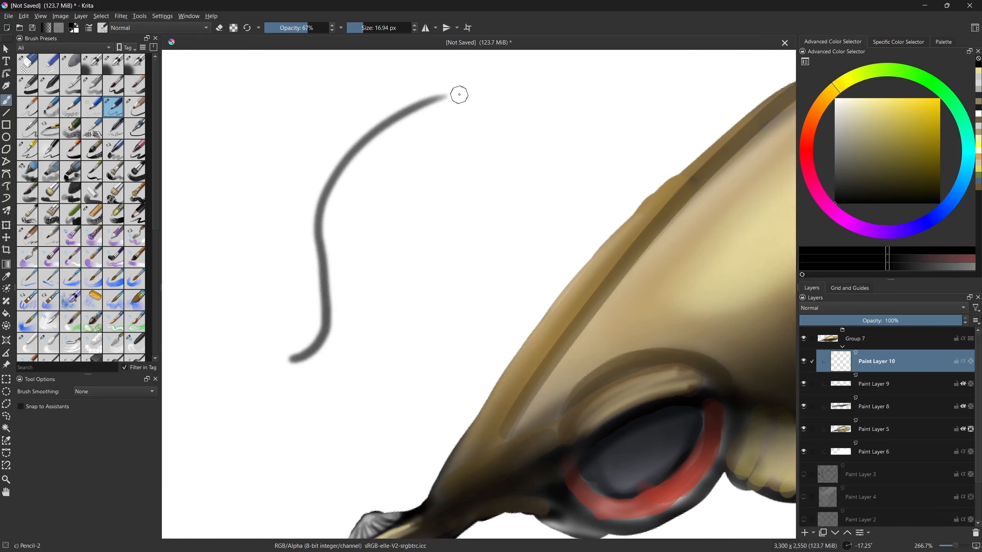
key("ctrl+z")
left_click_drag(317, 31, 333, 31)
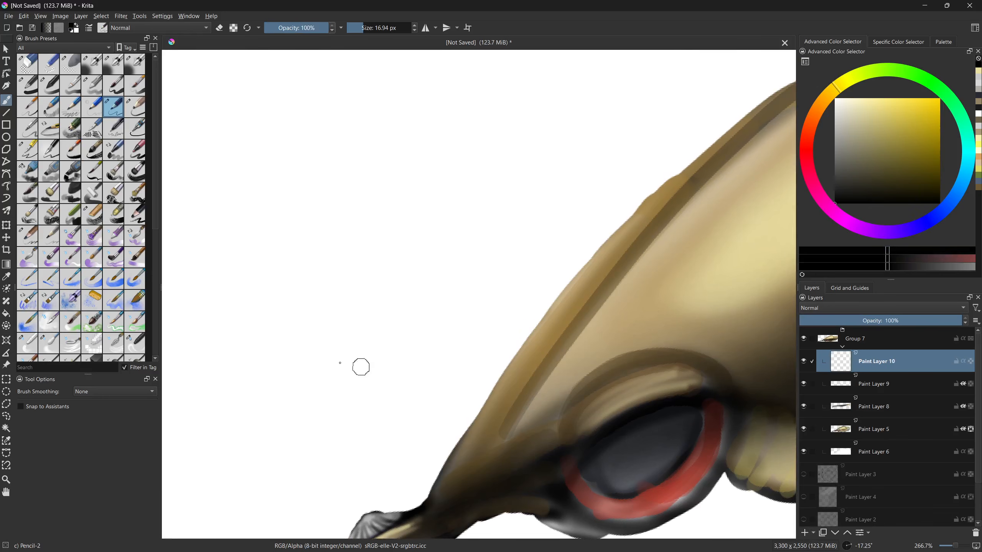
- Practise tapered black curves in the blank area beside the body at 16.94 px, undoing unsatisfactory strokes
mouse_move(268, 367)
left_mouse_down()
mouse_move(306, 234)
mouse_move(451, 92)
left_mouse_up()
key("ctrl+z")
left_click_drag(303, 383, 455, 156)
key("ctrl+z")
mouse_move(265, 381)
left_mouse_down()
mouse_move(306, 232)
mouse_move(273, 341)
mouse_move(500, 131)
left_mouse_up()
key("ctrl+z")
left_click_drag(337, 332, 338, 323)
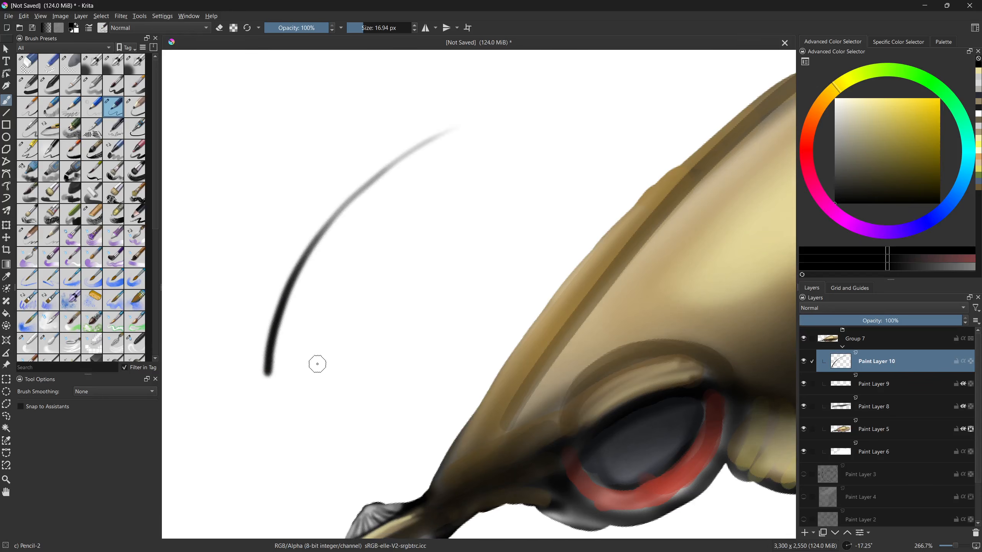
- Draw a second black curve beside the first and build up its middle with progressively shorter overlapping strokes
mouse_move(316, 368)
left_mouse_down()
mouse_move(377, 249)
mouse_move(478, 175)
mouse_move(611, 144)
left_mouse_up()
key("ctrl+z")
mouse_move(313, 352)
left_mouse_down()
mouse_move(377, 237)
mouse_move(486, 145)
left_mouse_up()
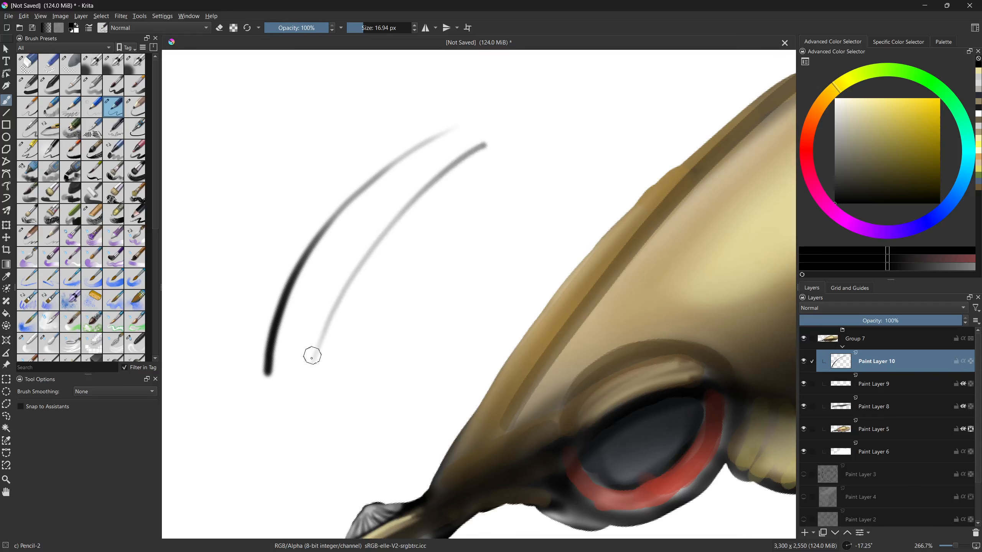
left_click_drag(317, 349, 457, 164)
left_click_drag(327, 325, 438, 178)
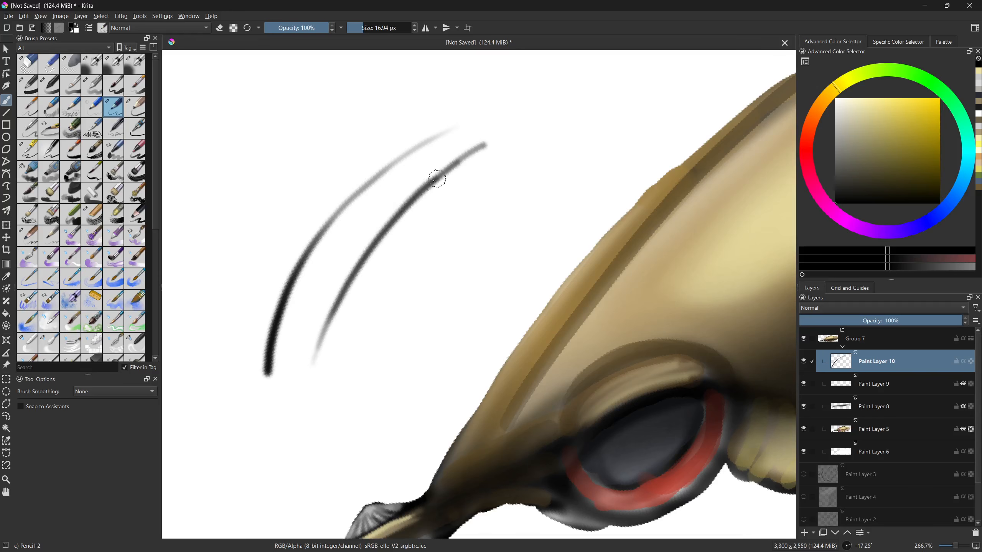
left_click_drag(340, 300, 421, 198)
left_click_drag(351, 281, 394, 222)
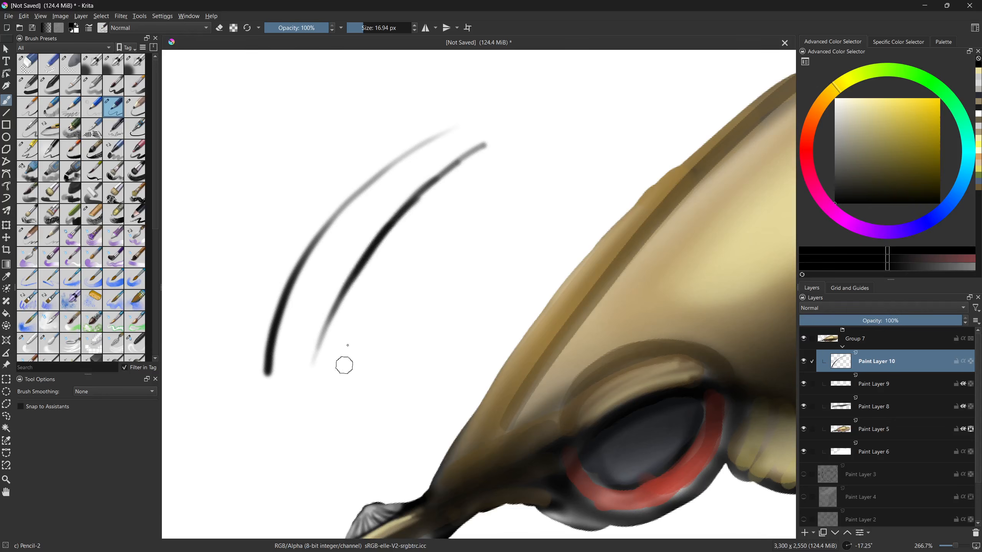
- Try erasing part of the second curve, and undo all the practice strokes on the new layer
key("e")
left_click_drag(409, 215, 437, 190)
key("ctrl+z")
key("ctrl+z")
key("ctrl+z")
key("ctrl+z")
key("ctrl+z")
key("ctrl+z")
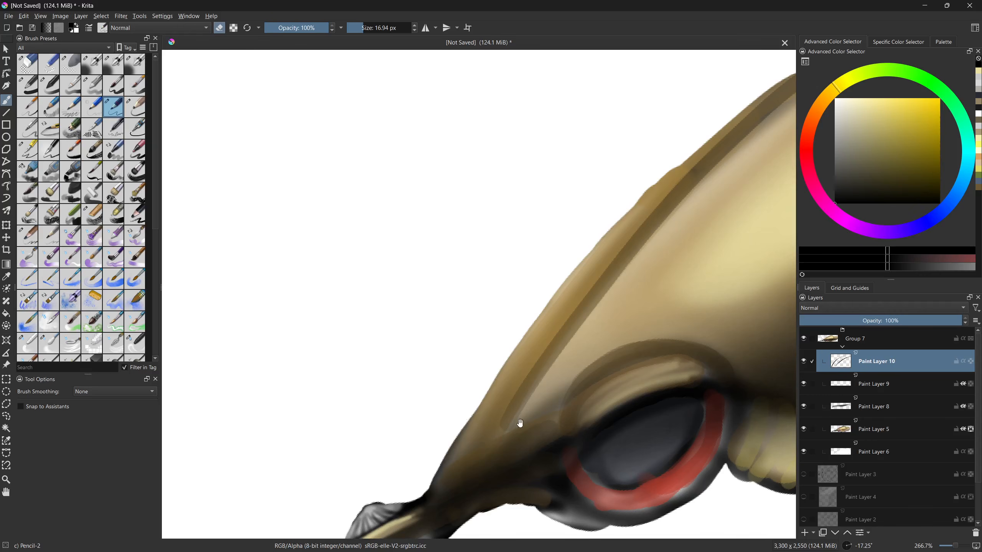
key("ctrl+z")
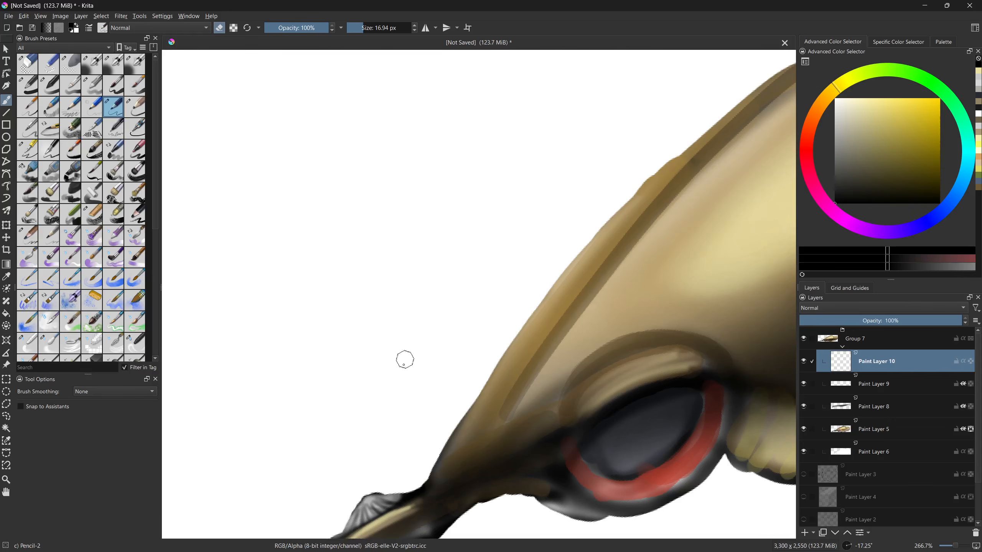
- Draw a thick black curved practice stroke in the blank area beside the body at 25.04 px with erasing off
left_click_drag(298, 331, 564, 334)
left_click_drag(445, 350, 435, 384)
mouse_move(238, 303)
left_mouse_down()
mouse_move(292, 348)
mouse_move(283, 344)
left_mouse_up()
left_click_drag(307, 225, 342, 150)
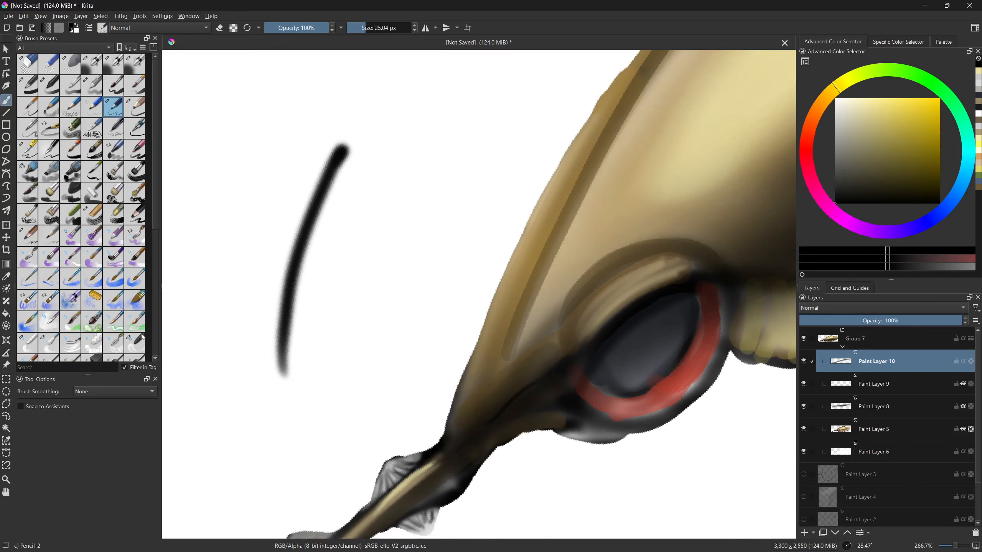
- Try softening the lower end of the practice curve with Blender Blur, and undo the practice strokes
left_click(49, 343)
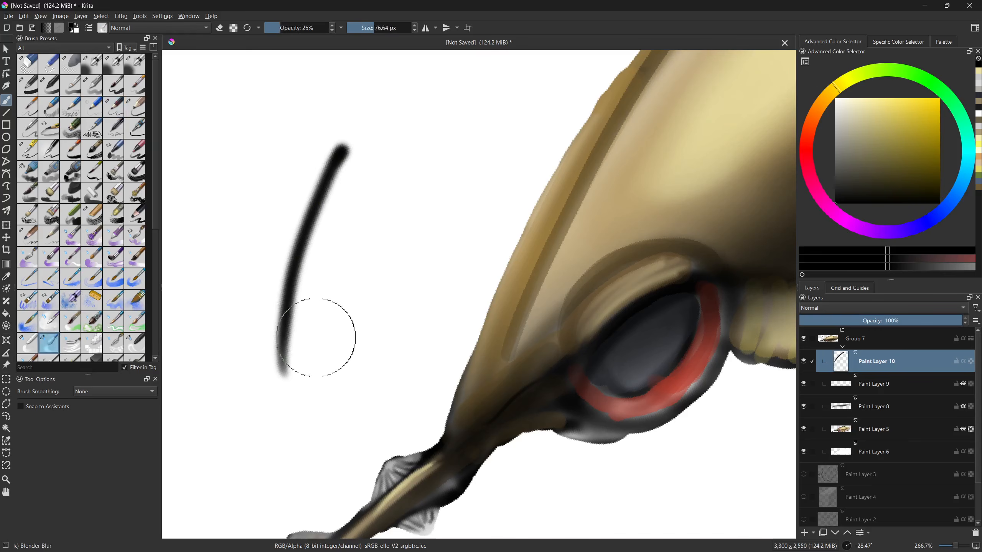
mouse_move(302, 355)
left_mouse_down()
mouse_move(341, 186)
mouse_move(299, 368)
mouse_move(371, 149)
mouse_move(315, 288)
mouse_move(304, 397)
left_mouse_up()
key("ctrl+z")
key("ctrl+z")
key("ctrl+z")
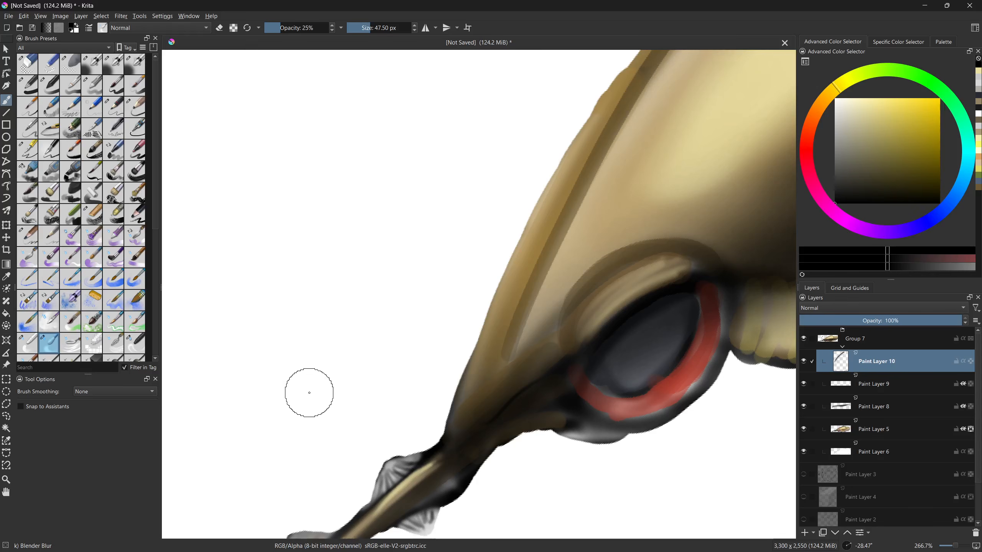
- Paint short black marks across the red ring around the eye with Pencil-2 at 10.04 px
left_click_drag(346, 336, 354, 355)
left_click_drag(577, 332, 437, 318)
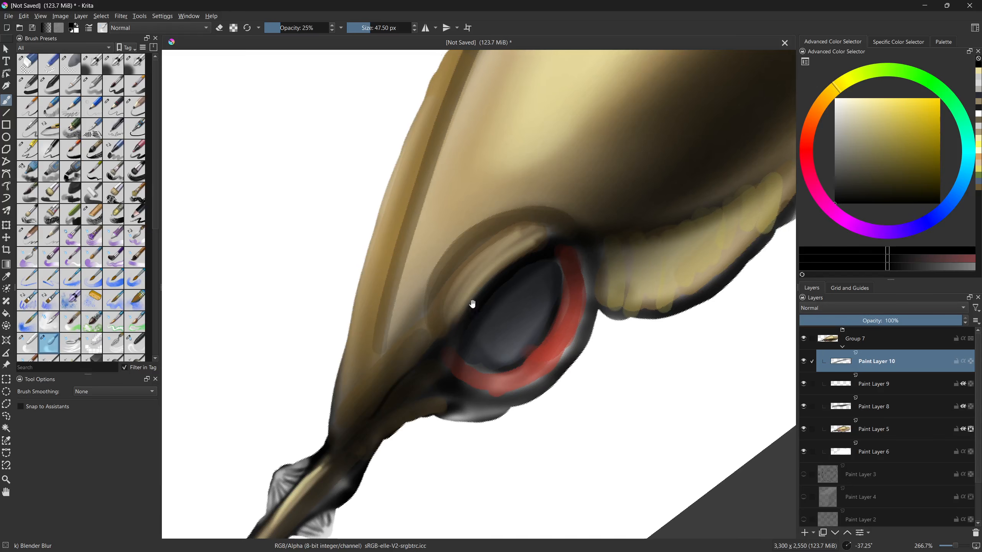
key("e")
key("slash")
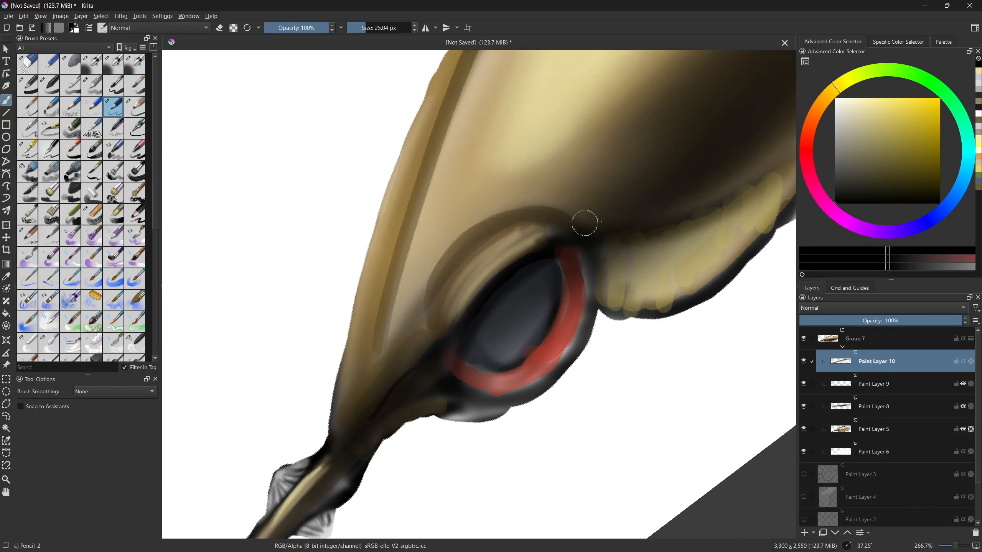
left_click_drag(446, 291, 446, 292)
left_click_drag(438, 331, 448, 342)
left_click_drag(482, 398, 486, 370)
left_click_drag(581, 373, 386, 367)
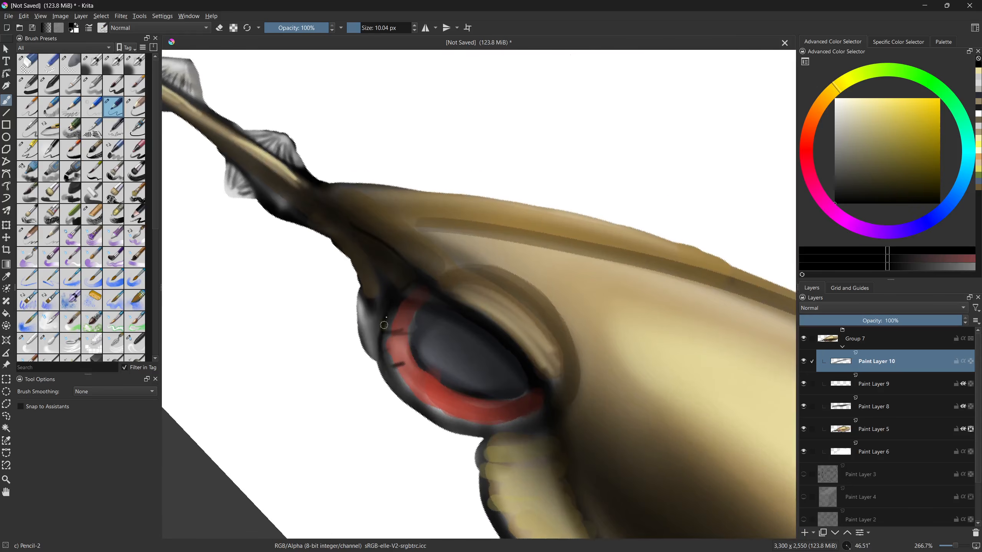
mouse_move(363, 298)
left_mouse_down()
mouse_move(383, 313)
mouse_move(375, 340)
left_mouse_up()
- Choose white, add a new paint layer, highlight the grey bulge beside the eye, and switch to Blender Blur for softening it
left_click(836, 99)
mouse_move(638, 422)
left_mouse_down()
mouse_move(566, 464)
mouse_move(520, 462)
left_mouse_up()
left_click_drag(396, 305, 395, 279)
key("ctrl+z")
key("ctrl+z")
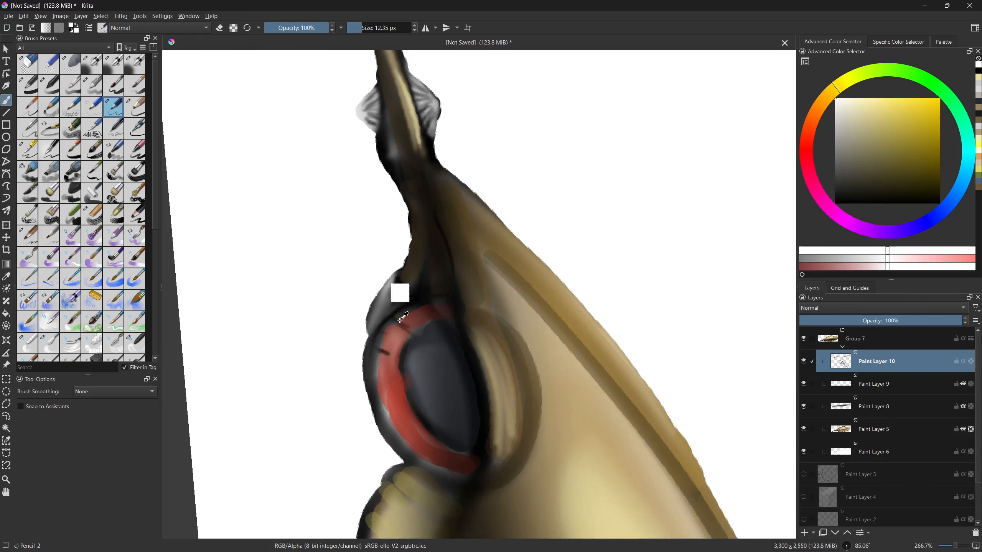
left_click(805, 533)
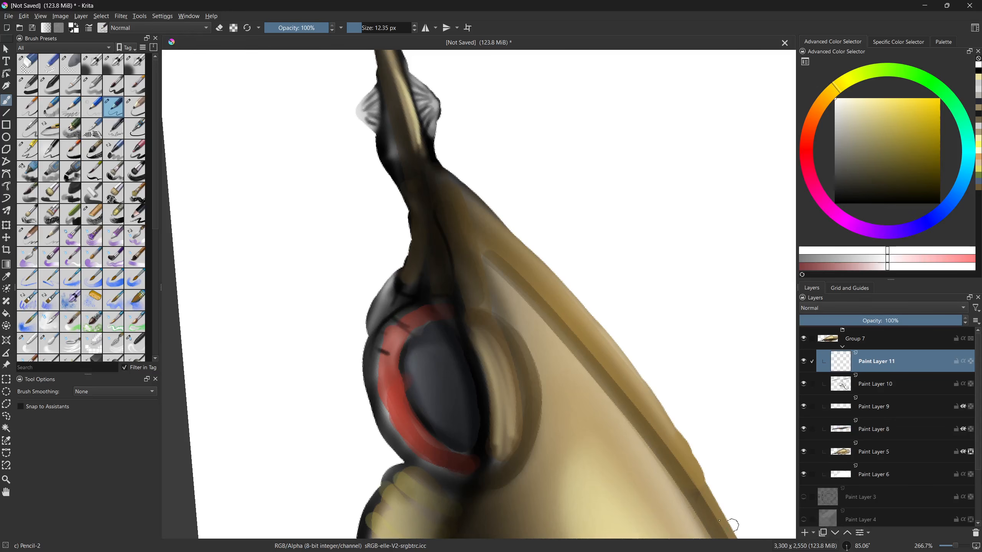
mouse_move(396, 296)
left_mouse_down()
mouse_move(371, 321)
mouse_move(390, 281)
mouse_move(369, 321)
mouse_move(398, 326)
mouse_move(374, 325)
mouse_move(389, 297)
mouse_move(372, 364)
mouse_move(355, 332)
mouse_move(290, 441)
mouse_move(474, 486)
mouse_move(632, 443)
left_mouse_up()
left_click(48, 343)
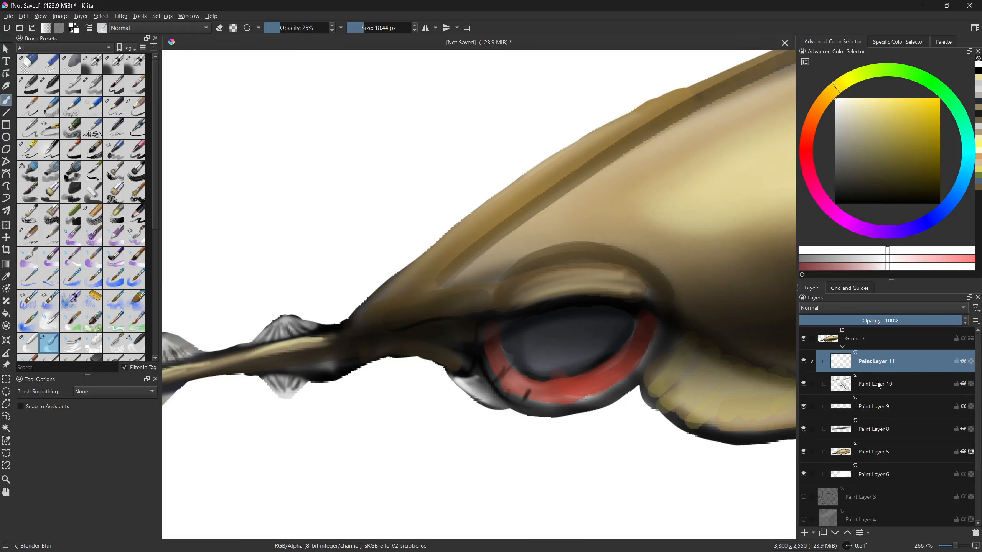
- Merge the three upper paint layers down into Paint Layer 8 and add a new paint layer above it
key("shift+Delete")
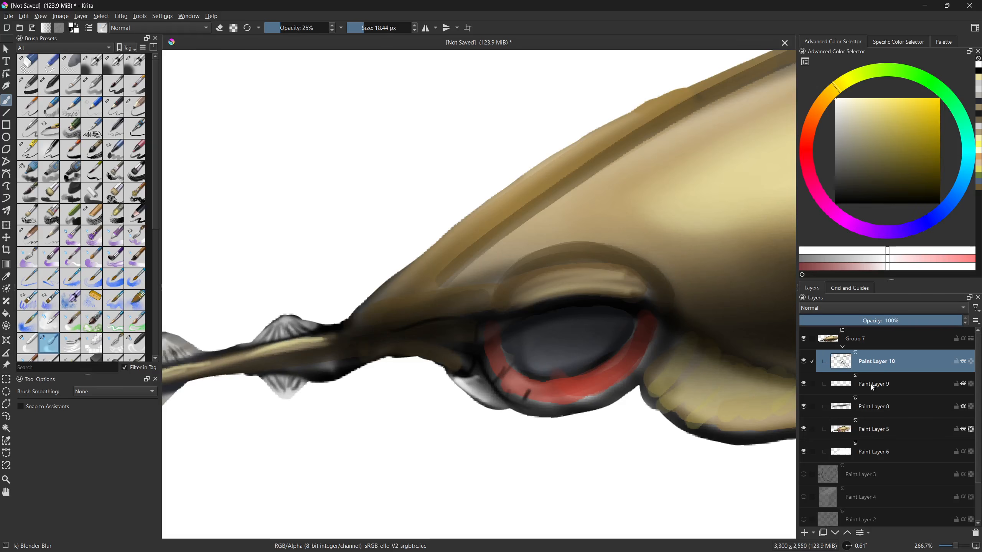
key("shift+Delete")
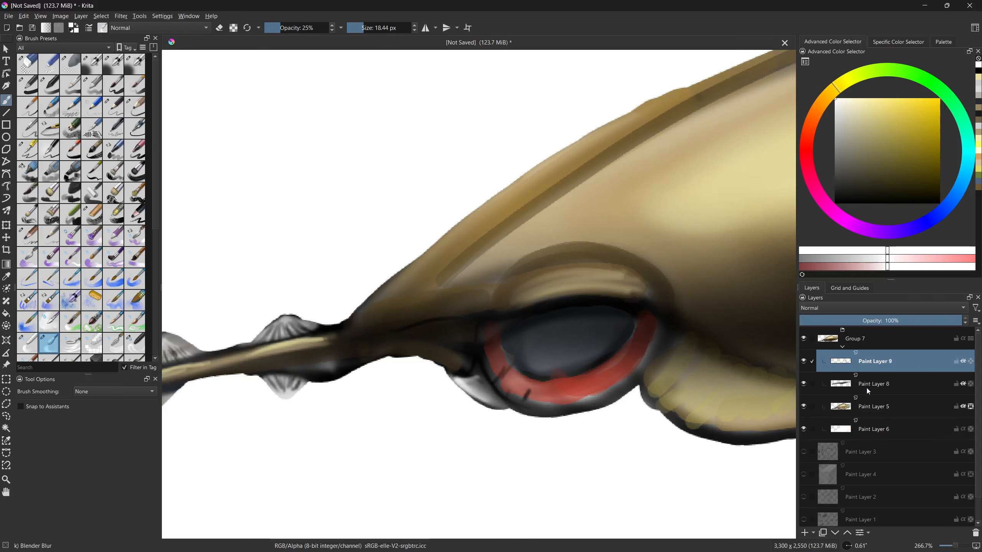
key("shift+Delete")
left_click_drag(356, 370, 646, 441)
scroll(595, 386, "down", 1)
left_click(805, 533)
- Choose black and set the Blender Blur brush to 30.98 px with 24% opacity
scroll(606, 269, "up", 1)
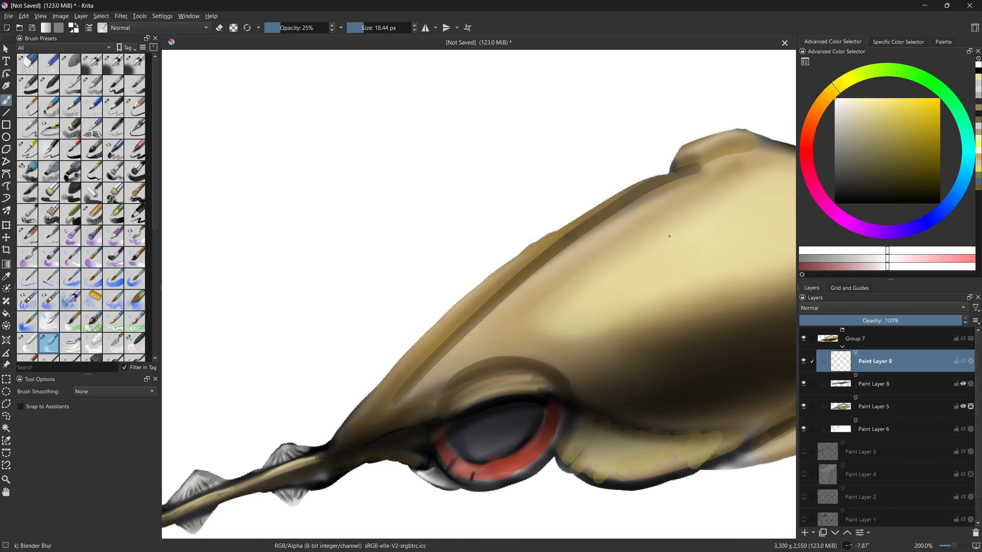
left_click_drag(839, 201, 829, 224)
left_click_drag(621, 312, 567, 351)
left_click_drag(405, 364, 378, 393)
left_click_drag(444, 390, 459, 395)
left_click_drag(534, 281, 489, 348)
key("bracketright")
key("bracketright")
key("bracketright")
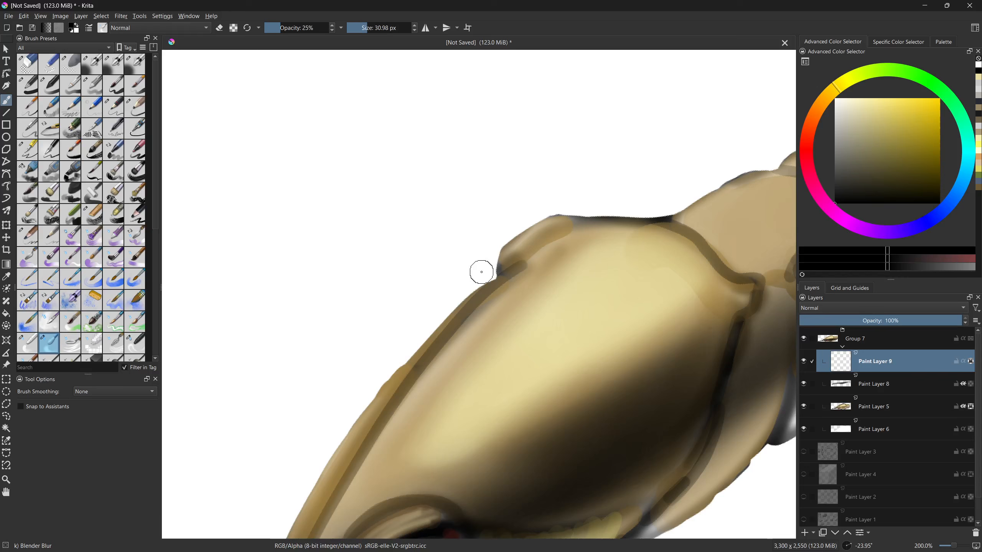
left_click(298, 28)
left_click_drag(295, 29, 281, 31)
- Paint a black patch on the front of the small hump at the body's upper edge with Pencil-2, inheriting alpha
left_click(113, 106)
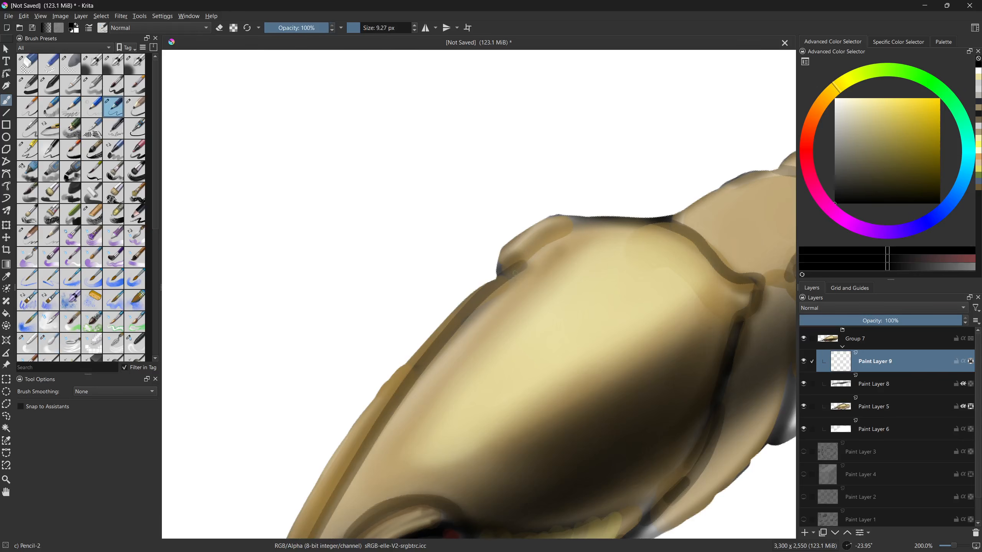
left_click_drag(496, 276, 508, 276)
mouse_move(497, 273)
left_mouse_down()
mouse_move(526, 268)
mouse_move(514, 278)
left_mouse_up()
key("5")
key("ctrl+z")
key("ctrl+z")
left_click_drag(587, 316, 550, 320)
key("e")
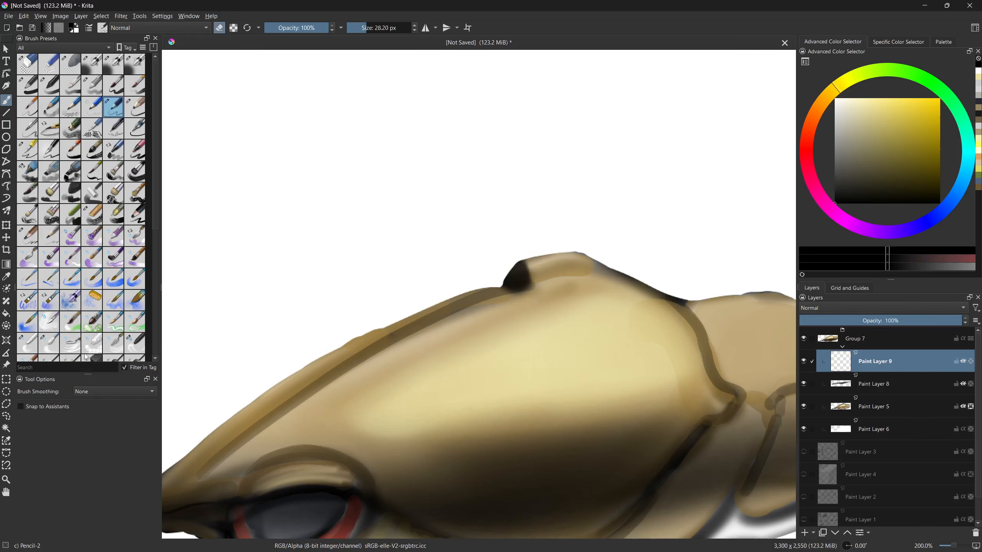
- Set Paint Layer 9's opacity to 50% and blend the dark patch on the hump with Blender Blur
left_click(49, 343)
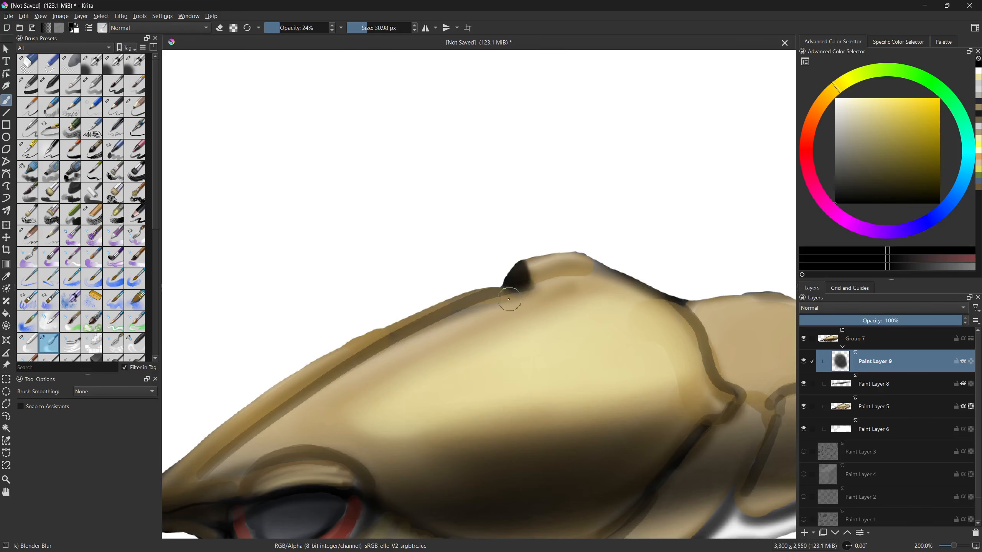
mouse_move(872, 323)
left_mouse_down()
mouse_move(848, 323)
mouse_move(905, 323)
mouse_move(878, 323)
left_mouse_up()
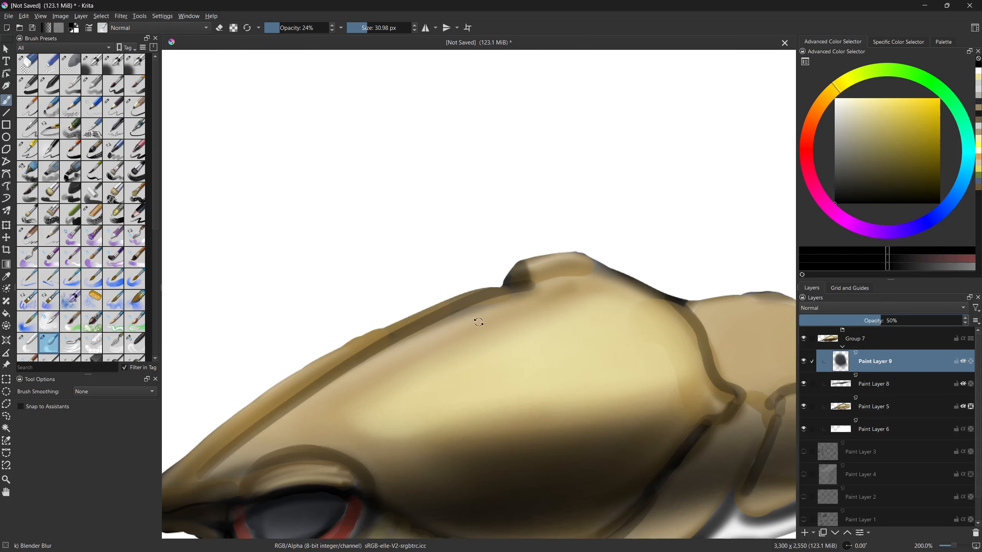
left_click_drag(506, 327, 409, 373)
left_click_drag(729, 342, 516, 358)
left_click_drag(344, 364, 408, 377)
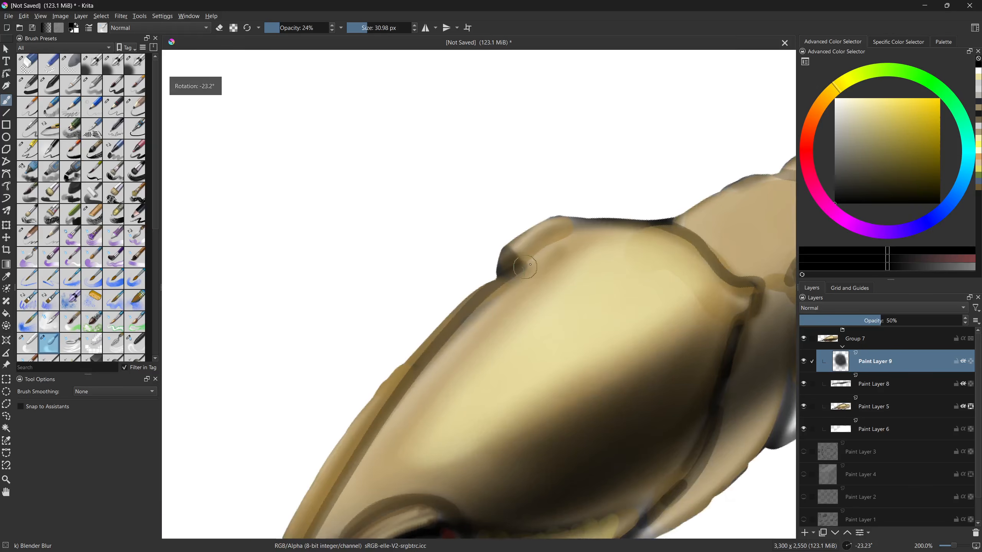
left_click(551, 239, "ctrl")
mouse_move(505, 270)
left_mouse_down()
mouse_move(496, 270)
mouse_move(514, 250)
left_mouse_up()
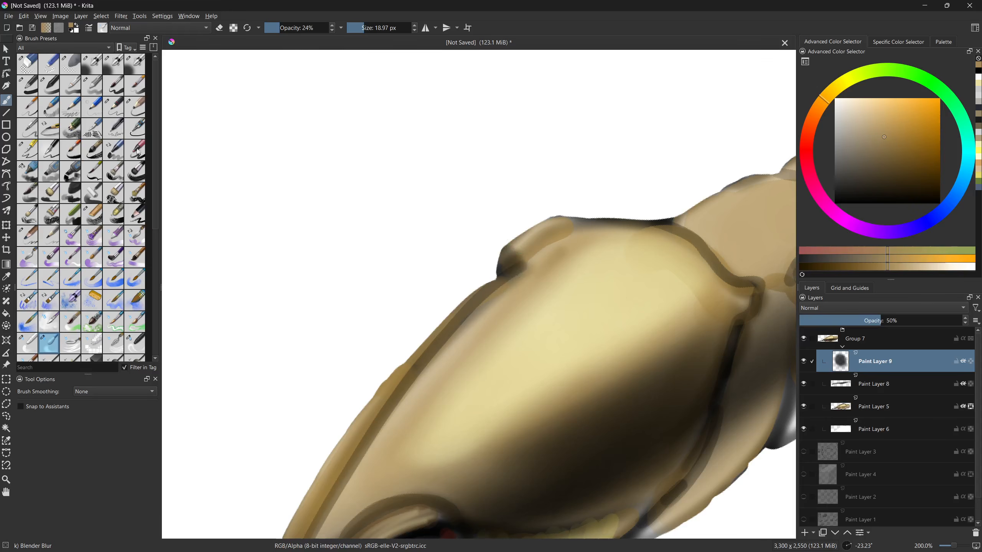
- Trim the dark shading on the hump's inner edge with Pencil-2 at 28.20 px
left_click(114, 85)
left_click(114, 107)
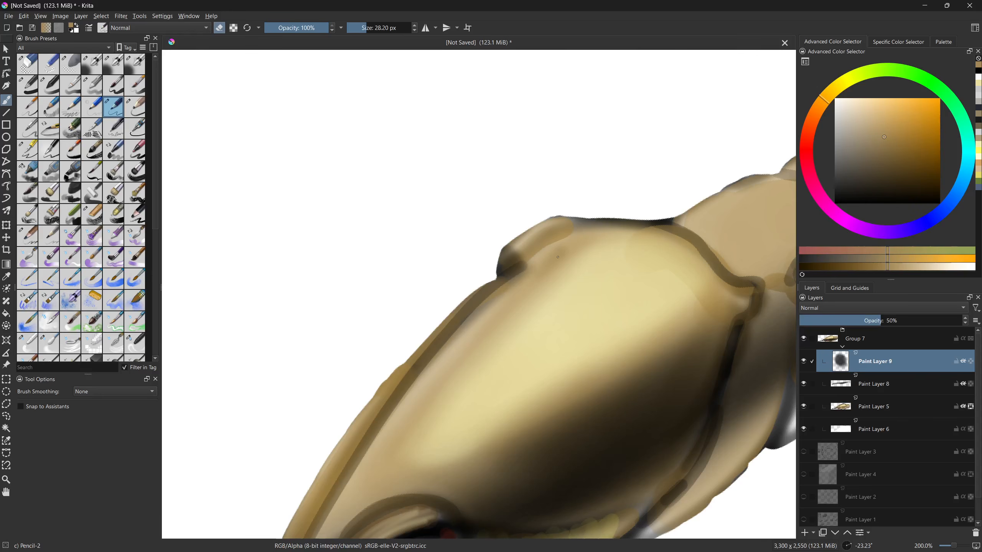
left_click_drag(539, 241, 522, 261)
- Sample black from the body's dark outline and add fine crease details to the long ridge with Pencil-2 at 7.71 px
left_click_drag(414, 344, 426, 372)
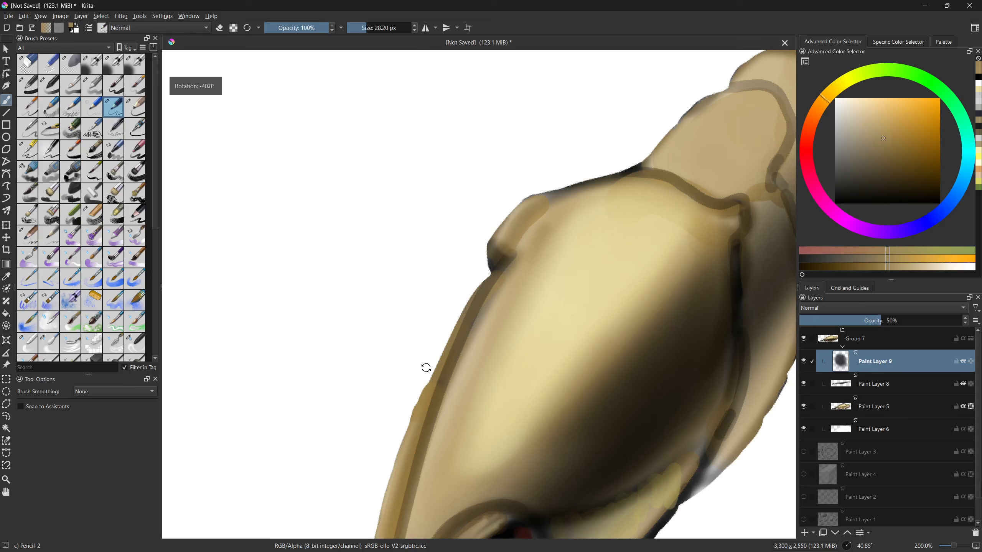
left_click(739, 301, "ctrl")
left_click_drag(600, 407, 579, 425)
left_click_drag(444, 458, 494, 327)
left_click_drag(414, 357, 418, 332)
key("bracketleft")
key("bracketleft")
key("bracketleft")
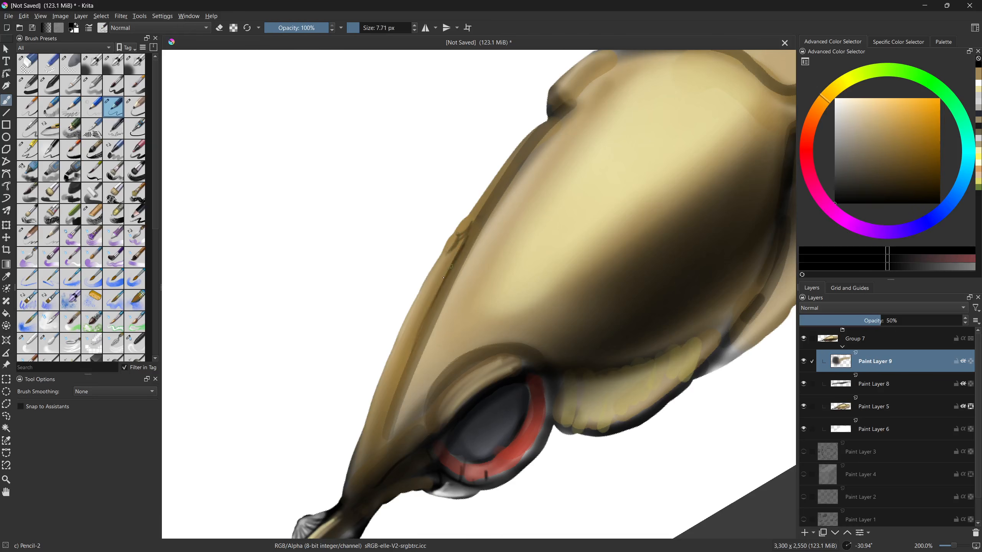
- Draw thin dark contour lines along the long ridge and around the eyelid
mouse_move(398, 397)
left_mouse_down()
mouse_move(406, 382)
mouse_move(451, 369)
mouse_move(456, 382)
mouse_move(447, 367)
mouse_move(480, 295)
mouse_move(537, 279)
mouse_move(556, 286)
left_mouse_up()
key("bracketright")
mouse_move(488, 348)
left_mouse_down()
mouse_move(511, 293)
mouse_move(465, 354)
left_mouse_up()
- Paint the eyelid with sampled tan and add a lighter highlight sampled from the body, using Pencil-2 at 17.13 px
left_click(500, 267, "ctrl")
mouse_move(487, 312)
left_mouse_down()
mouse_move(553, 242)
mouse_move(495, 302)
mouse_move(548, 251)
mouse_move(497, 299)
mouse_move(504, 305)
mouse_move(489, 306)
mouse_move(558, 233)
left_mouse_up()
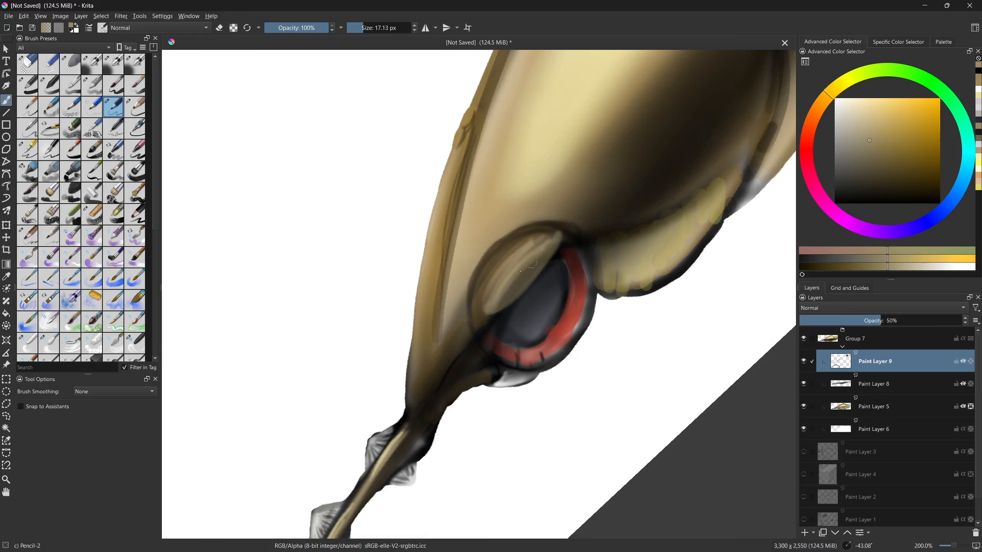
left_click(560, 170, "ctrl")
mouse_move(502, 305)
left_mouse_down()
mouse_move(556, 241)
mouse_move(518, 270)
left_mouse_up()
- Add a new paint layer and glaze sampled light tan over the eyelid with Pencil-2 at 54% opacity
left_click(813, 533)
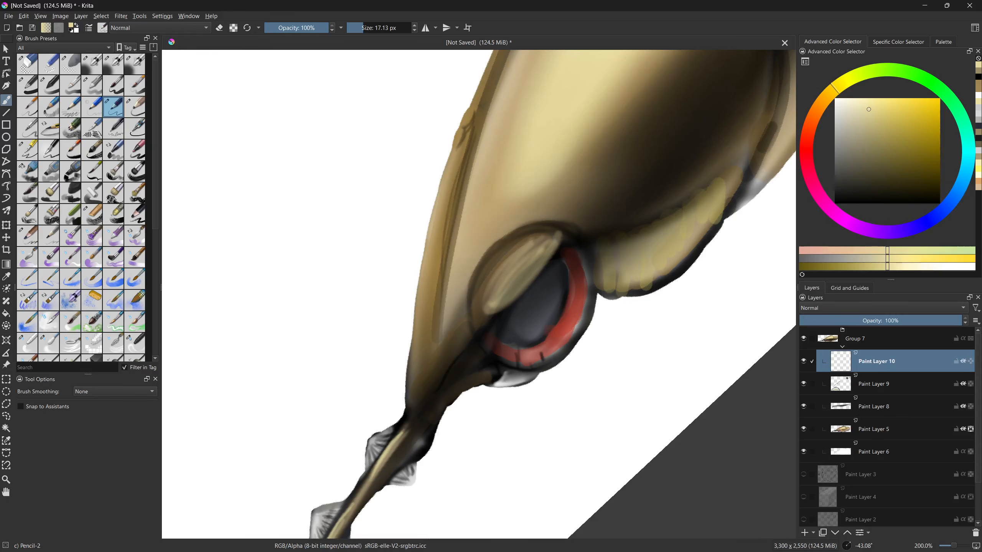
left_click_drag(491, 306, 545, 247)
key("ctrl+z")
left_click(558, 156, "ctrl")
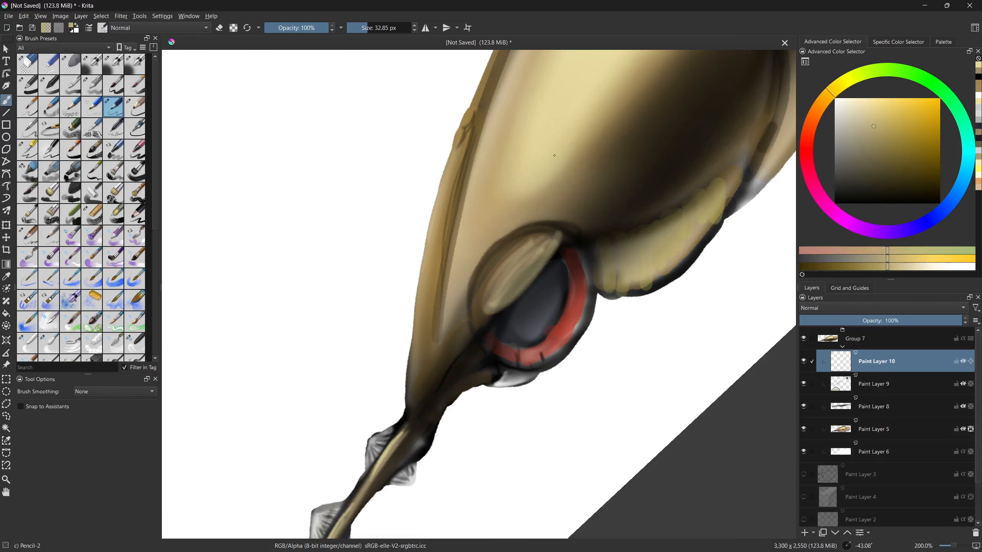
mouse_move(488, 288)
left_mouse_down()
mouse_move(500, 288)
mouse_move(545, 241)
left_mouse_up()
key("ctrl+z")
left_click(299, 26)
mouse_move(499, 301)
left_mouse_down()
mouse_move(535, 264)
mouse_move(502, 288)
left_mouse_up()
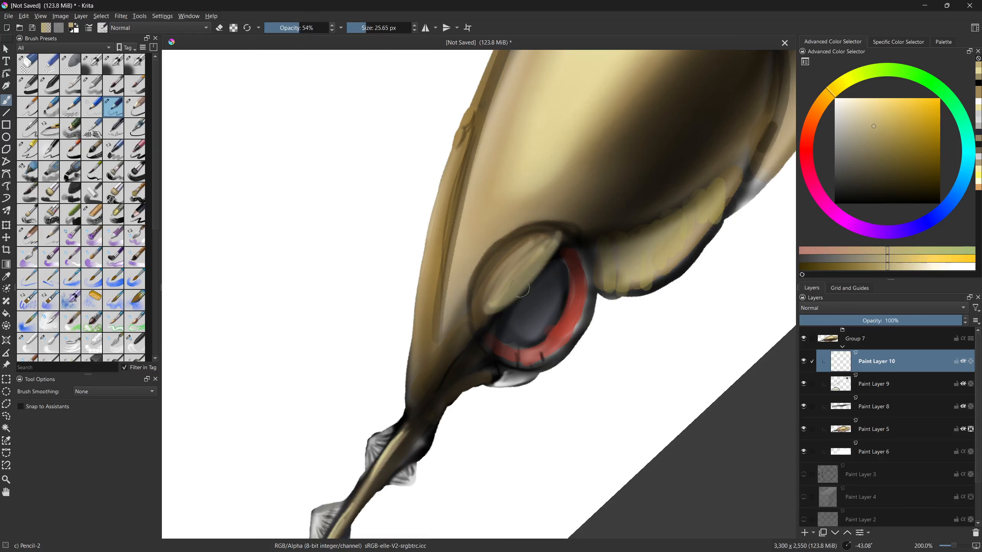
left_click_drag(539, 253, 495, 306)
- Shade the outer part of the eyelid with a darker brown at 35.92 px
mouse_move(552, 141)
left_mouse_down()
mouse_move(603, 114)
mouse_move(609, 124)
left_mouse_up()
mouse_move(479, 306)
left_mouse_down()
mouse_move(491, 307)
mouse_move(486, 315)
left_mouse_up()
mouse_move(532, 240)
left_mouse_down()
mouse_move(559, 232)
mouse_move(503, 251)
left_mouse_up()
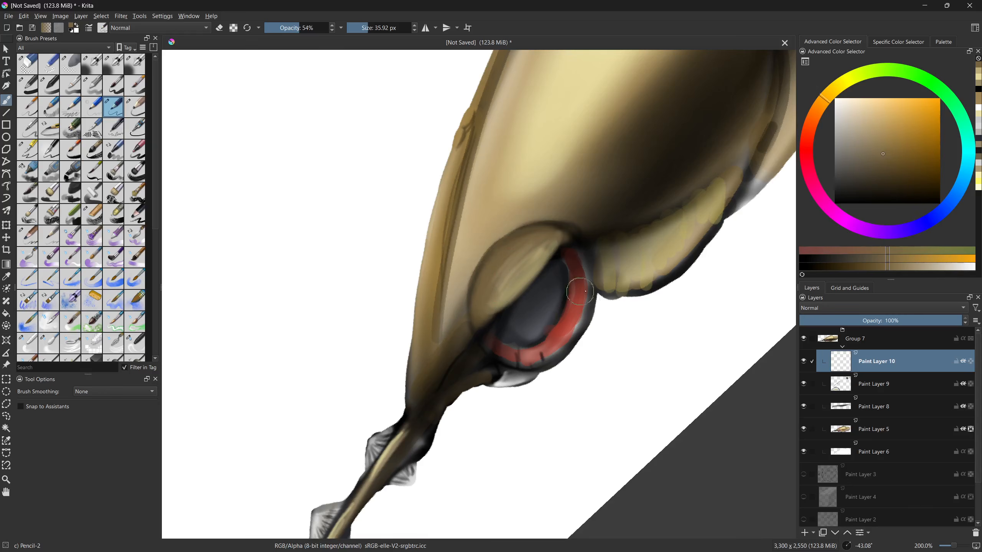
- Soften the ridge's lower end near the eye with tan at 42.31 px, lowering the brush opacity to 33%
mouse_move(438, 377)
left_mouse_down()
mouse_move(606, 395)
mouse_move(452, 363)
mouse_move(493, 288)
left_mouse_up()
key("bracketright")
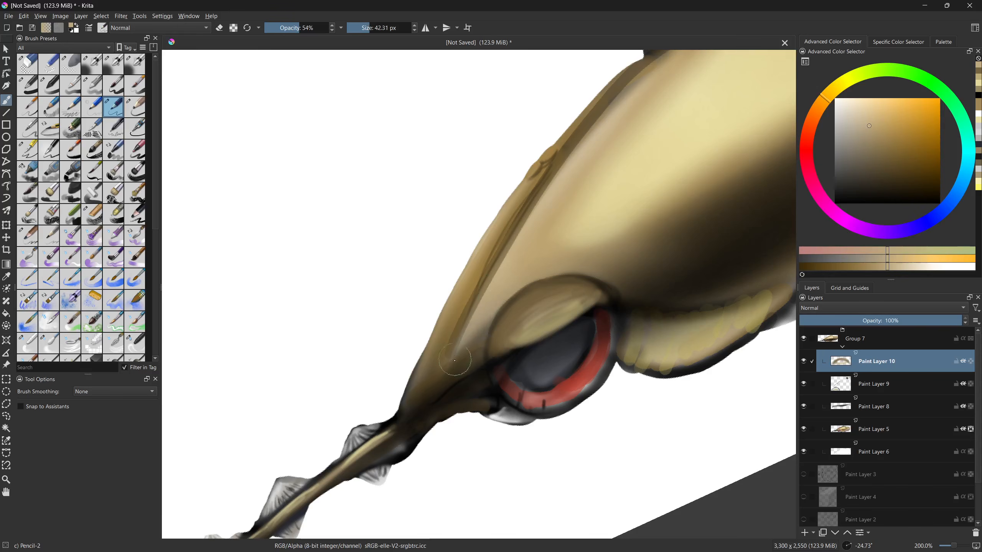
key("i")
key("i")
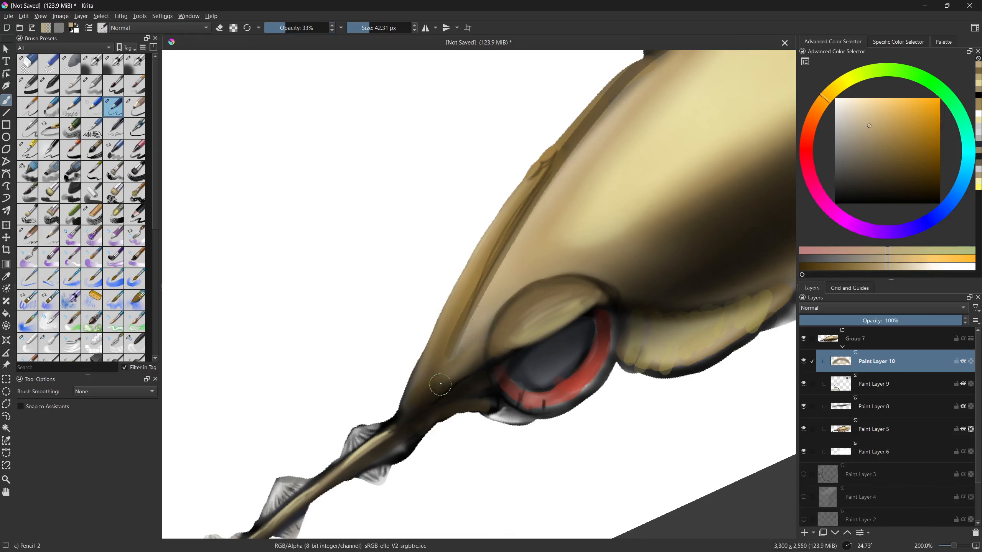
- Reset the colour to black and draw a thin line along the ridge's lower end at about 12 px
key("d")
key("bracketleft")
key("bracketleft")
key("bracketleft")
key("bracketleft")
key("bracketleft")
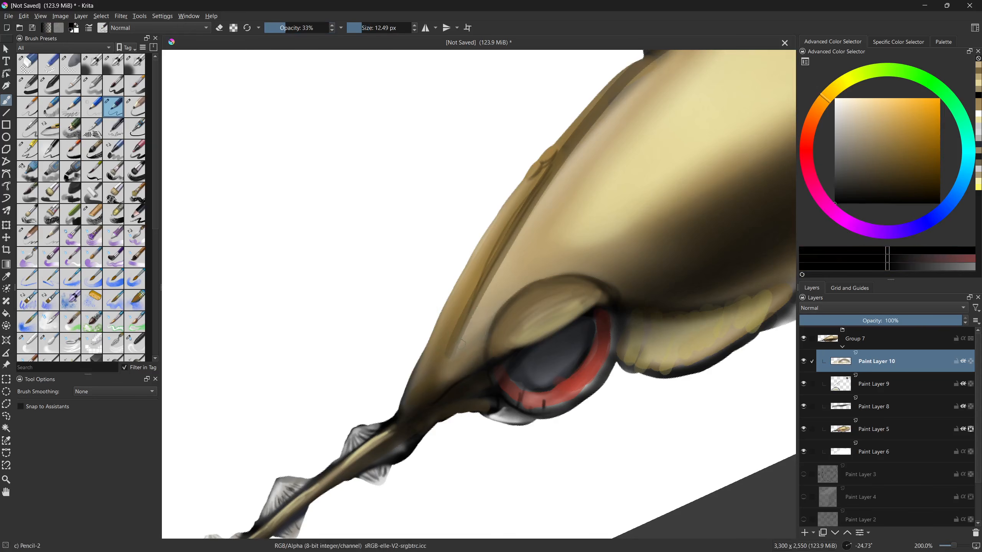
left_click_drag(441, 390, 444, 361)
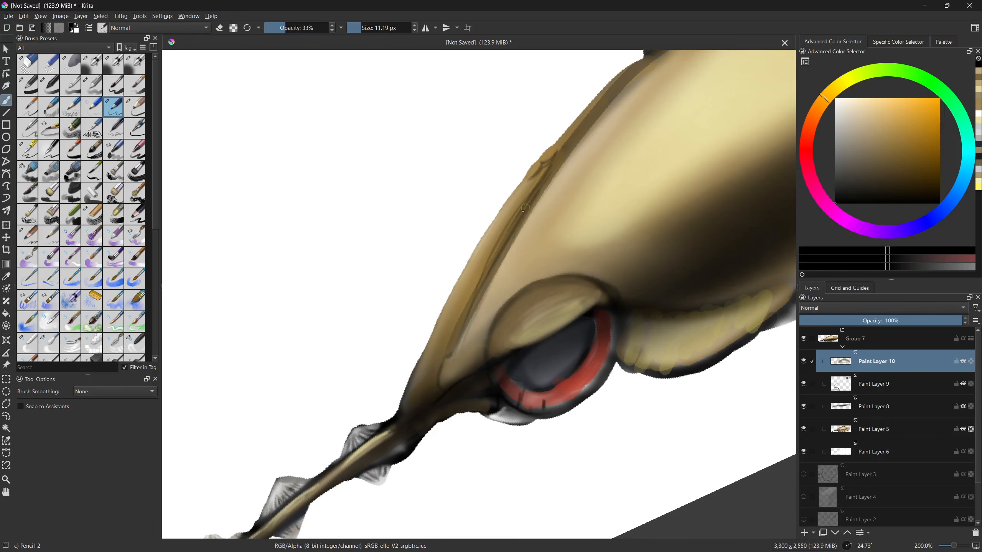
- Blend the ridge with sampled brown at 29.18 px, and shade it with sampled dark brown at 46.42 px and 21% opacity
left_click(451, 321, "ctrl")
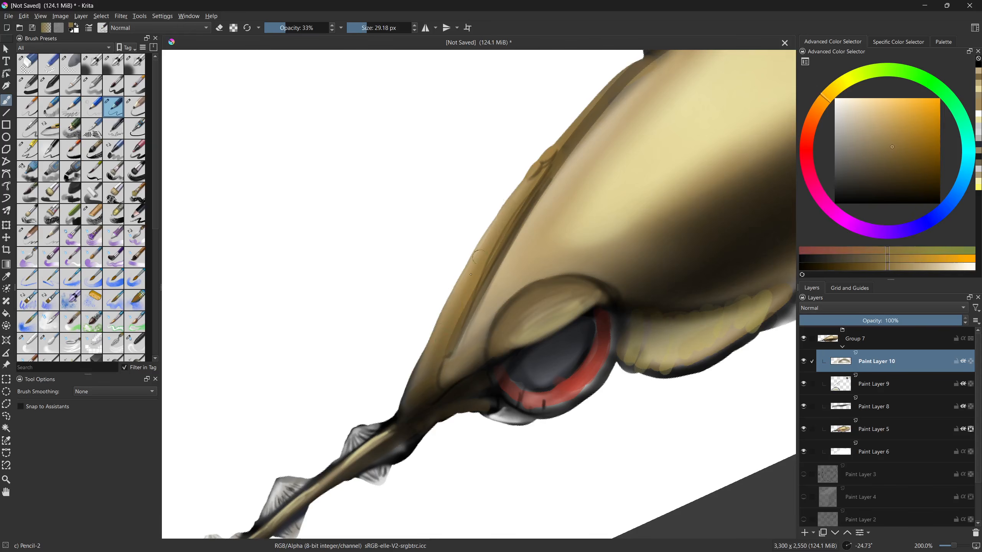
left_click_drag(483, 252, 449, 345)
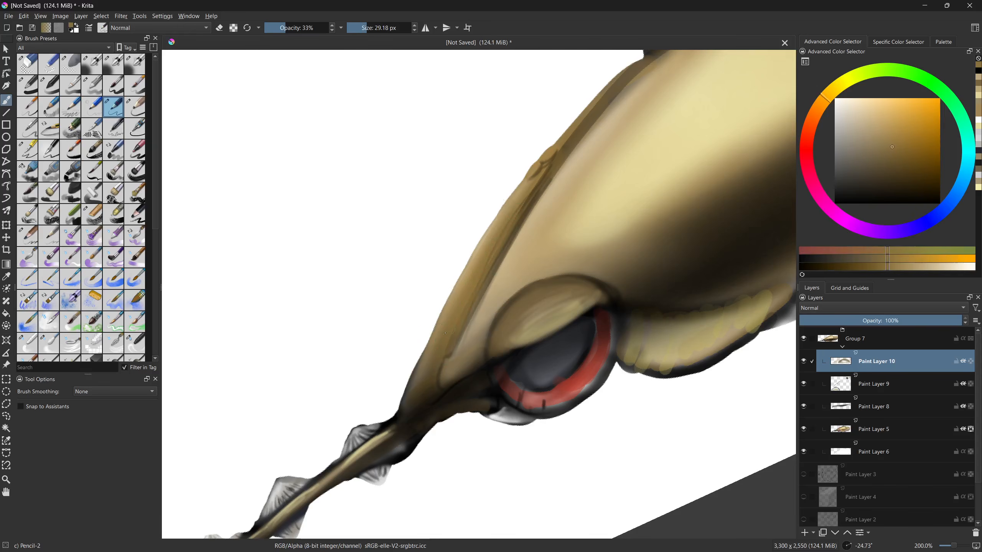
left_click(425, 400, "ctrl")
key("]")
key("i")
key("]")
left_click_drag(443, 340, 464, 279)
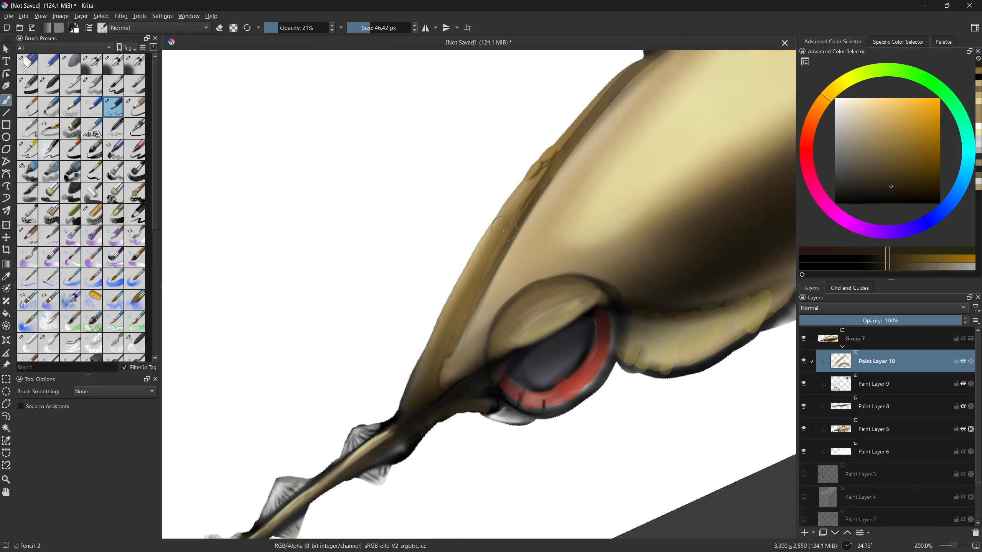
- Choose a light blue and enlarge the Pencil-2 brush to 69.72 px for tinting the body
left_click_drag(357, 333, 560, 302)
left_click_drag(533, 338, 598, 338)
mouse_move(495, 351)
left_mouse_down()
mouse_move(501, 324)
mouse_move(595, 280)
left_mouse_up()
mouse_move(542, 374)
left_mouse_down()
mouse_move(383, 462)
mouse_move(295, 356)
mouse_move(288, 321)
left_mouse_up()
left_click(953, 198)
left_click_drag(885, 126, 881, 111)
mouse_move(416, 330)
left_mouse_down()
mouse_move(363, 331)
mouse_move(390, 331)
left_mouse_up()
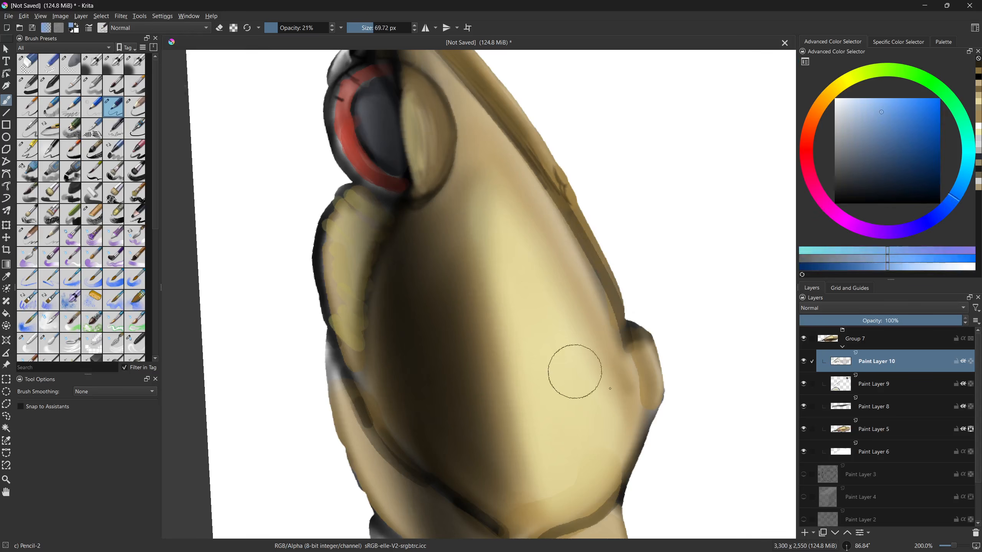
- Add a paint layer and brush a bluish reflected light along the dark edge of the large shell
left_click(804, 533)
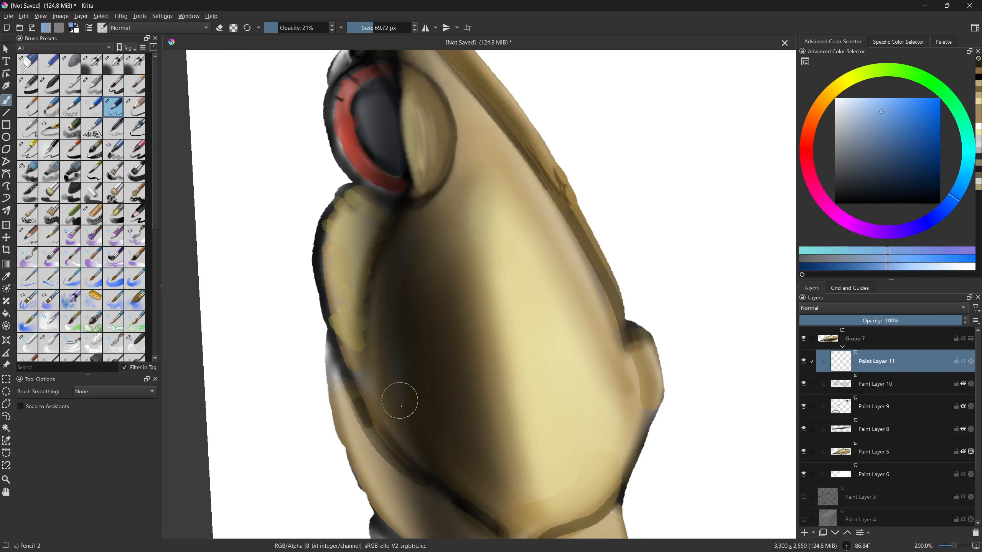
left_click_drag(405, 255, 409, 391)
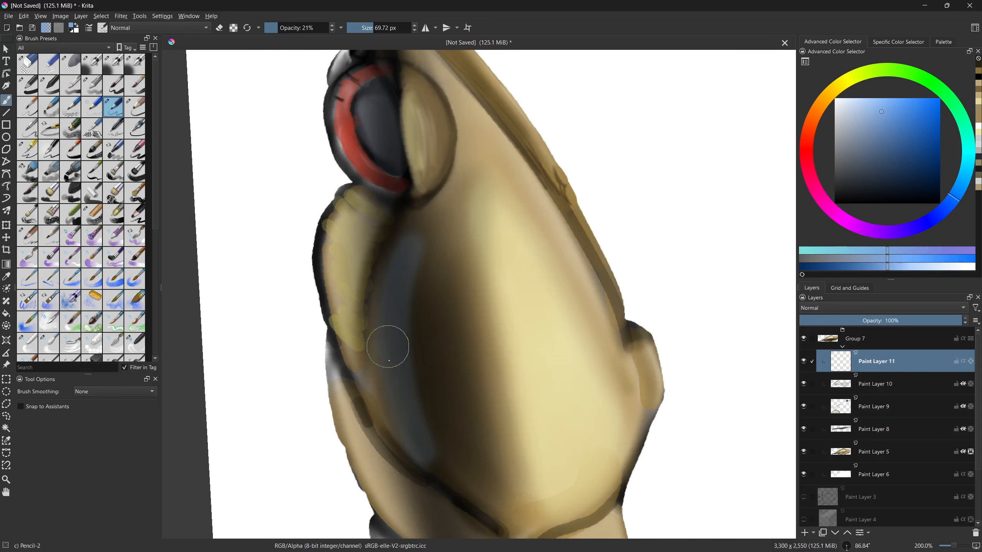
left_click_drag(589, 410, 460, 407)
mouse_move(445, 463)
left_mouse_down()
mouse_move(409, 431)
mouse_move(416, 412)
mouse_move(434, 472)
mouse_move(419, 475)
left_mouse_up()
- Trim the bluish reflected light with the eraser at 100% opacity and lower that layer's opacity to 49%
key("e")
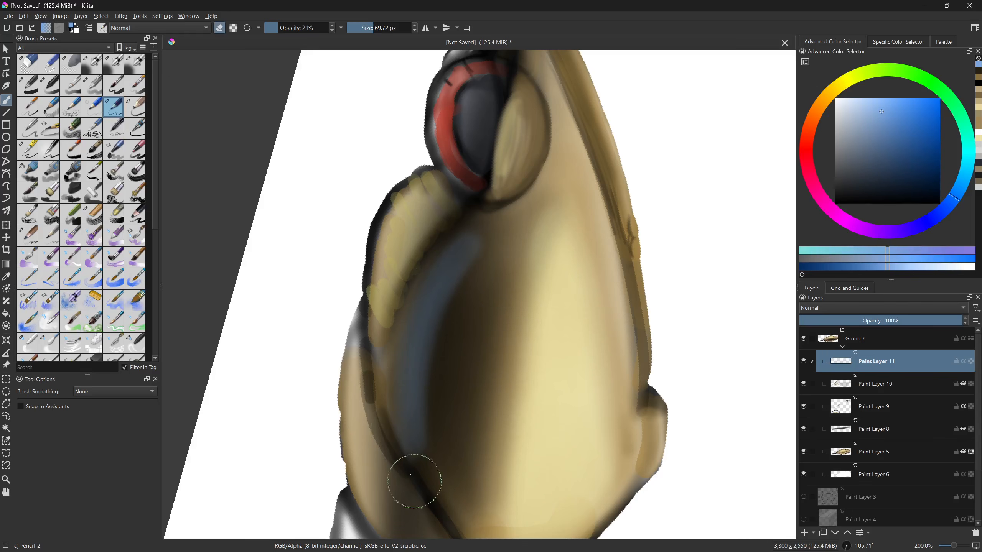
left_click(326, 28)
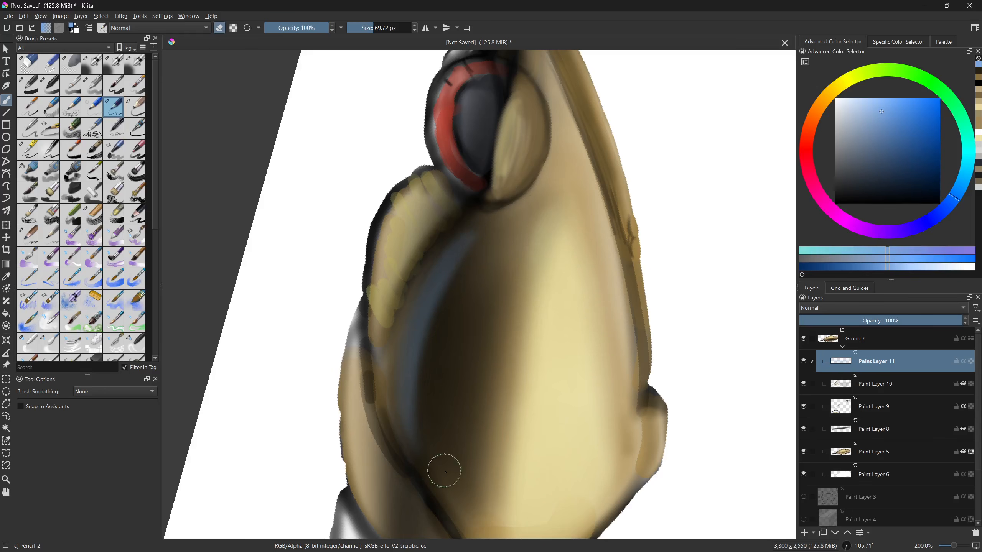
left_click(885, 320)
left_click_drag(886, 321, 864, 330)
mouse_move(372, 263)
left_mouse_down()
mouse_move(566, 390)
mouse_move(657, 298)
mouse_move(516, 371)
mouse_move(488, 372)
left_mouse_up()
mouse_move(357, 357)
left_mouse_down()
mouse_move(428, 366)
mouse_move(427, 388)
left_mouse_up()
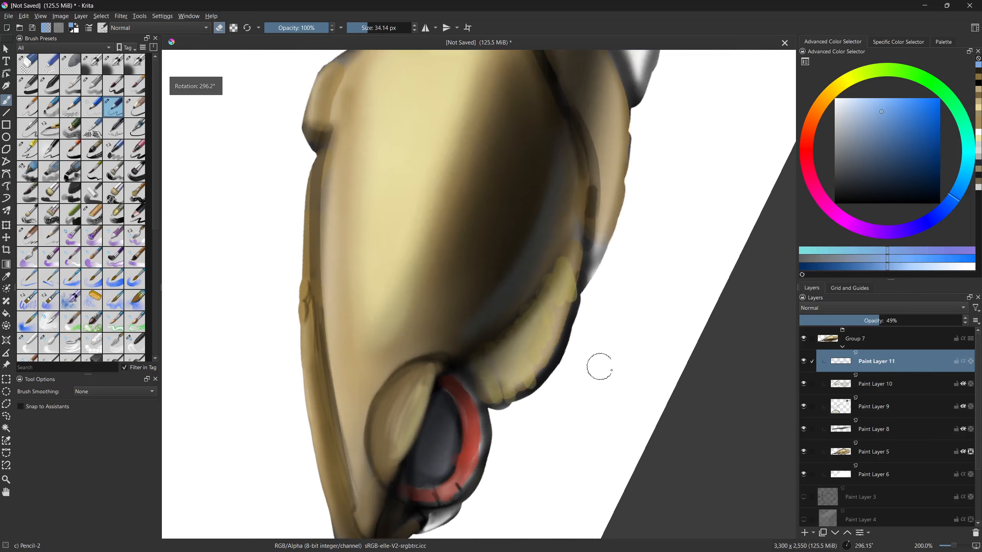
- Add a paint layer and paint blue and near-white highlights along the outer edge of the flap beside the eye
left_click(808, 535)
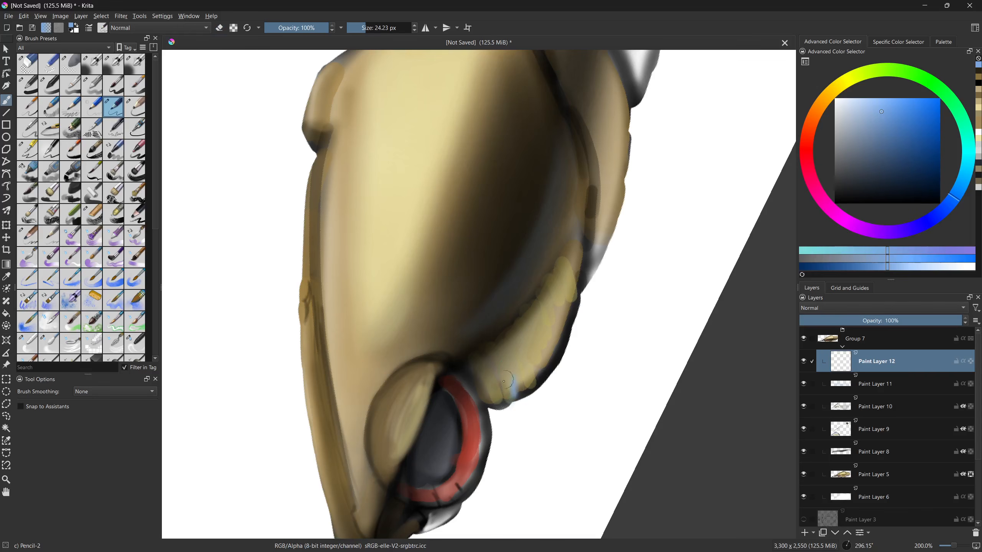
mouse_move(525, 379)
left_mouse_down()
mouse_move(520, 401)
mouse_move(573, 304)
mouse_move(557, 348)
left_mouse_up()
left_click(848, 98)
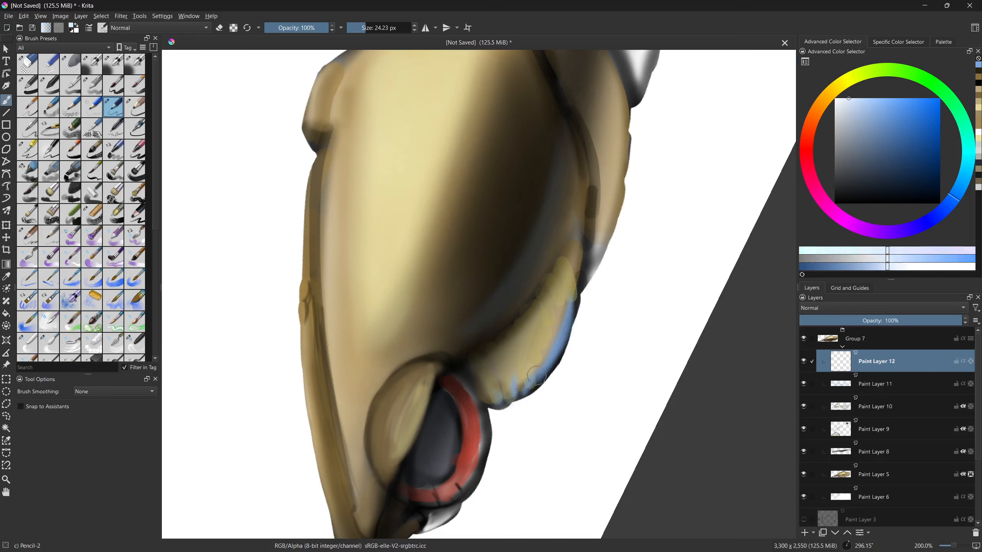
left_click_drag(497, 394, 498, 403)
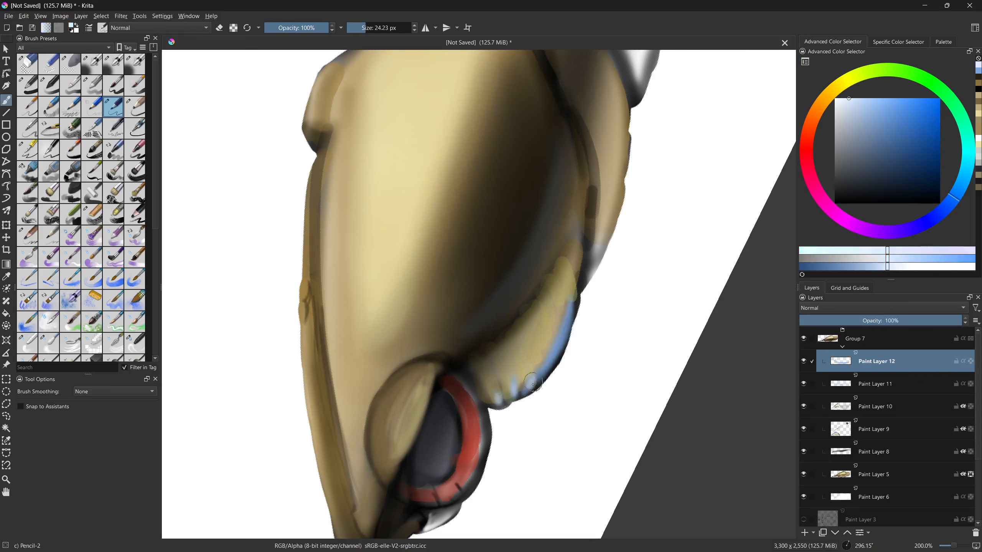
mouse_move(546, 372)
left_mouse_down()
mouse_move(571, 309)
mouse_move(537, 383)
left_mouse_up()
- Paint near-white edge highlights along the outer rim of the next shell plate behind the flap
mouse_move(600, 256)
left_mouse_down()
mouse_move(550, 375)
mouse_move(571, 304)
left_mouse_up()
mouse_move(540, 367)
left_mouse_down()
mouse_move(578, 240)
mouse_move(552, 405)
left_mouse_up()
left_click_drag(532, 352, 560, 337)
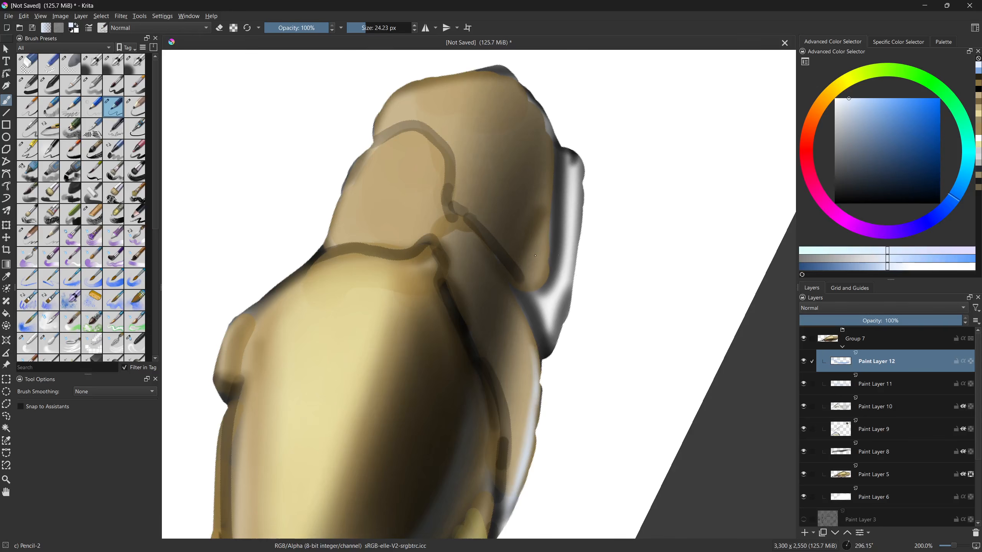
left_click(524, 230, "ctrl")
mouse_move(552, 286)
left_mouse_down()
mouse_move(539, 307)
mouse_move(546, 331)
mouse_move(547, 301)
mouse_move(538, 305)
mouse_move(563, 274)
mouse_move(576, 170)
mouse_move(544, 297)
mouse_move(567, 177)
mouse_move(567, 249)
mouse_move(552, 312)
left_mouse_up()
left_click_drag(865, 181, 835, 203)
mouse_move(549, 306)
left_mouse_down()
mouse_move(560, 153)
mouse_move(562, 236)
mouse_move(549, 270)
mouse_move(542, 261)
mouse_move(513, 290)
mouse_move(538, 298)
mouse_move(553, 233)
mouse_move(554, 152)
mouse_move(556, 289)
left_mouse_up()
key("ctrl+z")
key("ctrl+z")
- Shade the plates behind the large shell with a sampled brown and darken their seams with black
left_click(543, 290, "ctrl")
mouse_move(542, 295)
left_mouse_down()
mouse_move(539, 322)
mouse_move(581, 267)
mouse_move(575, 284)
mouse_move(303, 430)
mouse_move(362, 329)
mouse_move(449, 342)
mouse_move(440, 294)
mouse_move(459, 318)
mouse_move(483, 217)
mouse_move(474, 320)
left_mouse_up()
mouse_move(464, 402)
left_mouse_down()
mouse_move(412, 408)
mouse_move(518, 328)
left_mouse_up()
left_click(808, 265)
left_click_drag(572, 368, 543, 385)
- Resize the brush and paint sampled dark tones over the shadowed edge of the large shell
key("bracketleft")
key("bracketleft")
key("bracketleft")
key("bracketleft")
key("bracketleft")
key("bracketleft")
key("bracketleft")
key("bracketleft")
key("bracketleft")
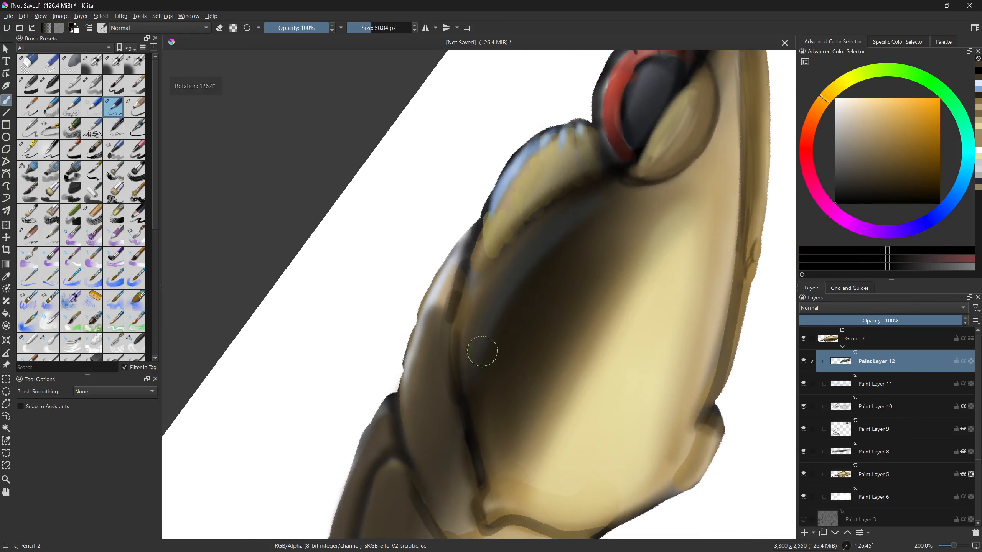
left_click(509, 331, "ctrl")
left_click_drag(515, 338, 545, 337)
mouse_move(476, 374)
left_mouse_down()
mouse_move(580, 222)
mouse_move(517, 386)
left_mouse_up()
left_click(554, 344, "ctrl")
mouse_move(502, 351)
left_mouse_down()
mouse_move(635, 366)
mouse_move(530, 377)
mouse_move(475, 406)
mouse_move(500, 285)
left_mouse_up()
- Blend the large shell's shadow toward its lit side with a larger brush and sampled brown
key("bracketright")
key("bracketright")
mouse_move(443, 348)
left_mouse_down()
mouse_move(459, 347)
mouse_move(558, 257)
left_mouse_up()
left_click_drag(453, 360, 483, 354)
left_click(385, 370, "ctrl")
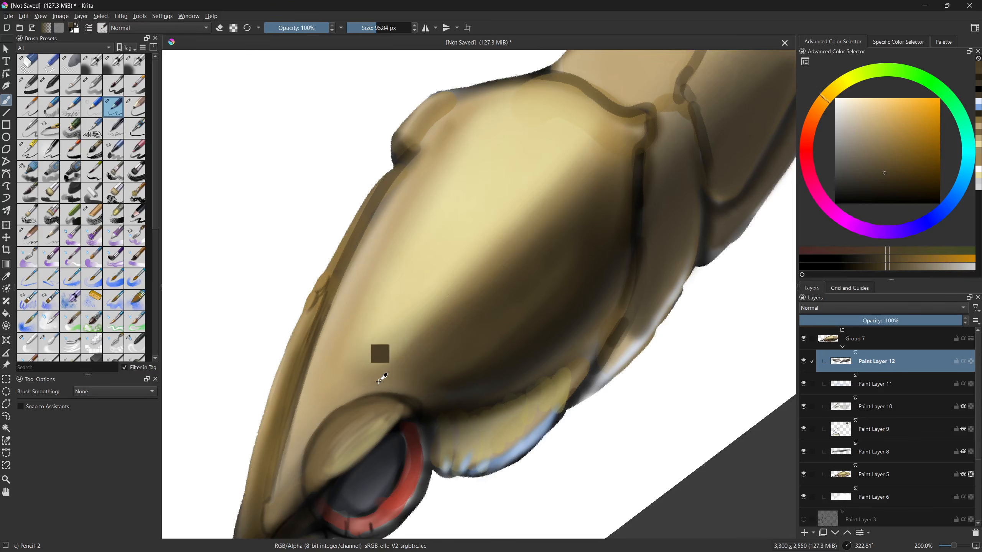
mouse_move(447, 386)
left_mouse_down()
mouse_move(510, 328)
mouse_move(444, 360)
mouse_move(438, 351)
mouse_move(459, 324)
mouse_move(542, 320)
left_mouse_up()
- Smooth the lit area of the large shell using the Airbrush Soft preset and a sampled pale yellow
left_click(113, 64)
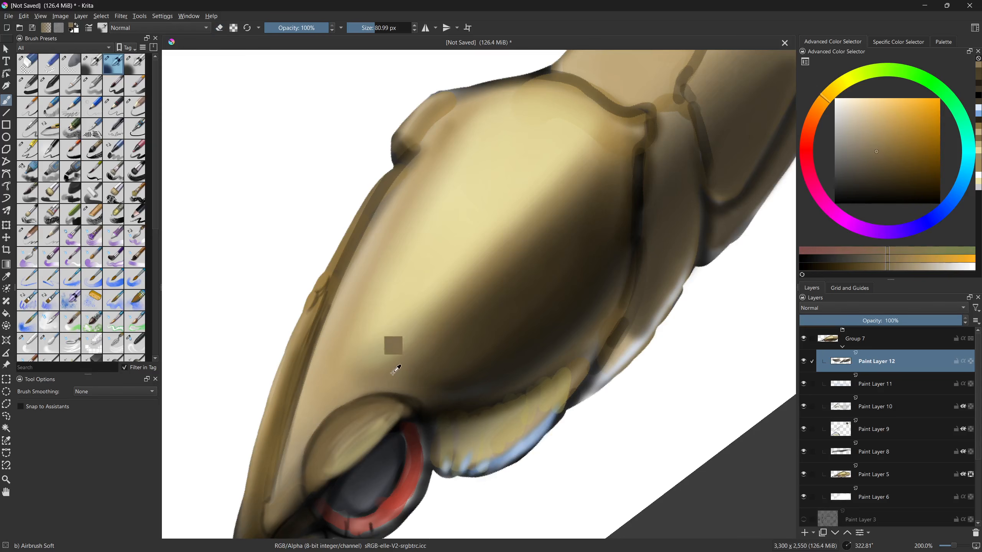
left_click(385, 338, "ctrl")
left_click(511, 158, "ctrl")
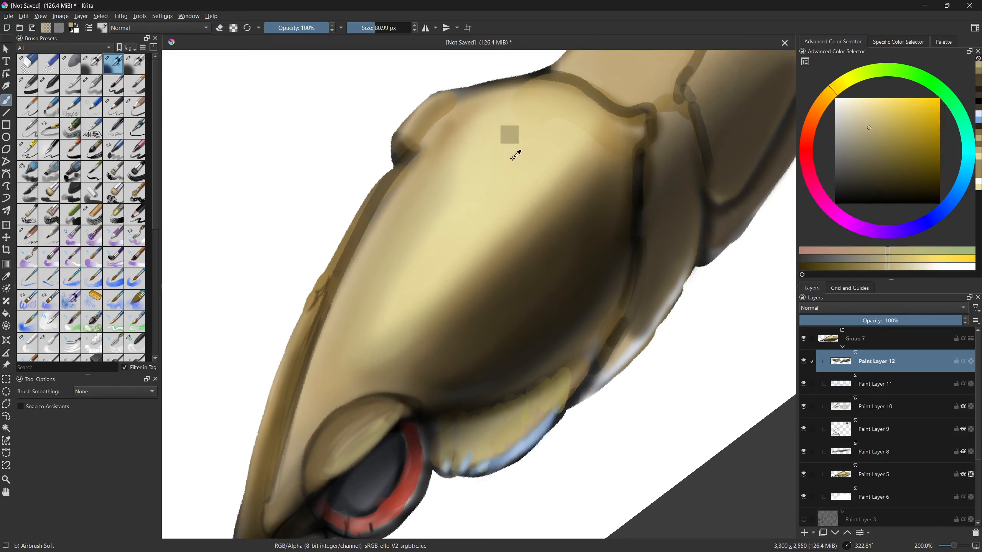
left_click_drag(482, 148, 390, 268)
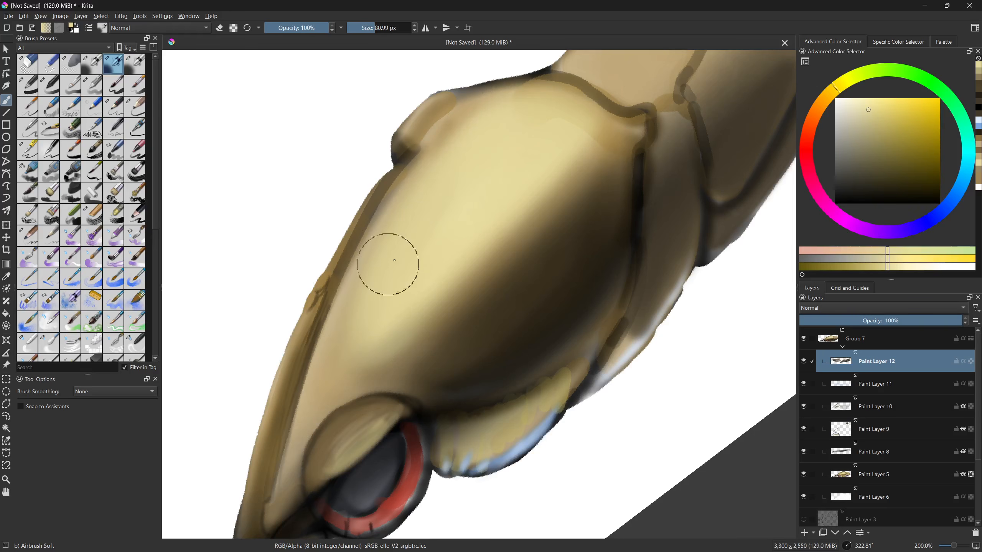
left_click_drag(445, 285, 390, 340)
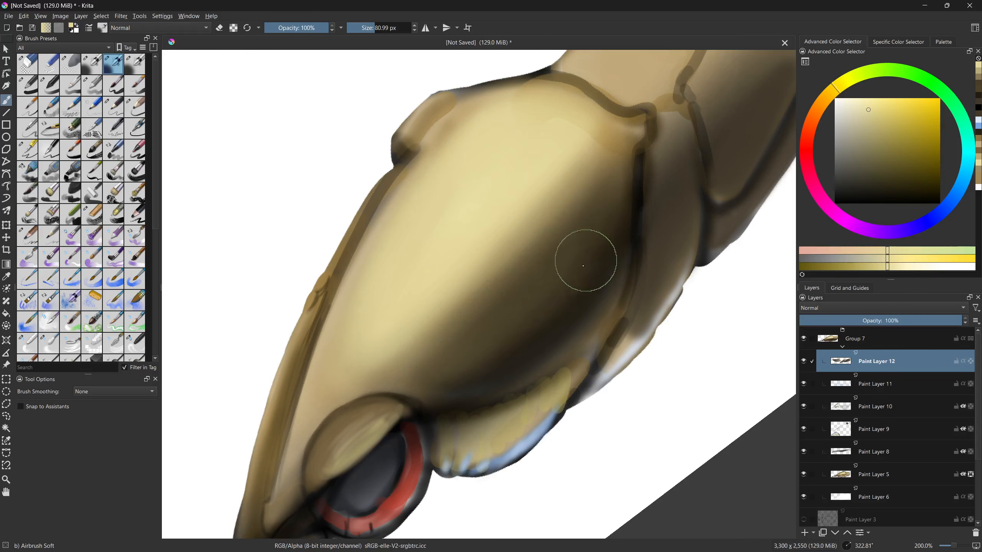
- Airbrush a sampled mid brown over the large shell's dark area to soften the shadow
left_click(467, 288, "ctrl")
left_click(471, 287, "ctrl")
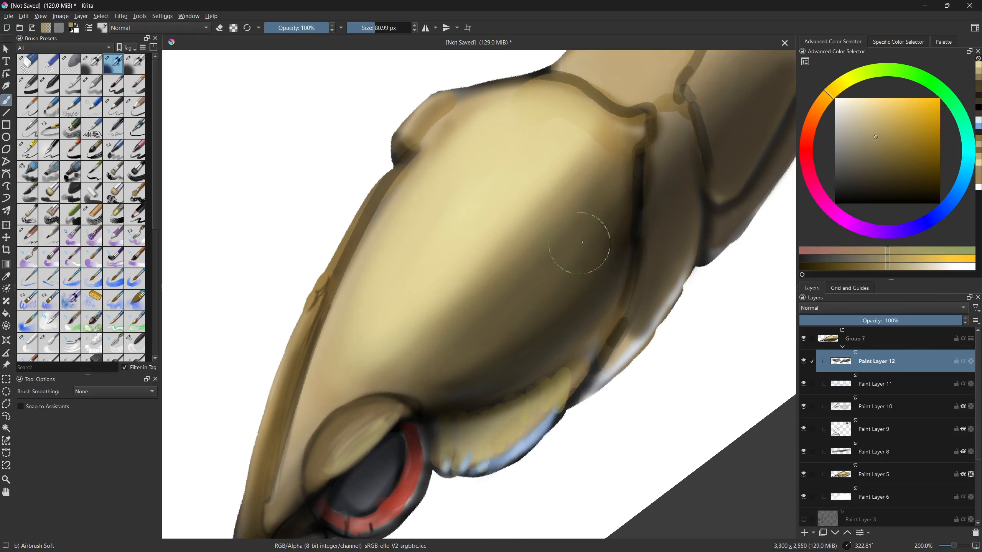
mouse_move(581, 274)
left_mouse_down()
mouse_move(416, 376)
mouse_move(331, 390)
mouse_move(620, 261)
left_mouse_up()
- Shade the eyelid and the area around the eye with a sampled colour, reducing the airbrush size
left_click(787, 265, "ctrl")
mouse_move(534, 445)
left_mouse_down()
mouse_move(468, 456)
mouse_move(530, 419)
left_mouse_up()
mouse_move(476, 371)
left_mouse_down()
mouse_move(516, 293)
mouse_move(459, 376)
mouse_move(530, 290)
mouse_move(486, 296)
mouse_move(525, 331)
mouse_move(529, 366)
mouse_move(494, 375)
mouse_move(510, 342)
mouse_move(498, 370)
mouse_move(535, 326)
mouse_move(512, 372)
mouse_move(490, 348)
mouse_move(495, 374)
mouse_move(494, 353)
mouse_move(511, 338)
mouse_move(534, 342)
mouse_move(518, 365)
mouse_move(503, 343)
mouse_move(535, 334)
mouse_move(536, 355)
mouse_move(508, 372)
mouse_move(501, 349)
mouse_move(530, 310)
mouse_move(534, 358)
mouse_move(507, 368)
mouse_move(488, 349)
mouse_move(495, 362)
mouse_move(510, 306)
mouse_move(537, 347)
left_mouse_up()
key("bracketleft")
key("bracketleft")
key("bracketleft")
left_click_drag(533, 383, 545, 357)
- Paint the eyeball as a full dark blue-grey disc, adding a black pupil and a darkened rim
left_click(845, 160)
left_click(946, 206)
left_click(844, 157)
left_click(854, 160)
mouse_move(509, 342)
left_mouse_down("shift")
mouse_move(537, 341)
mouse_move(508, 352)
left_mouse_up("shift")
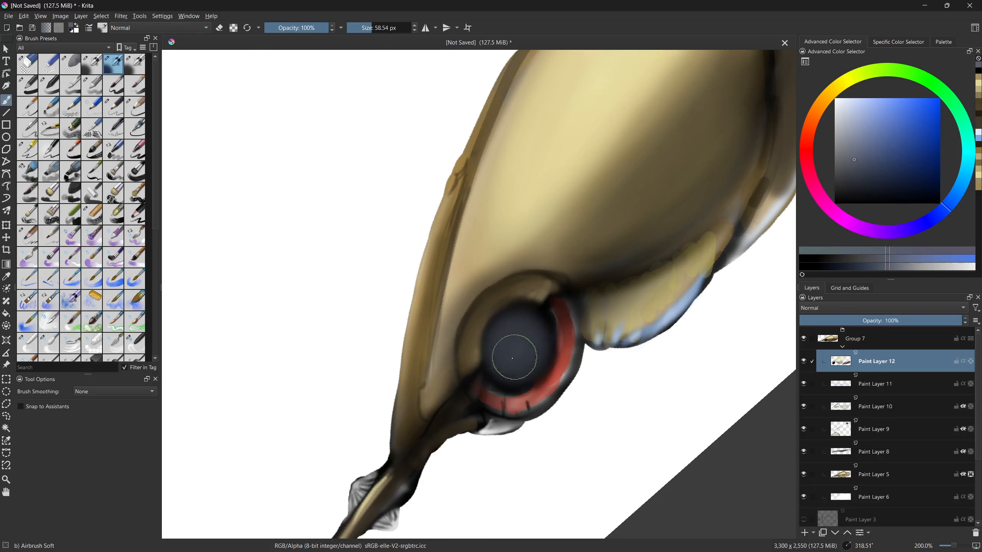
left_click_drag(906, 189, 834, 204)
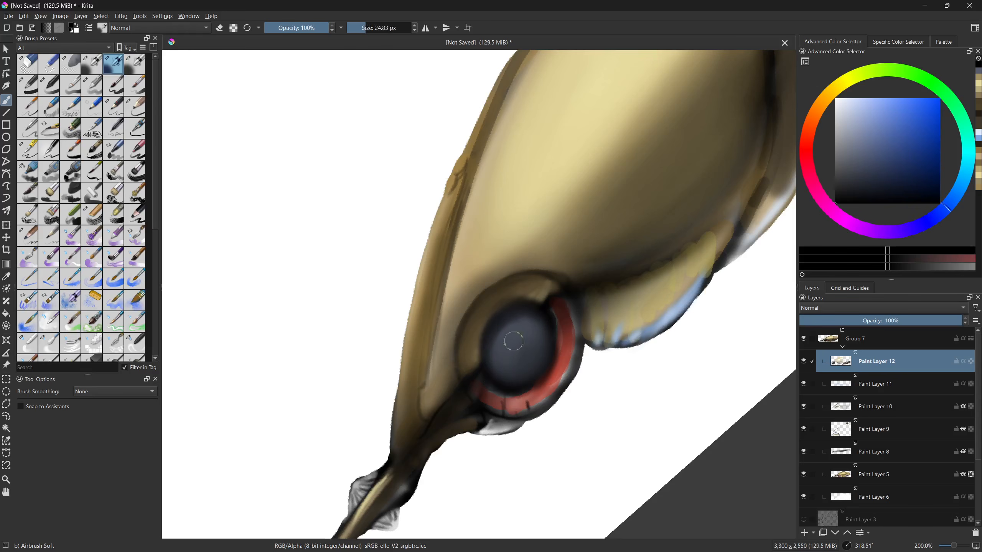
mouse_move(501, 376)
left_mouse_down()
mouse_move(535, 358)
mouse_move(488, 367)
mouse_move(514, 353)
left_mouse_up()
- Paint a small white reflection above the pupil on a new layer and set that layer's opacity to 66%
key("x")
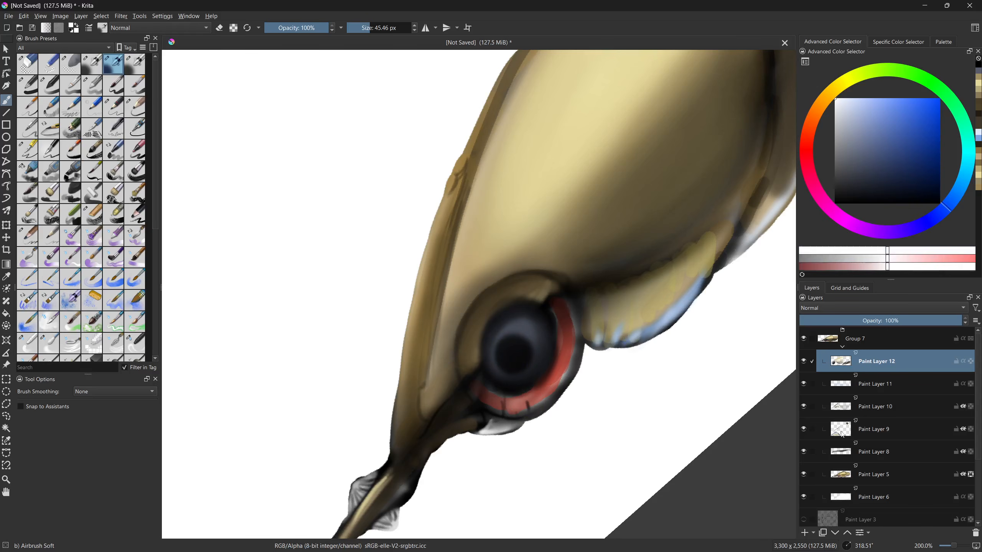
left_click(805, 534)
mouse_move(641, 445)
left_mouse_down()
mouse_move(510, 493)
mouse_move(443, 408)
left_mouse_up()
left_click_drag(444, 408, 482, 377)
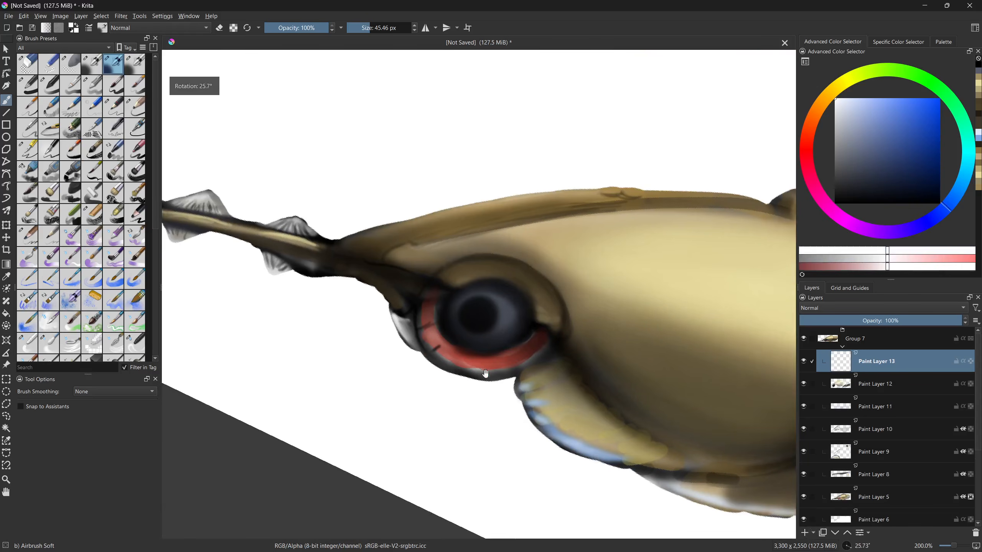
mouse_move(503, 318)
left_mouse_down()
mouse_move(479, 318)
mouse_move(498, 310)
left_mouse_up()
key("ctrl+z")
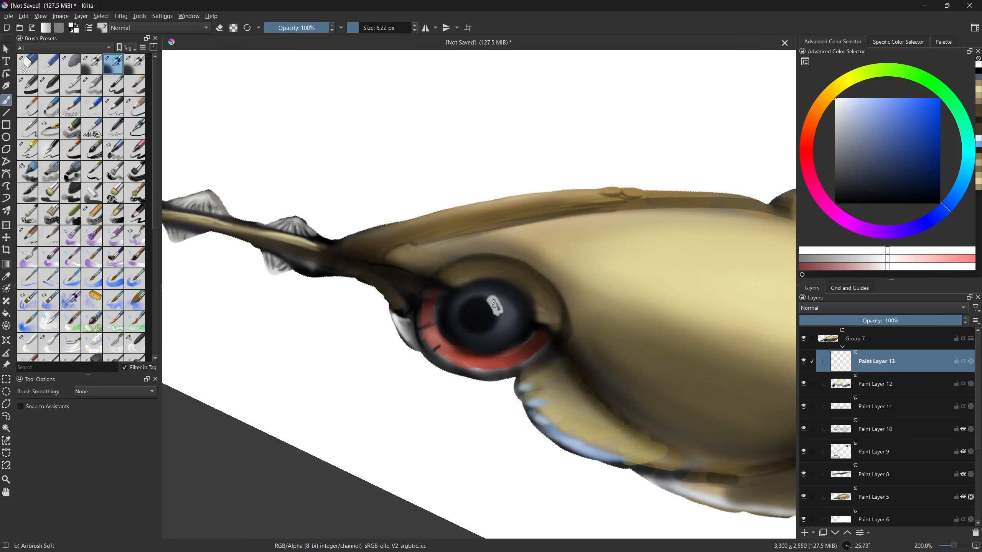
left_click(874, 321)
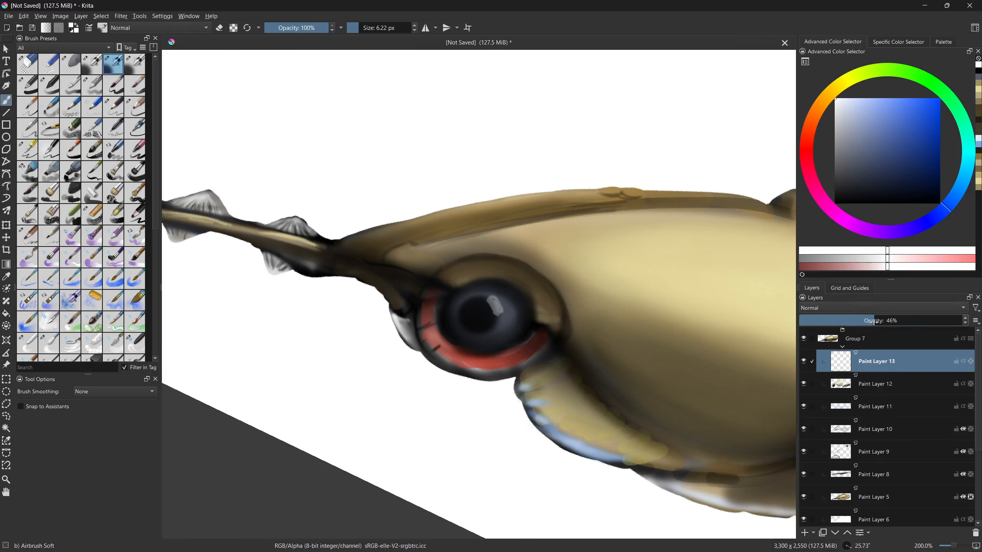
left_click(903, 324)
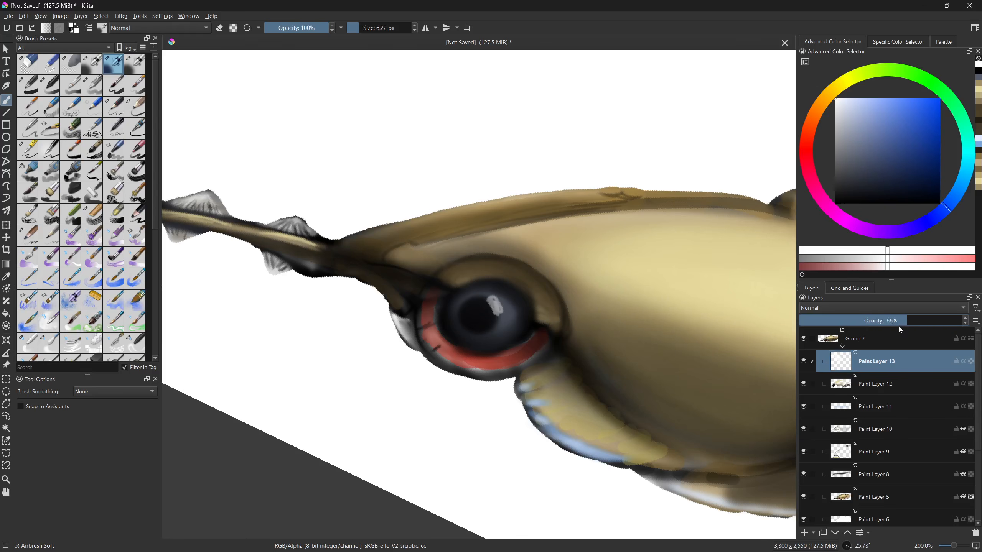
- Add another paint layer and paint a dotted white ring of reflections around the pupil's lower half
left_click(805, 533)
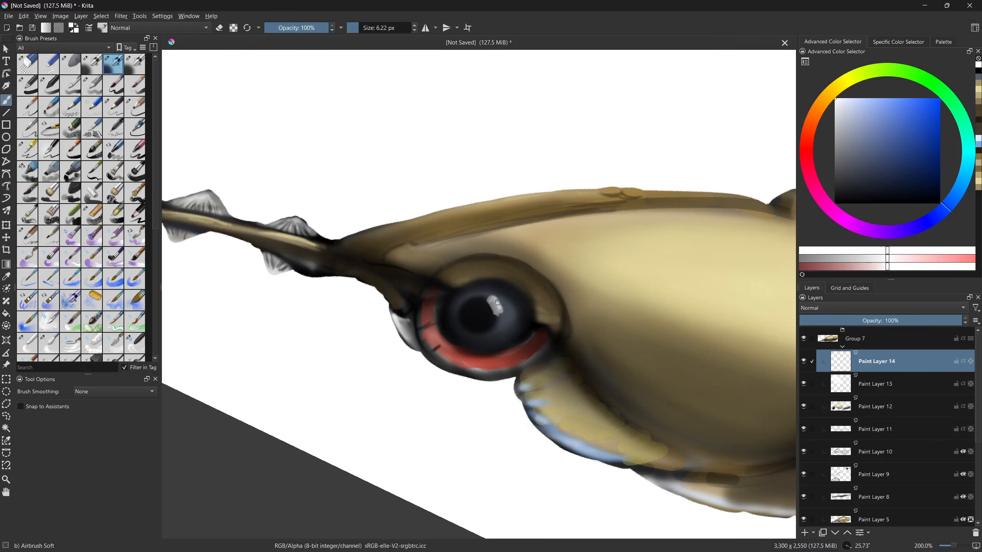
left_click_drag(443, 303, 424, 334)
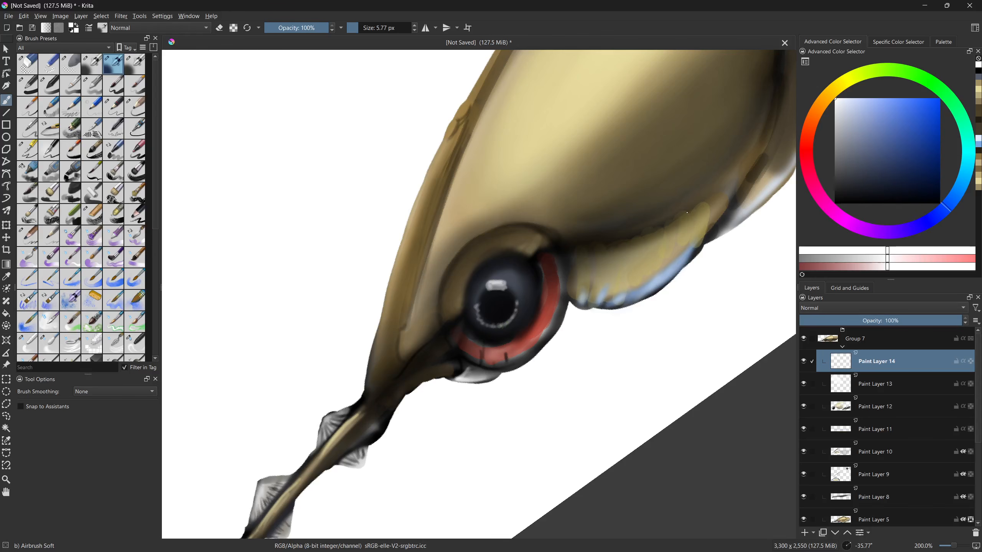
left_click_drag(664, 228, 570, 121)
mouse_move(557, 267)
left_mouse_down()
mouse_move(563, 287)
mouse_move(543, 335)
left_mouse_up()
- Darken the area from the lower eye toward the snout with black
left_click_drag(845, 183, 833, 204)
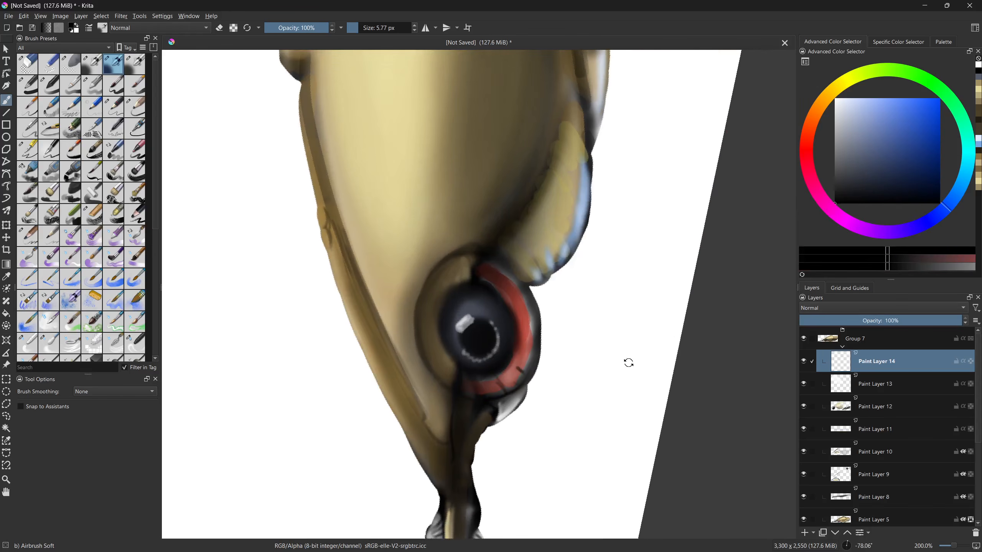
left_click_drag(615, 365, 594, 396)
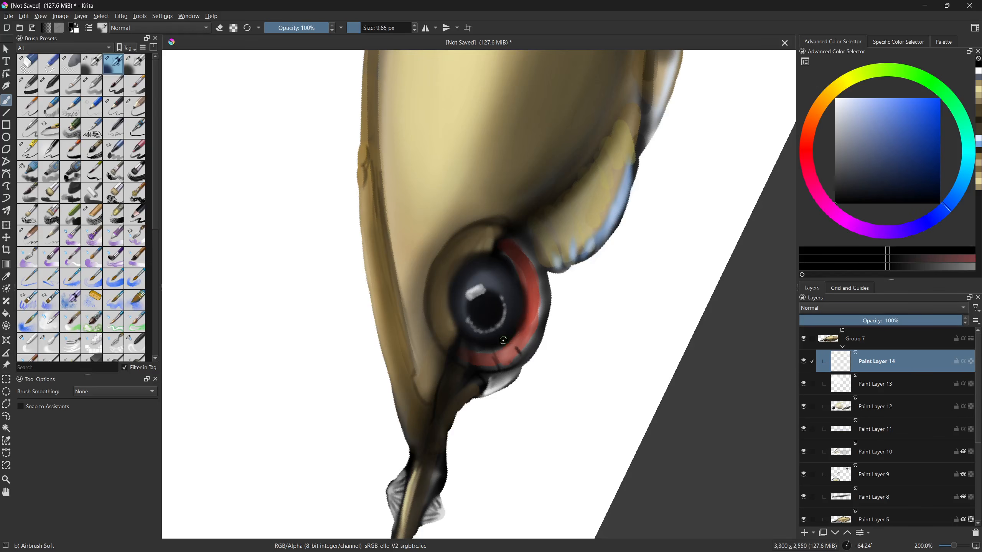
mouse_move(495, 331)
left_mouse_down()
mouse_move(430, 314)
mouse_move(372, 423)
mouse_move(427, 421)
left_mouse_up()
- Lighten the eyelid ring around the eyeball with a sampled pale yellow
left_click(449, 193, "ctrl")
mouse_move(419, 286)
left_mouse_down()
mouse_move(424, 301)
mouse_move(464, 267)
mouse_move(450, 317)
mouse_move(480, 255)
mouse_move(445, 284)
mouse_move(481, 255)
mouse_move(446, 276)
mouse_move(448, 321)
mouse_move(437, 298)
mouse_move(436, 323)
mouse_move(458, 257)
mouse_move(437, 309)
mouse_move(433, 294)
mouse_move(472, 249)
mouse_move(441, 304)
left_mouse_up()
key("bracketright")
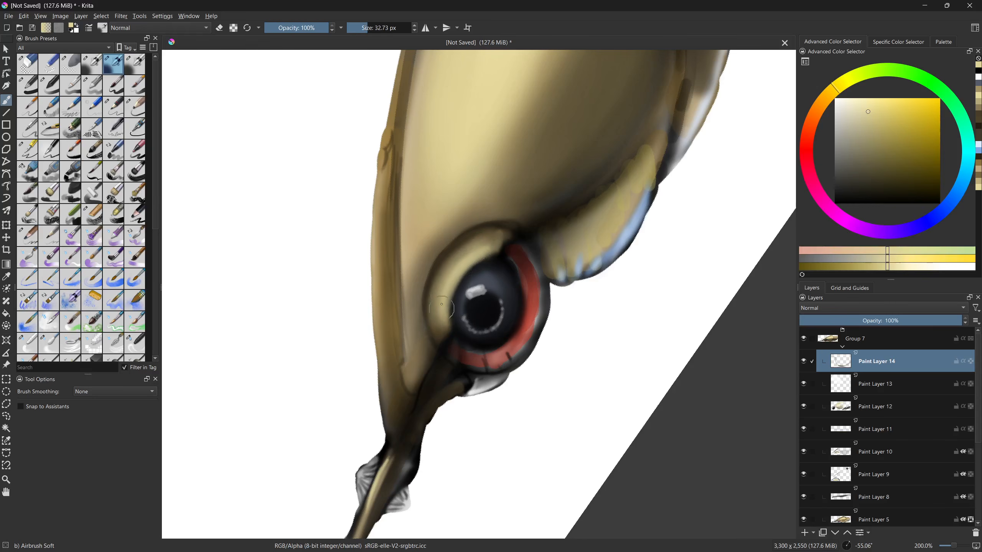
- Darken the inner edge of the eyelid ring beside the eyeball with a smaller black airbrush
left_click(835, 204)
key("bracketleft")
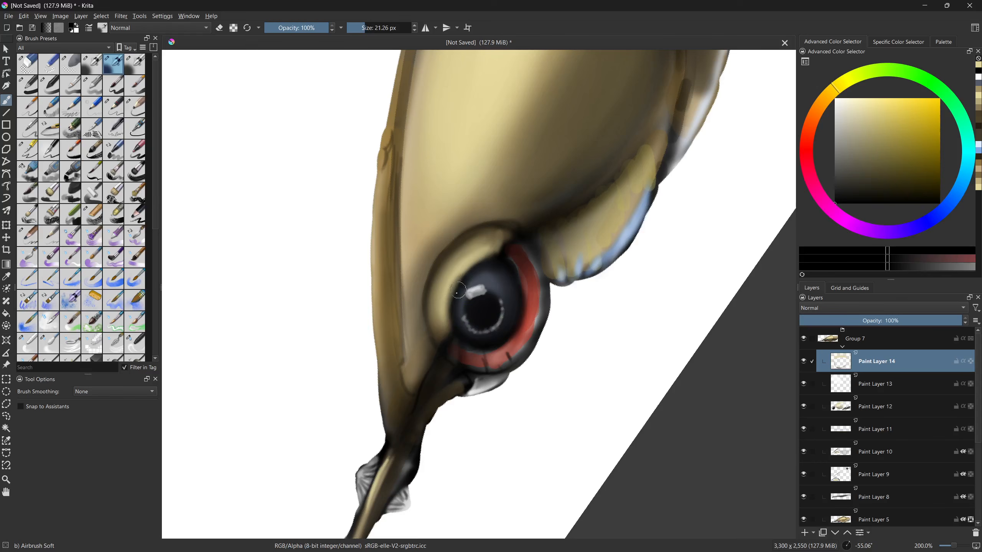
mouse_move(466, 277)
left_mouse_down()
mouse_move(456, 329)
mouse_move(493, 259)
mouse_move(451, 335)
left_mouse_up()
key("ctrl+z")
left_click_drag(470, 272, 484, 263)
key("ctrl+z")
mouse_move(451, 332)
left_mouse_down()
mouse_move(473, 266)
mouse_move(494, 257)
mouse_move(469, 268)
mouse_move(490, 258)
left_mouse_up()
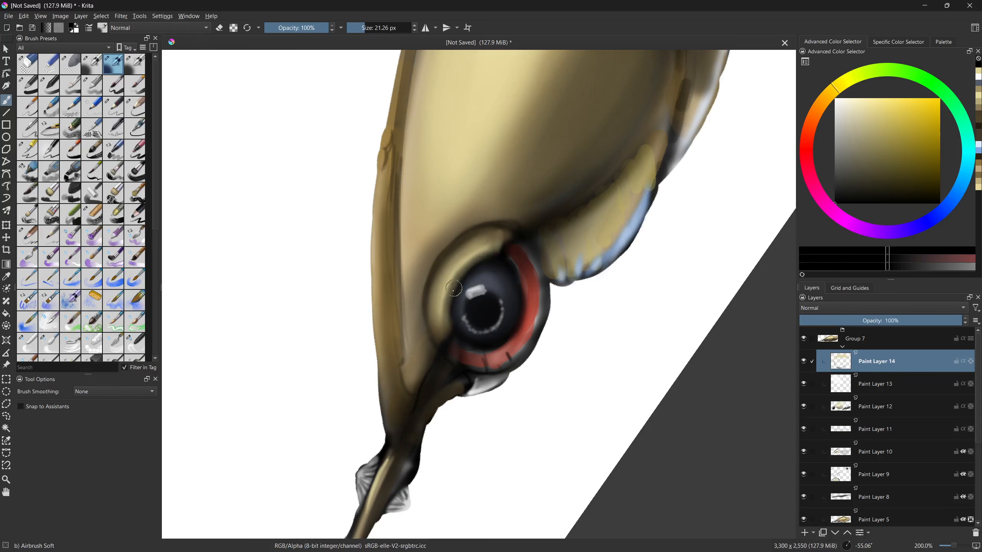
- Shade the eyelid ring's inner edge with a sampled brown and soften it using the Blender Blur preset
left_click(518, 204, "ctrl")
mouse_move(450, 322)
left_mouse_down()
mouse_move(448, 304)
mouse_move(480, 259)
mouse_move(495, 255)
left_mouse_up()
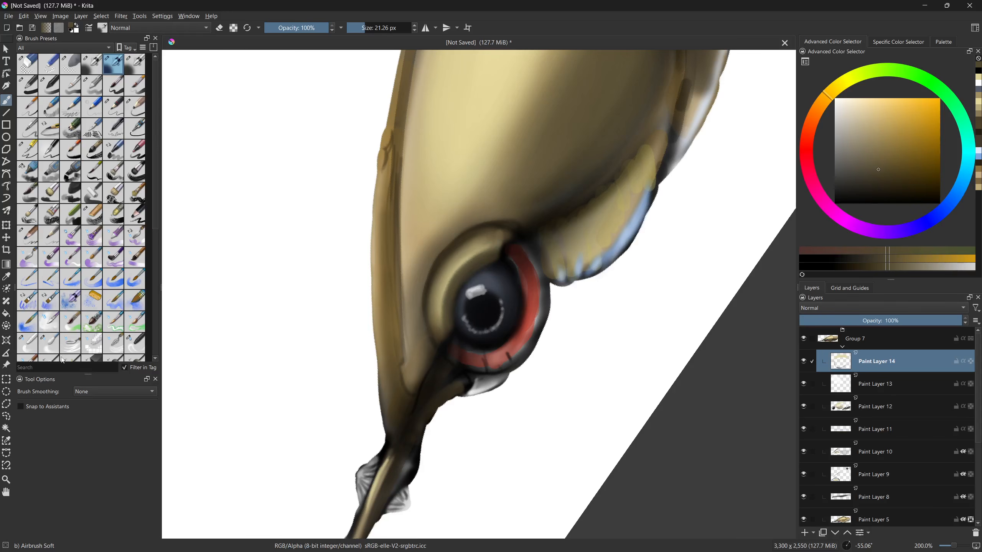
left_click(49, 344)
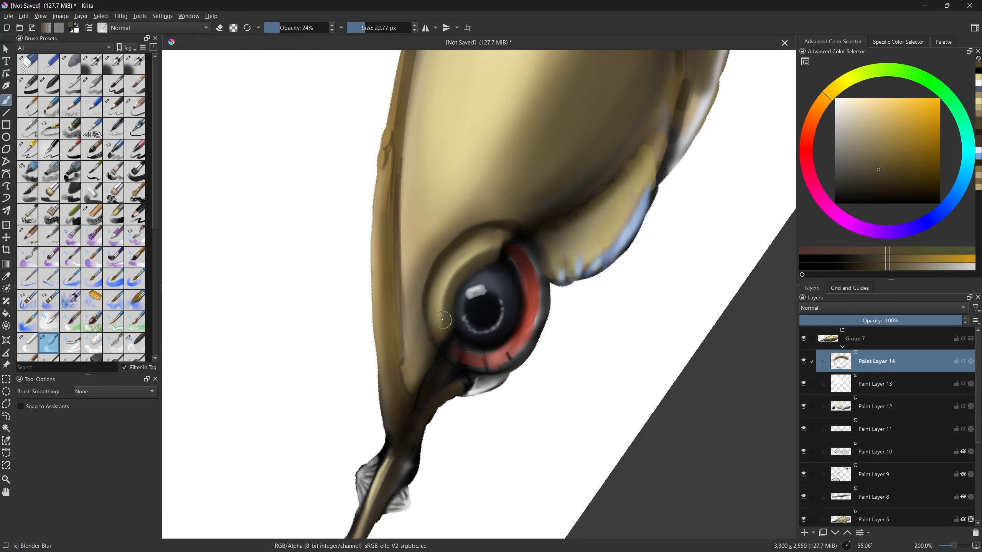
left_click_drag(445, 300, 477, 254)
- Try to merge Paint Layers 8 through 14 into one layer
left_click(880, 492, "shift")
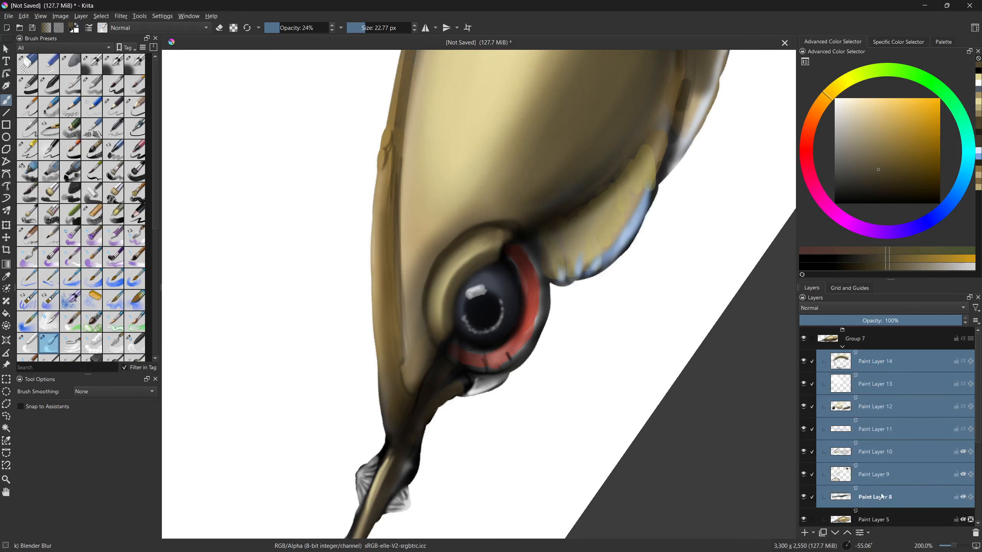
key("ctrl+e")
key("ctrl+z")
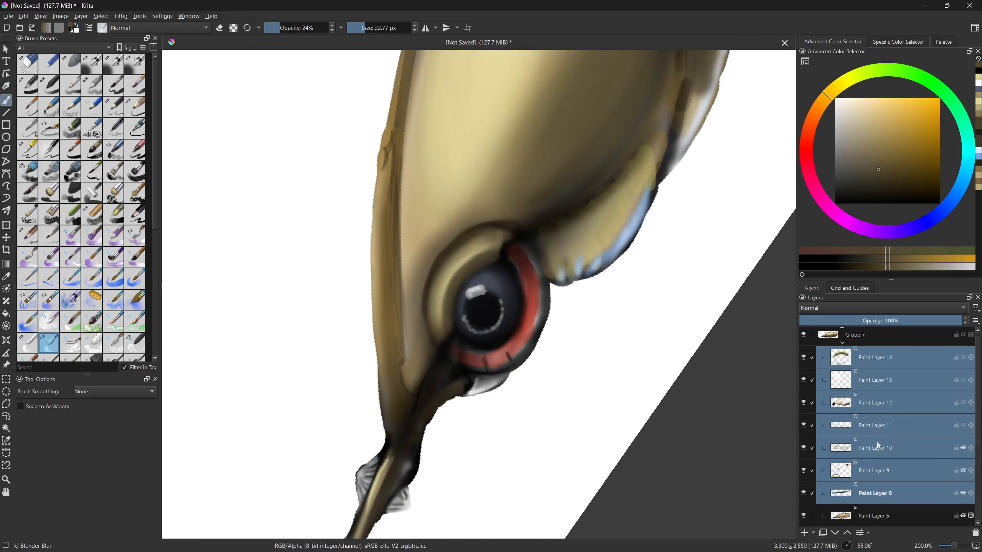
scroll(921, 411, "down", 3)
scroll(919, 414, "up", 5)
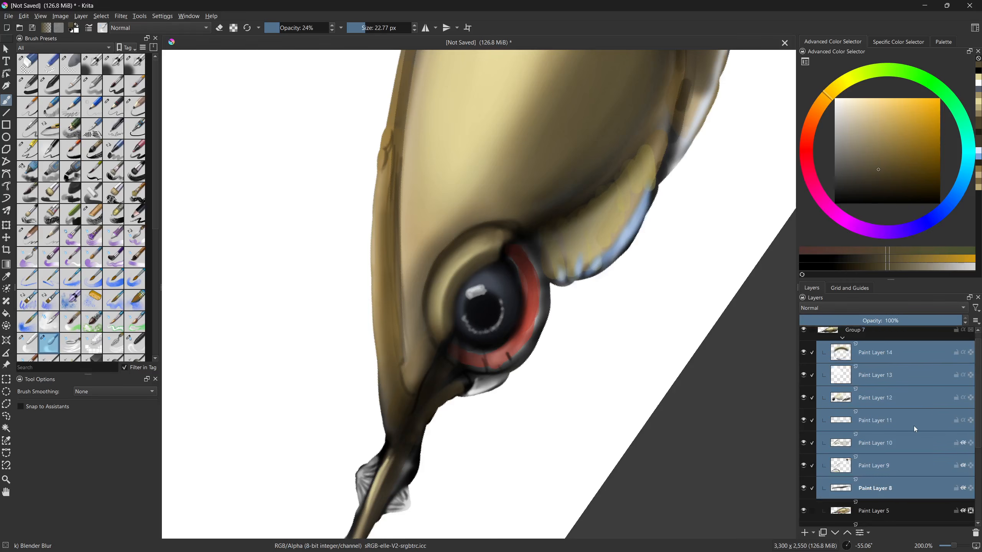
- Enable alpha inheritance on Paint Layers 11 through 14 in Group 7
left_click(893, 444)
left_click(923, 429)
left_click(963, 420)
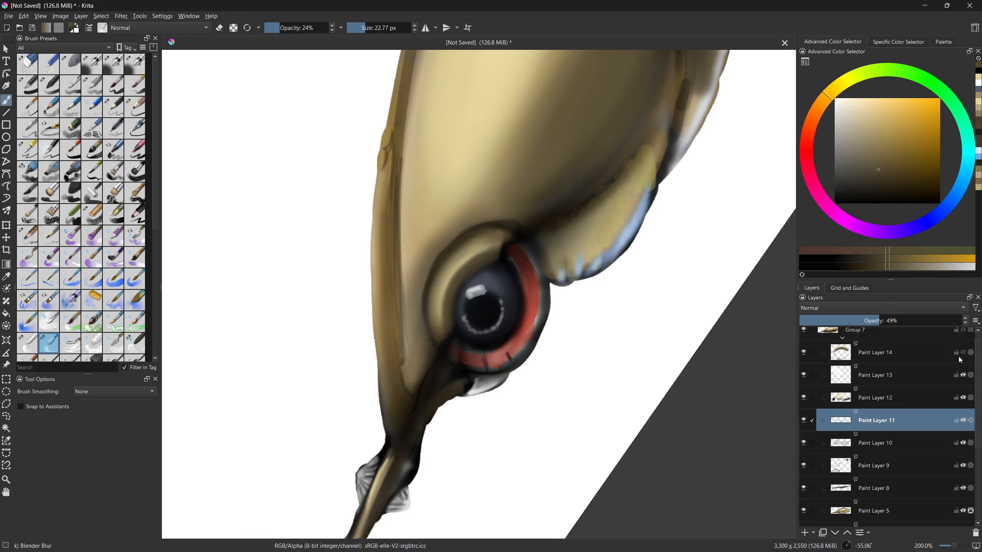
- Merge Paint Layers 8 through 14 into a single layer
left_click(885, 356)
scroll(884, 387, "down", 1)
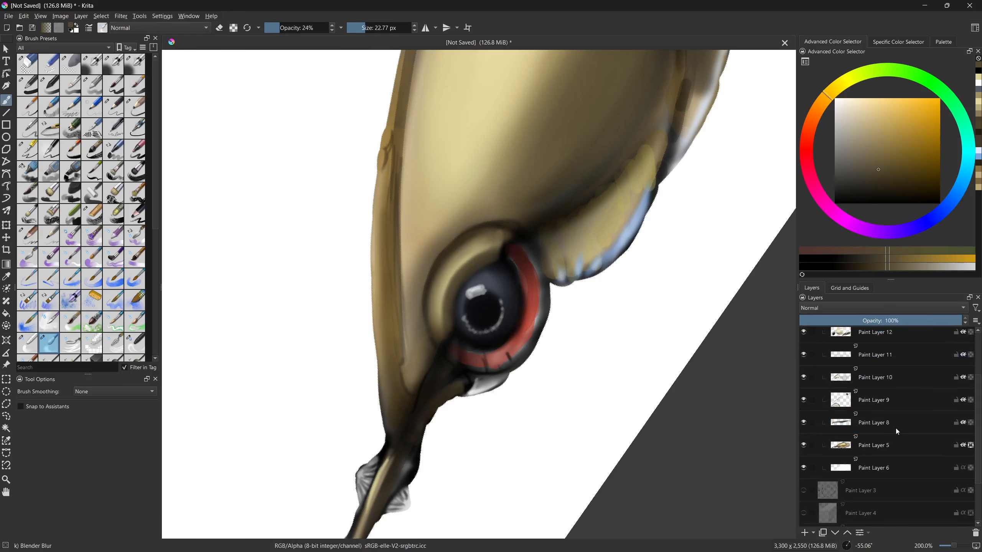
left_click(898, 406, "shift")
left_click(892, 417, "shift")
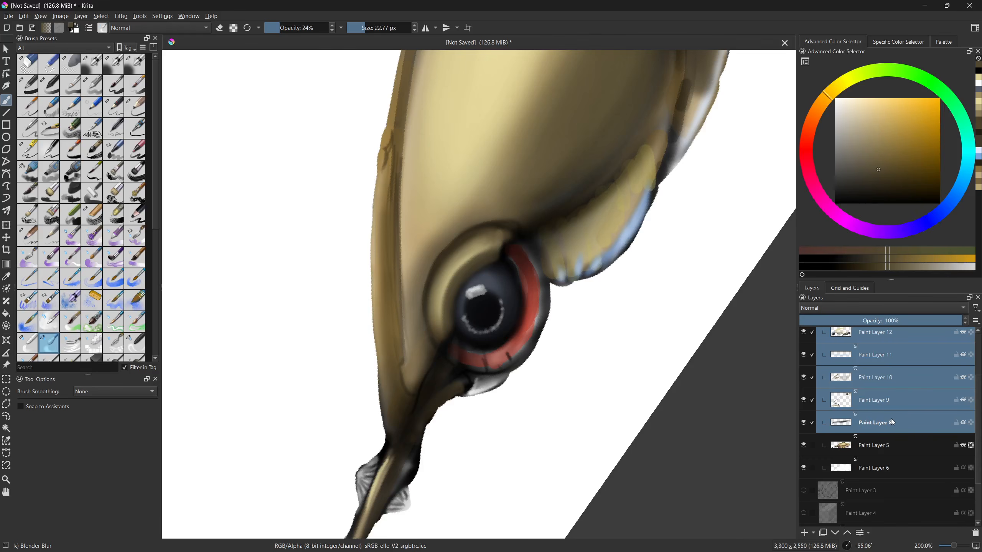
key("ctrl+g")
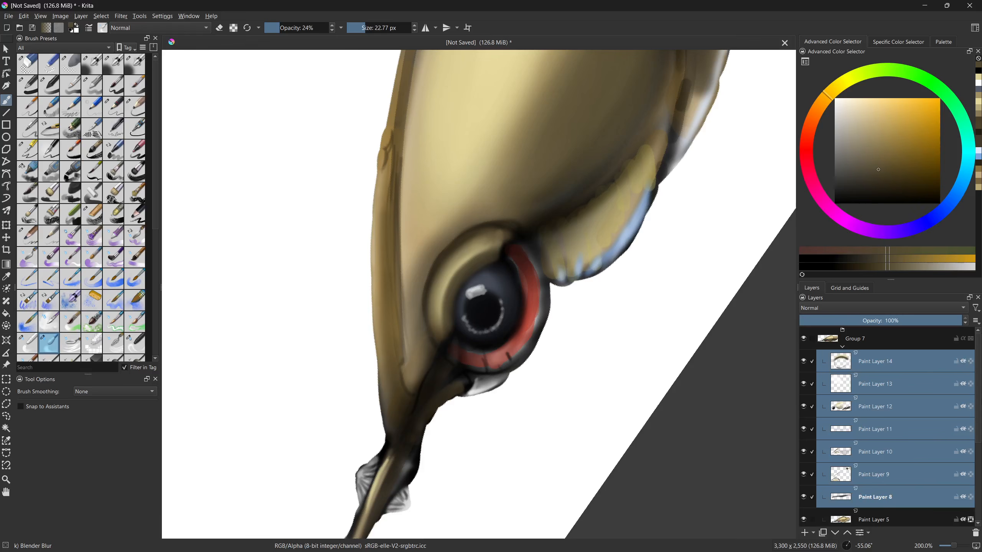
key("ctrl+e")
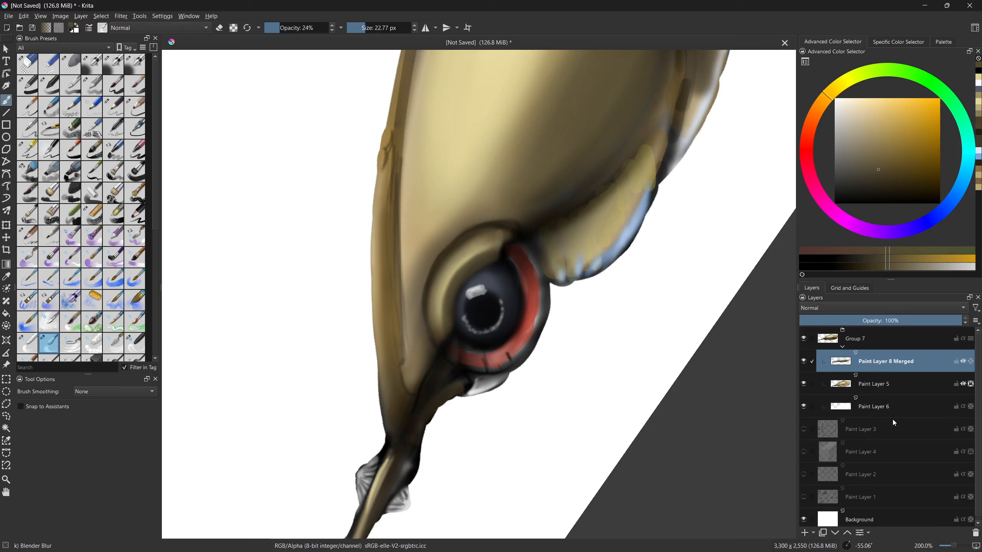
mouse_move(893, 419)
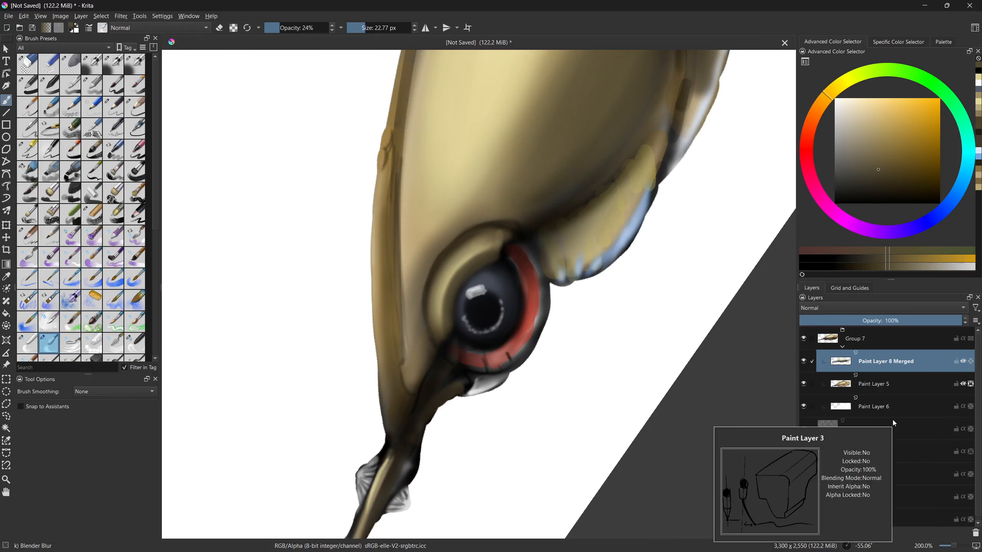
- Add a paint layer above the merged one and load the Airbrush Soft preset with a pale tan sampled from the shell
mouse_move(505, 332)
left_mouse_down()
mouse_move(326, 369)
mouse_move(423, 307)
mouse_move(474, 351)
mouse_move(511, 324)
left_mouse_up()
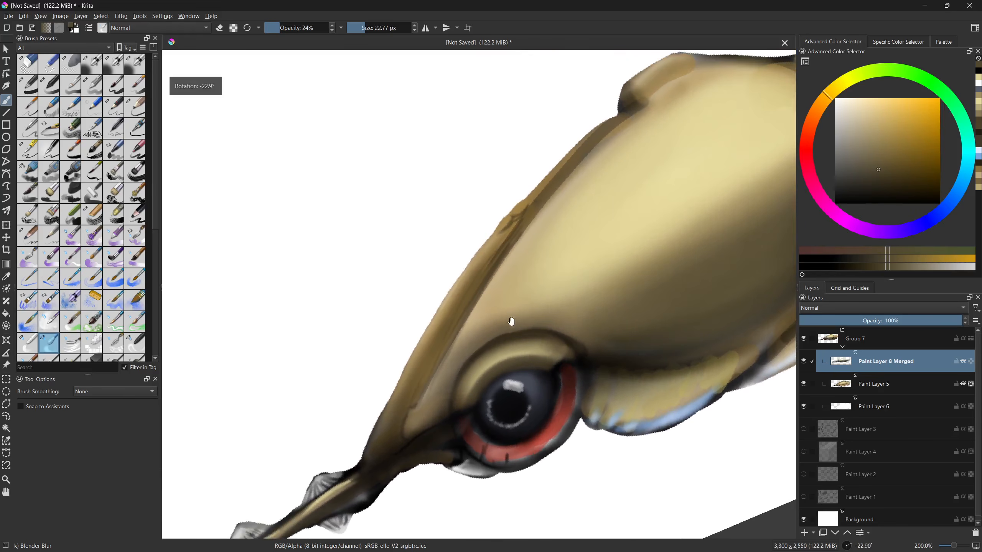
left_click(513, 263, "ctrl")
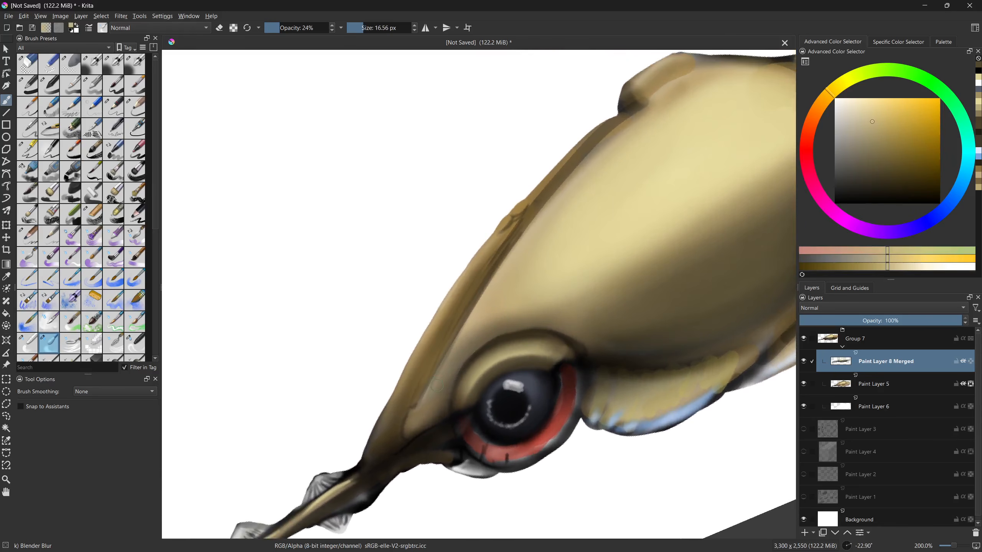
left_click_drag(436, 376, 439, 370)
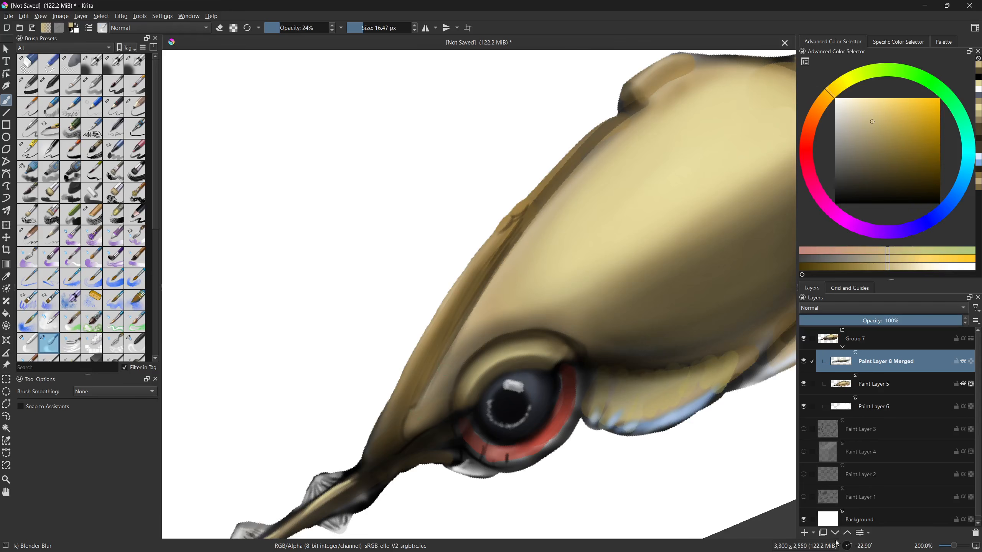
left_click(806, 534)
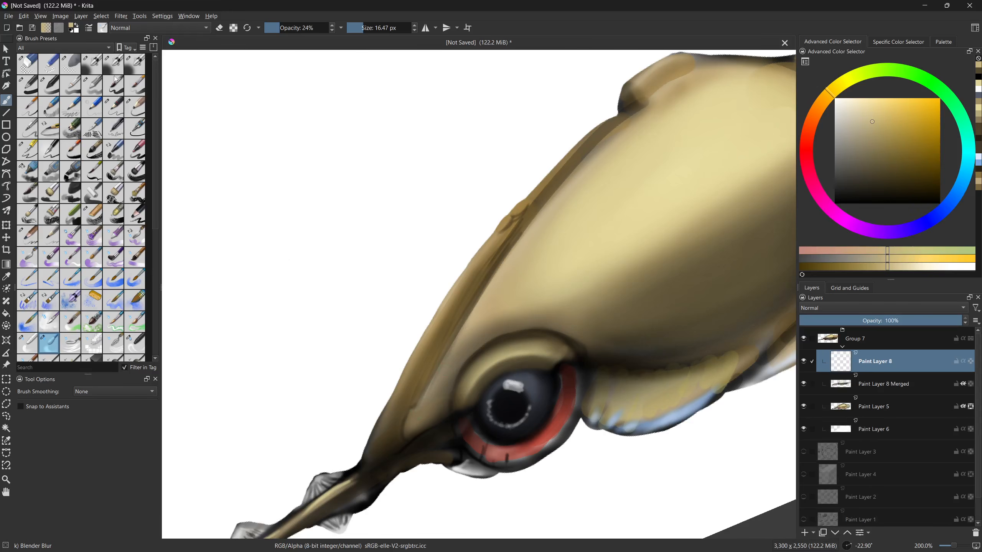
left_click(113, 64)
left_click(514, 285, "ctrl")
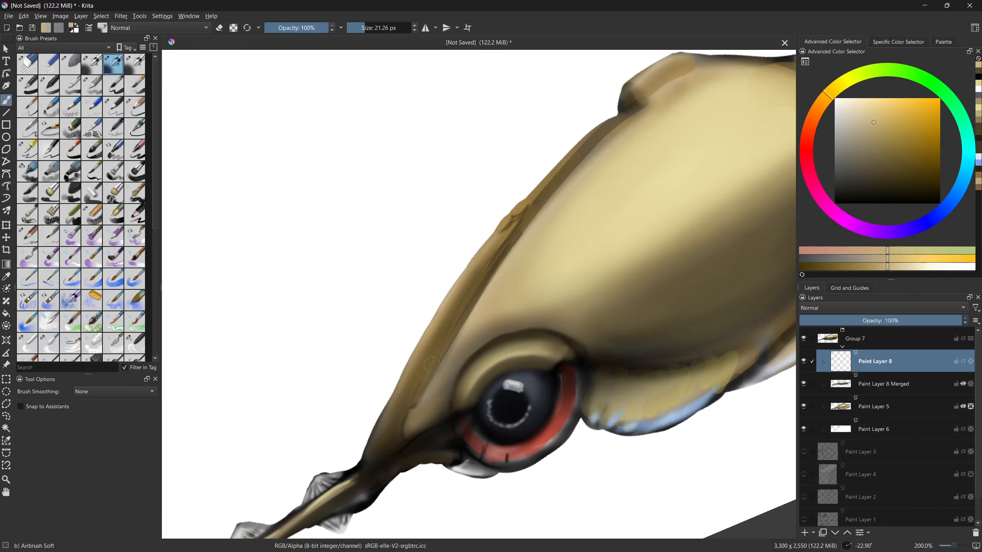
- Try to airbrush a thin pale tan highlight along the shell beside its long side ridge
left_click_drag(419, 403, 465, 310)
key("ctrl+z")
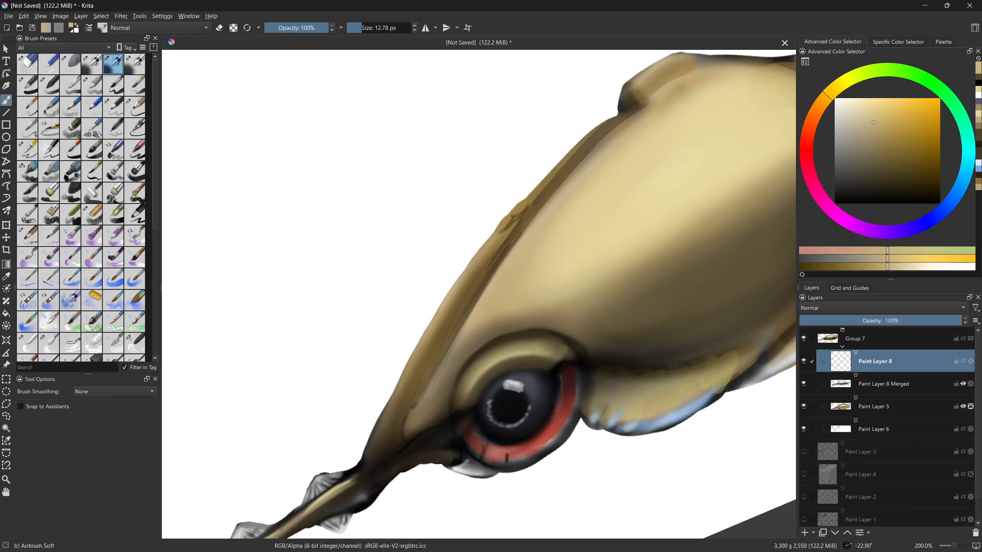
left_click_drag(418, 404, 479, 298)
key("ctrl+z")
left_click_drag(416, 409, 480, 294)
key("ctrl+z")
- Lighten the shell along its long side ridge with sampled tans, enlarging the soft airbrush to about 28 px
key("bracketright")
left_click(411, 425, "ctrl")
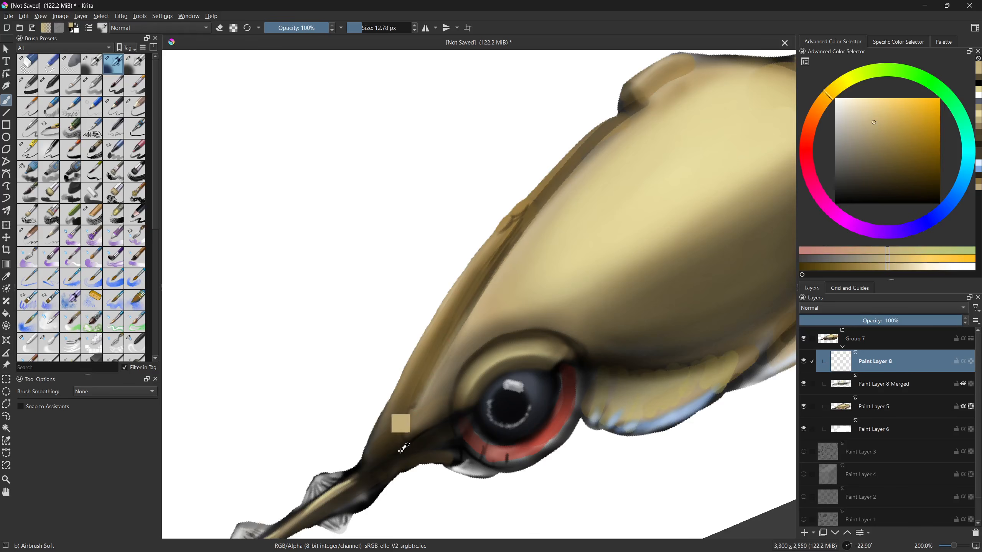
mouse_move(412, 412)
left_mouse_down()
mouse_move(433, 356)
mouse_move(514, 243)
left_mouse_up()
left_click(497, 298, "ctrl")
key("bracketright")
key("bracketright")
key("bracketright")
key("bracketright")
left_click_drag(464, 323, 519, 243)
- Soften the dark outline around the eyelid with a sampled pale yellow and compare the result with the paint layer hidden
mouse_move(419, 425)
left_mouse_down()
mouse_move(491, 285)
mouse_move(456, 336)
mouse_move(552, 279)
mouse_move(475, 340)
mouse_move(419, 467)
left_mouse_up()
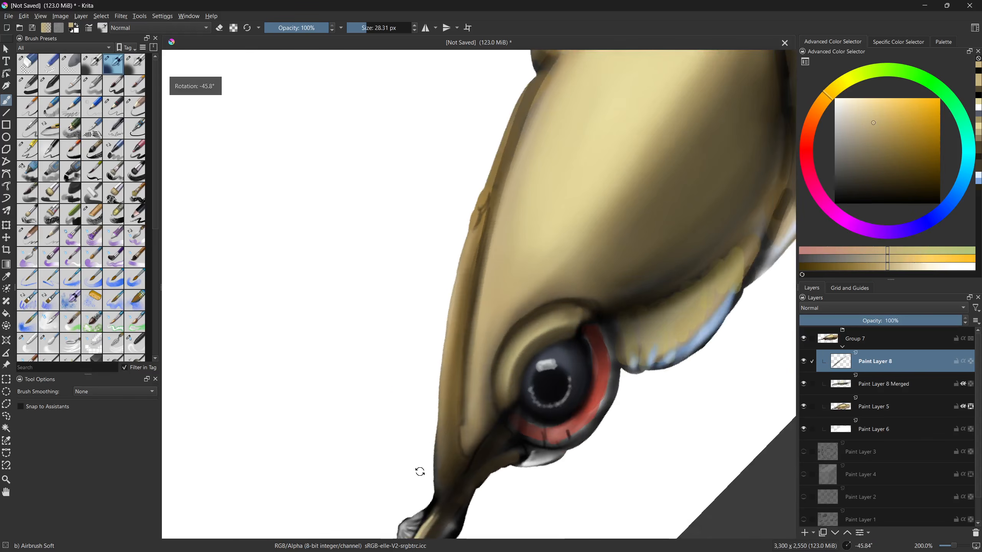
left_click(522, 344, "ctrl")
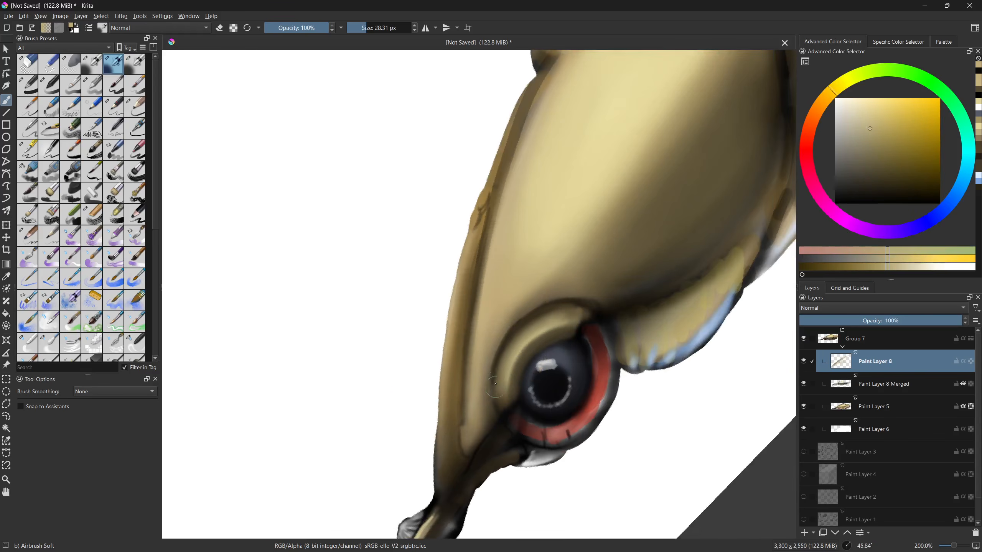
mouse_move(538, 314)
left_mouse_down()
mouse_move(574, 300)
mouse_move(547, 308)
mouse_move(503, 378)
mouse_move(554, 303)
mouse_move(575, 298)
mouse_move(514, 349)
left_mouse_up()
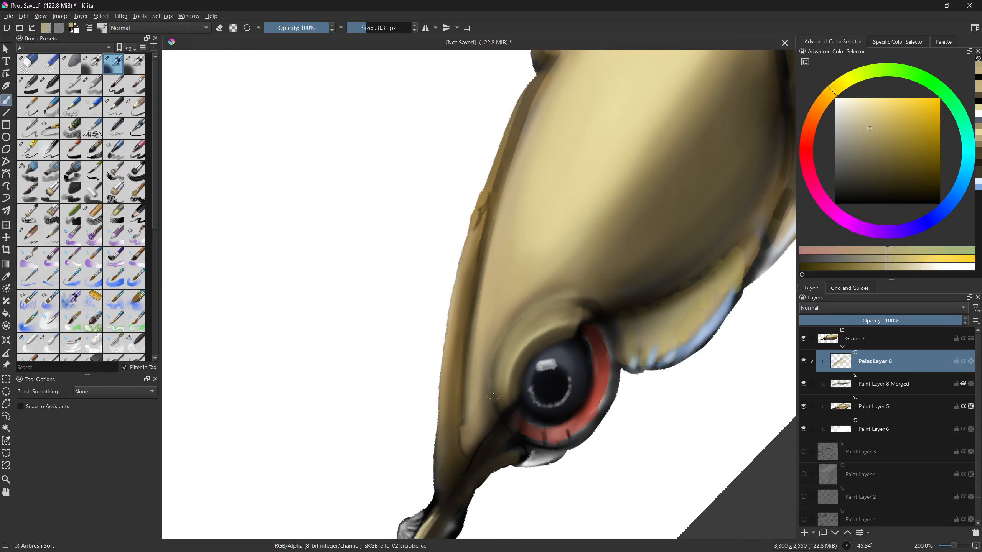
left_click(804, 362)
left_click(803, 361)
left_click_drag(603, 270, 518, 352)
left_click_drag(573, 327, 538, 381)
left_click_drag(524, 394, 557, 395)
- Airbrush a sampled blue-grey reflected light along the shell's shaded edge and darken the seam beside the frilled plate in black
left_click_drag(498, 420, 633, 259)
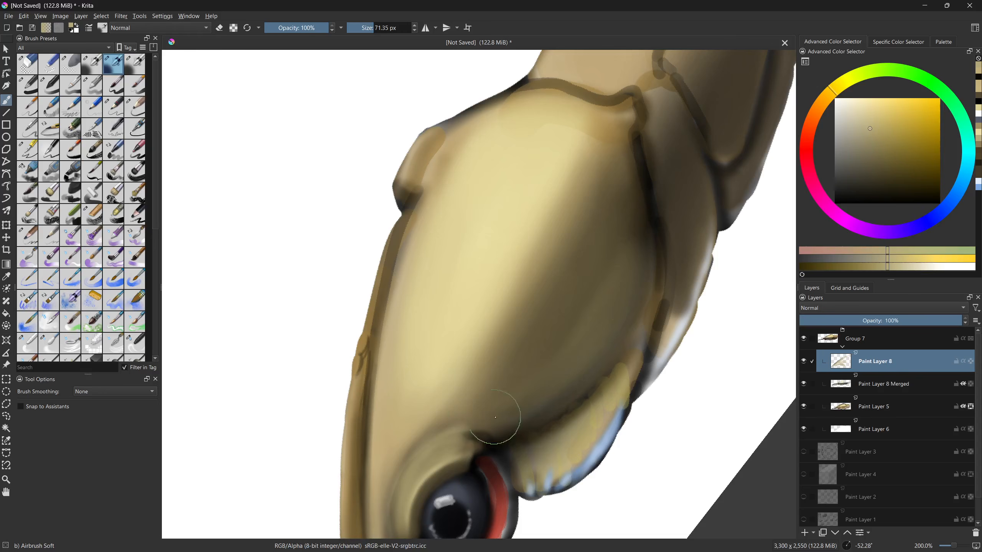
left_click(594, 461, "ctrl")
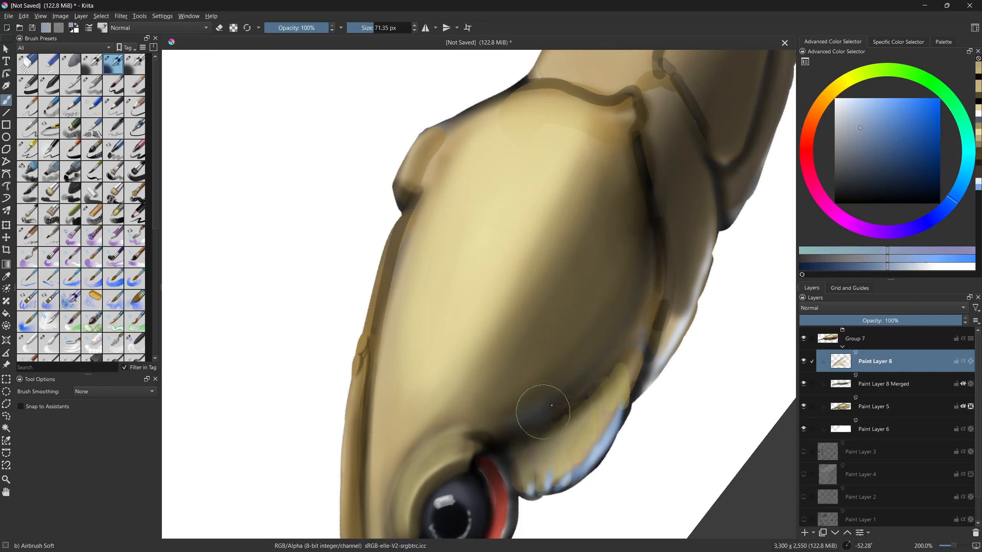
left_click_drag(538, 416, 633, 285)
left_click_drag(870, 176, 834, 204)
mouse_move(541, 439)
left_mouse_down()
mouse_move(527, 435)
mouse_move(558, 411)
mouse_move(638, 302)
left_mouse_up()
left_click_drag(511, 443, 635, 312)
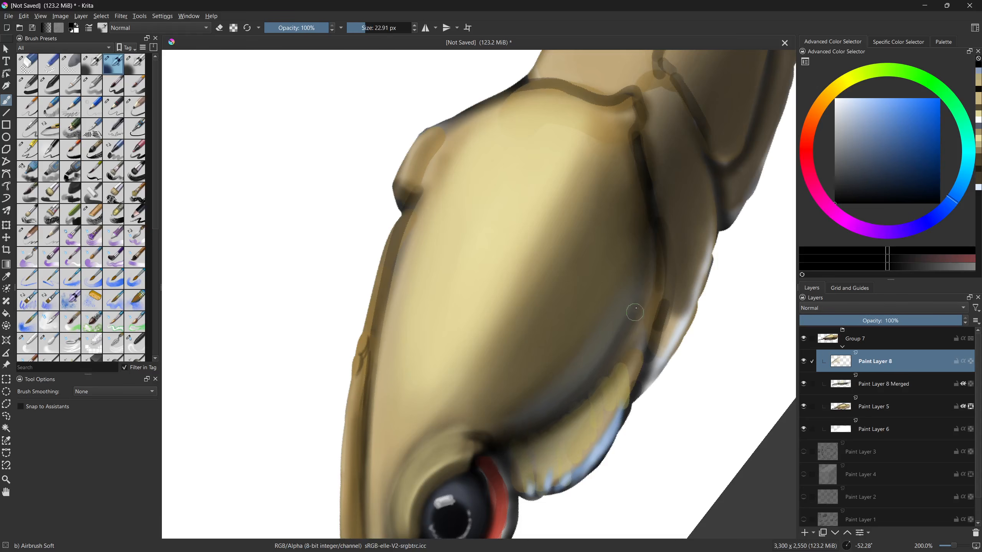
- Add another paint layer and shade the inner side of the frilled plate near the eye with soft black
mouse_move(599, 417)
left_mouse_down()
mouse_move(504, 532)
mouse_move(403, 414)
mouse_move(387, 367)
left_mouse_up()
key("bracketright")
key("bracketright")
key("bracketright")
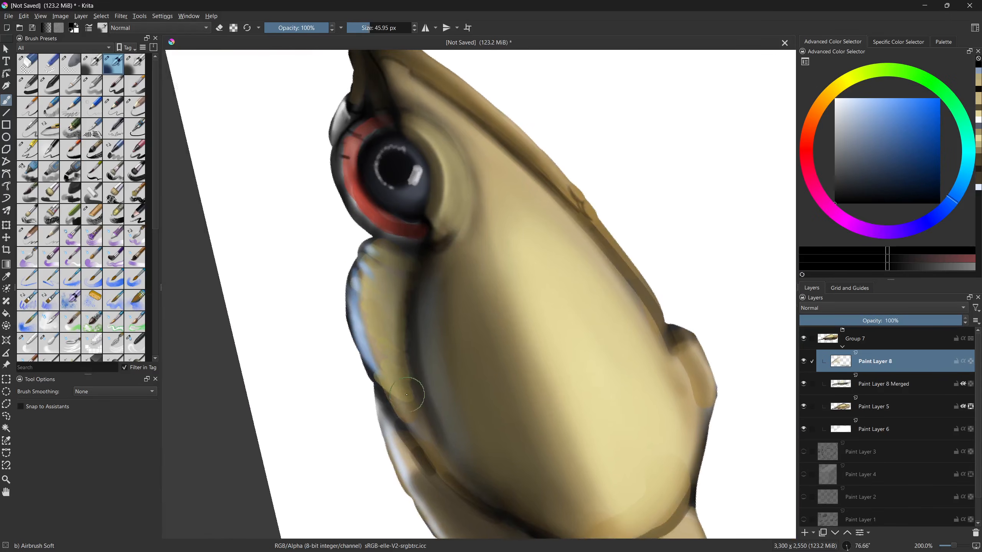
key("Insert")
mouse_move(394, 297)
left_mouse_down()
mouse_move(388, 262)
mouse_move(381, 338)
mouse_move(405, 403)
mouse_move(389, 327)
mouse_move(395, 271)
mouse_move(410, 411)
mouse_move(418, 395)
mouse_move(411, 413)
mouse_move(387, 294)
mouse_move(398, 266)
left_mouse_up()
key("bracketleft")
key("bracketleft")
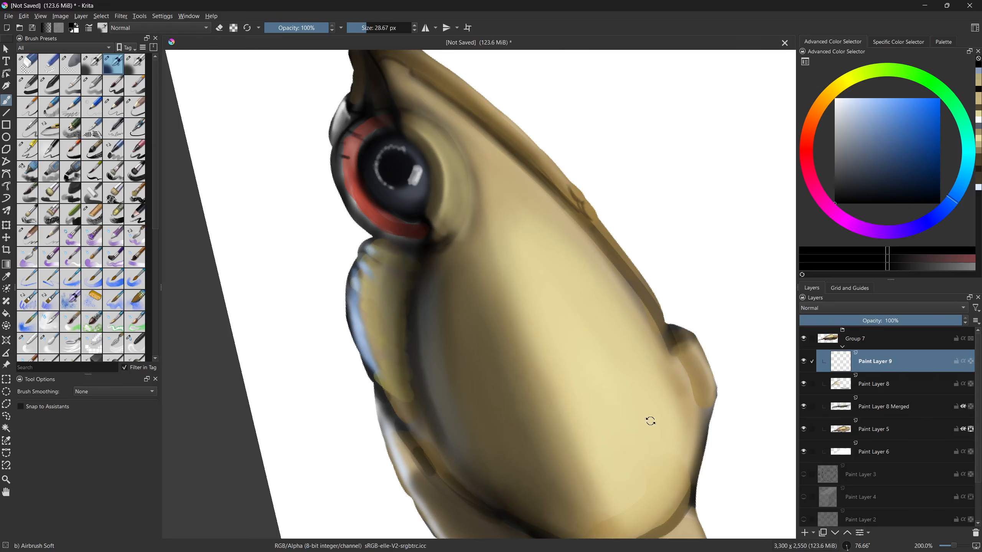
- Paint pale yellow ridges across the frilled plate with a sampled colour and a soft airbrush of about 17 px
left_click_drag(645, 399, 465, 408)
left_click(455, 331, "ctrl")
key("bracketleft")
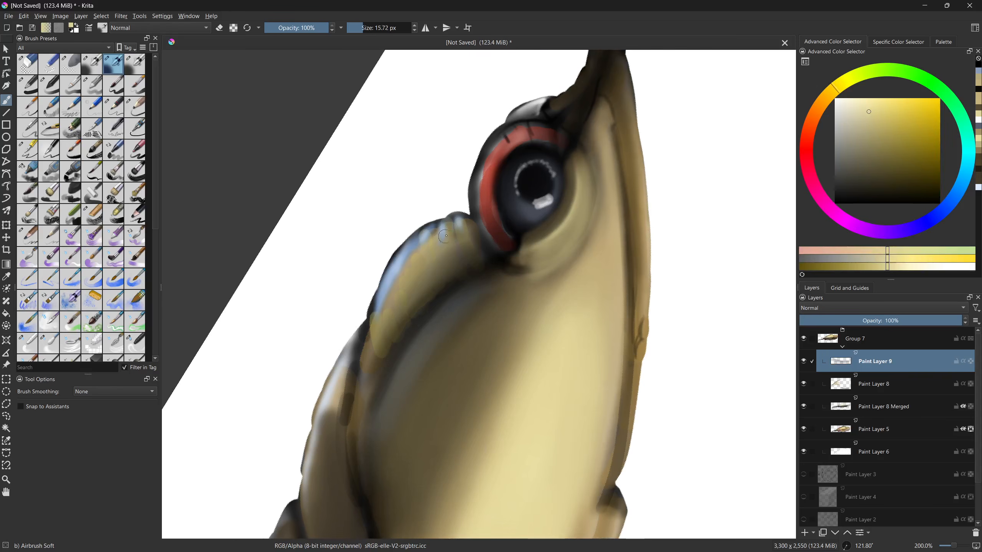
mouse_move(448, 223)
left_mouse_down()
mouse_move(461, 268)
mouse_move(462, 225)
mouse_move(474, 253)
mouse_move(439, 260)
mouse_move(434, 230)
mouse_move(439, 281)
left_mouse_up()
key("ctrl+z")
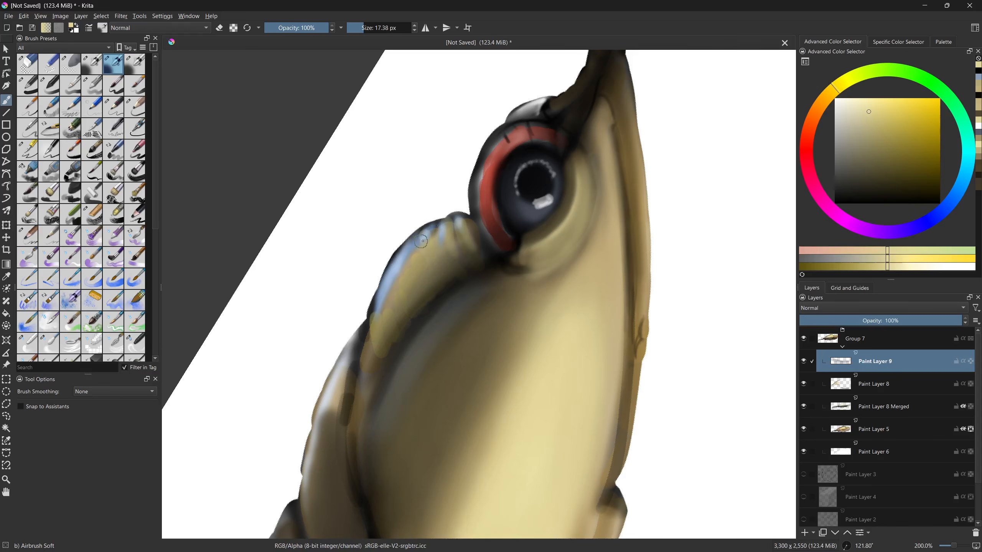
mouse_move(372, 318)
left_mouse_down()
mouse_move(399, 330)
mouse_move(412, 277)
left_mouse_up()
- Soften the blue-grey reflected light along the shell's shaded edge using the Blender Blur preset at about 34 px
mouse_move(333, 378)
left_mouse_down()
mouse_move(559, 395)
mouse_move(555, 439)
mouse_move(533, 295)
mouse_move(506, 279)
left_mouse_up()
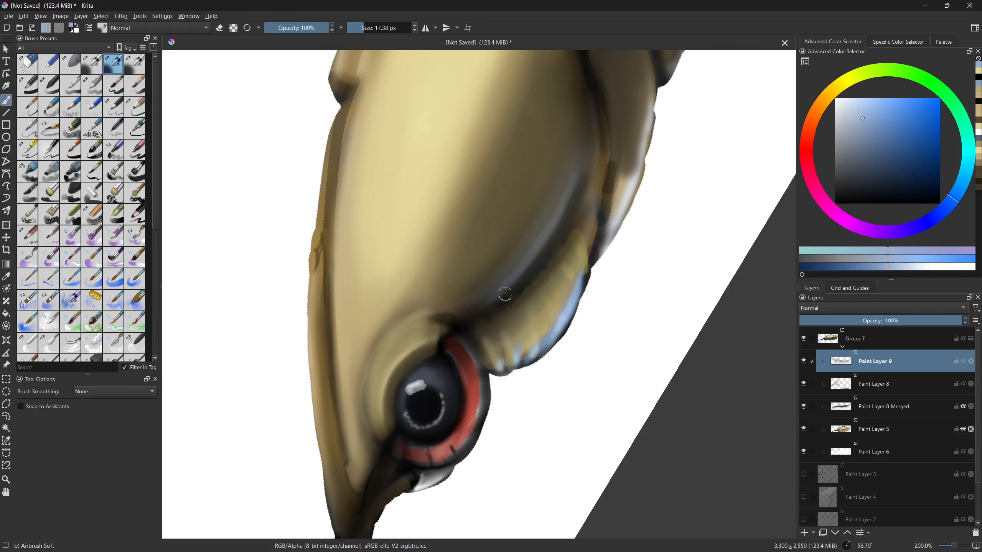
left_click(54, 346)
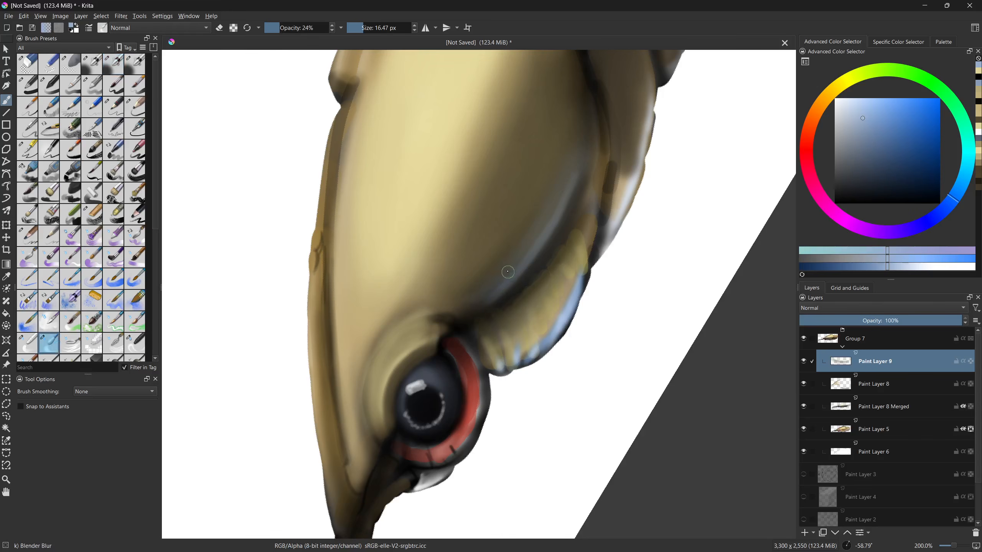
key("bracketright")
key("bracketright")
mouse_move(514, 246)
left_mouse_down()
mouse_move(642, 278)
mouse_move(579, 373)
left_mouse_up()
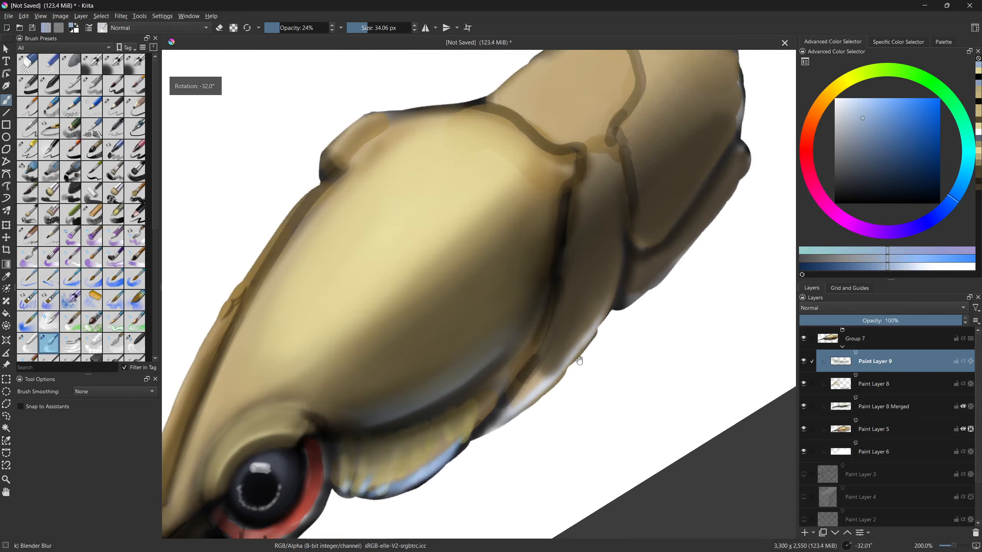
- Darken the narrow segment behind the main shell plate and its seams with a black soft airbrush of about 35 px
left_click(113, 65)
key("d")
key("bracketright")
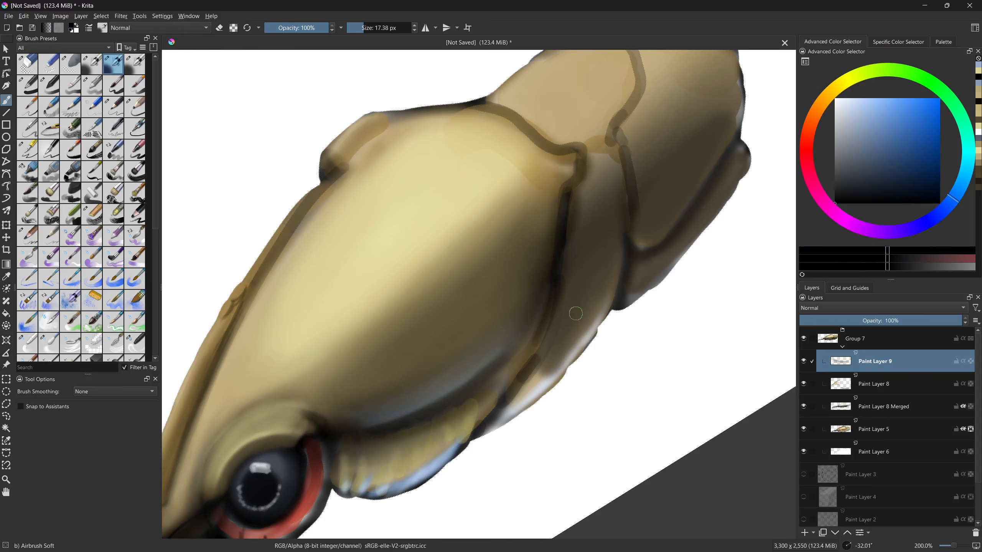
key("bracketright")
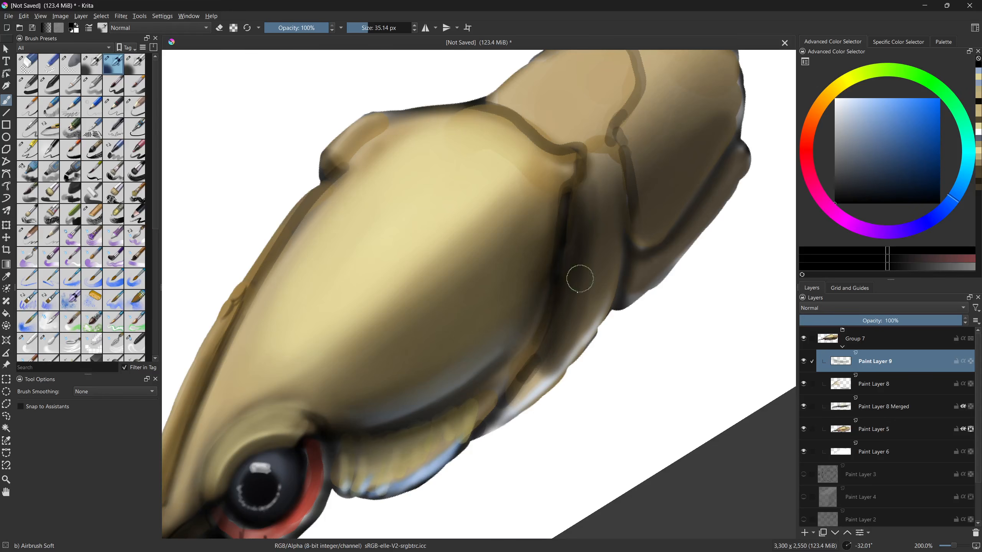
mouse_move(605, 176)
left_mouse_down()
mouse_move(550, 321)
mouse_move(553, 272)
left_mouse_up()
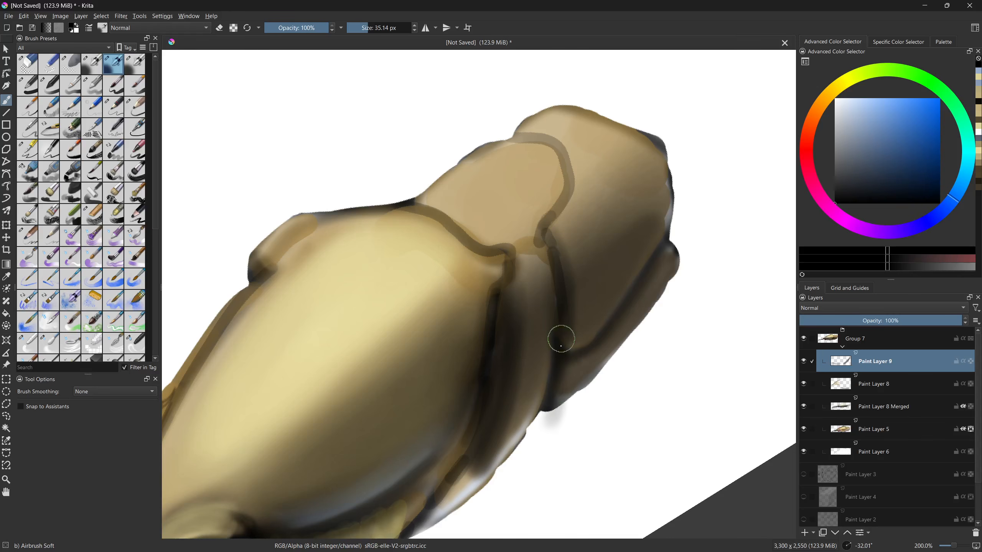
left_click_drag(515, 440, 596, 306)
- Deepen the black shading along the body plate seams and over the red ring around the eyeball
mouse_move(340, 414)
left_mouse_down()
mouse_move(415, 445)
mouse_move(475, 422)
mouse_move(449, 436)
left_mouse_up()
left_click_drag(527, 309, 495, 410)
left_click_drag(475, 463, 490, 367)
left_click_drag(559, 368, 527, 406)
left_click_drag(481, 418, 577, 391)
left_click_drag(476, 375, 423, 380)
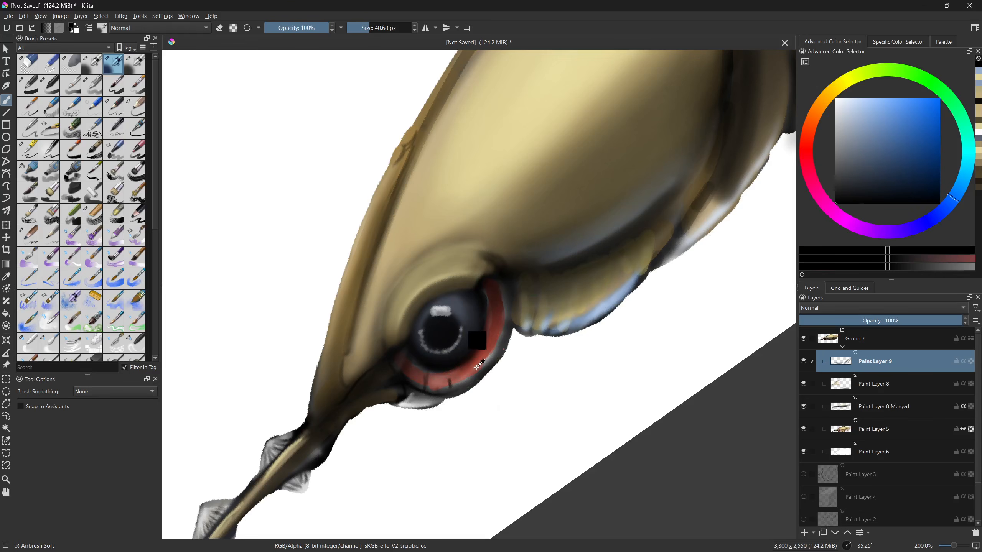
- Paint light red and fine dark red radial streaks across the red ring around the eyeball
left_click(482, 347, "ctrl")
left_click(893, 101)
mouse_move(462, 365)
left_mouse_down()
mouse_move(425, 365)
mouse_move(484, 345)
mouse_move(498, 308)
left_mouse_up()
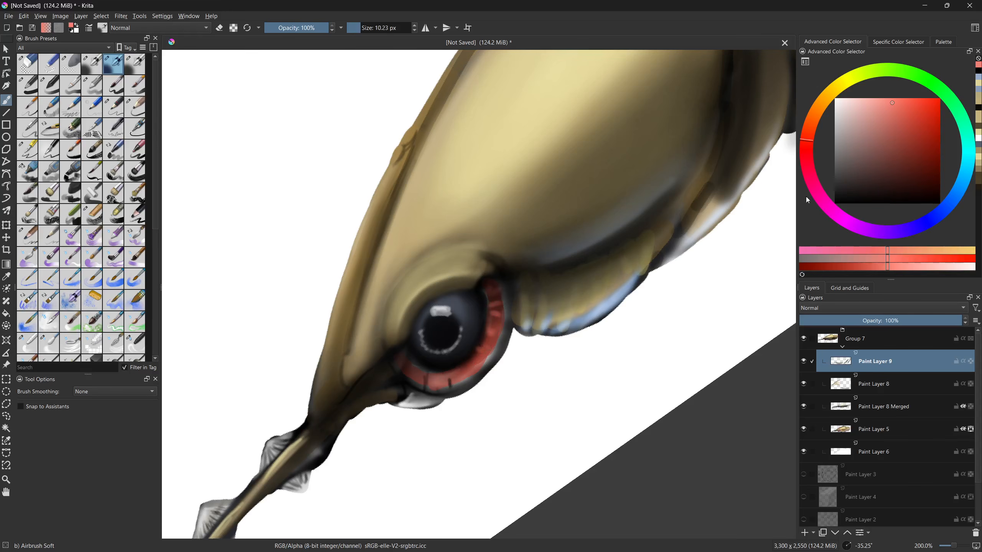
left_click(930, 173)
left_click_drag(503, 312, 496, 313)
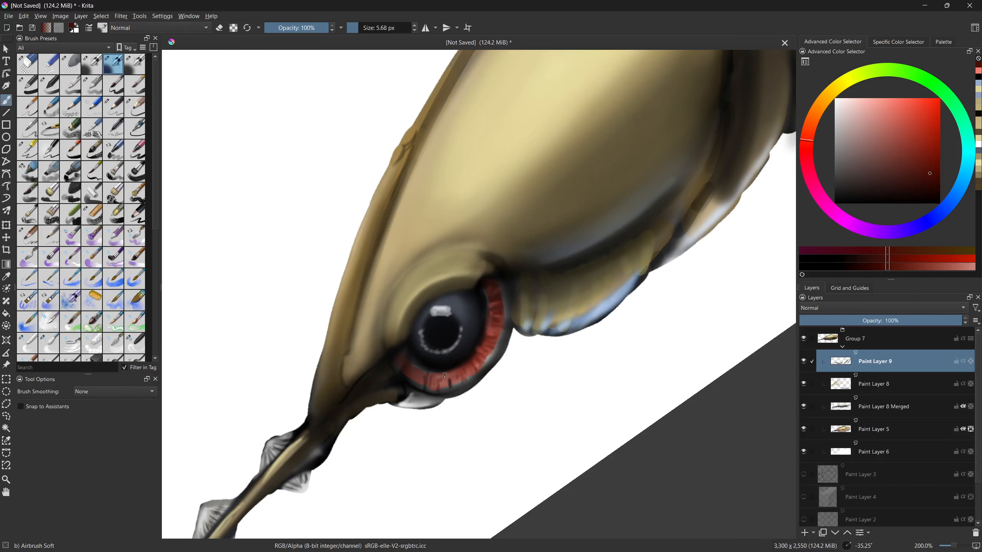
left_click_drag(388, 344, 452, 419)
- Darken the crease around the eyelid with a black soft airbrush of about 6 px
left_click_drag(886, 175, 834, 203)
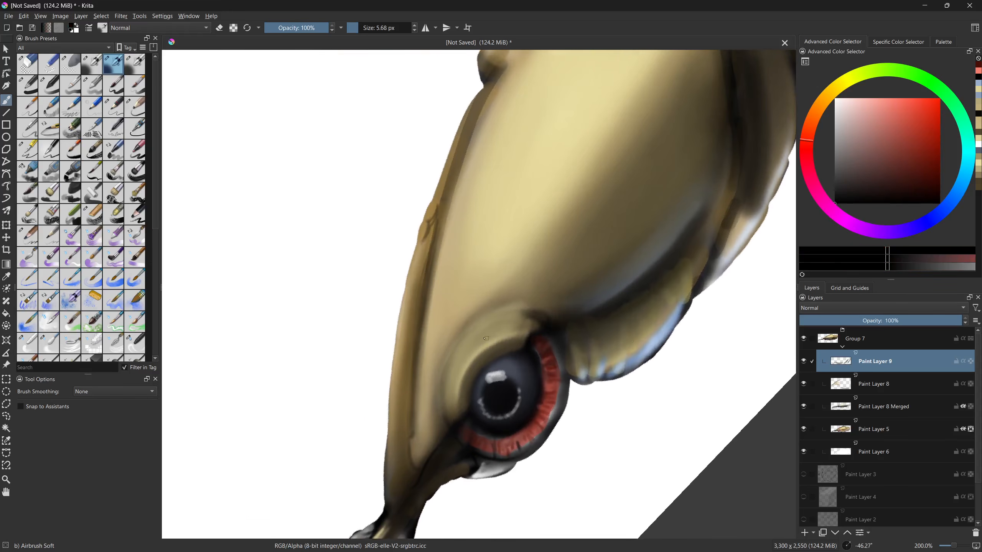
left_click_drag(510, 308, 506, 309)
left_click_drag(462, 356, 481, 362)
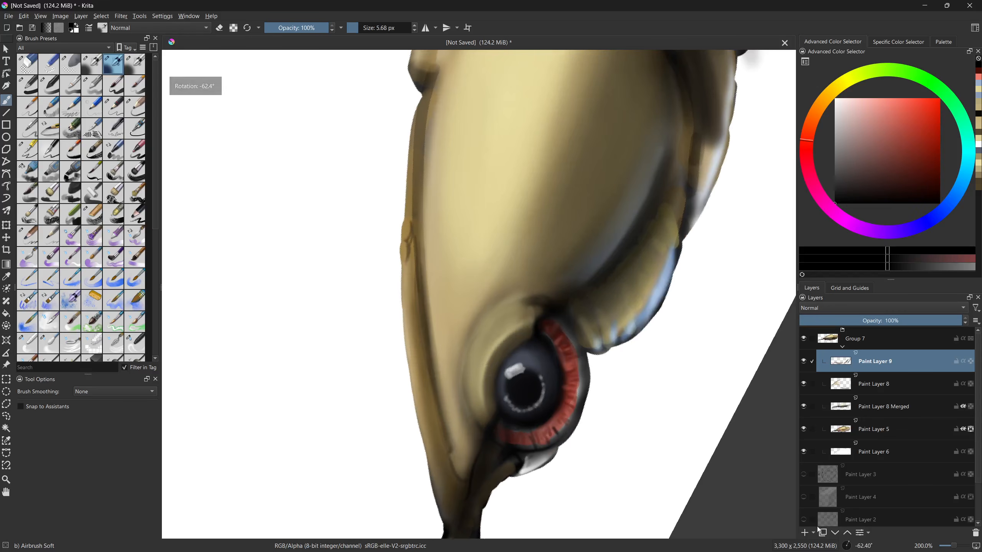
- On a new paint layer, highlight the eyelid folds with pale yellow sampled from the shell, at 29% opacity and about 10 px
left_click(804, 533)
key("bracketright")
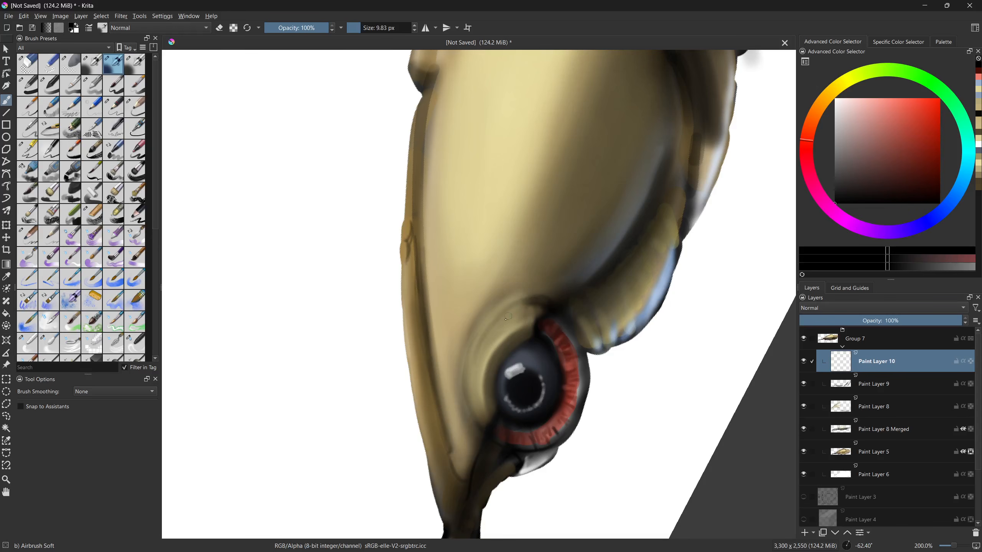
left_click(283, 28)
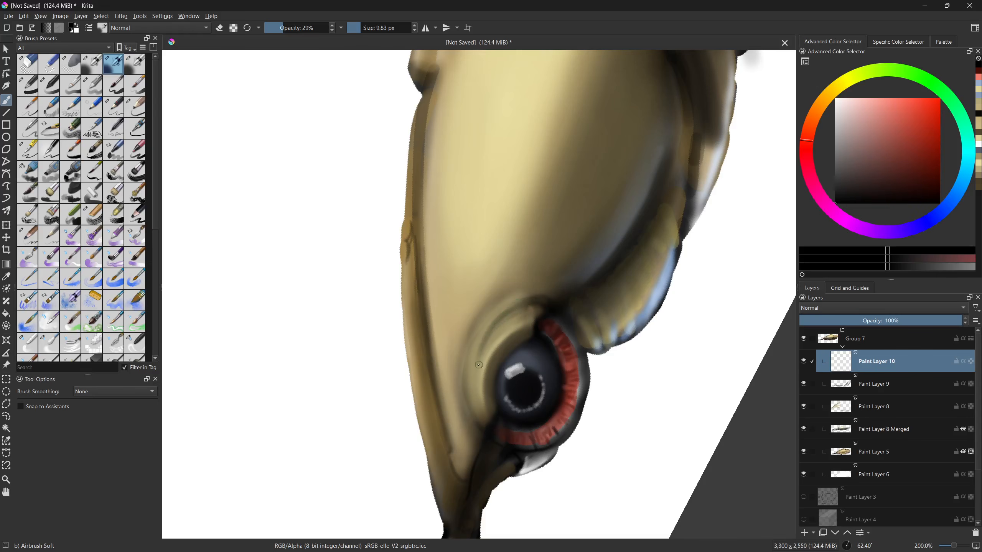
left_click(489, 252, "ctrl")
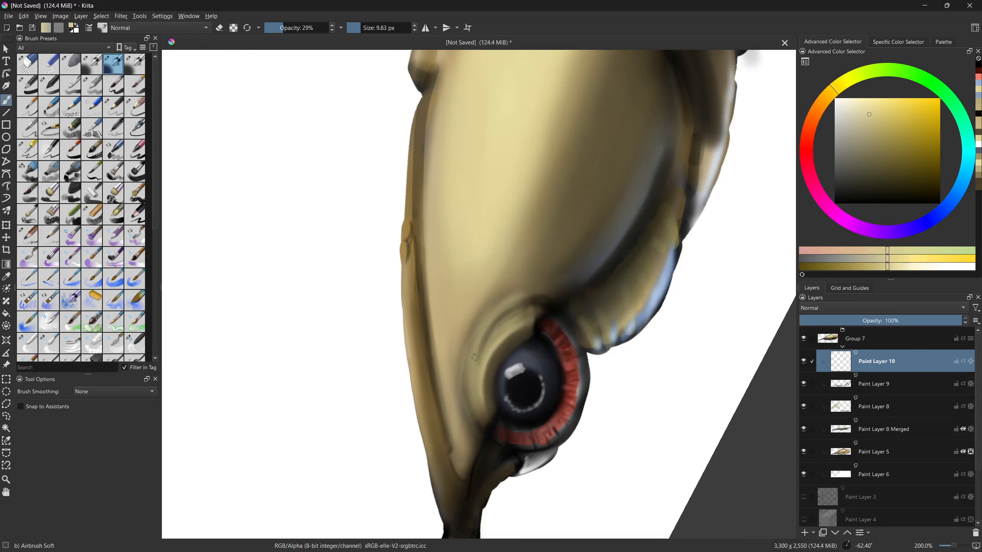
left_click_drag(476, 345, 487, 316)
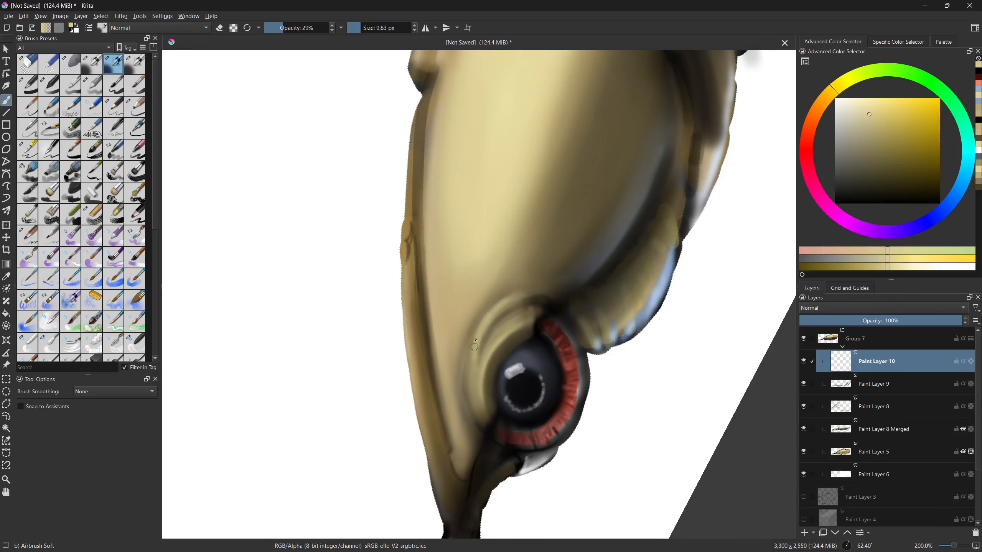
left_click_drag(504, 354, 484, 435)
- Add a paint layer and airbrush sampled muted brown over the narrow segment behind the main shell plate, starting at about 16 px
left_click_drag(682, 281, 660, 400)
left_click_drag(702, 390, 594, 375)
left_click(470, 290, "ctrl")
mouse_move(562, 277)
left_mouse_down("shift")
mouse_move(565, 266)
mouse_move(538, 352)
left_mouse_up("shift")
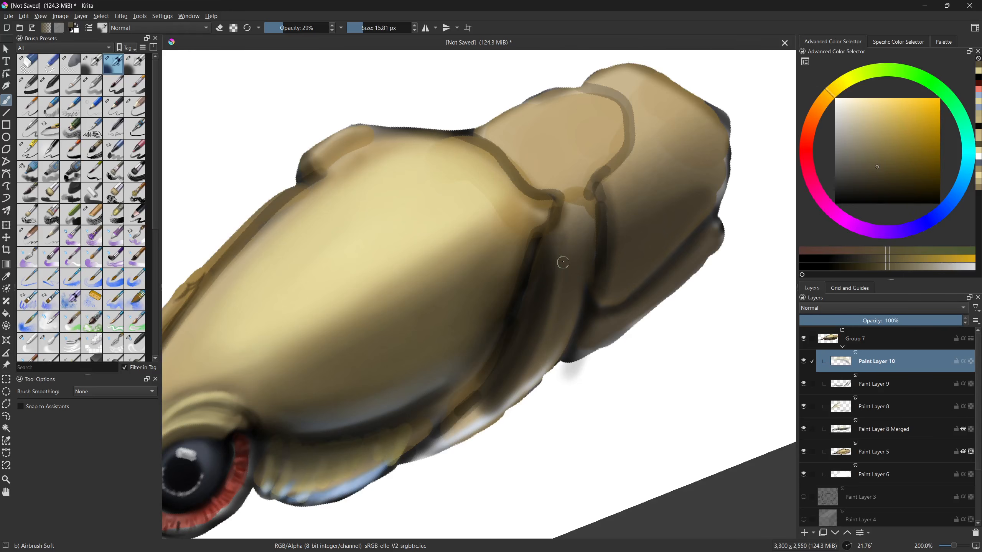
left_click(807, 533)
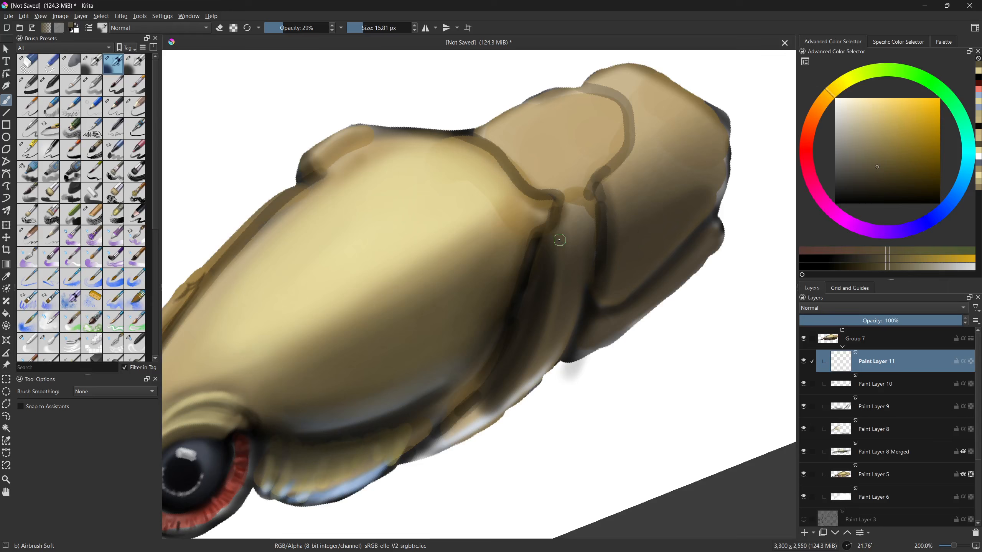
left_click_drag(553, 327, 547, 341)
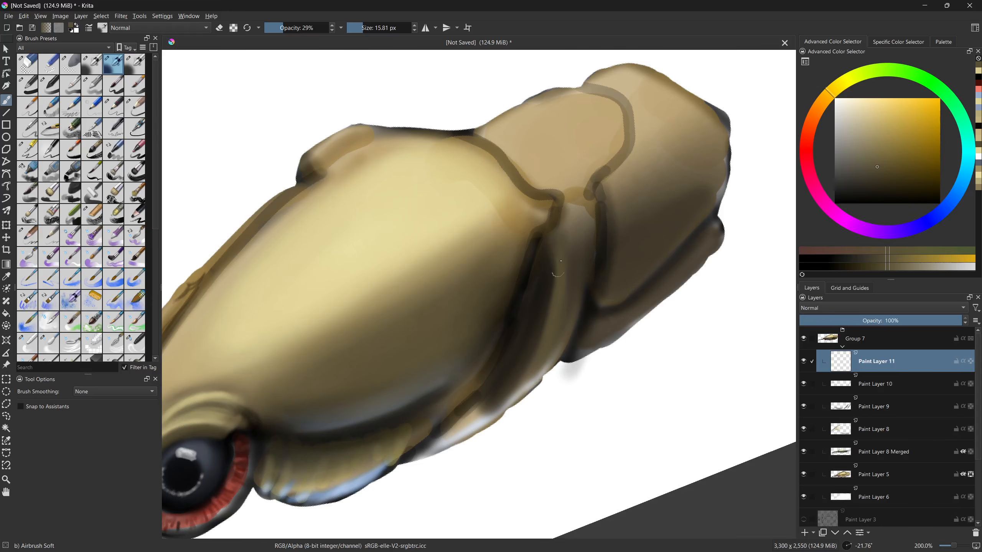
left_click_drag(547, 310, 571, 308)
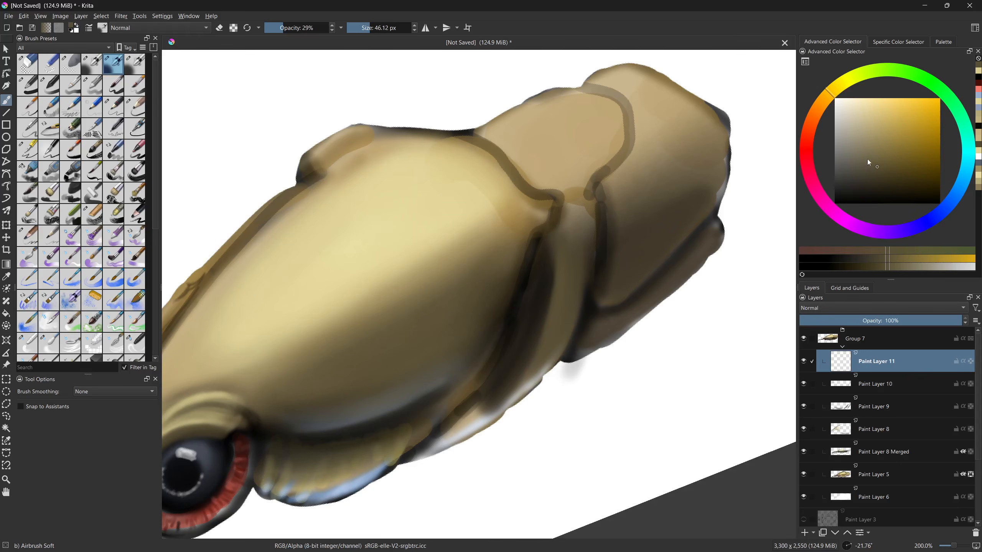
- Try a pale peach highlight along the rear plate's front edge with an airbrush of about 13 px, and undo it
left_click(855, 143)
left_click(818, 111)
left_click(852, 122)
left_click_drag(607, 252, 586, 251)
left_click_drag(620, 223, 622, 219)
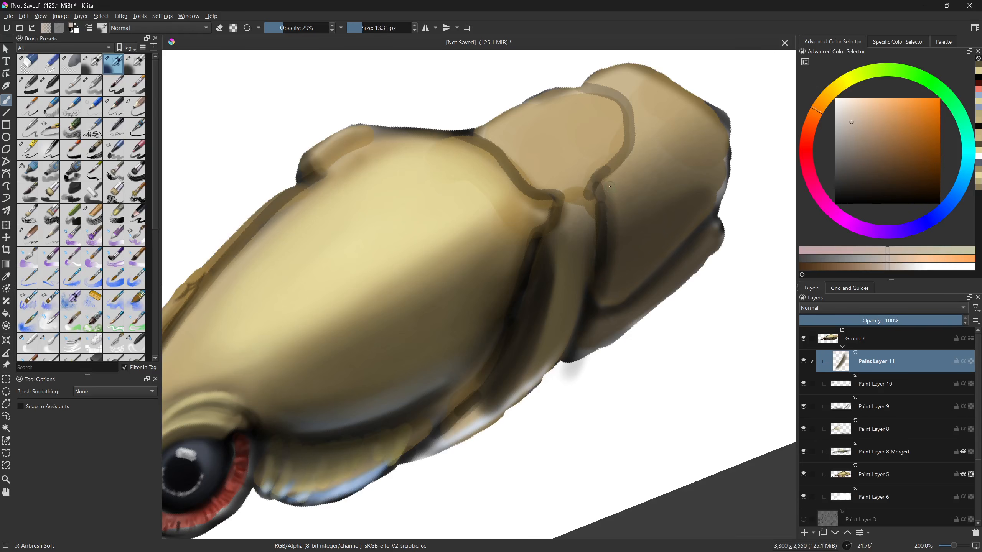
left_click_drag(610, 186, 608, 180)
left_click_drag(619, 222, 609, 271)
left_click_drag(618, 238, 610, 290)
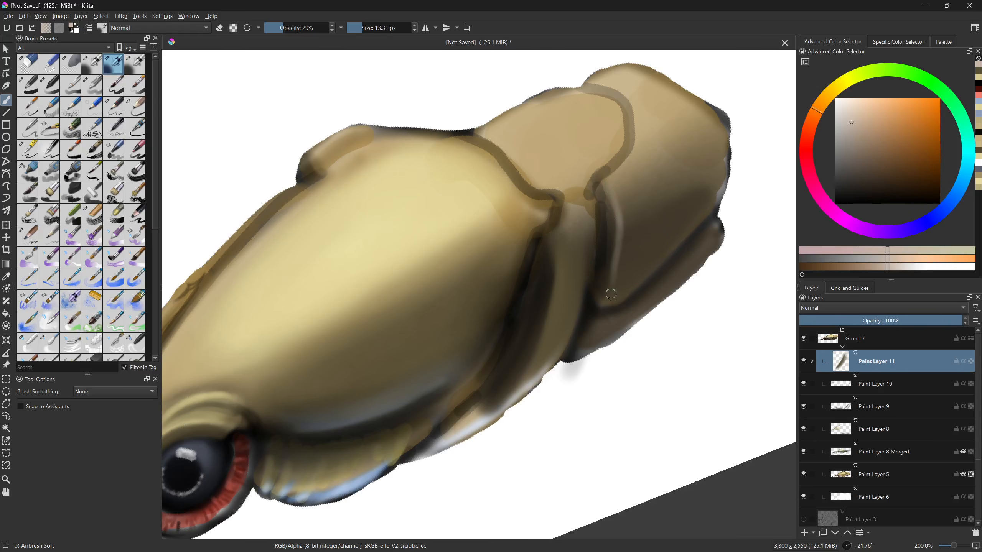
key("ctrl+z")
key("ctrl+z")
key("ctrl+z")
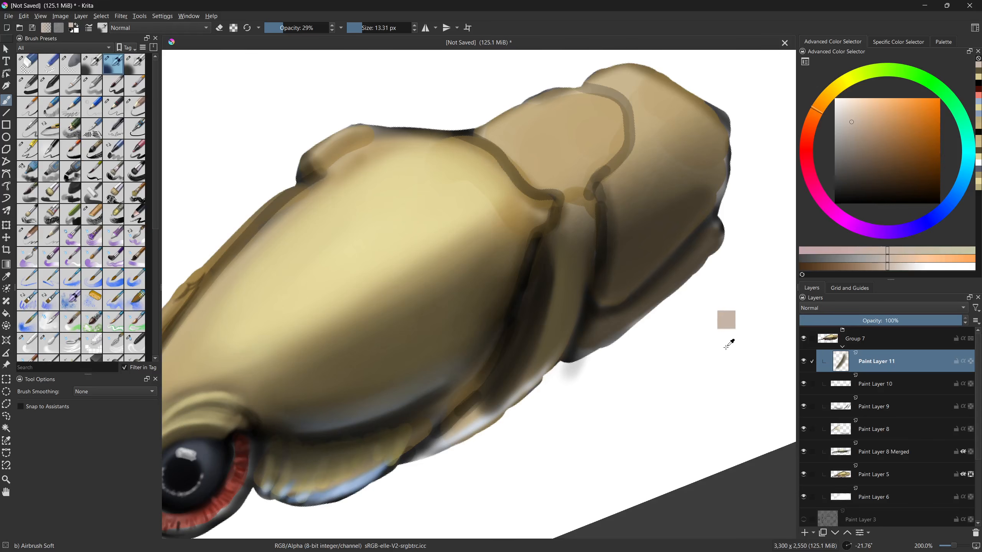
- On a new paint layer, airbrush a mid-brown highlight along the rear plate's front edge at about 13 px
left_click(811, 534)
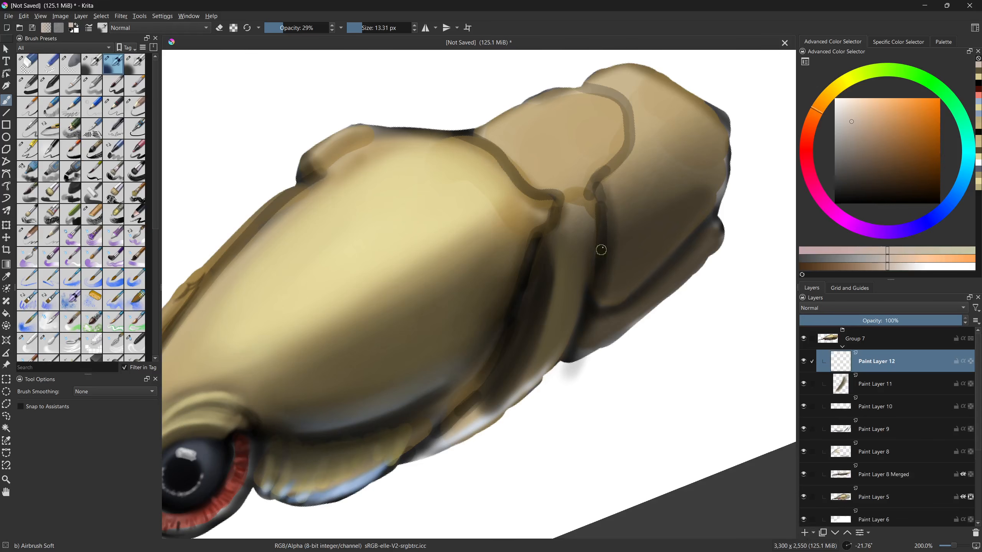
left_click(621, 233, "ctrl")
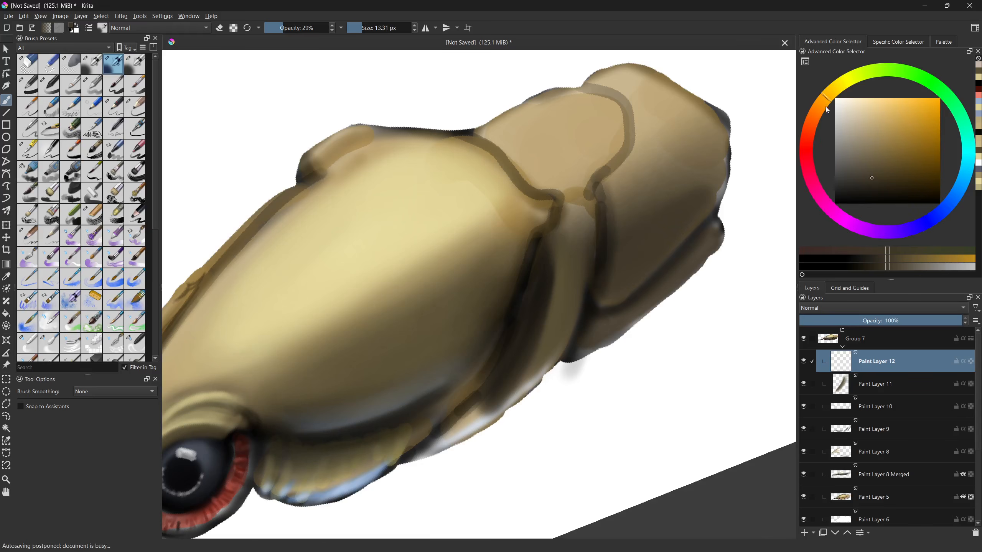
left_click(865, 151)
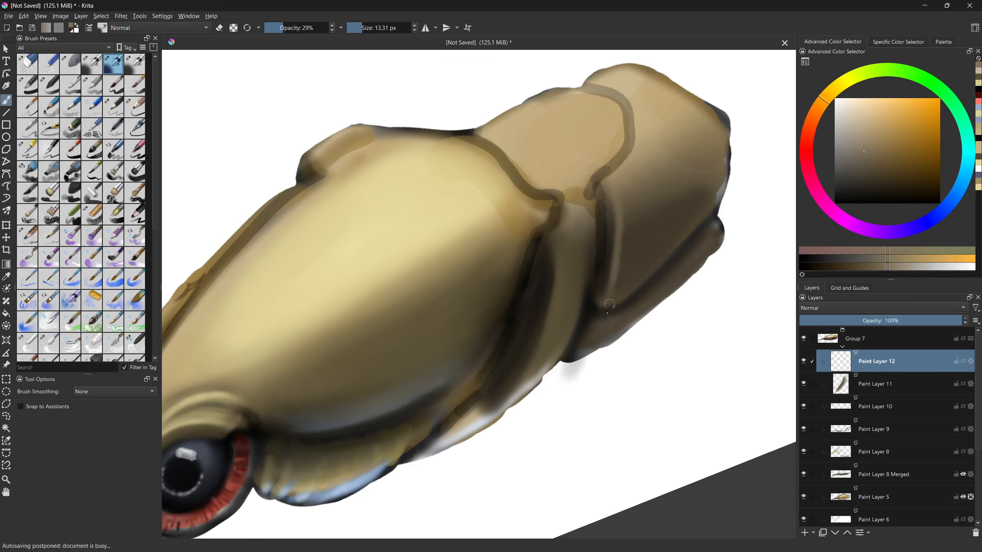
left_click_drag(464, 340, 484, 347)
left_click_drag(605, 258, 623, 176)
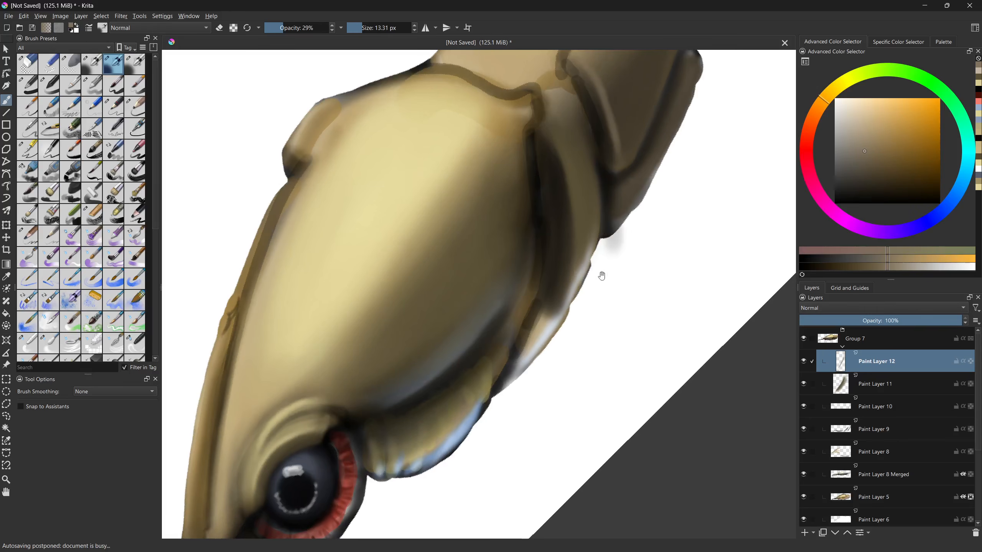
- Paint reflected light along the rear plate's lower edge with light blue sampled from the frill
left_click(467, 436, "ctrl")
left_click_drag(451, 440, 567, 266)
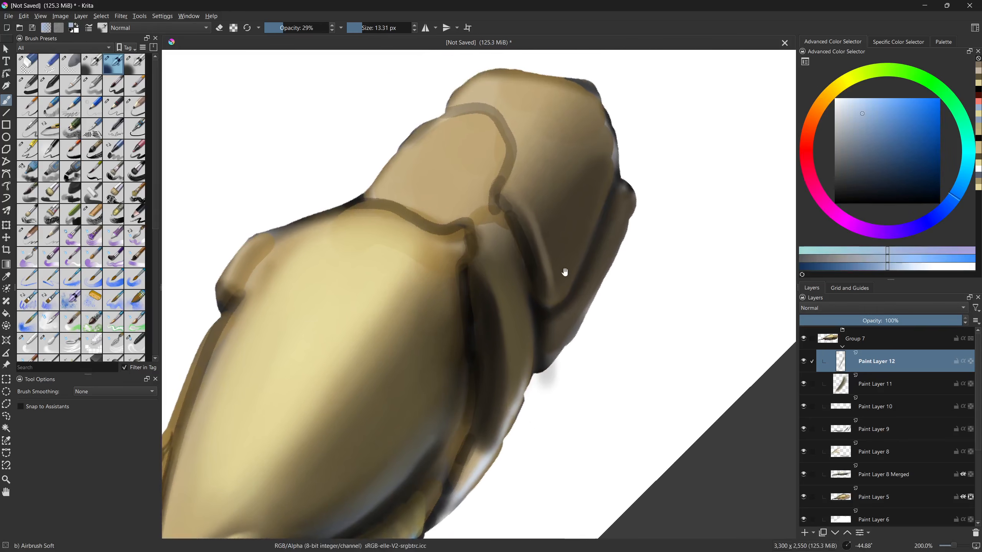
left_click_drag(557, 299, 555, 302)
- Add light blue reflected light along the outer edge of the rear plate's lower rim at about 9 px
key("bracketleft")
key("bracketleft")
key("bracketleft")
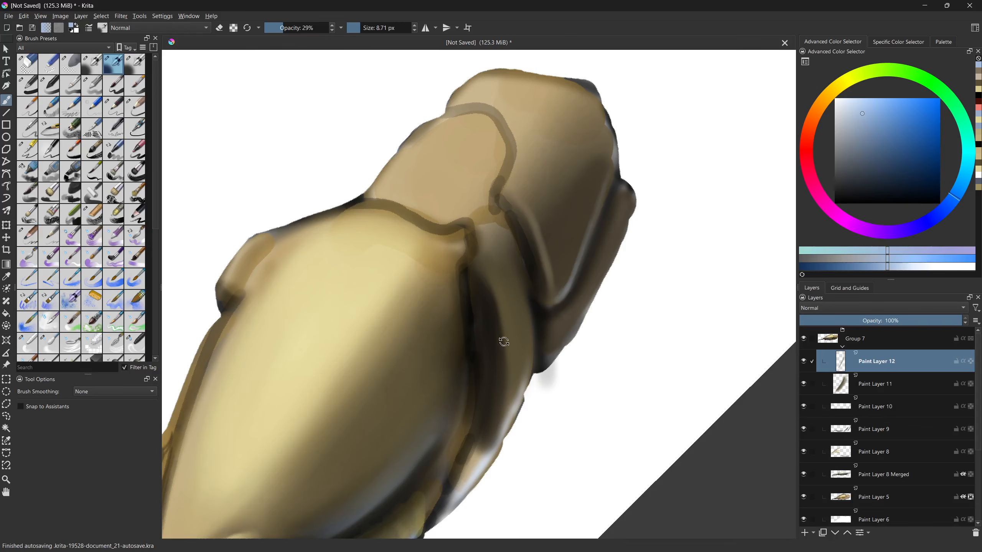
left_click_drag(510, 341, 553, 345)
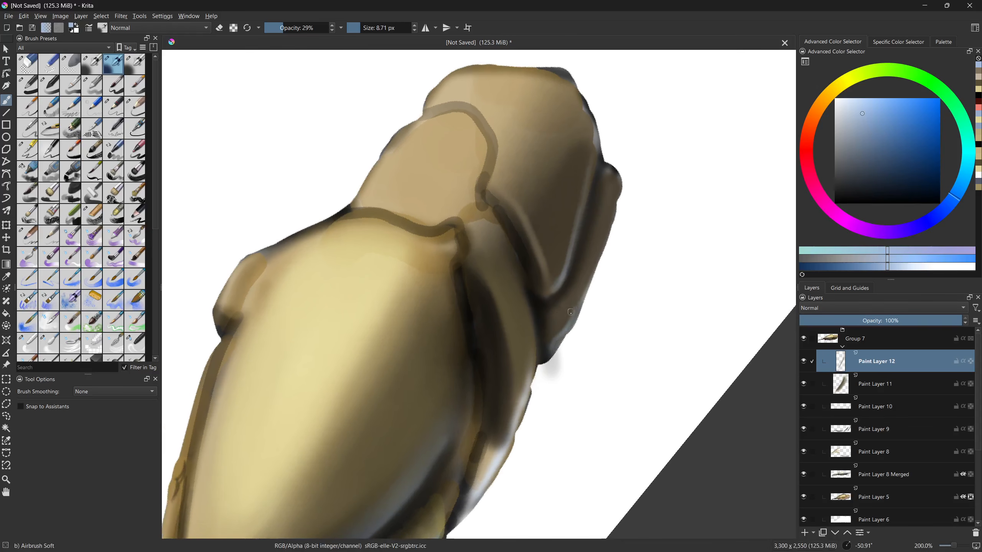
mouse_move(586, 277)
left_mouse_down()
mouse_move(606, 211)
mouse_move(604, 226)
left_mouse_up()
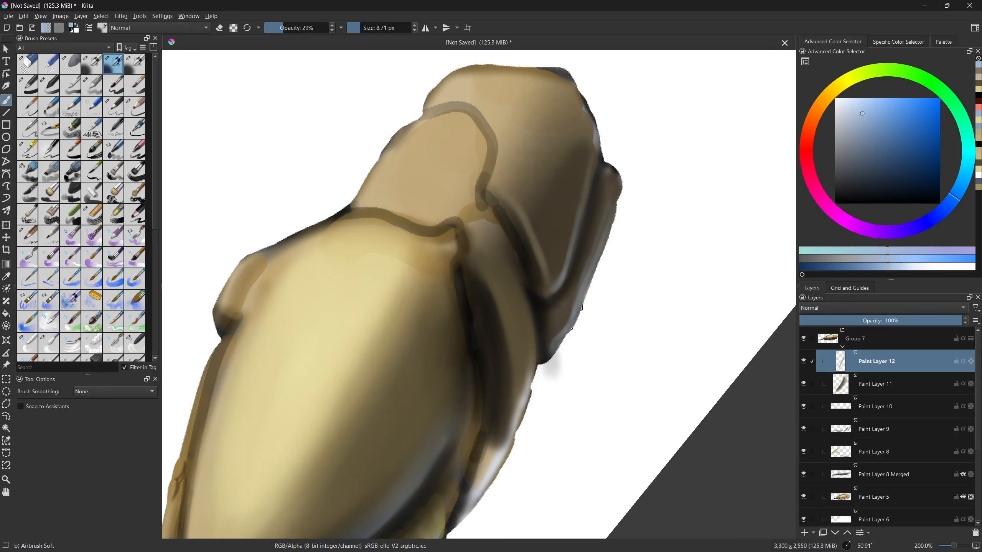
- Deepen the shadow in the gap behind the main shell plate with very dark blue at about 30 px
mouse_move(579, 319)
left_mouse_down()
mouse_move(565, 331)
mouse_move(553, 347)
mouse_move(604, 236)
mouse_move(592, 274)
mouse_move(594, 260)
mouse_move(587, 438)
left_mouse_up()
mouse_move(429, 408)
left_mouse_down()
mouse_move(566, 338)
mouse_move(428, 375)
mouse_move(489, 363)
mouse_move(515, 320)
mouse_move(510, 338)
left_mouse_up()
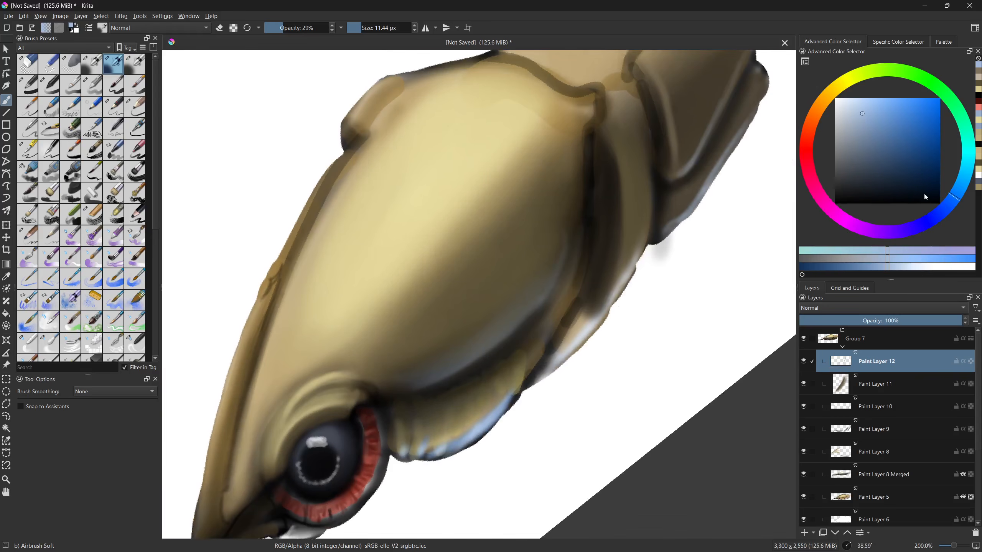
left_click(861, 196)
key("bracketright")
key("bracketright")
key("bracketright")
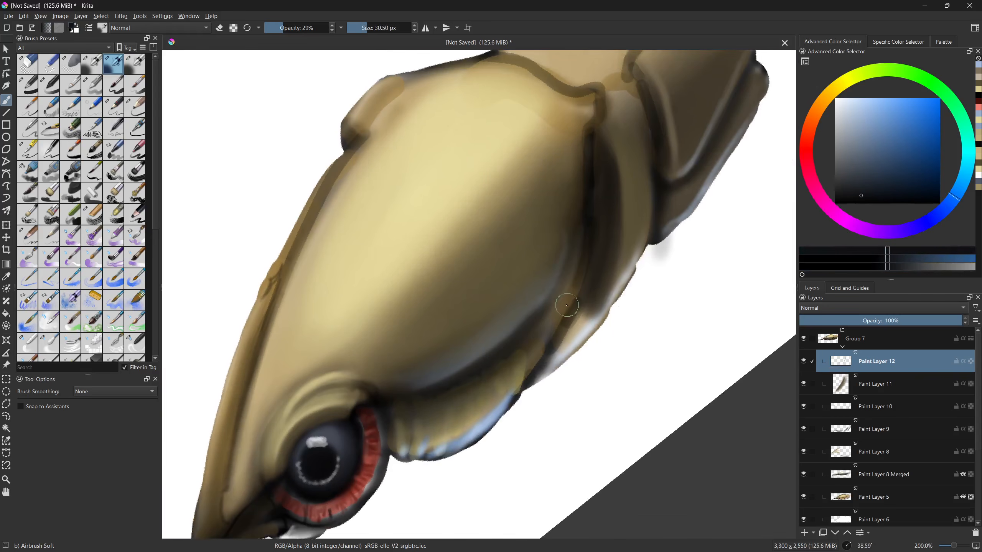
left_click_drag(568, 305, 562, 320)
left_click(879, 196)
mouse_move(574, 273)
left_mouse_down()
mouse_move(587, 255)
mouse_move(590, 271)
mouse_move(595, 179)
mouse_move(590, 305)
mouse_move(599, 152)
mouse_move(592, 294)
mouse_move(596, 183)
mouse_move(588, 268)
mouse_move(554, 333)
mouse_move(587, 267)
left_mouse_up()
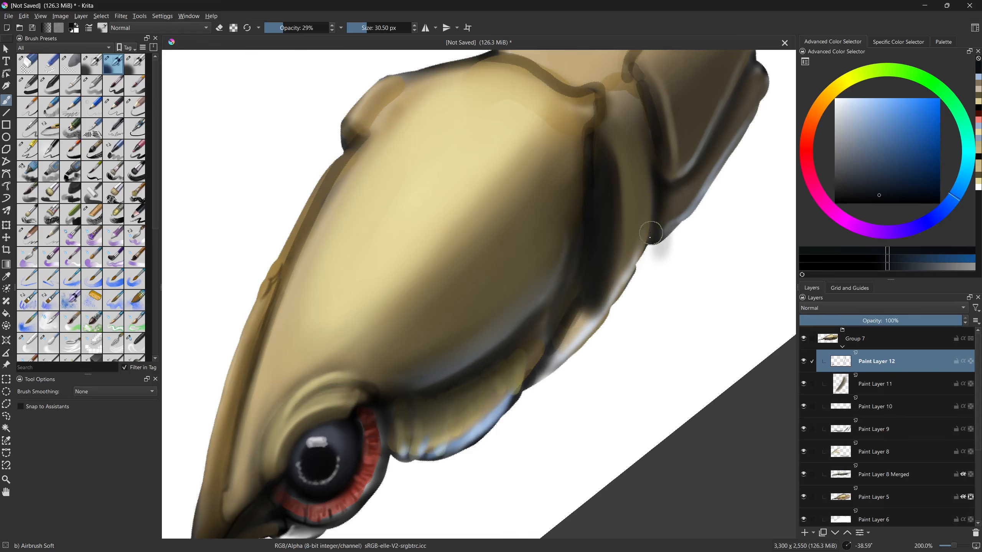
- Paint a thin pale yellow highlight along the front edge of the segment behind the main shell plate, at about 13 px
left_click(460, 176, "ctrl")
key("bracketleft")
key("bracketleft")
key("bracketleft")
key("bracketleft")
key("bracketleft")
key("bracketright")
key("bracketright")
mouse_move(615, 157)
left_mouse_down()
mouse_move(621, 227)
mouse_move(591, 129)
mouse_move(613, 159)
mouse_move(620, 251)
left_mouse_up()
key("ctrl+z")
left_click_drag(598, 136, 622, 254)
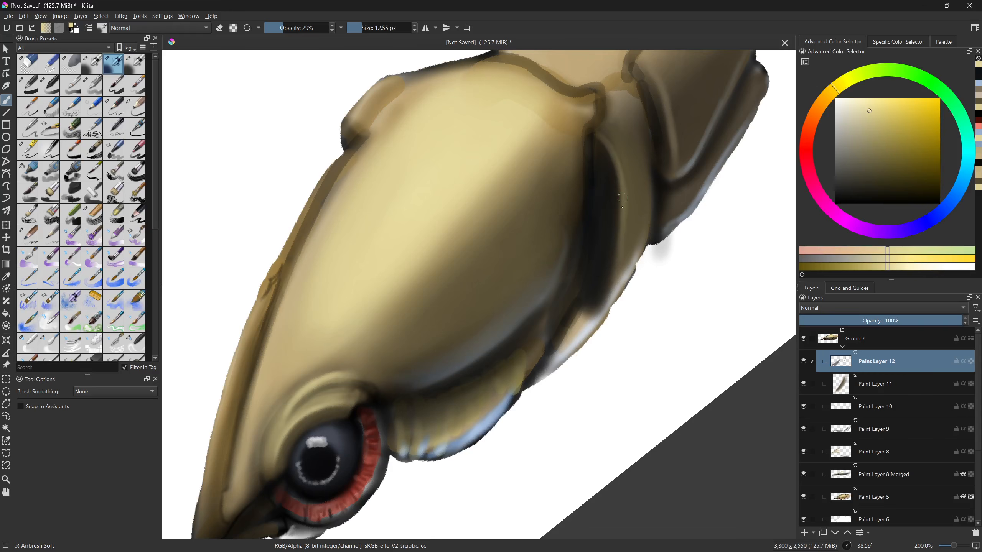
- Paint light blue and deeper blue reflected light along the outer edge of the segment behind the frill, at about 24 px
left_click_drag(435, 337, 428, 385)
left_click(514, 414, "ctrl")
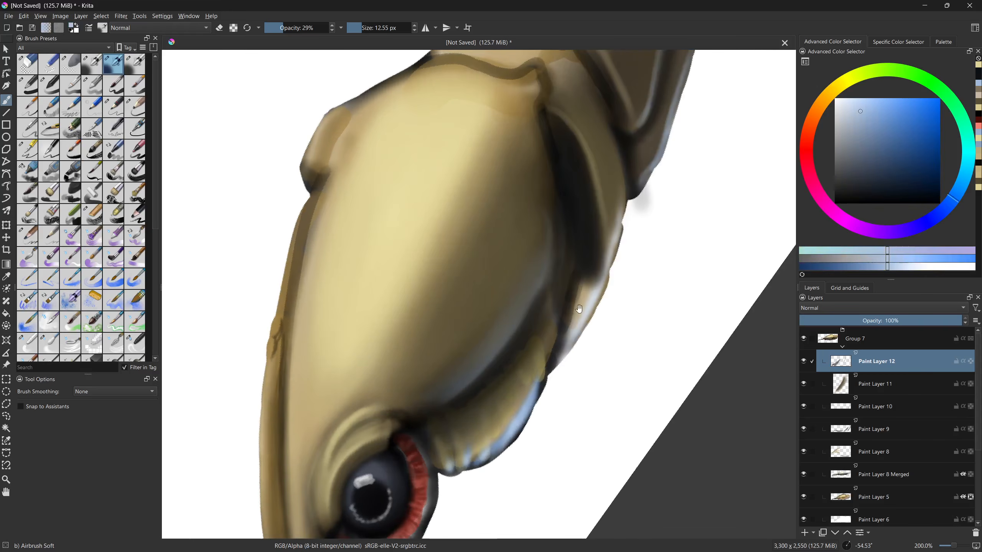
left_click_drag(586, 298, 576, 307)
key("bracketright")
key("bracketright")
key("bracketright")
left_click_drag(549, 365, 585, 309)
left_click(889, 136)
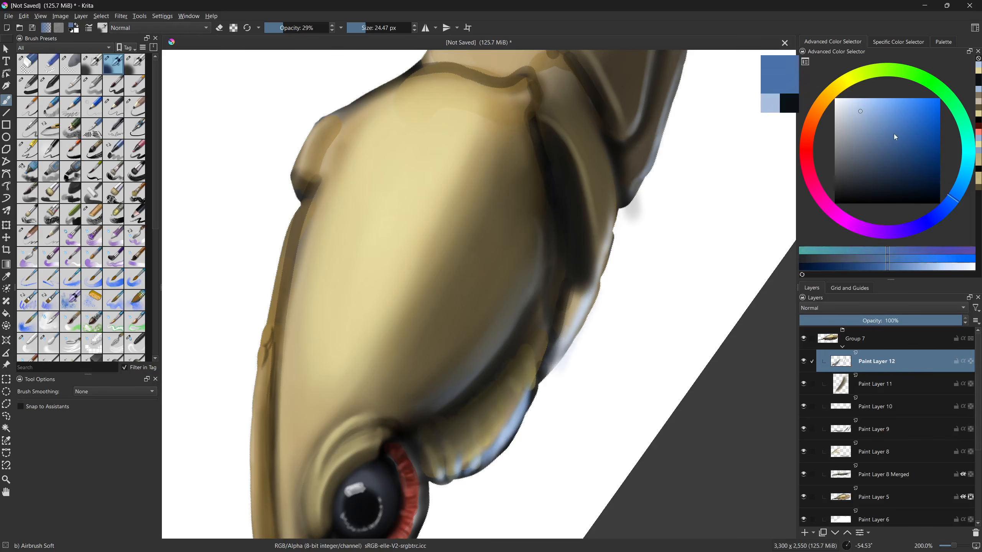
mouse_move(555, 363)
left_mouse_down()
mouse_move(604, 249)
mouse_move(585, 317)
mouse_move(607, 239)
mouse_move(592, 324)
left_mouse_up()
- Paint fine black creases across the frill where it meets the shell, using a brush of about 9 to 12 px
mouse_move(701, 355)
left_mouse_down()
mouse_move(357, 447)
mouse_move(427, 307)
left_mouse_up()
key("bracketleft")
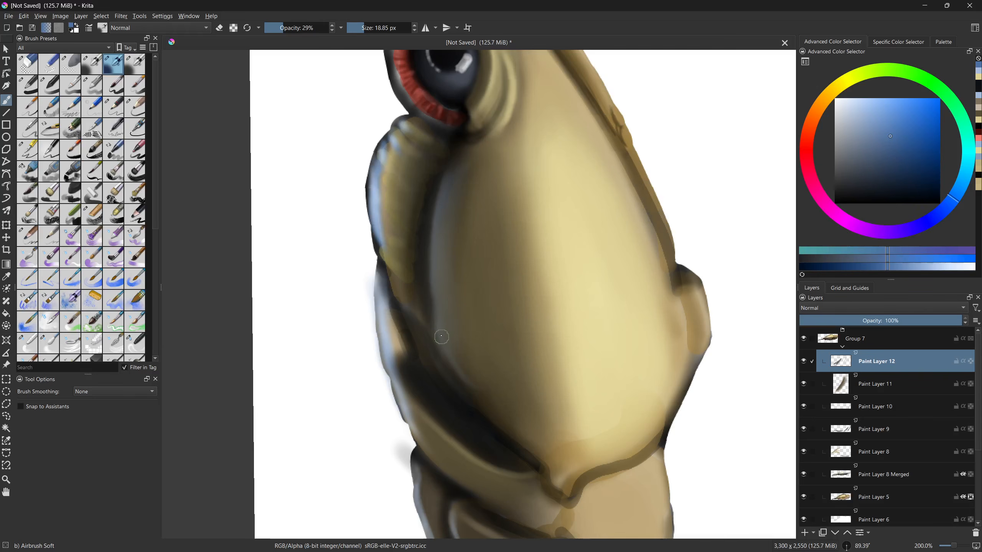
left_click(439, 267, "ctrl")
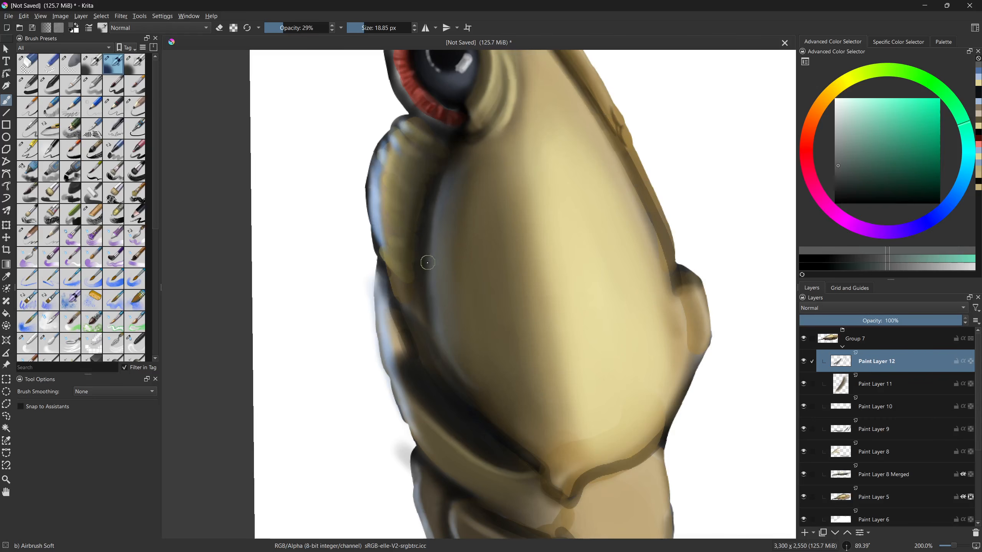
key("d")
key("bracketleft")
key("bracketleft")
key("bracketleft")
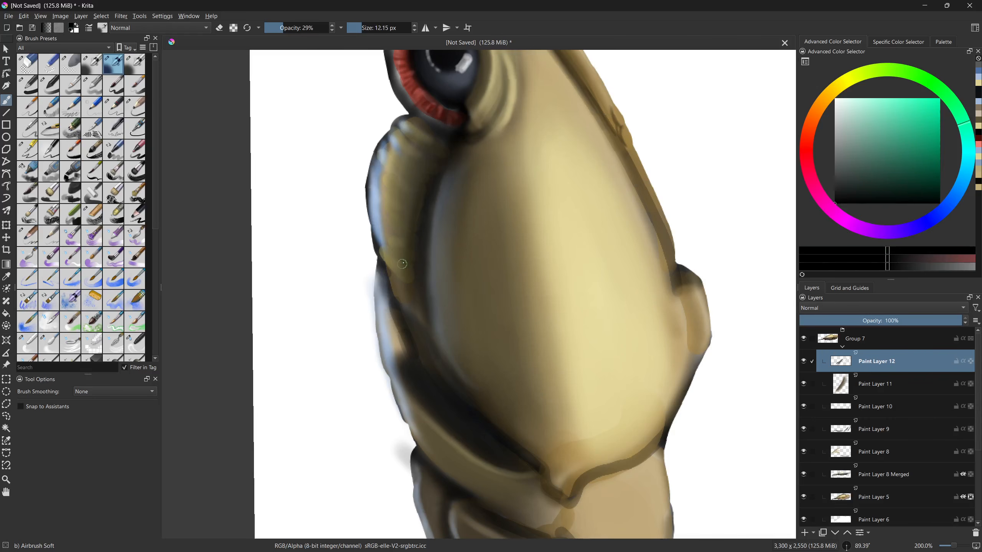
left_click_drag(404, 258, 422, 264)
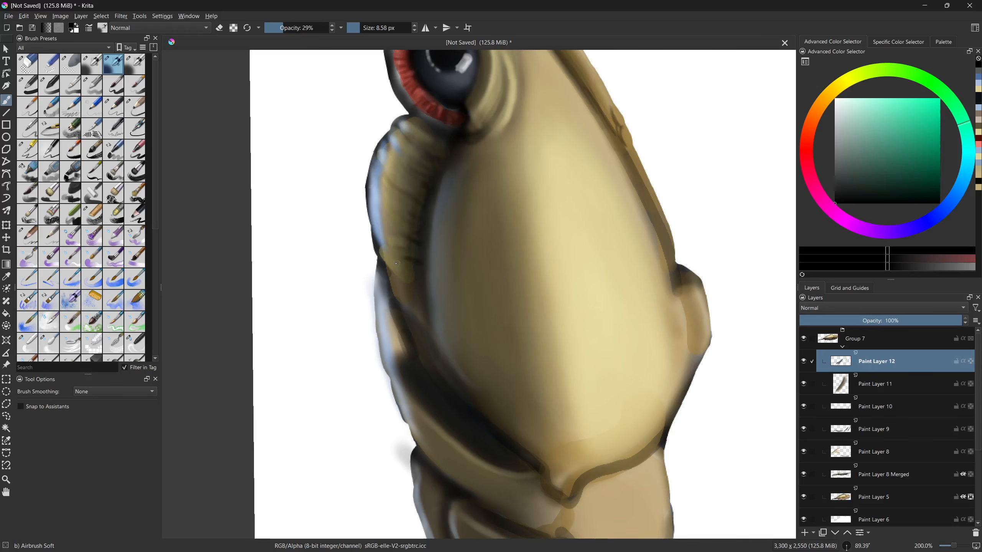
- Darken the seam between the frill and the main shell plate with a black airbrush of up to about 39 px
key("ctrl+bracketright")
key("ctrl+bracketright")
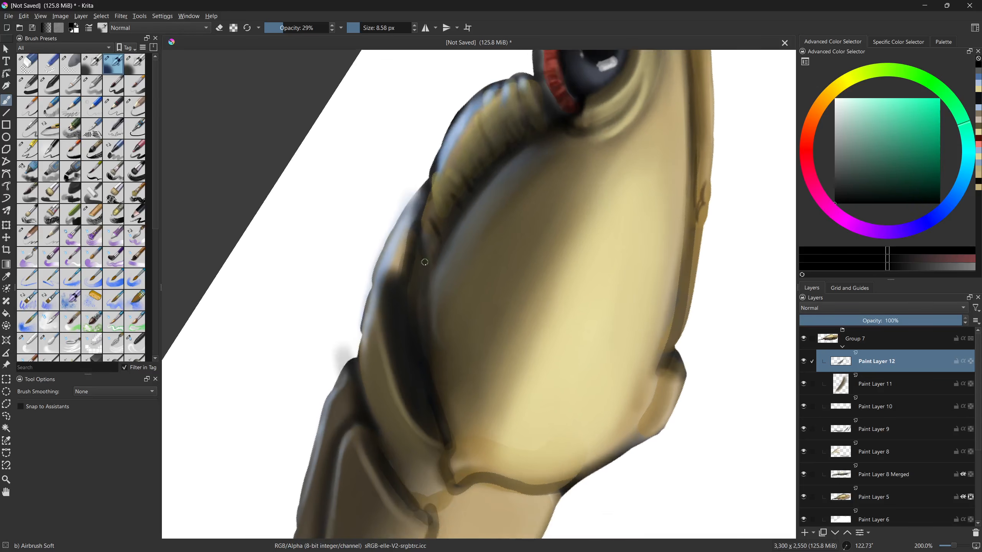
mouse_move(422, 307)
left_mouse_down()
mouse_move(434, 243)
mouse_move(419, 298)
mouse_move(458, 190)
mouse_move(426, 275)
mouse_move(476, 172)
left_mouse_up()
left_click_drag(439, 246, 538, 137)
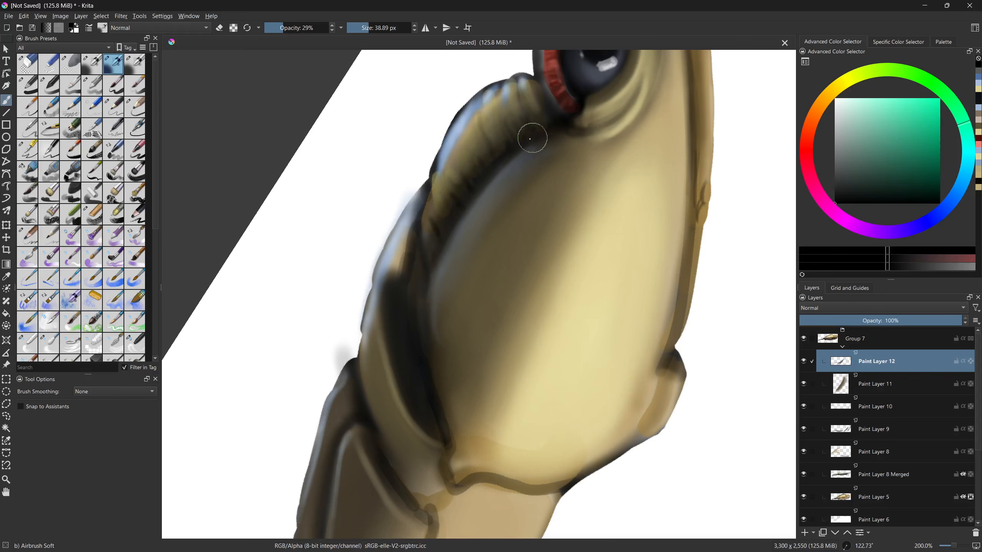
left_click_drag(452, 327, 451, 319)
left_click_drag(426, 270, 424, 344)
- Touch up the pale outer segment behind the frill with sampled dark brown at about 10 px
left_click(402, 265, "ctrl")
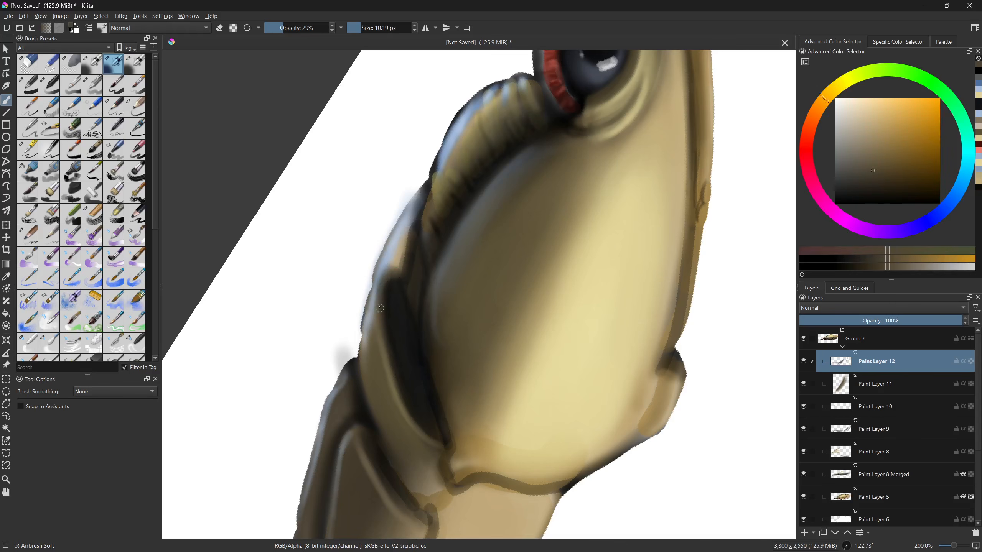
left_click(406, 268, "ctrl")
mouse_move(398, 269)
left_mouse_down()
mouse_move(411, 228)
mouse_move(401, 270)
mouse_move(406, 254)
mouse_move(409, 268)
mouse_move(313, 274)
mouse_move(539, 347)
mouse_move(379, 397)
mouse_move(570, 296)
mouse_move(453, 333)
mouse_move(523, 337)
mouse_move(513, 290)
mouse_move(466, 326)
mouse_move(512, 293)
mouse_move(533, 306)
left_mouse_up()
- Darken the pale area beneath the eye with sampled dark brown at about 16 px
left_click(523, 338, "ctrl")
key("bracketleft")
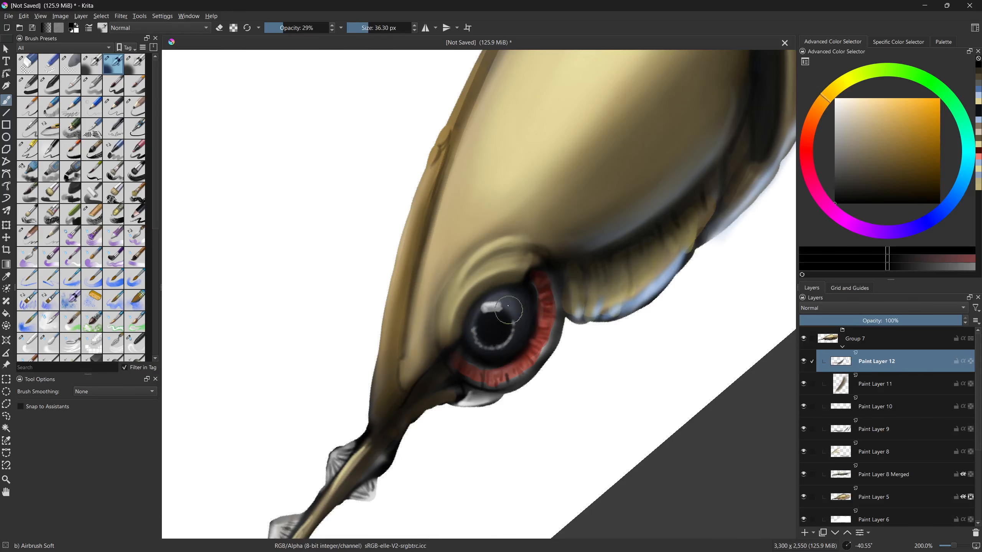
mouse_move(396, 397)
left_mouse_down("shift")
mouse_move(503, 372)
mouse_move(509, 352)
mouse_move(495, 348)
mouse_move(532, 333)
mouse_move(514, 349)
mouse_move(528, 331)
left_mouse_up("shift")
left_click(499, 343, "ctrl")
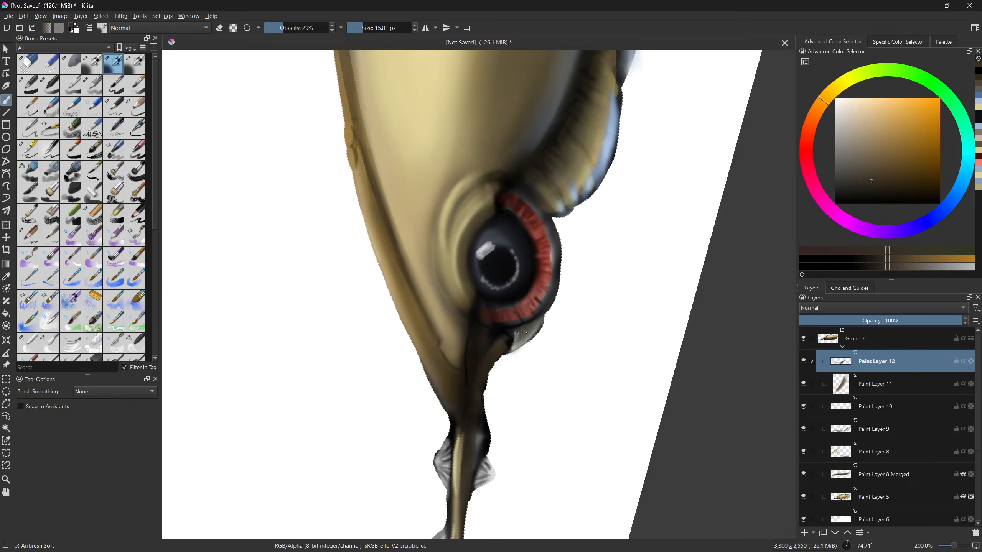
- Paint blue reflected light beneath the eye and along the lower jaw edge, using sampled frill blue at about 7 to 8 px
left_click(609, 162, "ctrl")
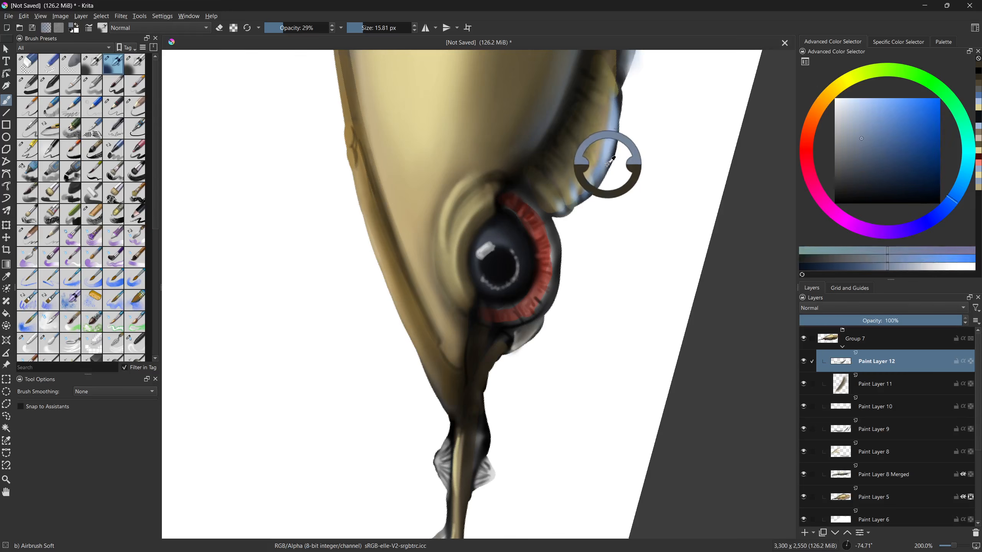
left_click_drag(546, 340, 529, 333, "shift")
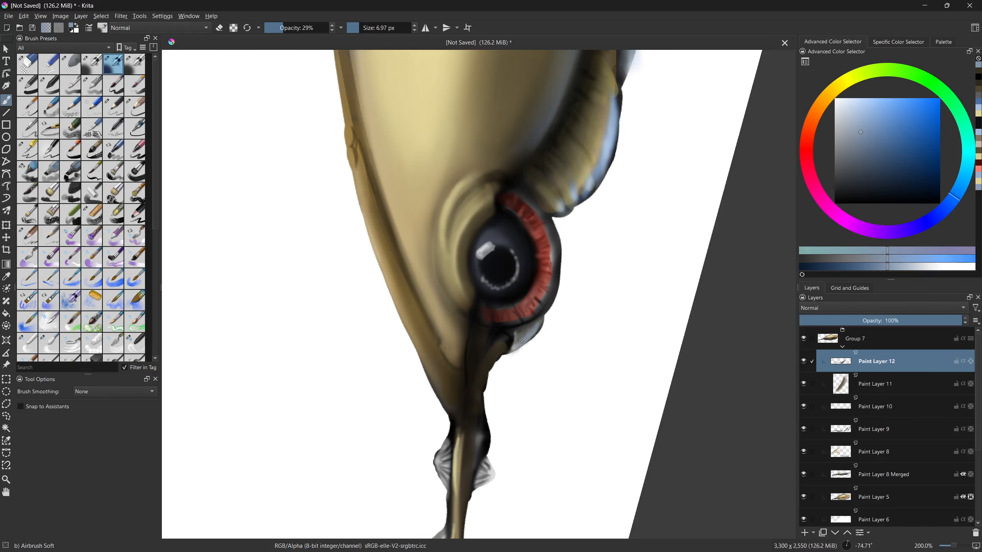
key("bracketright")
left_click_drag(506, 351, 430, 380)
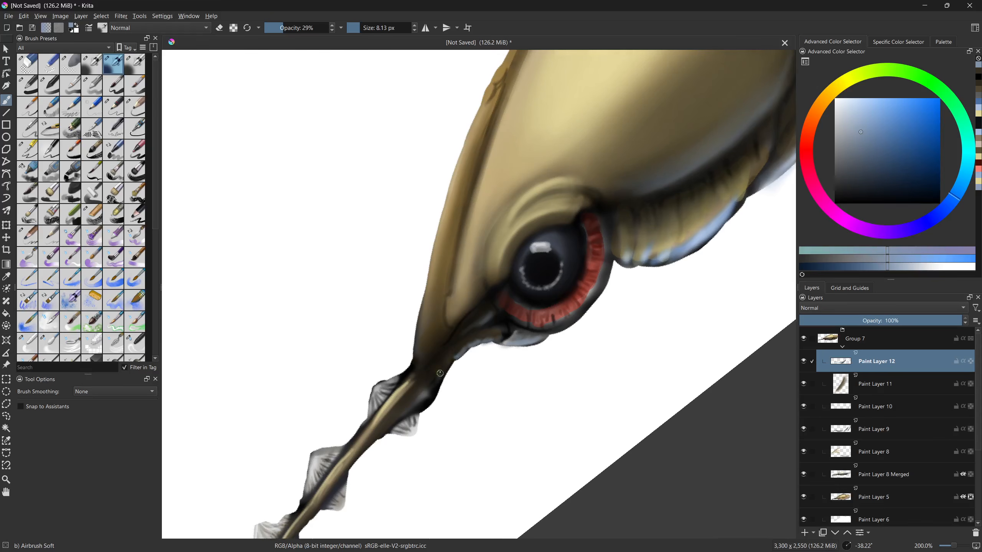
left_click_drag(444, 358, 421, 361)
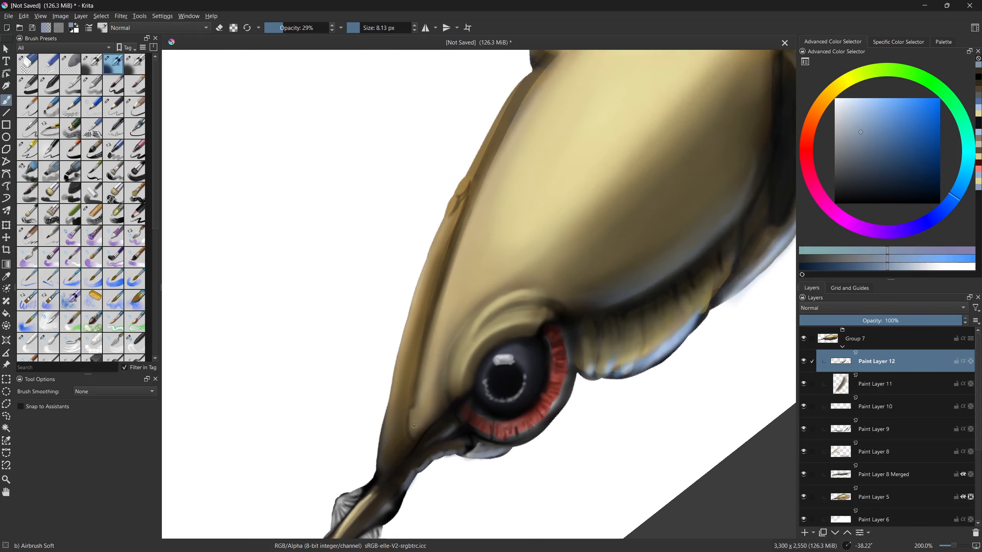
left_click_drag(422, 421, 433, 421)
- Highlight the outer edge of the segment behind the frill with lighter blue at 100% opacity and about 7 px
mouse_move(353, 368)
left_mouse_down()
mouse_move(464, 321)
mouse_move(730, 310)
mouse_move(656, 407)
mouse_move(685, 335)
left_mouse_up()
key("bracketleft")
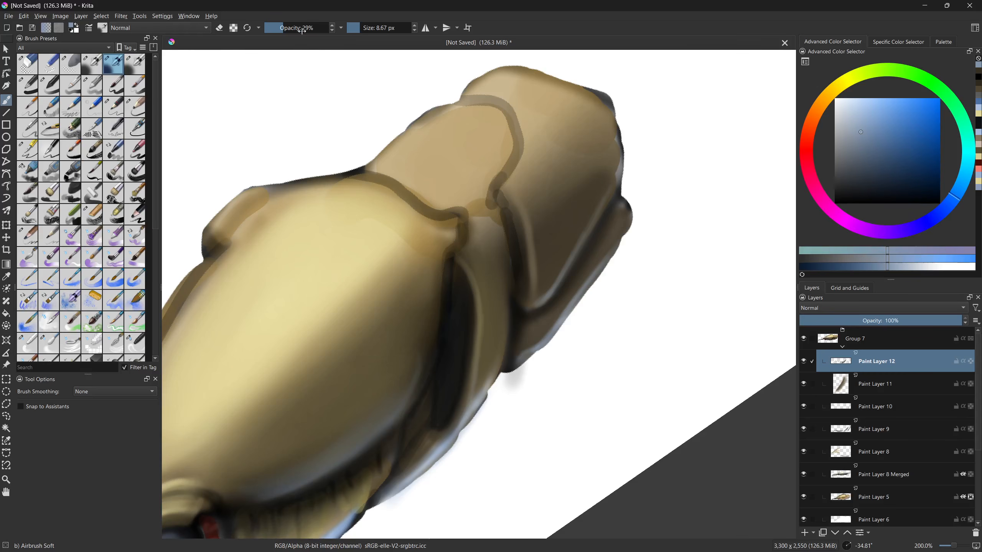
left_click_drag(303, 33, 355, 61)
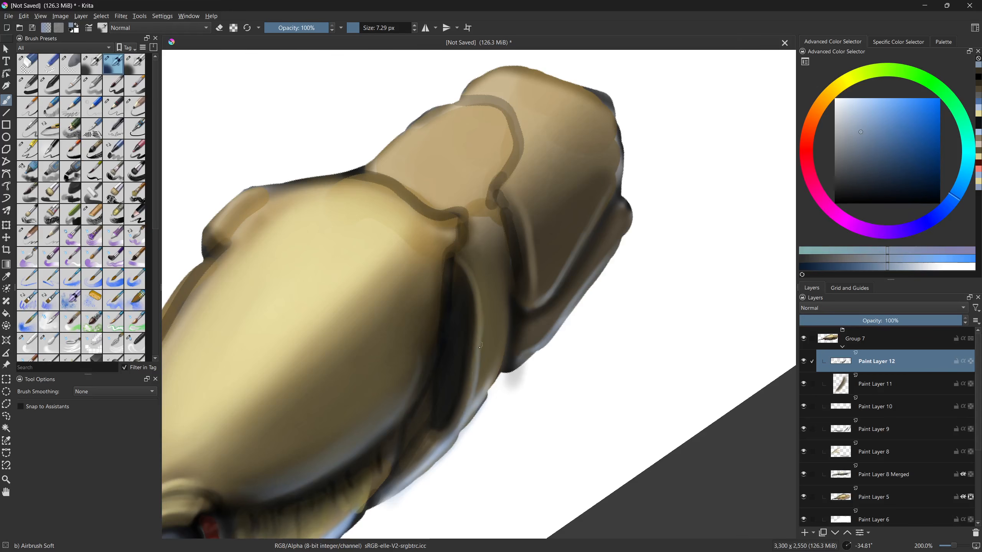
left_click(861, 106)
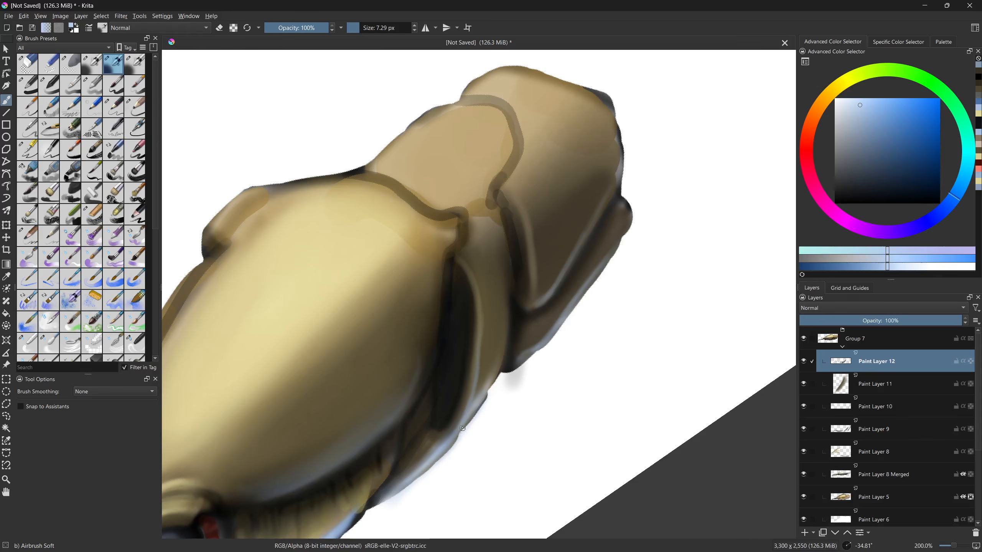
mouse_move(467, 406)
left_mouse_down()
mouse_move(466, 416)
mouse_move(493, 378)
mouse_move(488, 423)
mouse_move(481, 414)
mouse_move(499, 390)
left_mouse_up()
mouse_move(482, 422)
left_mouse_down()
mouse_move(467, 410)
mouse_move(488, 414)
left_mouse_up()
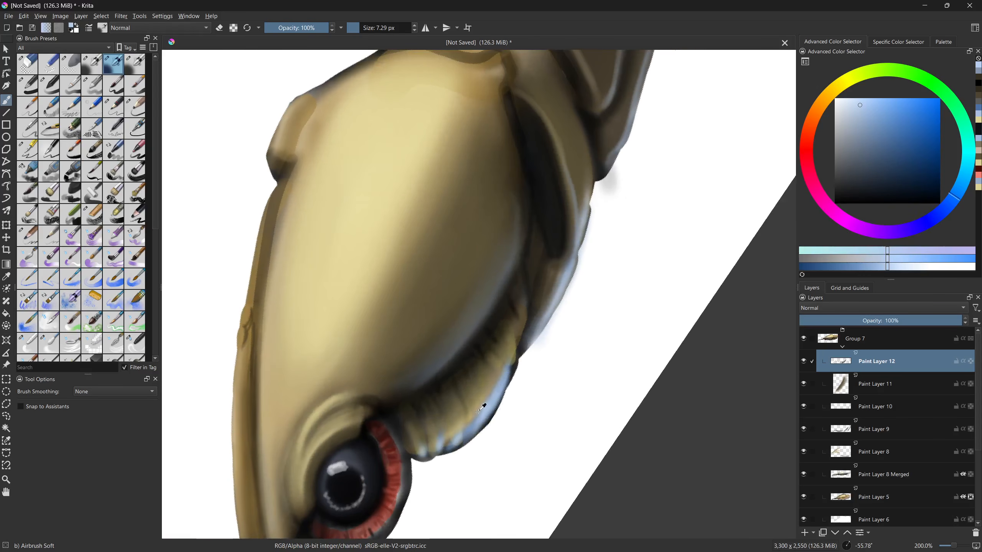
- Blend sampled olive and tan tones into the frill beside its blue outer edge, with a brush of about 12 px
left_click(476, 381, "ctrl")
key("bracketright")
key("bracketright")
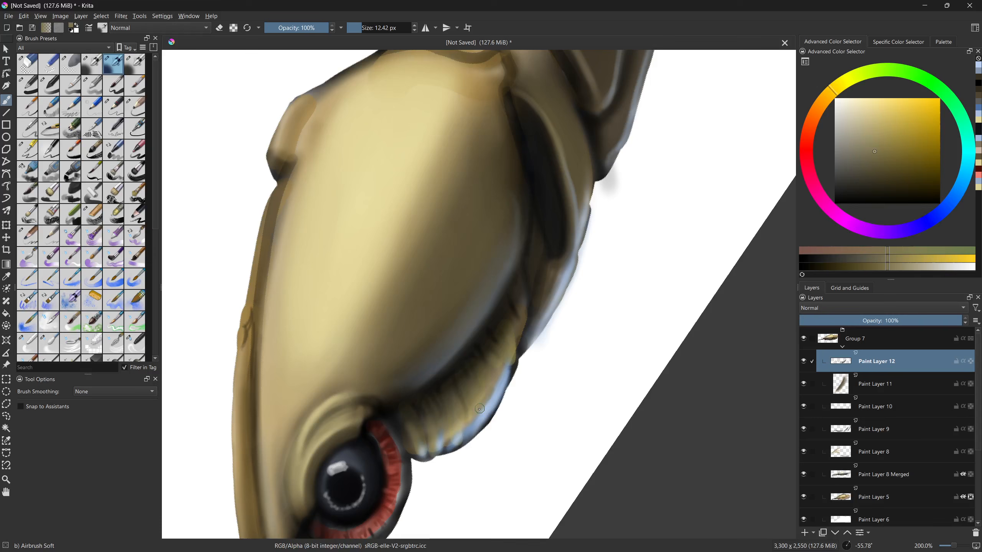
left_click_drag(490, 396, 502, 370)
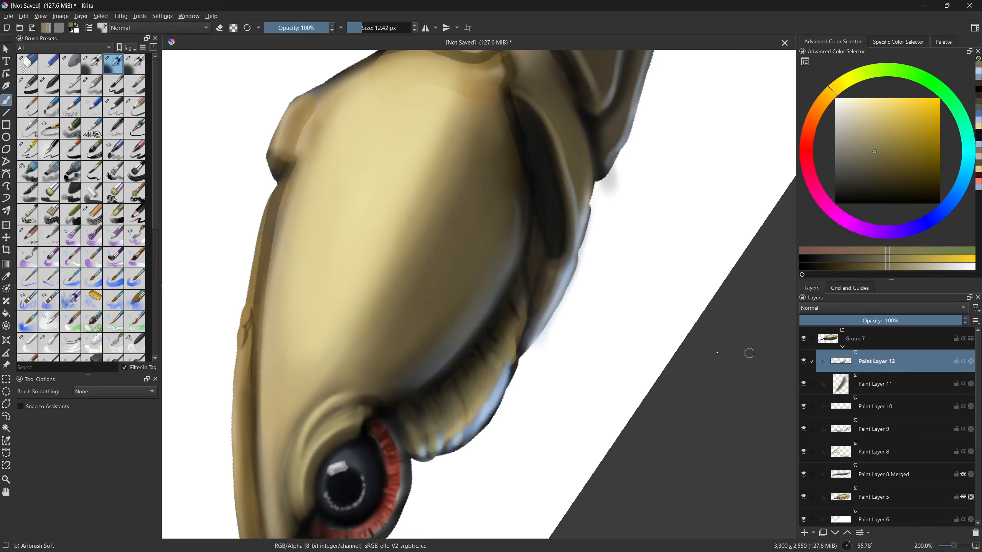
left_click(475, 417, "ctrl")
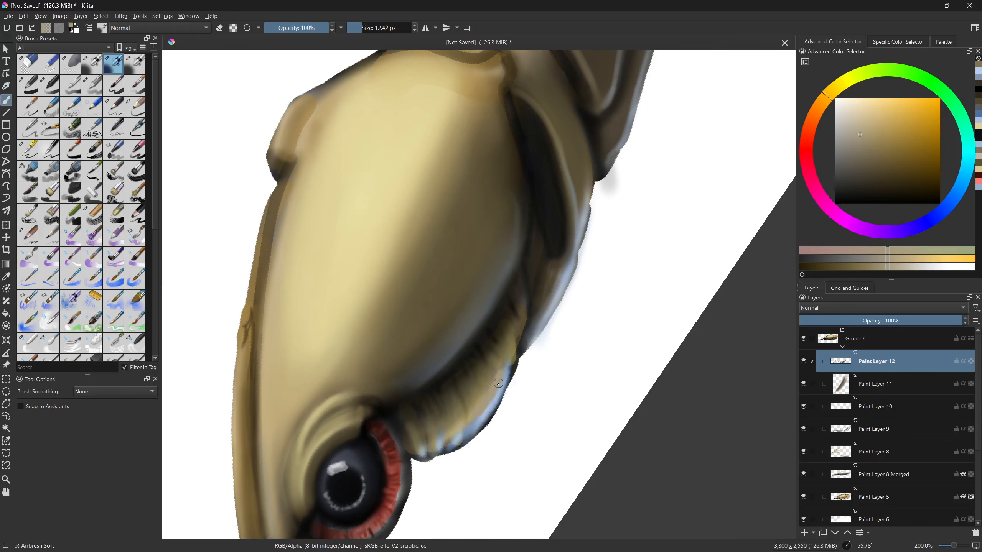
left_click_drag(499, 382, 476, 412)
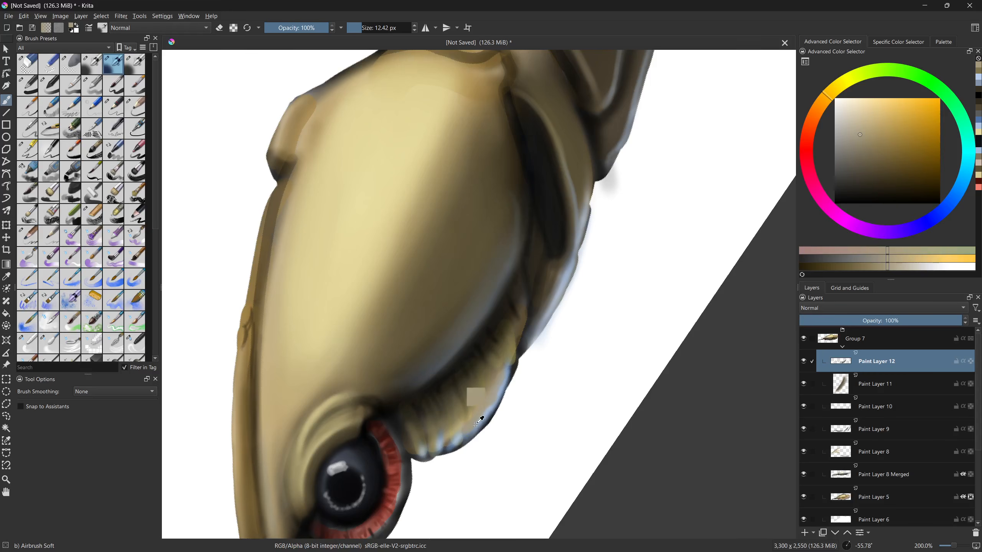
- Paint a sampled light blue streak in the dark recess between the main shell plate and the outer segment at about 12 px
left_click(457, 439, "ctrl")
mouse_move(449, 444)
left_mouse_down()
mouse_move(434, 454)
mouse_move(486, 438)
mouse_move(519, 396)
mouse_move(535, 449)
left_mouse_up()
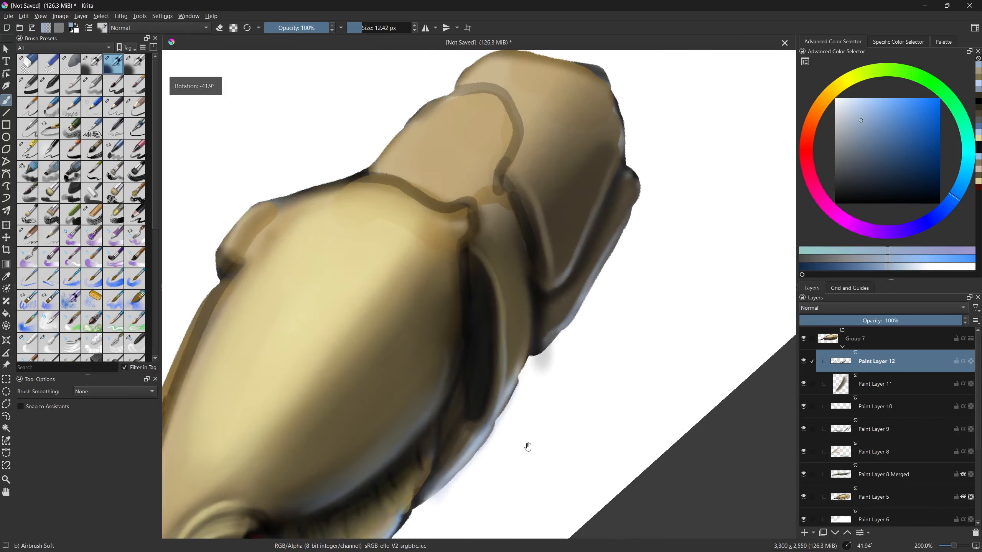
scroll(483, 437, "down", 2)
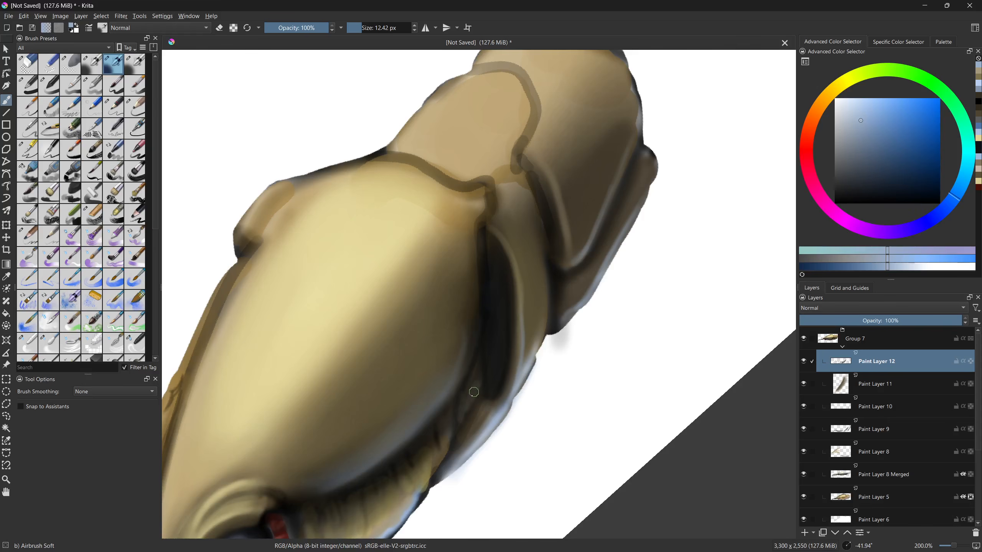
left_click_drag(476, 383, 460, 422)
- Reset to the default black and outline the seam from the rear plate's front edge around the upper middle segment at about 9 px
scroll(534, 403, "up", 6)
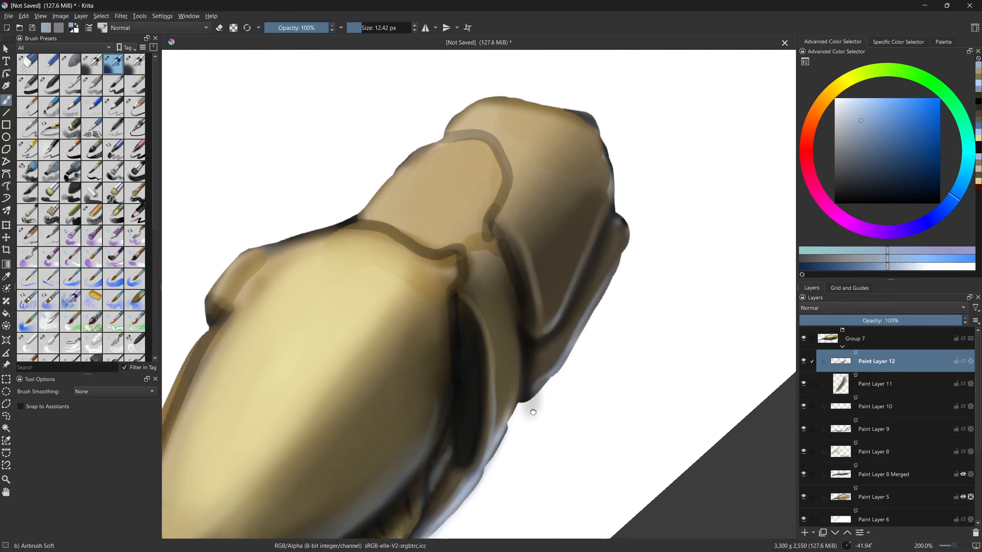
left_click_drag(645, 312, 618, 374)
left_click_drag(560, 380, 579, 451)
key("d")
left_click_drag(548, 413, 511, 382)
key("bracketleft")
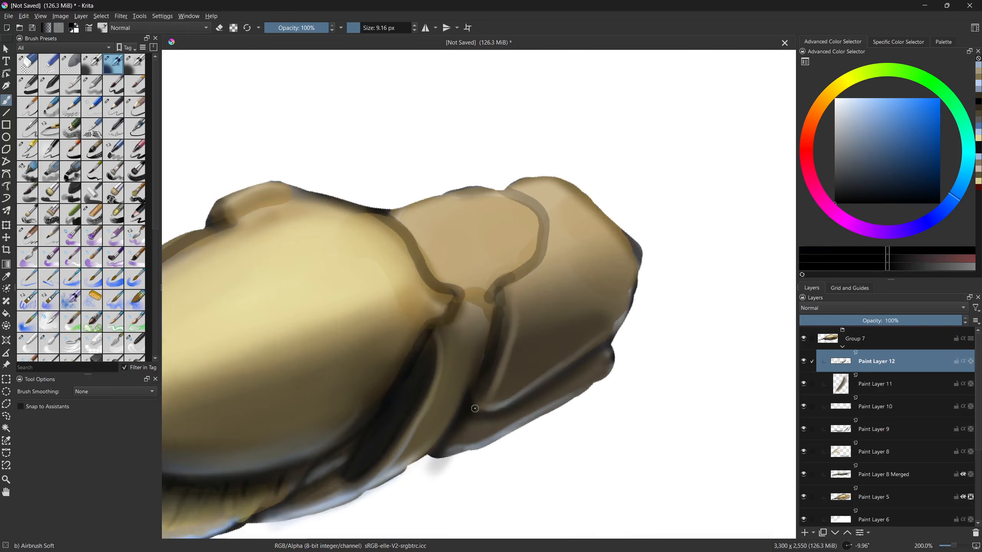
left_click_drag(498, 295, 493, 351)
left_click_drag(494, 297, 536, 263)
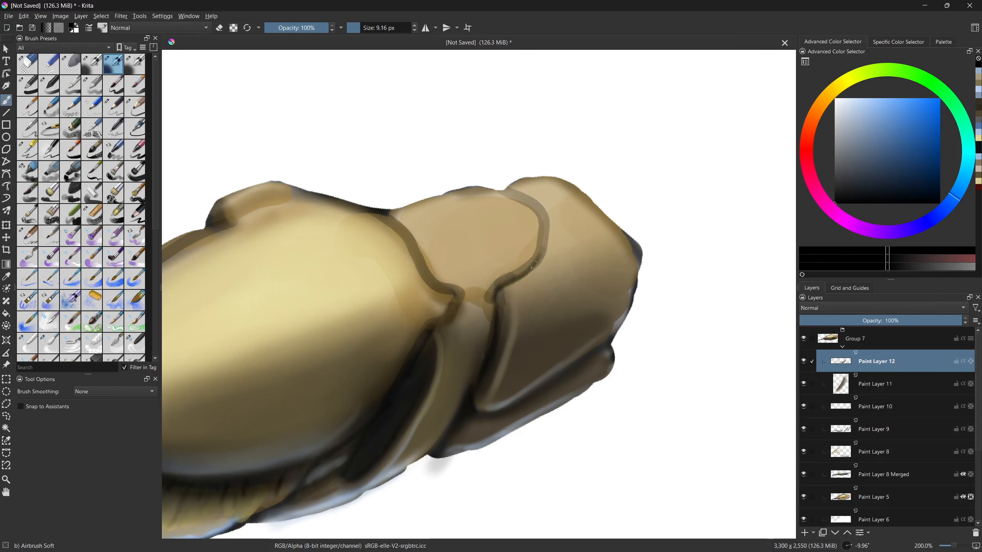
mouse_move(630, 322)
left_mouse_down()
mouse_move(618, 377)
mouse_move(585, 416)
left_mouse_up()
mouse_move(572, 259)
left_mouse_down()
mouse_move(569, 247)
mouse_move(574, 258)
left_mouse_up()
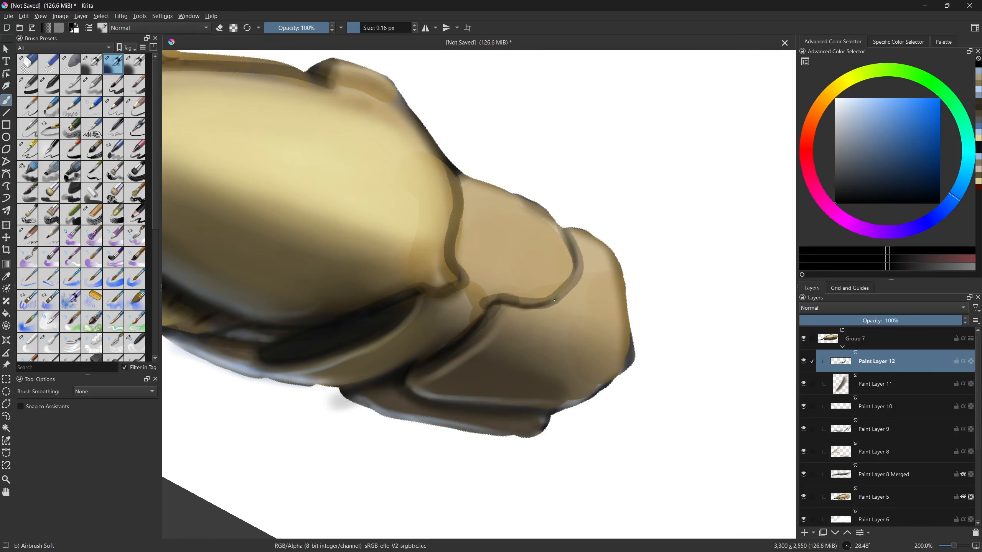
left_click_drag(558, 302, 568, 285)
left_click_drag(568, 261, 490, 306)
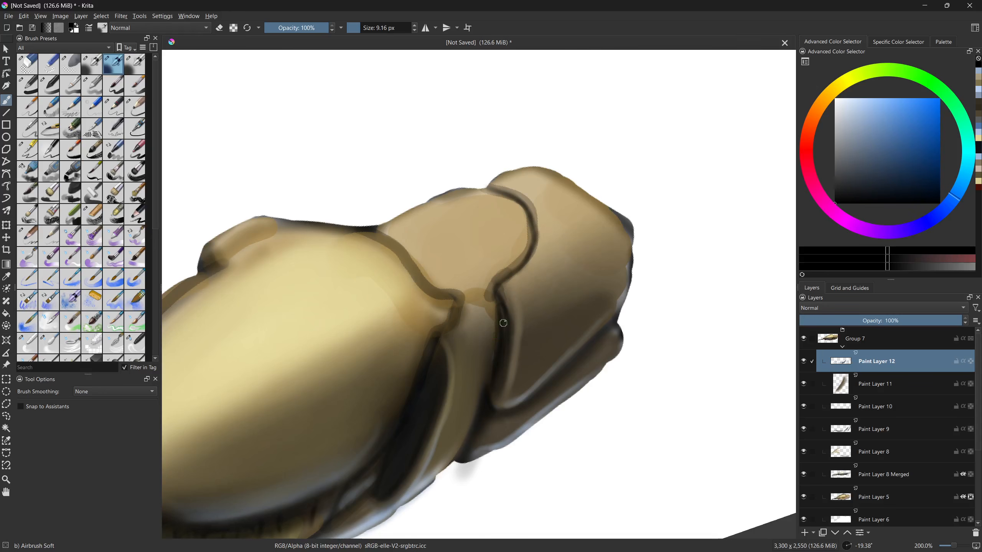
- Refine the rear plate's front edge with sampled brown and its adjoining groove with sampled dark brown at about 9 px
left_click(517, 313, "ctrl")
left_click_drag(502, 292, 511, 313)
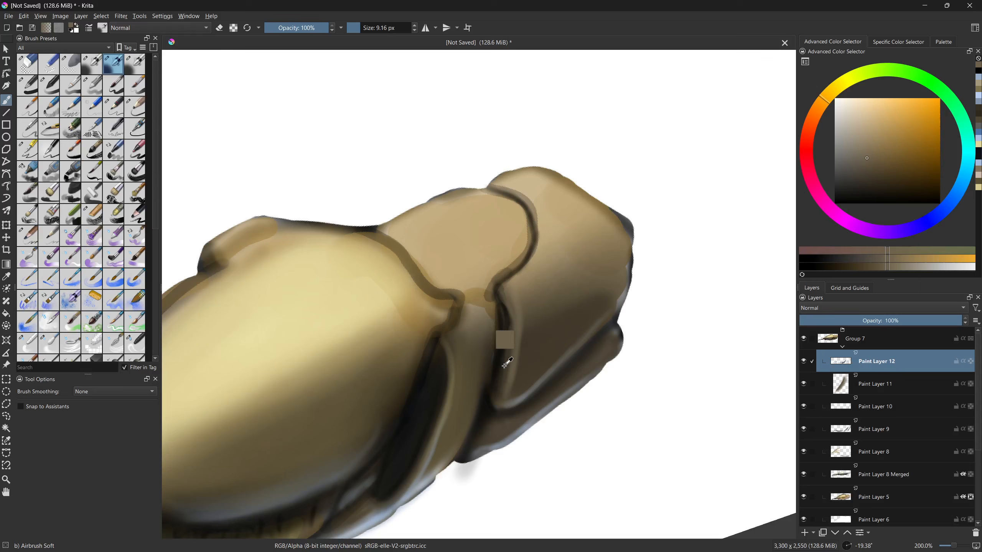
left_click(501, 335, "ctrl")
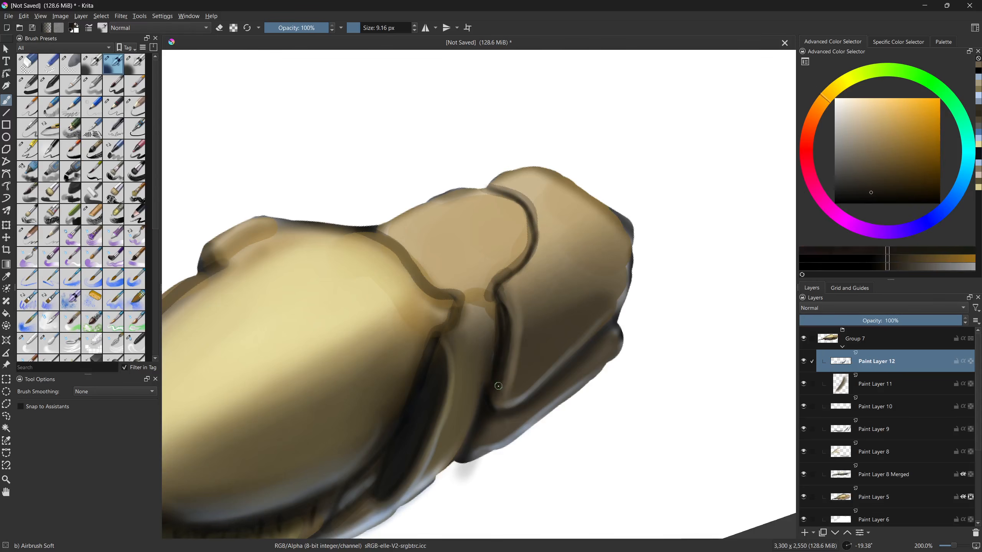
left_click_drag(498, 383, 486, 397)
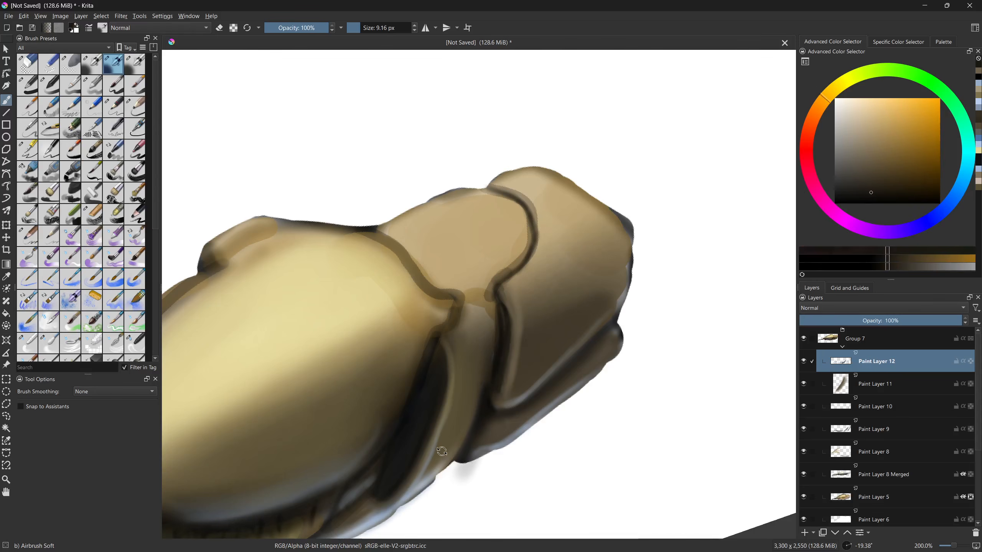
- Paint a thin dark brown crease across the joint at the top of the narrow side segment at about 6 px
left_click_drag(442, 451, 452, 473)
mouse_move(491, 408)
left_mouse_down()
mouse_move(473, 433)
mouse_move(428, 346)
mouse_move(467, 297)
mouse_move(472, 317)
mouse_move(487, 291)
left_mouse_up()
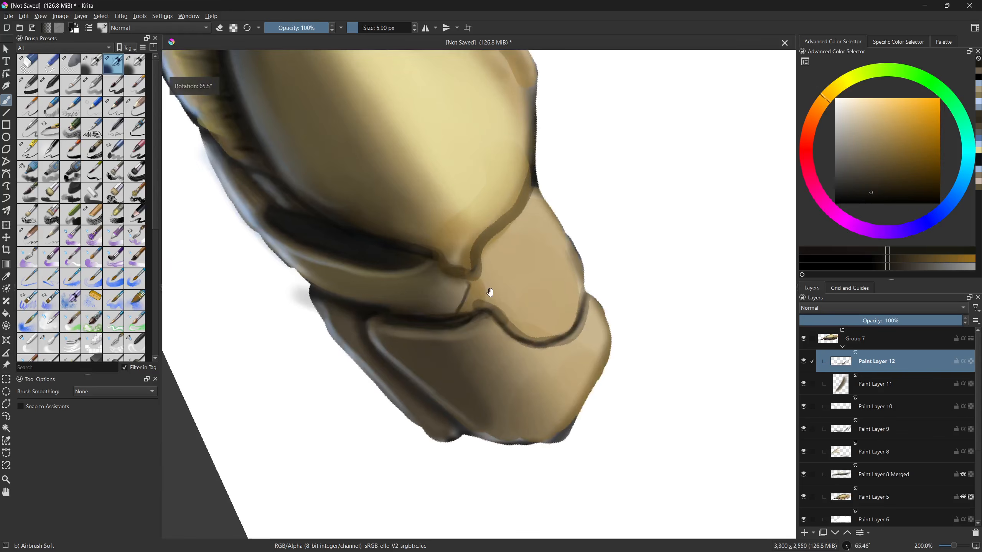
left_click_drag(388, 287, 434, 294)
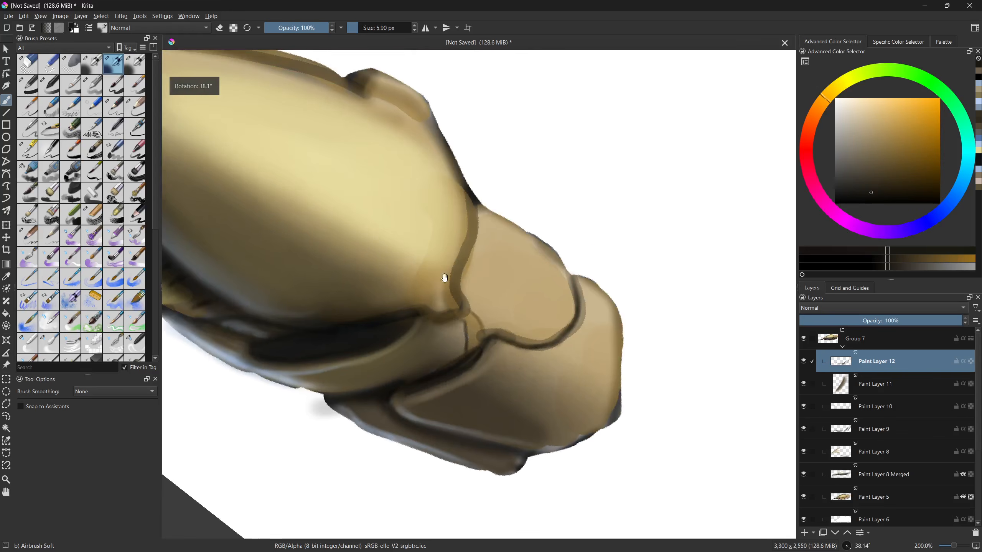
- Darken the seam between the main shell plate and the upper middle segment with dark brown at about 5 to 7 px
mouse_move(359, 318)
left_mouse_down()
mouse_move(449, 434)
mouse_move(481, 335)
left_mouse_up()
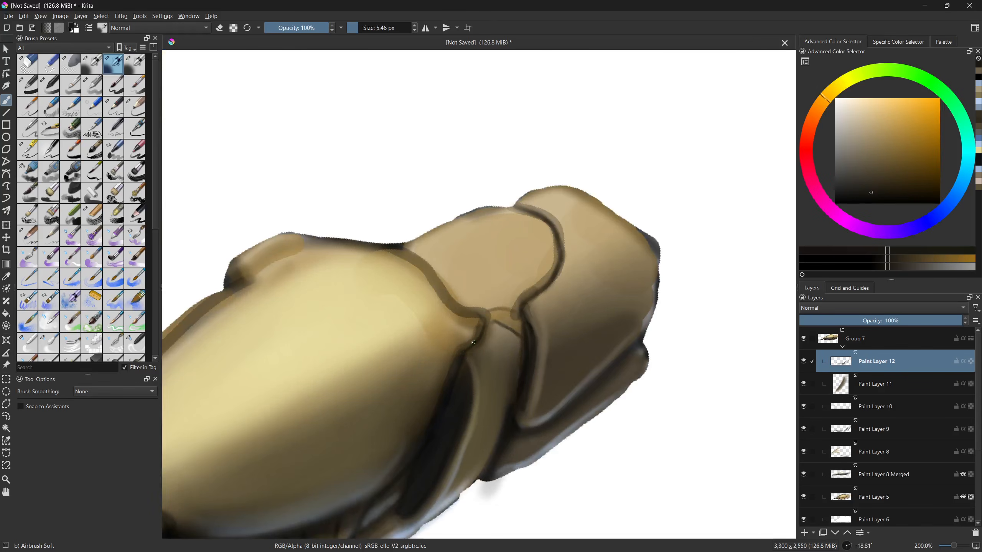
mouse_move(465, 354)
left_mouse_down()
mouse_move(479, 337)
mouse_move(475, 306)
left_mouse_up()
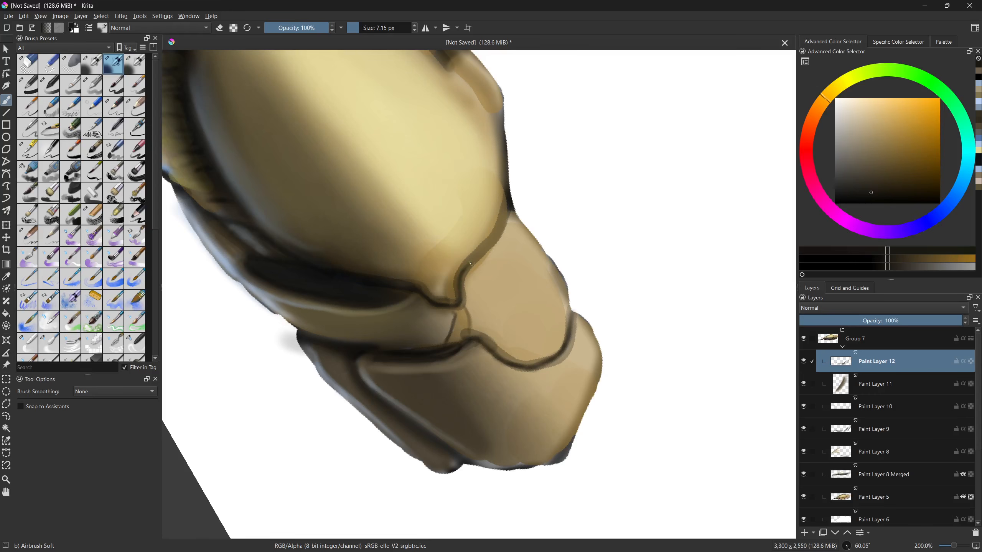
mouse_move(463, 270)
left_mouse_down()
mouse_move(505, 212)
mouse_move(386, 366)
left_mouse_up()
- Brush pale yellow sampled from the main shell plate along the upper middle segment's front edge at about 11 px
left_click_drag(644, 377, 464, 318)
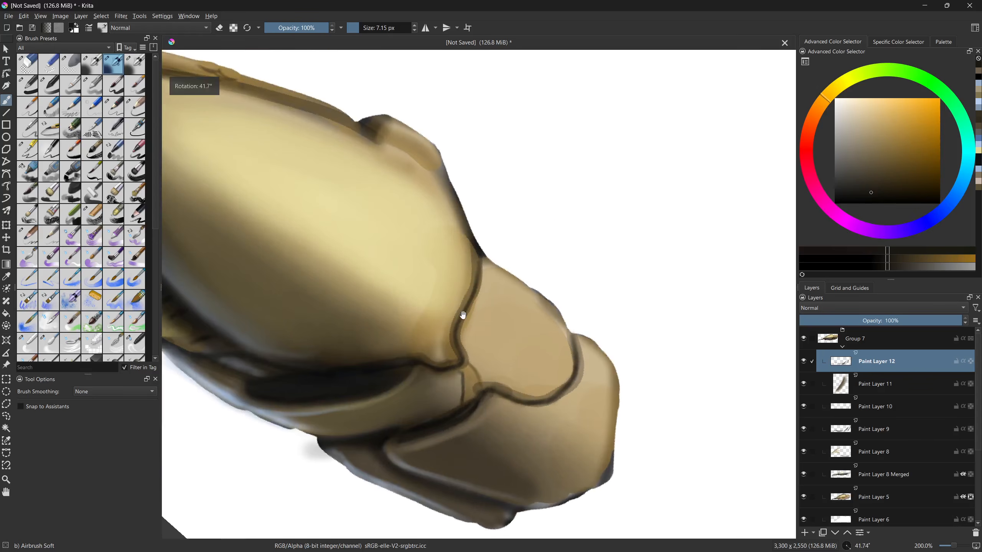
left_click(451, 283, "ctrl")
mouse_move(451, 283)
left_mouse_down("shift")
mouse_move(486, 287)
mouse_move(484, 262)
mouse_move(472, 316)
left_mouse_up("shift")
mouse_move(483, 266)
left_mouse_down()
mouse_move(464, 331)
mouse_move(483, 261)
left_mouse_up()
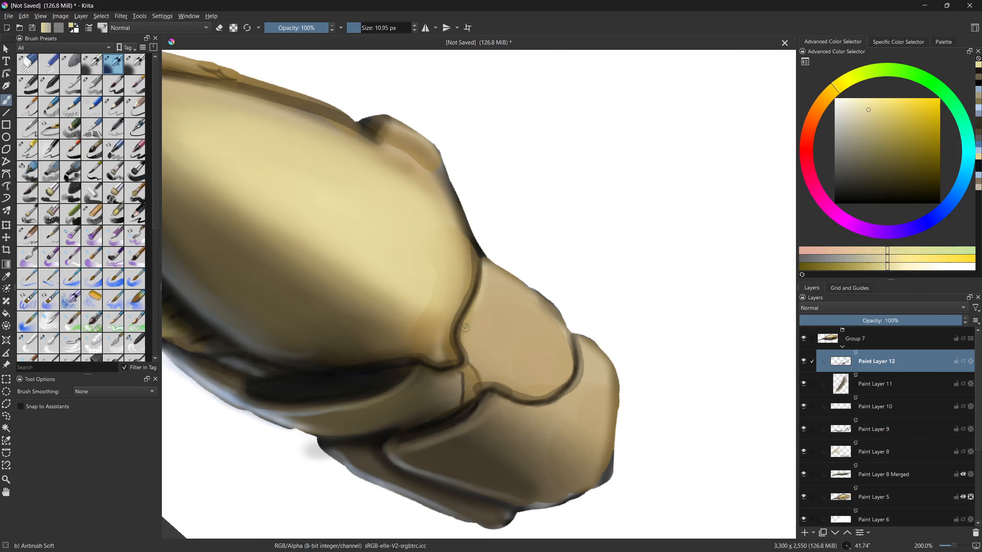
mouse_move(477, 359)
left_mouse_down()
mouse_move(462, 454)
mouse_move(509, 293)
mouse_move(499, 348)
mouse_move(471, 401)
mouse_move(464, 387)
left_mouse_up()
- Spread sampled pale yellow across the rest of the upper middle segment and the small joint below it
mouse_move(469, 285)
left_mouse_down("shift")
mouse_move(491, 194)
mouse_move(469, 289)
mouse_move(473, 216)
mouse_move(455, 298)
mouse_move(462, 226)
mouse_move(470, 214)
mouse_move(458, 259)
mouse_move(486, 196)
mouse_move(465, 289)
mouse_move(478, 279)
mouse_move(491, 207)
mouse_move(489, 250)
mouse_move(510, 239)
mouse_move(503, 267)
left_mouse_up("shift")
left_click(488, 267, "ctrl")
mouse_move(505, 189)
left_mouse_down()
mouse_move(490, 272)
mouse_move(500, 221)
mouse_move(518, 225)
mouse_move(587, 368)
mouse_move(611, 335)
mouse_move(486, 459)
mouse_move(517, 377)
mouse_move(324, 408)
mouse_move(574, 320)
mouse_move(386, 389)
left_mouse_up()
left_click(386, 389, "ctrl")
key("bracketright")
mouse_move(433, 262)
left_mouse_down()
mouse_move(481, 201)
mouse_move(436, 273)
mouse_move(485, 198)
mouse_move(451, 266)
mouse_move(429, 265)
mouse_move(440, 275)
mouse_move(416, 267)
mouse_move(453, 214)
mouse_move(433, 237)
mouse_move(443, 276)
mouse_move(471, 259)
mouse_move(488, 229)
mouse_move(452, 281)
left_mouse_up()
left_click_drag(668, 328, 423, 395)
mouse_move(485, 318)
left_mouse_down()
mouse_move(466, 342)
mouse_move(478, 309)
mouse_move(473, 340)
mouse_move(367, 422)
mouse_move(493, 366)
mouse_move(499, 344)
left_mouse_up()
- Touch up the seam between the upper middle segment and the rear plate with sampled dark brown at about 11 px
left_click(526, 289, "ctrl")
mouse_move(522, 286)
left_mouse_down()
mouse_move(520, 260)
mouse_move(544, 229)
left_mouse_up()
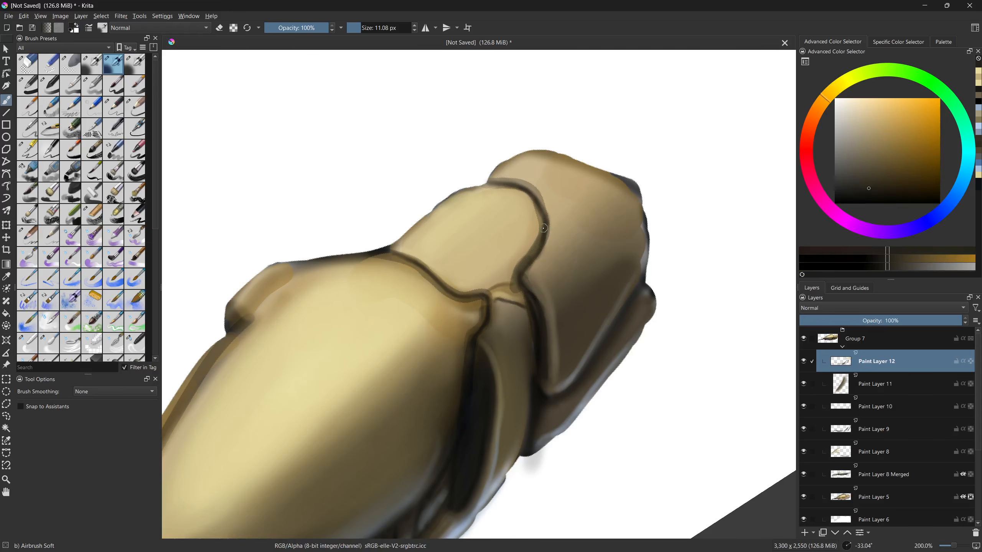
- Sample dark brown from the rear plate's lower seam and add a new paint layer above Paint Layer 12
left_click_drag(665, 360, 460, 399)
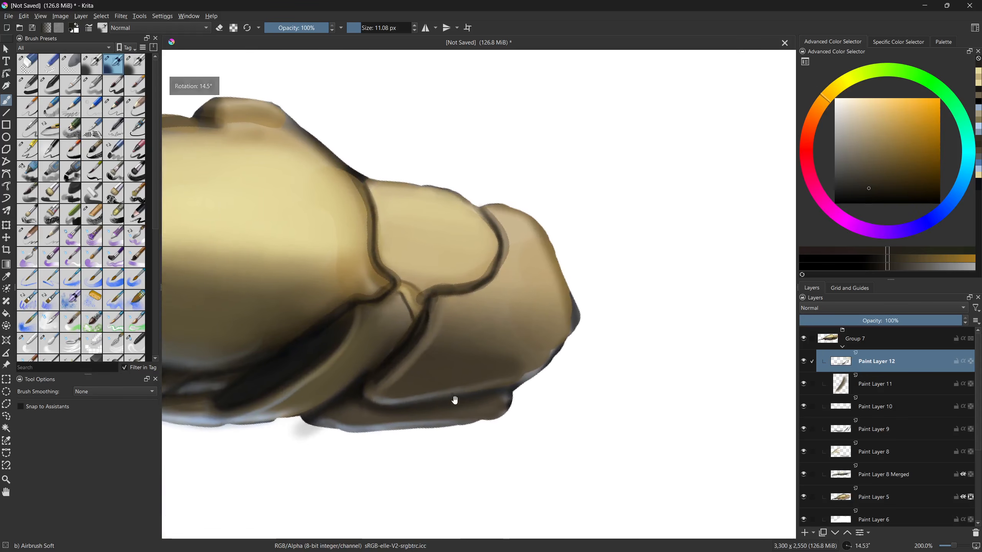
left_click(381, 366, "ctrl")
key("bracketleft")
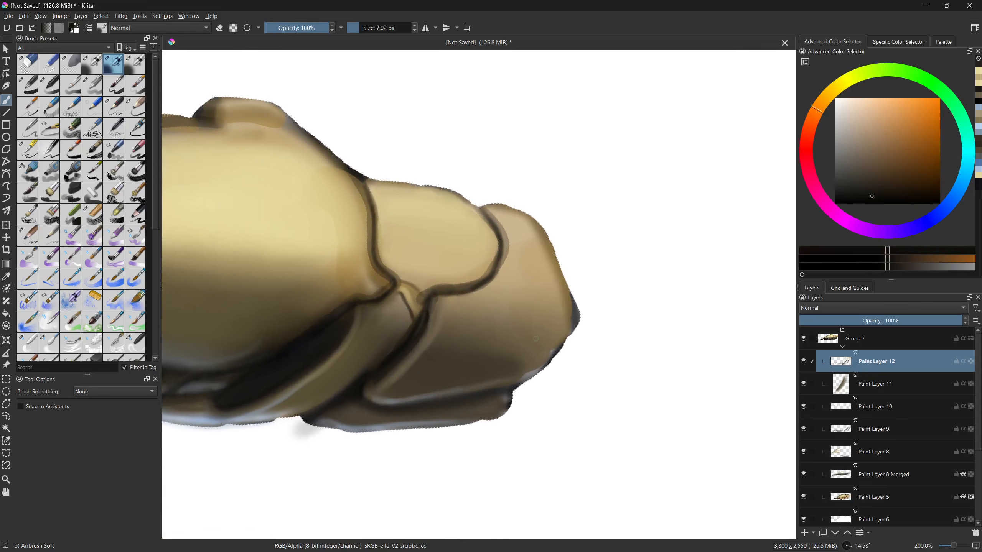
left_click(805, 533)
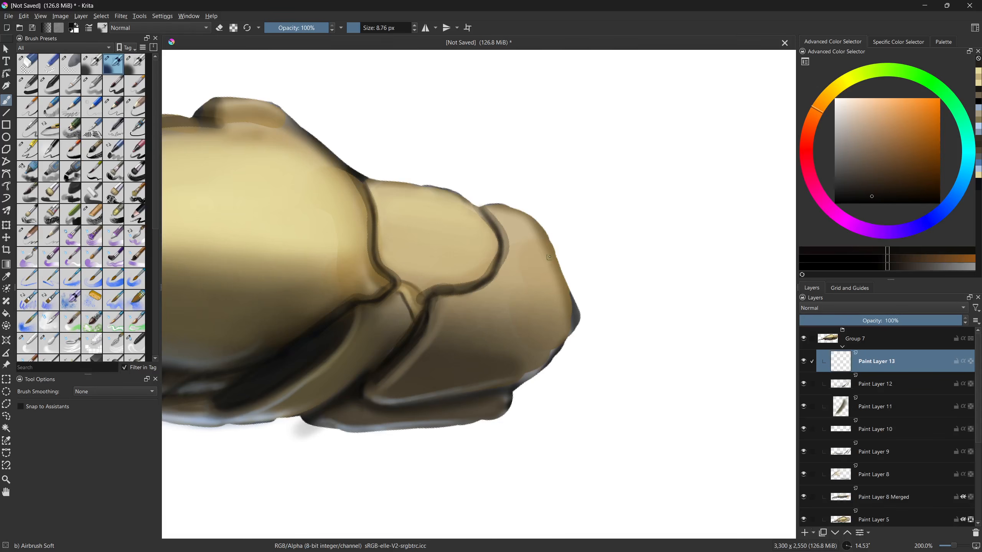
- Speckle small dark brown bumps on the rear plate's outer end at about 9 px and dot them with pale yellow highlights at about 5.5 px
left_click_drag(537, 236, 524, 277)
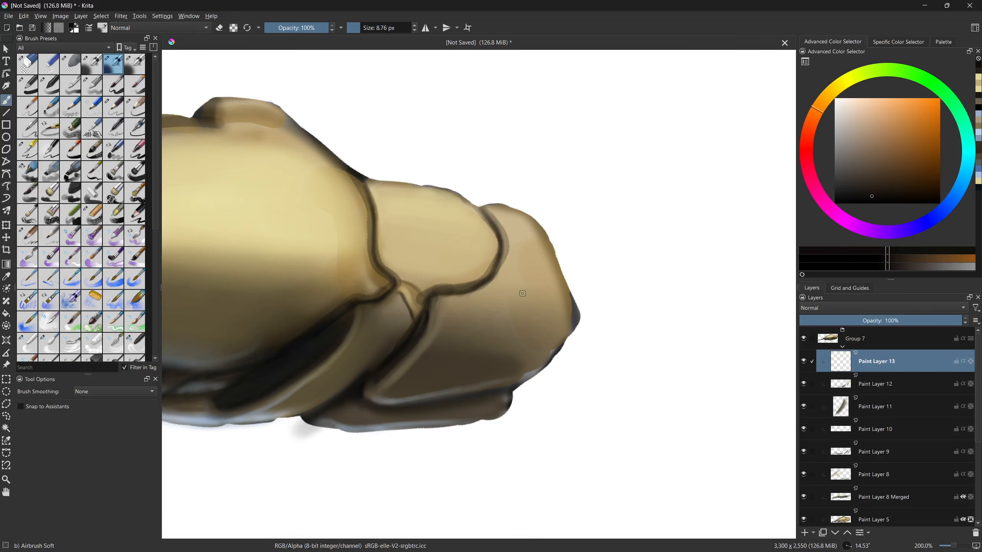
left_click(881, 190)
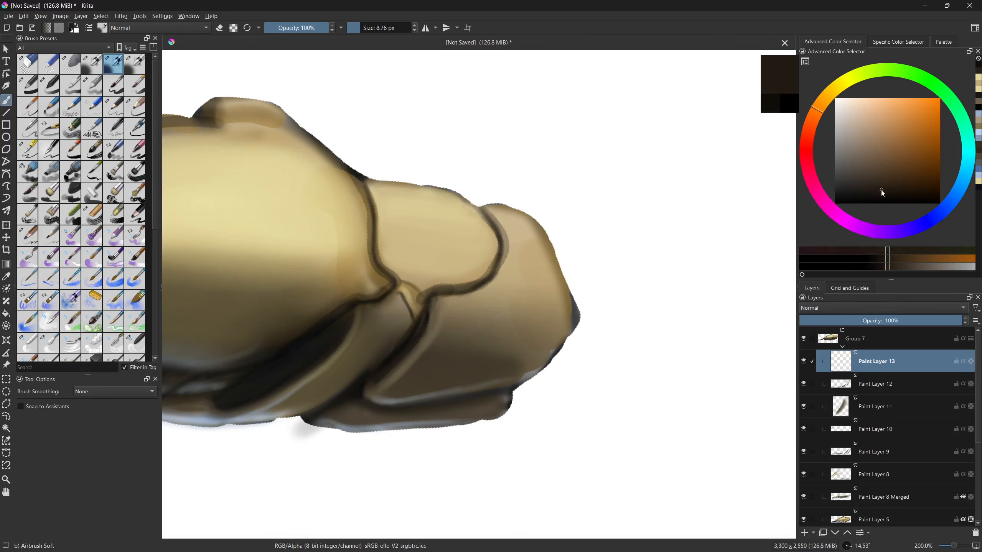
left_click(520, 306)
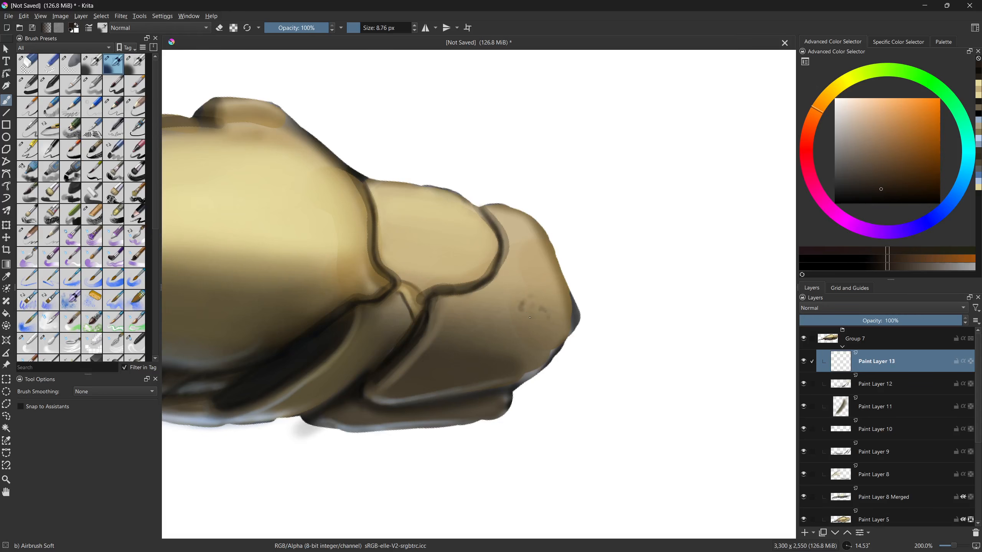
mouse_move(524, 288)
left_mouse_down()
mouse_move(526, 249)
mouse_move(542, 228)
mouse_move(555, 290)
mouse_move(529, 264)
mouse_move(551, 289)
mouse_move(534, 286)
mouse_move(556, 296)
left_mouse_up()
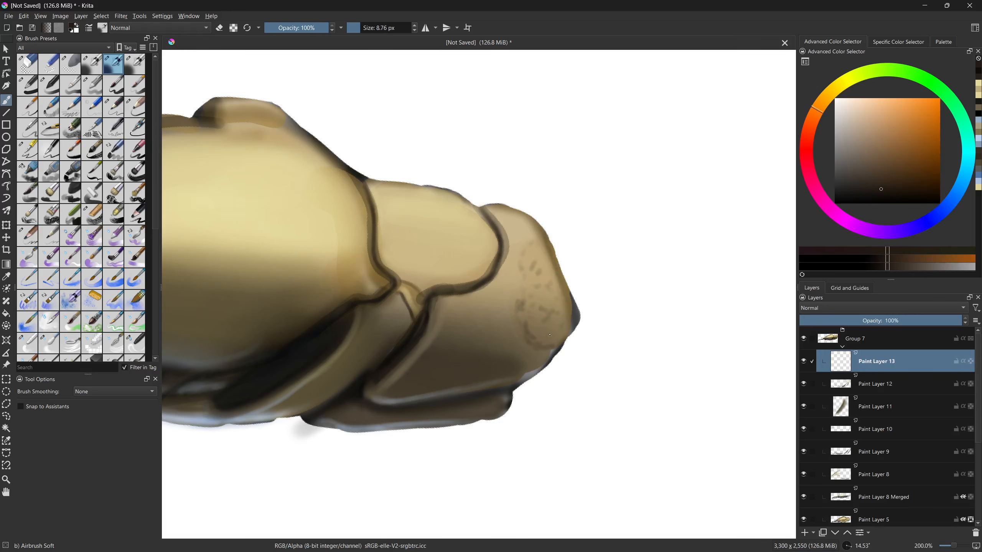
mouse_move(458, 296)
left_mouse_down()
mouse_move(513, 278)
mouse_move(511, 268)
mouse_move(536, 250)
mouse_move(515, 235)
left_mouse_up()
left_click(514, 278, "ctrl")
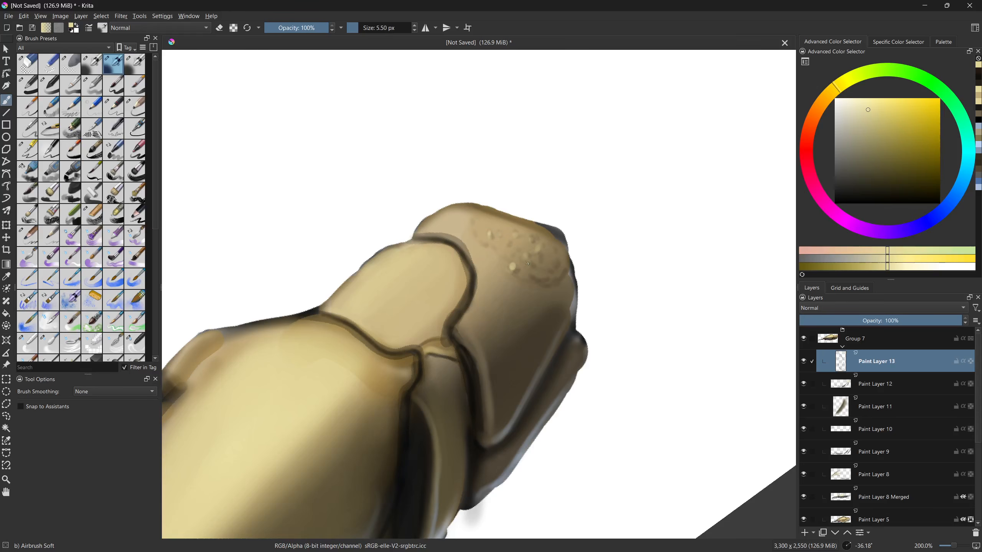
- Brush sampled tan along the folds above the eye at about 13 px
left_click_drag(350, 505, 503, 331)
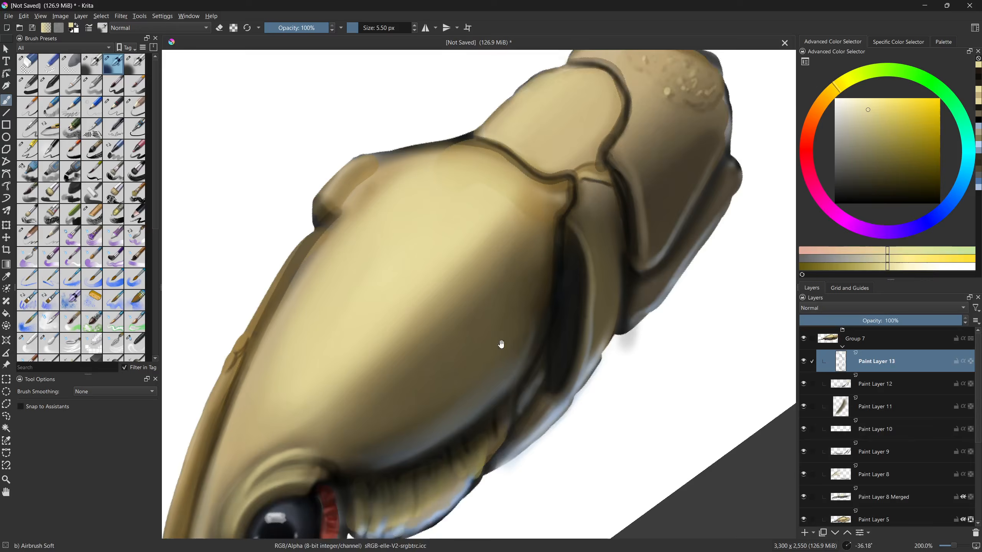
left_click_drag(398, 503, 504, 349)
mouse_move(440, 364)
left_mouse_down()
mouse_move(480, 395)
mouse_move(474, 404)
mouse_move(485, 348)
left_mouse_up()
left_click(836, 203)
left_click_drag(427, 347, 433, 347)
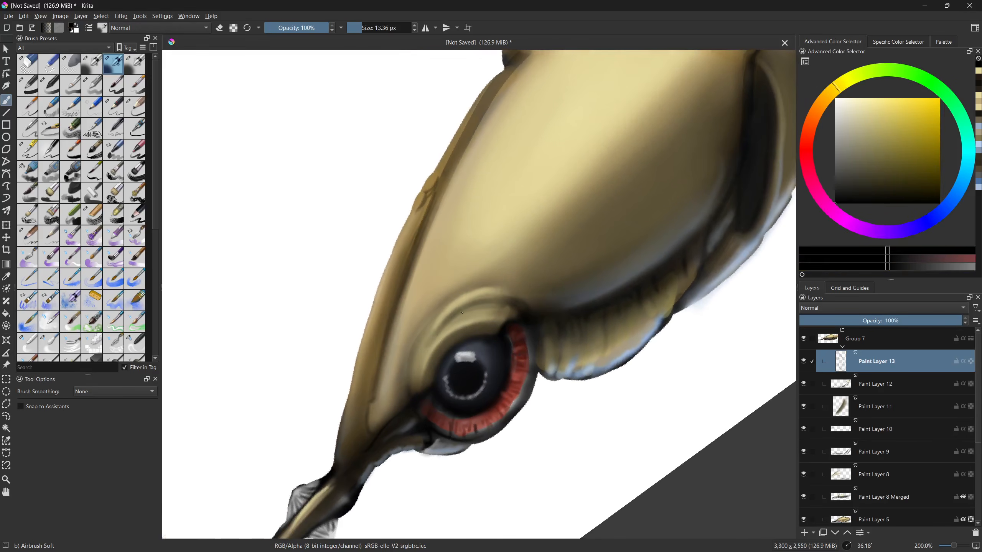
left_click(427, 327, "ctrl")
left_click_drag(452, 303, 495, 287)
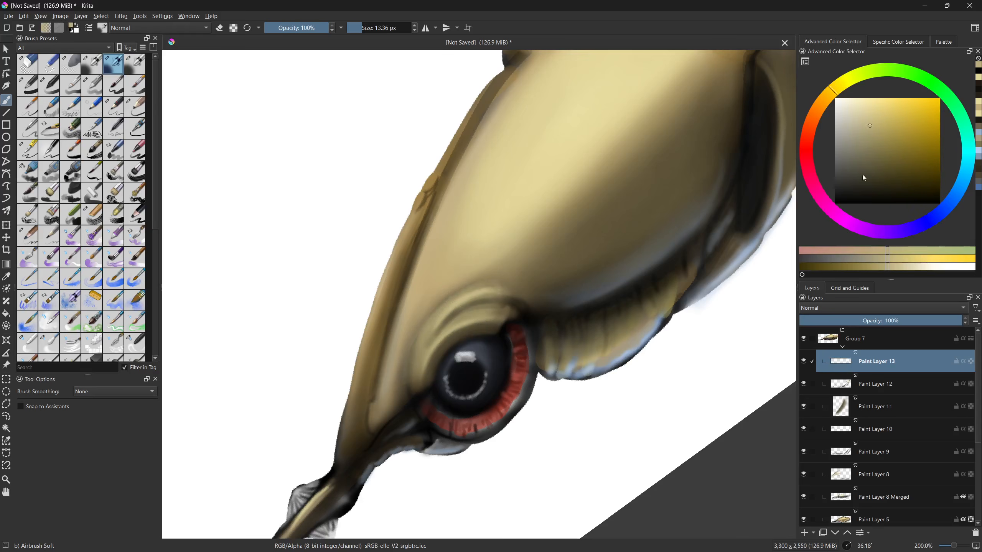
- Dot small black marks along the outer fold around the eye and the neighbouring ridge at about 6 to 8 px
left_click(835, 202)
key("bracketleft")
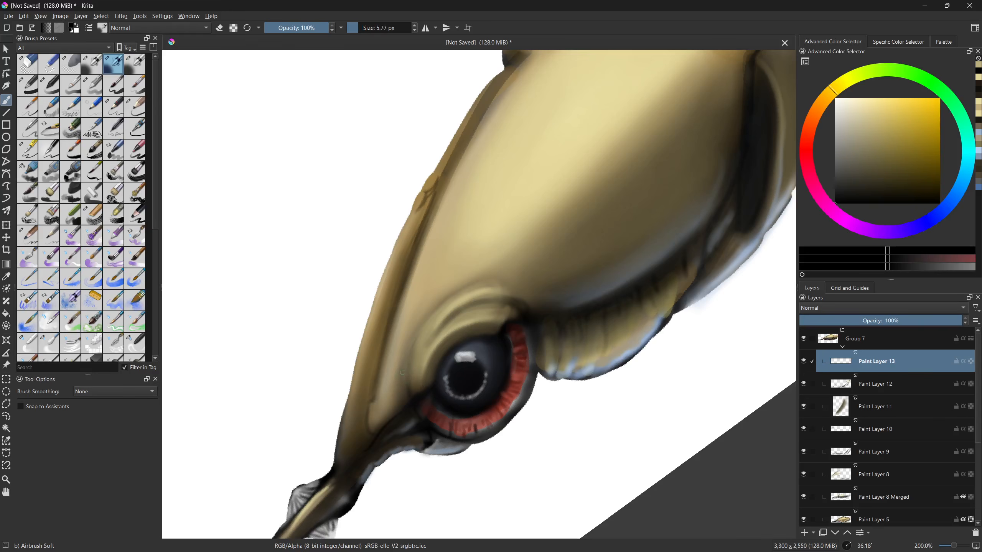
key("ctrl+z")
mouse_move(403, 379)
left_mouse_down()
mouse_move(406, 387)
mouse_move(416, 335)
left_mouse_up()
mouse_move(372, 399)
left_mouse_down()
mouse_move(369, 421)
mouse_move(384, 354)
mouse_move(381, 382)
mouse_move(393, 382)
left_mouse_up()
mouse_move(403, 349)
left_mouse_down()
mouse_move(411, 336)
mouse_move(415, 425)
mouse_move(445, 433)
left_mouse_up()
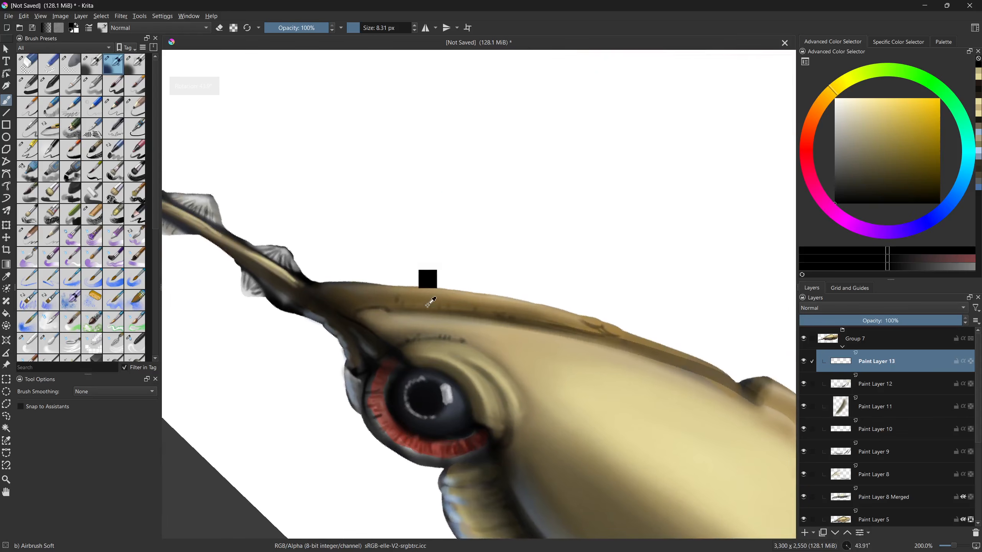
- Dot yellowish tan highlights sampled from the ridge along the ridge's bumps and front crease at about 3 to 6 px
left_click(432, 295, "ctrl")
left_click(870, 133)
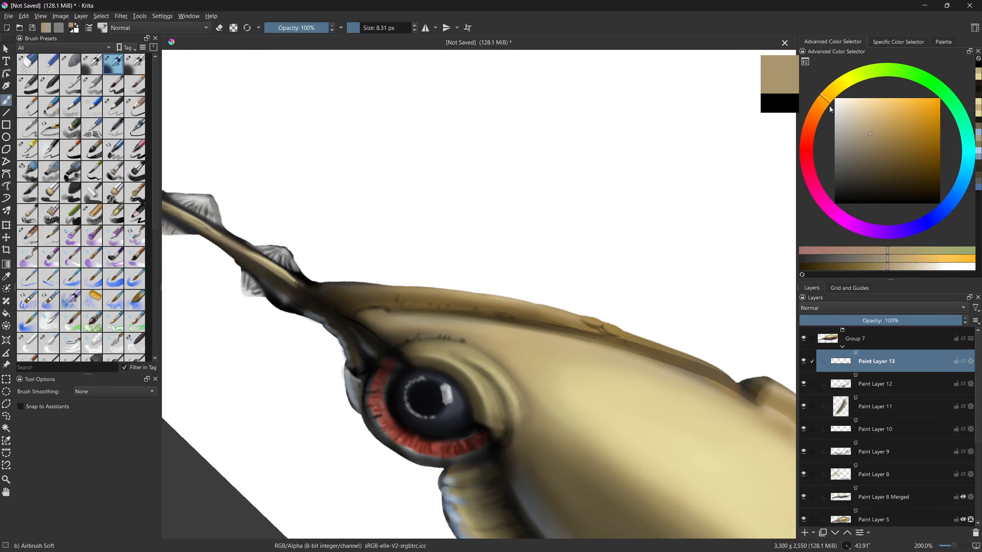
left_click(833, 90)
key("bracketleft")
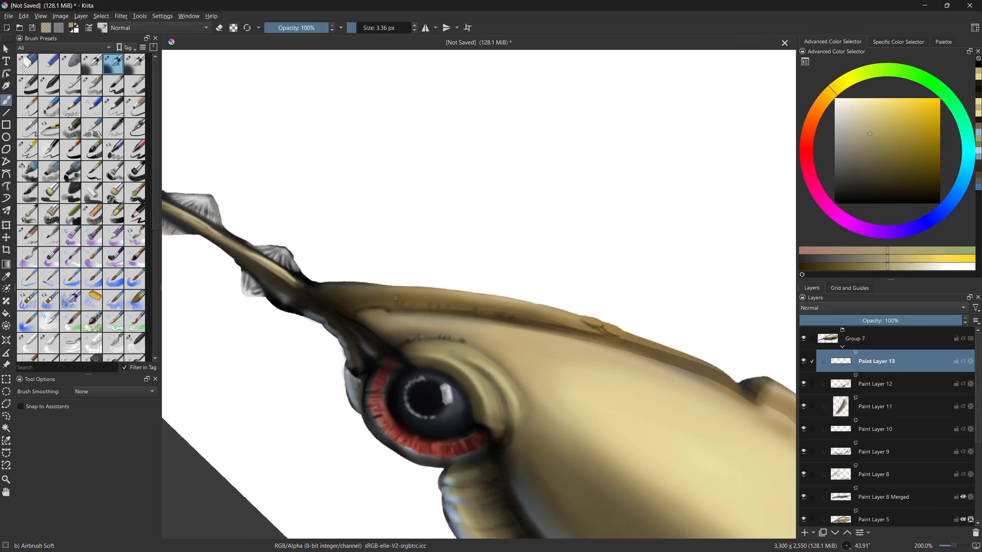
left_click_drag(394, 300, 394, 297)
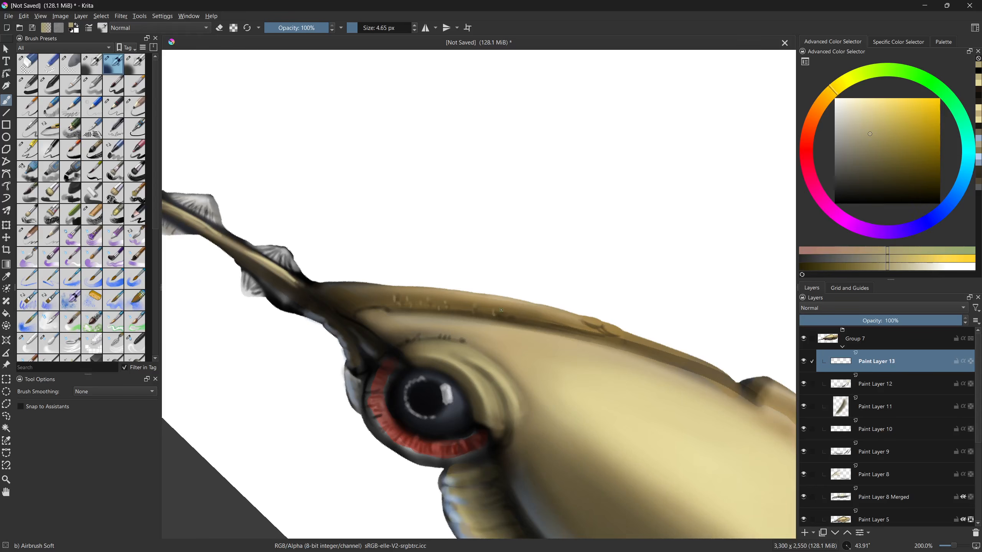
left_click_drag(279, 304, 462, 410)
mouse_move(491, 404)
left_mouse_down()
mouse_move(509, 314)
mouse_move(483, 320)
left_mouse_up()
key("ctrl+z")
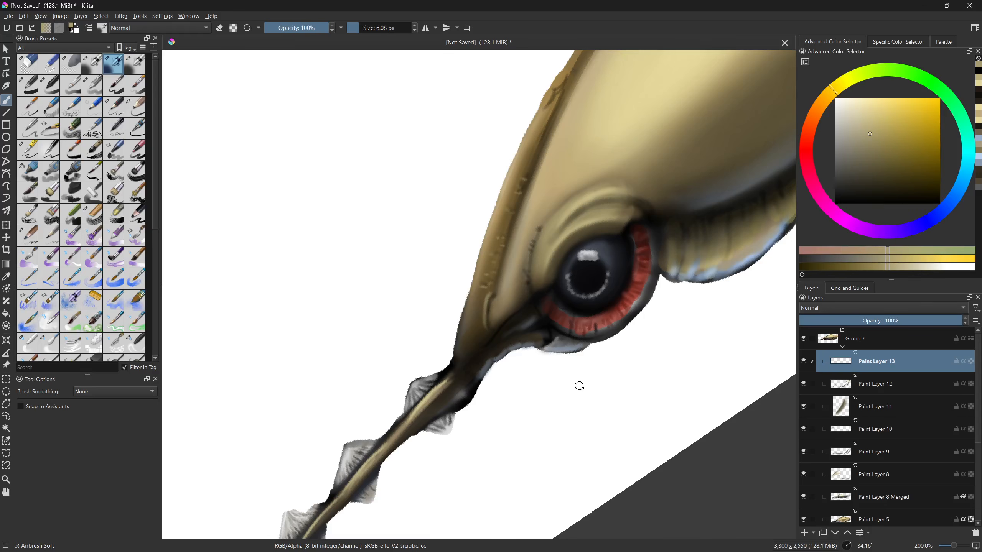
left_click_drag(583, 381, 539, 366)
left_click_drag(371, 351, 422, 424)
- Try to brush sampled grey-green along the lower edge of the eyeball at about 7 to 13 px
left_click(546, 314, "ctrl")
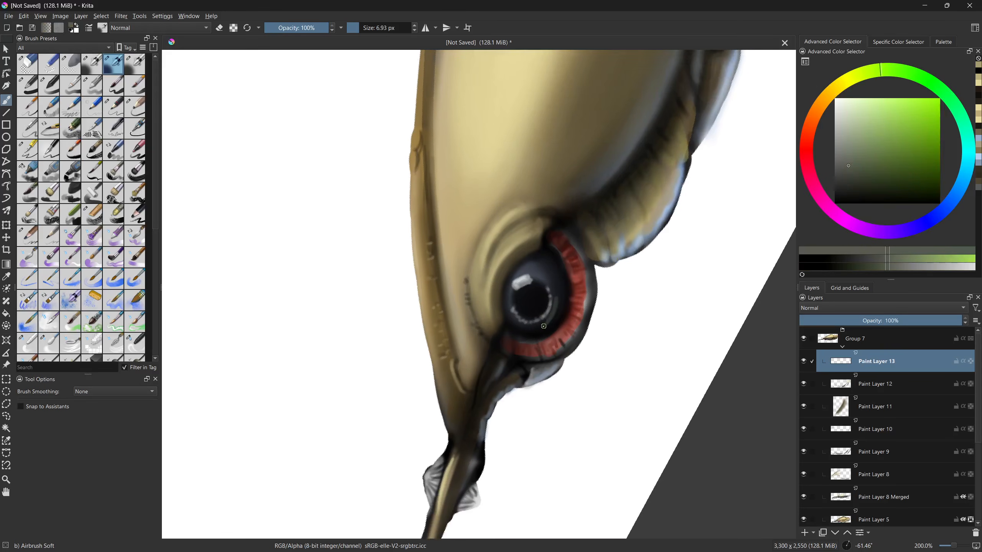
key("ctrl+z")
mouse_move(557, 298)
left_mouse_down()
mouse_move(538, 328)
mouse_move(553, 326)
mouse_move(558, 294)
left_mouse_up()
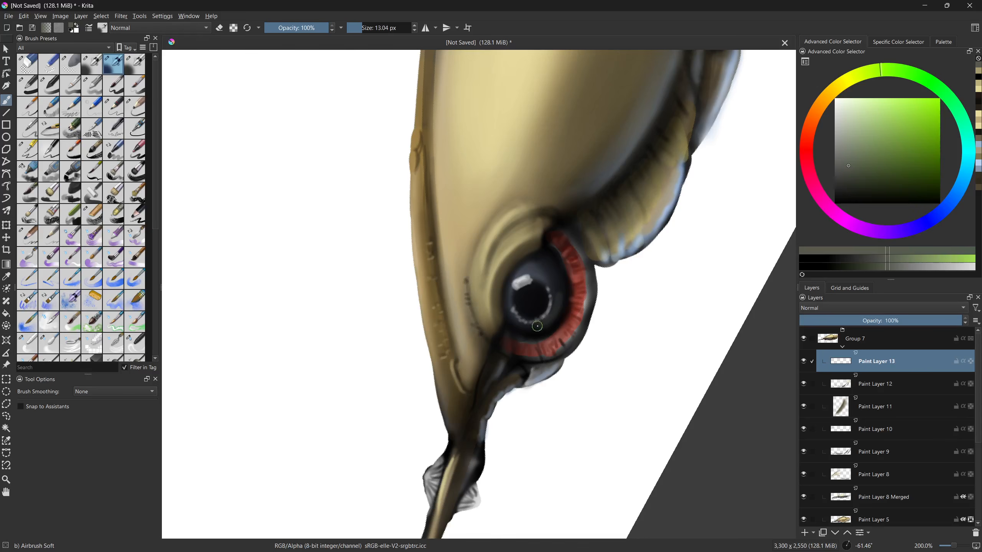
key("ctrl+z")
- Brush blue-grey sampled from the frill onto the eye's front and rear corners at about 6.6 px
left_click_drag(487, 295, 490, 295, "shift")
mouse_move(522, 341)
left_mouse_down()
mouse_move(524, 308)
mouse_move(485, 303)
left_mouse_up()
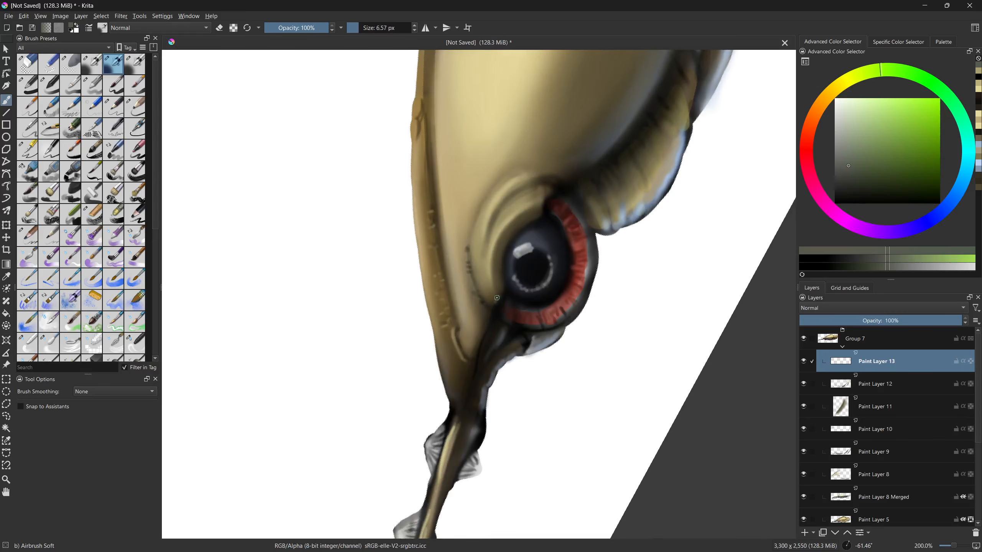
left_click(628, 222, "ctrl")
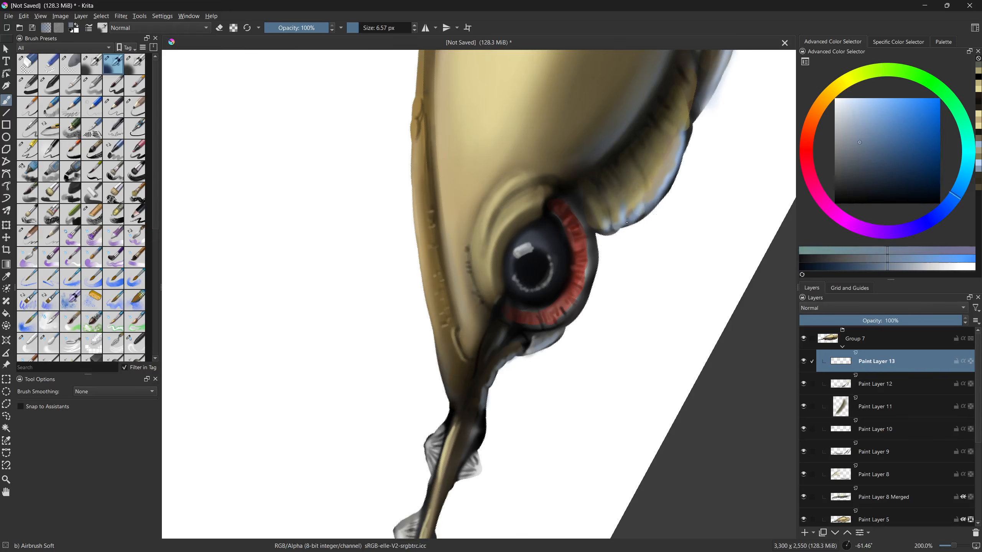
left_click_drag(498, 297, 496, 297)
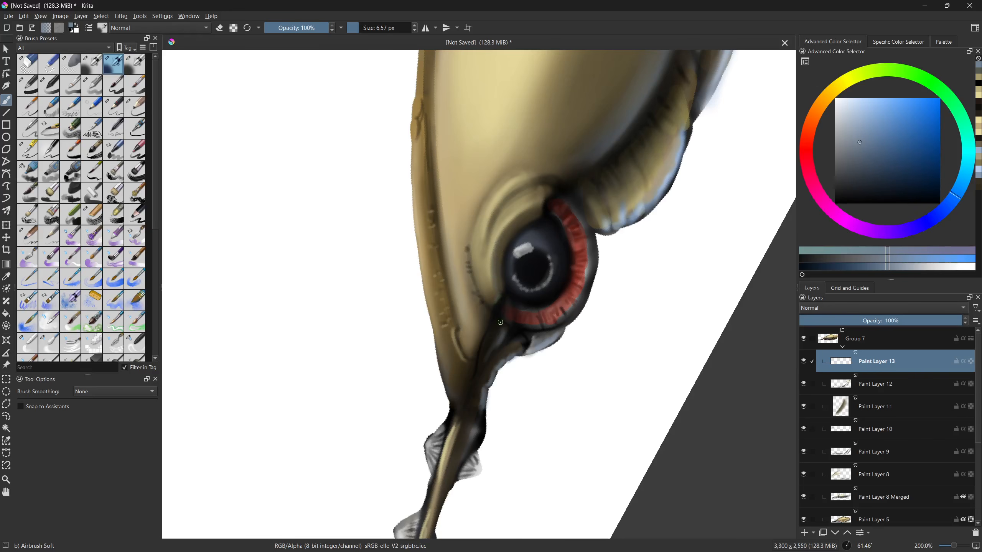
left_click_drag(552, 226, 513, 258)
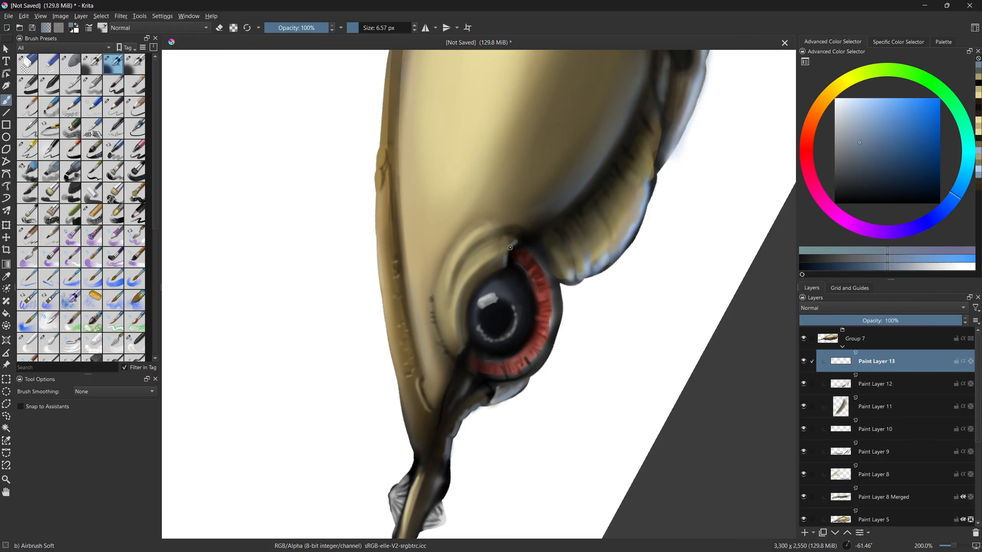
mouse_move(492, 284)
left_mouse_down()
mouse_move(489, 482)
mouse_move(317, 279)
mouse_move(468, 267)
left_mouse_up()
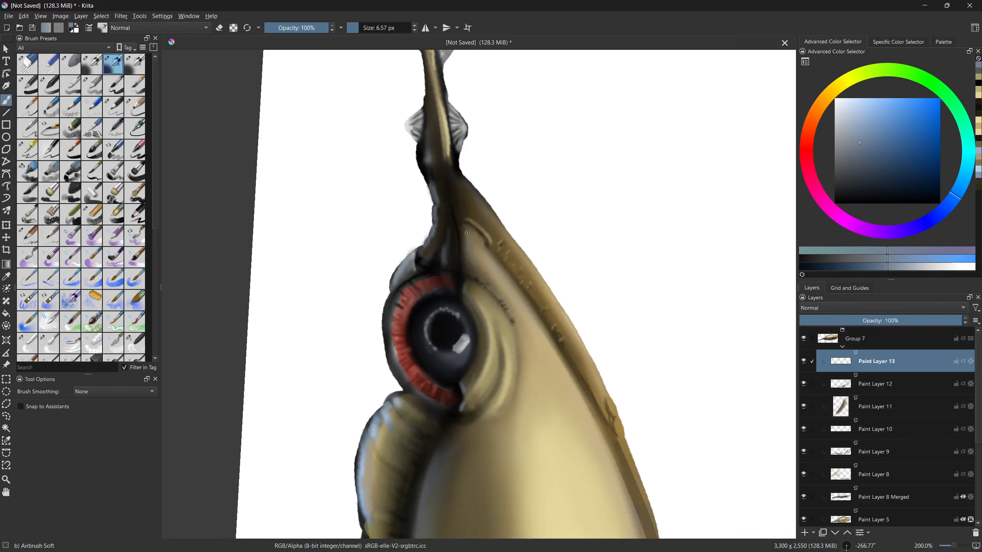
- Brush pale blue sampled from the frill's edge onto the small flap below the eye at about 6.6 px
mouse_move(412, 265)
left_mouse_down()
mouse_move(429, 259)
mouse_move(442, 222)
mouse_move(421, 229)
left_mouse_up()
left_click(400, 379, "ctrl")
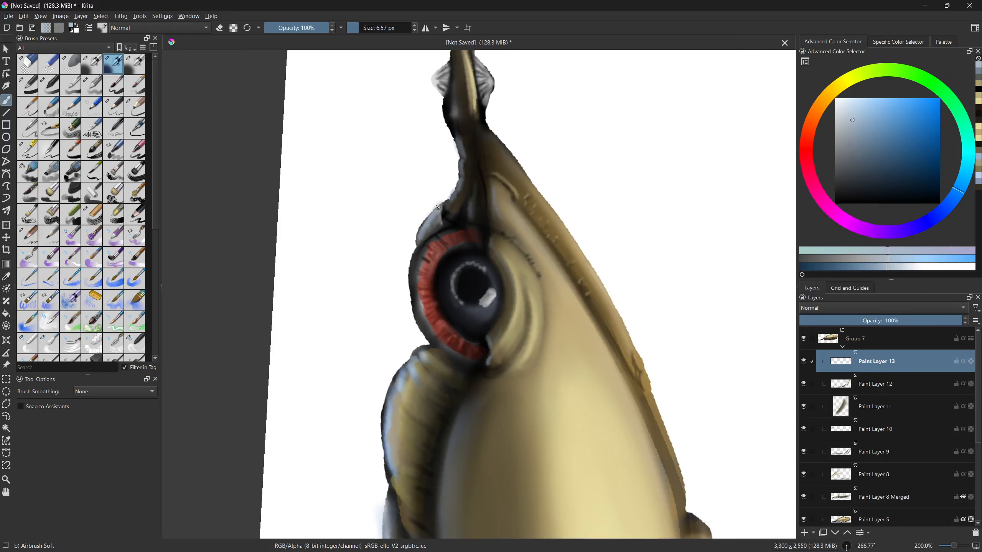
left_click_drag(363, 214, 522, 303)
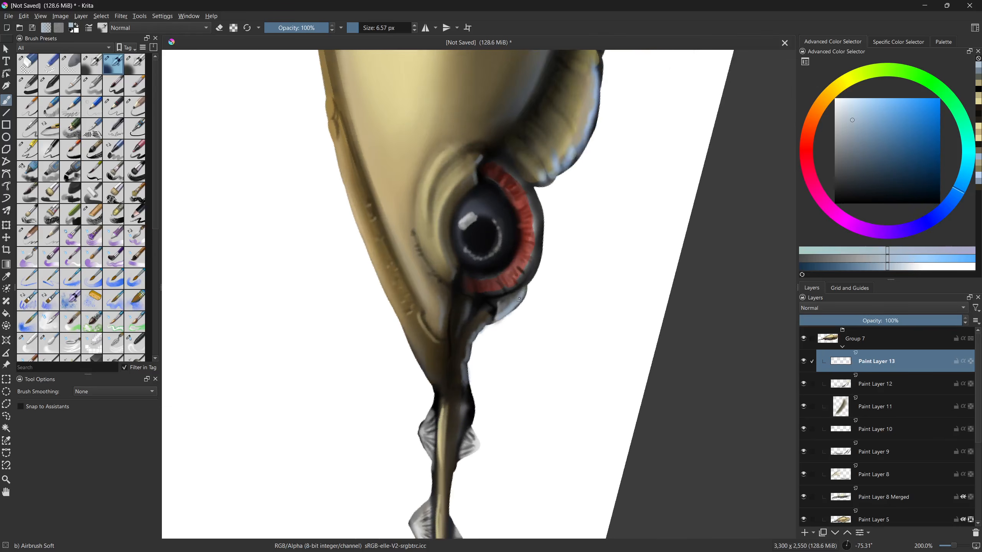
left_click_drag(496, 298, 501, 297)
- Edge the outer rim around the eye's red ring with thin pale blue reflected light at about 4 to 6 px
left_click_drag(530, 282, 540, 250)
left_click_drag(543, 214, 560, 311)
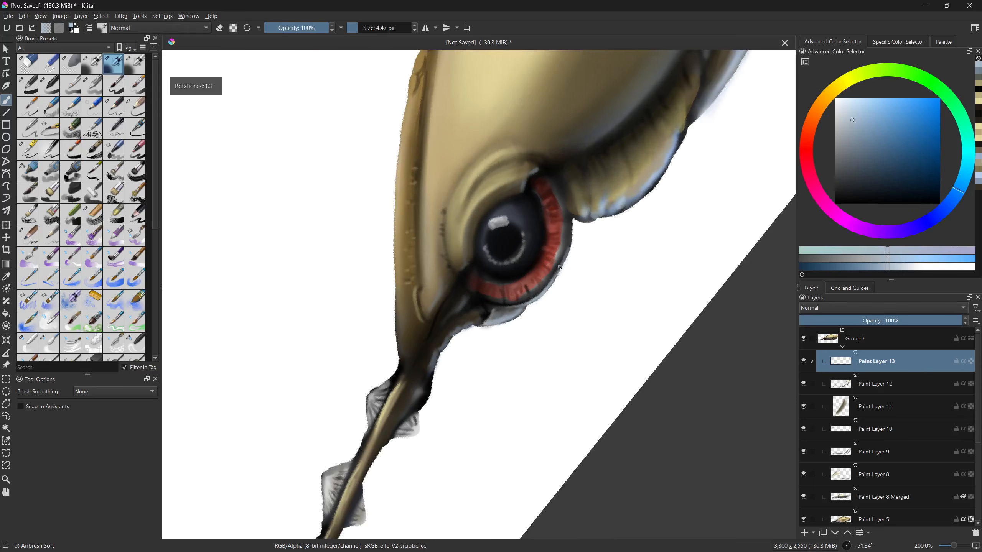
left_click_drag(554, 275, 463, 322)
left_click_drag(464, 363, 486, 308)
key("ctrl+z")
left_click_drag(467, 359, 501, 303)
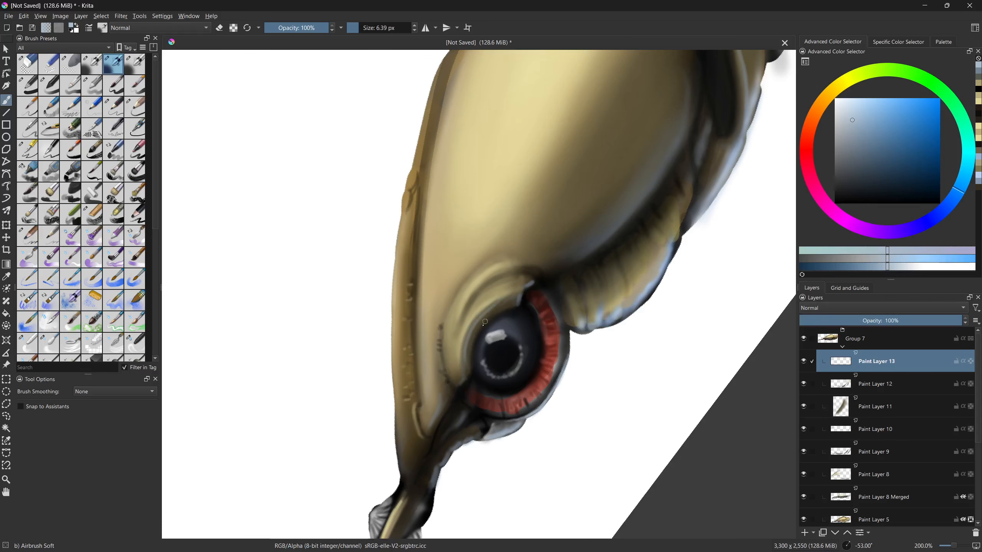
- Brush a soft pale blue glow into the lower eyeball around the pupil at about 13 to 23 px
mouse_move(499, 371)
left_mouse_down()
mouse_move(519, 343)
mouse_move(503, 378)
left_mouse_up()
key("ctrl+z")
key("bracketleft")
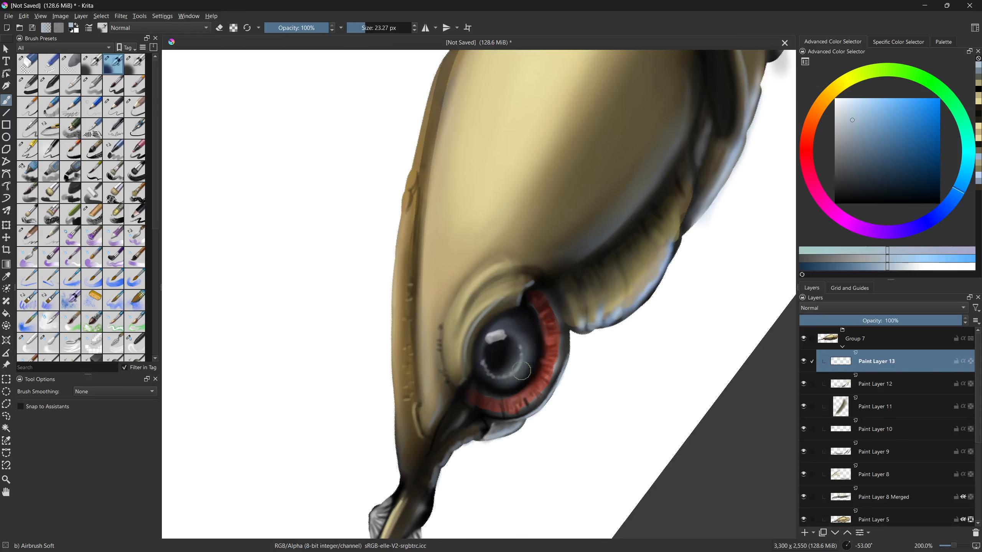
mouse_move(522, 364)
left_mouse_down()
mouse_move(511, 377)
mouse_move(531, 365)
mouse_move(508, 379)
left_mouse_up()
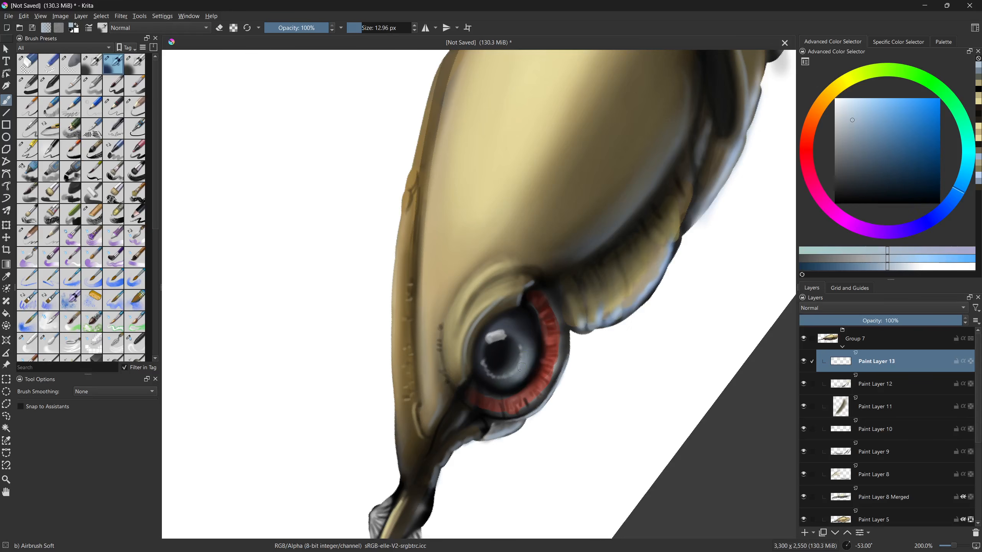
- Tint the eyeball with a deeper blue at about 28 px and shade the lower red ring with black at about 31 px
scroll(491, 397, "up", 2)
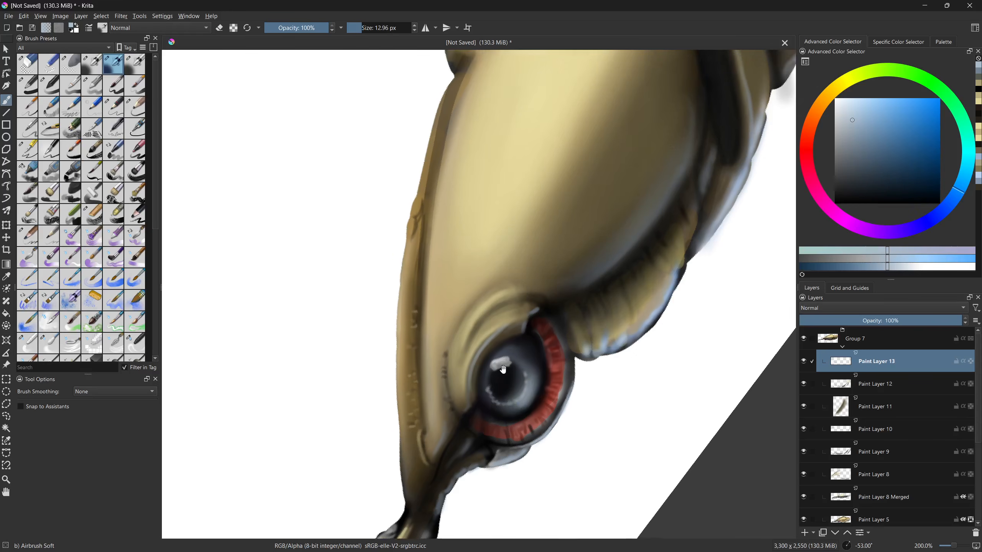
left_click(894, 155)
mouse_move(504, 406)
left_mouse_down()
mouse_move(516, 406)
mouse_move(494, 384)
left_mouse_up()
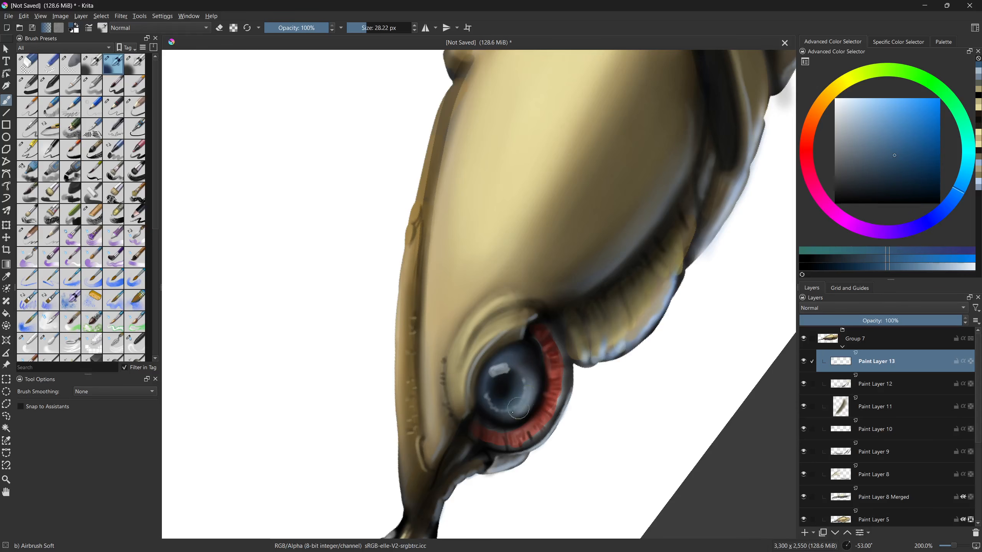
left_click_drag(858, 180, 835, 204)
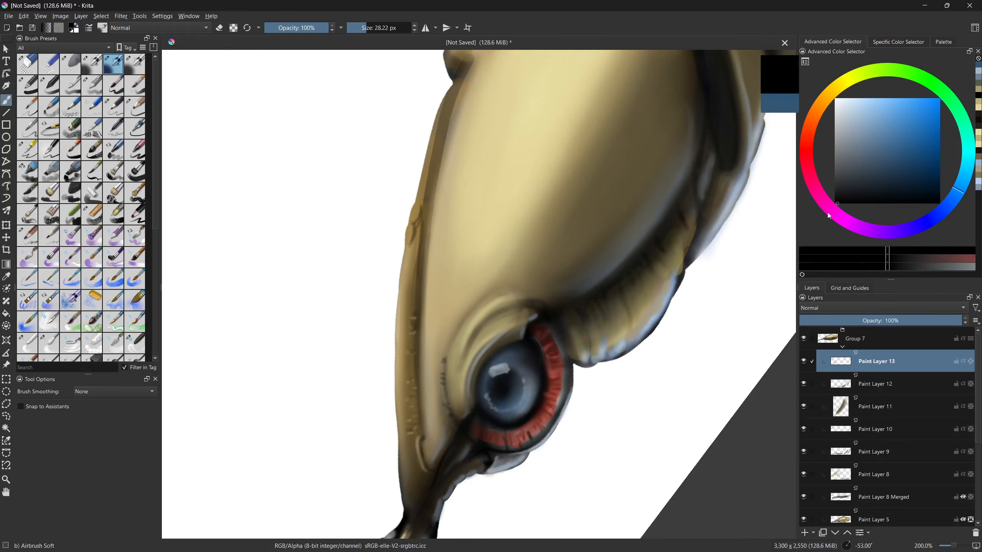
mouse_move(521, 413)
left_mouse_down()
mouse_move(494, 422)
mouse_move(536, 402)
mouse_move(539, 357)
mouse_move(541, 382)
mouse_move(465, 417)
left_mouse_up()
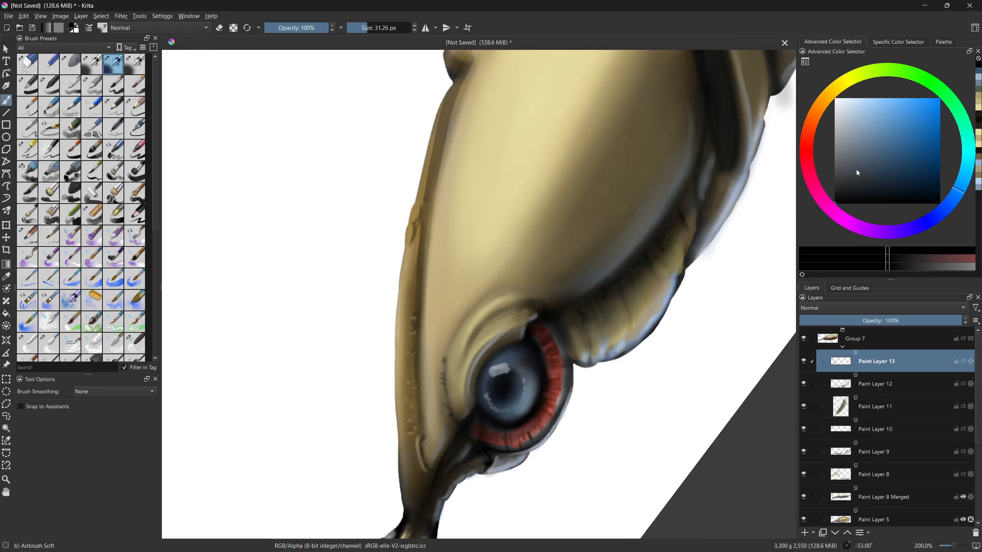
- Brush a lighter red, based on the colour sampled from the eye's ring, over the ring with the soft airbrush
left_click(836, 100)
left_click(558, 390, "ctrl")
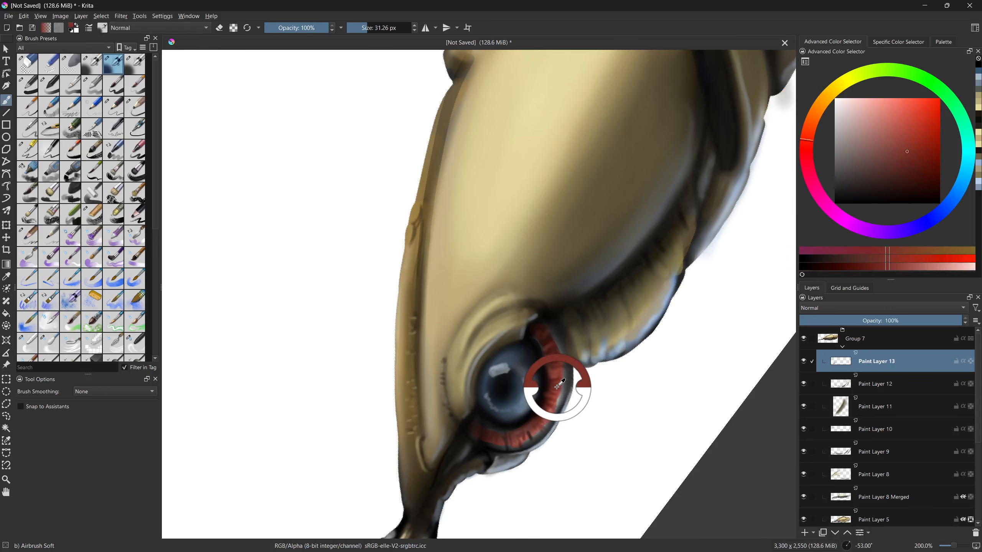
left_click(888, 128)
left_click_drag(510, 412, 516, 389)
left_click_drag(577, 384, 570, 385)
mouse_move(562, 317)
left_mouse_down()
mouse_move(567, 338)
mouse_move(564, 374)
left_mouse_up()
key("ctrl+z")
mouse_move(555, 306)
left_mouse_down()
mouse_move(569, 337)
mouse_move(566, 377)
mouse_move(550, 403)
mouse_move(513, 417)
mouse_move(491, 407)
mouse_move(531, 413)
mouse_move(566, 373)
mouse_move(496, 409)
mouse_move(510, 413)
mouse_move(561, 392)
left_mouse_up()
key("ctrl+z")
mouse_move(577, 342)
left_mouse_down()
mouse_move(552, 293)
mouse_move(568, 365)
left_mouse_up()
key("ctrl+z")
mouse_move(552, 303)
left_mouse_down()
mouse_move(569, 351)
mouse_move(559, 398)
mouse_move(548, 300)
mouse_move(570, 361)
left_mouse_up()
key("ctrl+z")
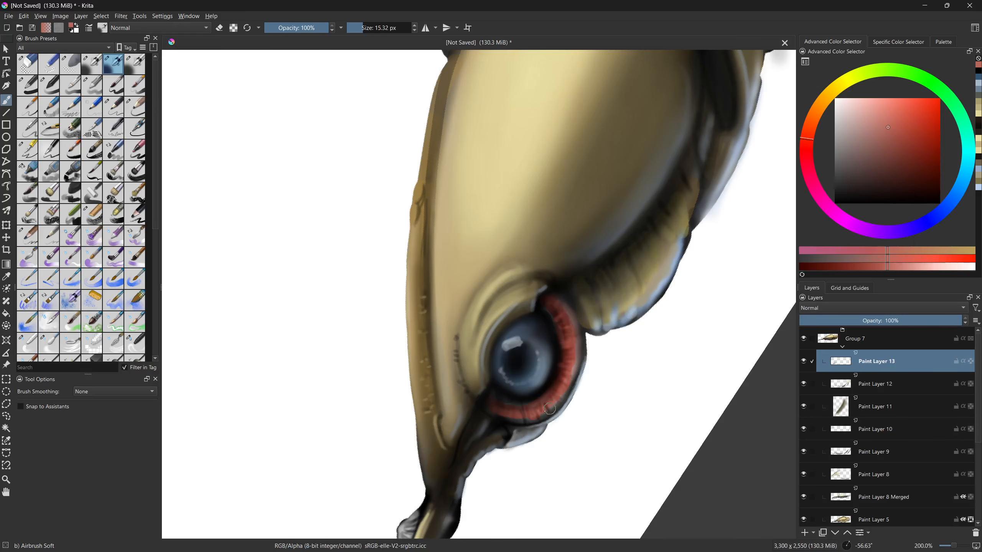
- Brush light red along the ring at about 15 px and darken the eyeball's upper area with black at about 26 px
mouse_move(500, 411)
left_mouse_down()
mouse_move(557, 375)
mouse_move(522, 415)
mouse_move(563, 384)
left_mouse_up()
left_click_drag(893, 177, 835, 204)
mouse_move(514, 373)
left_mouse_down("shift")
mouse_move(513, 330)
mouse_move(535, 325)
mouse_move(502, 376)
mouse_move(533, 323)
mouse_move(505, 396)
mouse_move(521, 321)
left_mouse_up("shift")
key("ctrl+z")
left_click_drag(513, 357, 501, 357, "shift")
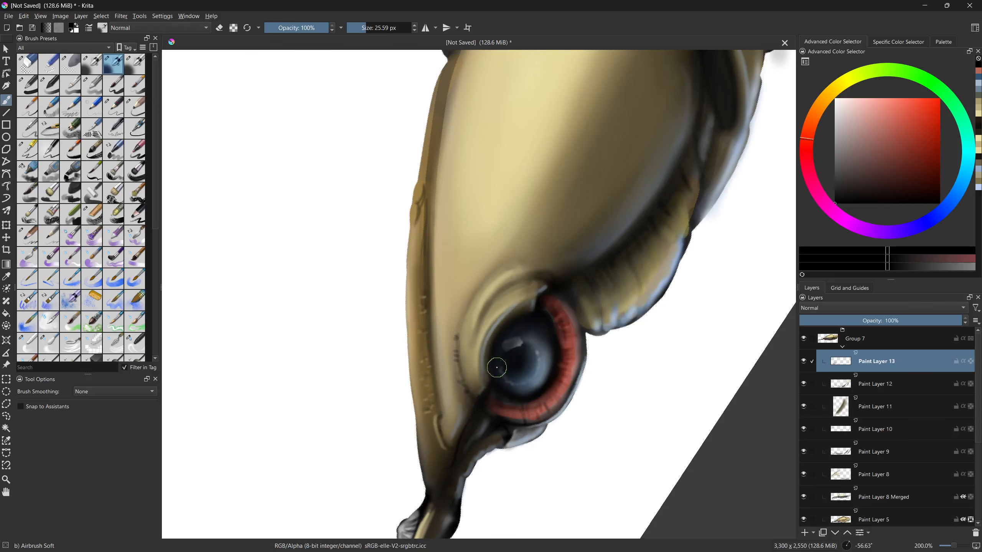
- Paint small soft white highlights on the eyeball at about 12 px
left_click_drag(836, 163, 835, 99)
left_click_drag(526, 340, 516, 339, "shift")
left_click(537, 382)
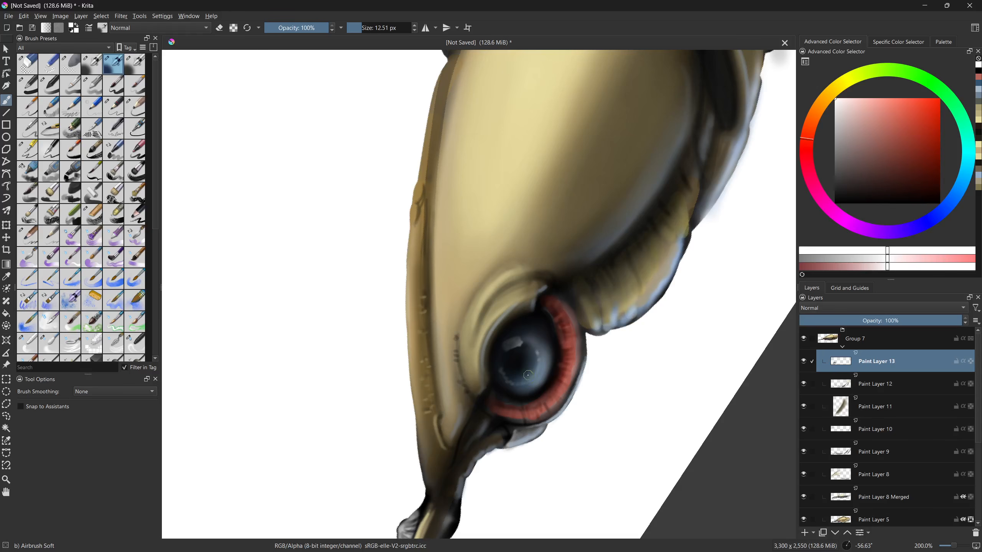
key("bracketleft")
left_click_drag(514, 341, 522, 348)
- Tint the eye's upper highlight with blue at about 12 px and touch up the ring's lower edge with black
left_click(949, 203)
mouse_move(503, 343)
left_mouse_down()
mouse_move(503, 356)
mouse_move(519, 347)
left_mouse_up()
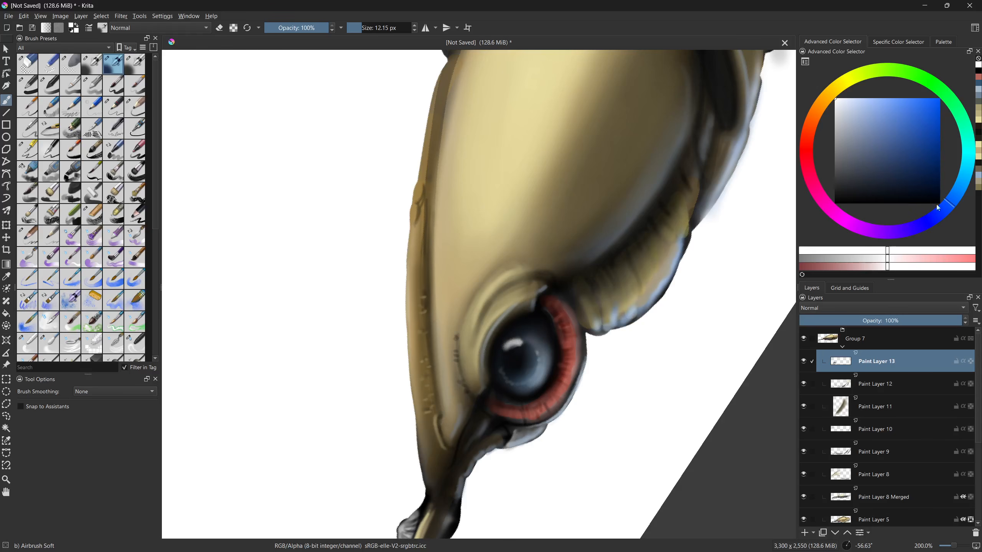
left_click(894, 128)
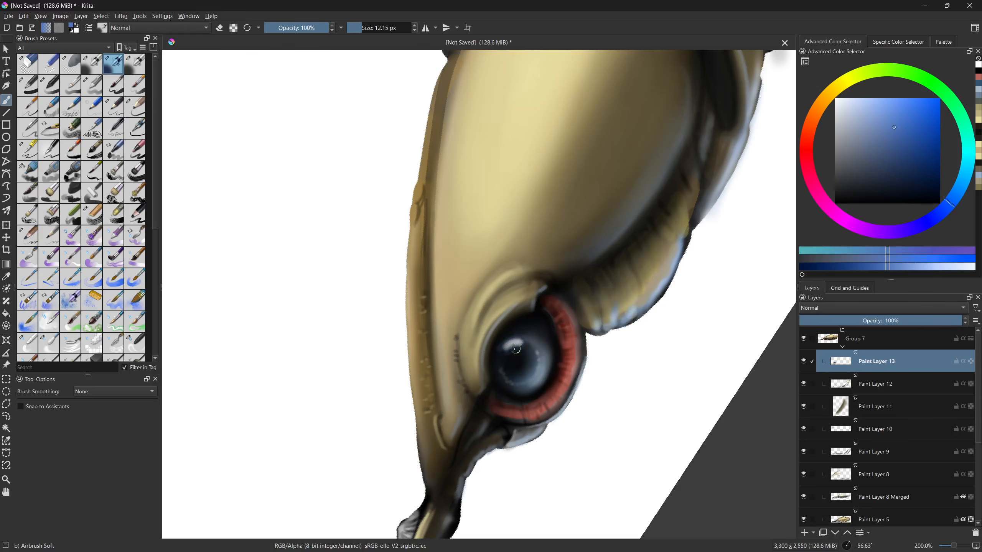
left_click_drag(516, 349, 512, 343)
left_click(835, 203)
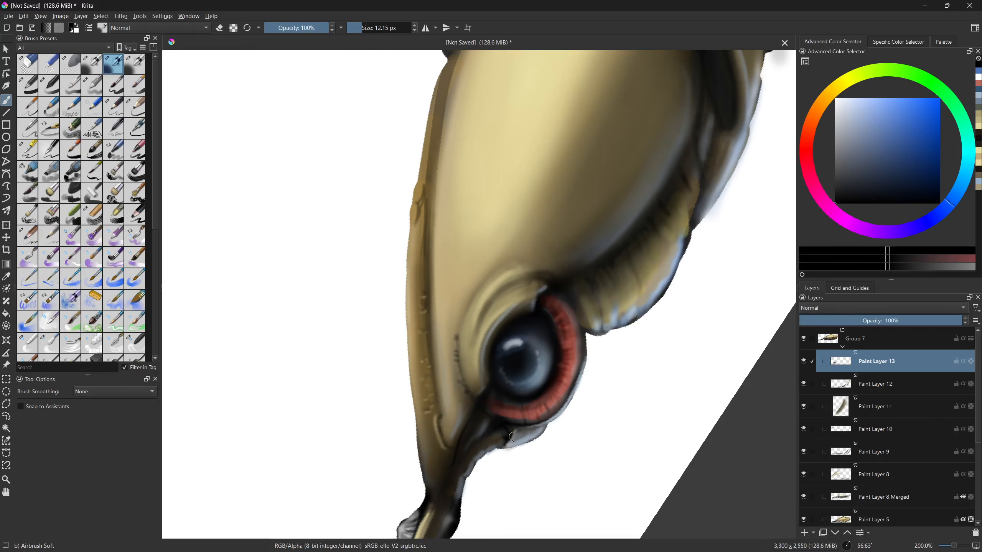
key("5")
left_click_drag(542, 421, 586, 387)
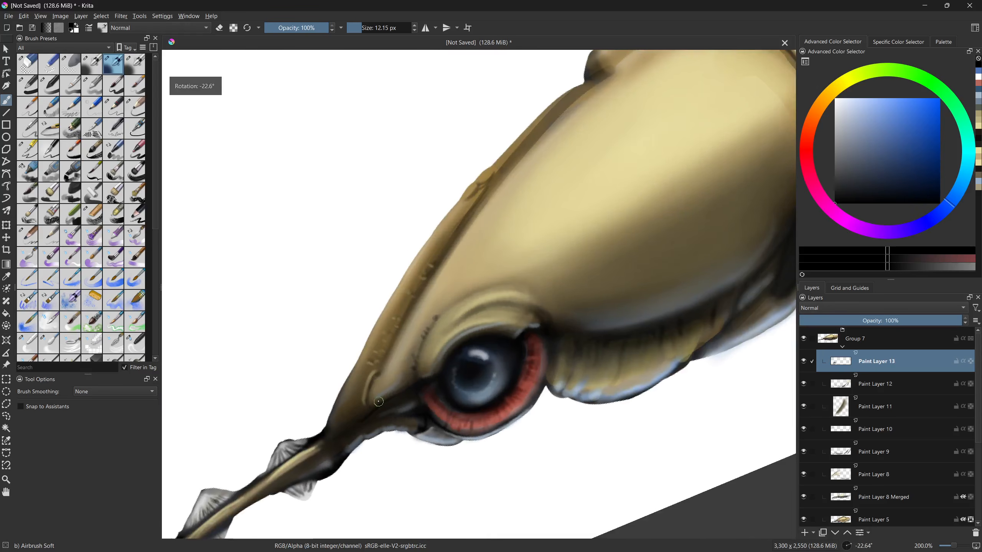
scroll(386, 402, "down", 3)
scroll(455, 414, "up", 4)
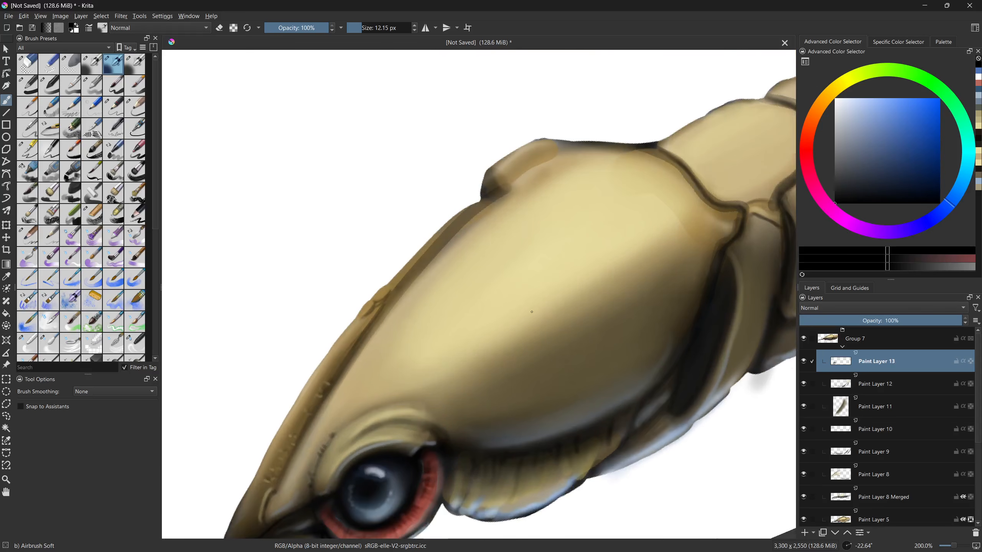
- Add a new paint layer above Paint Layer 13 and select the Basic-1 brush preset
left_click(531, 312, "ctrl")
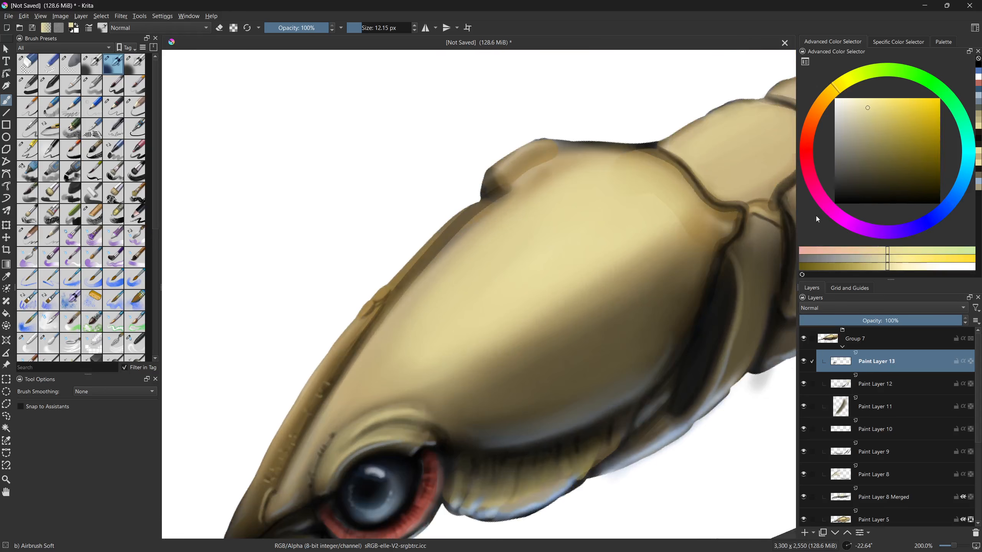
left_click(850, 123)
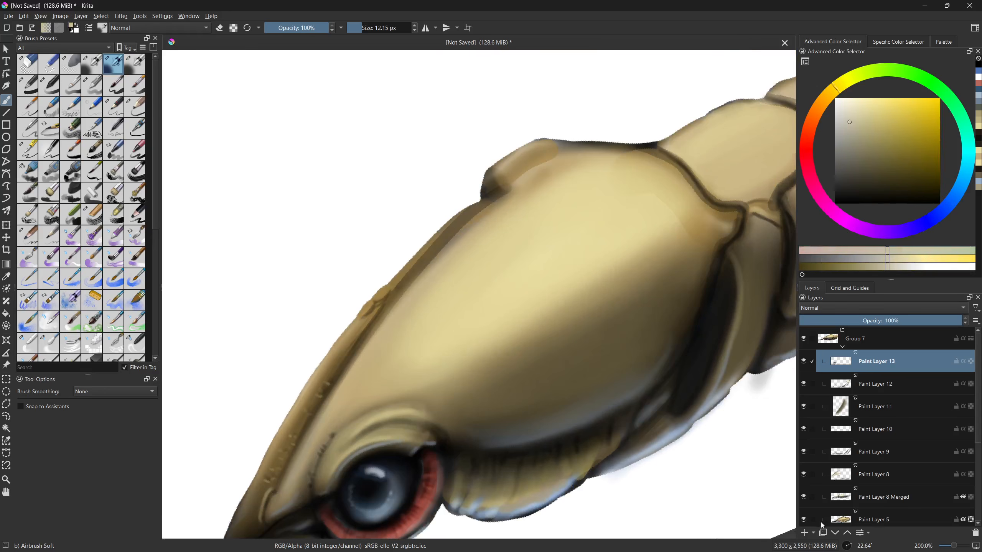
left_click(807, 532)
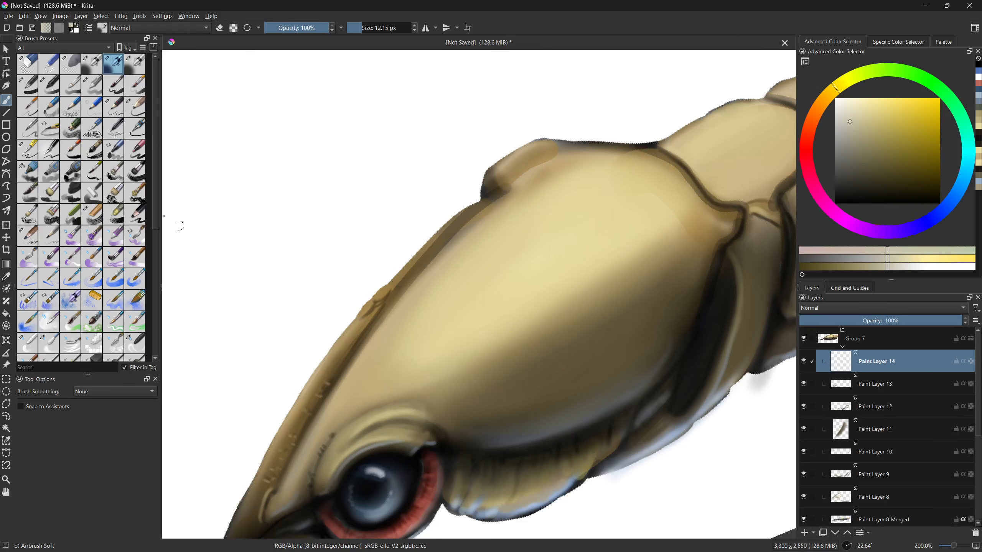
left_click(28, 87)
left_click_drag(483, 300, 539, 274, "shift")
key("ctrl+z")
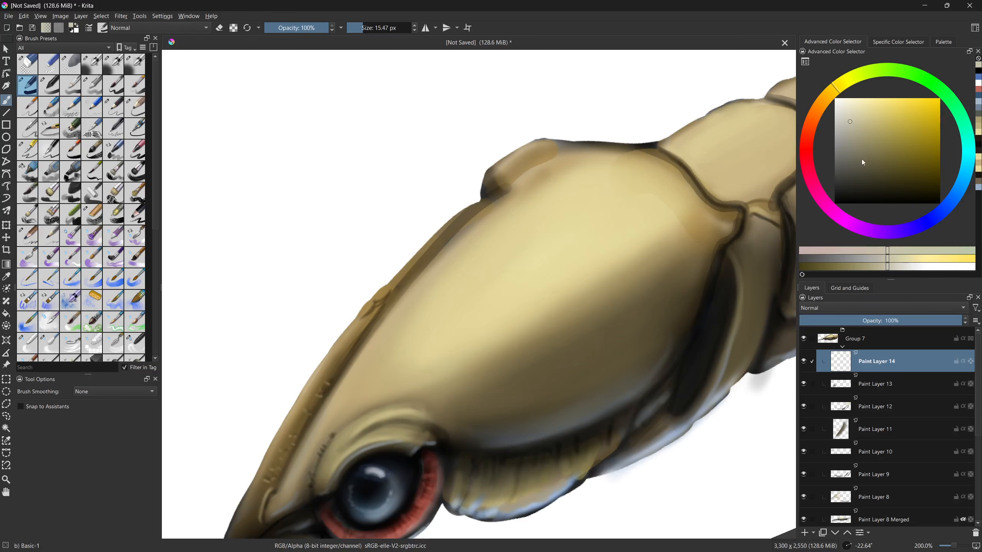
- Paint five irregular solid white patches across the large head plate at about 14 px
left_click_drag(862, 163, 834, 97)
mouse_move(485, 253)
left_mouse_down()
mouse_move(534, 250)
mouse_move(532, 238)
mouse_move(493, 243)
mouse_move(539, 248)
left_mouse_up()
key("bracketleft")
mouse_move(425, 354)
left_mouse_down()
mouse_move(443, 327)
mouse_move(429, 352)
left_mouse_up()
key("bracketright")
key("bracketright")
key("bracketright")
mouse_move(618, 237)
left_mouse_down()
mouse_move(640, 235)
mouse_move(607, 235)
mouse_move(640, 232)
left_mouse_up()
key("bracketleft")
mouse_move(526, 321)
left_mouse_down()
mouse_move(543, 338)
mouse_move(533, 320)
mouse_move(548, 319)
mouse_move(554, 335)
left_mouse_up()
key("bracketleft")
left_click_drag(475, 287, 489, 287)
- Try the Overlay blending mode at 45% opacity on the patch layer with an extra test patch
left_click(852, 308)
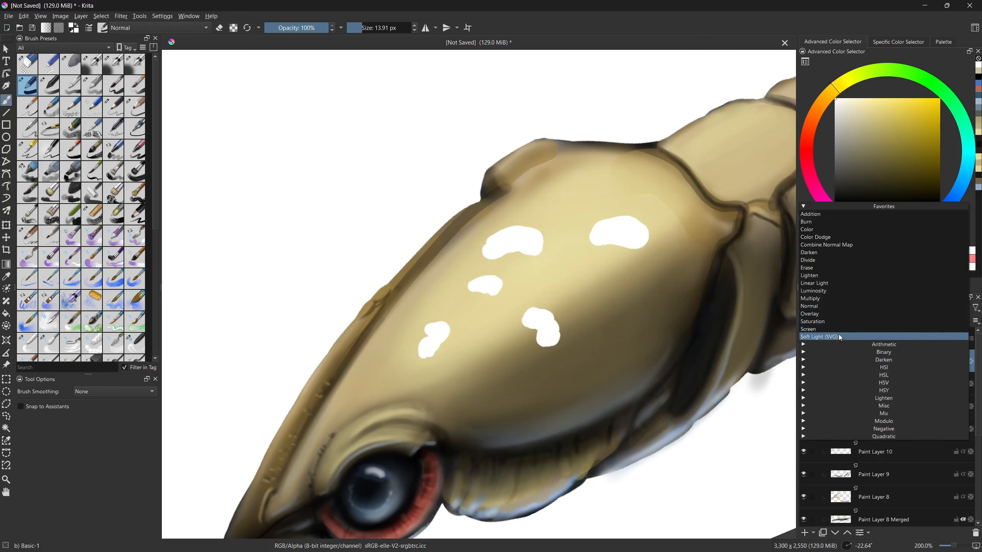
left_click(839, 316)
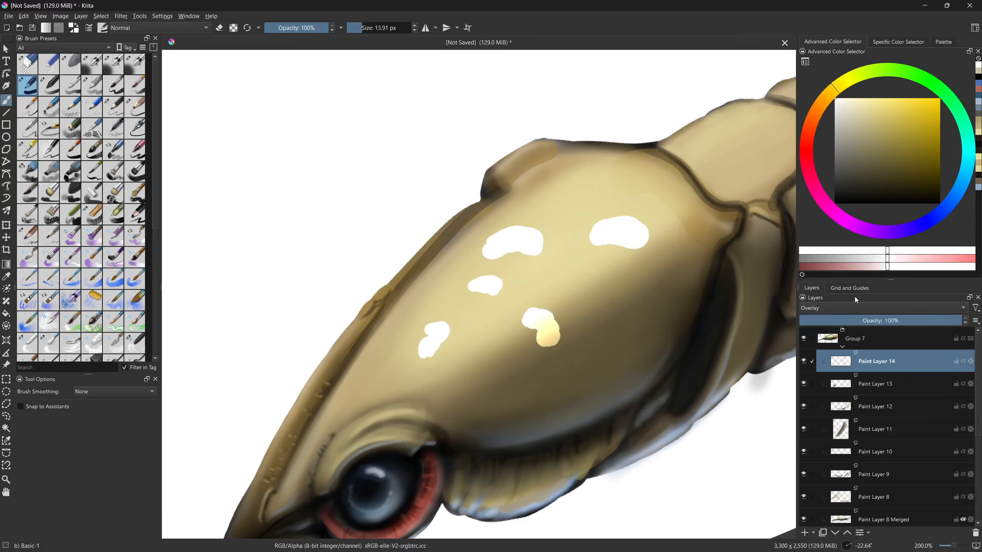
left_click_drag(889, 316, 872, 329)
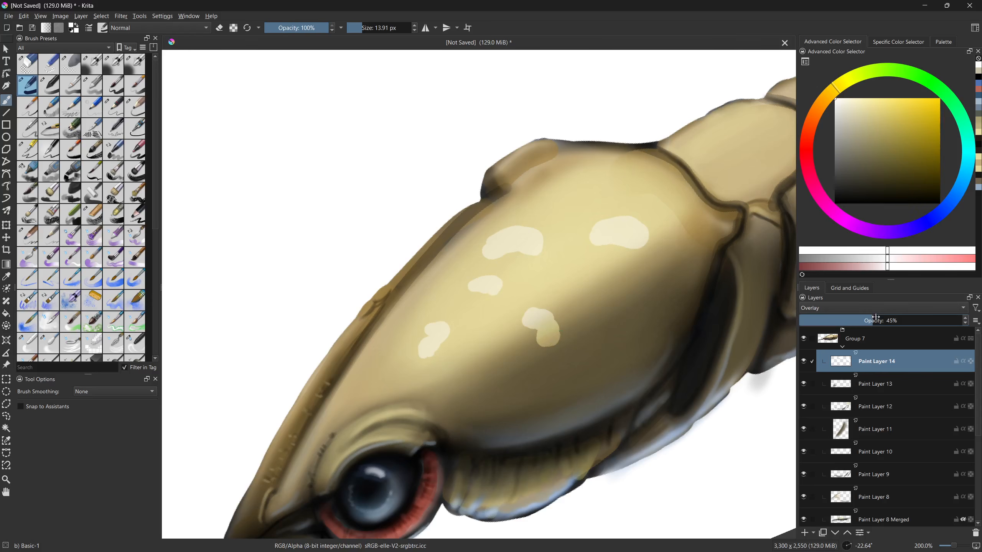
left_click_drag(529, 386, 534, 390)
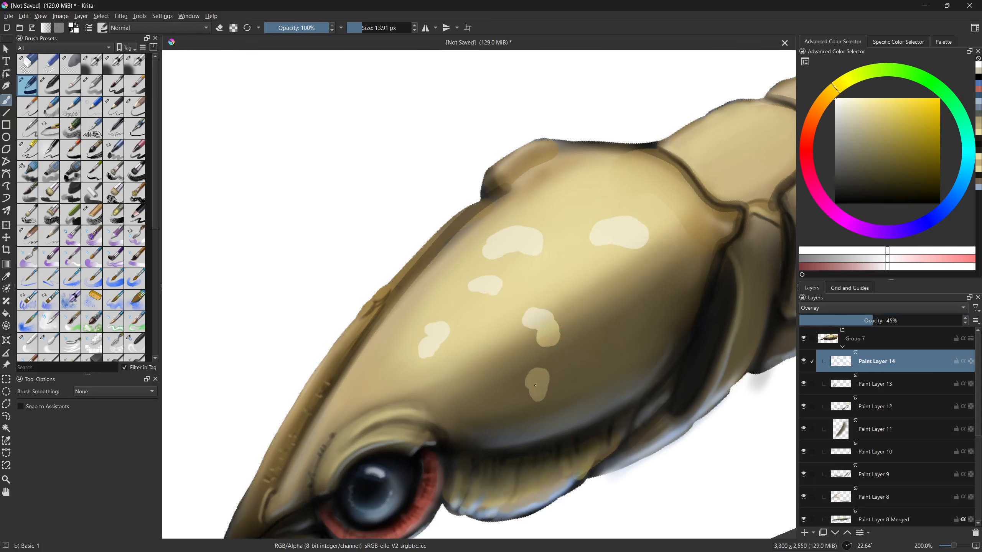
- Set the patch layer's opacity to 20% and its blending mode to Normal
left_click_drag(873, 324, 827, 324)
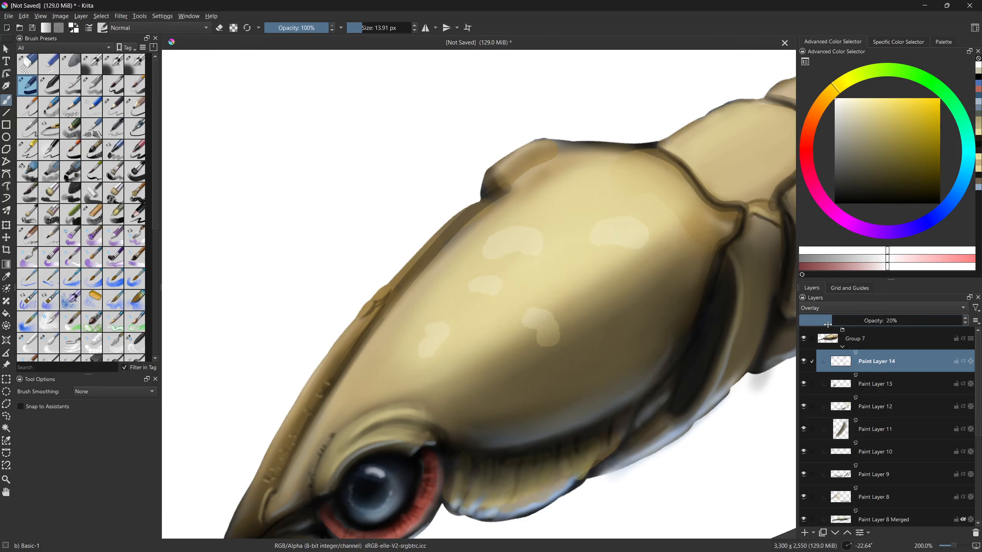
left_click(866, 311)
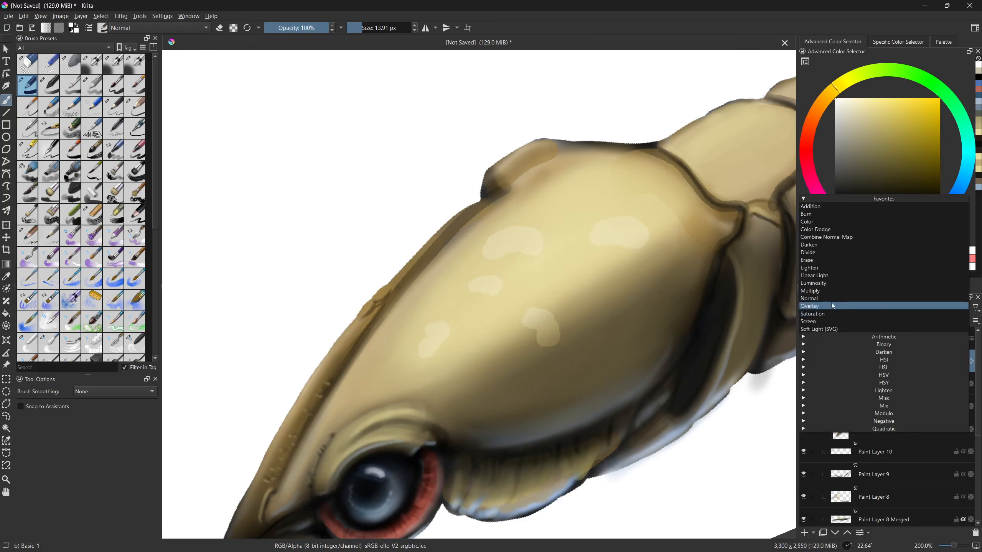
left_click(836, 299)
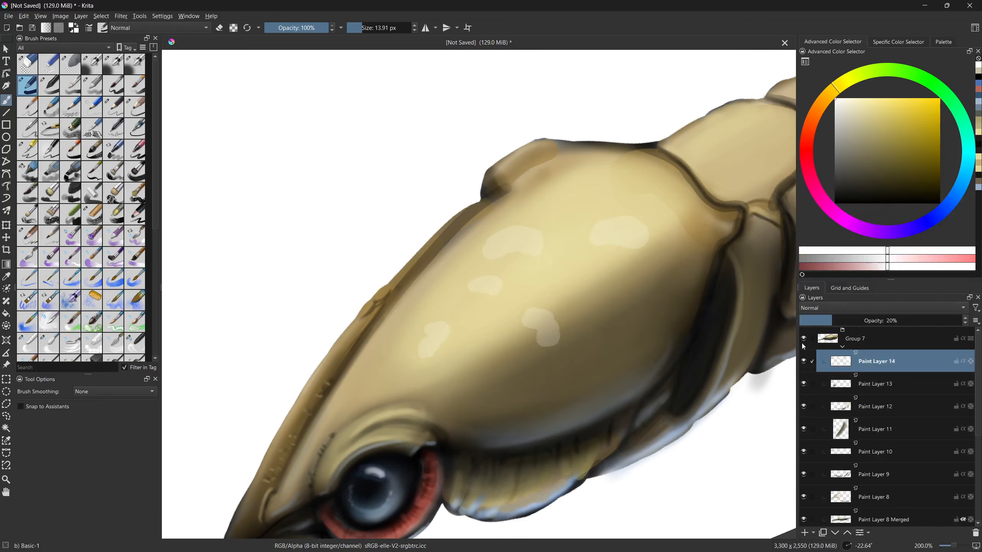
- Paint more irregular white patches over the head plate and enlarge the upper ones at about 17 px
left_click_drag(432, 343, 447, 337)
key("bracketright")
left_click_drag(397, 366, 400, 359)
mouse_move(618, 296)
left_mouse_down()
mouse_move(622, 288)
mouse_move(626, 302)
left_mouse_up()
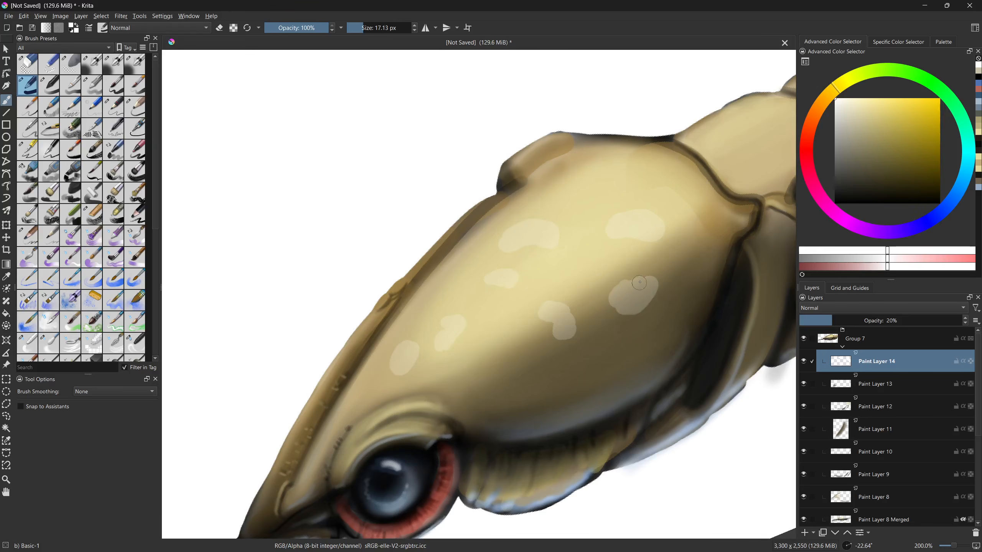
mouse_move(548, 381)
left_mouse_down()
mouse_move(533, 388)
mouse_move(553, 371)
mouse_move(550, 386)
left_mouse_up()
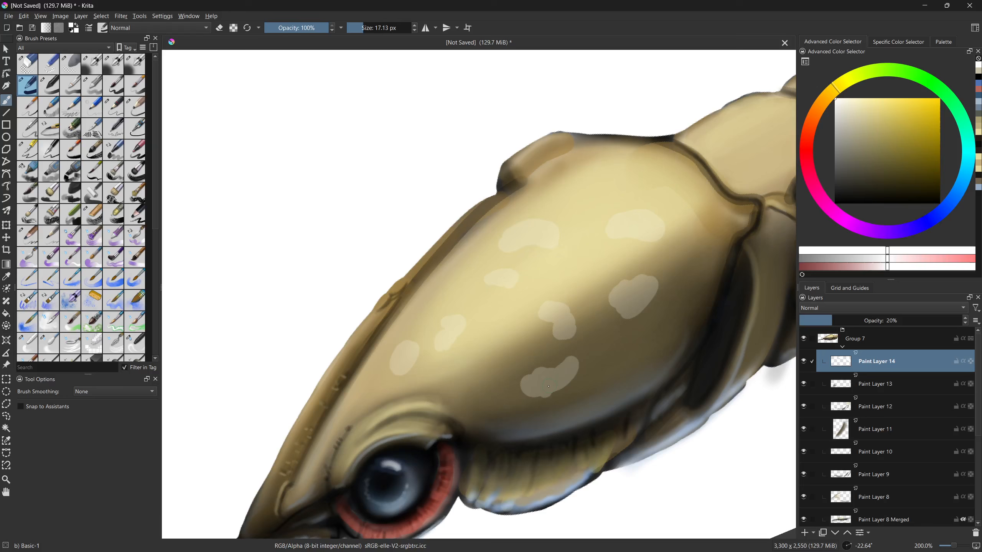
mouse_move(486, 355)
left_mouse_down()
mouse_move(503, 346)
mouse_move(506, 354)
mouse_move(512, 329)
left_mouse_up()
mouse_move(572, 201)
left_mouse_down()
mouse_move(563, 221)
mouse_move(629, 190)
mouse_move(559, 210)
mouse_move(616, 210)
left_mouse_up()
mouse_move(526, 259)
left_mouse_down()
mouse_move(532, 286)
mouse_move(482, 278)
mouse_move(517, 250)
left_mouse_up()
mouse_move(454, 335)
left_mouse_down()
mouse_move(436, 358)
mouse_move(460, 341)
mouse_move(449, 377)
mouse_move(434, 367)
left_mouse_up()
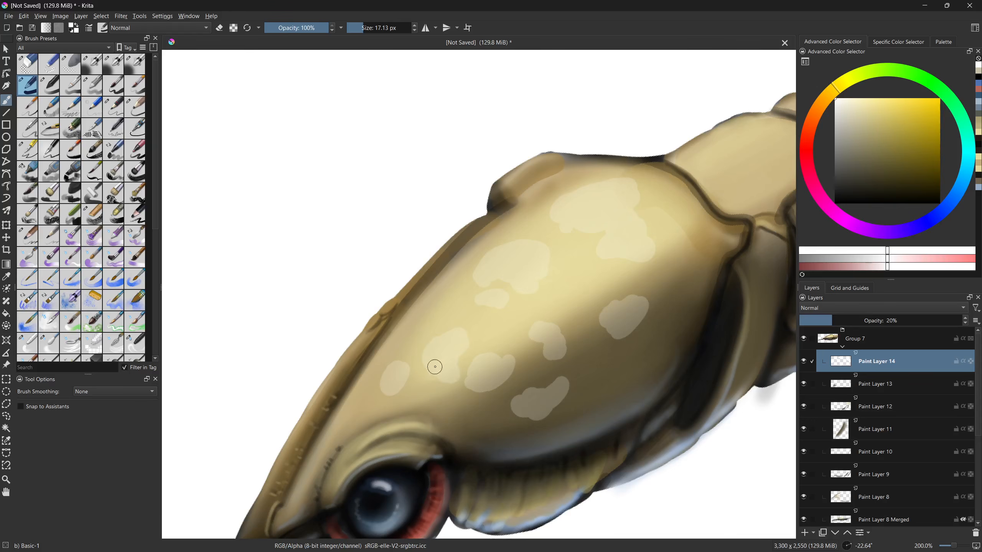
- Fill the head plate's lower edge, rear side and area above the eye with smaller white patches at about 13 px
key("[")
mouse_move(590, 381)
left_mouse_down()
mouse_move(632, 367)
mouse_move(672, 332)
mouse_move(676, 352)
mouse_move(682, 325)
mouse_move(663, 371)
left_mouse_up()
mouse_move(570, 423)
left_mouse_down()
mouse_move(544, 442)
mouse_move(493, 452)
mouse_move(494, 443)
left_mouse_up()
mouse_move(450, 411)
left_mouse_down()
mouse_move(455, 401)
mouse_move(446, 414)
left_mouse_up()
left_click_drag(348, 387, 367, 436)
mouse_move(621, 246)
left_mouse_down()
mouse_move(579, 295)
mouse_move(634, 302)
mouse_move(649, 290)
mouse_move(645, 304)
left_mouse_up()
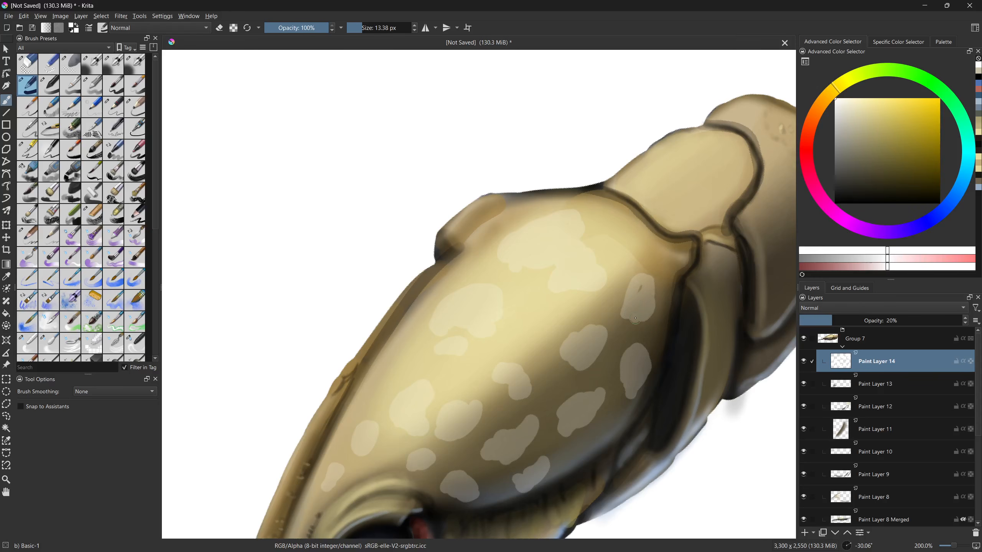
- Set the patch layer's opacity to 21% and lock its transparency, enlarging the brush to about 98 px
left_click_drag(816, 321, 833, 325)
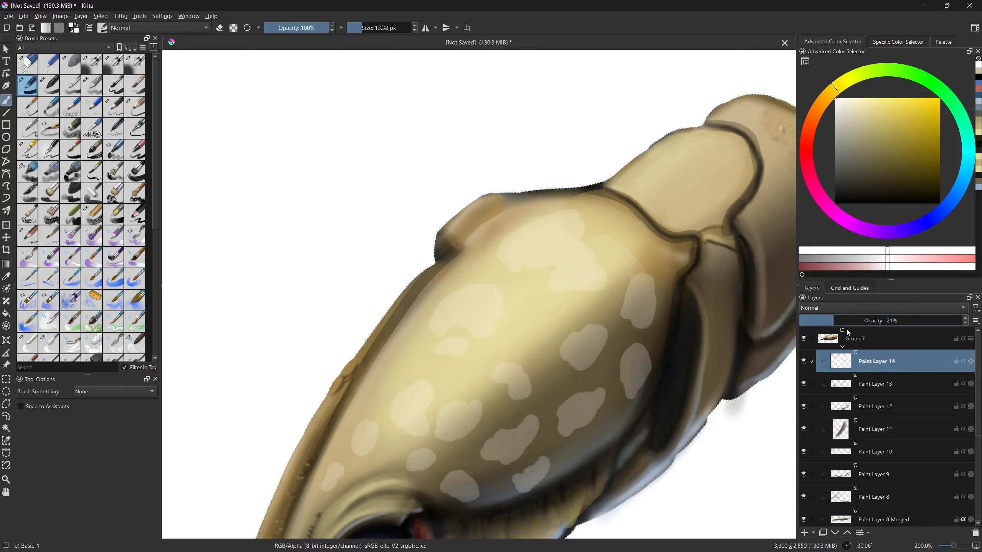
left_click(971, 363)
mouse_move(375, 397)
left_mouse_down()
mouse_move(433, 414)
mouse_move(452, 391)
left_mouse_up()
left_click_drag(510, 377, 575, 377)
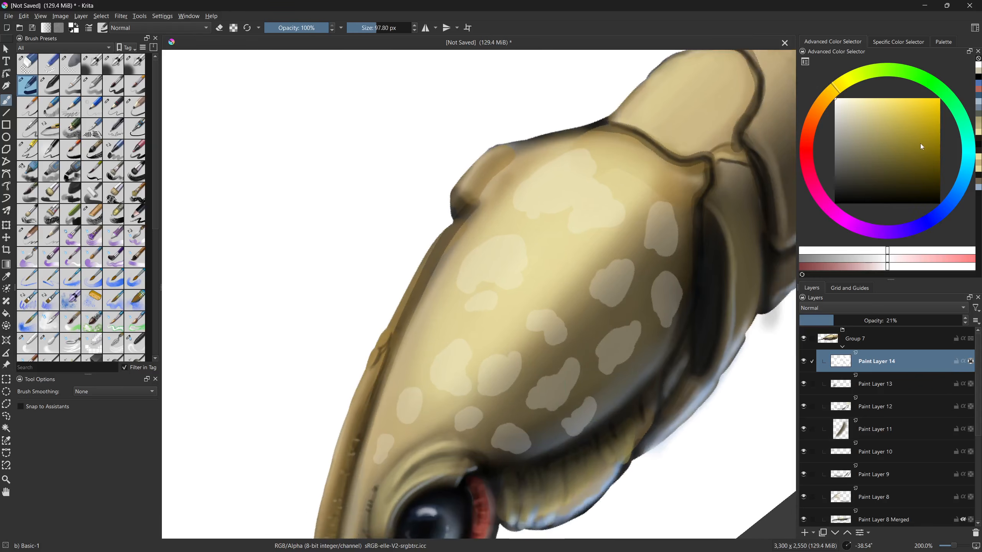
- Recolour the head plate's patches orange-brown, with a darker brown over the lower ones, at about 98 px
left_click(816, 114)
left_click_drag(931, 143, 926, 144)
mouse_move(420, 458)
left_mouse_down()
mouse_move(526, 226)
mouse_move(497, 436)
mouse_move(665, 294)
mouse_move(653, 348)
left_mouse_up()
left_click(940, 170)
mouse_move(498, 371)
left_mouse_down()
mouse_move(574, 263)
mouse_move(697, 314)
mouse_move(483, 501)
left_mouse_up()
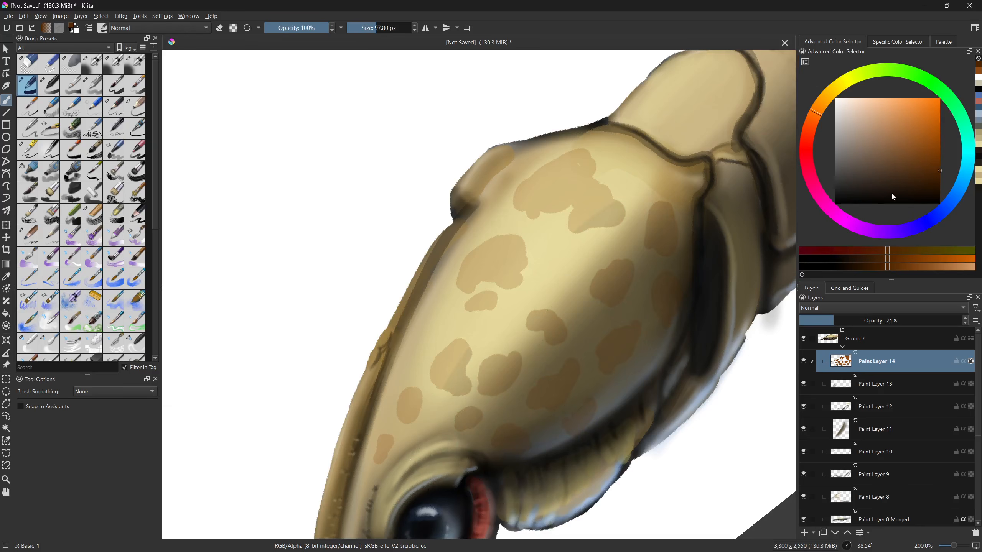
left_click(940, 180)
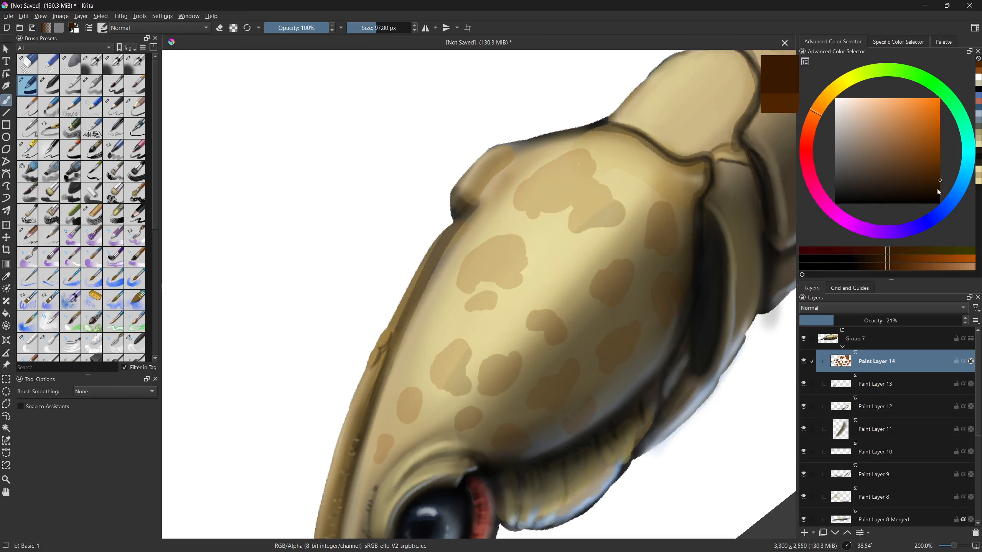
- Try brushing saturated and lighter blue over the patches along the head plate's lower edge with the hard brush
left_click(959, 188)
left_click(916, 125)
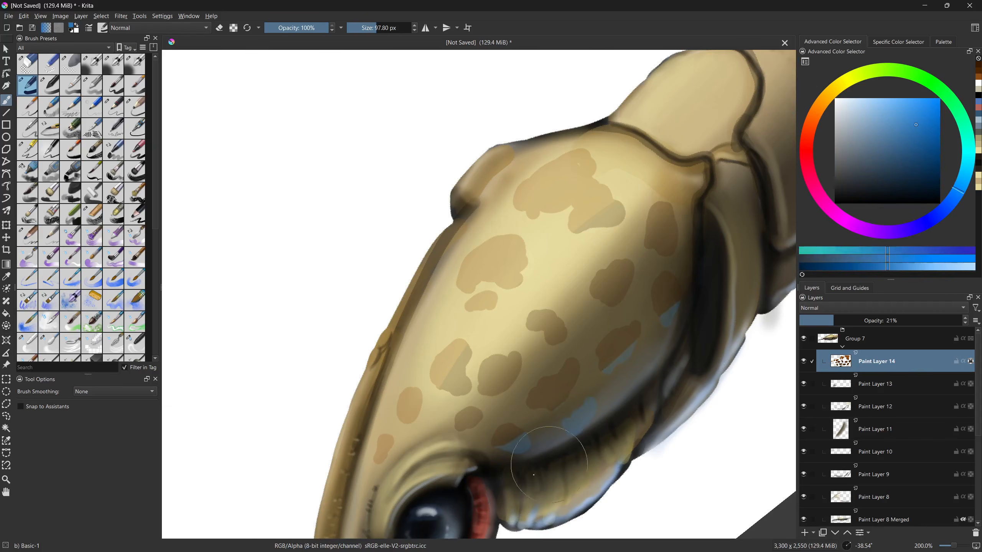
left_click(865, 118)
left_click_drag(490, 483, 580, 415)
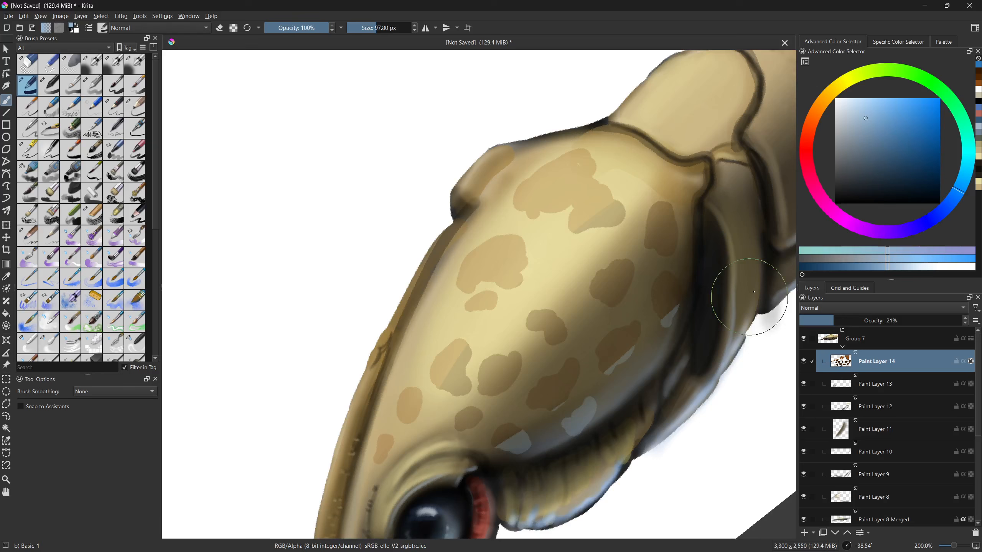
key("ctrl+z")
key("ctrl+shift+z")
key("ctrl+z")
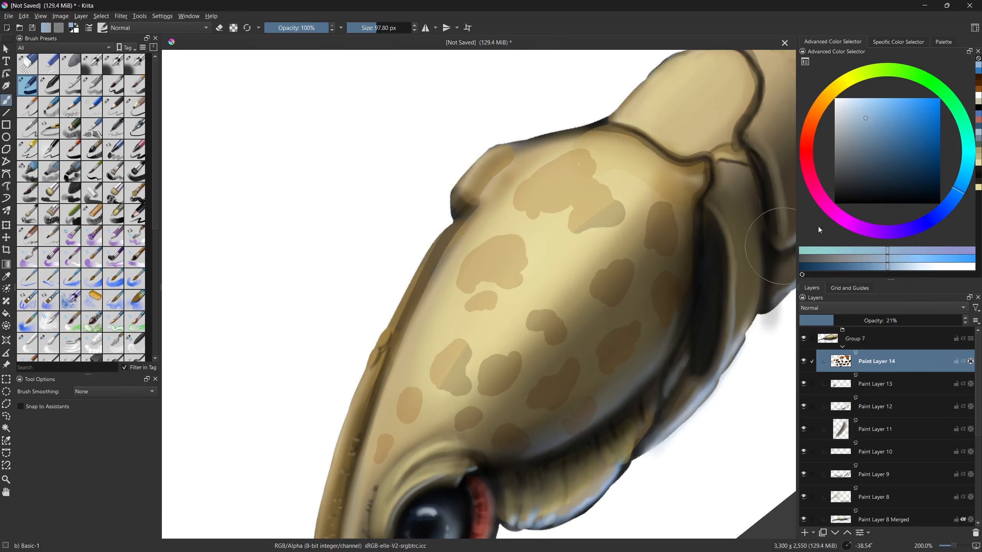
- Brush pale blue over the patches along the head plate's lower edge with the Airbrush Soft preset at about 140 px
left_click(852, 113)
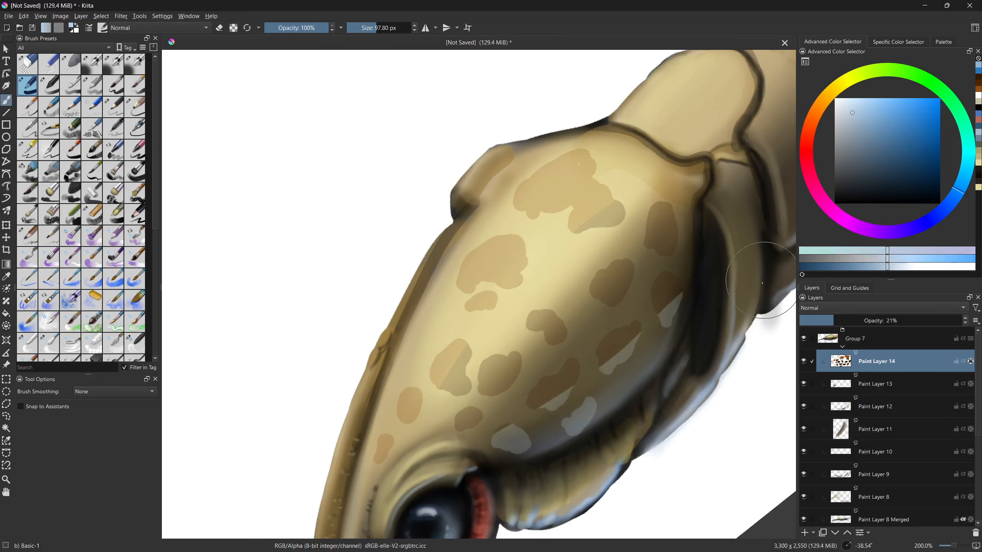
left_click(110, 72)
left_click_drag(551, 431, 649, 431, "shift")
mouse_move(510, 492)
left_mouse_down()
mouse_move(693, 365)
mouse_move(510, 495)
mouse_move(452, 507)
left_mouse_up()
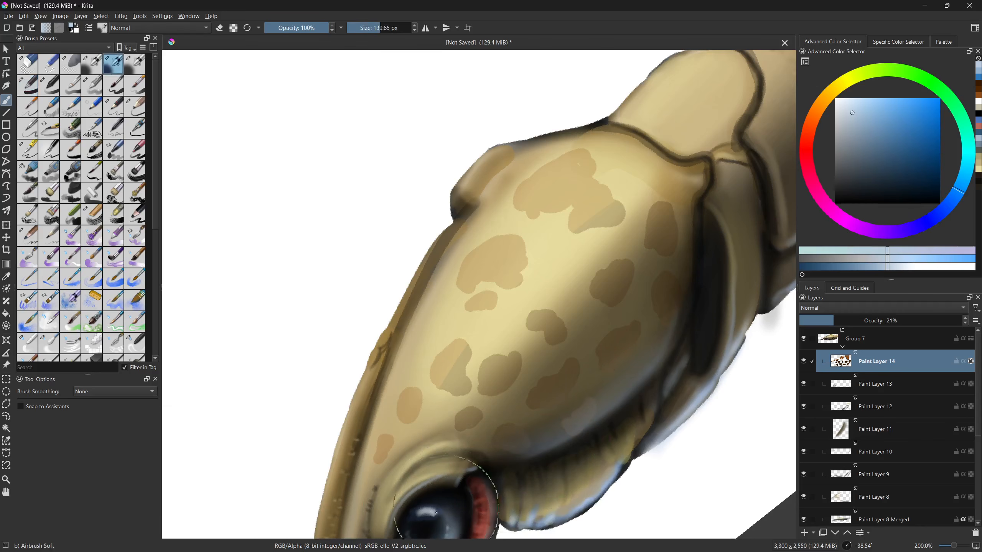
- Darken the patches on the head plate's shaded rear and lower areas with black, using the soft airbrush at about 140 px
left_click(737, 293, "ctrl")
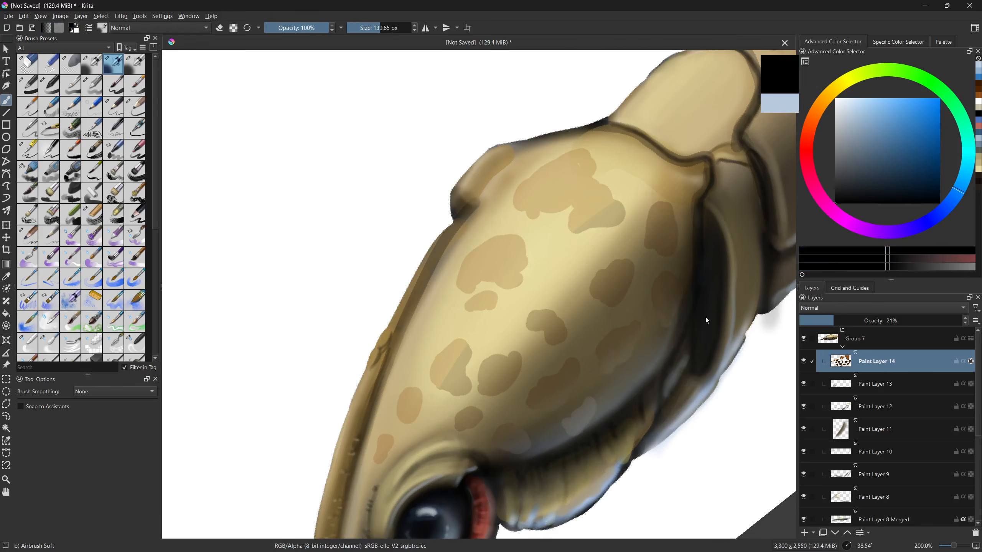
mouse_move(418, 476)
left_mouse_down()
mouse_move(602, 305)
mouse_move(584, 396)
mouse_move(688, 214)
left_mouse_up()
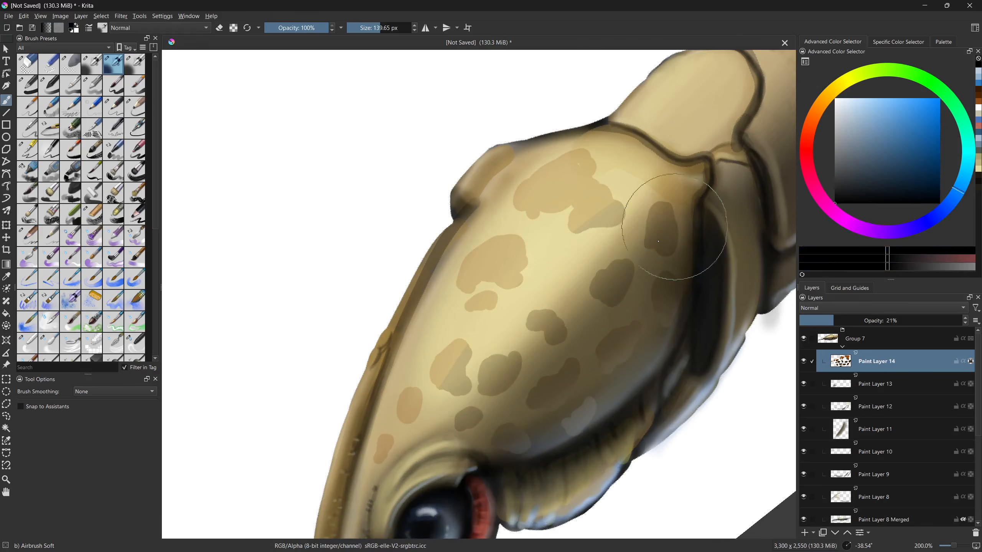
left_click_drag(585, 426, 619, 393, "shift")
- Brush orange-brown and brighter orange over the head plate's patches above the eye and across its upper part at about 140 px
left_click(817, 110)
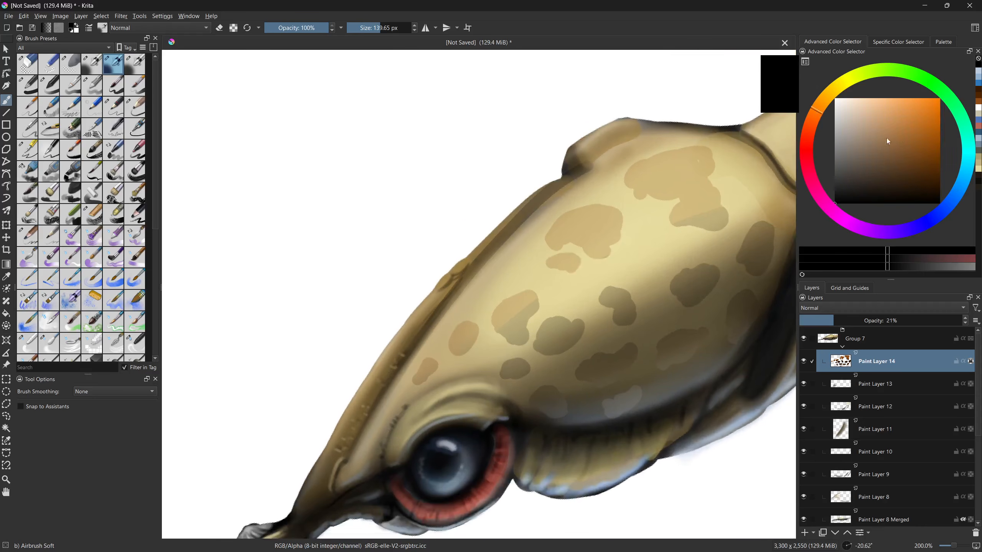
left_click(934, 124)
left_click_drag(415, 418, 430, 392)
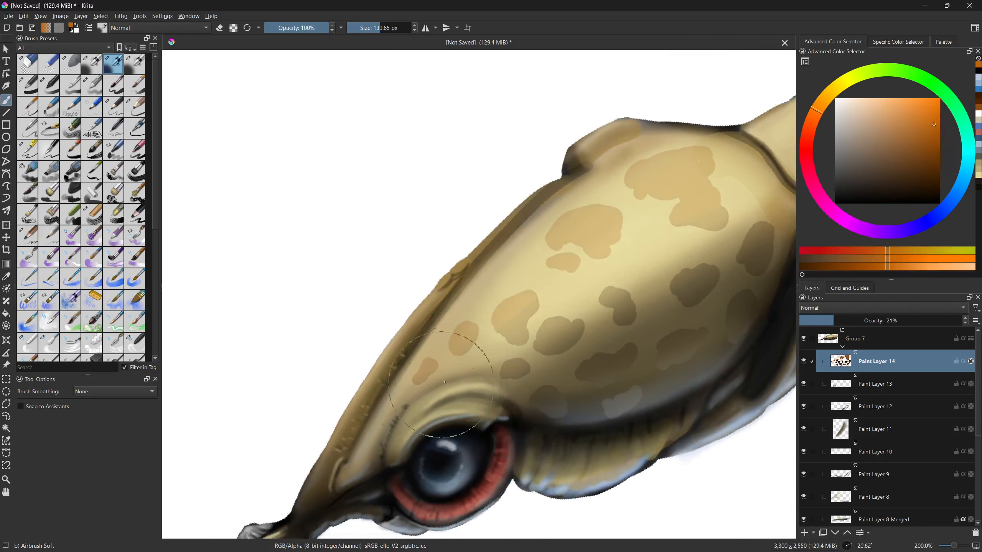
left_click(939, 98)
mouse_move(563, 316)
left_mouse_down()
mouse_move(529, 303)
mouse_move(393, 441)
mouse_move(483, 350)
mouse_move(568, 334)
left_mouse_up()
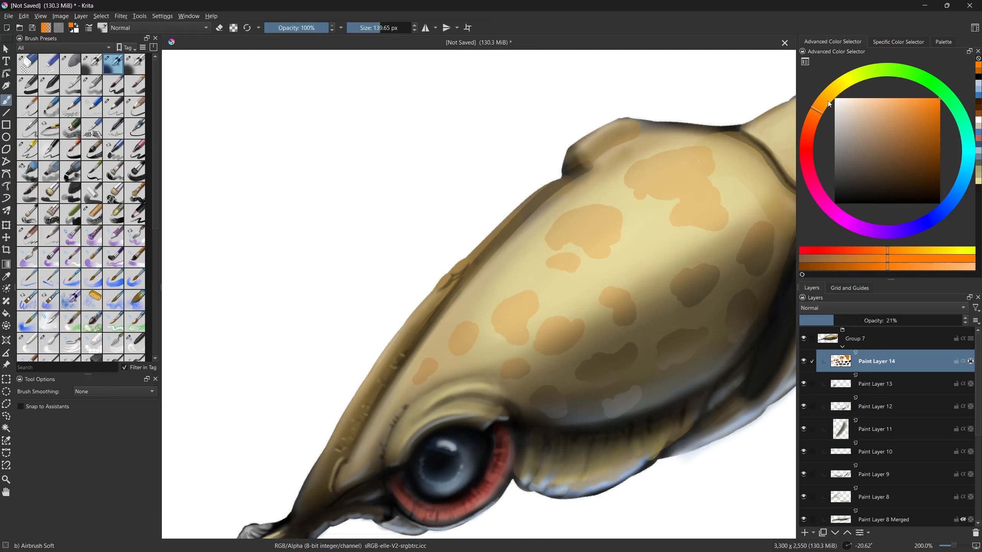
- Fade the patches along the head plate's upper edge with white and glaze them with a golden orange-brown
left_click_drag(828, 104, 831, 92)
left_click(929, 144)
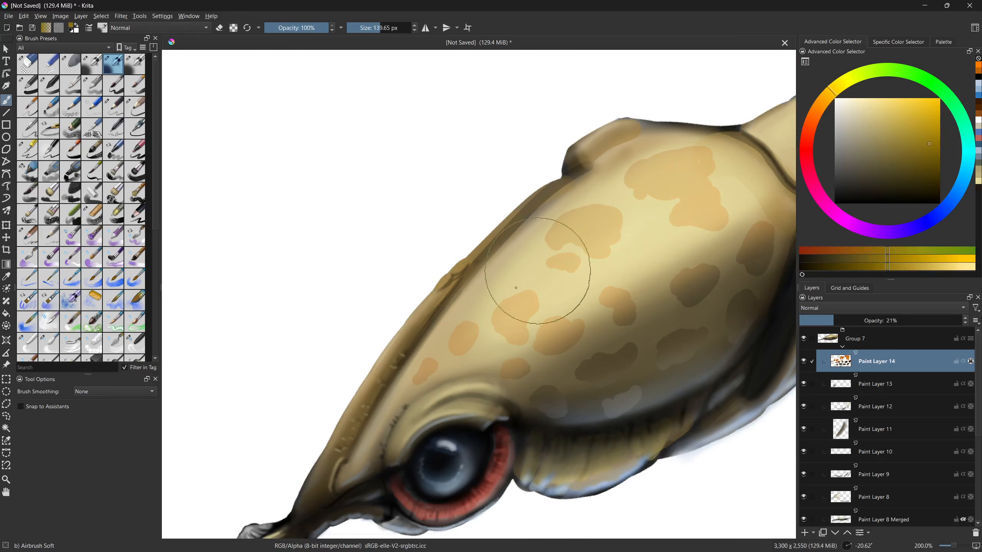
left_click_drag(560, 254, 529, 283)
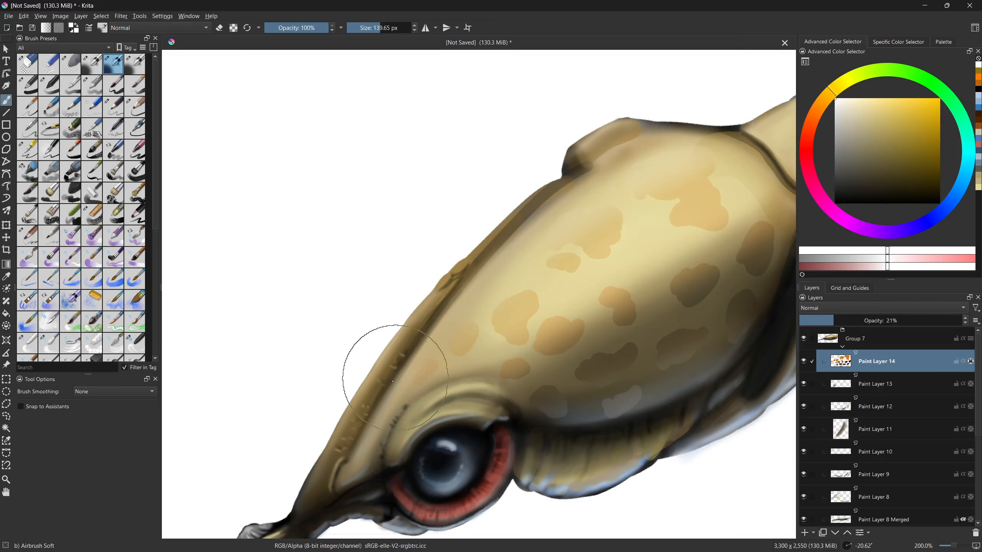
left_click(940, 132)
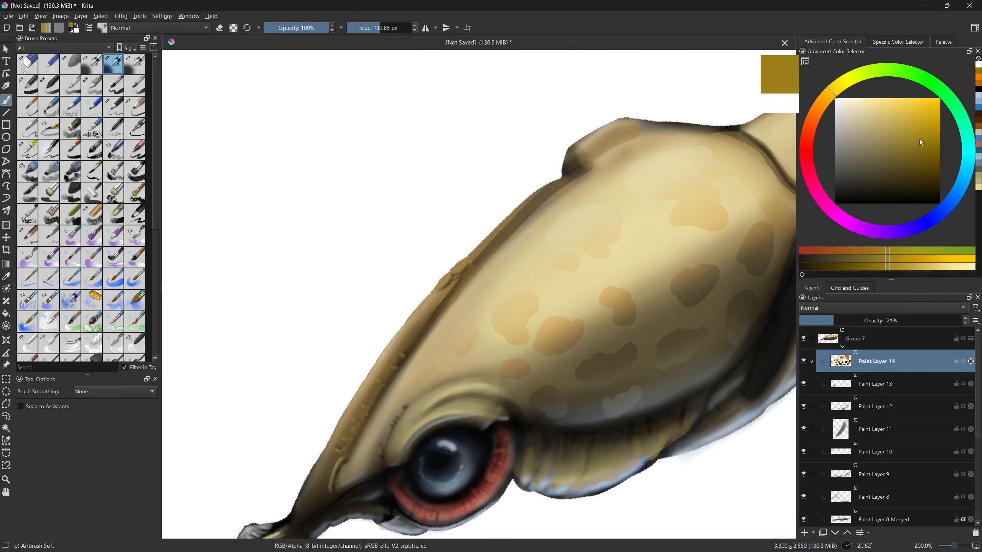
left_click(821, 102)
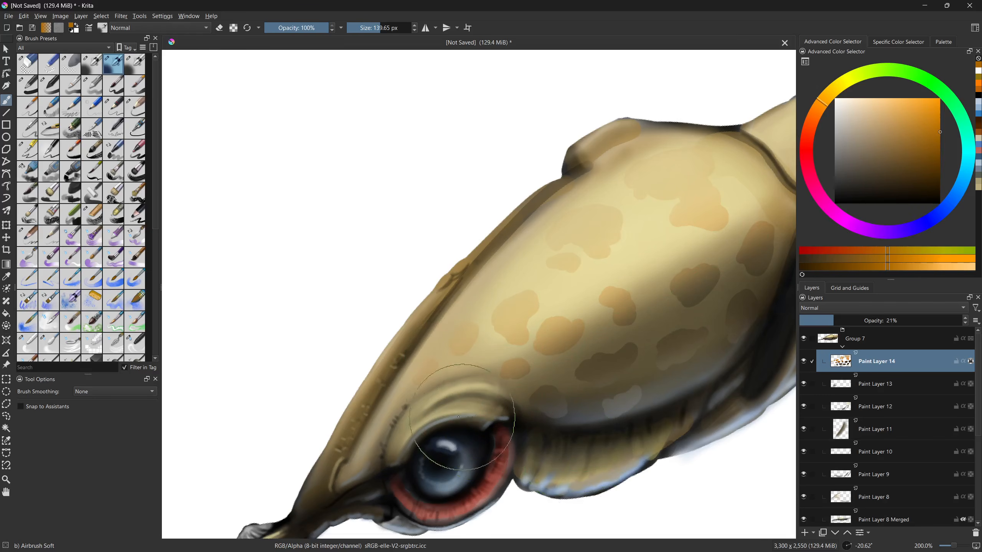
left_click_drag(351, 377, 545, 367)
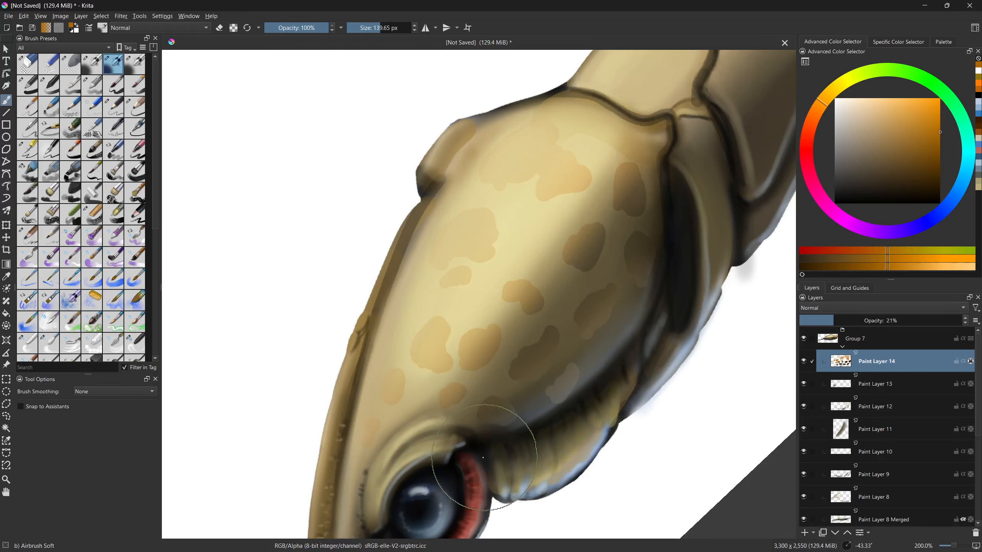
- Brush medium blue over the patches along the head plate's lower edge with the soft airbrush
left_click(915, 219)
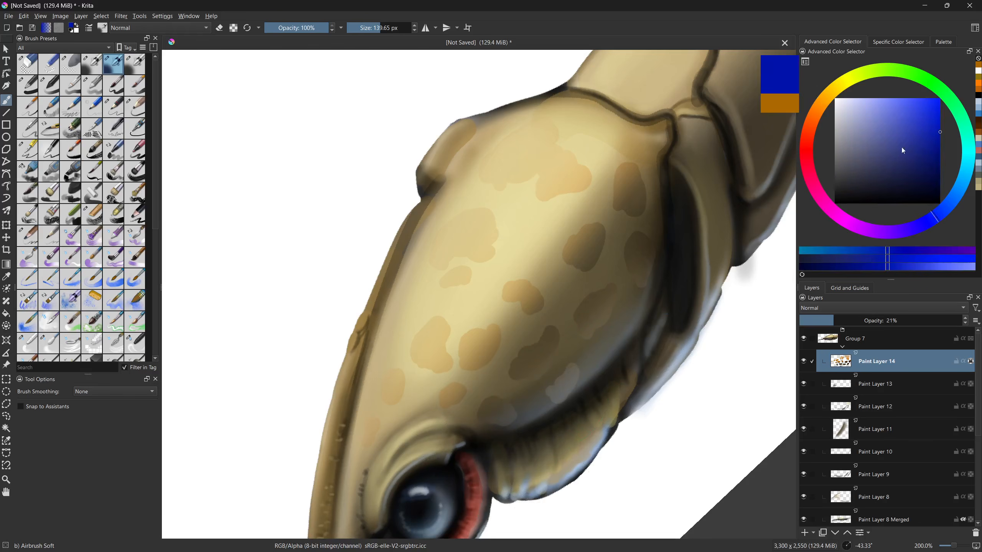
left_click(956, 263)
left_click_drag(894, 132, 911, 105)
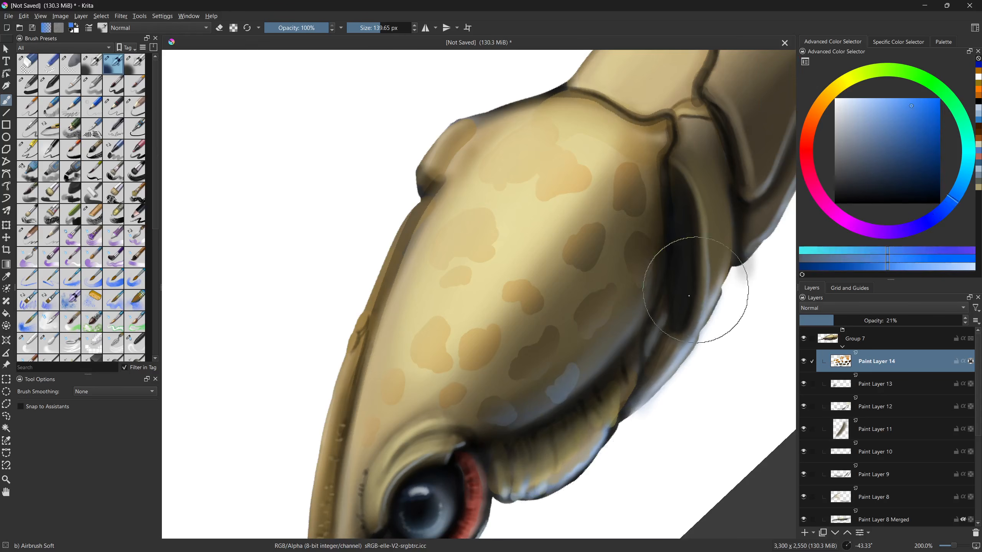
left_click_drag(744, 197, 713, 252)
- Examine the recoloured patch pattern on the head plate and around the eye from several zoom levels and angles
key("5")
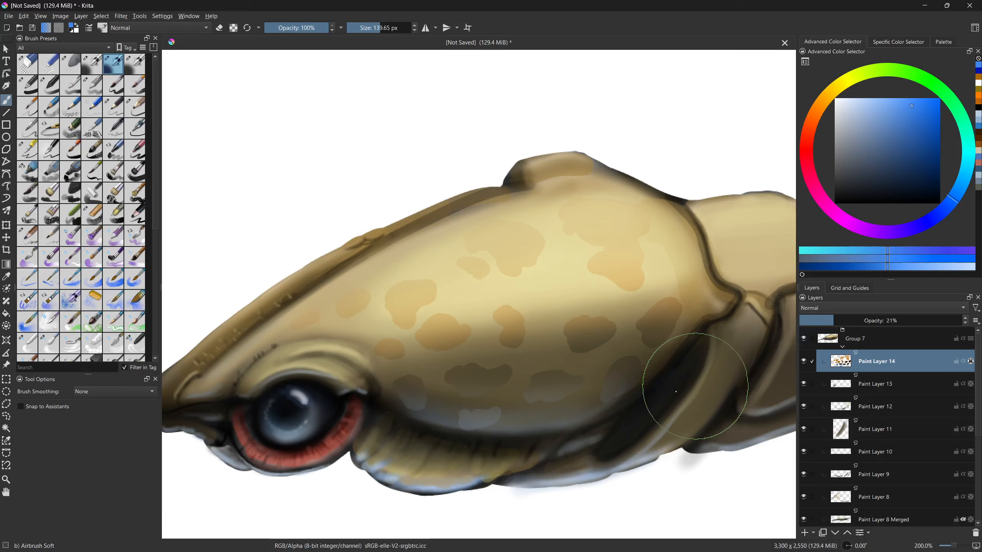
left_click_drag(292, 384, 438, 472)
left_click_drag(604, 295, 548, 360)
left_click_drag(640, 306, 586, 368)
left_click_drag(579, 434, 701, 382)
left_click_drag(554, 408, 648, 236)
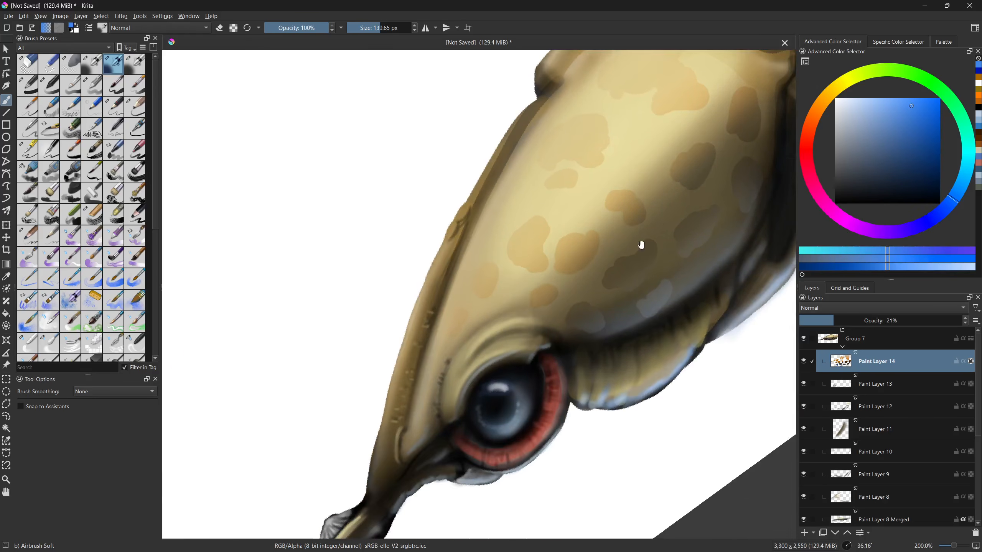
key("5")
scroll(622, 267, "down", 1)
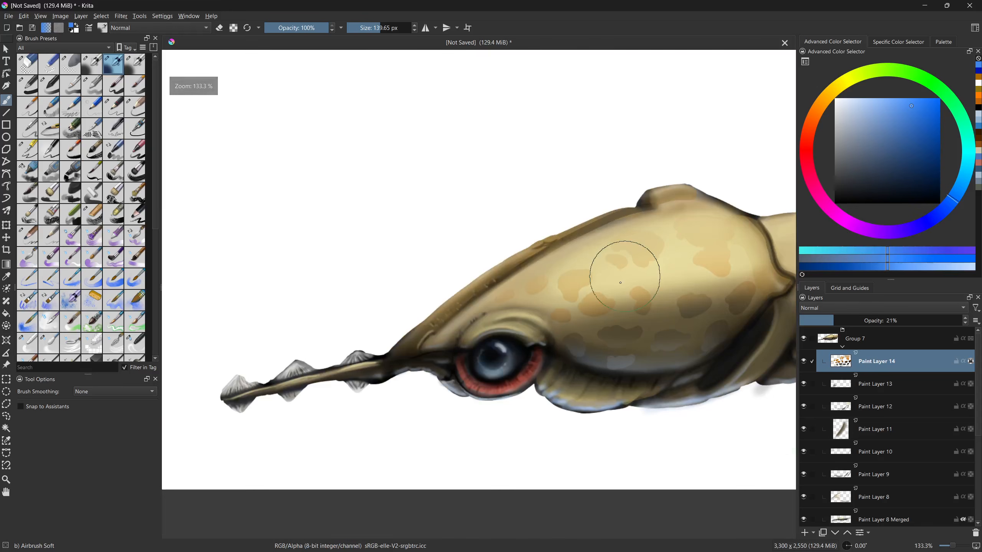
scroll(618, 285, "up", 3)
left_click_drag(615, 285, 530, 266)
scroll(564, 353, "down", 3)
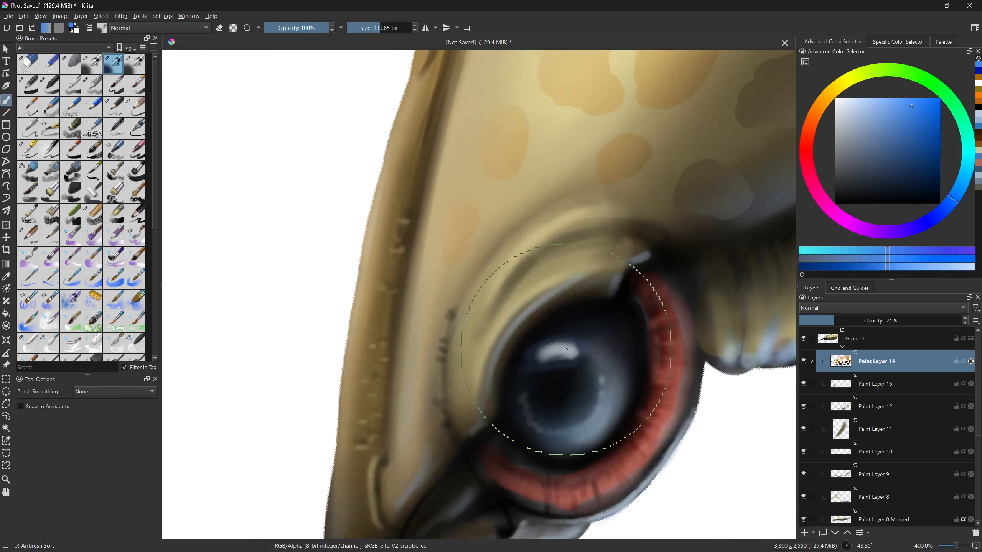
scroll(564, 353, "down", 1)
key("5")
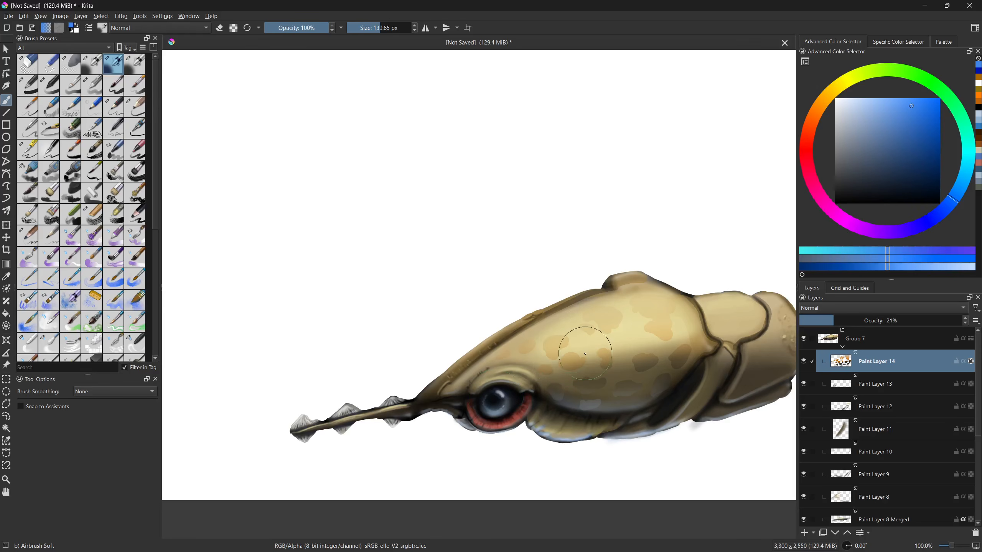
- Add a paint layer above the patches and set up the Pencil-2 preset in black at about 12 px
scroll(584, 354, "up", 1)
scroll(585, 353, "up", 2)
left_click_drag(315, 326, 381, 311)
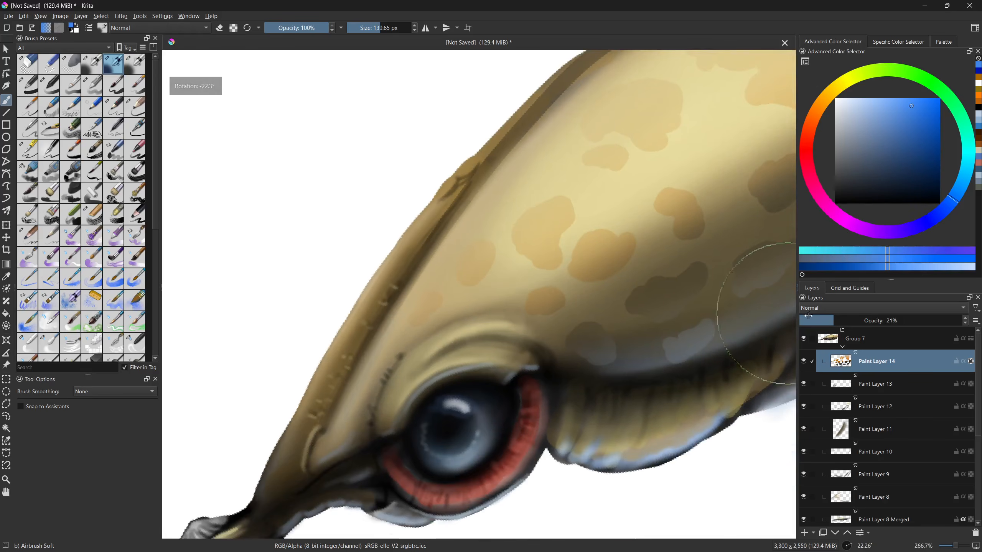
left_click(805, 535)
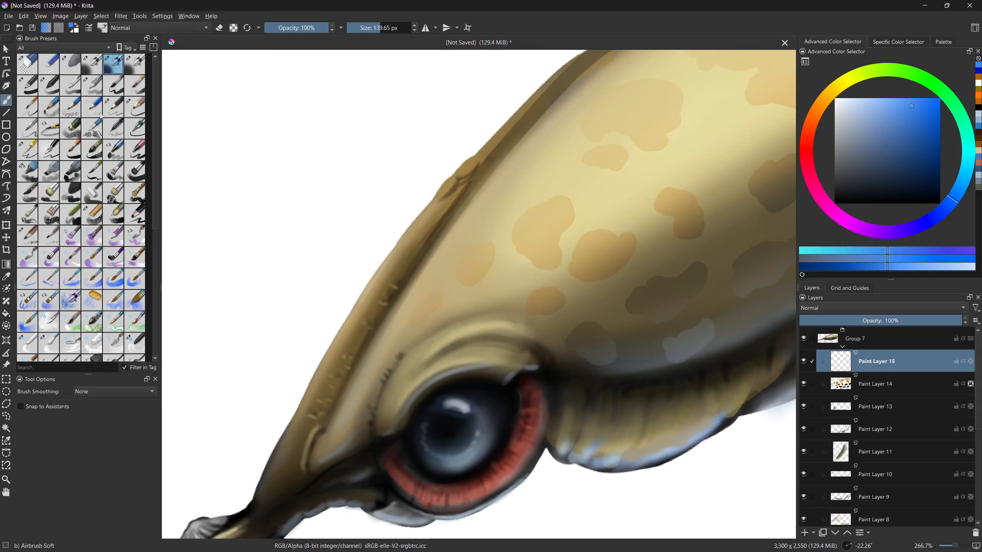
left_click(117, 112)
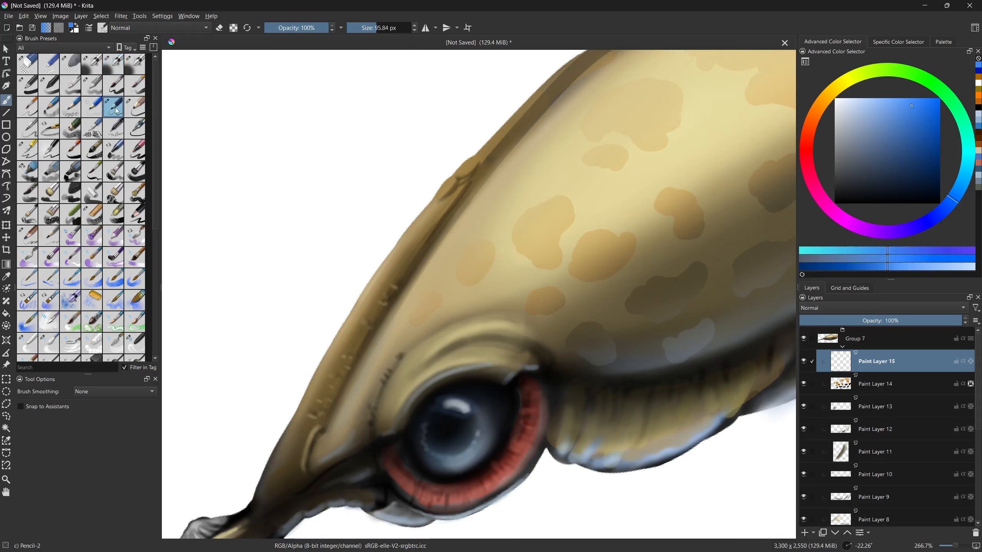
left_click_drag(864, 165, 833, 205)
left_click_drag(382, 354, 306, 354, "shift")
- Replace the new layer with a fresh one and draw a thin black crack along the head ridge with an 8 px pencil
left_click_drag(338, 393, 344, 371)
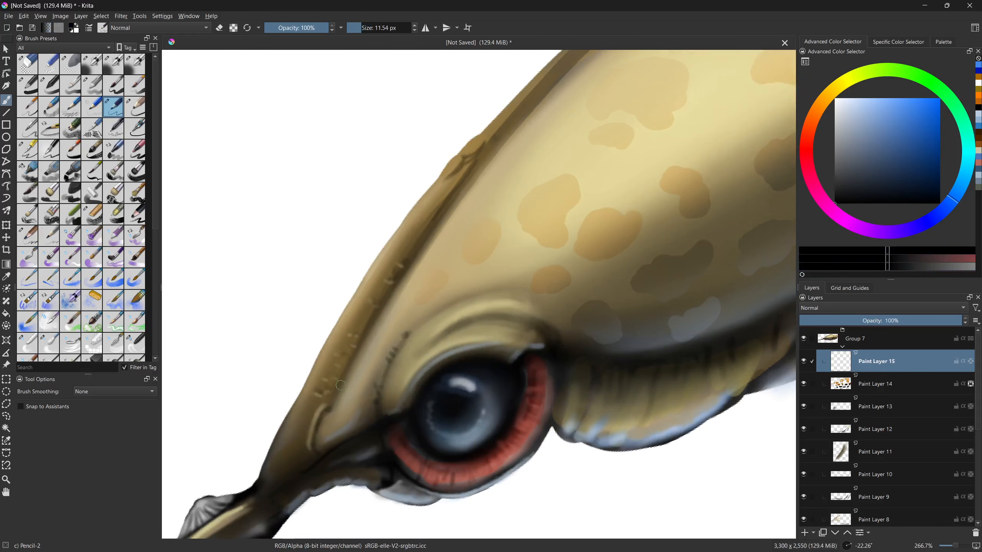
left_click_drag(316, 440, 325, 415)
key("shift+Delete")
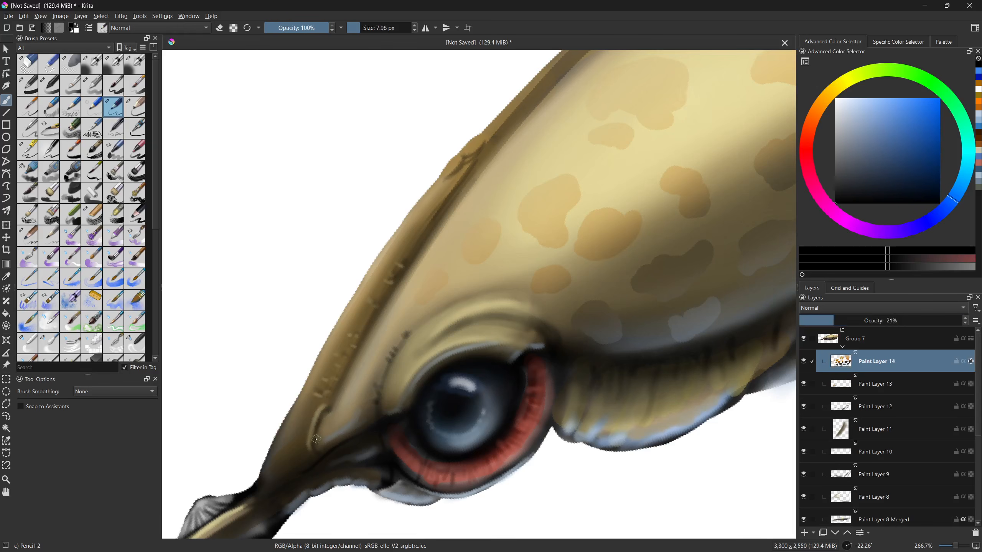
left_click(804, 533)
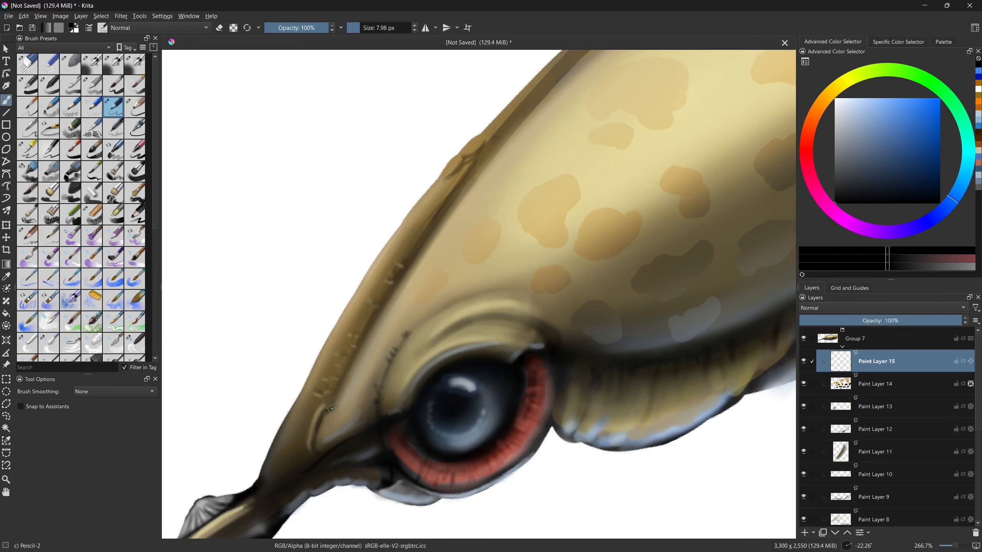
left_click_drag(415, 266, 397, 300)
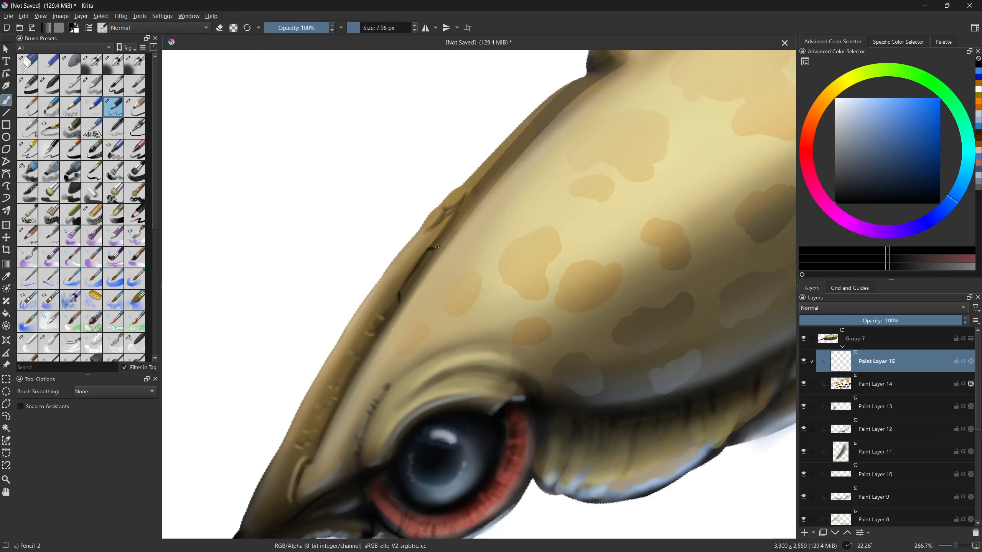
- Sample pale yellow from the head plate and outline the ridge's raised bumps with highlights at about 6 px
key("5")
scroll(449, 266, "down", 6)
mouse_move(487, 232)
left_mouse_down()
mouse_move(451, 334)
mouse_move(454, 360)
left_mouse_up()
scroll(414, 418, "up", 1)
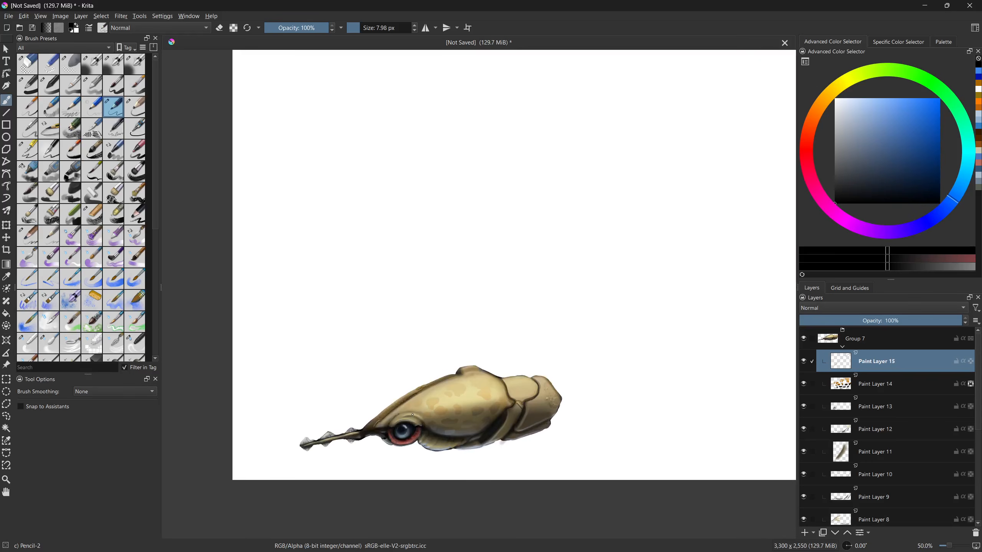
scroll(411, 421, "up", 6)
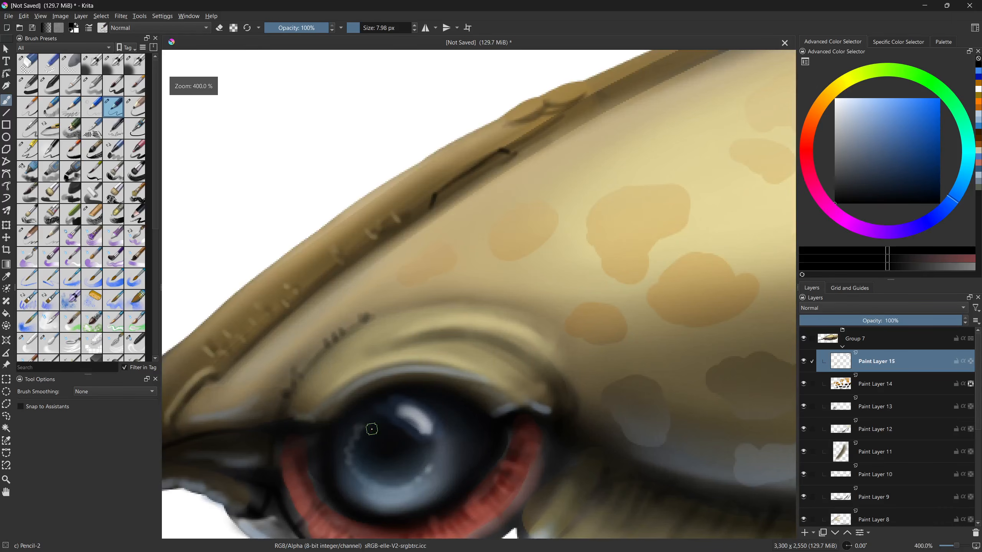
mouse_move(371, 429)
left_mouse_down()
mouse_move(383, 351)
mouse_move(365, 334)
mouse_move(392, 325)
mouse_move(342, 331)
left_mouse_up()
left_click(503, 300, "ctrl")
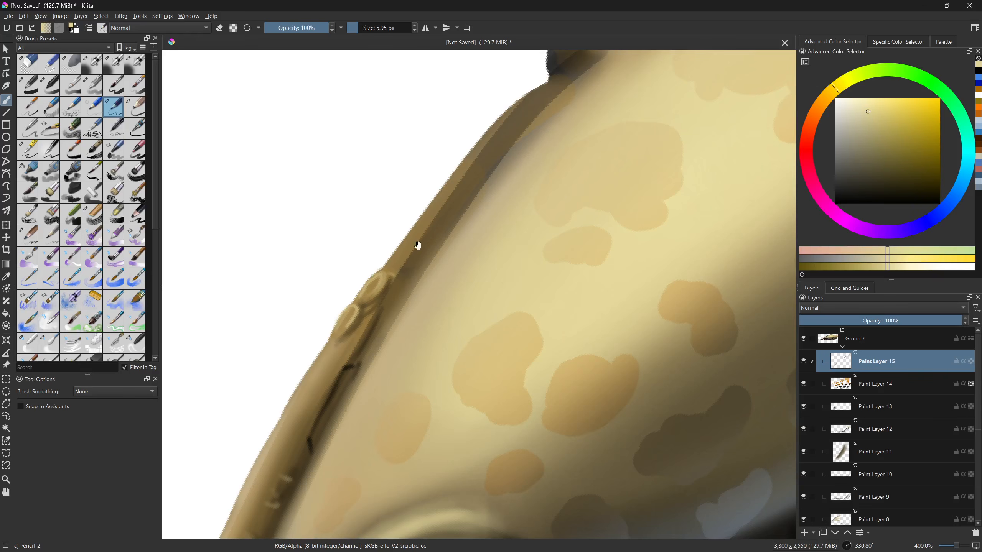
left_click_drag(411, 252, 388, 322)
- Draw fine dark crack lines beside the bumps and along the head ridge with the pencil
left_click(325, 428, "ctrl")
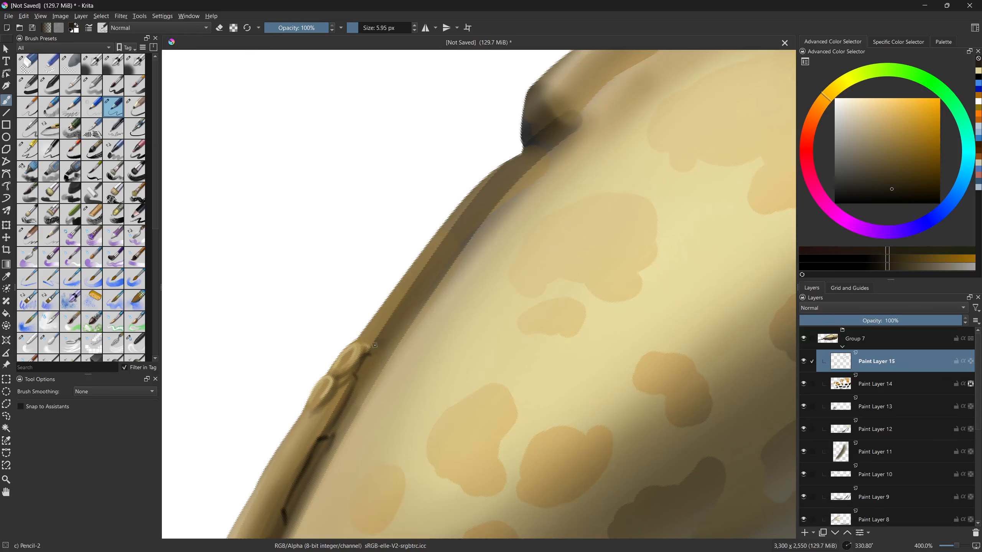
left_click_drag(378, 351, 381, 352)
left_click_drag(382, 340, 451, 247)
left_click_drag(408, 304, 527, 150)
mouse_move(420, 287)
left_mouse_down()
mouse_move(532, 150)
mouse_move(449, 250)
left_mouse_up()
mouse_move(373, 424)
left_mouse_down()
mouse_move(399, 340)
mouse_move(483, 201)
mouse_move(432, 300)
left_mouse_up()
mouse_move(404, 374)
left_mouse_down()
mouse_move(388, 428)
mouse_move(388, 378)
left_mouse_up()
left_click(878, 208)
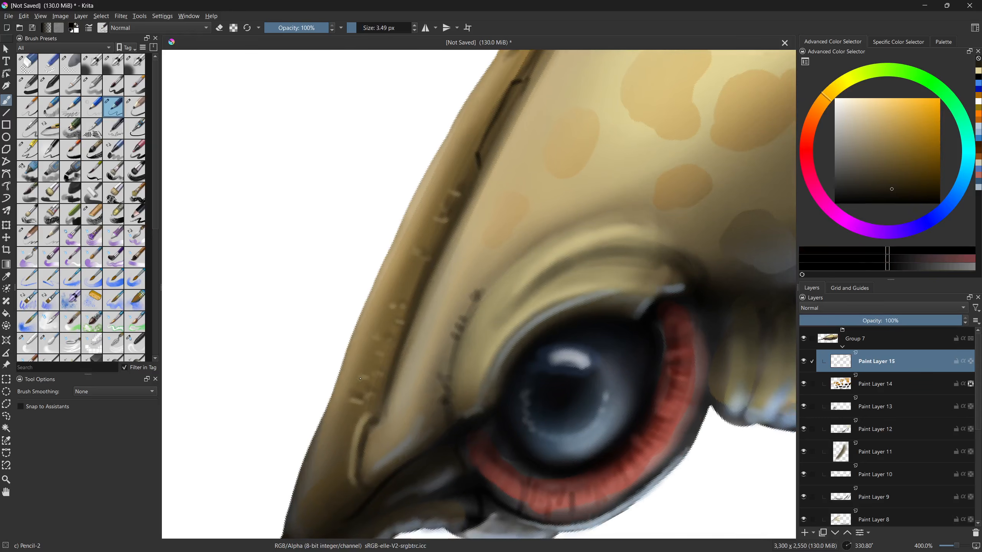
- Add another paint layer and brush pale cream highlights along the ridge's outer edge and bumps at about 12 to 14 px
left_click(848, 109)
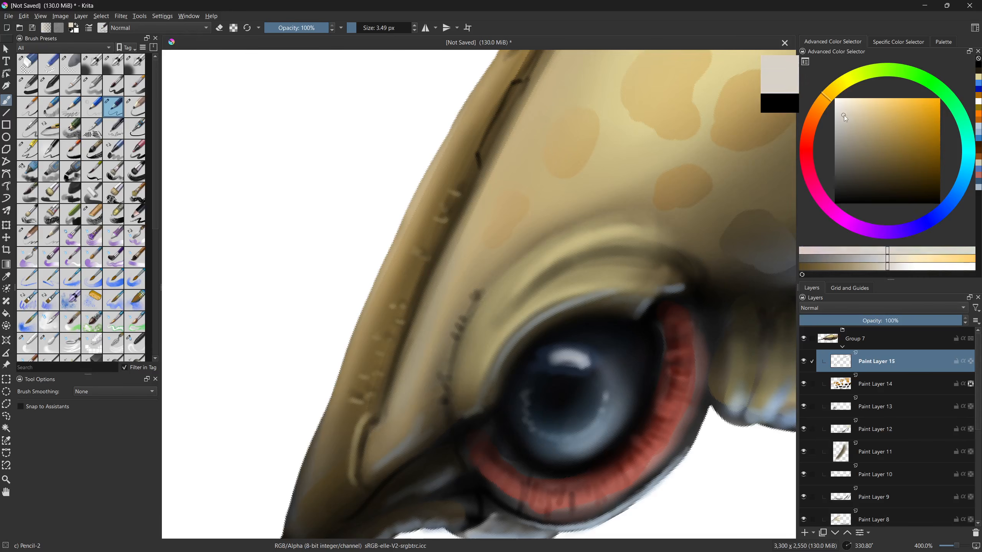
left_click_drag(352, 401, 368, 388)
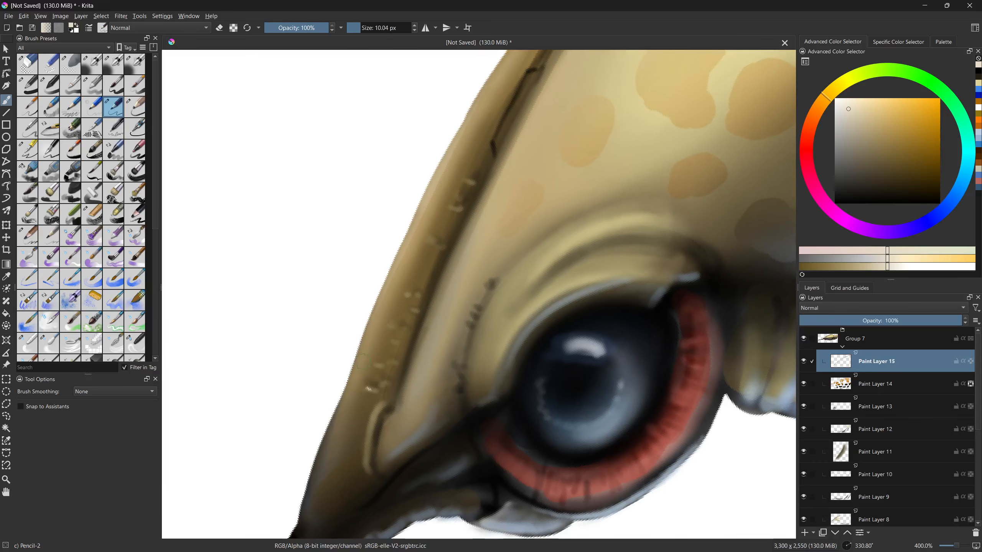
left_click(804, 535)
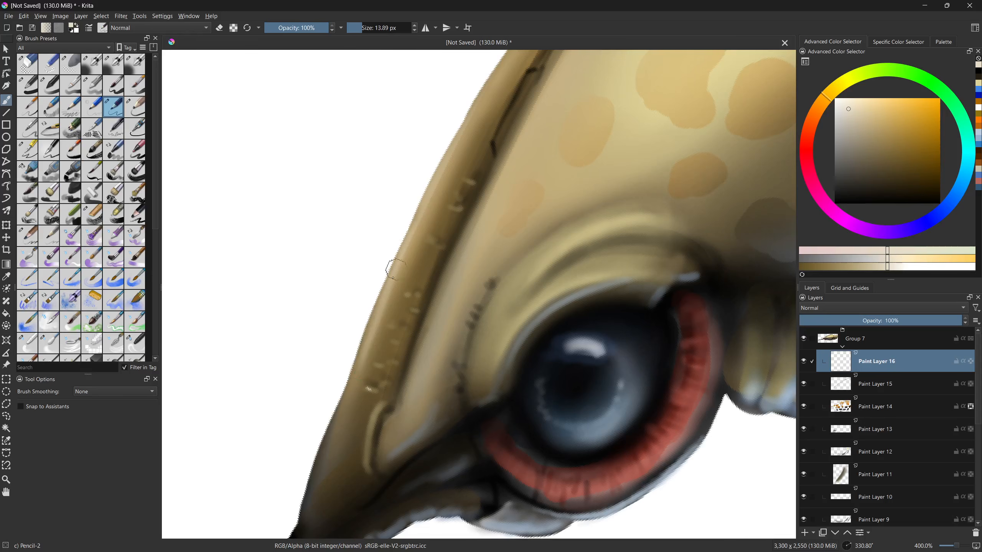
left_click_drag(464, 120, 392, 254)
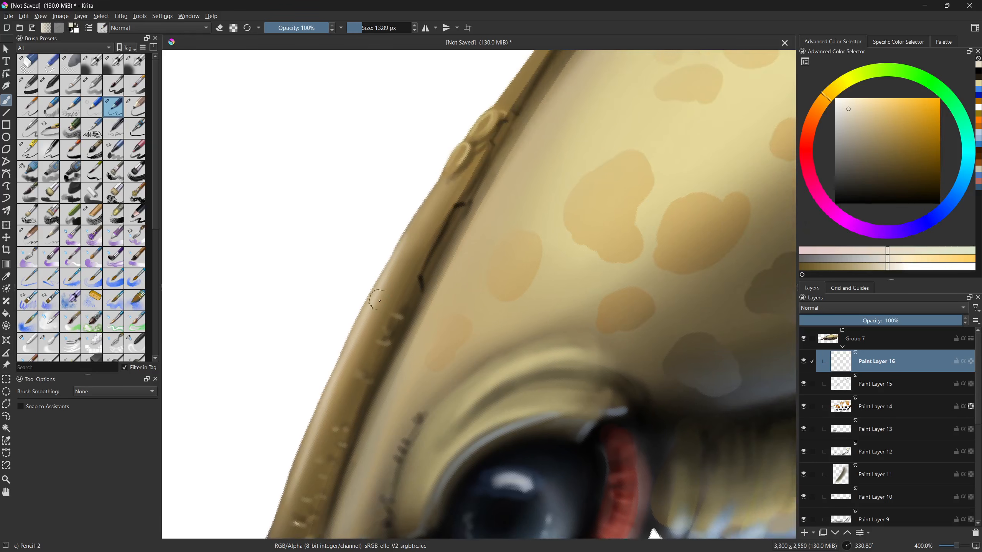
left_click_drag(435, 195, 420, 231)
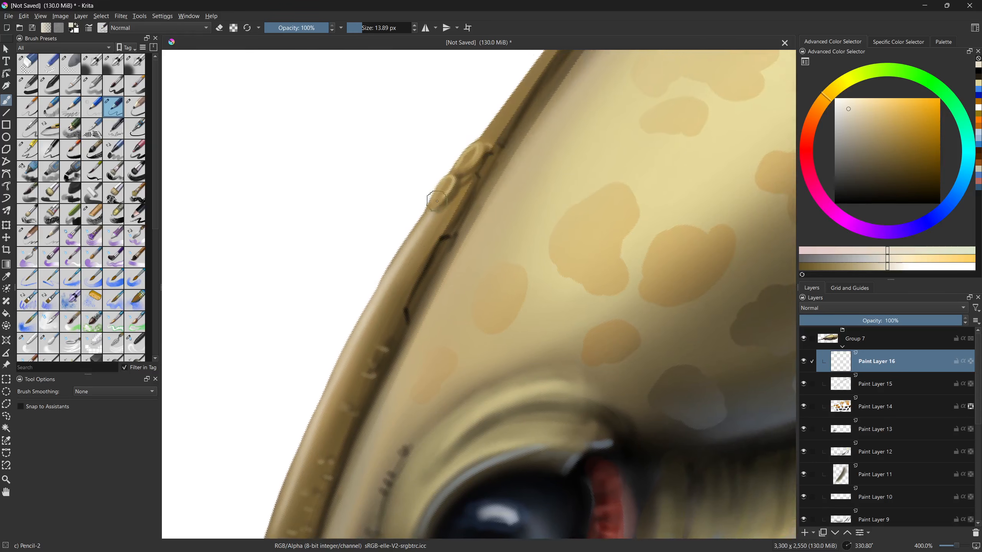
left_click_drag(448, 180, 434, 202)
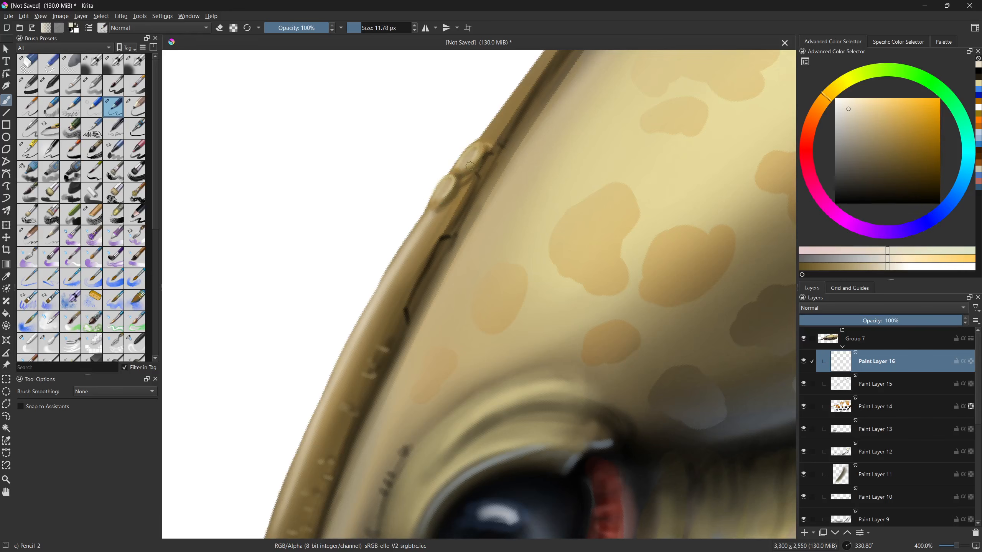
- Brush black shadow around the raised bumps on the head ridge with a pencil of about 12 px
key("d")
key("bracketright")
key("bracketright")
key("bracketright")
left_click_drag(470, 182, 488, 161)
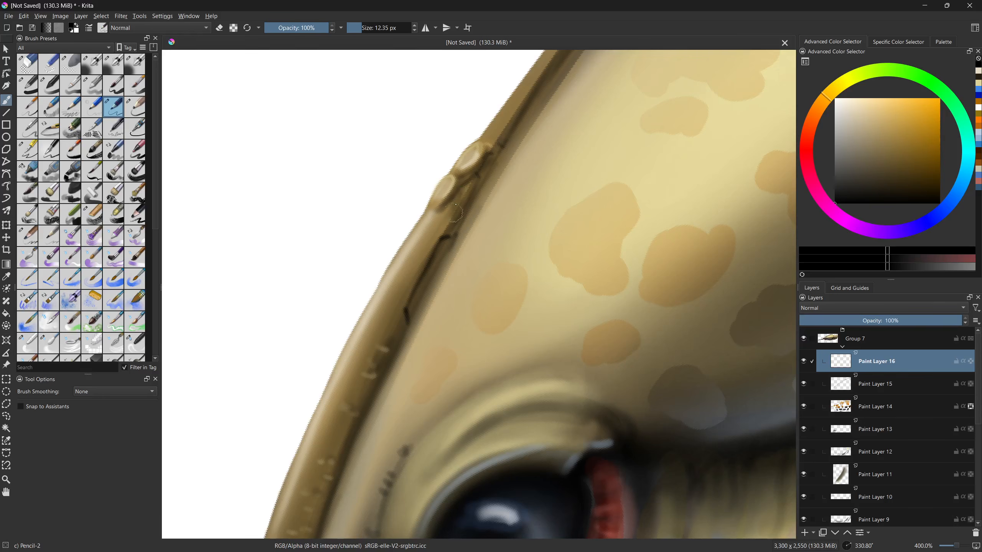
left_click_drag(414, 305, 455, 221)
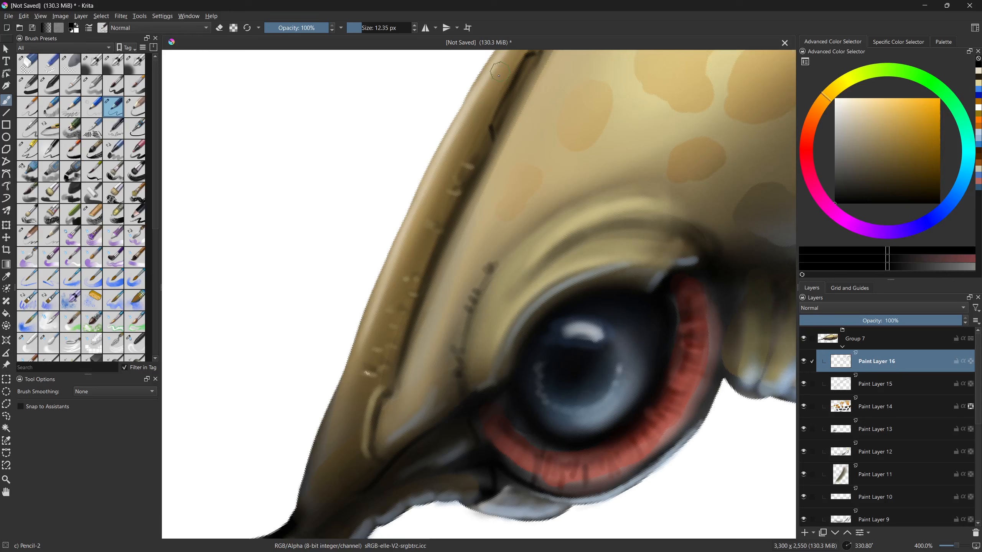
left_click_drag(431, 335, 377, 489)
- Sample brown from the head ridge and paint over the hard black crack on Paint Layer 15
left_click(431, 286, "ctrl")
key("e")
left_click_drag(435, 290, 437, 296)
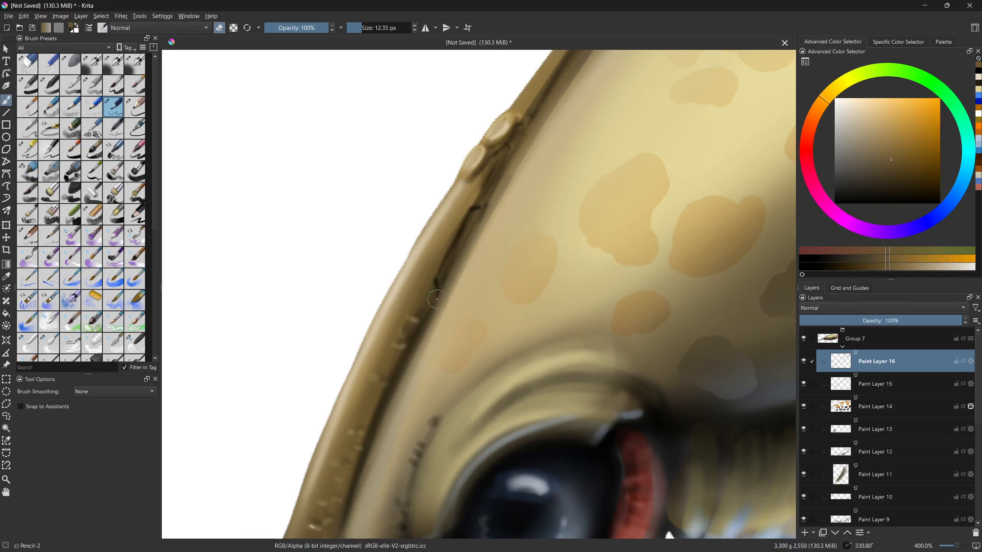
left_click(874, 388)
key("e")
left_click_drag(433, 289, 475, 207)
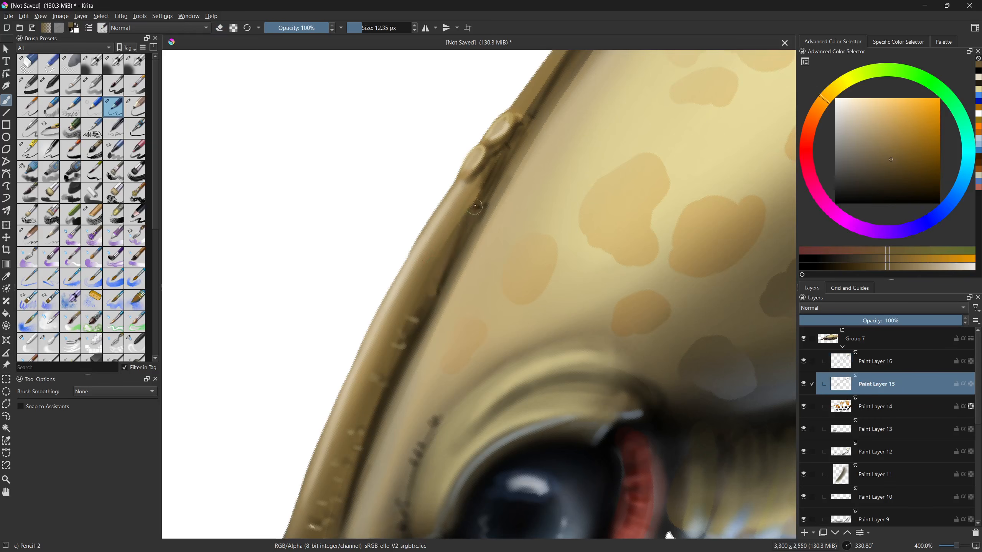
- On Paint Layer 16, sample darker browns and brush them along the ridge's inner groove below the bumps
left_click(894, 363)
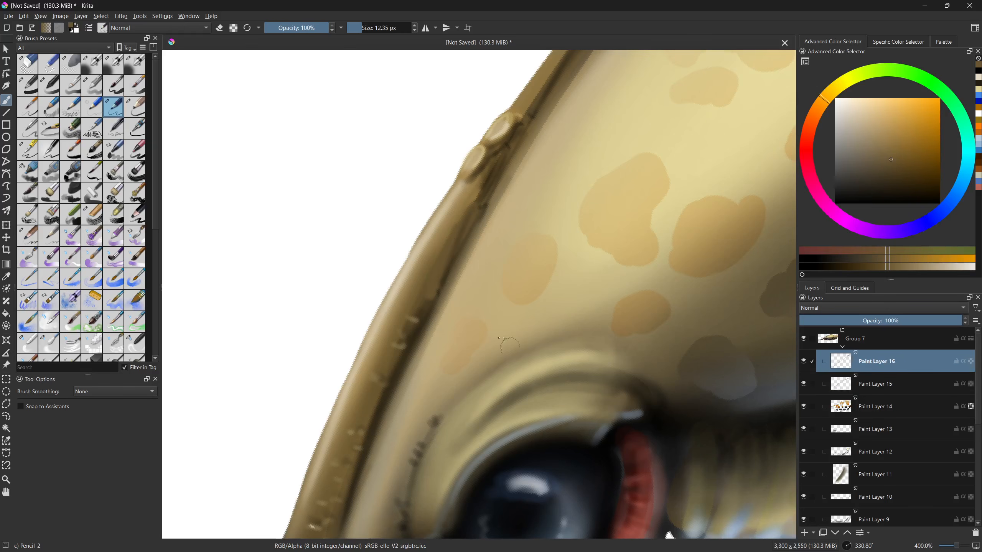
left_click(430, 299, "ctrl")
mouse_move(451, 232)
left_mouse_down()
mouse_move(472, 190)
mouse_move(438, 261)
left_mouse_up()
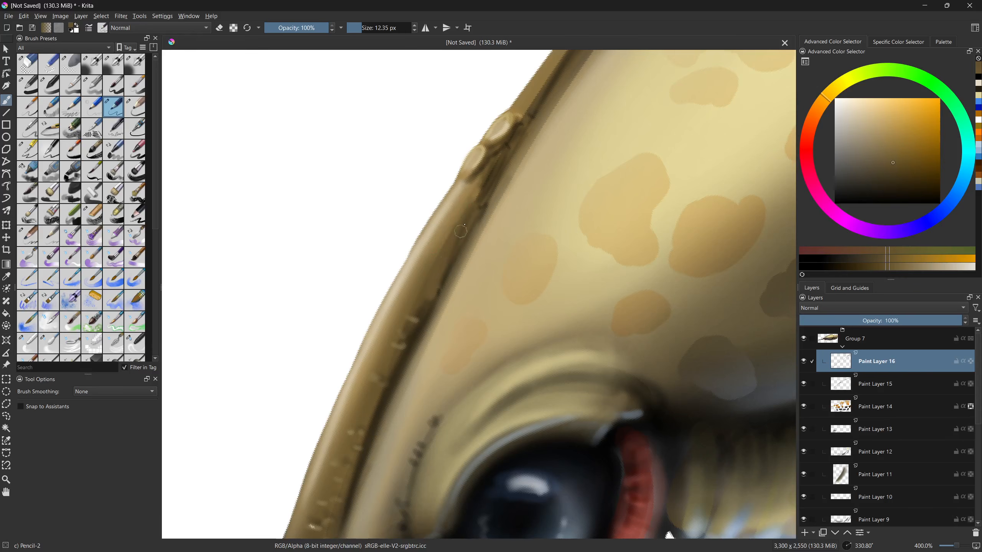
left_click(432, 298, "ctrl")
left_click_drag(433, 296, 462, 237)
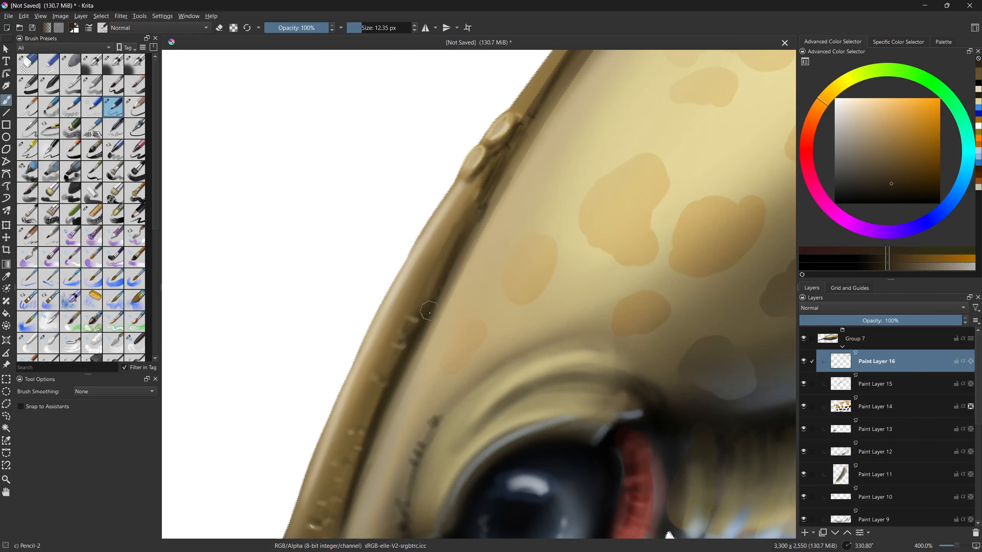
- Set the pencil brush's opacity pressure curve to the straight linear preset and close its settings
left_click(86, 29)
left_click_drag(349, 123, 472, 120)
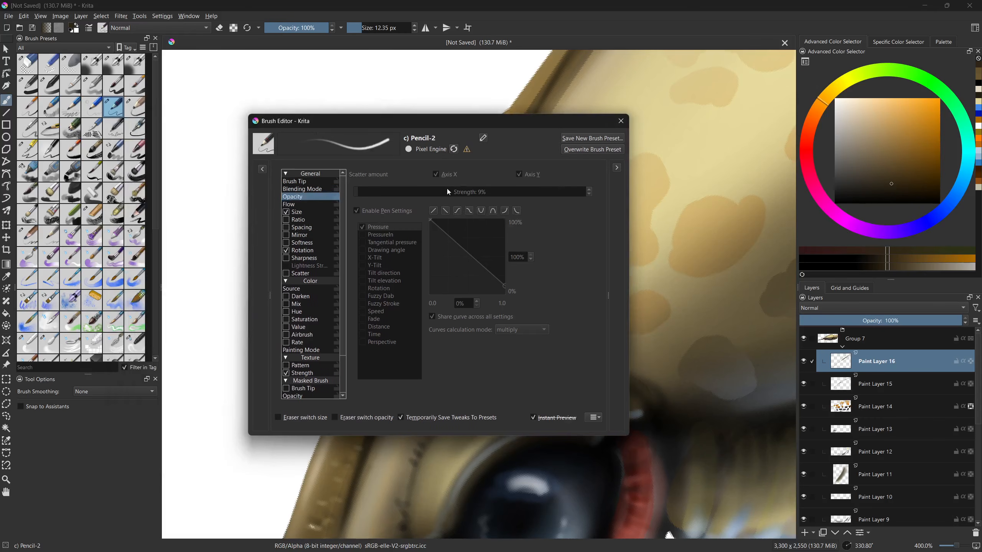
left_click(312, 205)
key("Up")
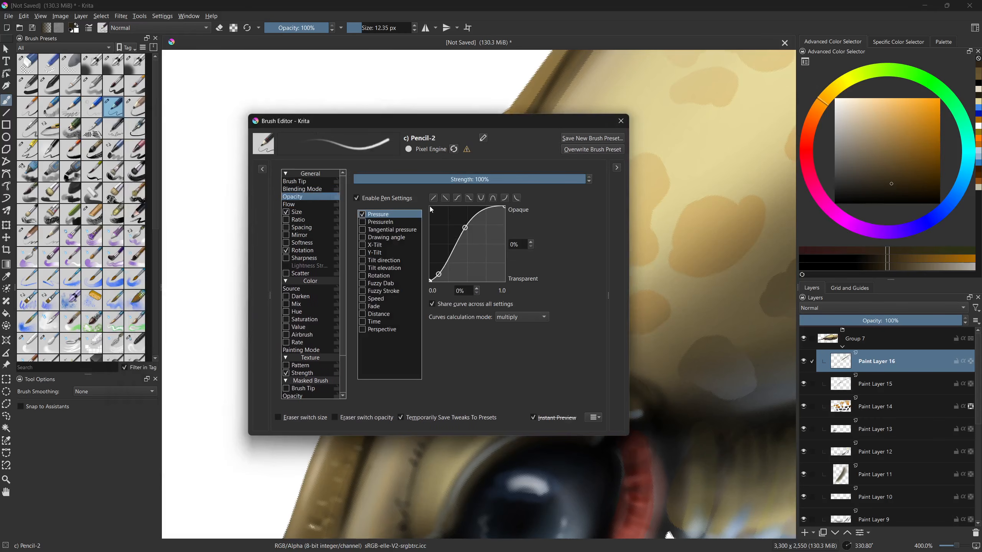
left_click(433, 198)
left_click(505, 198)
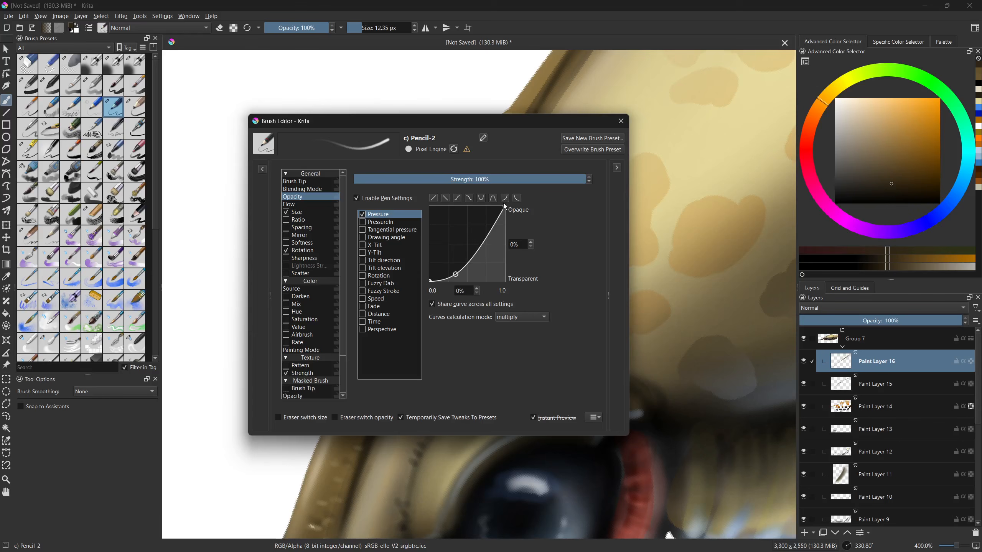
left_click(433, 199)
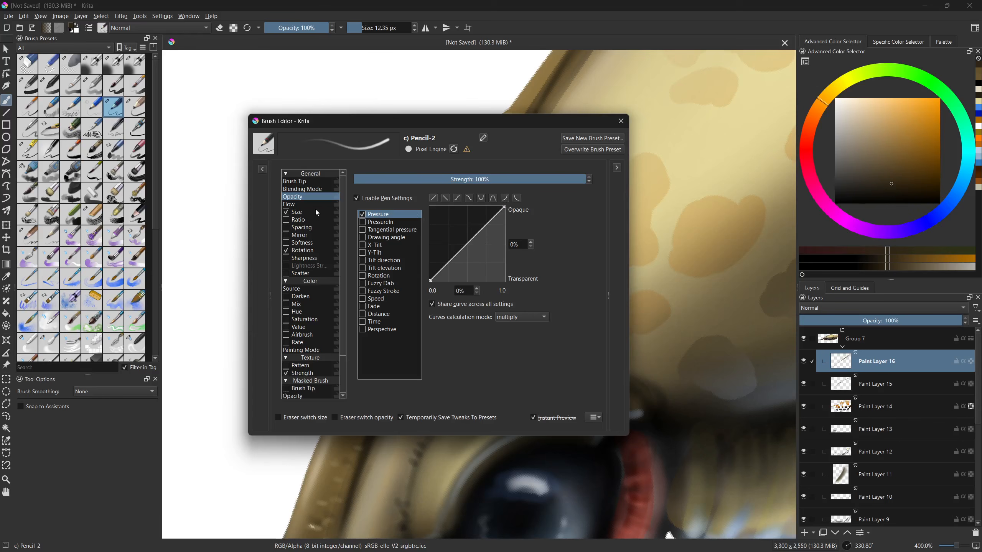
left_click(621, 121)
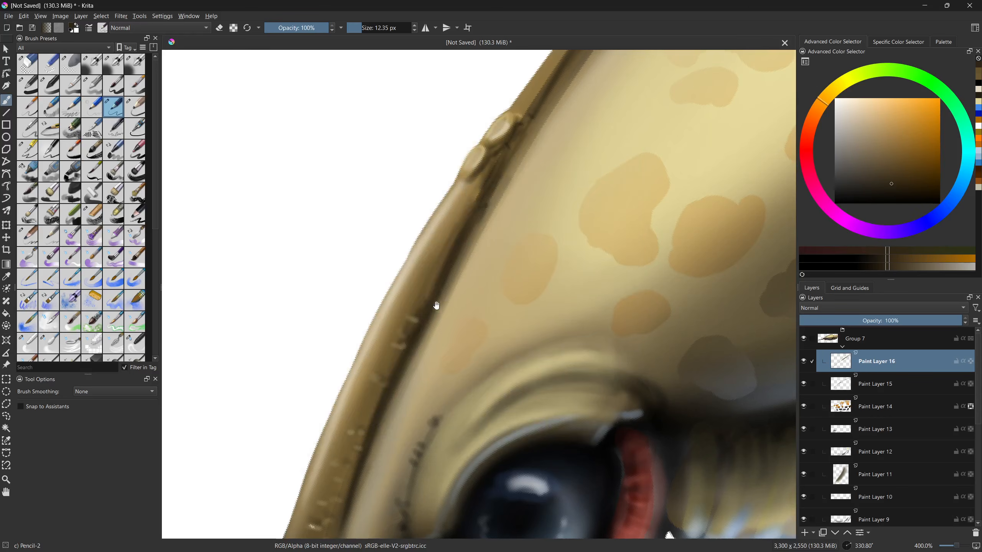
- Draw a thin black line down the ridge's inner groove below the bumps at about 6 px
key("d")
left_click_drag(433, 297, 426, 297, "shift")
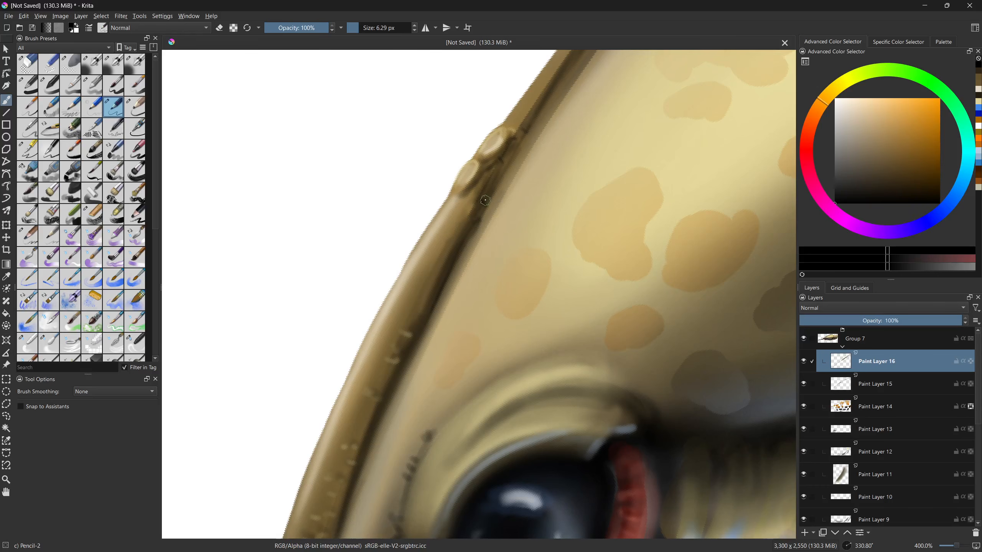
left_click_drag(482, 199, 403, 348)
- Try brushing sampled tan from the head plate along the ridge's inner edge above the bumps at about 16 px
left_click_drag(439, 305, 460, 314)
left_click(403, 388, "ctrl")
left_click(403, 388, "ctrl")
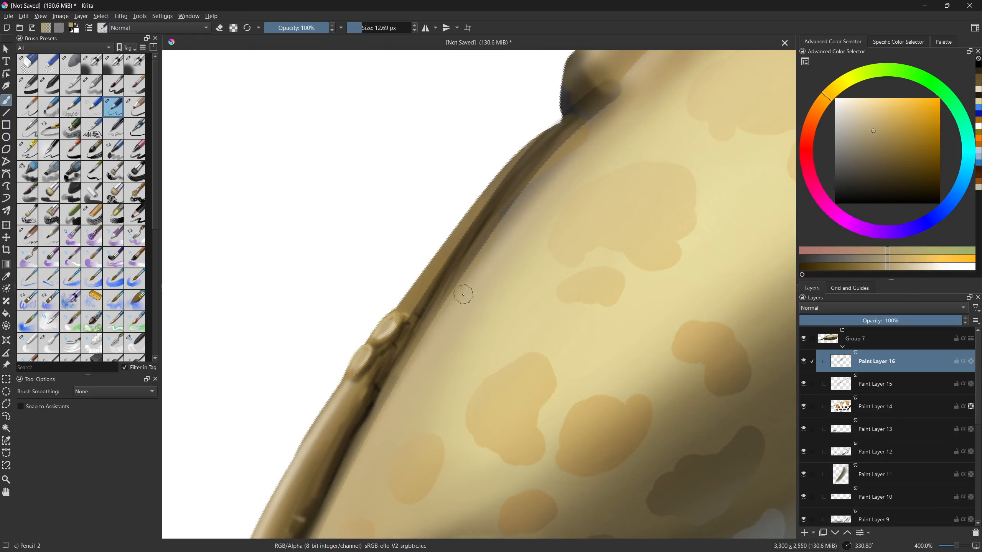
left_click(440, 329, "ctrl")
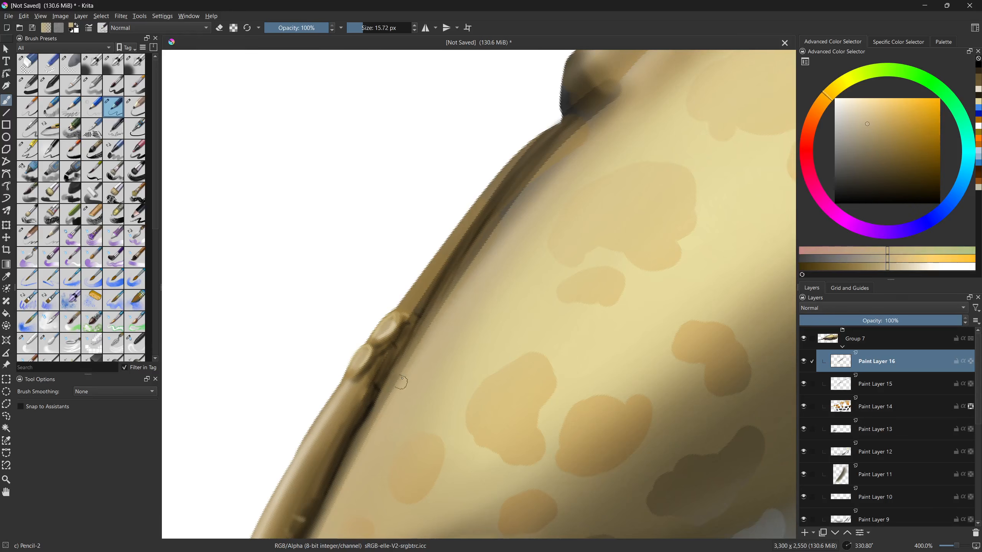
left_click_drag(400, 384, 494, 225)
left_click_drag(417, 359, 501, 215)
key("ctrl+z")
key("ctrl+z")
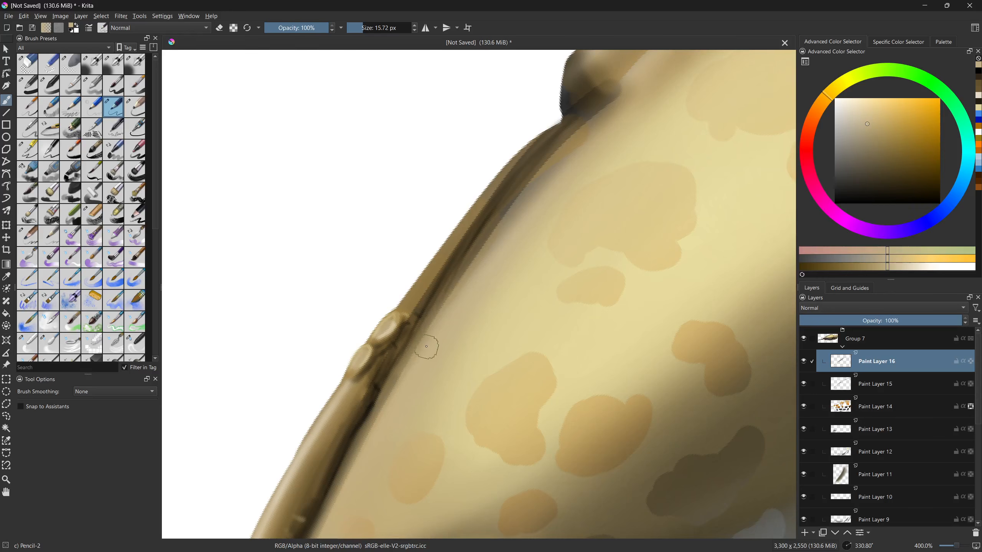
left_click_drag(449, 310, 500, 217)
key("ctrl+z")
key("ctrl+z")
key("ctrl+z")
- Enlarge the brush and blend sampled head plate colour along the ridge's inner edge above the bumps
left_click_drag(445, 319, 463, 320)
left_click(456, 312, "ctrl")
left_click_drag(419, 367, 504, 229)
left_click_drag(442, 314, 518, 200)
left_click_drag(468, 286, 483, 258)
- Sample dark brown from the ridge and deepen the shadow along its groove with a brush of about 32 px
left_click(537, 158, "ctrl")
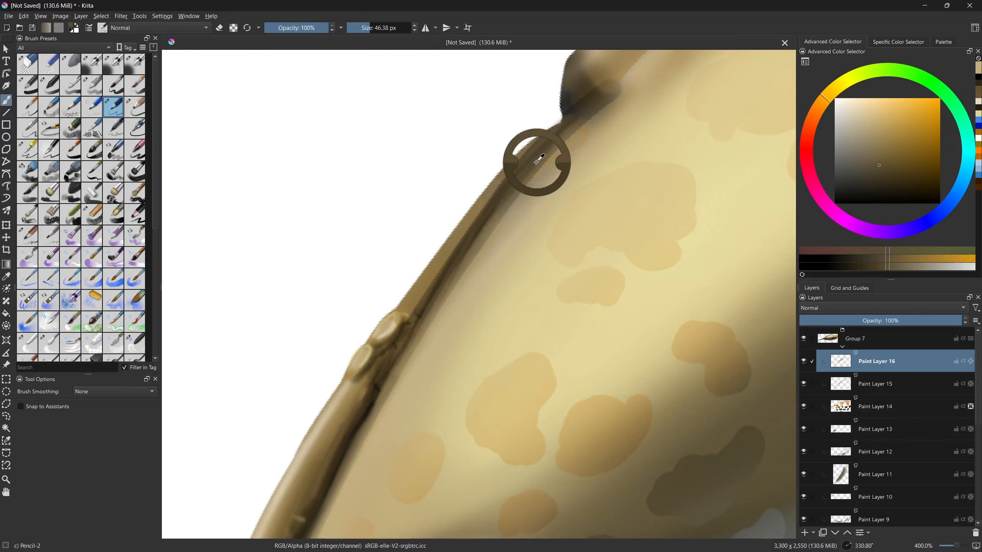
left_click_drag(426, 324, 549, 164)
mouse_move(466, 279)
left_mouse_down()
mouse_move(567, 110)
mouse_move(465, 278)
mouse_move(487, 251)
left_mouse_up()
mouse_move(486, 261)
left_mouse_down()
mouse_move(529, 197)
mouse_move(528, 179)
mouse_move(450, 304)
left_mouse_up()
left_click_drag(430, 344, 458, 287)
mouse_move(472, 248)
left_mouse_down()
mouse_move(412, 359)
mouse_move(486, 221)
left_mouse_up()
mouse_move(410, 366)
left_mouse_down()
mouse_move(465, 272)
mouse_move(469, 235)
mouse_move(432, 308)
left_mouse_up()
mouse_move(434, 336)
left_mouse_down()
mouse_move(504, 213)
mouse_move(479, 244)
left_mouse_up()
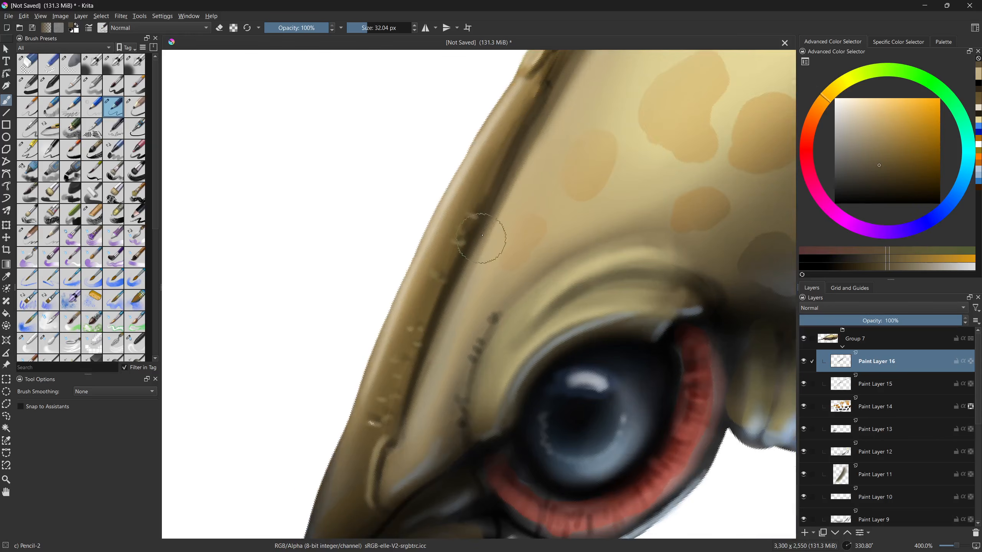
left_click_drag(558, 161, 457, 352)
key("5")
scroll(502, 263, "down", 3)
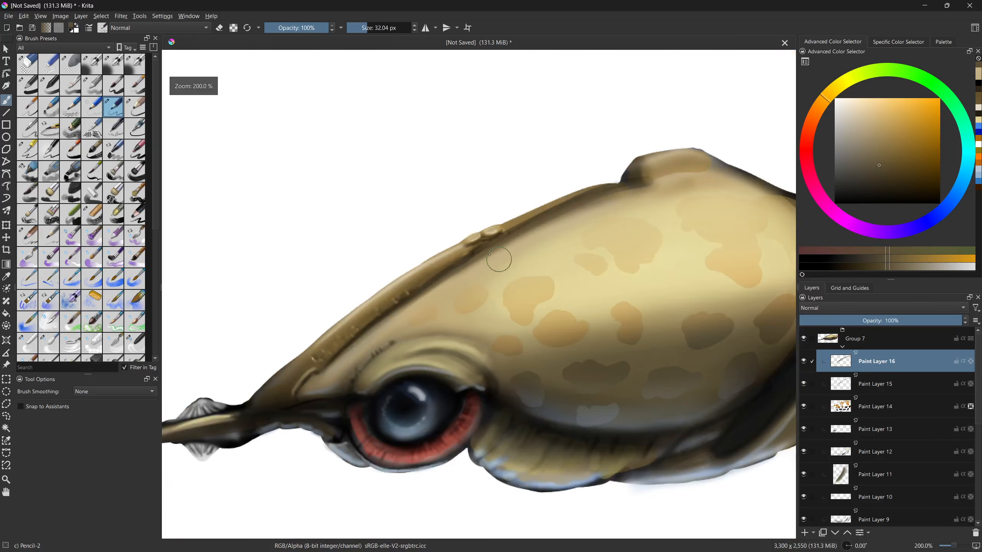
- Add a new paint layer above Paint Layer 16 and enlarge the black pencil to about 66 px
mouse_move(340, 287)
left_mouse_down()
mouse_move(377, 309)
mouse_move(521, 276)
mouse_move(580, 433)
mouse_move(430, 344)
left_mouse_up()
left_click(429, 344, "ctrl")
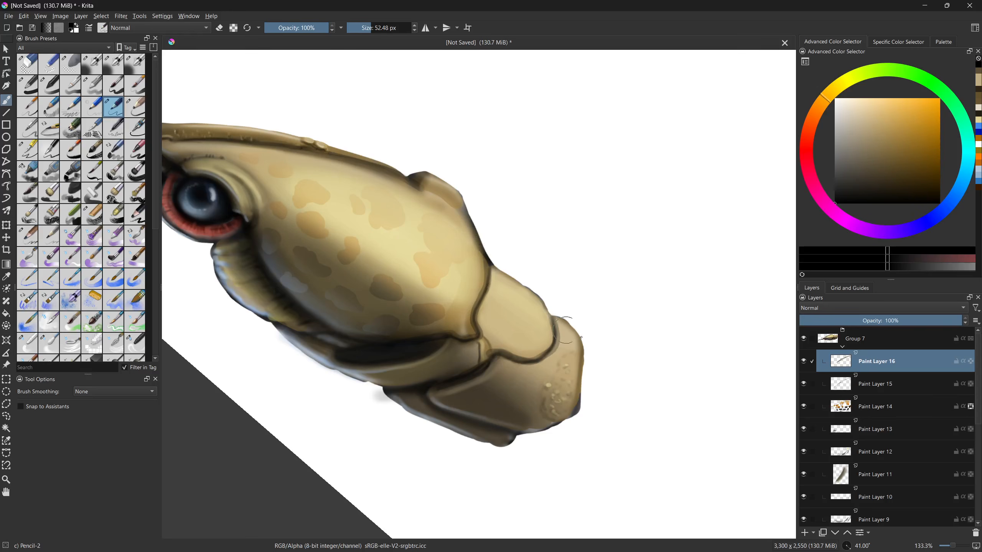
left_click(805, 533)
key("bracketright")
key("bracketright")
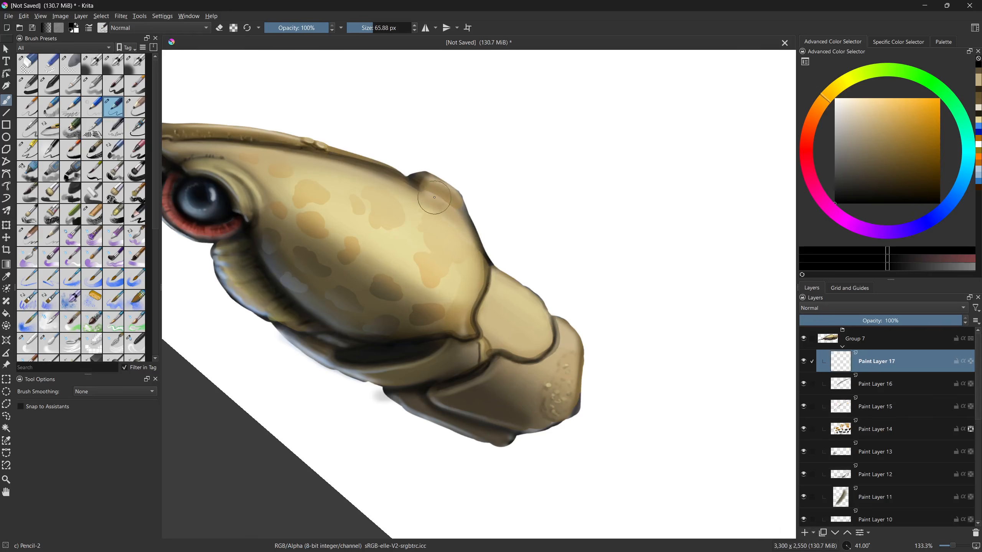
- Try soft black shading strokes along the head plate's rear edge and hump
mouse_move(475, 263)
left_mouse_down()
mouse_move(417, 186)
mouse_move(468, 237)
mouse_move(481, 270)
mouse_move(434, 196)
mouse_move(480, 281)
left_mouse_up()
key("ctrl+z")
left_click_drag(421, 189, 474, 256)
key("ctrl+z")
left_click_drag(415, 186, 475, 235)
key("ctrl+z")
- Brush soft black shading along the head plate's upper rear edge and erase the excess around the hump and plate
mouse_move(418, 193)
left_mouse_down()
mouse_move(472, 216)
mouse_move(448, 211)
mouse_move(469, 230)
mouse_move(389, 370)
mouse_move(396, 321)
left_mouse_up()
key("e")
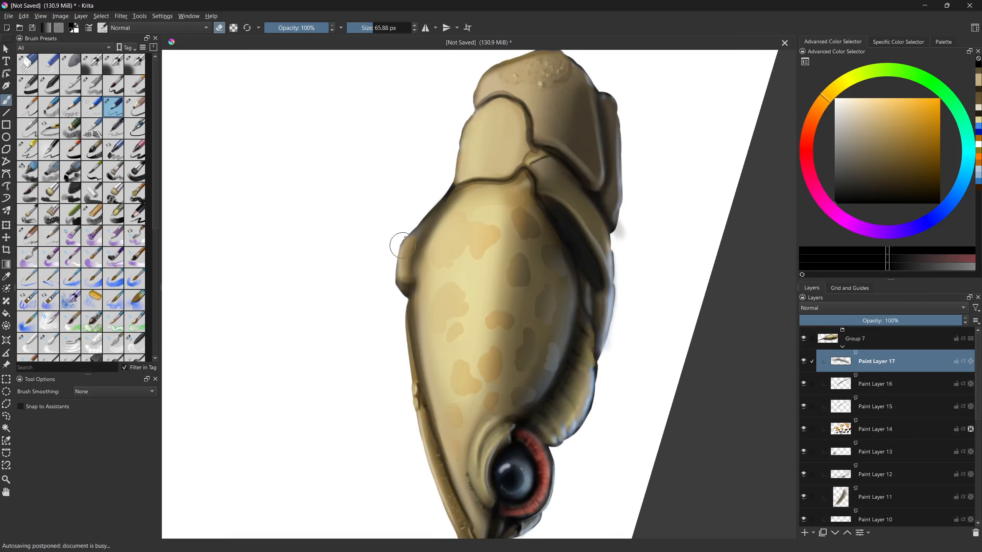
mouse_move(435, 243)
left_mouse_down()
mouse_move(428, 303)
mouse_move(439, 238)
mouse_move(474, 195)
mouse_move(425, 280)
left_mouse_up()
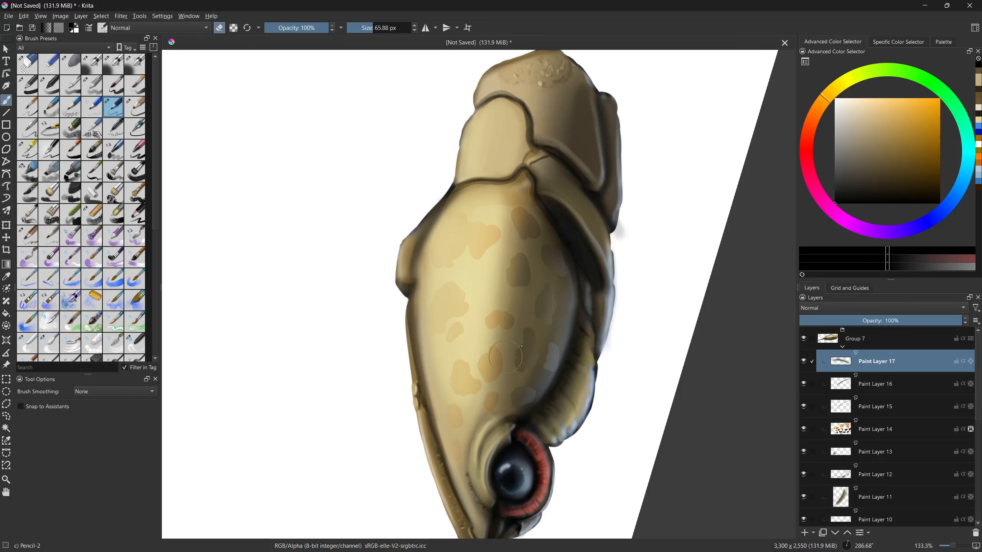
mouse_move(646, 269)
left_mouse_down()
mouse_move(482, 284)
mouse_move(472, 259)
left_mouse_up()
key("e")
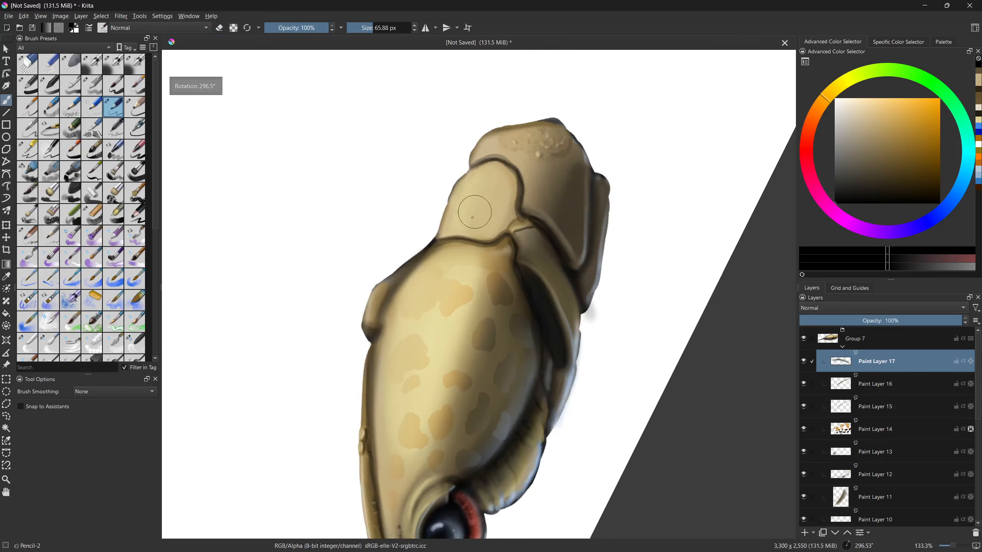
- Shade the interior of the small plate behind the head with soft black at about 83 px
mouse_move(497, 163)
left_mouse_down()
mouse_move(469, 223)
mouse_move(489, 178)
left_mouse_up()
key("ctrl+z")
left_click_drag(467, 221, 476, 220)
mouse_move(491, 176)
left_mouse_down()
mouse_move(466, 226)
mouse_move(494, 174)
mouse_move(476, 229)
mouse_move(510, 181)
mouse_move(497, 213)
left_mouse_up()
mouse_move(501, 175)
left_mouse_down()
mouse_move(473, 225)
mouse_move(494, 168)
mouse_move(474, 229)
mouse_move(491, 230)
mouse_move(502, 214)
mouse_move(500, 174)
mouse_move(508, 201)
mouse_move(502, 185)
mouse_move(486, 221)
mouse_move(493, 170)
mouse_move(497, 221)
left_mouse_up()
key("ctrl+z")
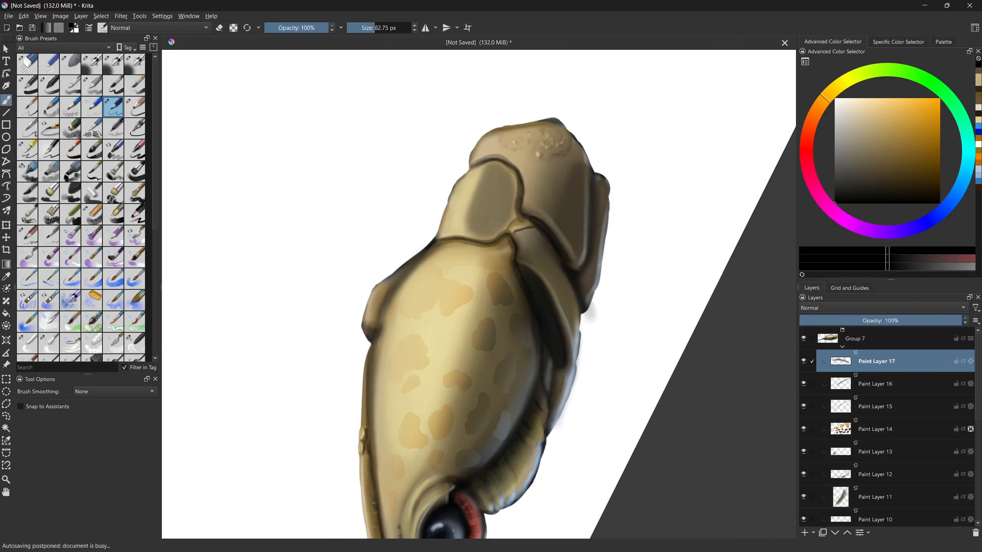
- Erase excess shading from the head plate's rear area and switch to the Blender Blur brush at 24% opacity
key("6")
key("6")
key("e")
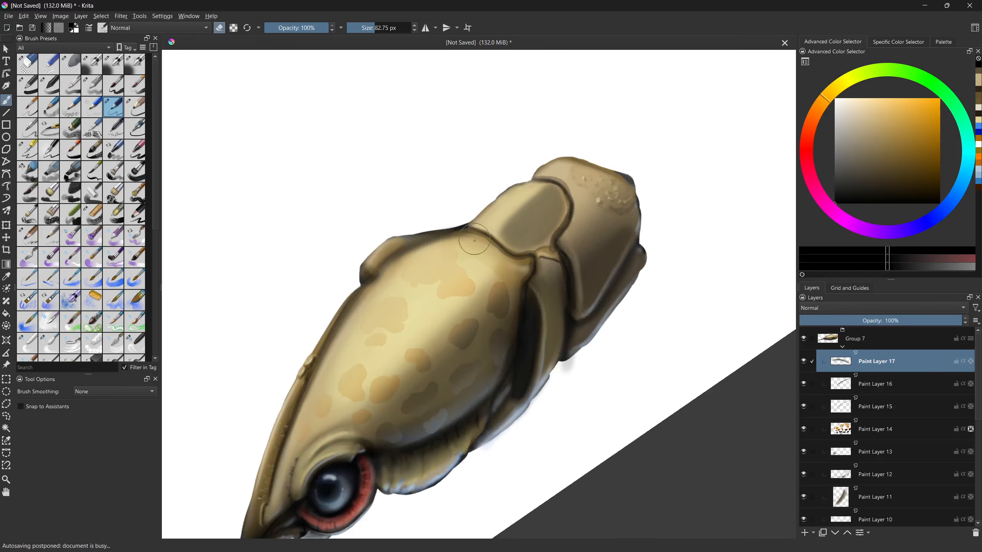
left_click_drag(481, 274, 441, 292)
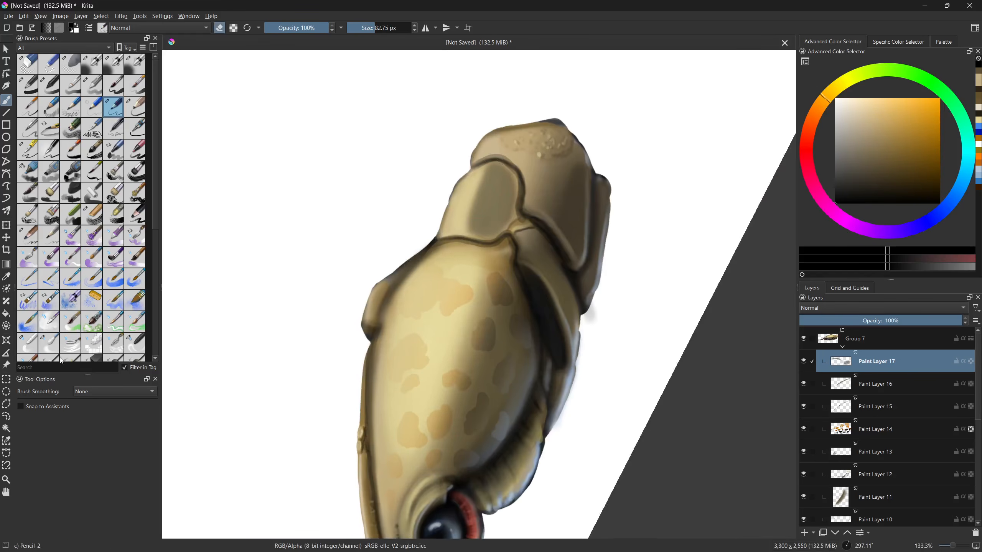
left_click(47, 348)
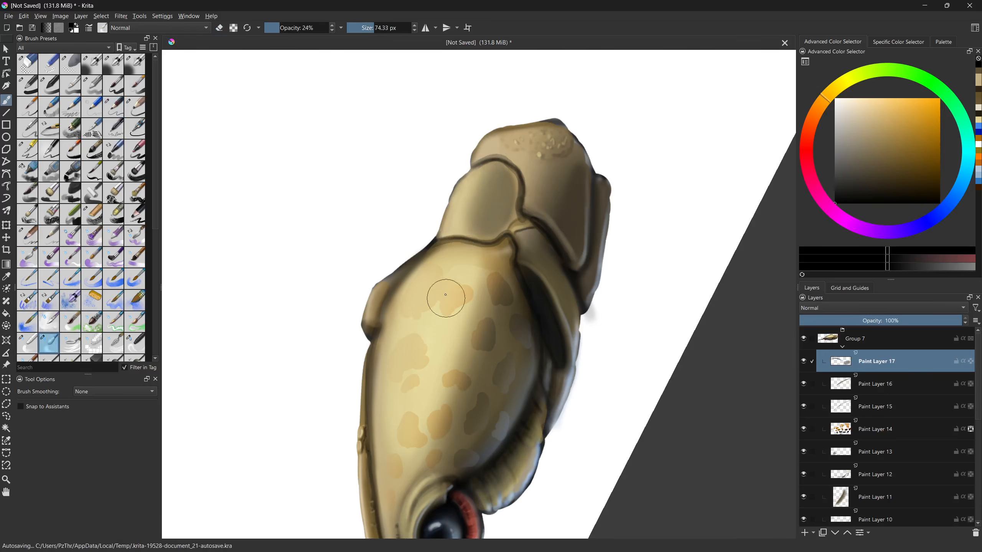
left_click_drag(441, 326, 590, 377)
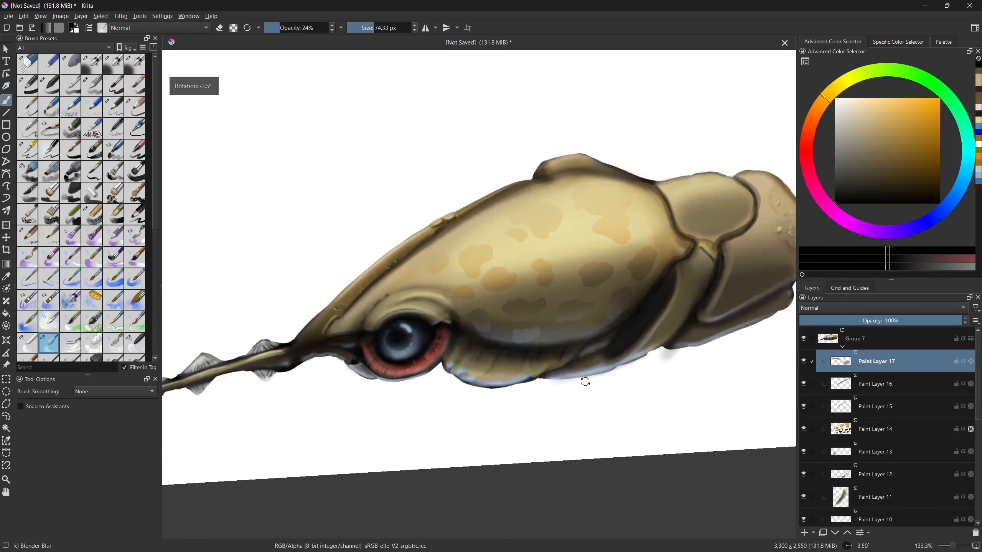
- Collapse Group 7 and reposition the whole creature on the canvas with the Move tool
left_click(843, 347)
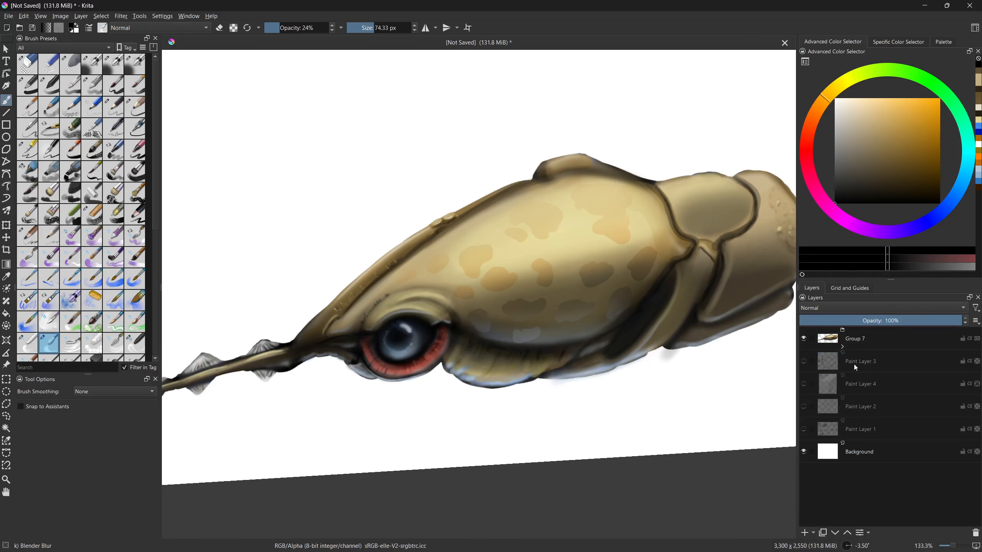
key("t")
left_click_drag(510, 364, 492, 189)
left_click_drag(502, 260, 479, 466)
left_click_drag(461, 373, 477, 196)
left_click_drag(528, 247, 563, 355)
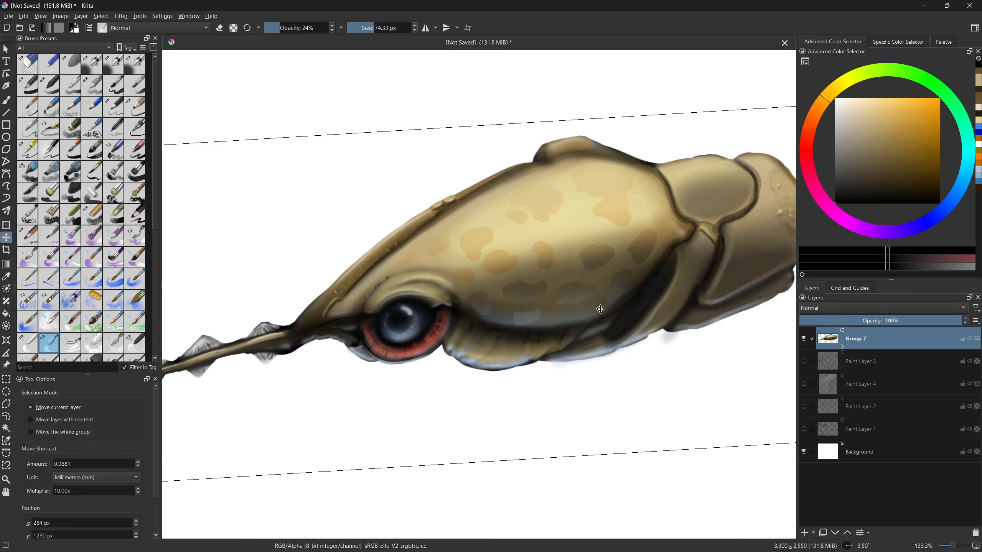
- Add a Random Noise filter layer above Group 7 with Level 99 and Opacity 12
key("5")
scroll(585, 315, "up", 1)
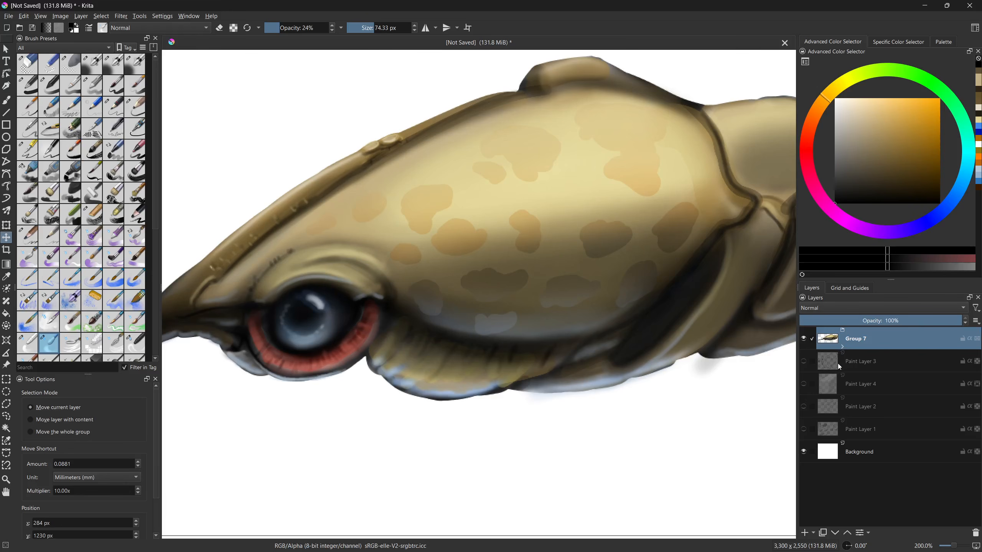
left_click(813, 533)
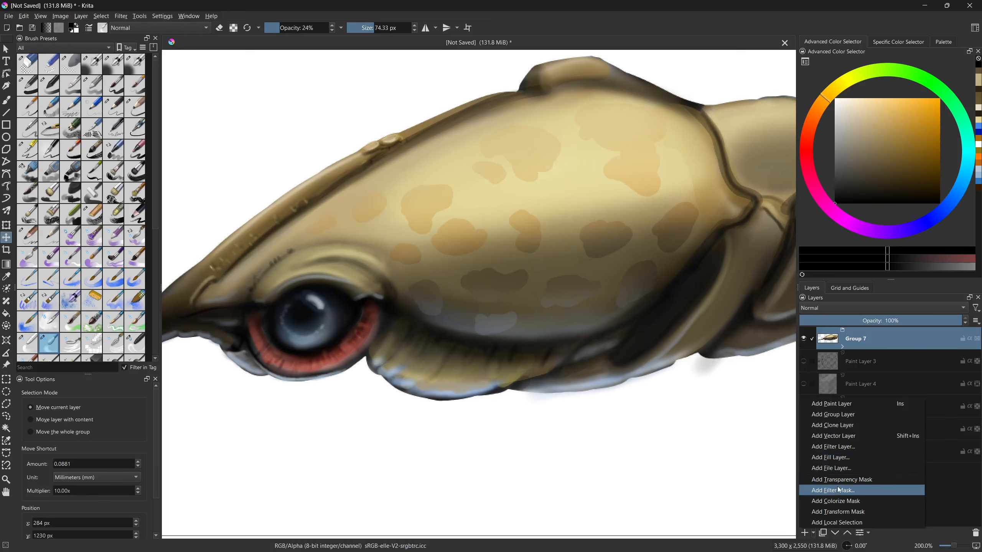
left_click(834, 446)
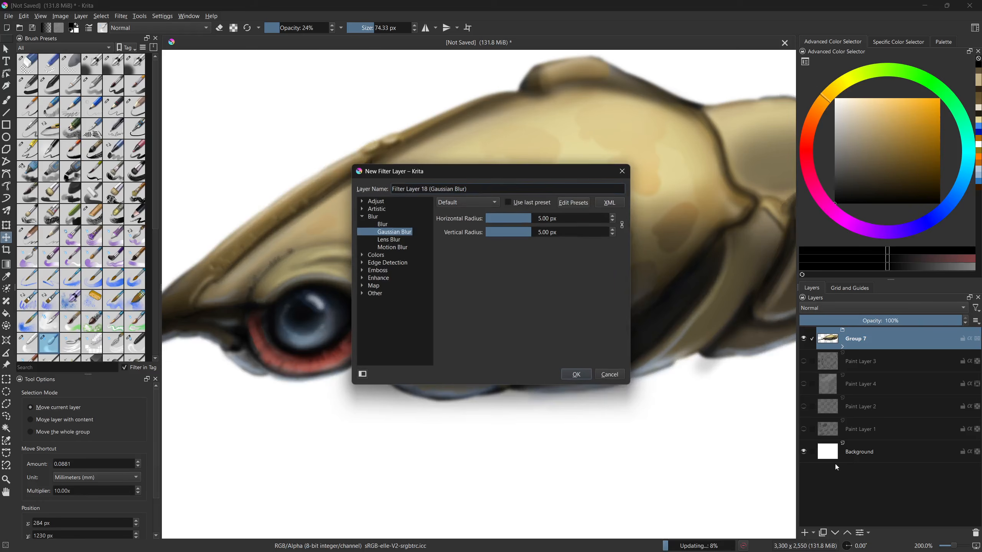
left_click(364, 294)
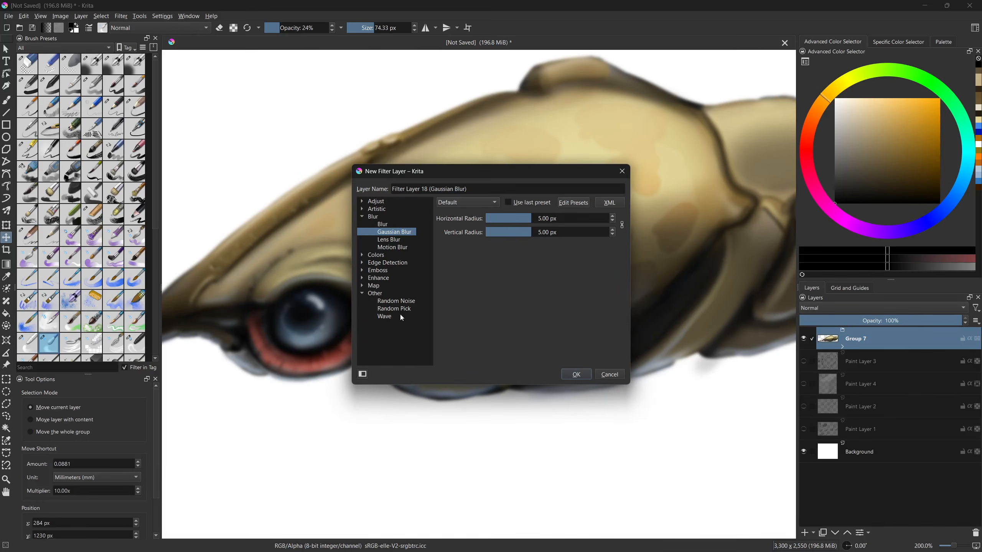
left_click(415, 304)
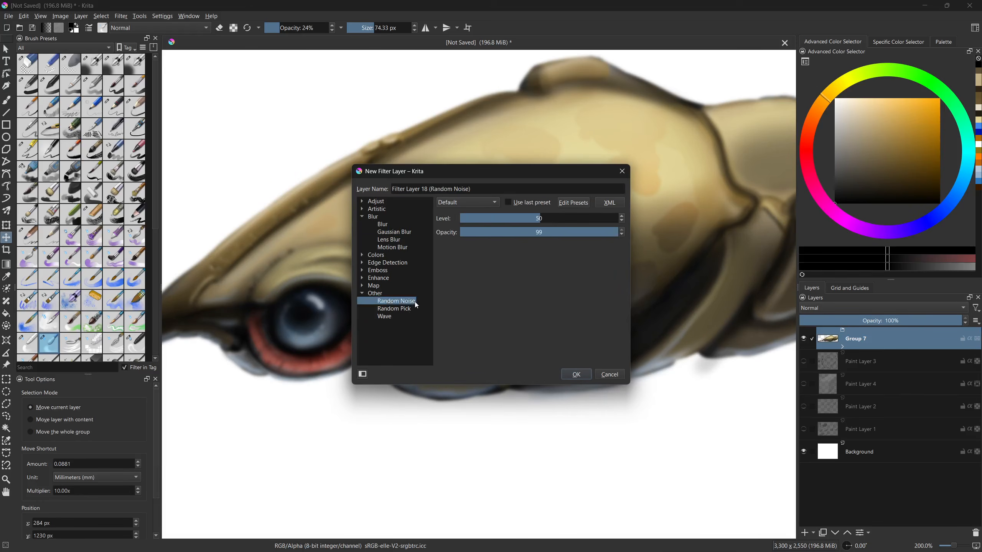
left_click_drag(549, 219, 478, 240)
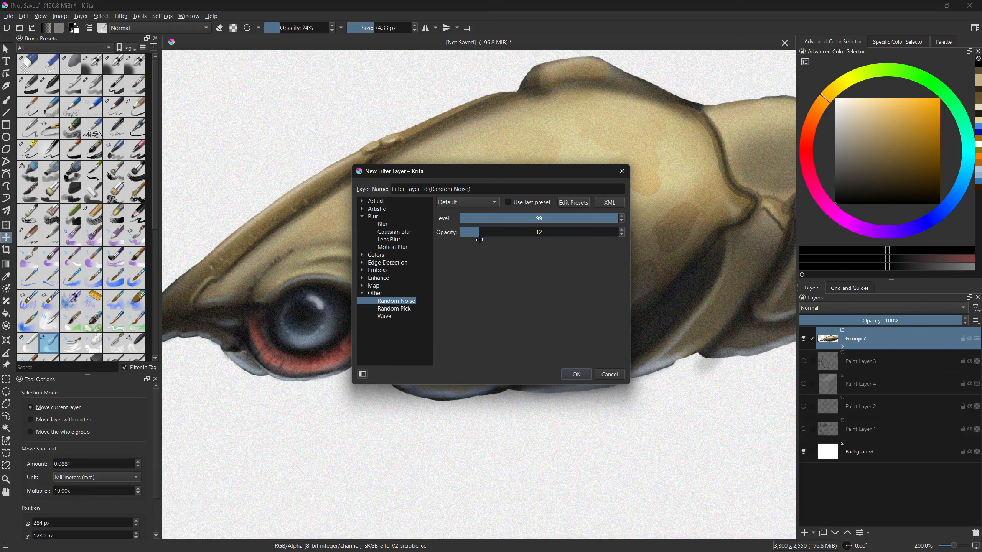
left_click(575, 378)
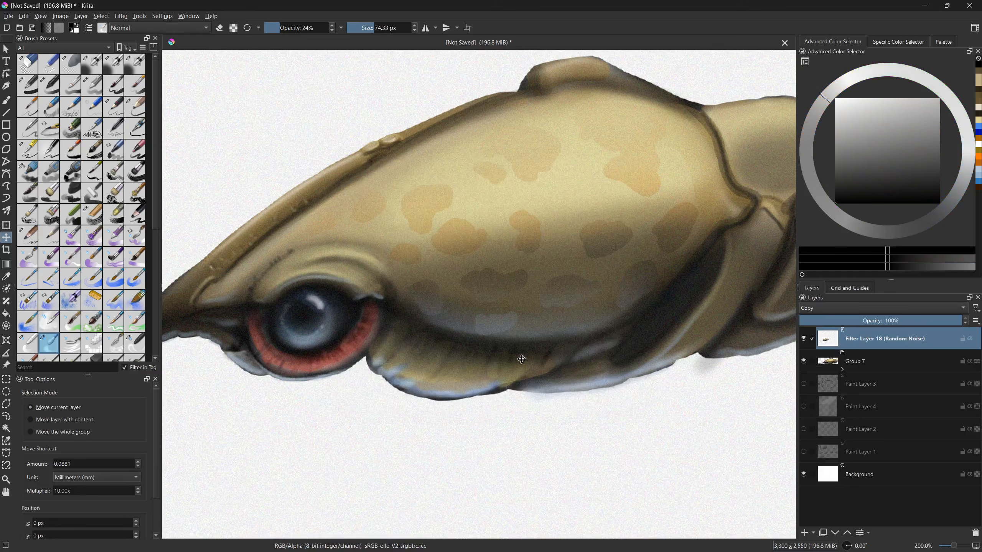
- Convert the Random Noise filter layer to a paint layer
scroll(503, 348, "up", 2)
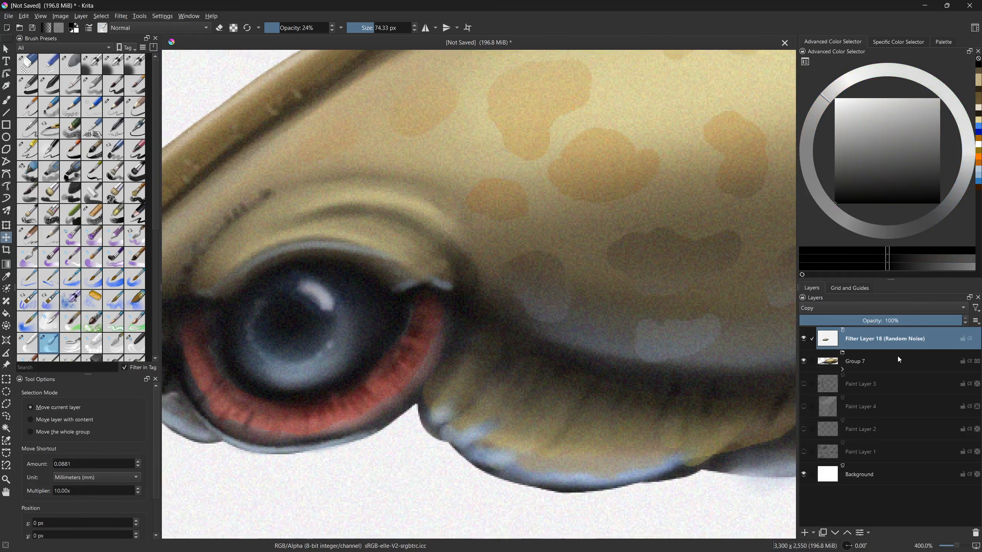
left_click_drag(864, 324, 959, 321)
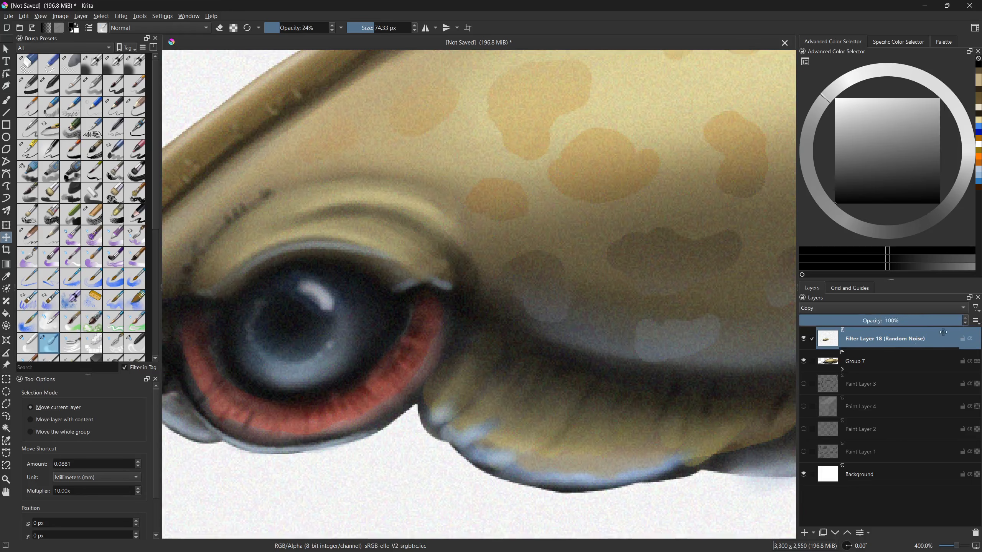
right_click(875, 342)
left_click(892, 367)
left_click(878, 345)
right_click(877, 343)
mouse_move(887, 288)
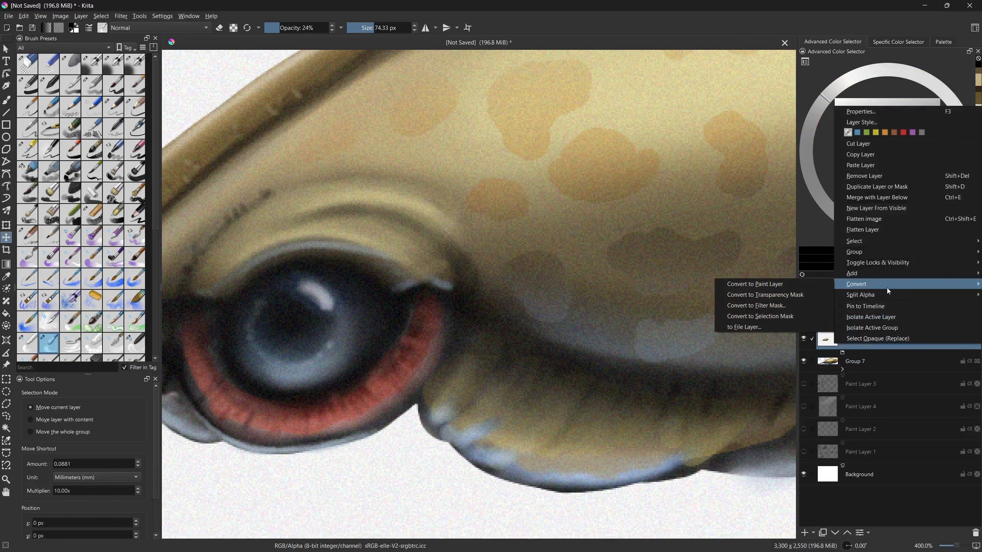
left_click(791, 283)
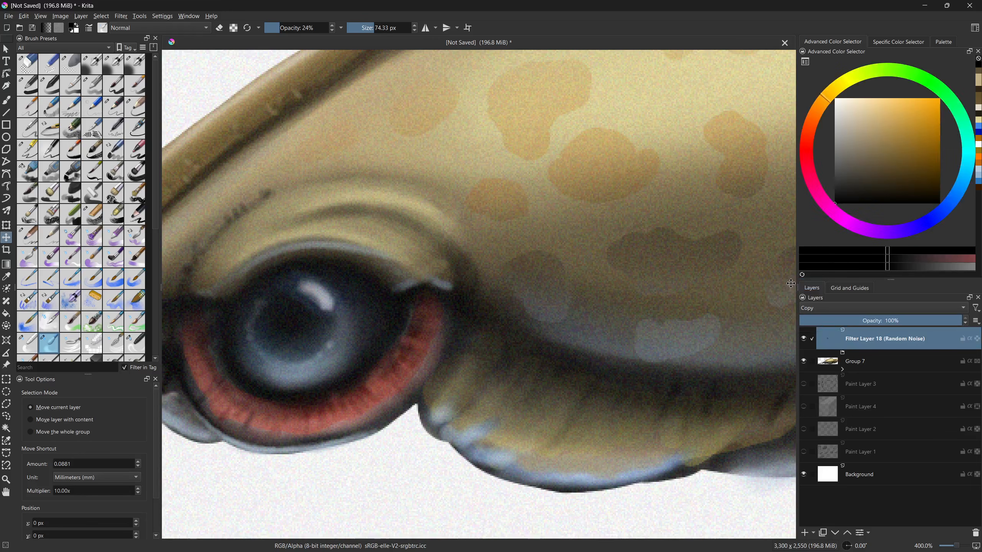
- Put the converted noise layer in its own group and merge that group into a single layer
left_click(812, 339)
left_click(812, 339)
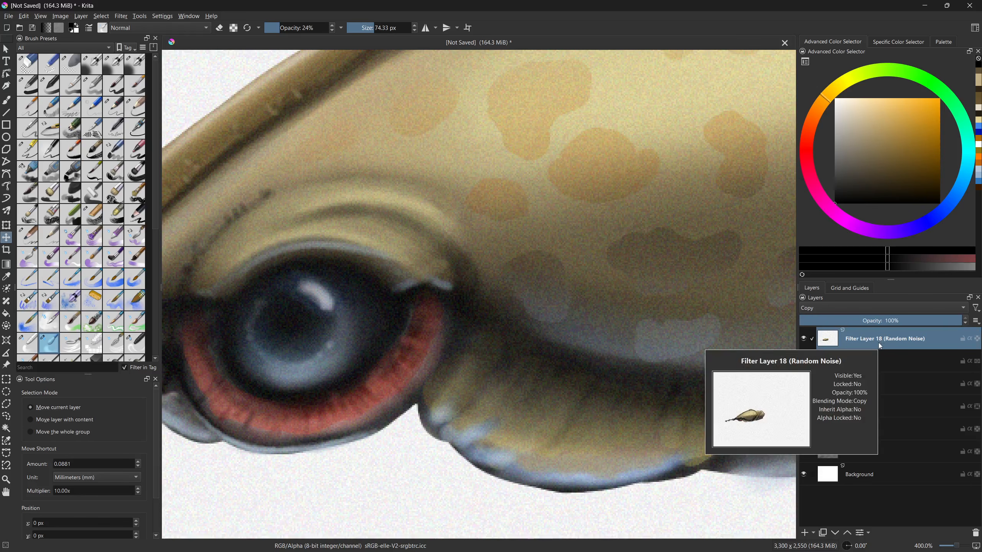
key("ctrl+g")
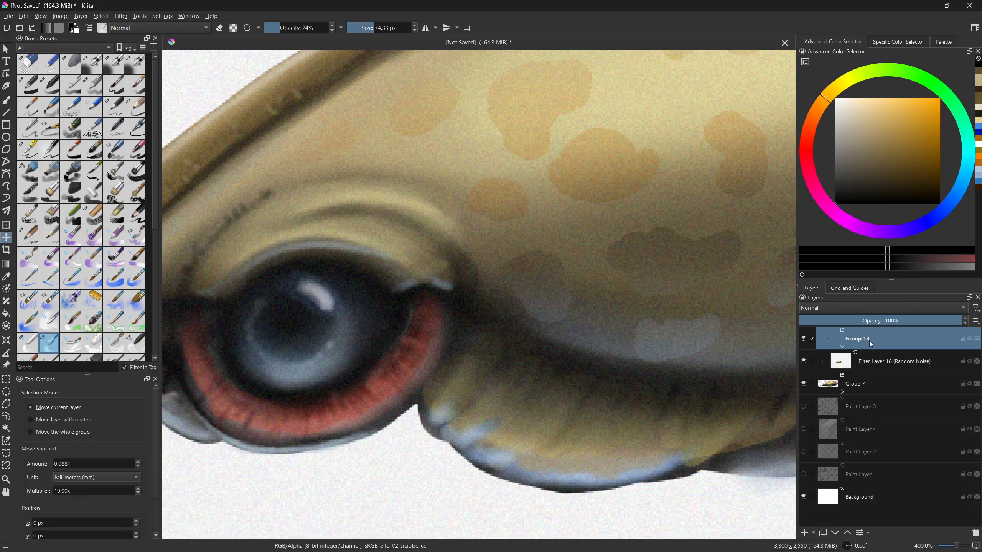
key("ctrl+e")
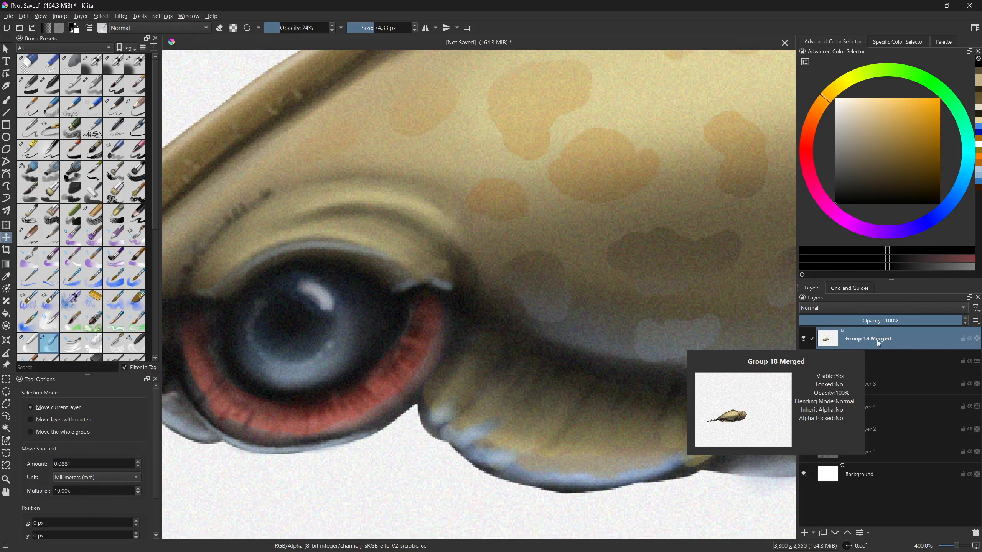
- Desaturate the merged noise layer with HSV Adjustment at Saturation -100 and toggle its visibility to compare
left_click_drag(423, 296, 576, 318)
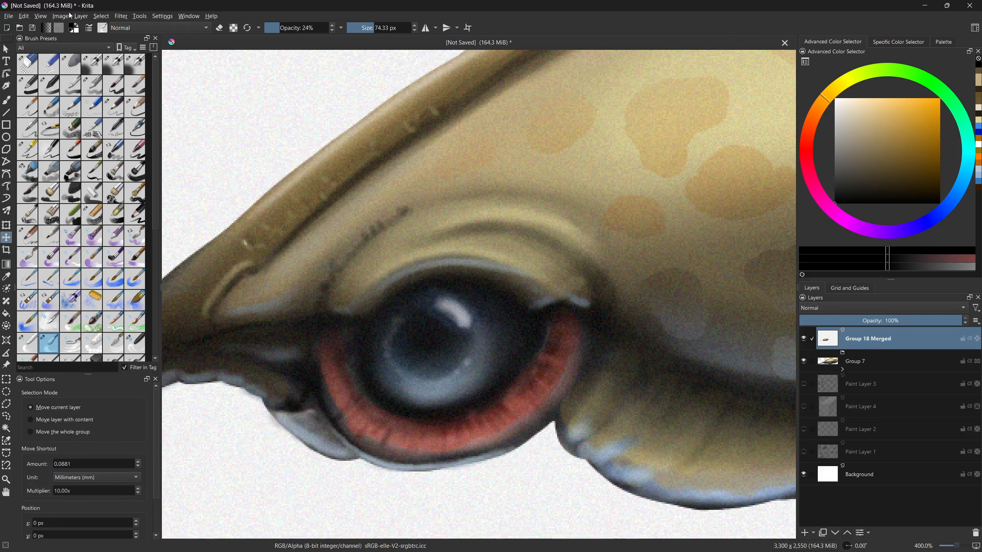
left_click(119, 16)
mouse_move(171, 59)
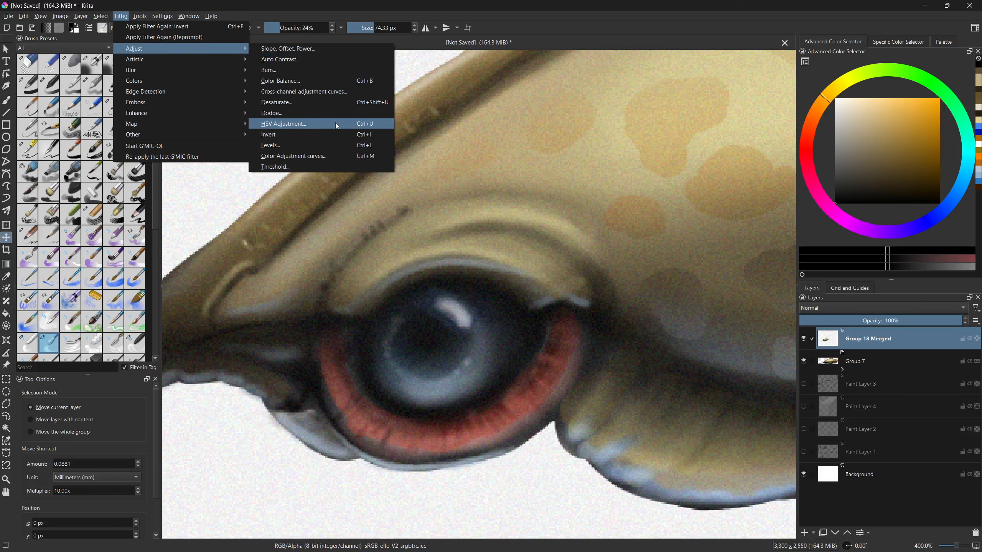
left_click(335, 123)
left_click_drag(708, 257, 635, 253)
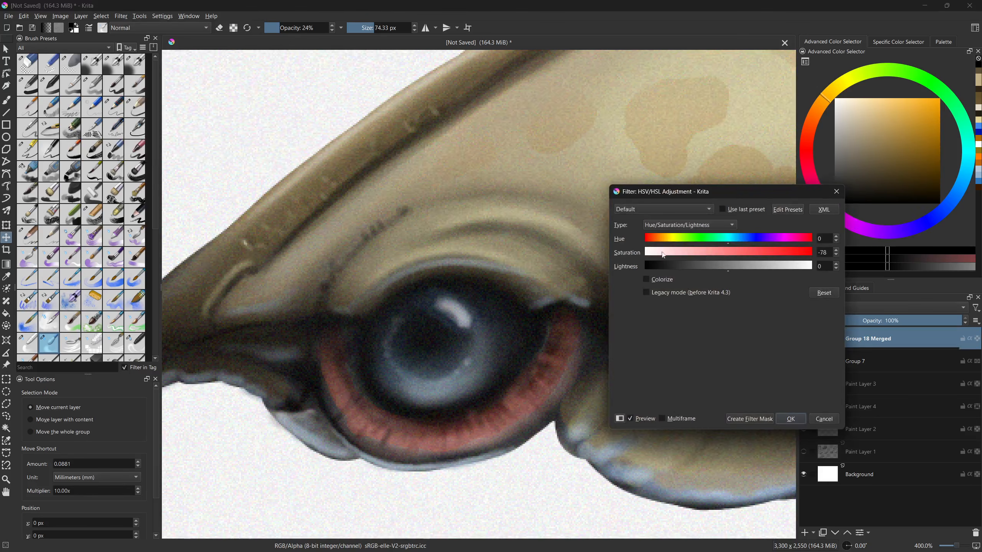
left_click_drag(718, 191, 343, 219)
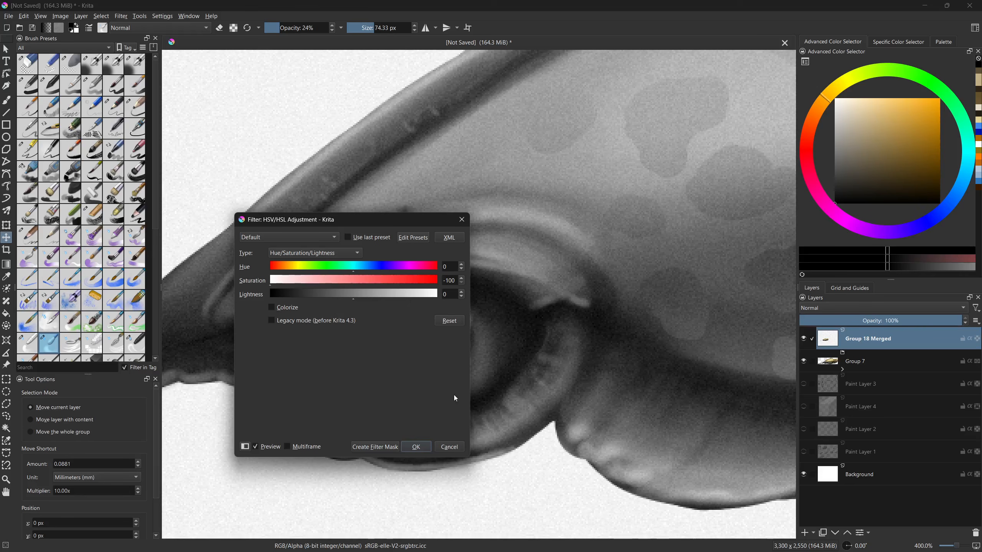
left_click(415, 447)
left_click(804, 339)
left_click(805, 339)
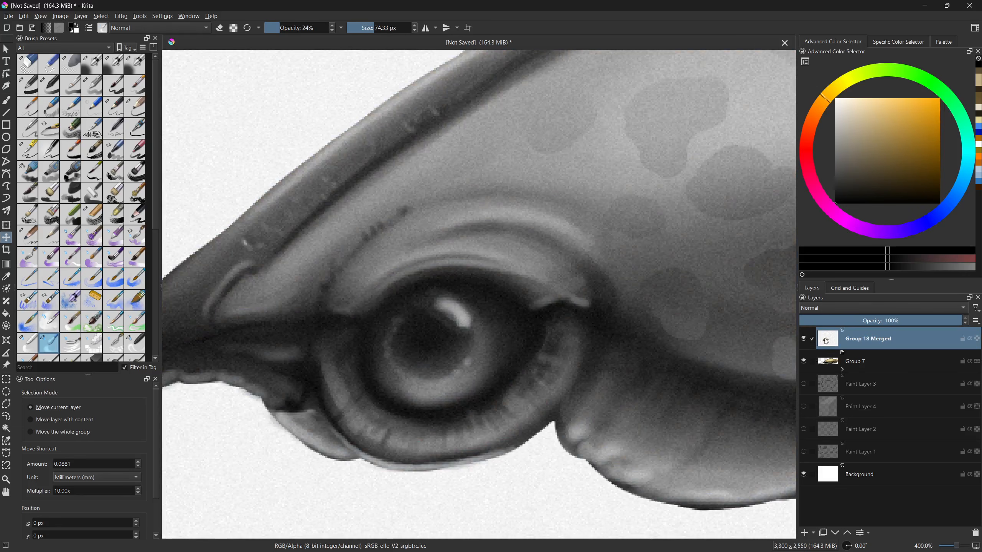
- Try blending modes such as Saturation, Divide, Addition and Lighten on the grayscale noise layer, and delete the layer
mouse_move(905, 322)
left_mouse_down()
mouse_move(766, 322)
mouse_move(962, 322)
mouse_move(706, 327)
mouse_move(963, 321)
left_mouse_up()
left_click(858, 308)
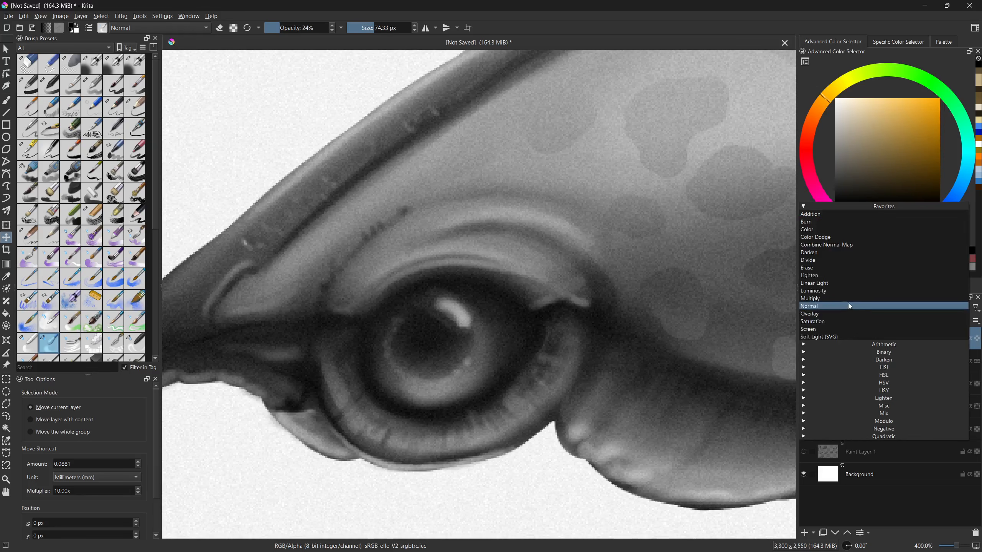
left_click(847, 298)
scroll(843, 305, "down", 1)
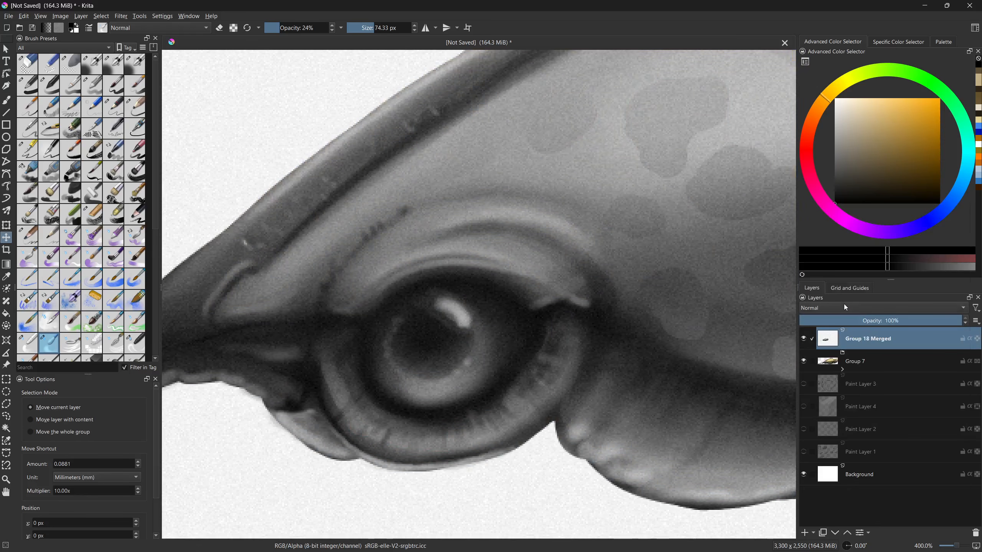
scroll(841, 315, "down", 2)
scroll(842, 314, "down", 4)
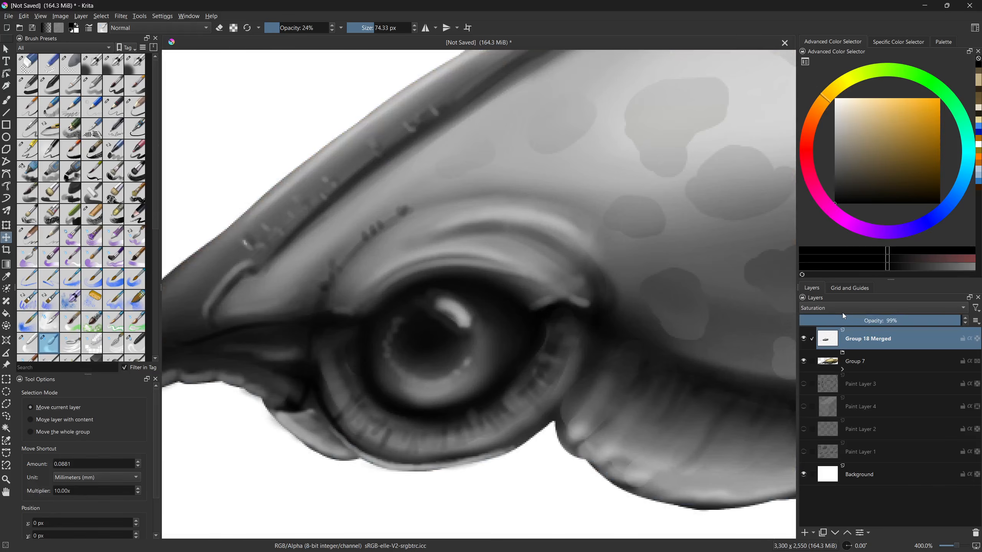
scroll(842, 313, "down", 5)
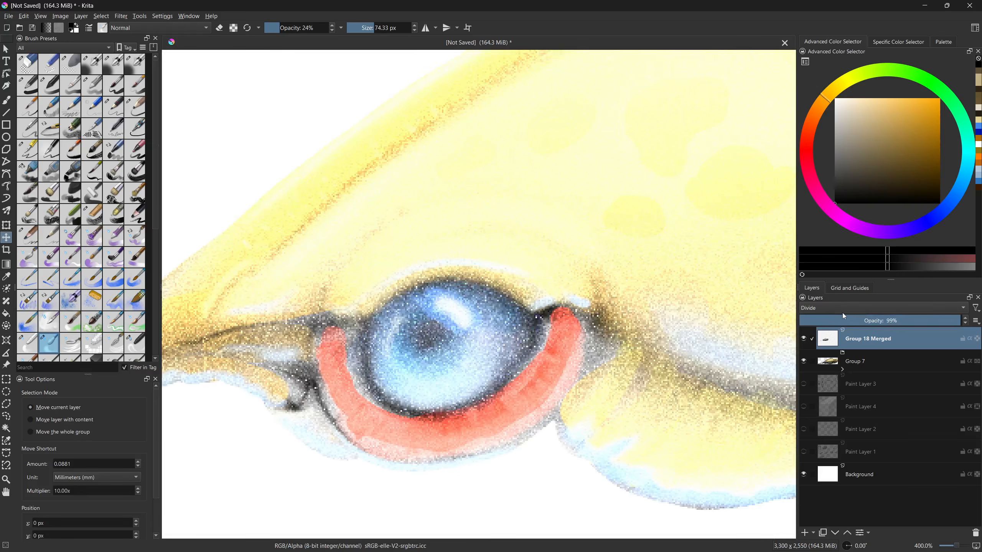
scroll(842, 313, "down", 5)
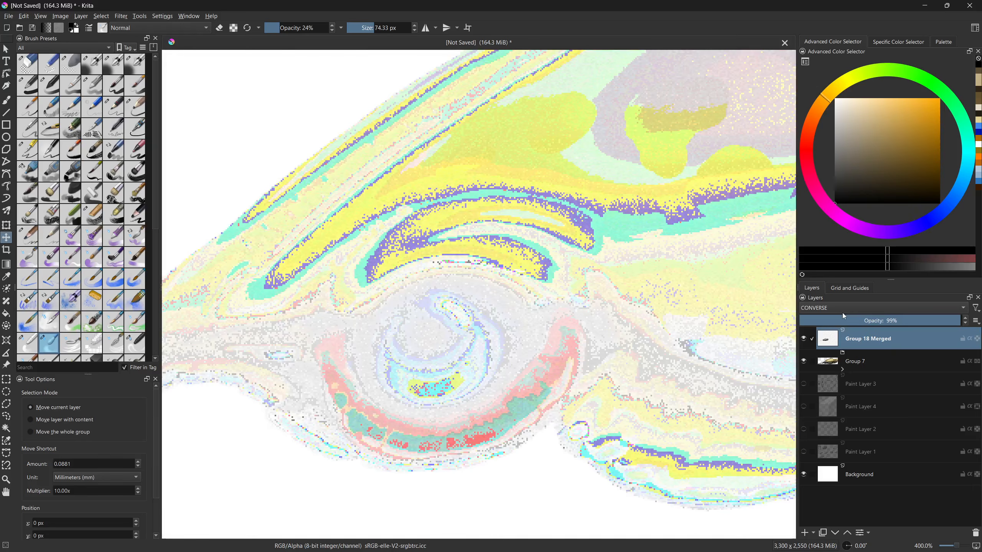
scroll(842, 313, "down", 7)
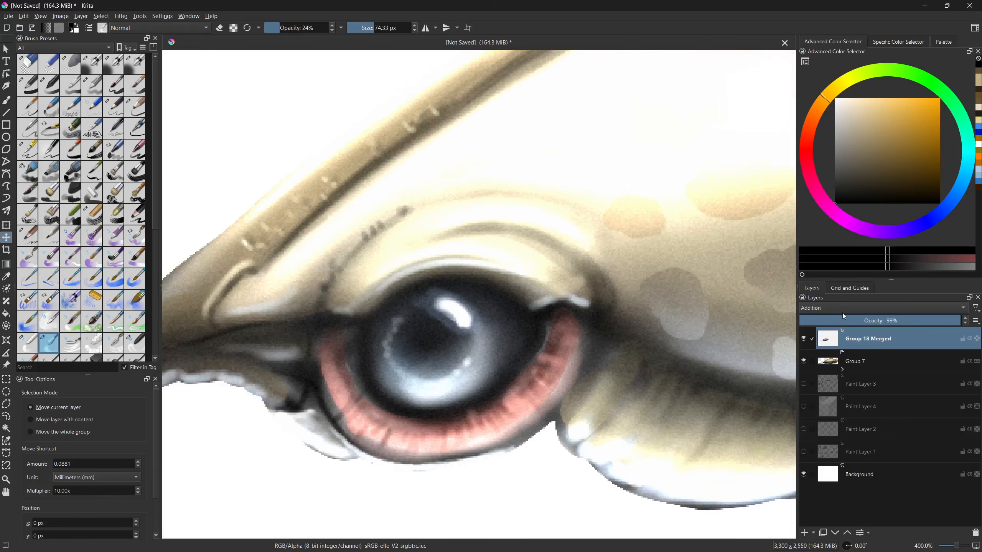
scroll(843, 313, "down", 4)
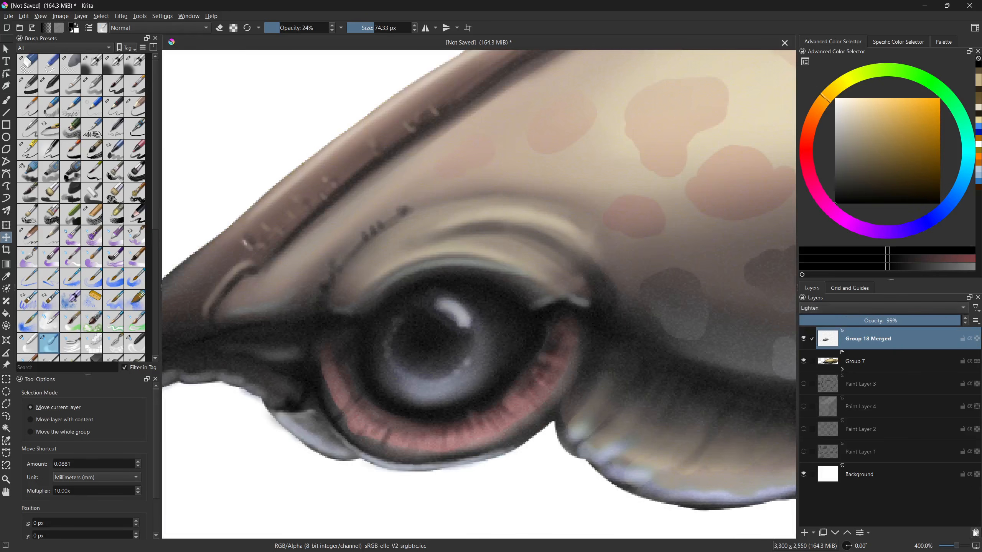
left_click(975, 533)
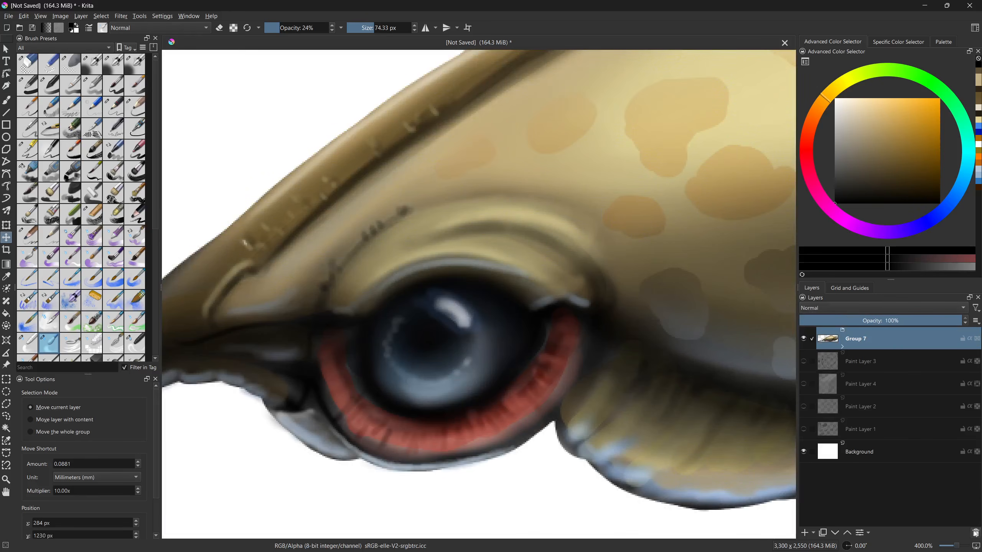
- Add a new paint layer above Group 7 and fill it with white at 100% opacity
key("f")
key("x")
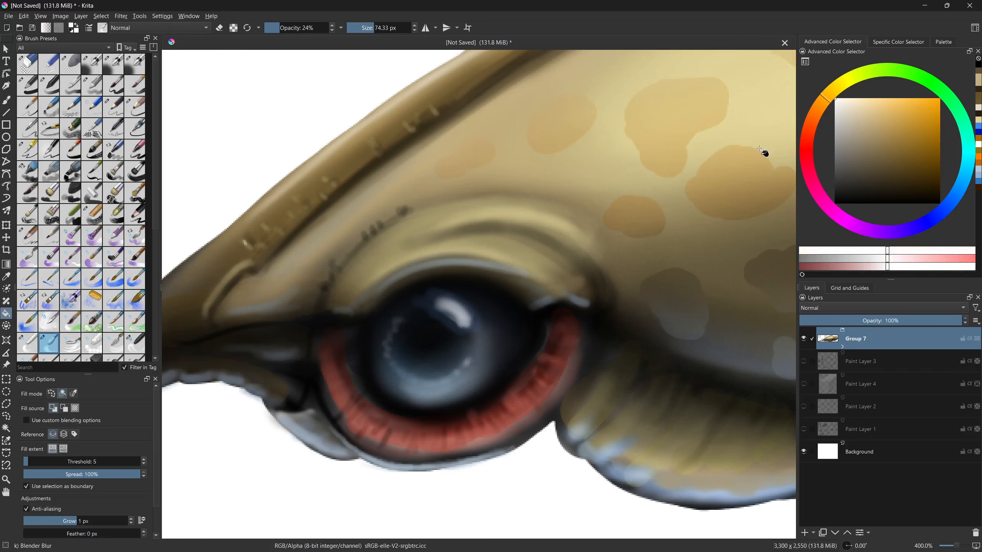
left_click(804, 533)
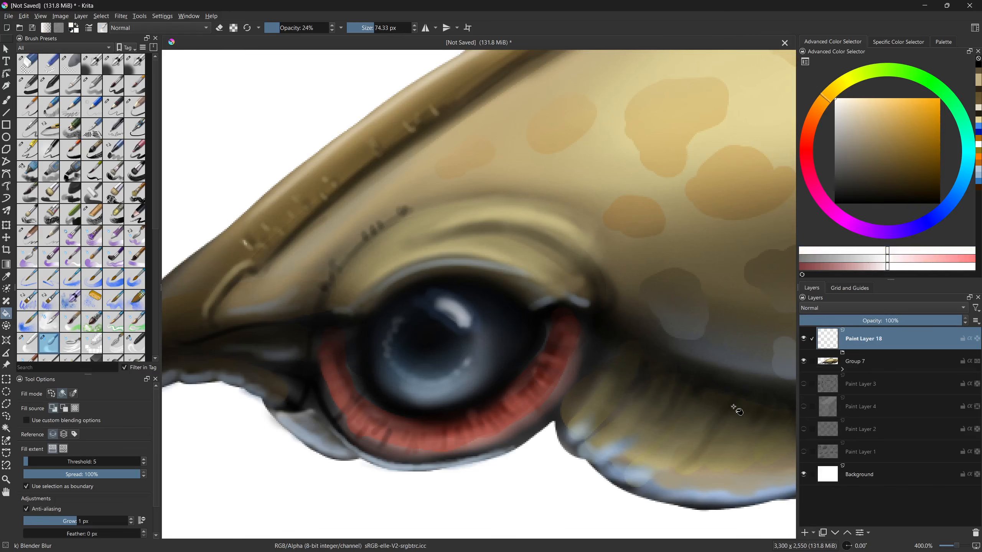
left_click(427, 241)
key("ctrl+z")
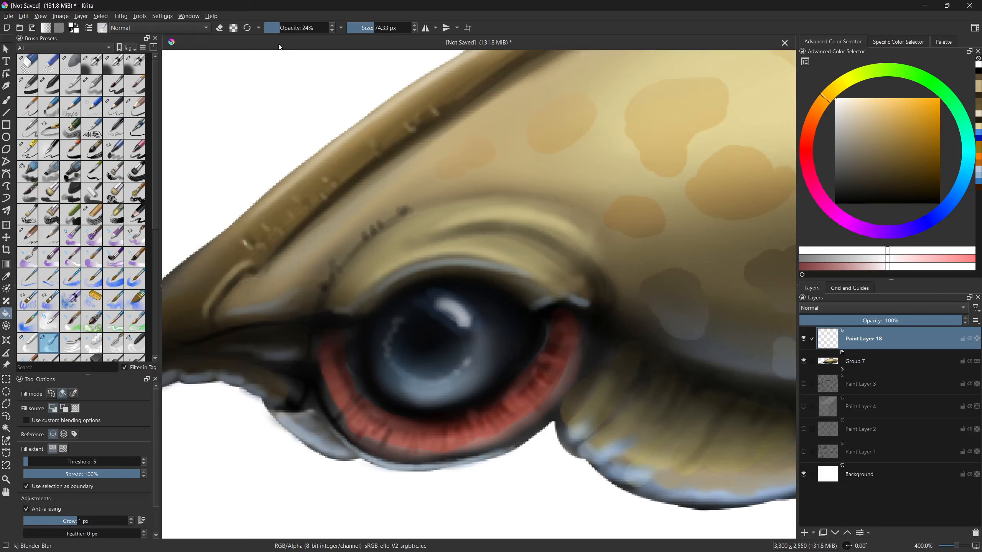
left_click(328, 27)
left_click(448, 202)
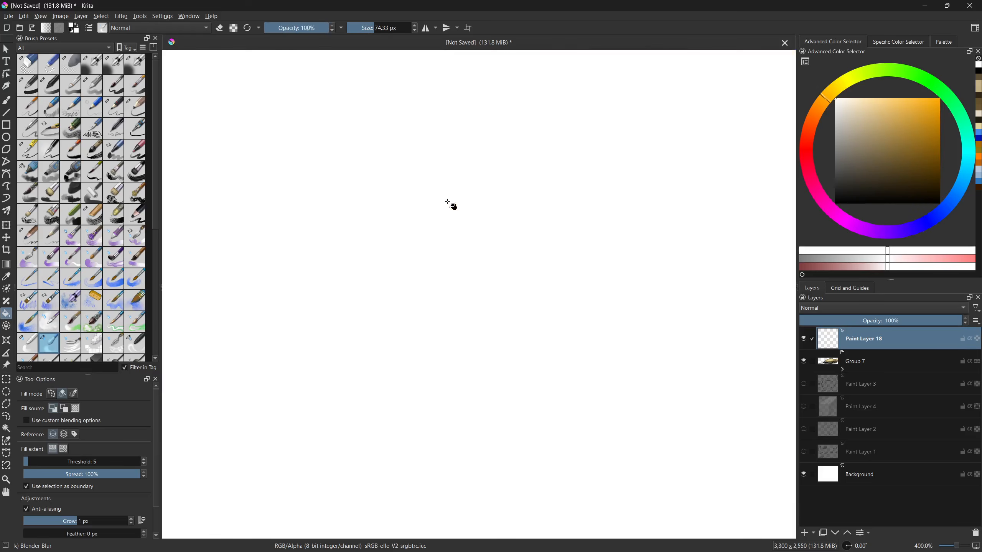
- Apply the Random Noise filter to the white layer with Level 70 and Opacity 99
left_click(127, 17)
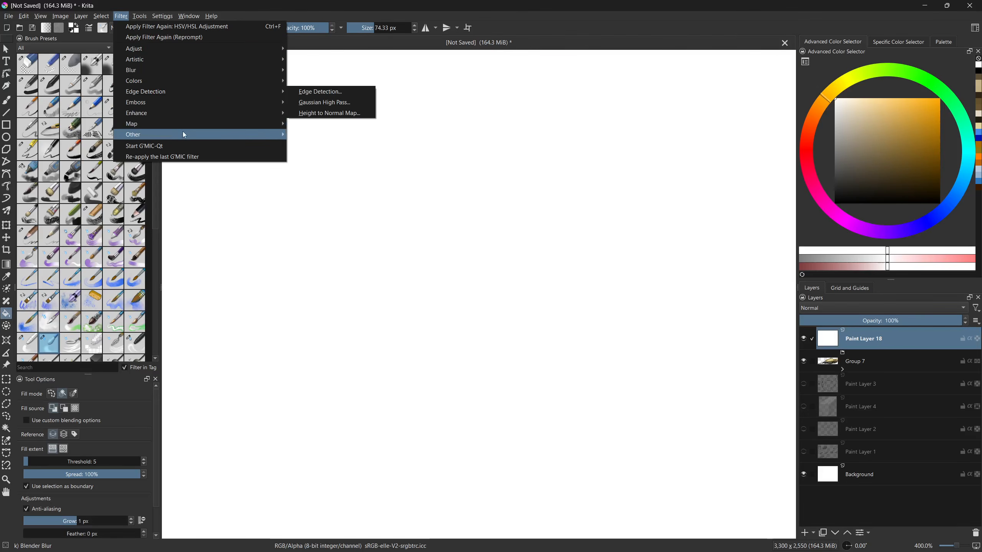
mouse_move(184, 134)
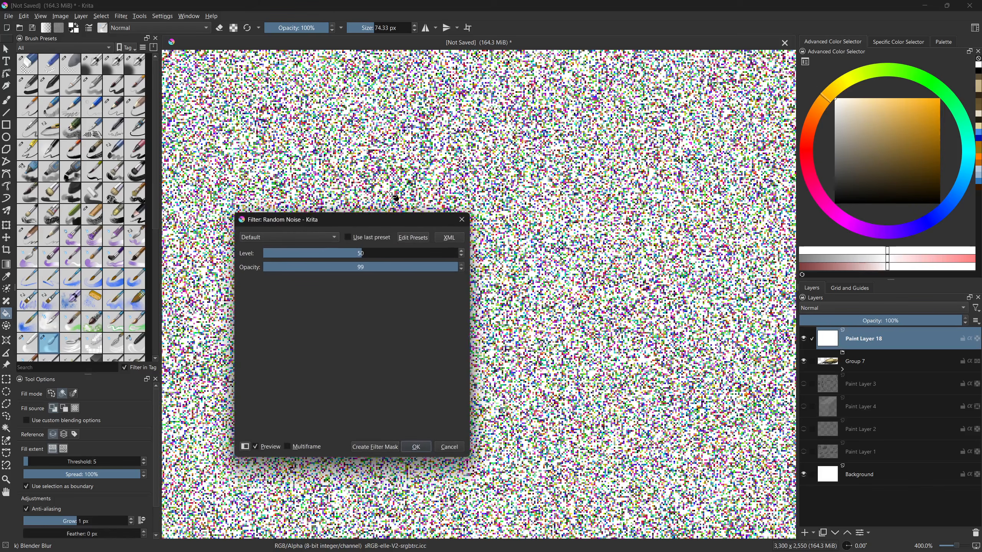
left_click_drag(360, 253, 400, 253)
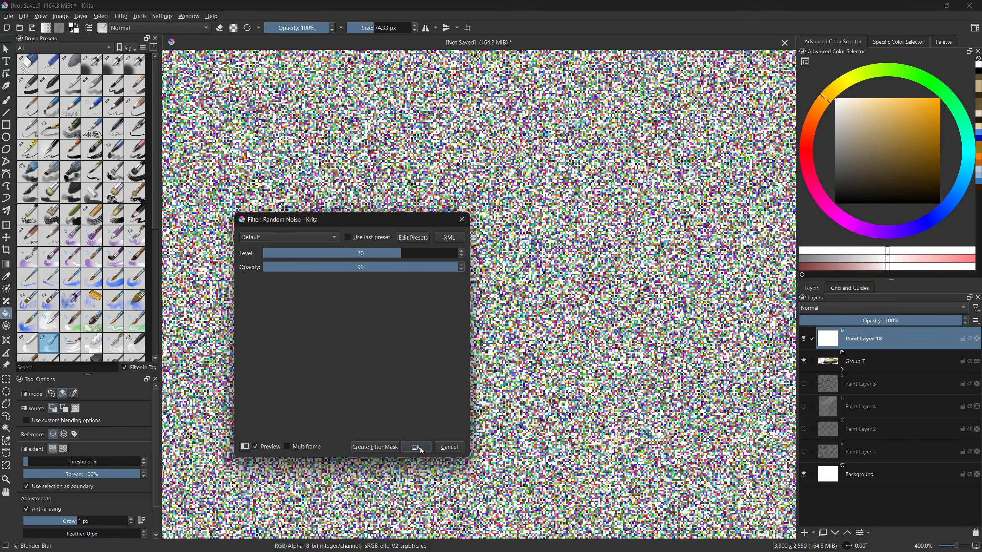
left_click(416, 448)
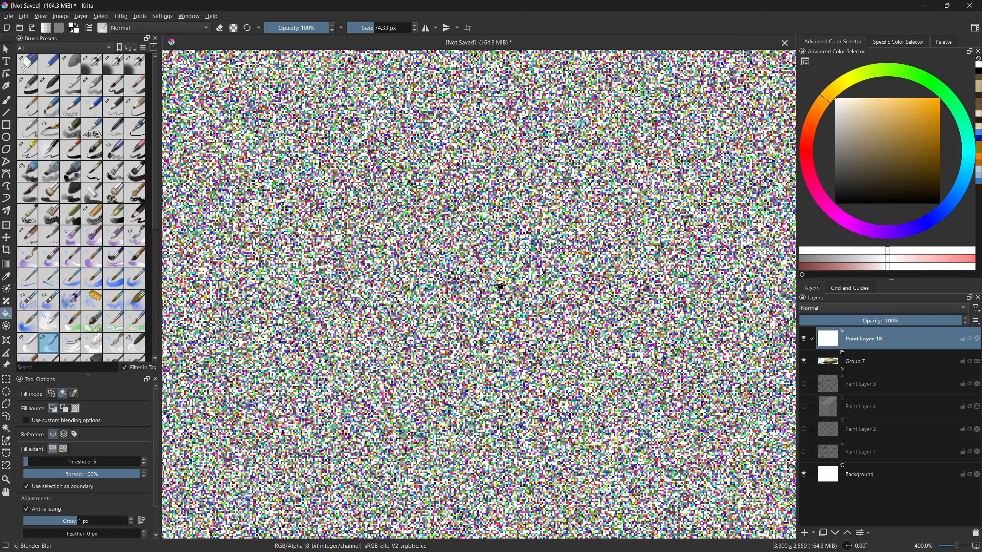
- Desaturate the noise layer with the Lightness method and set it to Multiply at 16% opacity
key("ctrl+shift+u")
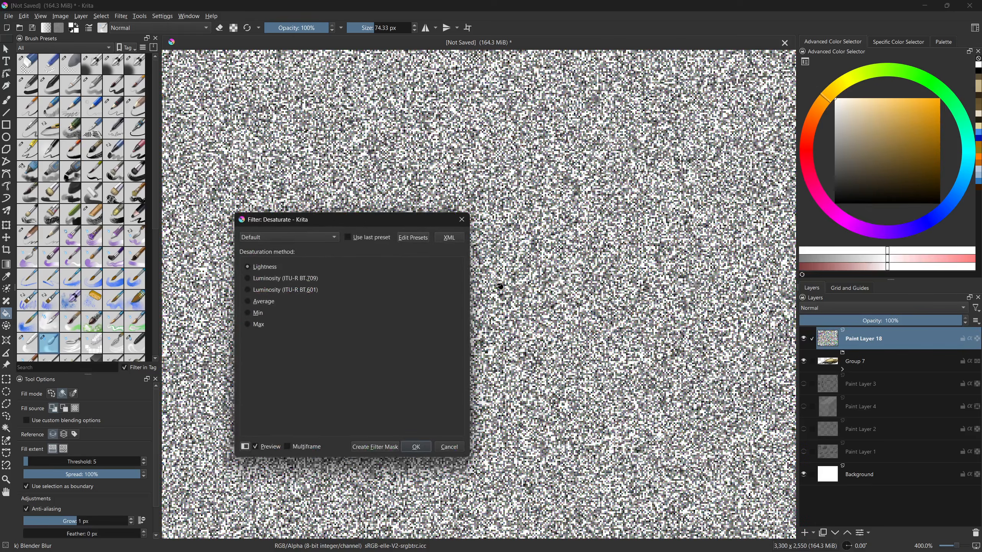
left_click(416, 449)
left_click(838, 309)
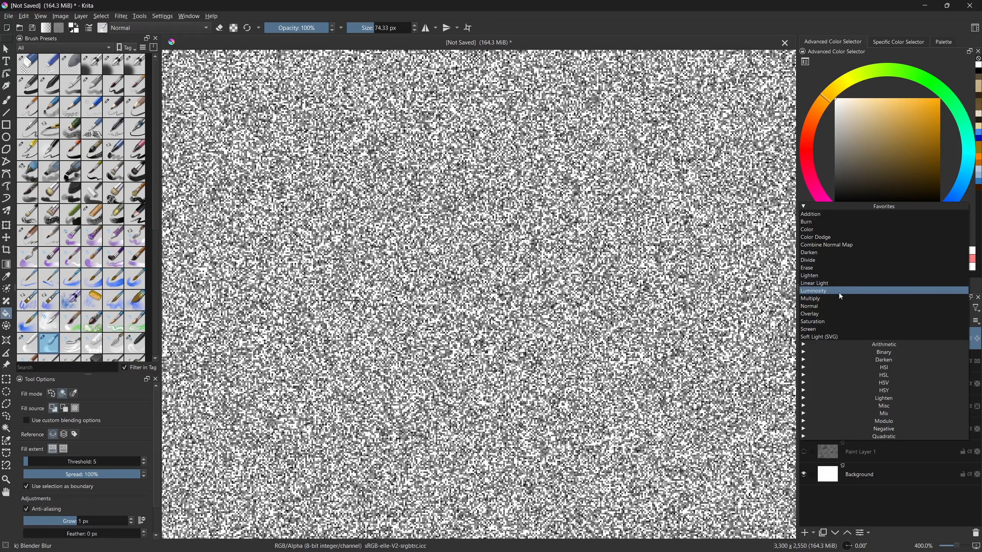
left_click(839, 298)
mouse_move(853, 321)
left_mouse_down()
mouse_move(812, 321)
mouse_move(835, 319)
left_mouse_up()
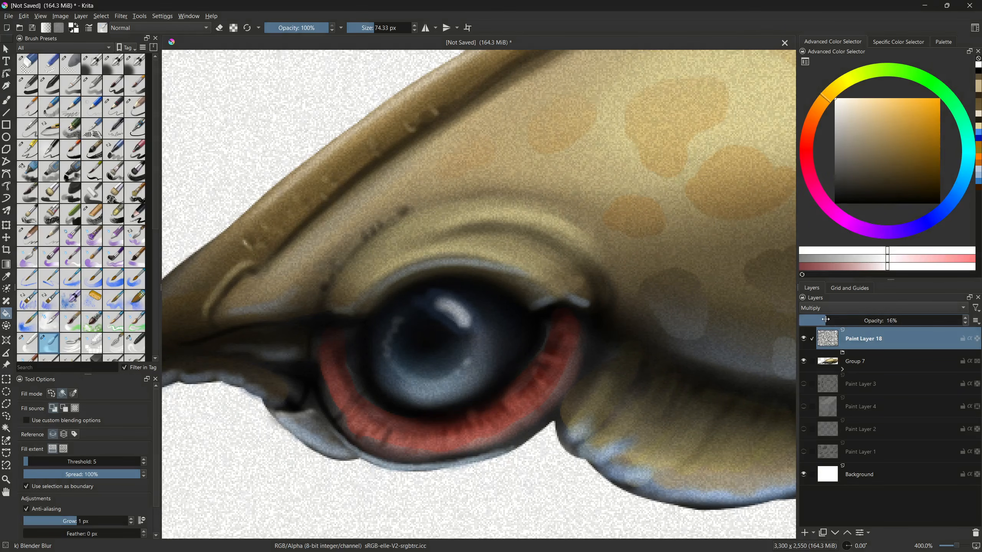
- Try the Overlay blending mode at 15% opacity on the noise layer and inspect the grain around the eye and shell
left_click(840, 311)
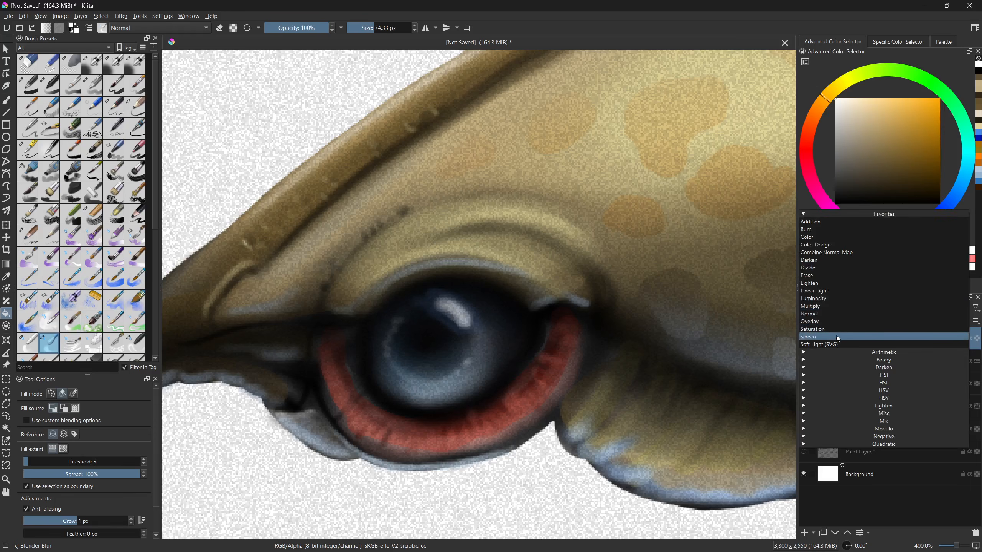
left_click(838, 323)
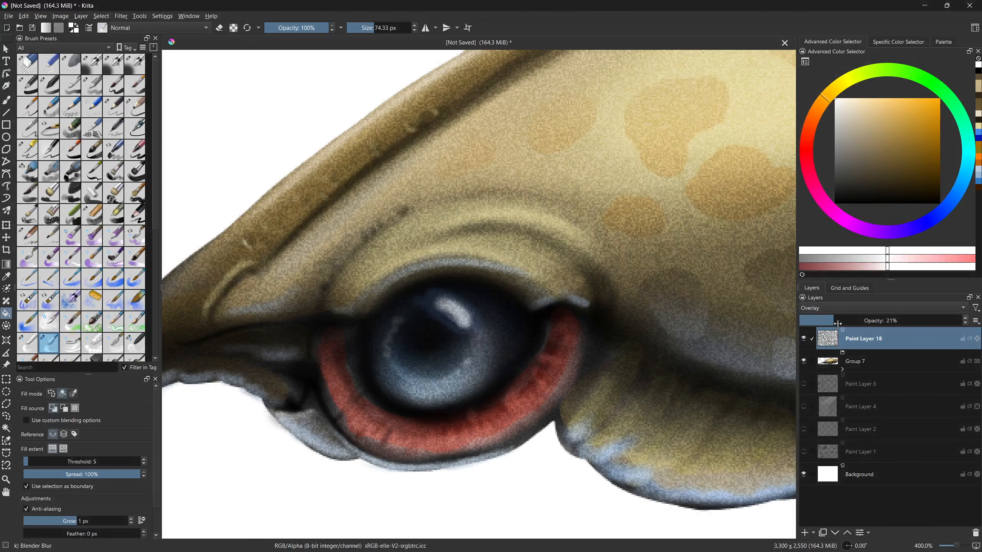
left_click_drag(820, 322, 814, 324)
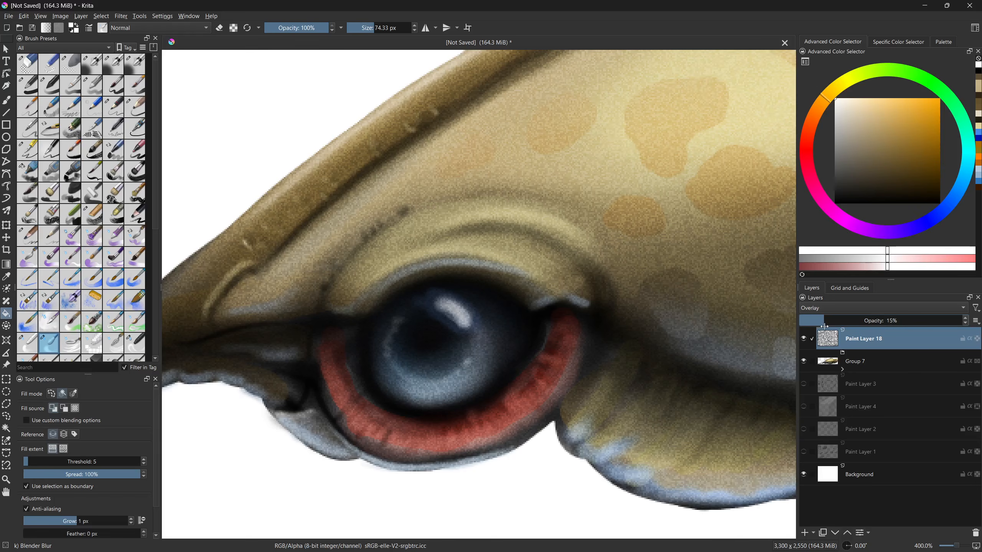
scroll(418, 357, "down", 4)
scroll(497, 361, "up", 4)
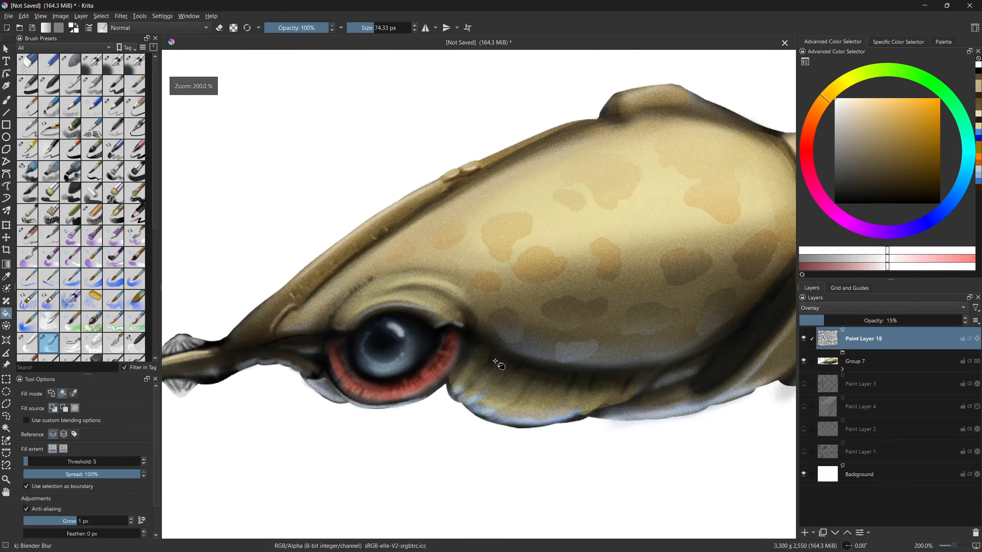
left_click_drag(497, 364, 680, 375)
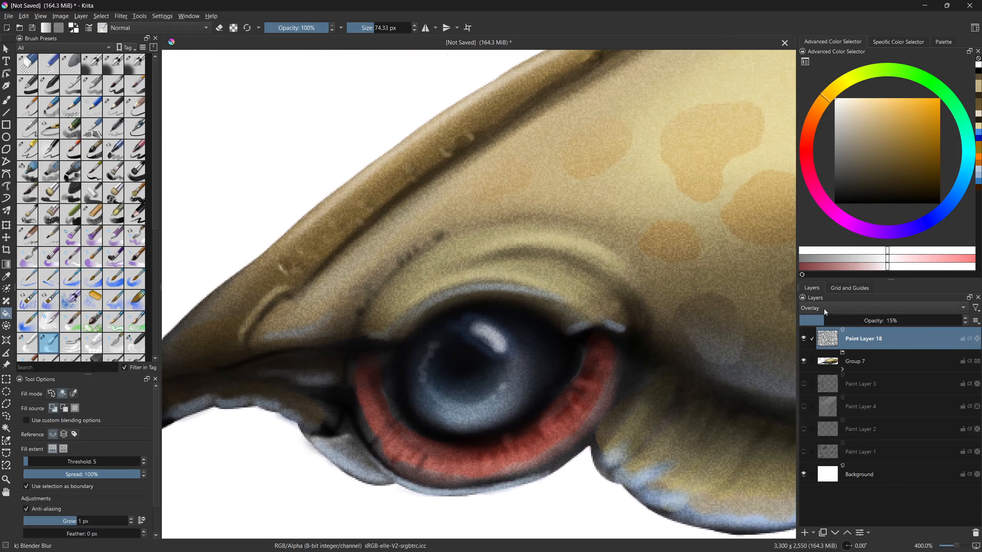
- Set the noise layer to Multiply at 12% opacity and check the grain across the whole creature
left_click(824, 309)
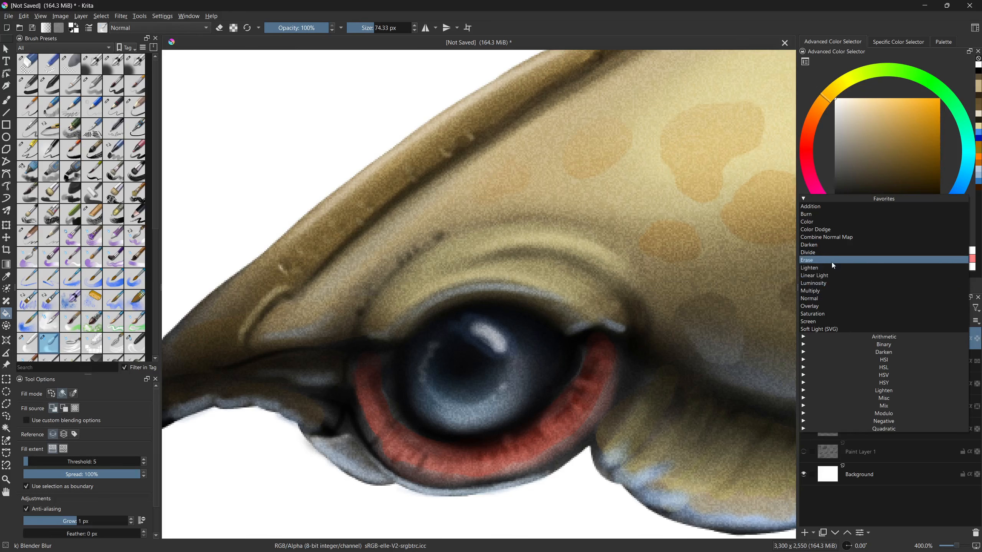
left_click(853, 290)
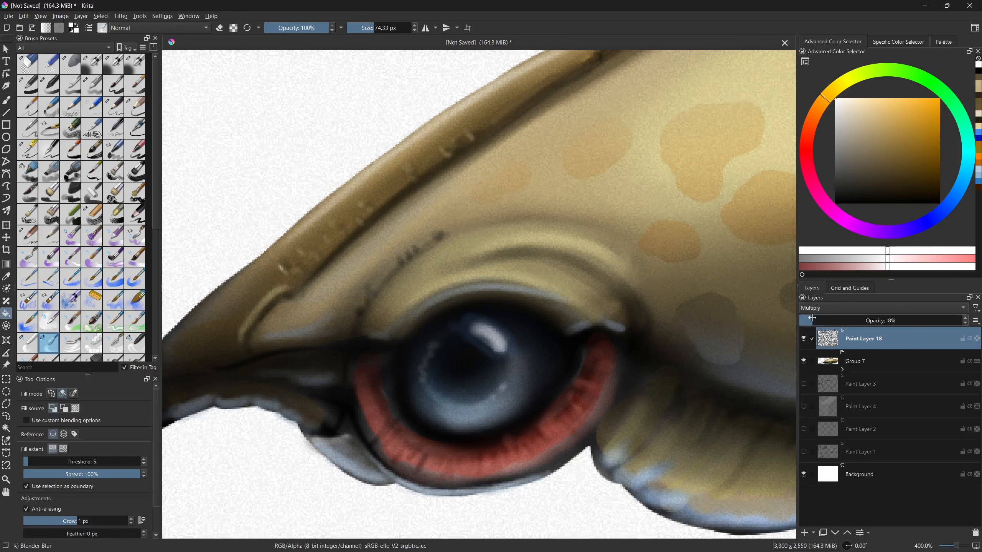
scroll(513, 294, "down", 4)
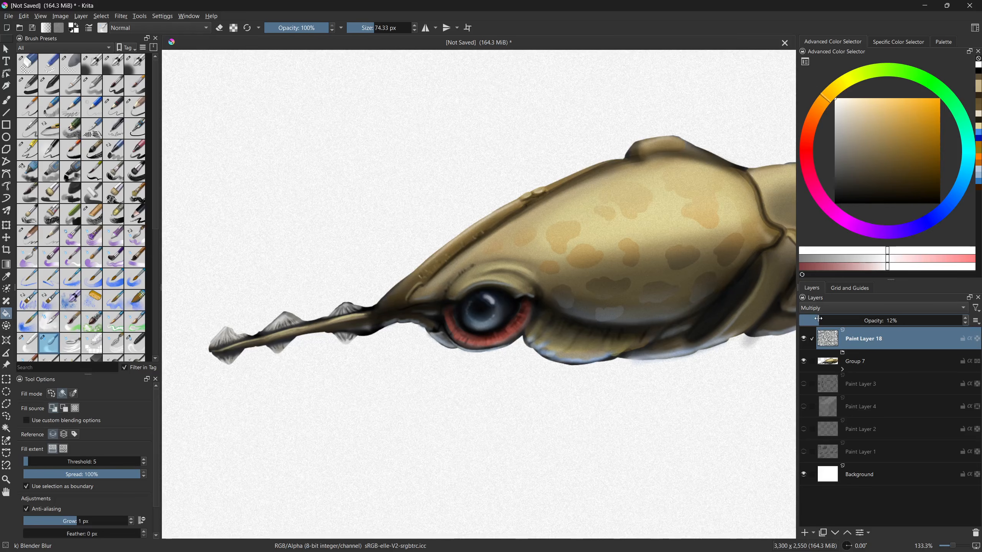
scroll(632, 317, "up", 1)
scroll(565, 317, "down", 2)
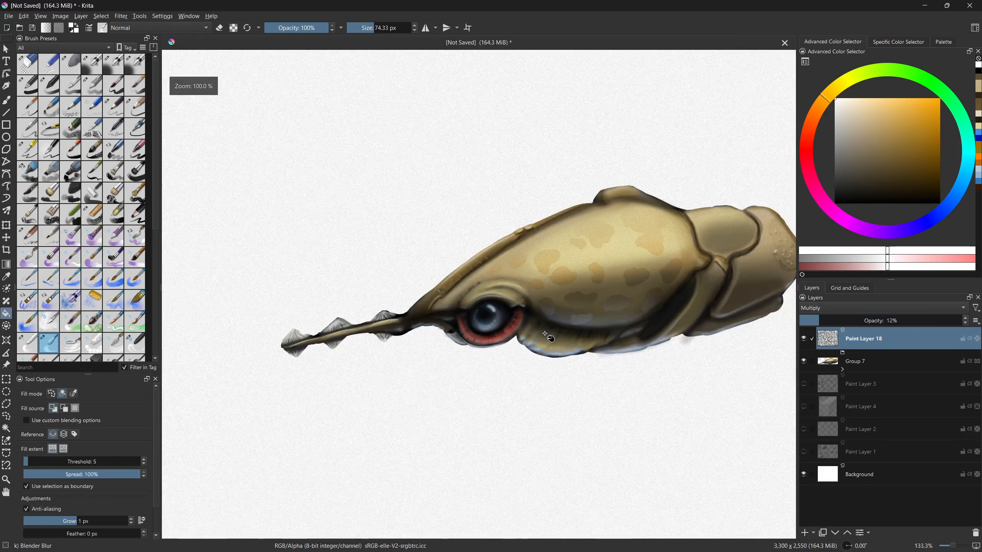
mouse_move(629, 376)
left_mouse_down()
mouse_move(542, 333)
mouse_move(553, 342)
mouse_move(375, 397)
left_mouse_up()
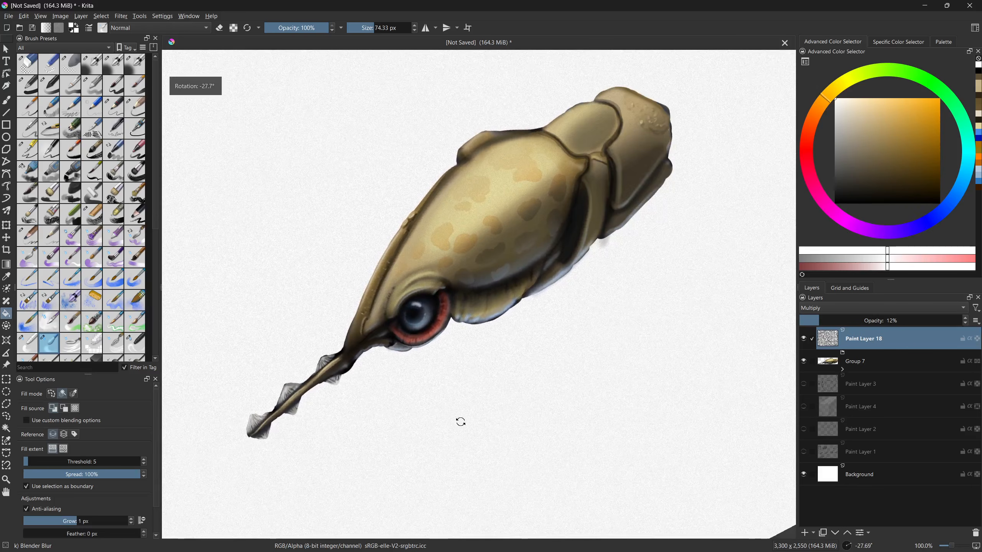
- Add a new paint layer directly above the Background layer and choose the Airbrush Soft brush
left_click(892, 365)
left_click(885, 384)
left_click(872, 475)
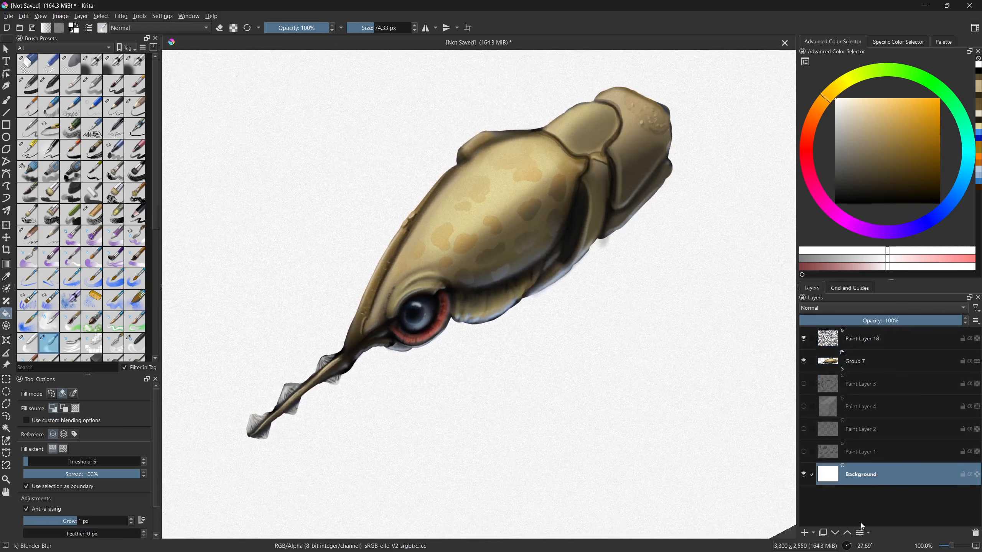
left_click_drag(614, 464, 642, 460)
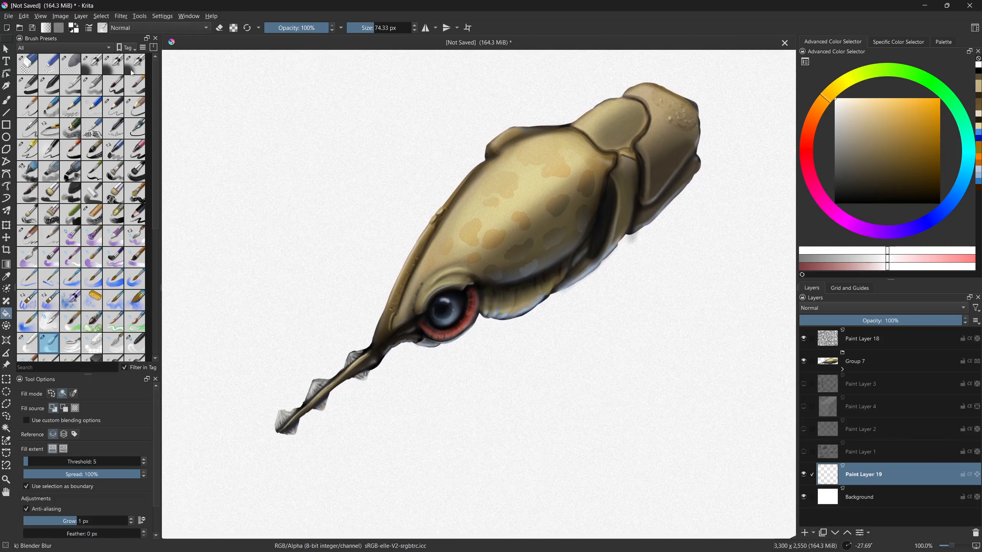
left_click(114, 64)
scroll(370, 301, "down", 1)
key("b")
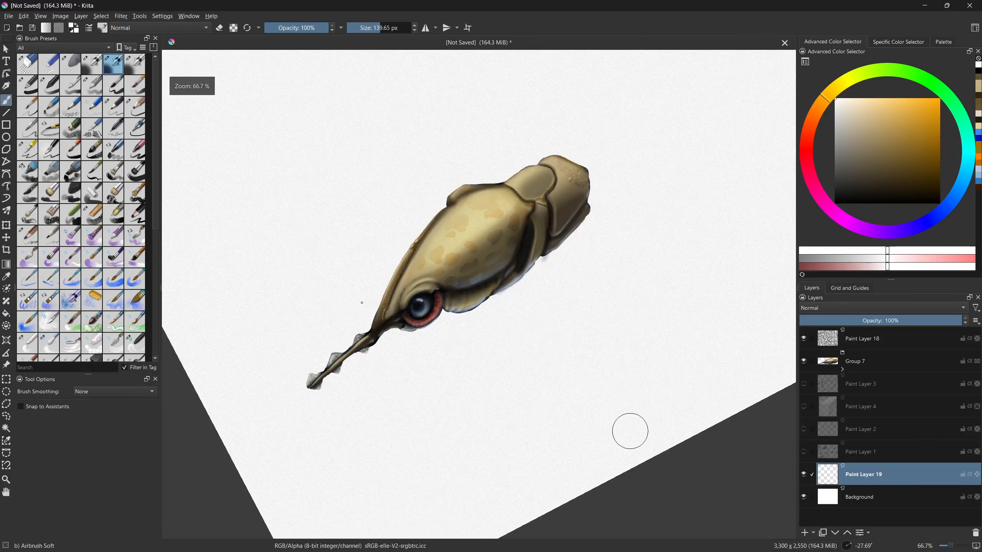
- Airbrush a dark blue-gray area behind and below the creature with a brush of about 470 px
left_click(951, 200)
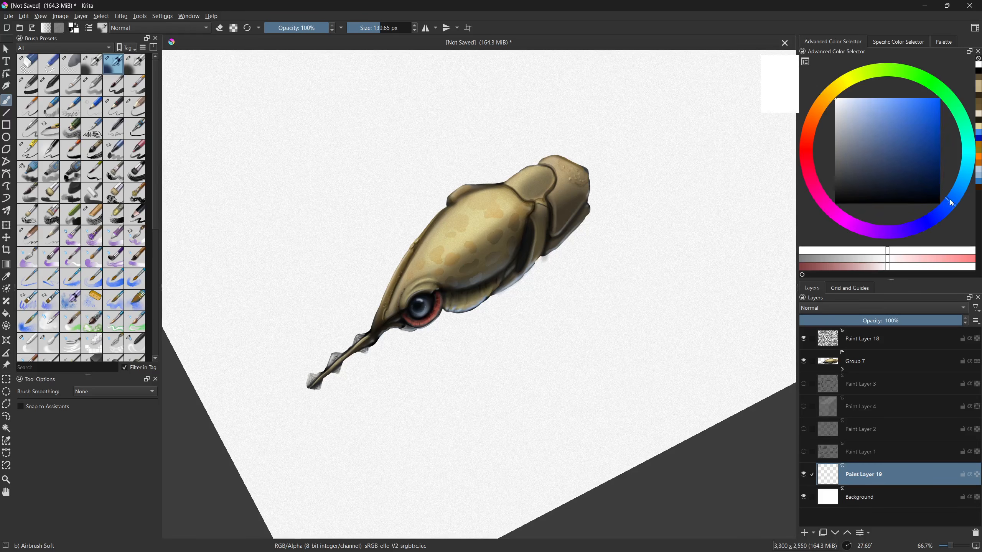
left_click(873, 179)
key("]")
key("]")
key("]")
key("]")
key("]")
left_click_drag(339, 418, 386, 414)
mouse_move(326, 400)
left_mouse_down()
mouse_move(489, 286)
mouse_move(361, 408)
mouse_move(468, 325)
mouse_move(556, 298)
left_mouse_up()
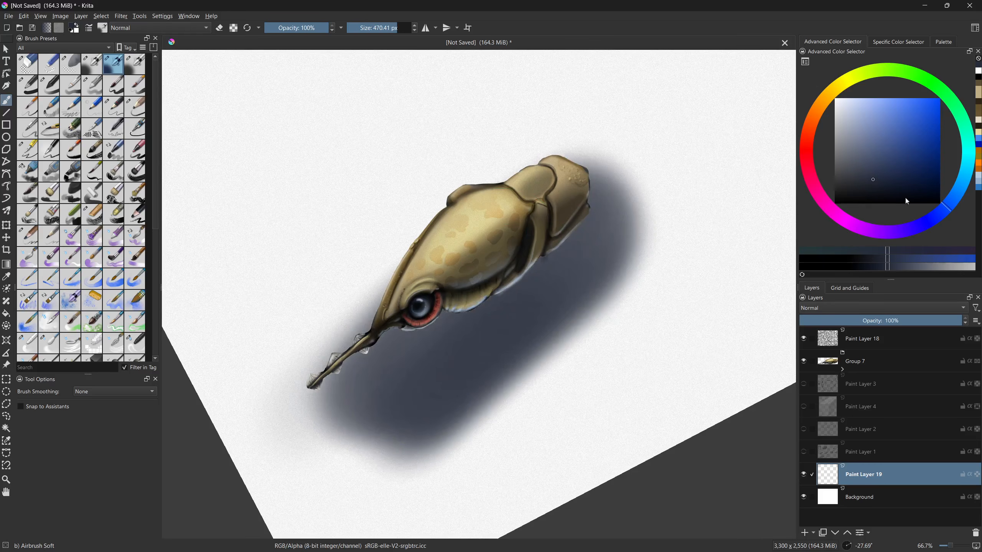
- Airbrush deep navy and brighter blue tones over the backdrop behind the creature
left_click(922, 181)
mouse_move(340, 422)
left_mouse_down()
mouse_move(344, 390)
mouse_move(406, 406)
mouse_move(438, 362)
mouse_move(432, 342)
left_mouse_up()
left_click(973, 187)
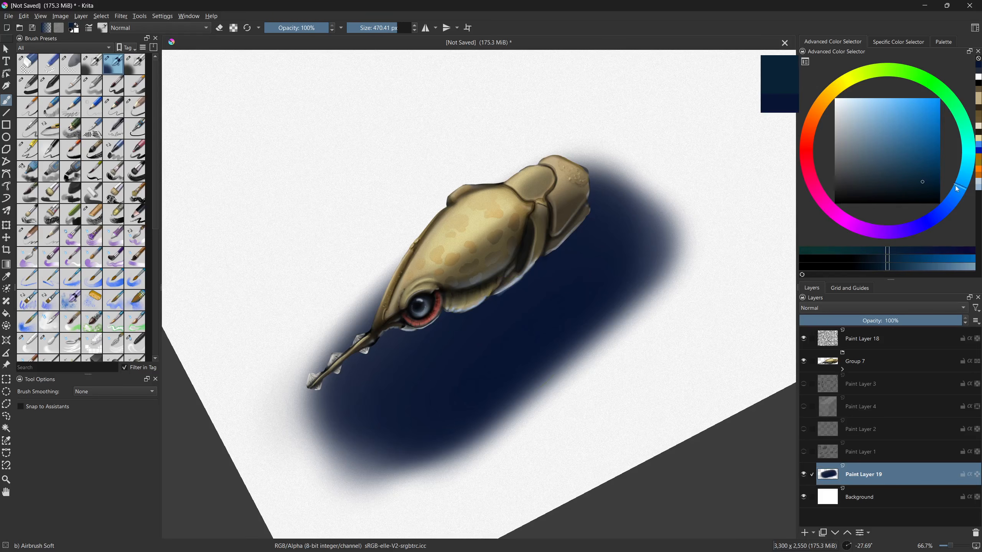
left_click(908, 148)
mouse_move(348, 417)
left_mouse_down()
mouse_move(368, 385)
mouse_move(537, 307)
mouse_move(400, 372)
mouse_move(483, 406)
left_mouse_up()
left_click(929, 166)
mouse_move(471, 317)
left_mouse_down()
mouse_move(415, 389)
mouse_move(562, 309)
mouse_move(631, 252)
mouse_move(432, 315)
mouse_move(577, 297)
left_mouse_up()
mouse_move(452, 258)
left_mouse_down()
mouse_move(394, 226)
mouse_move(595, 257)
left_mouse_up()
- Cover the backdrop all around the creature with near-black blue using an airbrush of about 604 px
left_click(845, 188)
left_click_drag(356, 350, 427, 346, "shift")
mouse_move(313, 343)
left_mouse_down()
mouse_move(344, 294)
mouse_move(332, 321)
mouse_move(362, 324)
mouse_move(458, 162)
mouse_move(355, 217)
mouse_move(536, 88)
mouse_move(580, 271)
mouse_move(413, 227)
mouse_move(435, 307)
mouse_move(405, 402)
mouse_move(329, 471)
mouse_move(401, 312)
mouse_move(505, 314)
left_mouse_up()
left_click(851, 197)
mouse_move(638, 216)
left_mouse_down()
mouse_move(581, 307)
mouse_move(395, 395)
mouse_move(329, 405)
mouse_move(514, 153)
mouse_move(523, 191)
left_mouse_up()
- Try airbrushing light gray-blue strokes over the dark backdrop beside the creature and undo them
left_click_drag(878, 149, 850, 142)
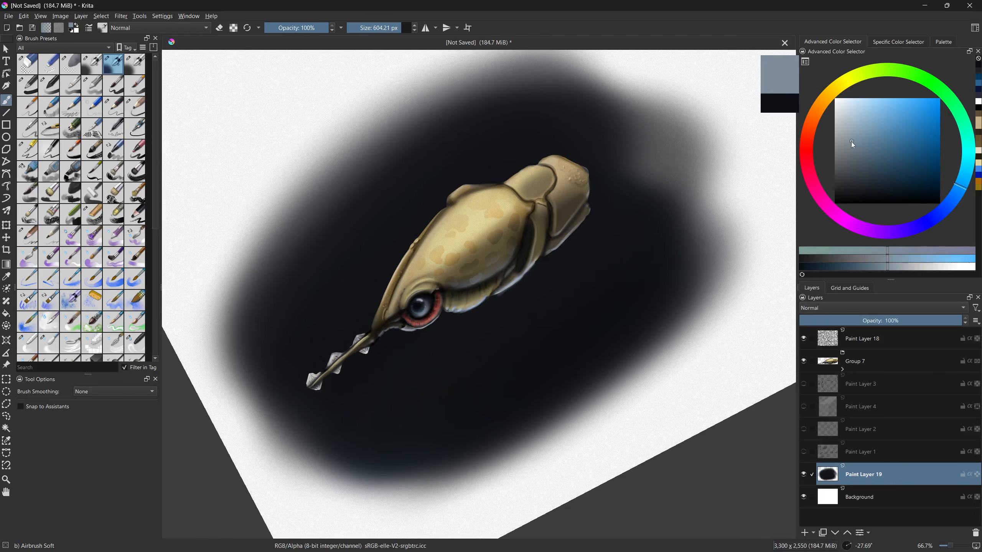
mouse_move(281, 327)
left_mouse_down()
mouse_move(526, 98)
mouse_move(331, 268)
left_mouse_up()
key("ctrl+z")
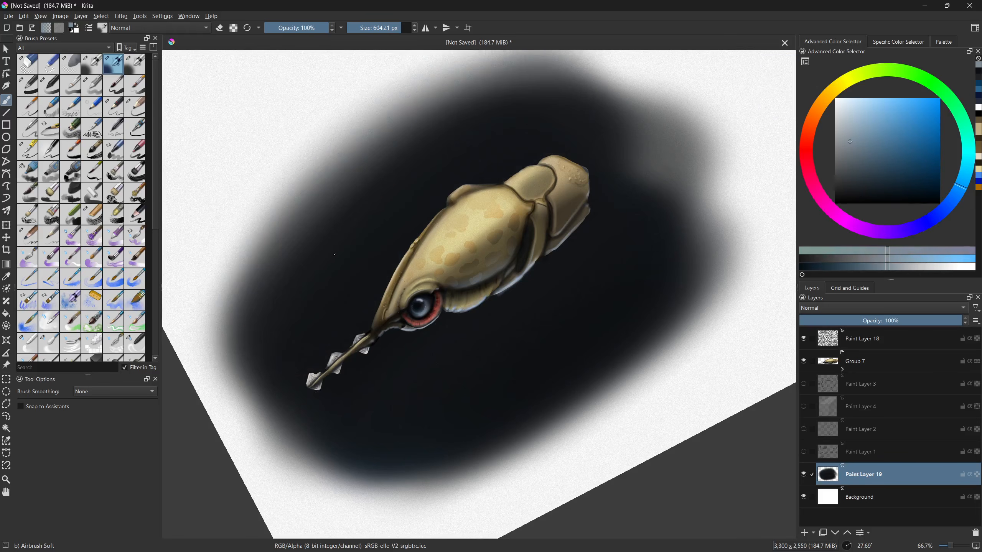
left_click_drag(399, 242, 460, 333)
mouse_move(336, 369)
left_mouse_down()
mouse_move(565, 160)
mouse_move(405, 274)
mouse_move(423, 335)
mouse_move(426, 291)
left_mouse_up()
key("ctrl+z")
- Try airbrushing a light-blue glow along the creature's underside and undo it
left_click(965, 183)
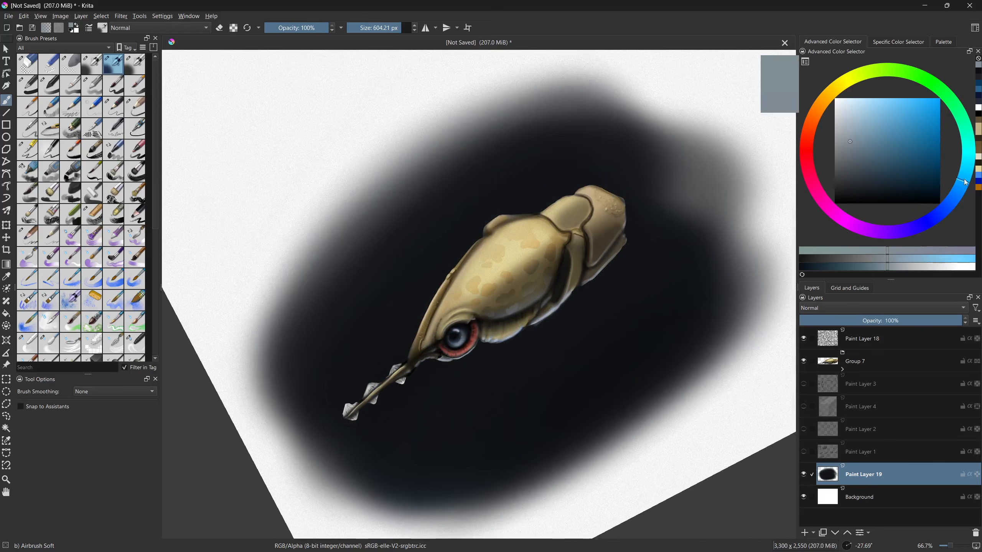
left_click_drag(925, 159, 885, 104)
mouse_move(456, 371)
left_mouse_down()
mouse_move(580, 314)
mouse_move(402, 382)
mouse_move(541, 247)
mouse_move(603, 248)
mouse_move(539, 270)
left_mouse_up()
key("ctrl+z")
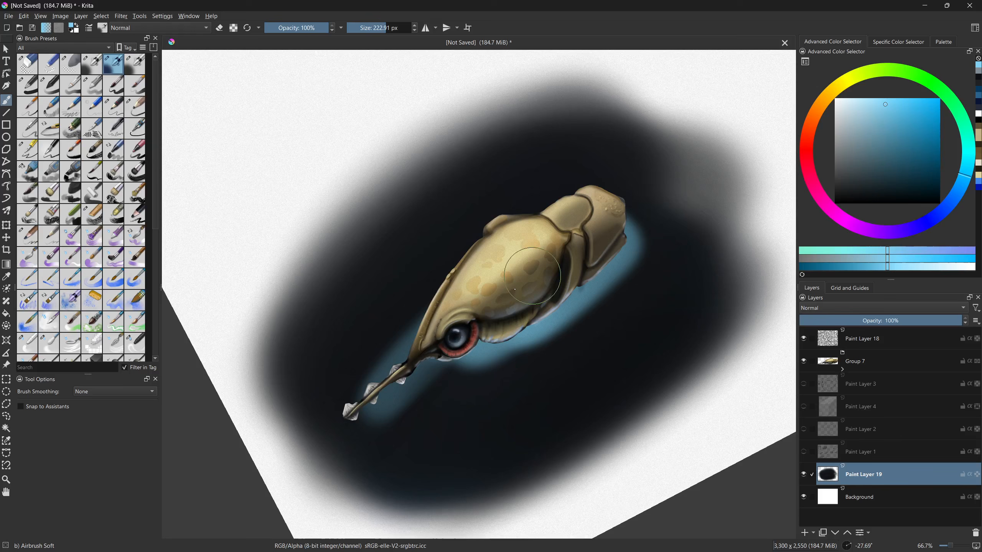
- Airbrush a faint light-blue glow around the creature and deepen the surrounding backdrop with sampled near-black
mouse_move(896, 131)
left_mouse_down()
mouse_move(891, 116)
mouse_move(879, 117)
left_mouse_up()
mouse_move(598, 246)
left_mouse_down()
mouse_move(634, 264)
mouse_move(429, 390)
mouse_move(441, 383)
mouse_move(448, 403)
mouse_move(460, 309)
mouse_move(449, 296)
mouse_move(570, 362)
mouse_move(482, 406)
mouse_move(355, 439)
mouse_move(349, 377)
mouse_move(384, 281)
mouse_move(682, 231)
mouse_move(574, 344)
mouse_move(537, 357)
mouse_move(588, 365)
mouse_move(764, 228)
left_mouse_up()
left_click(508, 397, "ctrl")
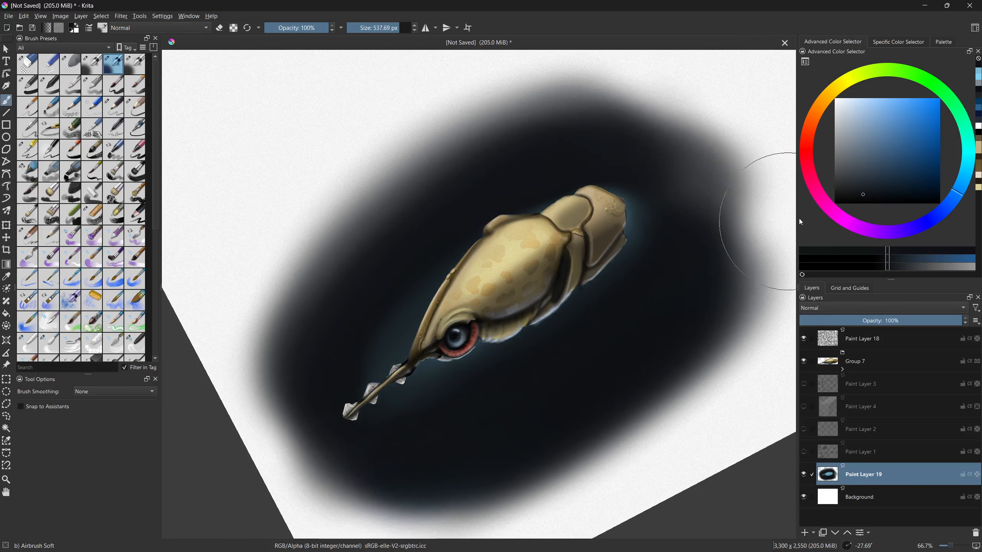
left_click(580, 397, "ctrl")
mouse_move(581, 397)
left_mouse_down()
mouse_move(766, 218)
mouse_move(642, 376)
mouse_move(723, 269)
left_mouse_up()
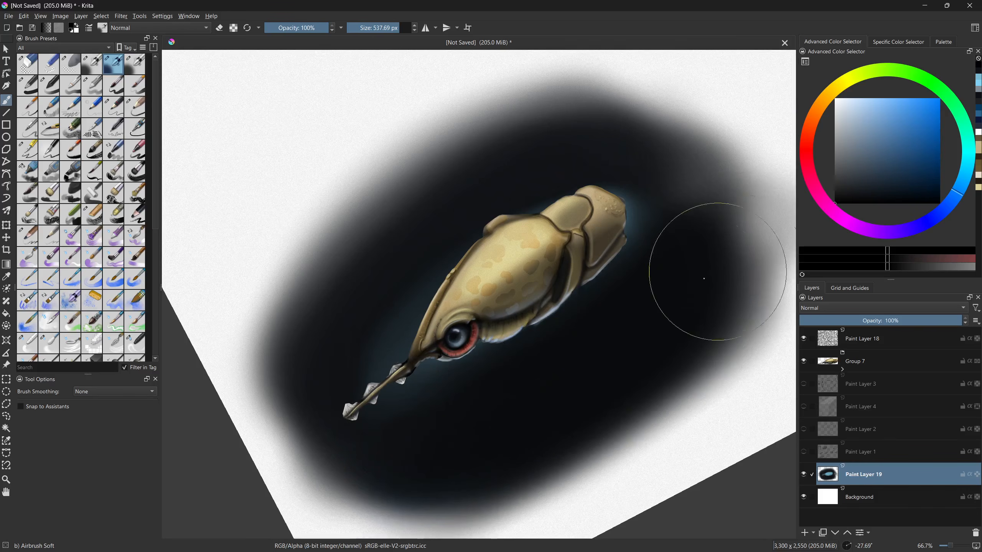
left_click_drag(285, 378, 518, 125)
- Airbrush a dim gray-blue haze around the creature with a brush of about 668 px, using a darker tone below it
left_click(849, 154)
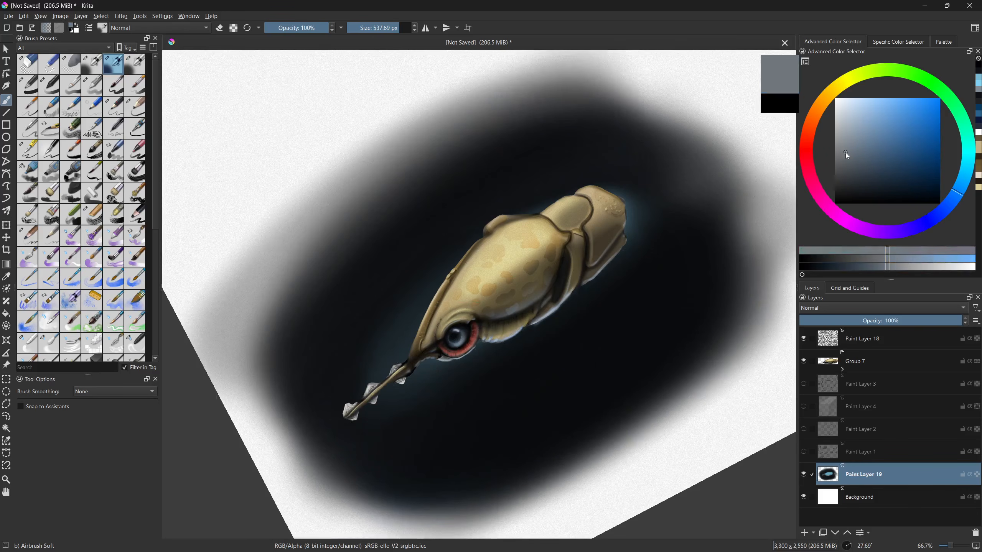
key("]")
mouse_move(361, 358)
left_mouse_down()
mouse_move(565, 120)
mouse_move(631, 153)
mouse_move(685, 204)
left_mouse_up()
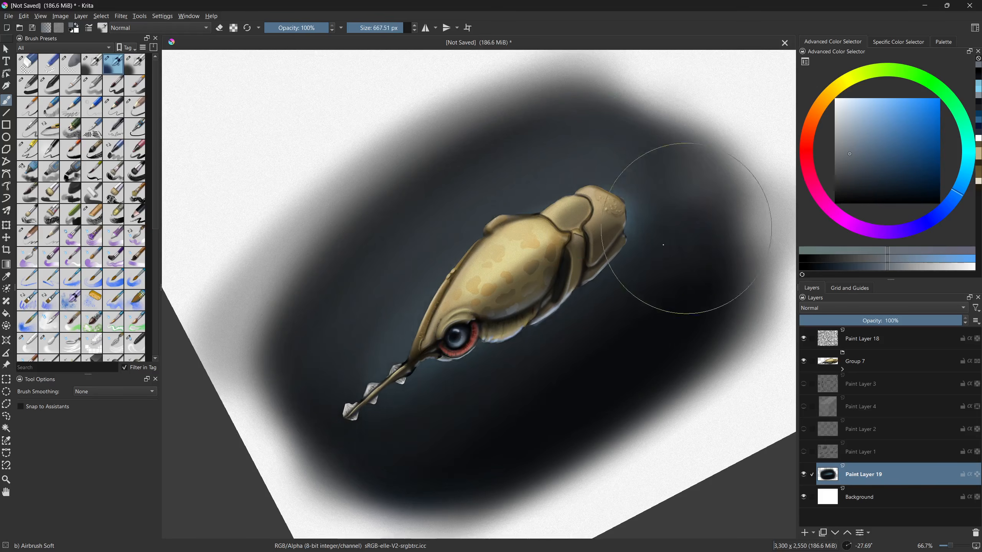
left_click(851, 192)
mouse_move(657, 263)
left_mouse_down()
mouse_move(547, 362)
mouse_move(351, 428)
mouse_move(444, 395)
left_mouse_up()
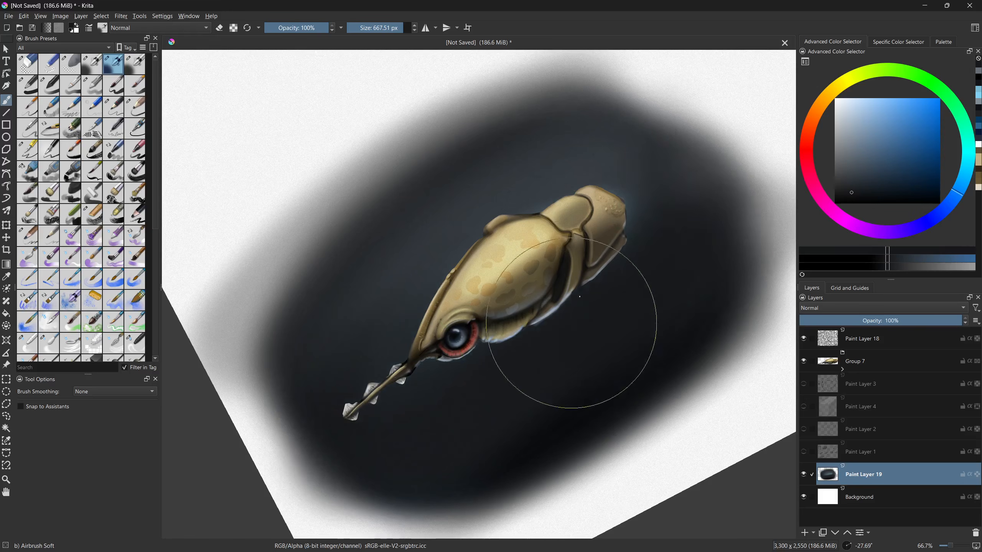
- Extend the near-black backdrop outward in all directions around the creature with broad airbrush strokes
left_click(847, 196)
left_click(844, 200)
mouse_move(504, 423)
left_mouse_down()
mouse_move(419, 489)
mouse_move(430, 452)
left_mouse_up()
mouse_move(489, 403)
left_mouse_down()
mouse_move(340, 333)
mouse_move(566, 83)
mouse_move(414, 166)
mouse_move(311, 445)
mouse_move(365, 470)
left_mouse_up()
mouse_move(280, 380)
left_mouse_down()
mouse_move(252, 288)
mouse_move(301, 423)
mouse_move(585, 364)
mouse_move(346, 456)
mouse_move(357, 482)
mouse_move(710, 268)
left_mouse_up()
left_click_drag(599, 312, 507, 470)
mouse_move(549, 443)
left_mouse_down()
mouse_move(701, 269)
mouse_move(599, 449)
left_mouse_up()
mouse_move(518, 393)
left_mouse_down()
mouse_move(688, 311)
mouse_move(705, 281)
left_mouse_up()
mouse_move(376, 303)
left_mouse_down()
mouse_move(358, 252)
mouse_move(333, 278)
mouse_move(344, 221)
left_mouse_up()
mouse_move(461, 228)
left_mouse_down()
mouse_move(400, 273)
mouse_move(313, 264)
mouse_move(697, 109)
mouse_move(753, 163)
left_mouse_up()
- Soften the black backdrop around the creature with dark gray and muted blue-gray airbrush strokes
left_click(847, 175)
left_click_drag(848, 175, 839, 180)
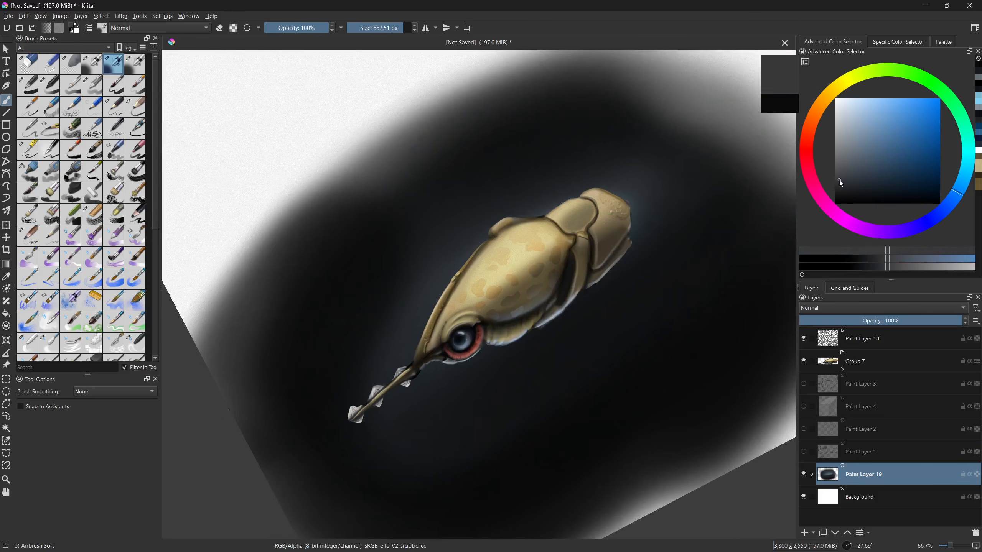
mouse_move(339, 445)
left_mouse_down()
mouse_move(414, 440)
mouse_move(500, 400)
mouse_move(685, 351)
mouse_move(729, 315)
mouse_move(483, 462)
mouse_move(418, 437)
mouse_move(328, 432)
mouse_move(296, 367)
mouse_move(359, 257)
mouse_move(442, 223)
mouse_move(475, 183)
mouse_move(545, 141)
mouse_move(716, 122)
mouse_move(719, 218)
mouse_move(705, 223)
mouse_move(732, 197)
mouse_move(601, 218)
left_mouse_up()
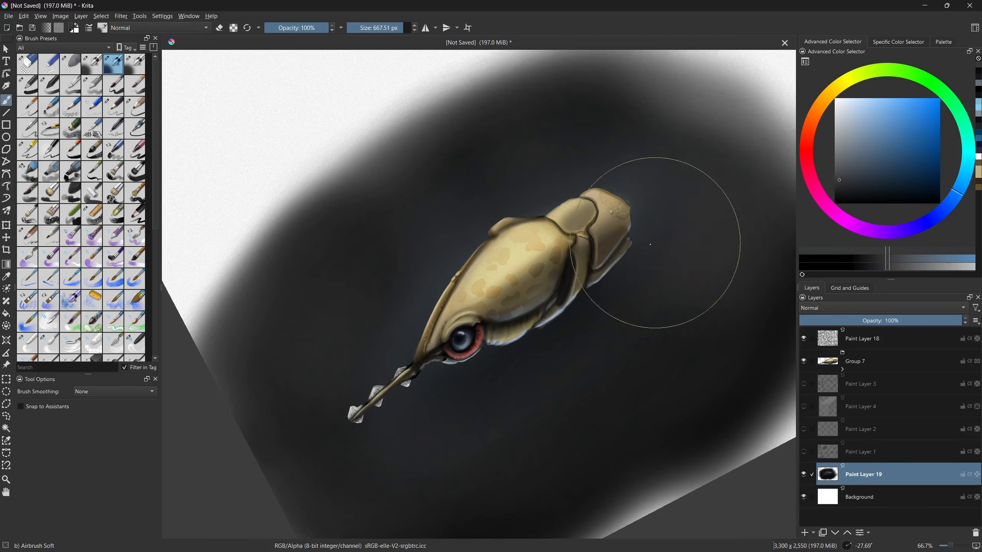
left_click(885, 170)
left_click(870, 179)
mouse_move(549, 395)
left_mouse_down()
mouse_move(541, 297)
mouse_move(620, 231)
mouse_move(406, 416)
mouse_move(361, 427)
mouse_move(527, 284)
mouse_move(670, 305)
mouse_move(653, 193)
mouse_move(552, 245)
mouse_move(495, 255)
mouse_move(471, 283)
mouse_move(449, 219)
mouse_move(423, 347)
mouse_move(390, 355)
mouse_move(569, 224)
left_mouse_up()
- Even out the backdrop with sampled near-black and darken the area close to the creature using a smaller airbrush
left_click(778, 84, "ctrl")
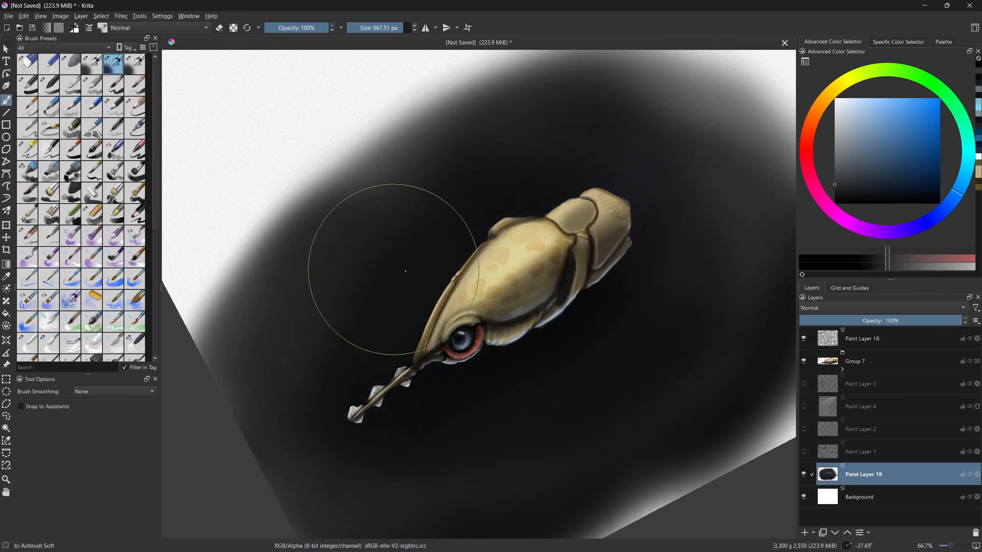
mouse_move(330, 332)
left_mouse_down()
mouse_move(445, 219)
mouse_move(408, 353)
mouse_move(416, 453)
mouse_move(519, 427)
left_mouse_up()
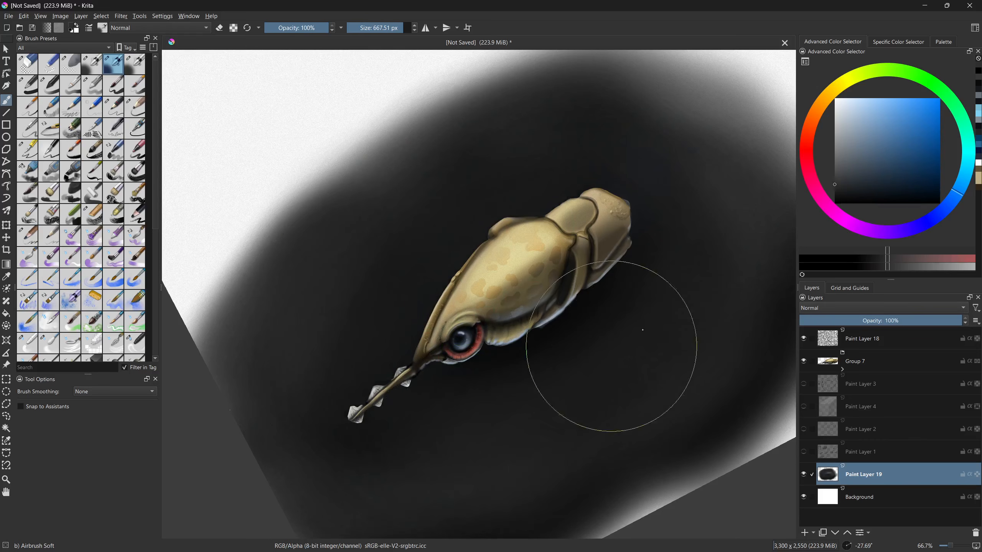
left_click(521, 401, "ctrl")
left_click_drag(486, 358, 408, 382)
left_click_drag(500, 351, 423, 368)
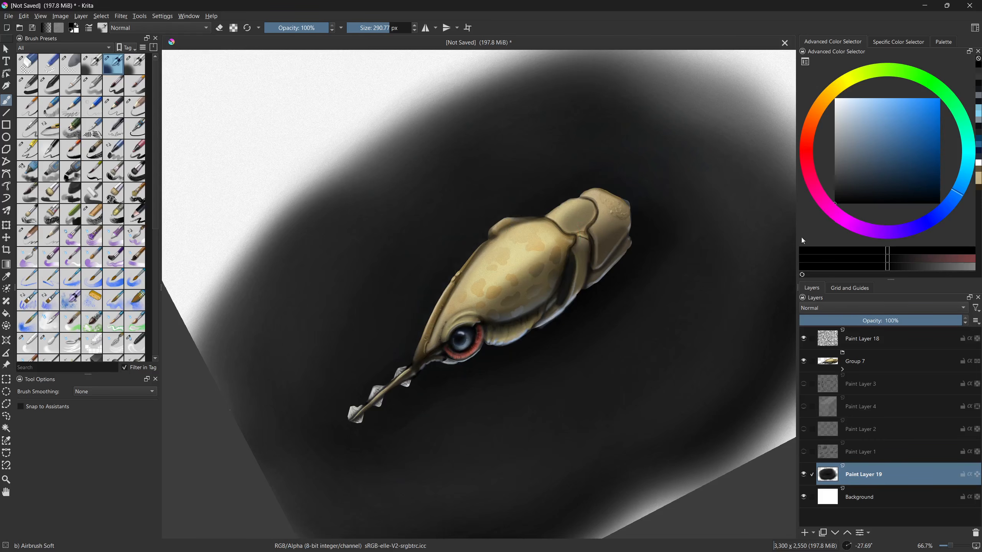
- Expand Group 7 and add a new paint layer with inherited alpha at its top, above Paint Layer 17
scroll(673, 319, "up", 1)
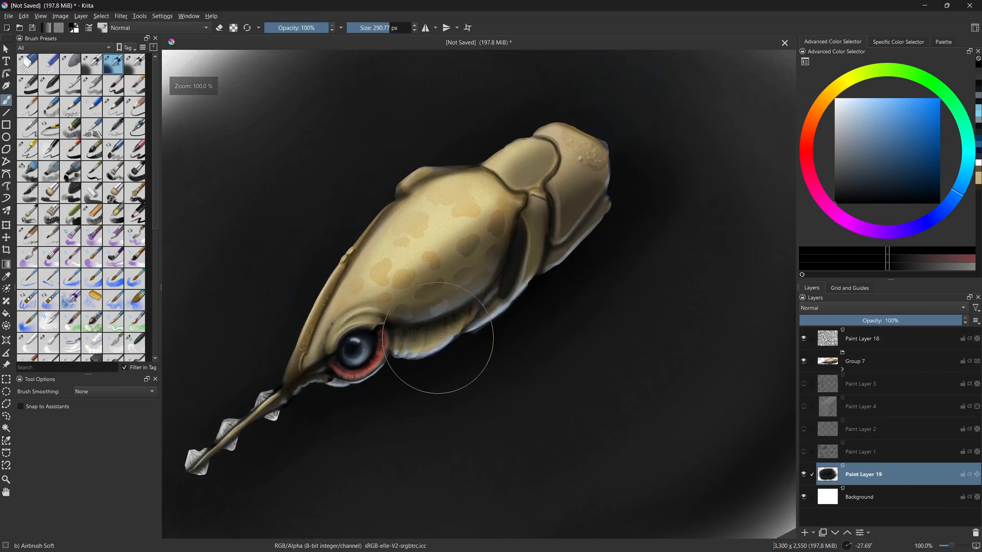
left_click_drag(498, 336, 603, 351)
left_click(872, 362)
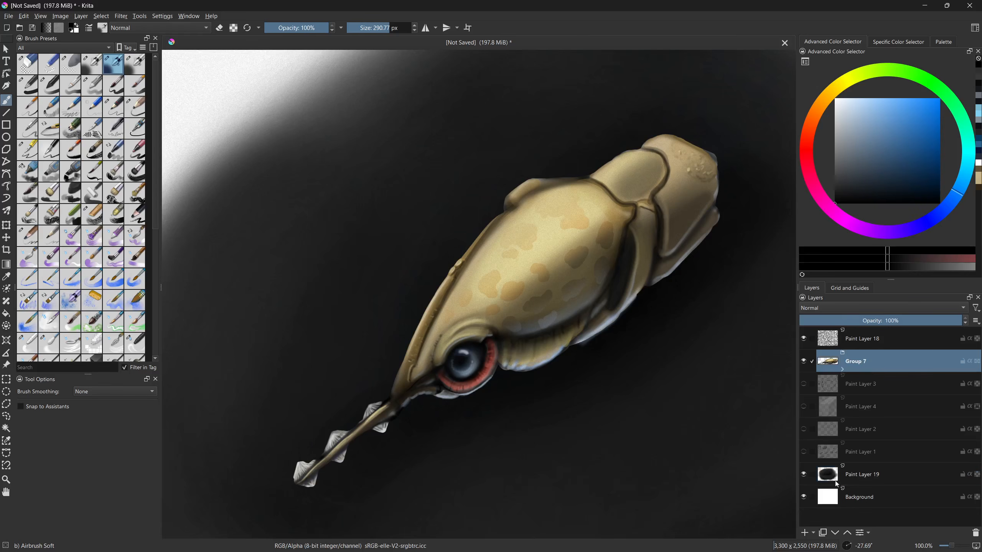
left_click(850, 379)
left_click(842, 369)
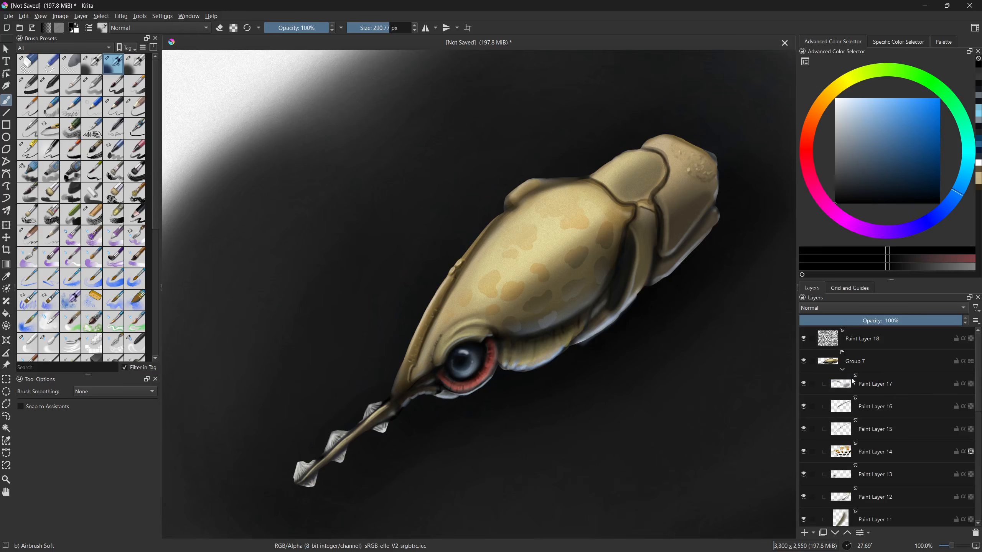
left_click(805, 533)
- Airbrush soft black shading over the creature on the new layer with a brush of about 252 px
left_click(835, 99)
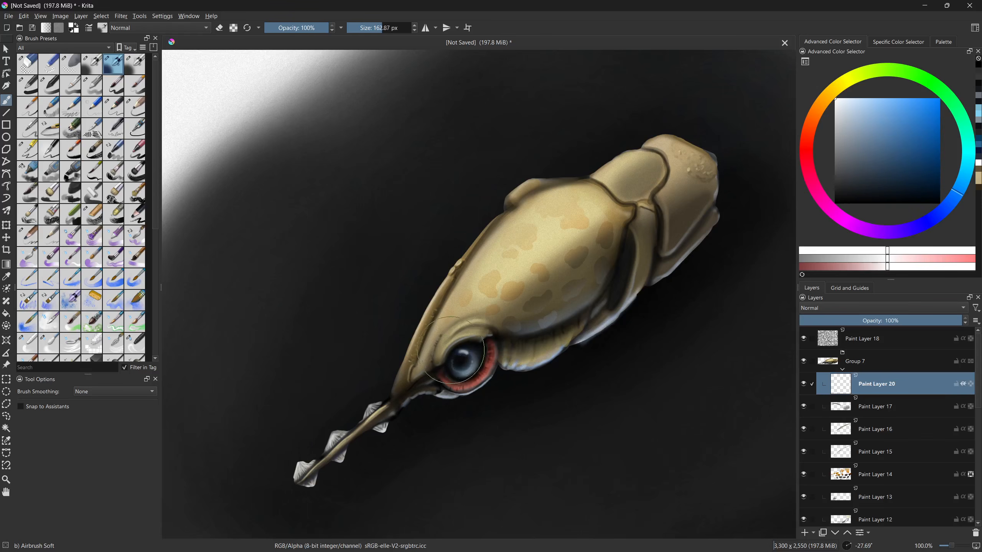
left_click(834, 203)
scroll(551, 375, "down", 1)
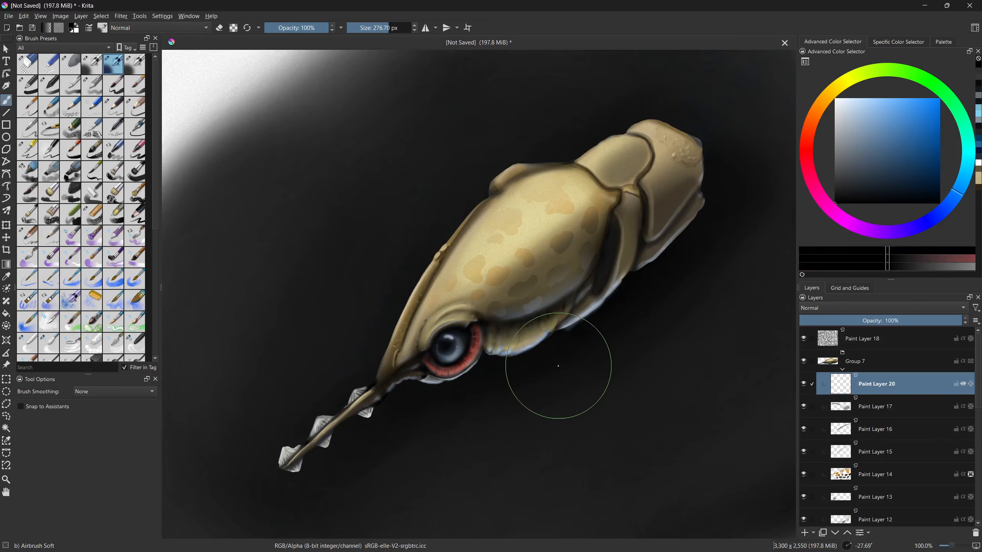
key("bracketleft")
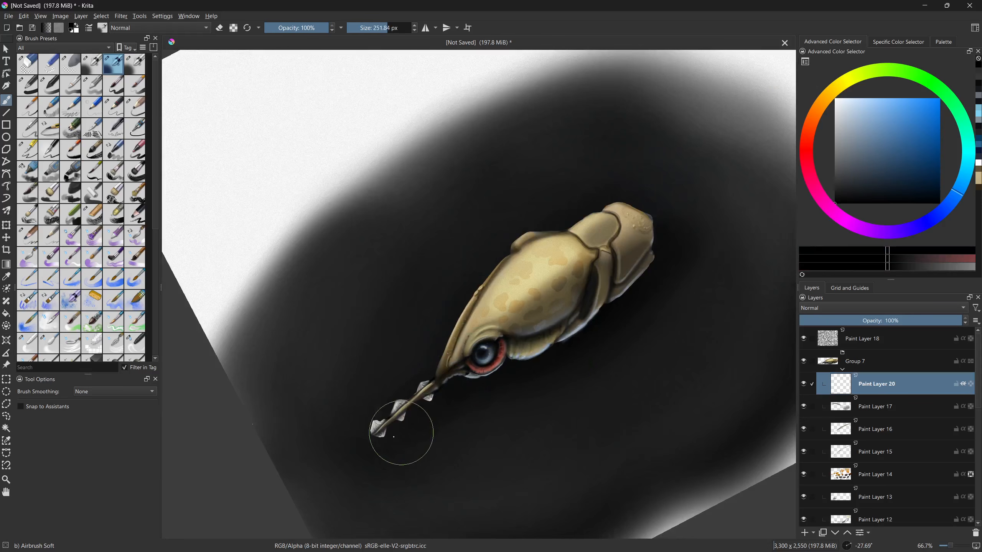
mouse_move(483, 333)
left_mouse_down()
mouse_move(641, 245)
mouse_move(635, 237)
mouse_move(502, 309)
left_mouse_up()
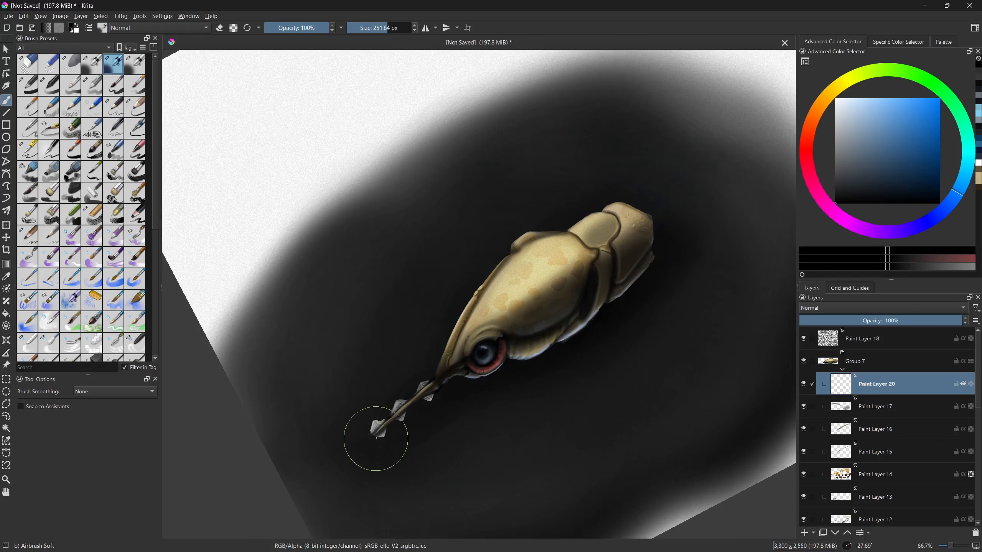
left_click_drag(468, 364, 682, 182)
- Switch to white and airbrush highlights along the upper shell plates, reducing the brush to about 144 px
key("x")
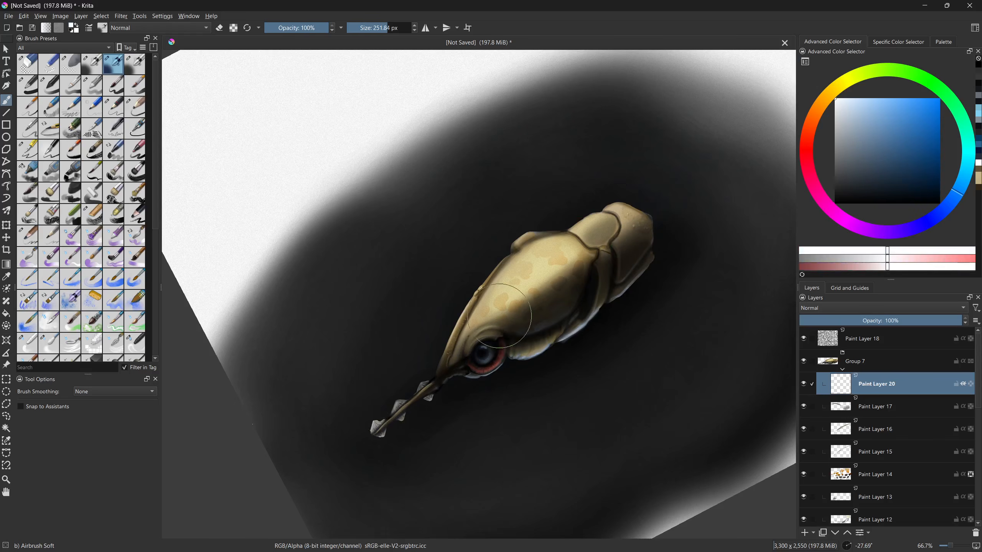
mouse_move(447, 352)
left_mouse_down()
mouse_move(626, 195)
mouse_move(693, 167)
left_mouse_up()
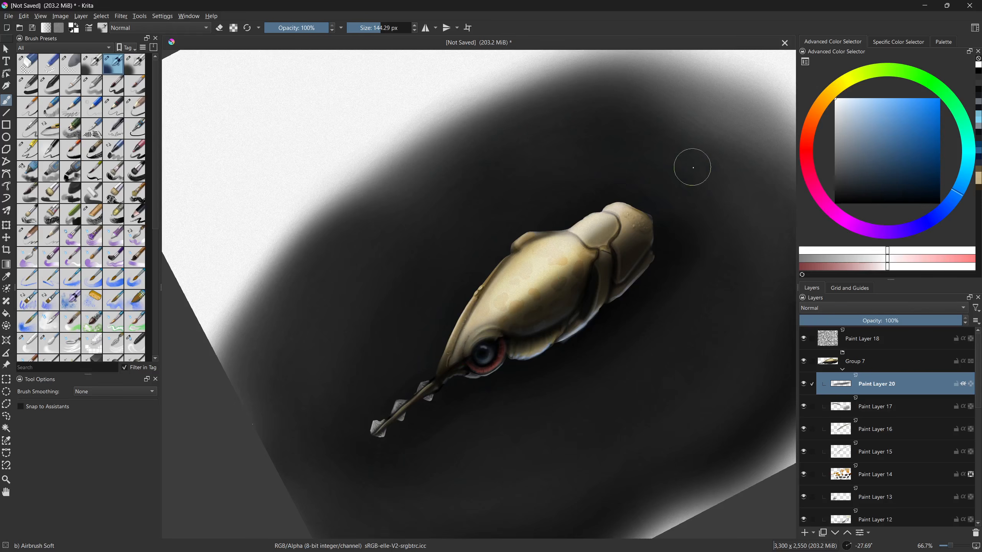
left_click_drag(555, 257, 634, 213)
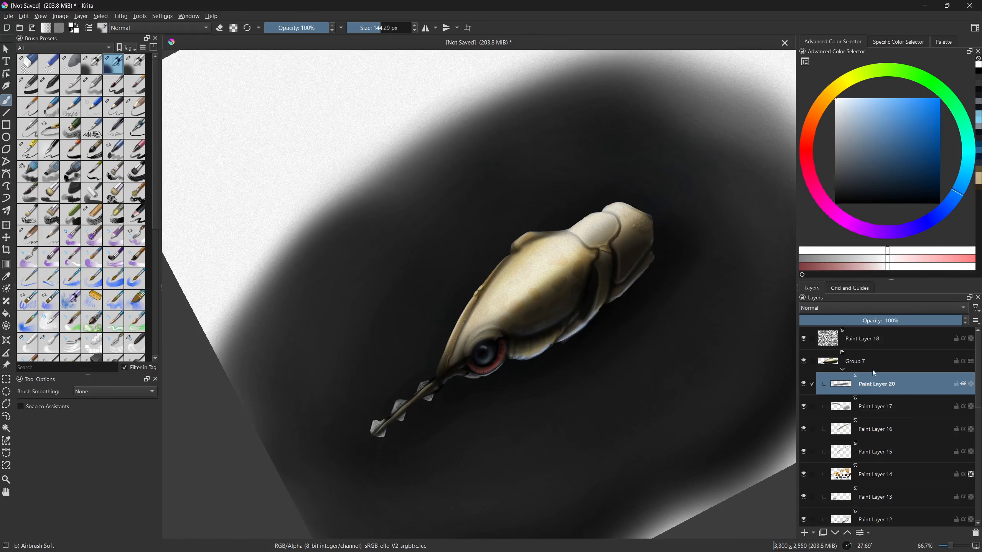
- Set the shading layer's blending mode to Overlay, compare it hidden and shown, and lower its opacity to 85%
left_click(867, 310)
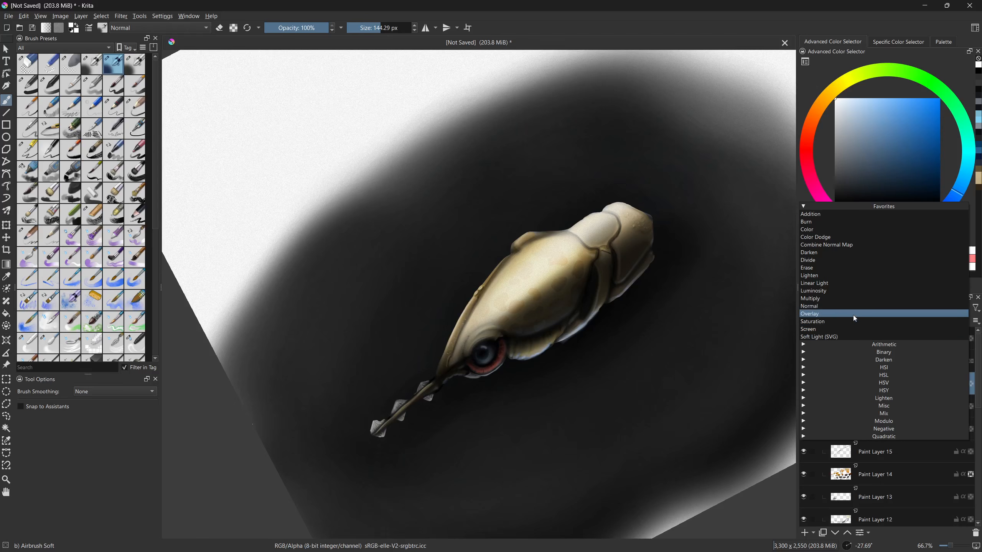
left_click(854, 315)
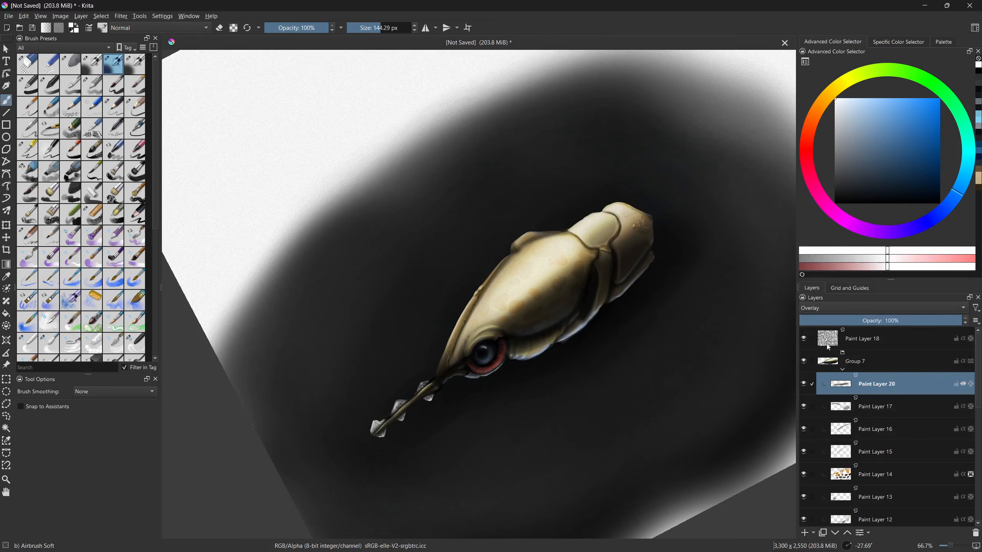
left_click(804, 384)
left_click(803, 384)
left_click(804, 384)
left_click(804, 384)
left_click(803, 386)
left_click(803, 384)
left_click(906, 320)
mouse_move(905, 320)
left_mouse_down()
mouse_move(943, 321)
mouse_move(901, 320)
mouse_move(938, 320)
mouse_move(930, 320)
left_mouse_up()
- Erase the overlay shading from the creature's eye with a soft eraser of about 58 px
left_click_drag(560, 383, 568, 356)
left_click_drag(503, 336, 468, 339)
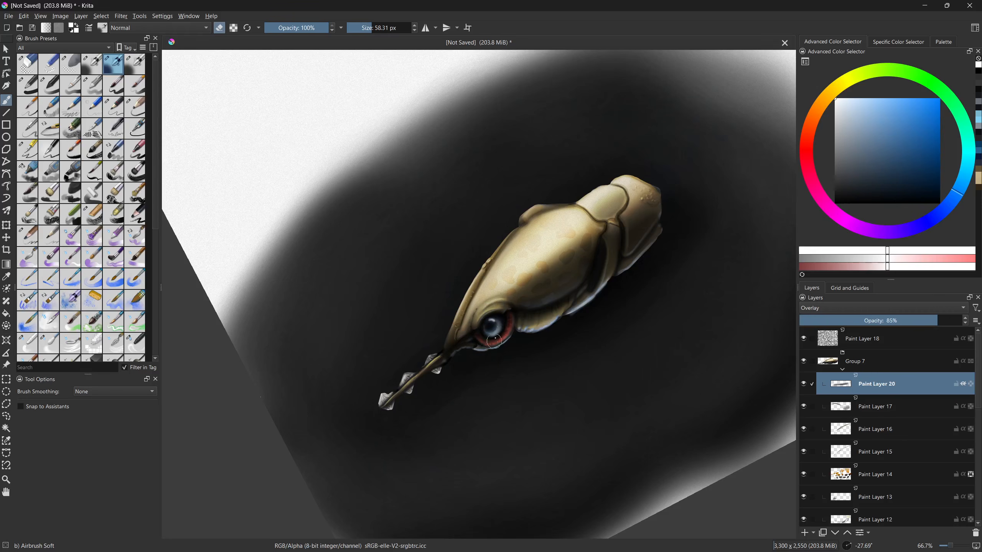
left_click_drag(481, 332, 308, 399)
key("5")
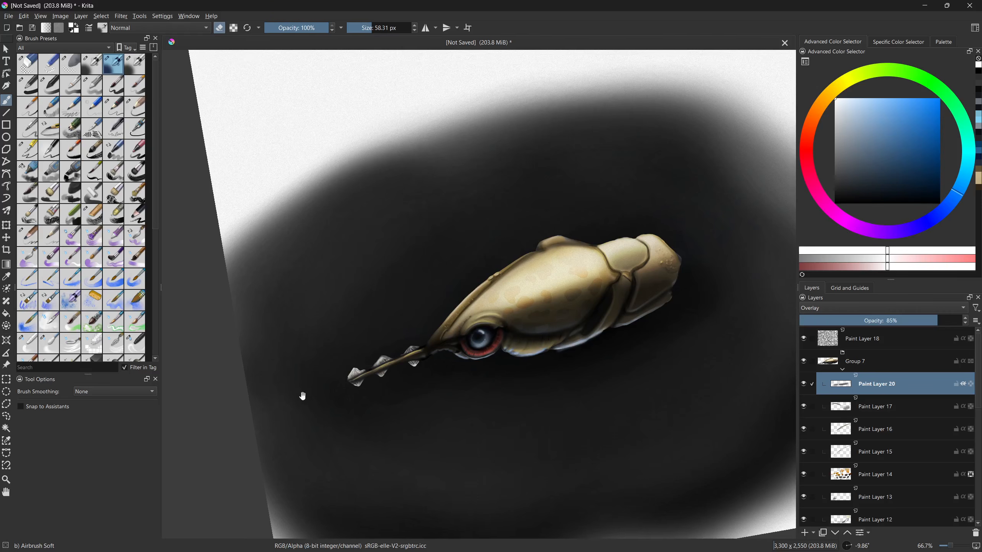
key("1")
scroll(304, 419, "down", 3)
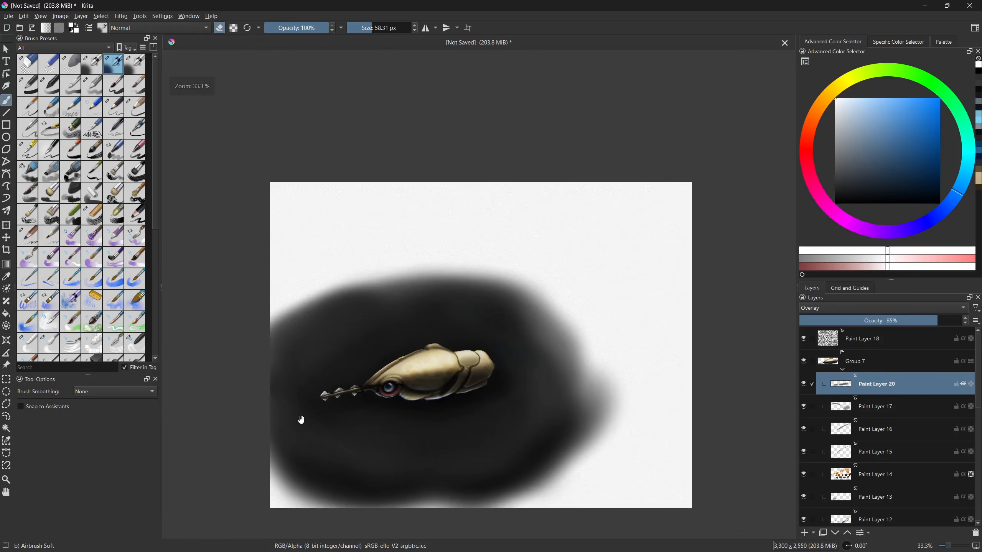
left_click(9, 251)
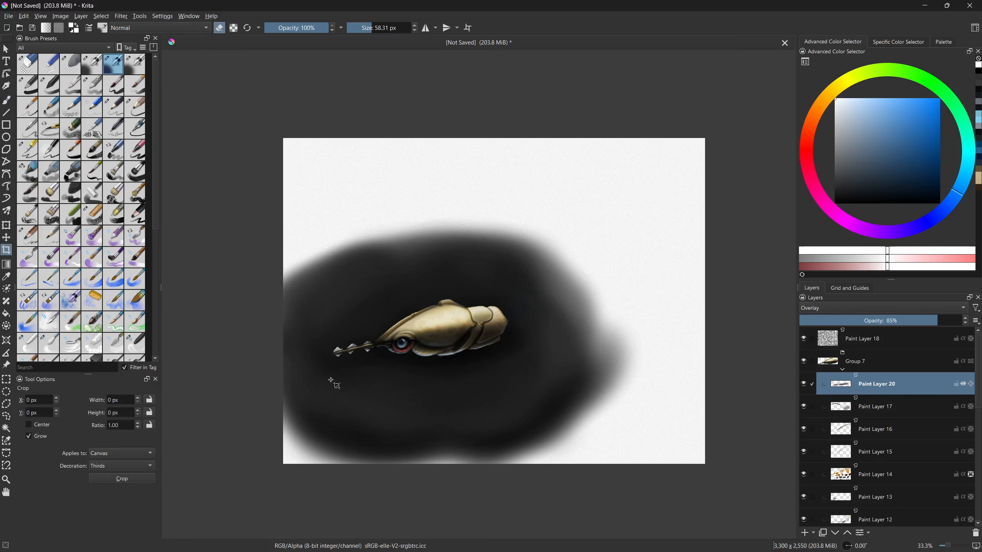
left_click_drag(310, 407, 553, 260)
key("Escape")
key("b")
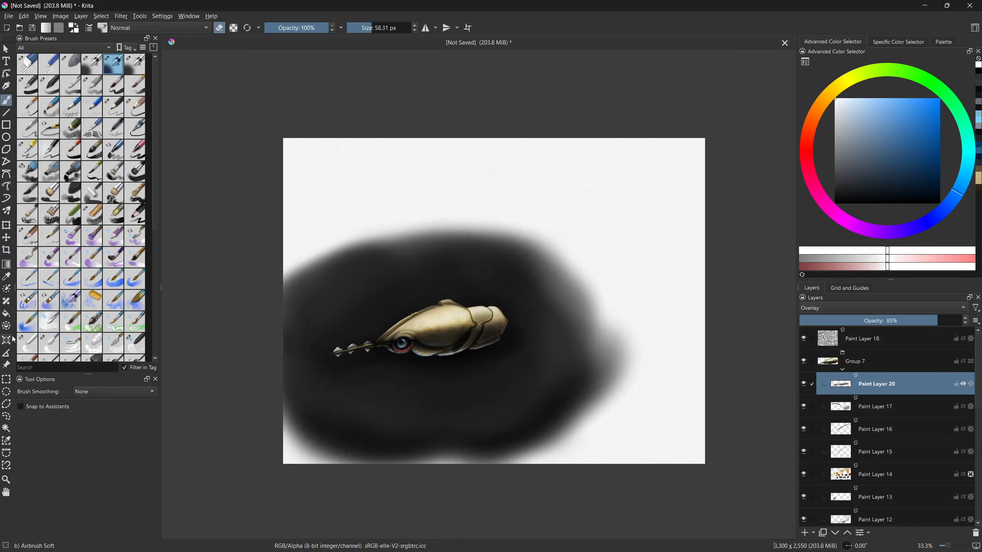
- Crop the canvas around the creature to about 1977 × 1518 px
left_click(3, 250)
left_click_drag(558, 440, 305, 246)
key("Return")
scroll(306, 227, "up", 2)
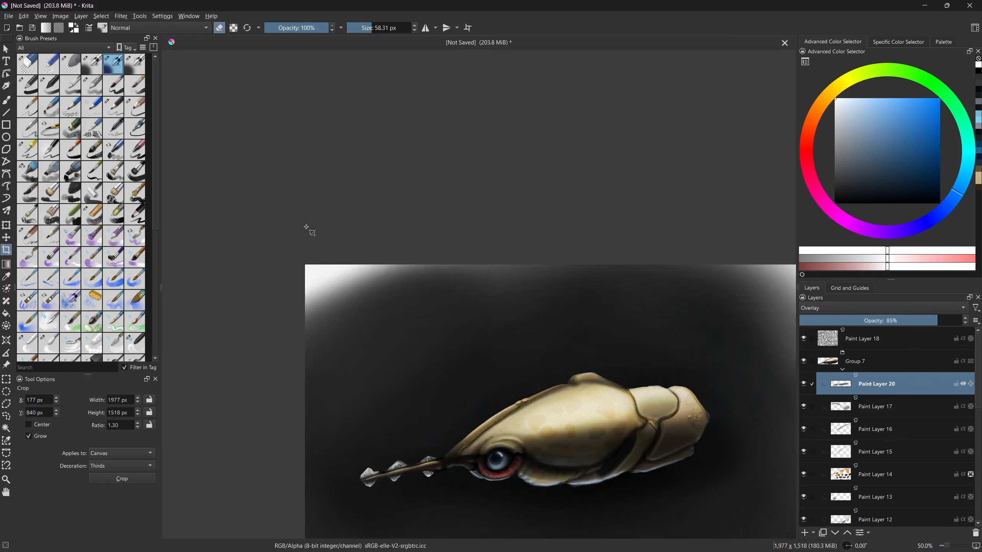
key("b")
- Airbrush sampled near-black over the canvas's lower edge and lower-right corner on Paint Layer 19, using a brush of about 461 px
left_click_drag(409, 271, 386, 291)
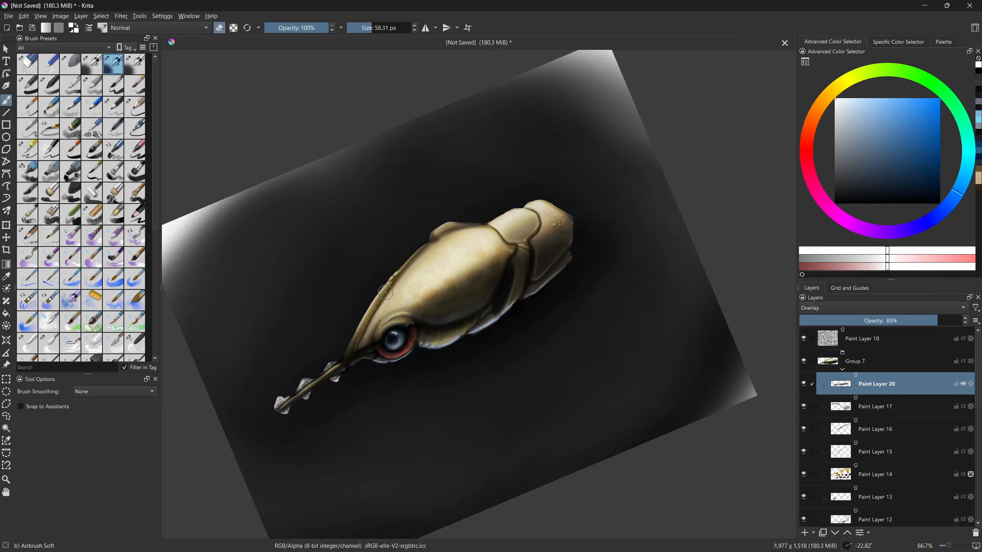
scroll(385, 292, "down", 1)
scroll(939, 443, "down", 5)
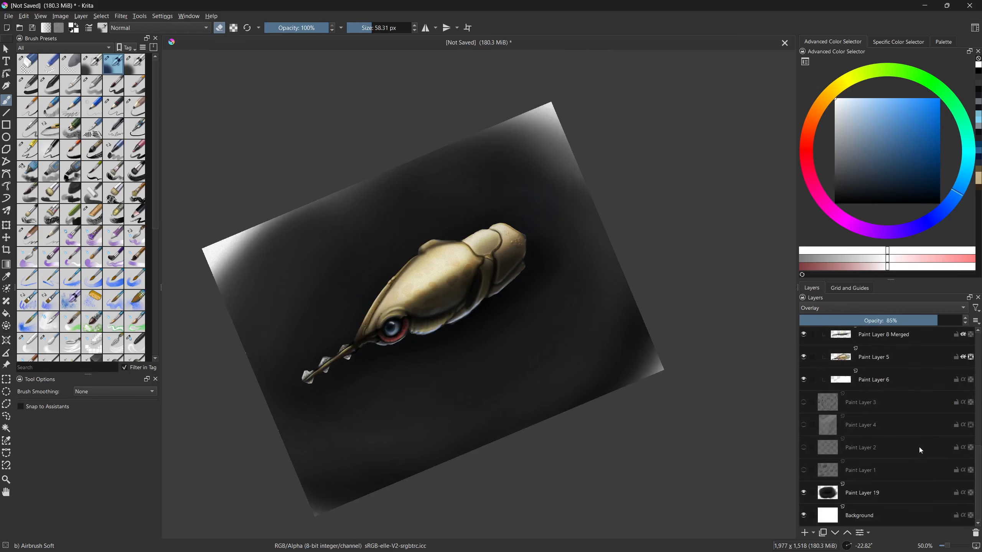
left_click(885, 492)
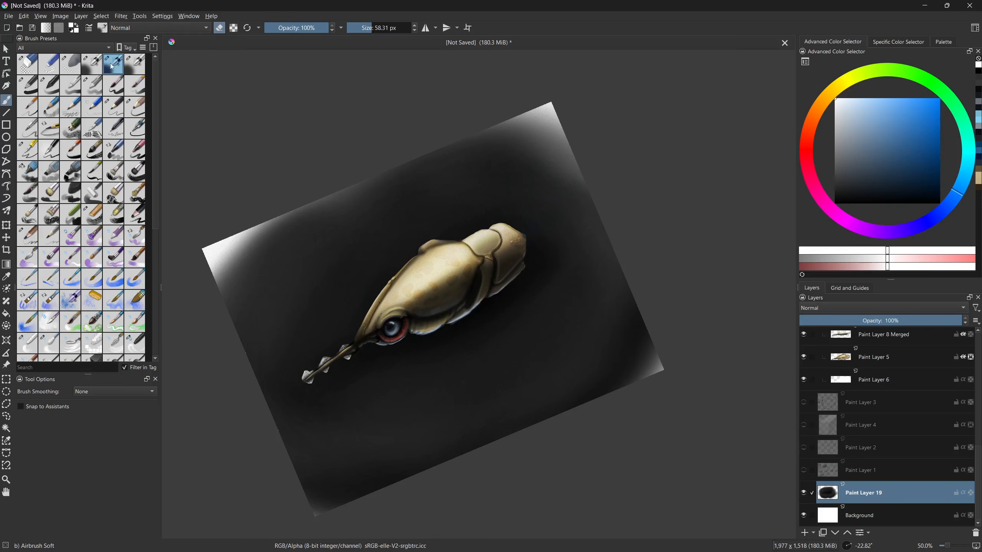
key("e")
left_click(430, 420, "ctrl")
left_click_drag(659, 369, 823, 368, "shift")
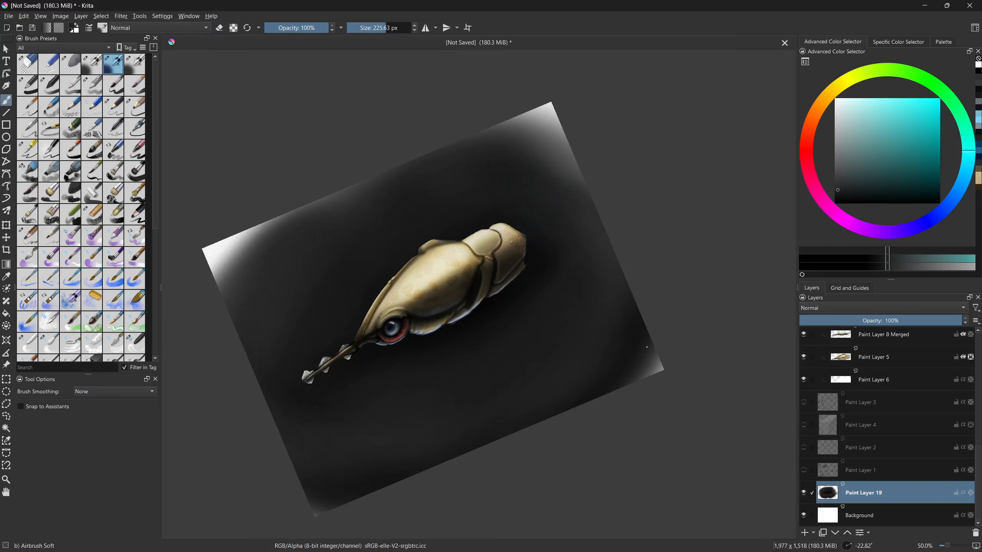
mouse_move(633, 369)
left_mouse_down()
mouse_move(560, 417)
mouse_move(666, 434)
left_mouse_up()
mouse_move(493, 467)
left_mouse_down()
mouse_move(512, 457)
mouse_move(507, 391)
mouse_move(560, 355)
mouse_move(482, 443)
mouse_move(587, 293)
mouse_move(586, 365)
mouse_move(612, 278)
mouse_move(697, 342)
mouse_move(616, 406)
left_mouse_up()
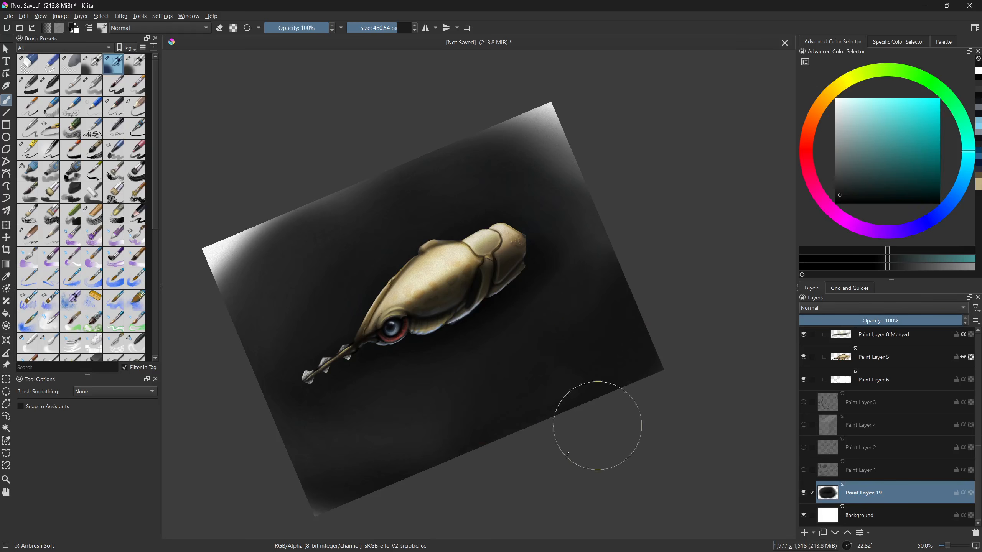
- Cover the remaining white corners with near-black and even out the backdrop around the creature
mouse_move(226, 224)
left_mouse_down()
mouse_move(255, 209)
mouse_move(210, 275)
mouse_move(210, 307)
mouse_move(235, 207)
mouse_move(226, 214)
mouse_move(230, 256)
mouse_move(298, 258)
mouse_move(341, 182)
left_mouse_up()
mouse_move(252, 324)
left_mouse_down()
mouse_move(403, 161)
mouse_move(428, 146)
mouse_move(517, 153)
mouse_move(503, 140)
mouse_move(590, 110)
mouse_move(582, 207)
mouse_move(562, 82)
mouse_move(580, 182)
mouse_move(619, 276)
mouse_move(548, 248)
mouse_move(546, 332)
mouse_move(487, 304)
mouse_move(333, 405)
left_mouse_up()
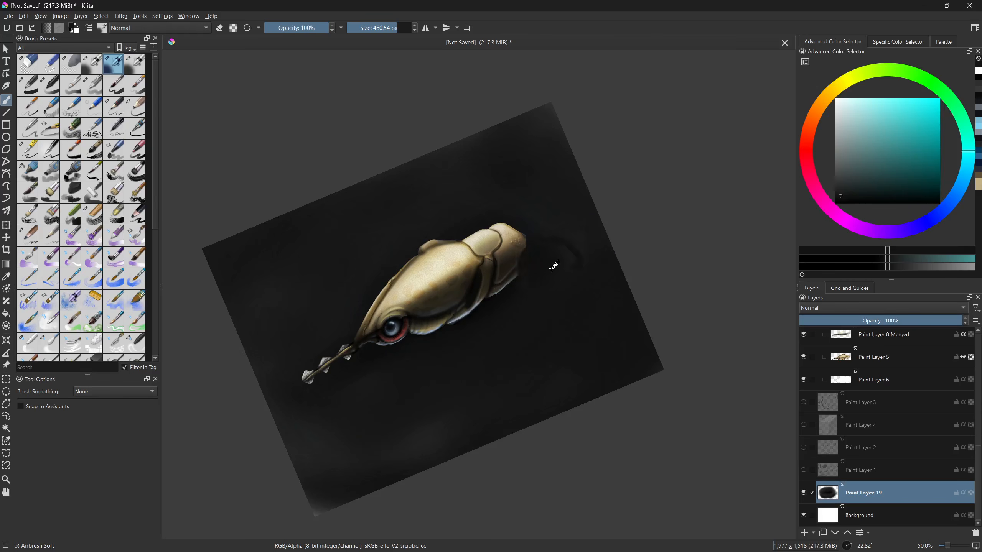
mouse_move(529, 296)
left_mouse_down()
mouse_move(384, 379)
mouse_move(311, 466)
left_mouse_up()
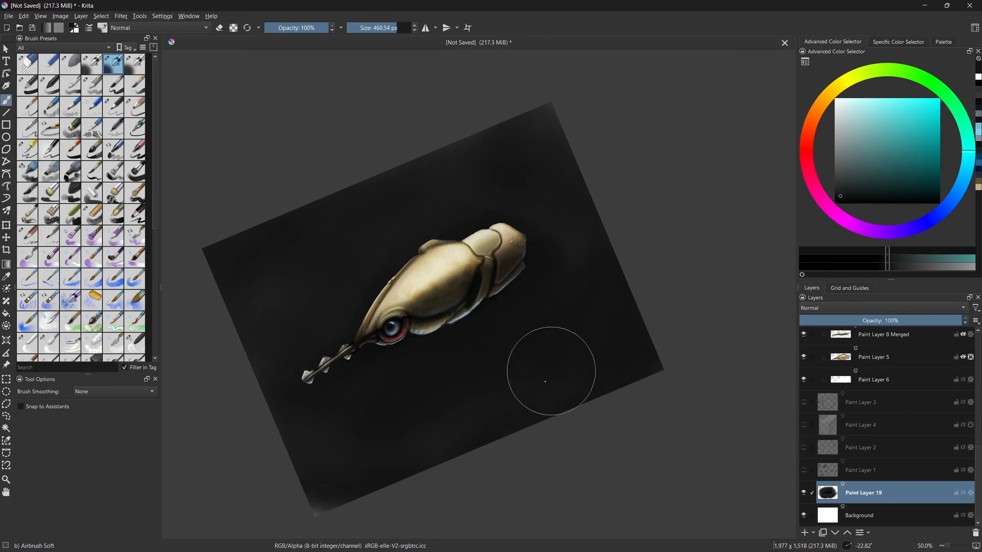
mouse_move(283, 295)
left_mouse_down()
mouse_move(449, 164)
mouse_move(458, 340)
left_mouse_up()
- Examine the creature's shell, eye and grain up close against the dark backdrop
scroll(458, 340, "up", 4)
mouse_move(537, 337)
left_mouse_down()
mouse_move(478, 368)
mouse_move(537, 344)
left_mouse_up()
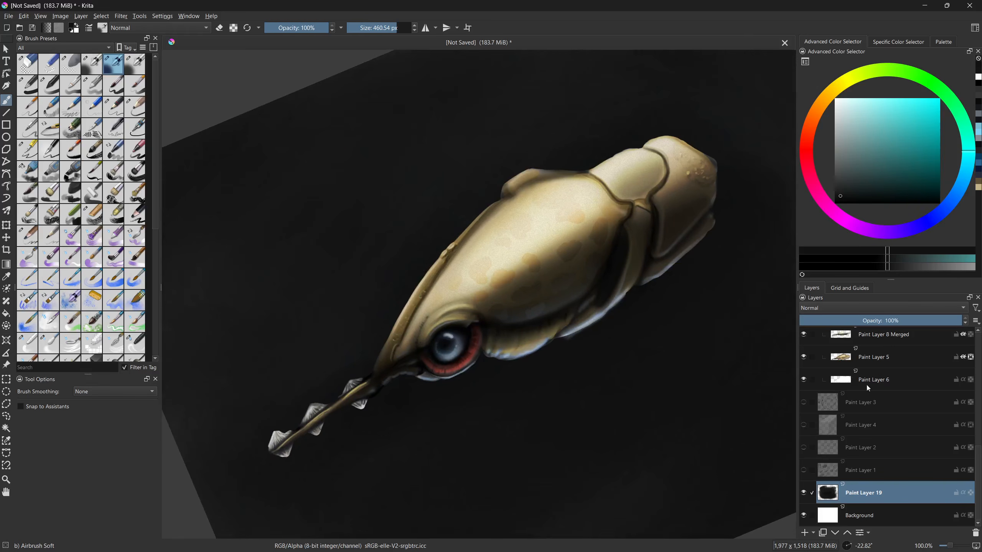
scroll(882, 358, "up", 5)
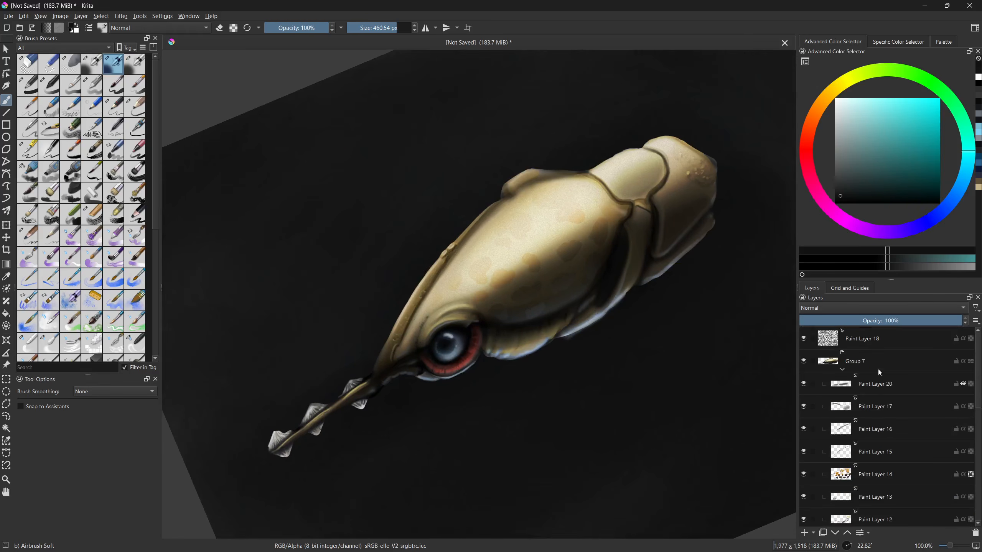
scroll(548, 417, "up", 1)
left_click_drag(592, 416, 528, 412)
scroll(528, 412, "up", 1)
left_click_drag(539, 326, 506, 388)
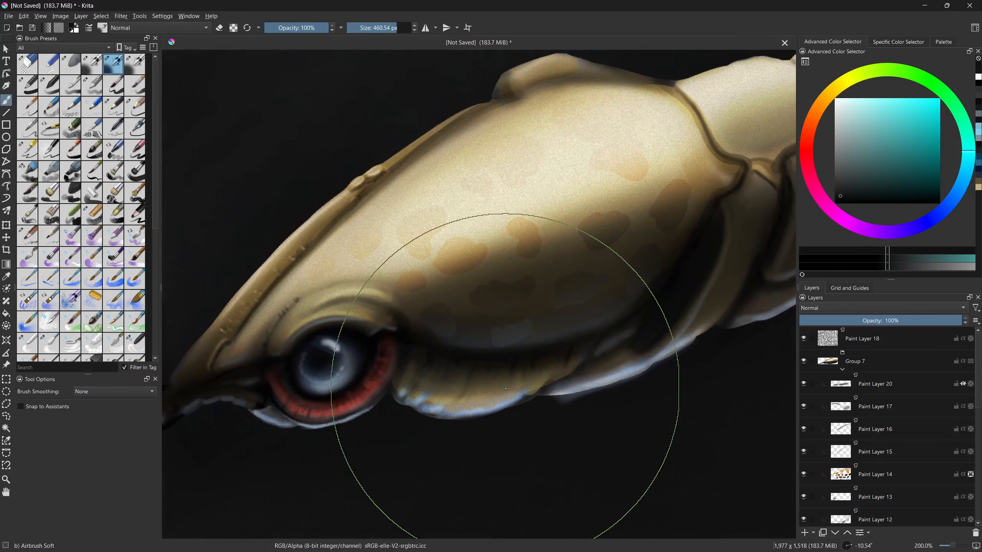
- Collapse Group 7 and add a filter layer with the Sharpen filter above Paint Layer 18
left_click(842, 369)
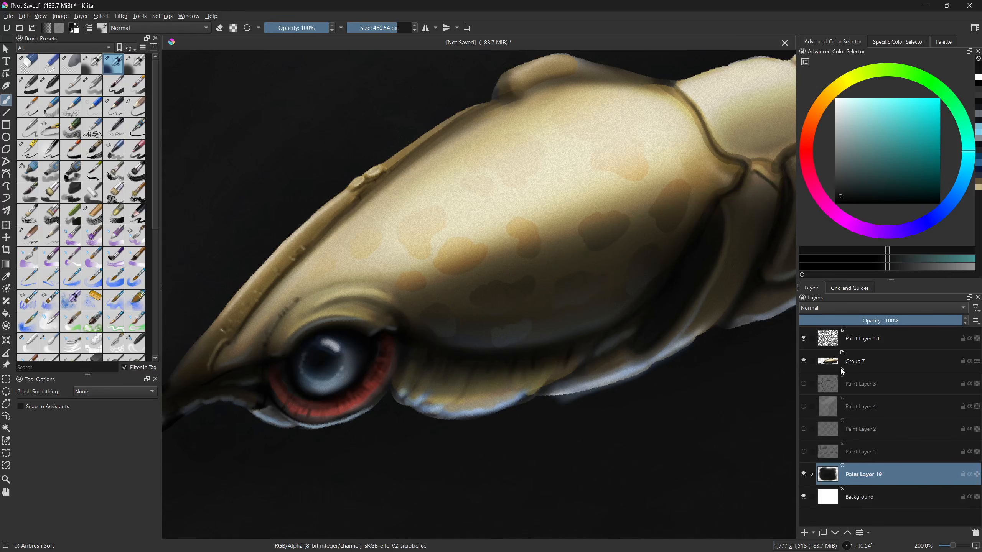
left_click(876, 363)
left_click(868, 344)
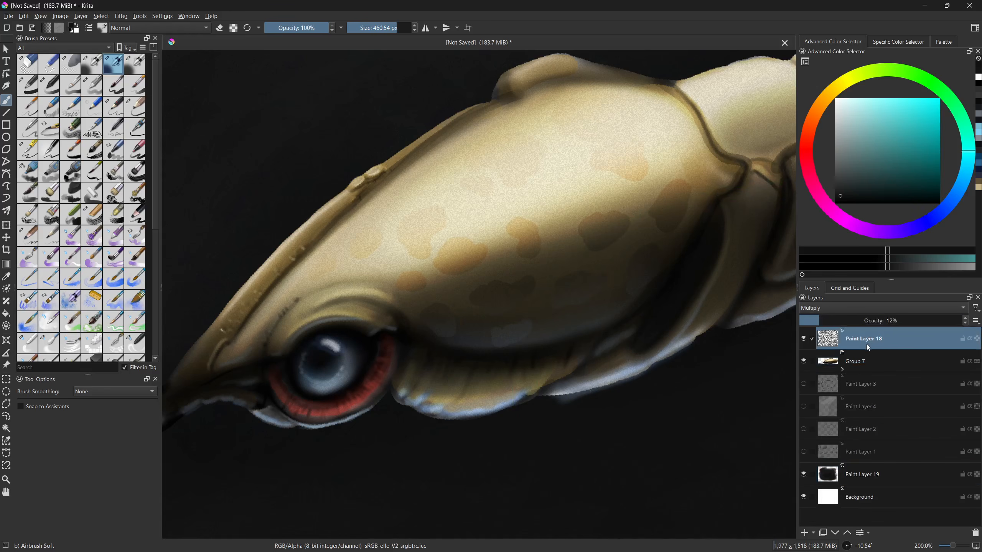
left_click(813, 534)
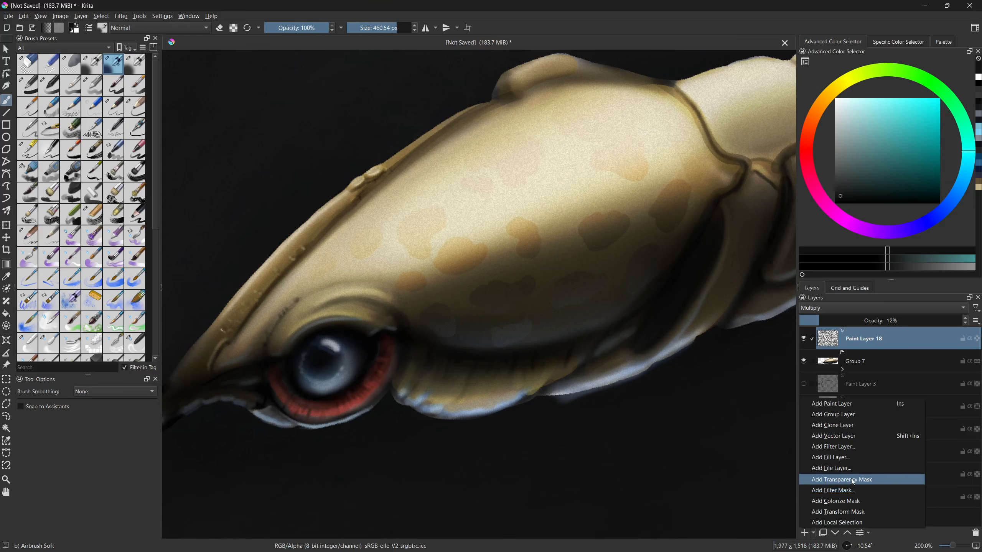
left_click(852, 448)
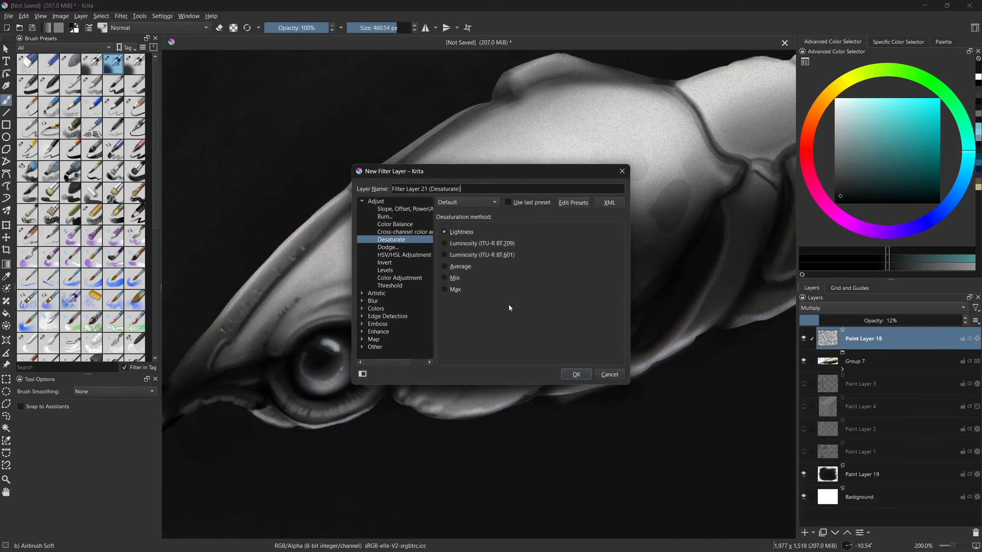
left_click(362, 332)
scroll(386, 333, "down", 1)
left_click(387, 332)
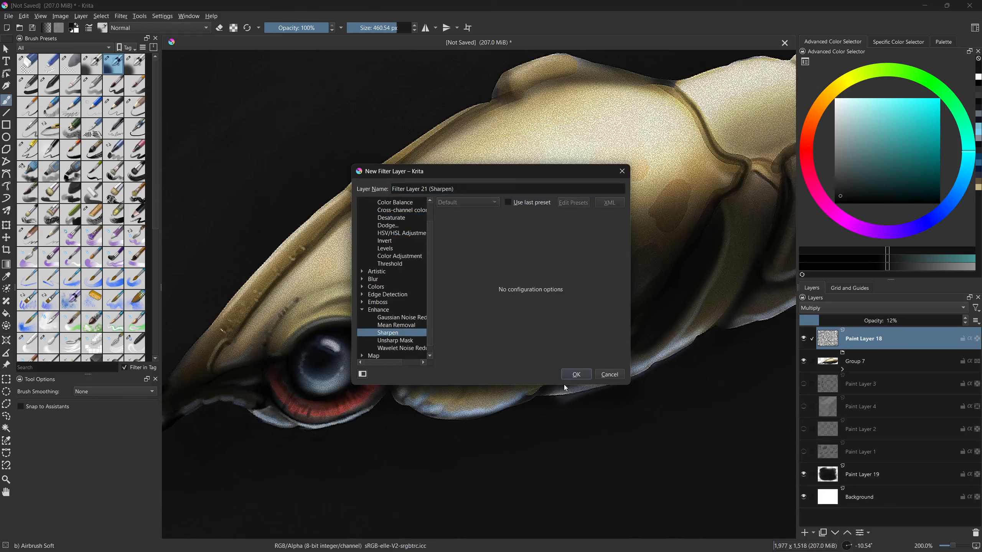
left_click(576, 374)
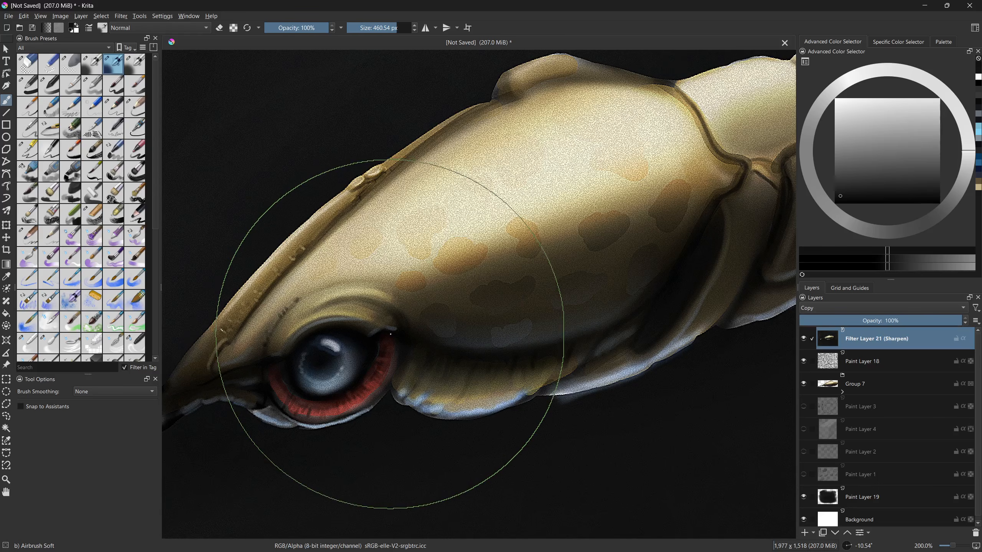
scroll(394, 334, "up", 2)
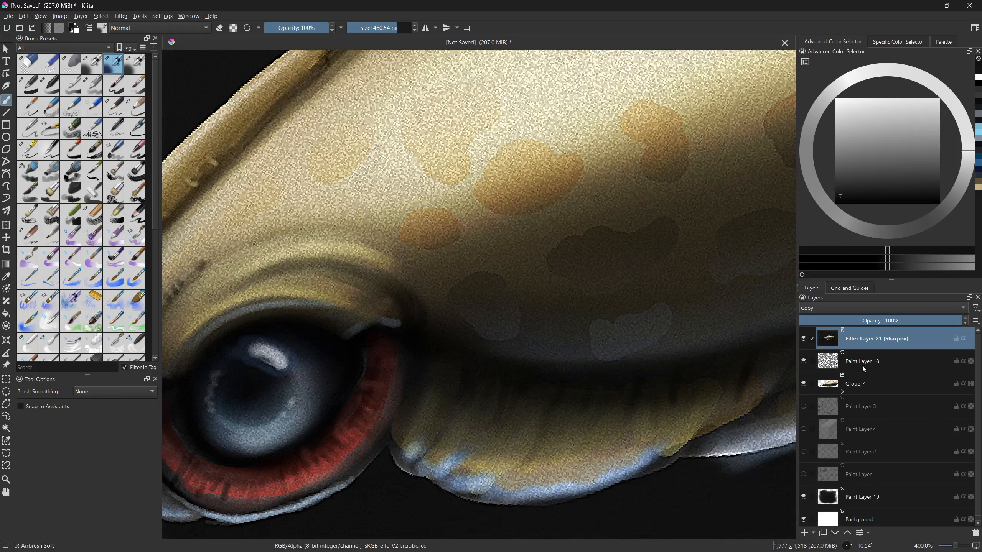
- Compare the painting with and without the Sharpen filter layer, and lower that layer's opacity to 60%
left_click(805, 339)
left_click(805, 339)
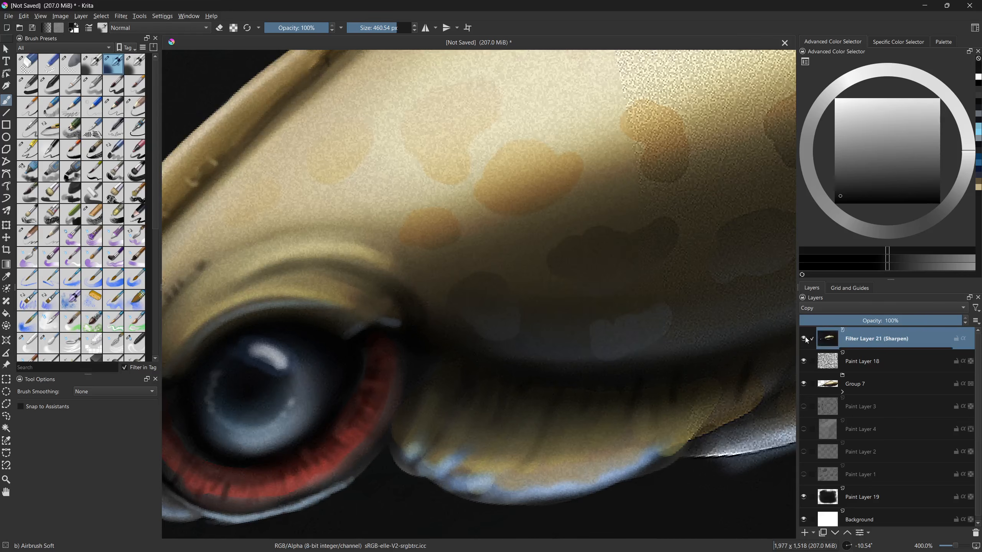
scroll(586, 348, "down", 2)
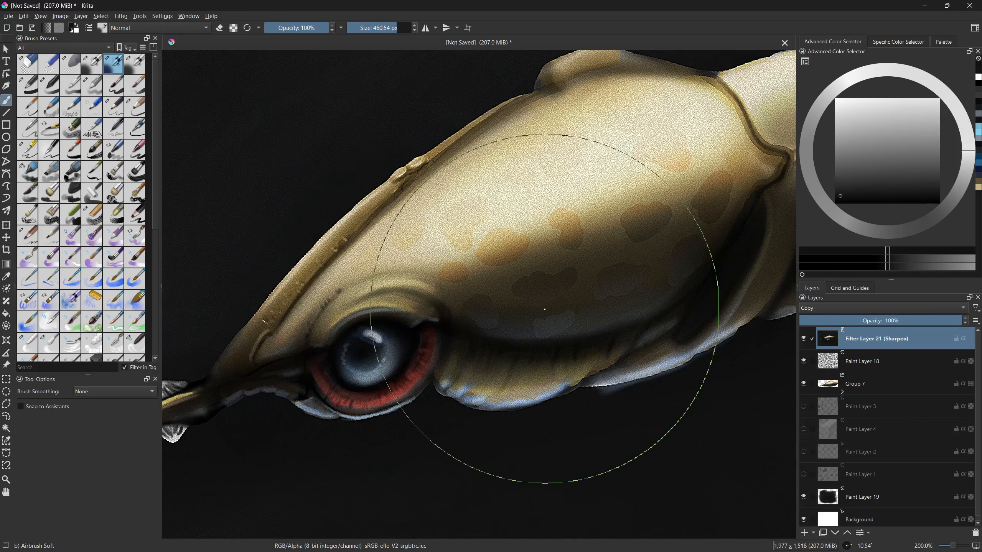
scroll(503, 307, "down", 1)
left_click(806, 339)
left_click(806, 339)
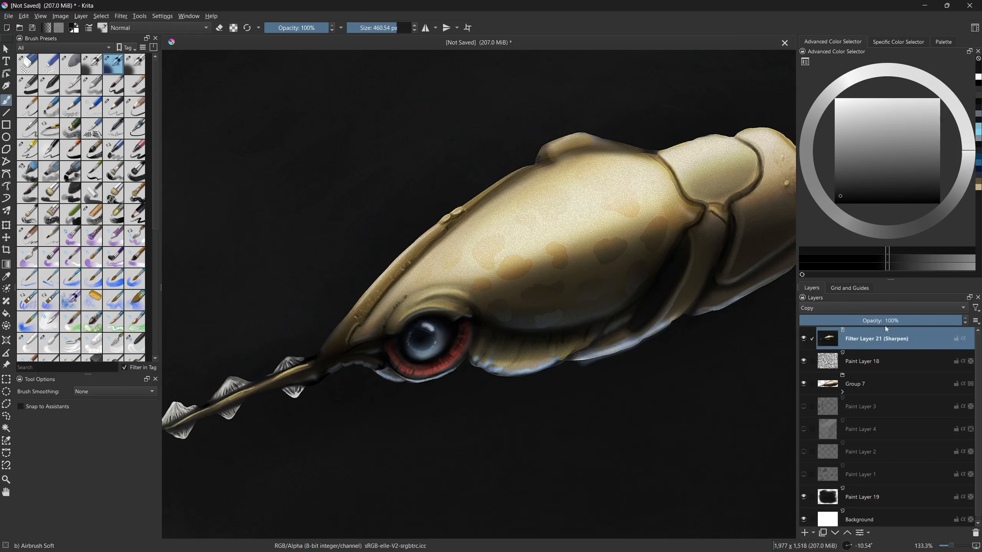
left_click(897, 319)
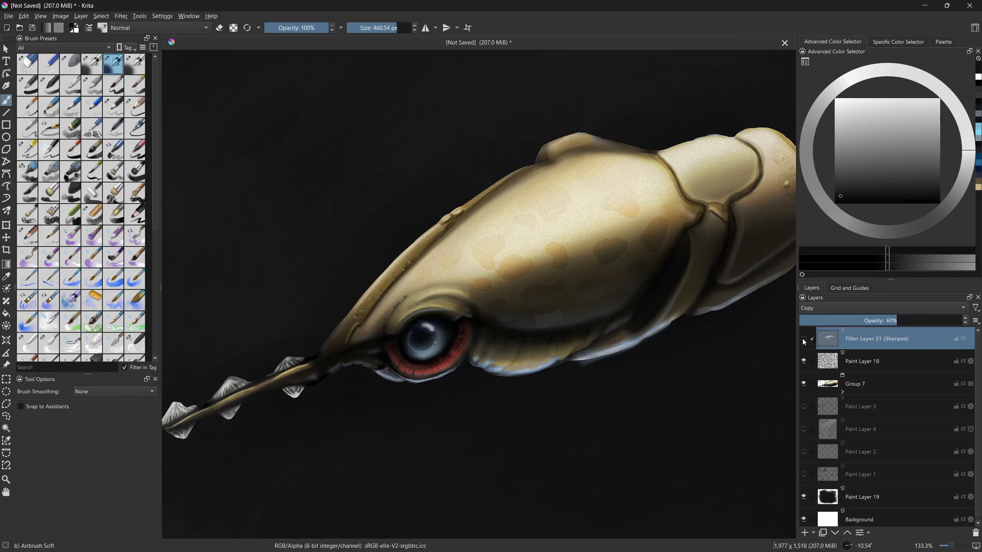
key("5")
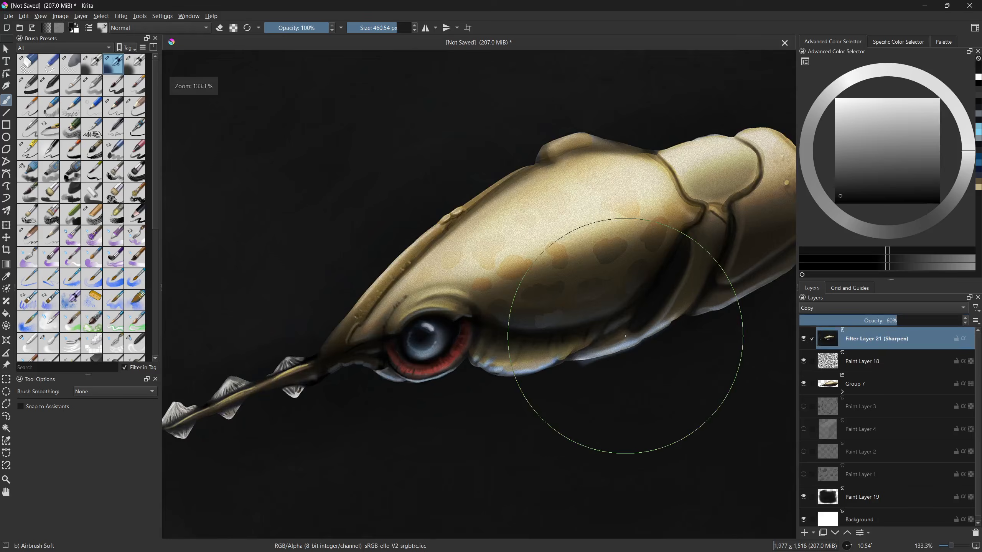
- Reduce the airbrush size to about 56 px
left_click_drag(625, 336, 434, 356)
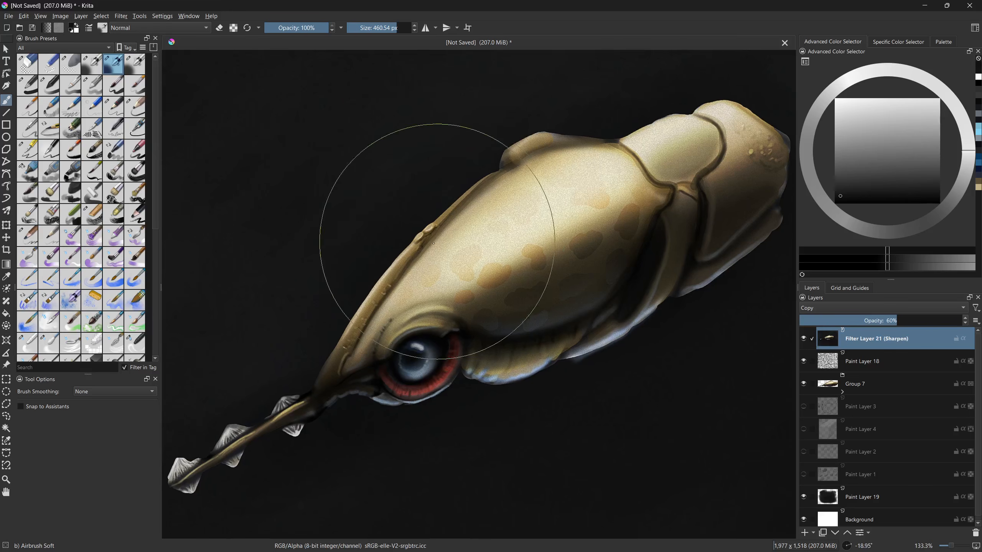
left_click_drag(464, 287, 208, 390, "shift")
left_click_drag(498, 272, 446, 262, "shift")
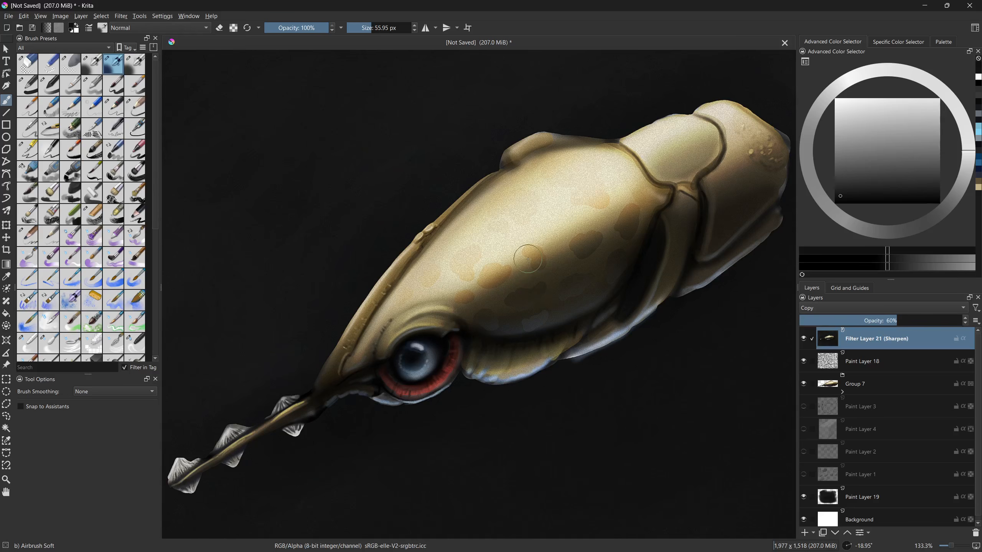
- Straighten the canvas and examine the sharpened creature against the dark backdrop, both as a whole and closer up
scroll(542, 264, "down", 1)
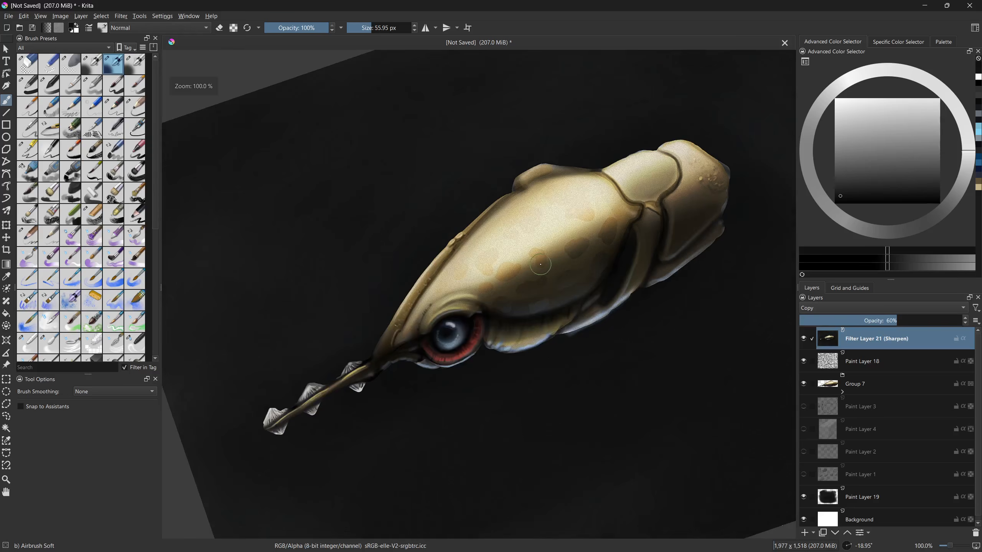
key("5")
left_click_drag(541, 264, 509, 255)
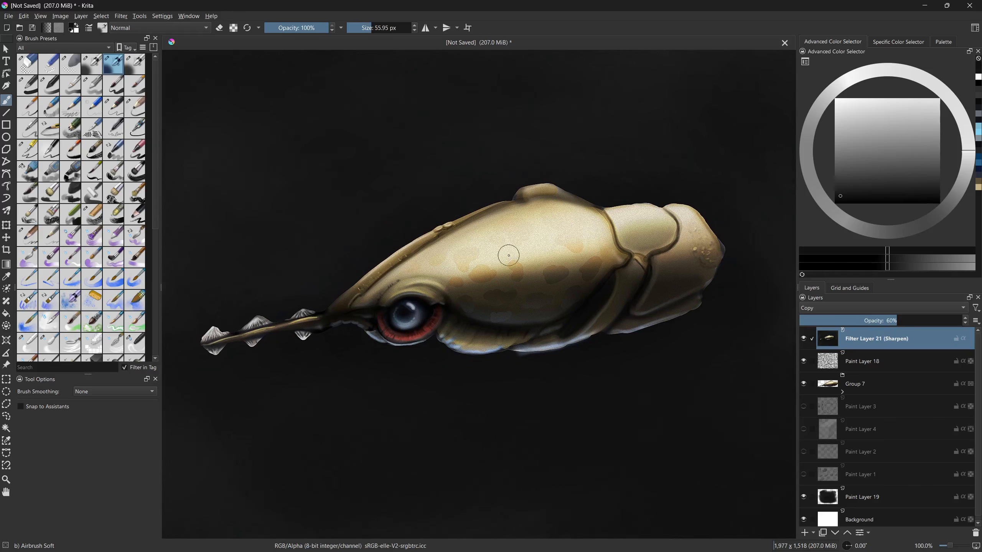
scroll(516, 257, "down", 2)
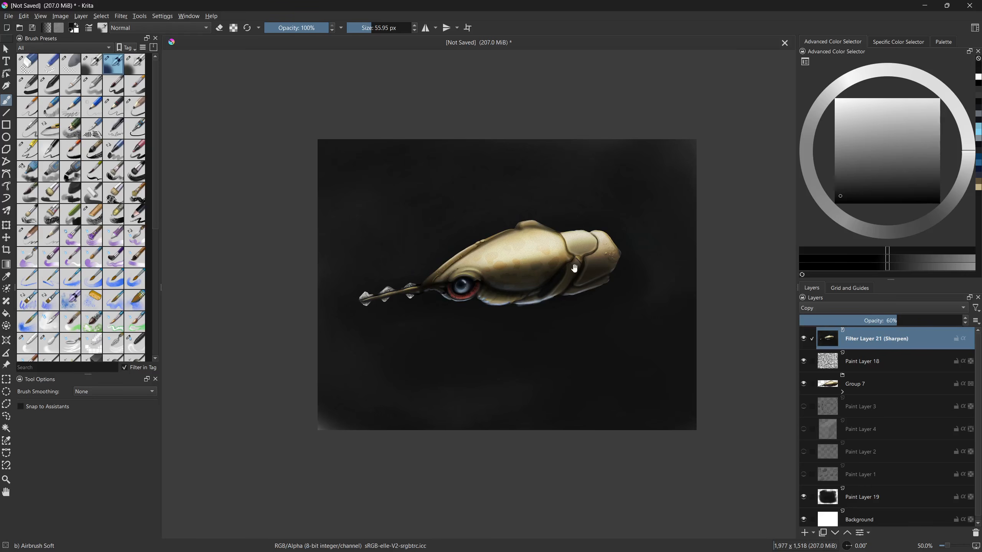
left_click_drag(574, 268, 553, 267)
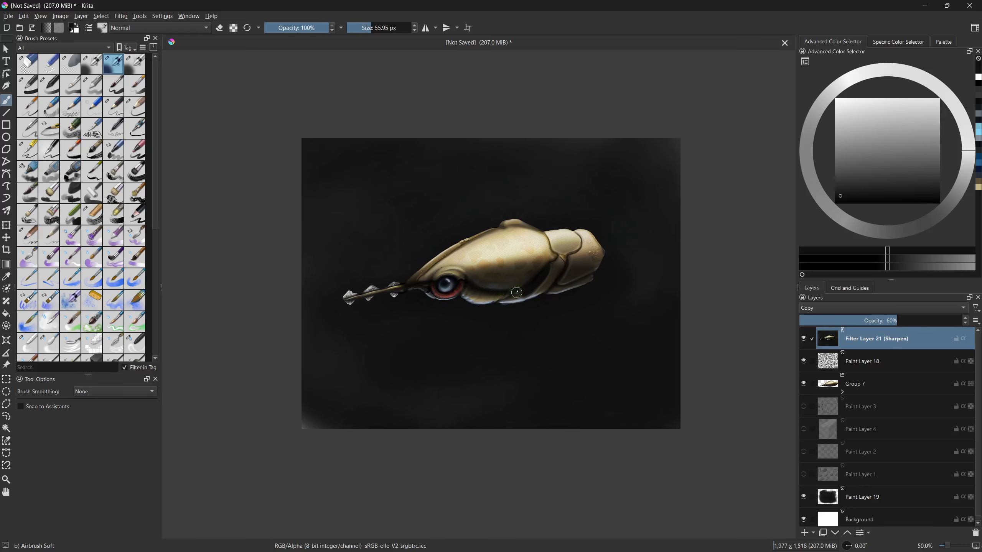
scroll(517, 290, "up", 4)
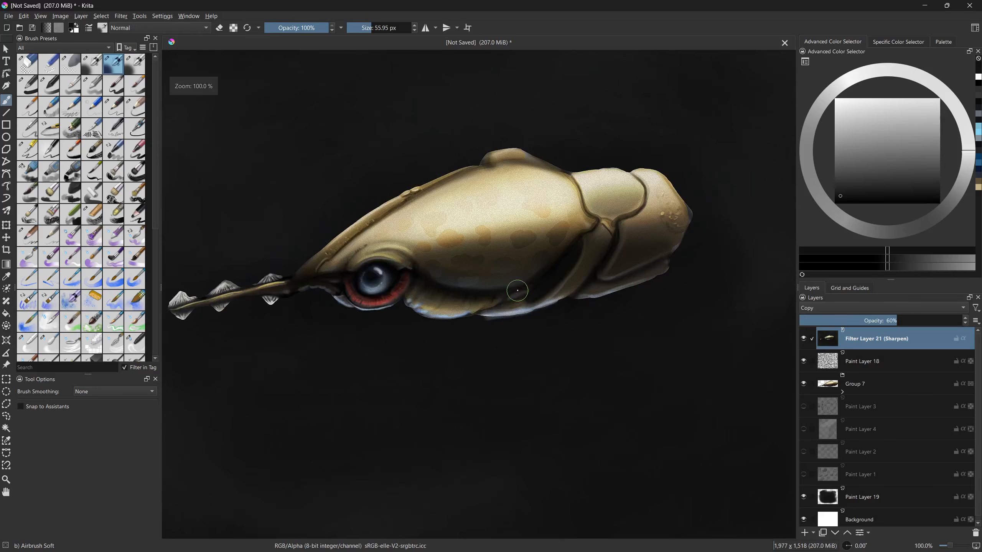
left_click_drag(442, 286, 505, 302)
scroll(439, 292, "down", 1)
scroll(612, 278, "up", 1)
scroll(596, 294, "down", 1)
scroll(539, 285, "down", 1)
key("5")
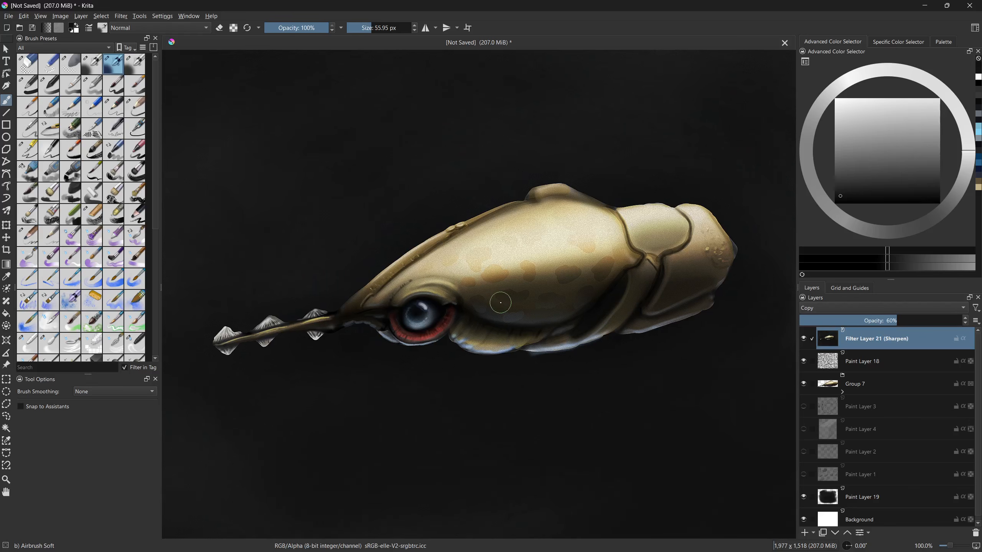